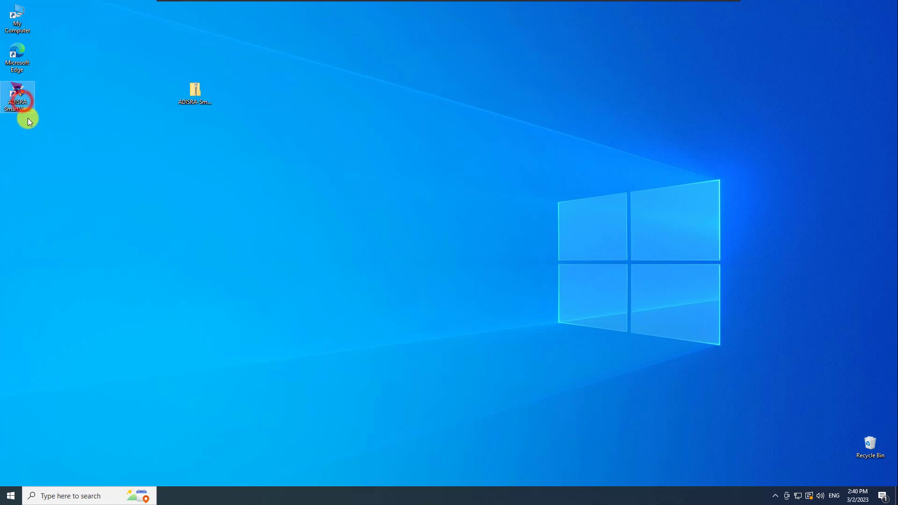
Launch ADISRA SmartView and start a new project saved as Project1
{"action": "double_click", "coordinate": [23, 97]}
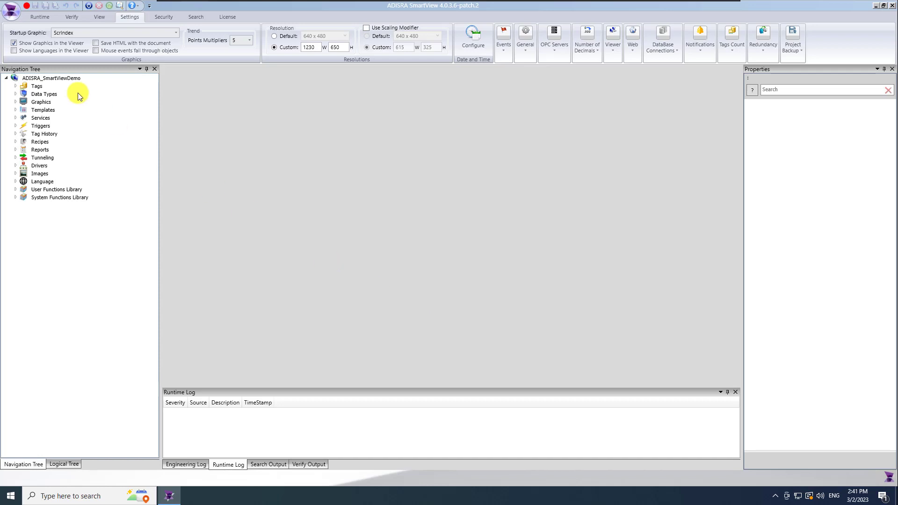
{"action": "left_click", "coordinate": [10, 10]}
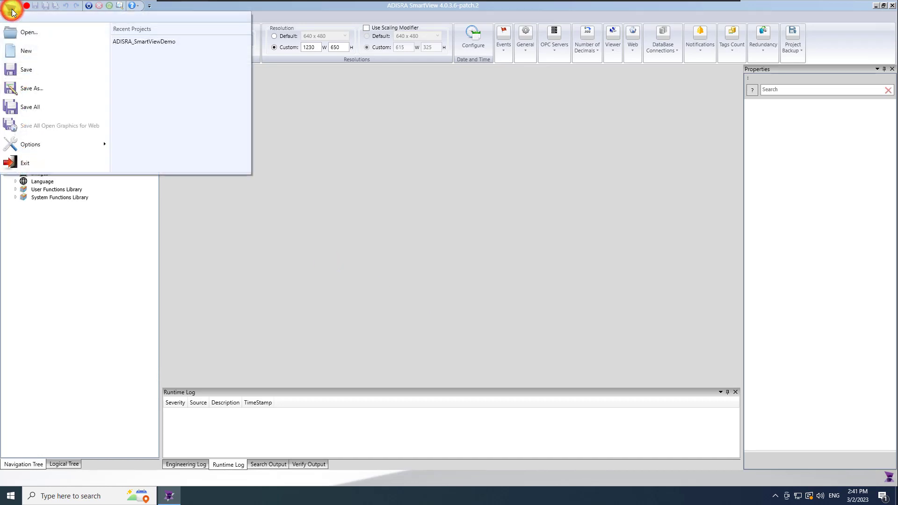
{"action": "left_click", "coordinate": [45, 51]}
{"action": "type", "text": "Project1"}
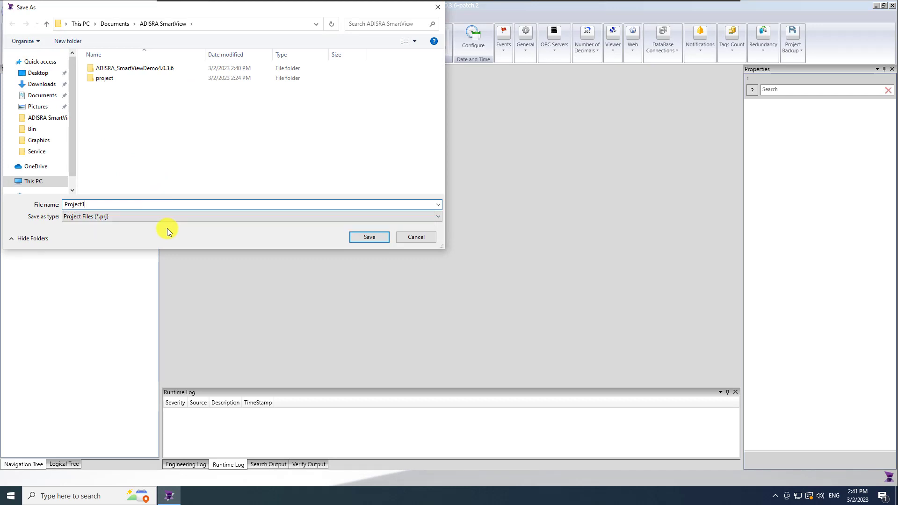
{"action": "key", "text": "Return"}
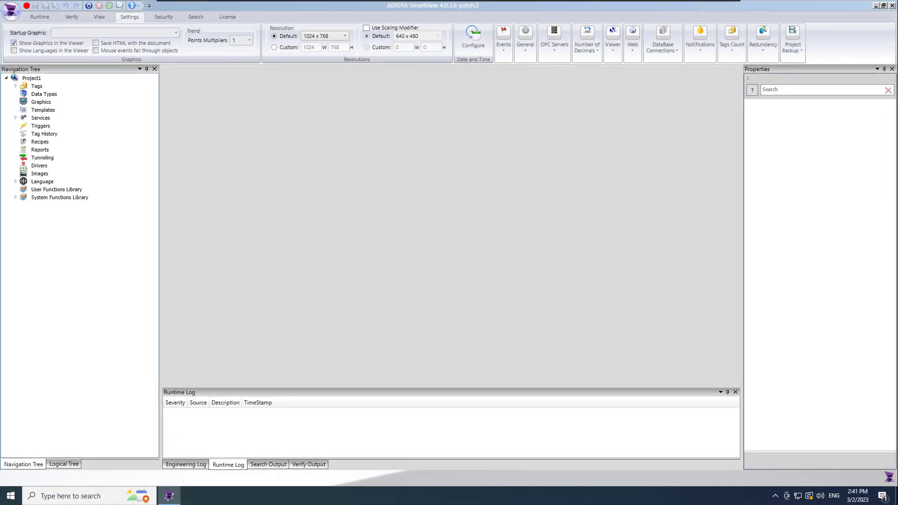
Leave the default resolution at 1024 x 768 and expand the Tags folder in the Navigation Tree
{"action": "left_click", "coordinate": [287, 114]}
{"action": "left_click", "coordinate": [345, 36]}
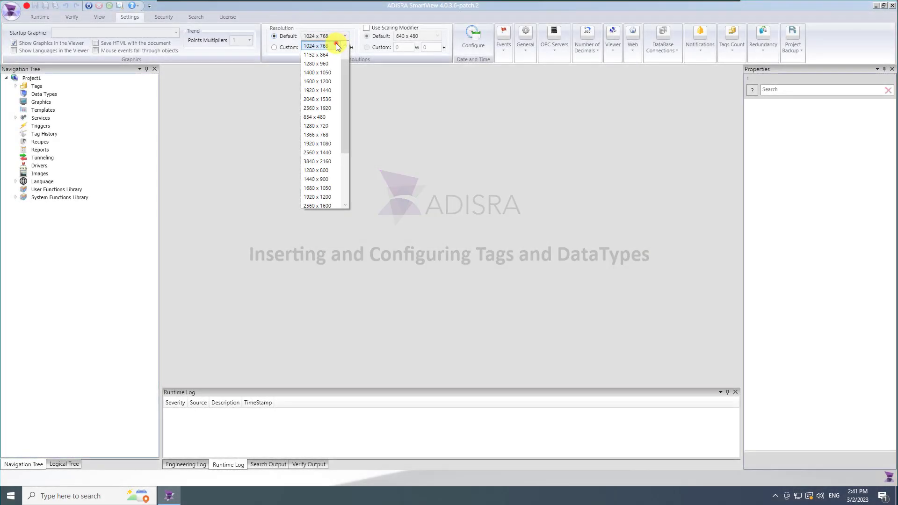
{"action": "left_click", "coordinate": [336, 43]}
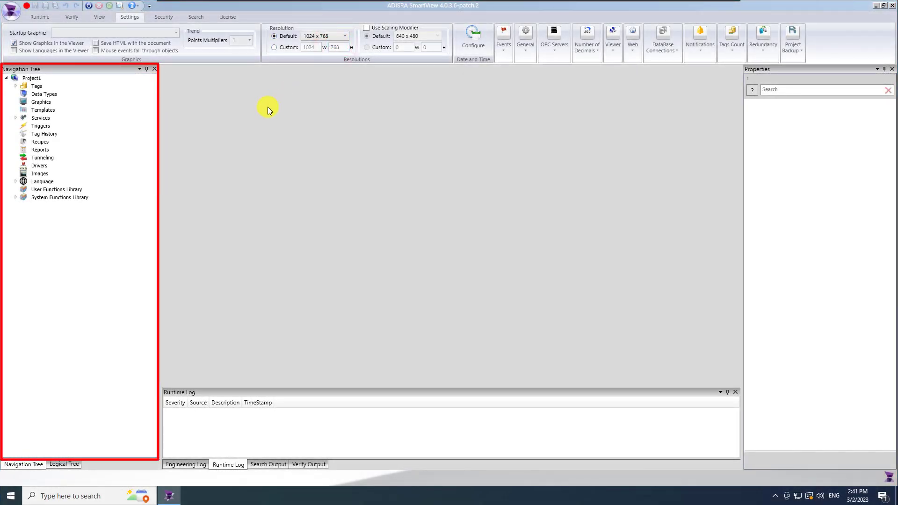
{"action": "left_click", "coordinate": [15, 86]}
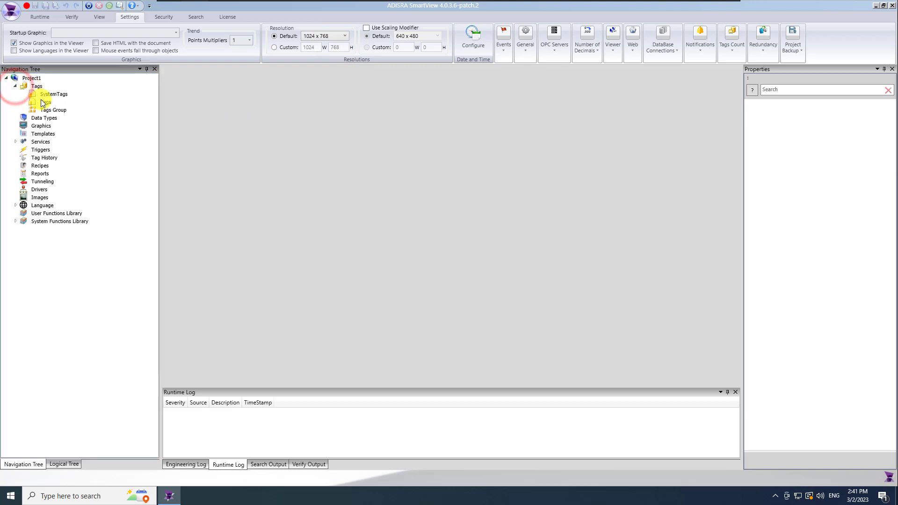
Create a new tags document under Tags and save it as Project_Tags
{"action": "right_click", "coordinate": [37, 86]}
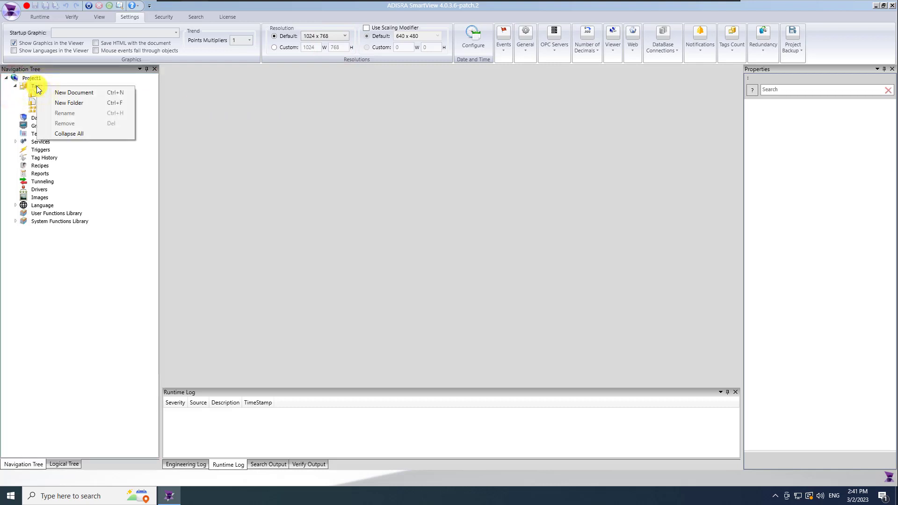
{"action": "left_click", "coordinate": [105, 92]}
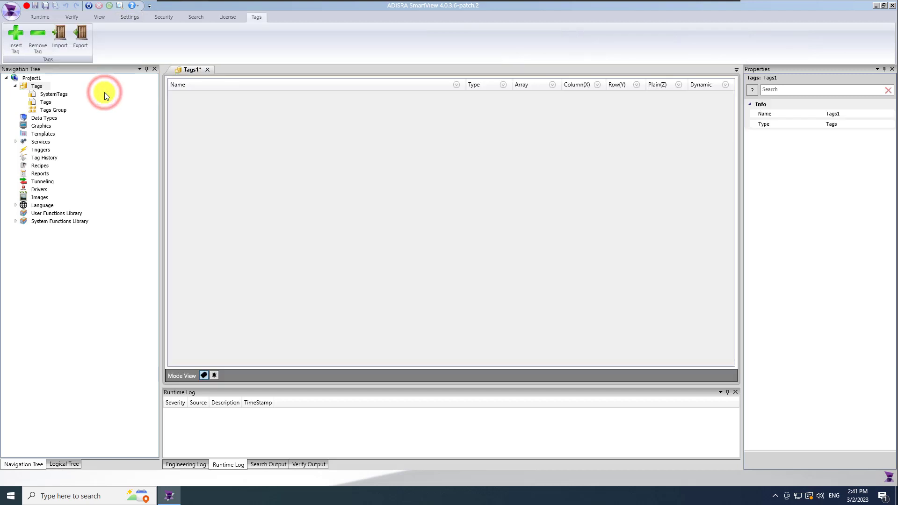
{"action": "left_click", "coordinate": [46, 5]}
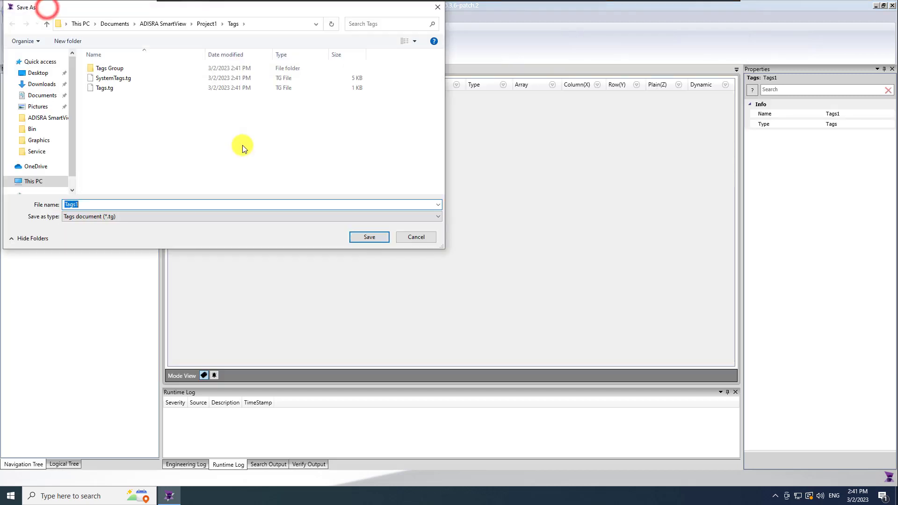
{"action": "type", "text": "Project_Tagas"}
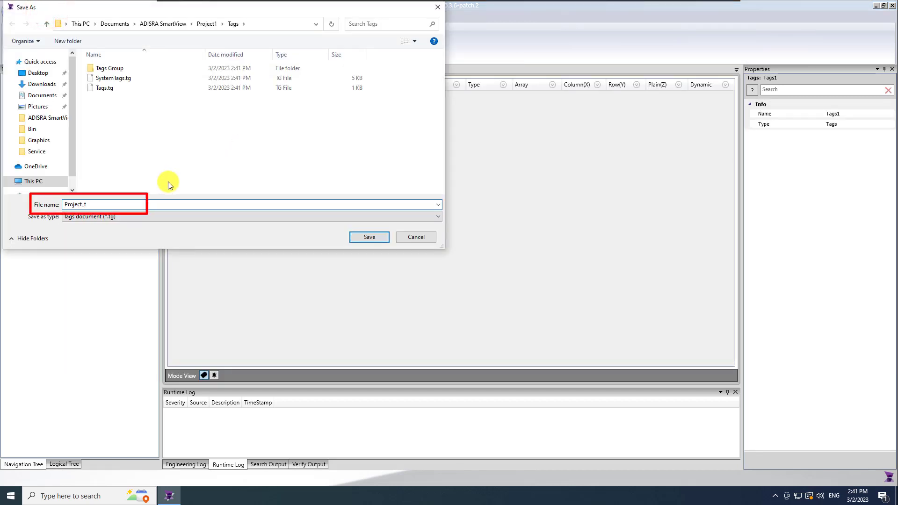
{"action": "key", "text": "BackSpace"}
{"action": "key", "text": "BackSpace"}
{"action": "type", "text": "s"}
{"action": "key", "text": "Return"}
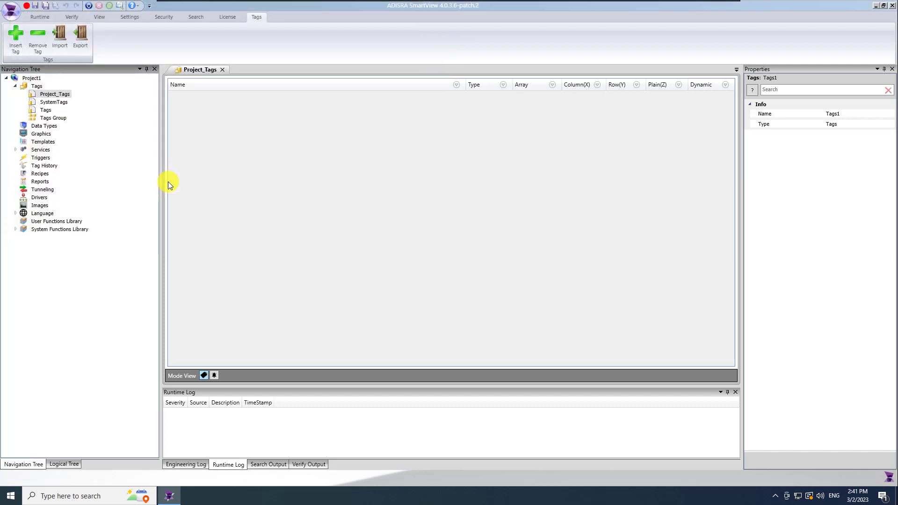
Add two tags named Valve01 and Valve02 and save the document
{"action": "left_click", "coordinate": [15, 40]}
{"action": "left_click", "coordinate": [16, 43]}
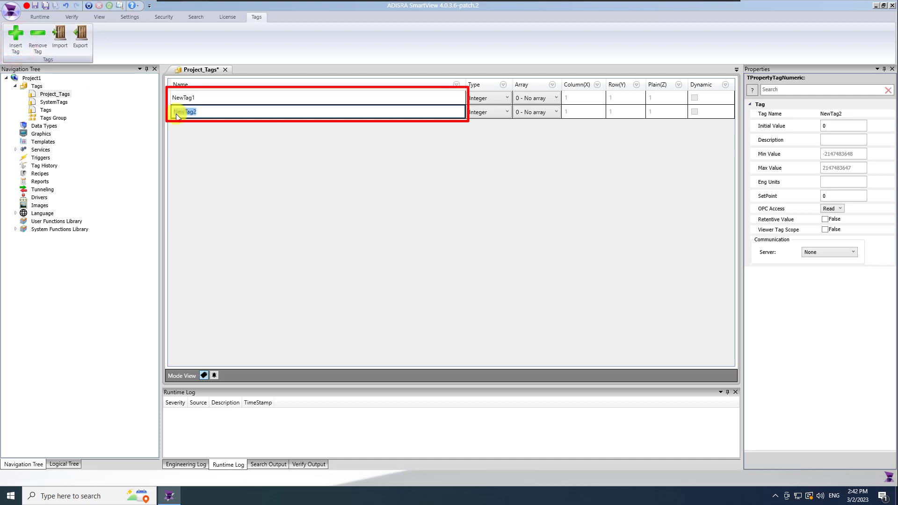
{"action": "left_click", "coordinate": [209, 97]}
{"action": "left_click", "coordinate": [211, 98]}
{"action": "type", "text": "Valve01"}
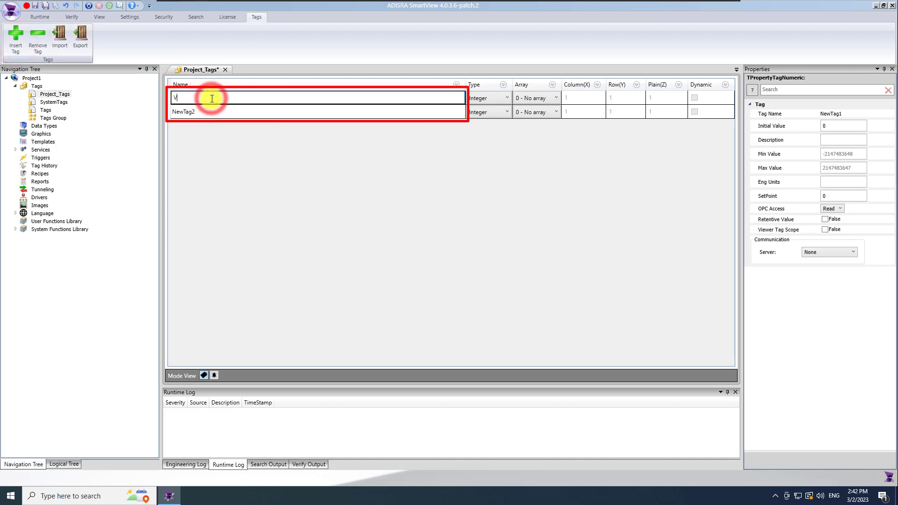
{"action": "left_click", "coordinate": [206, 111]}
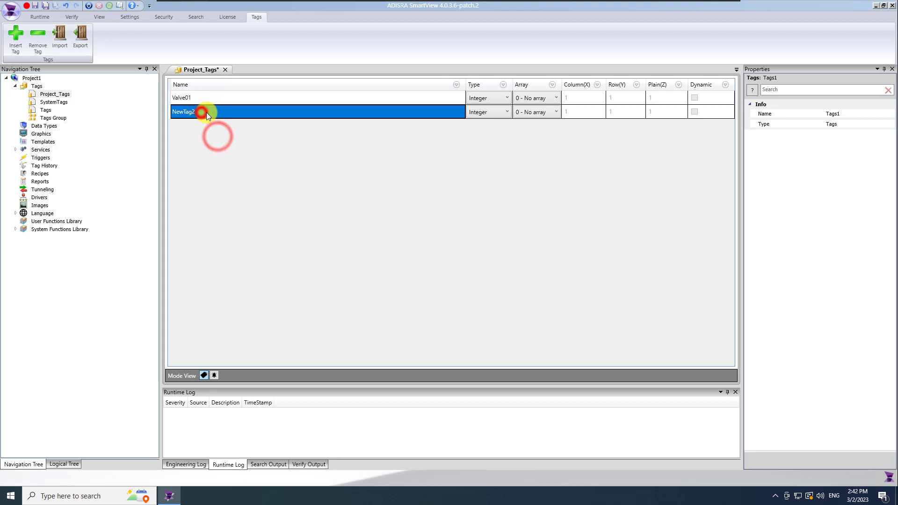
{"action": "left_click", "coordinate": [207, 111]}
{"action": "type", "text": "Valve02"}
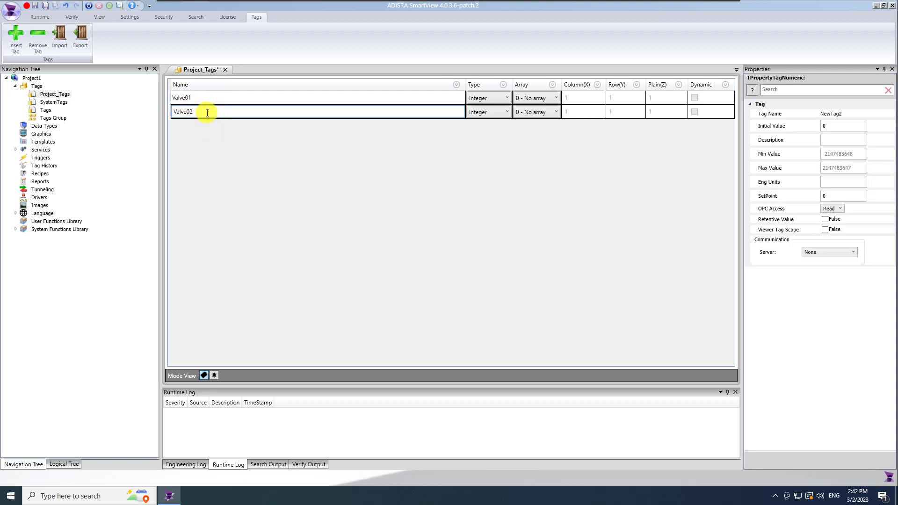
{"action": "left_click", "coordinate": [219, 135]}
{"action": "left_click", "coordinate": [47, 6]}
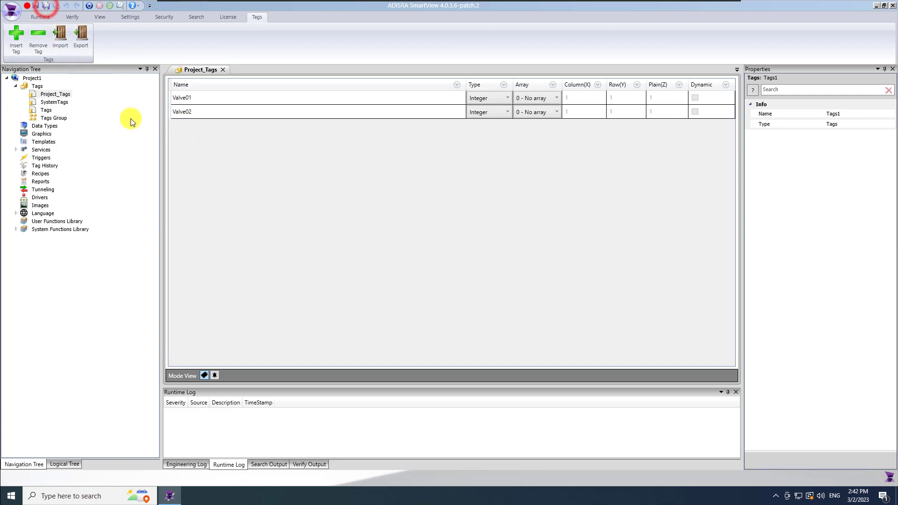
{"action": "left_click", "coordinate": [33, 127]}
Create a new data types document under Data Types and save it as Valves
{"action": "right_click", "coordinate": [34, 126]}
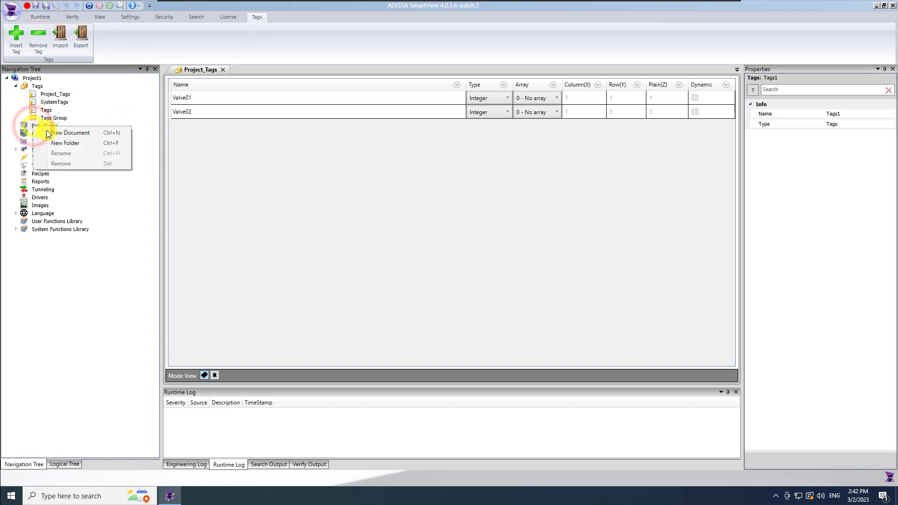
{"action": "left_click", "coordinate": [100, 133]}
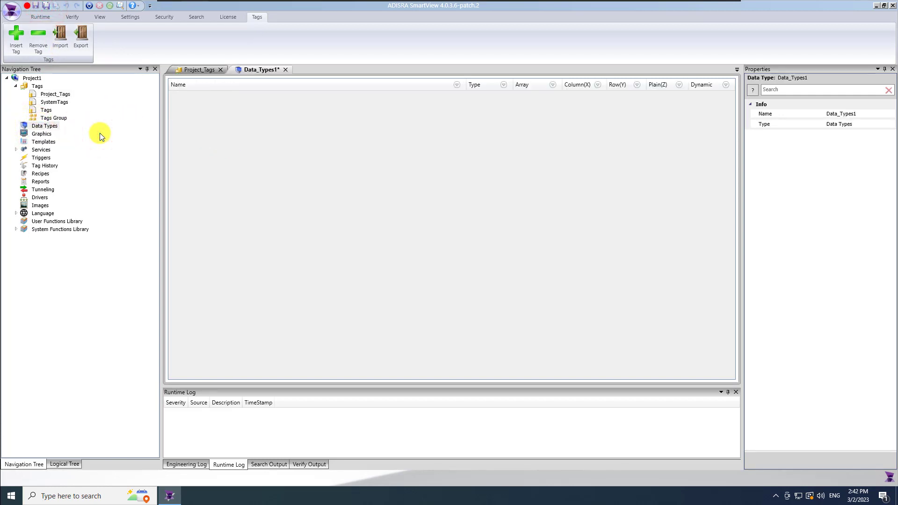
{"action": "left_click", "coordinate": [45, 6]}
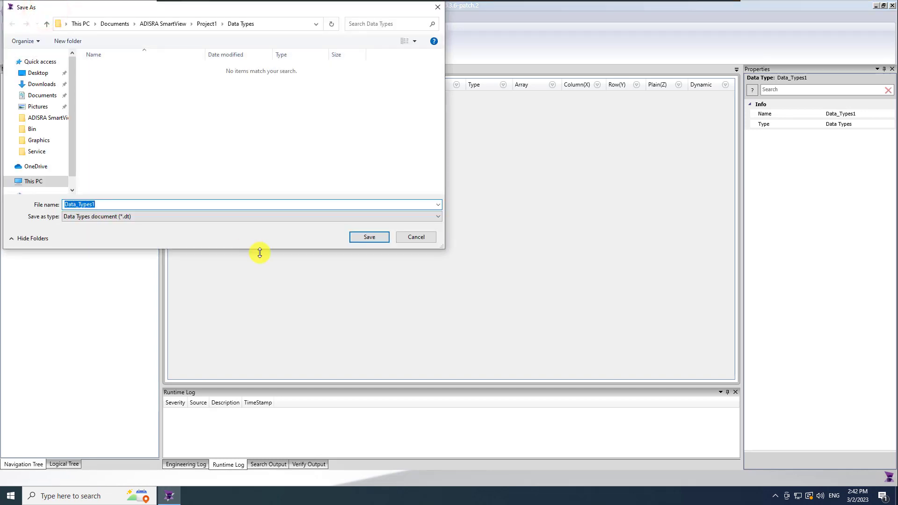
{"action": "type", "text": "Valves"}
{"action": "key", "text": "Return"}
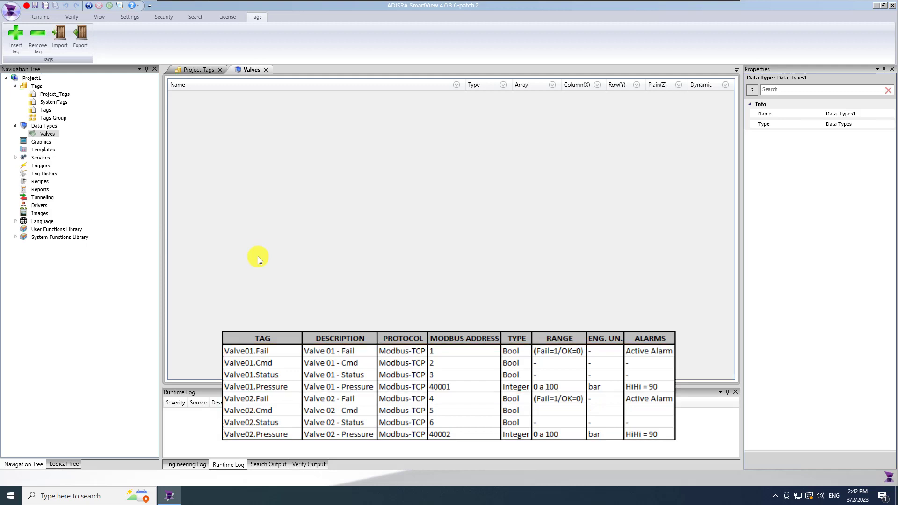
Add four members to Valves and name the first two Fail and Cmd
{"action": "left_click", "coordinate": [18, 42]}
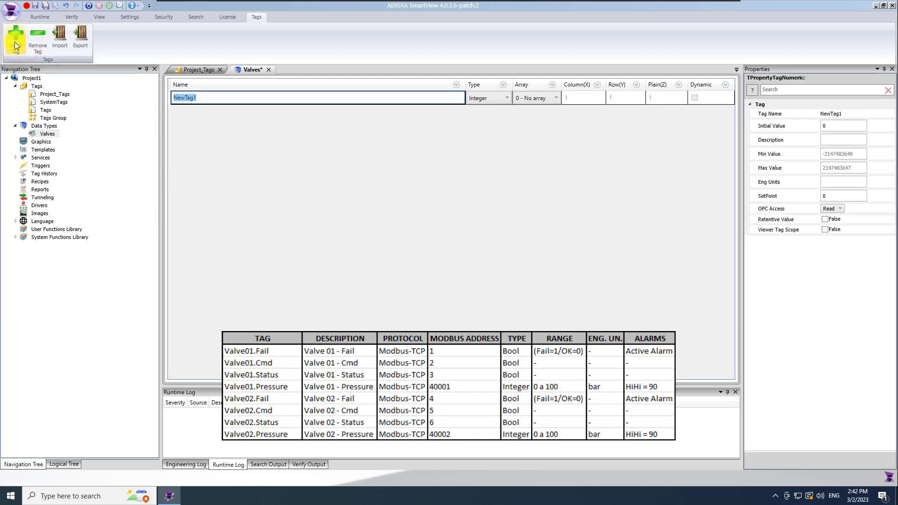
{"action": "left_click", "coordinate": [15, 44]}
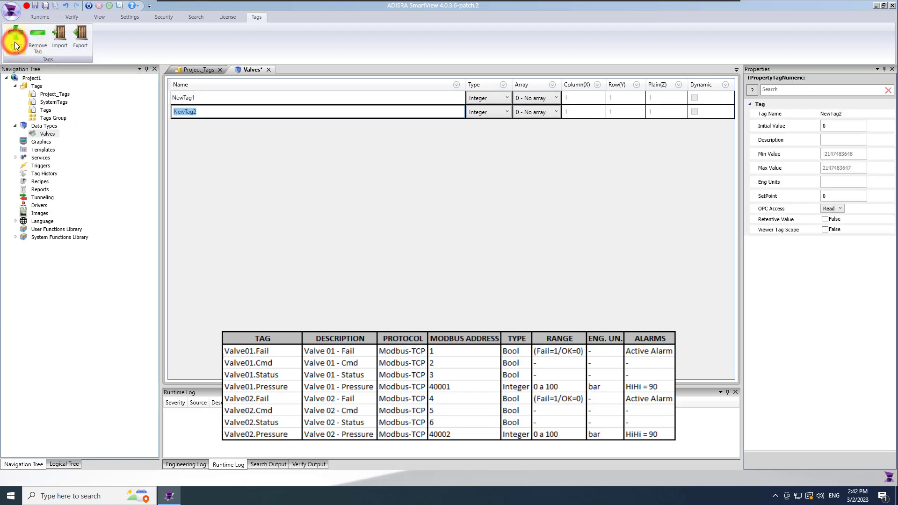
{"action": "left_click", "coordinate": [15, 43]}
{"action": "left_click", "coordinate": [15, 43]}
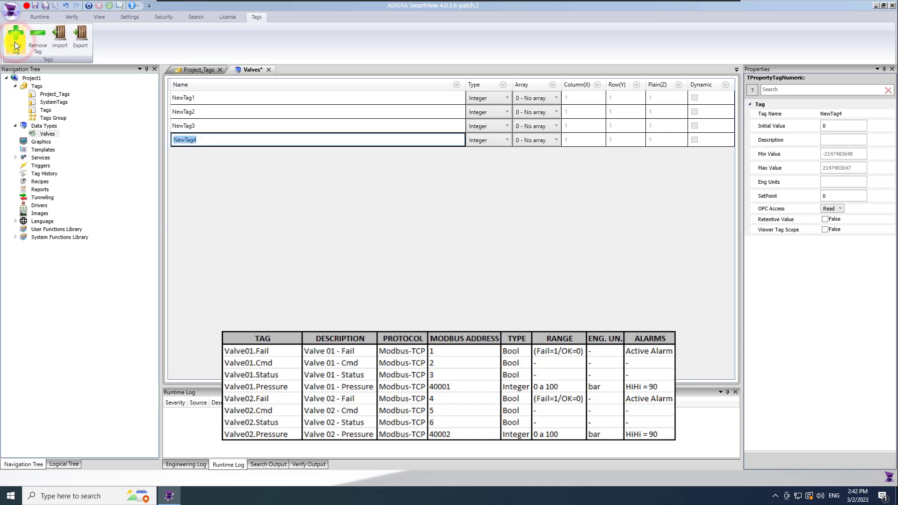
{"action": "left_click", "coordinate": [225, 101]}
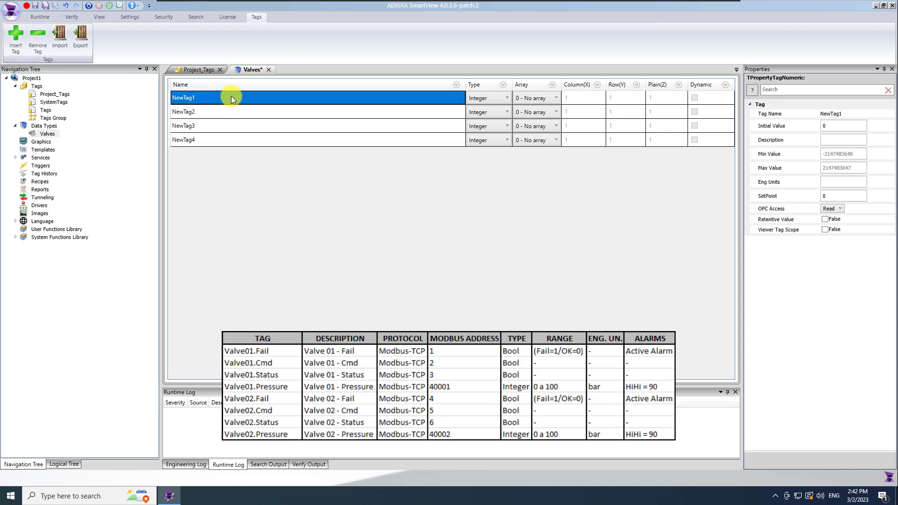
{"action": "type", "text": "Fail"}
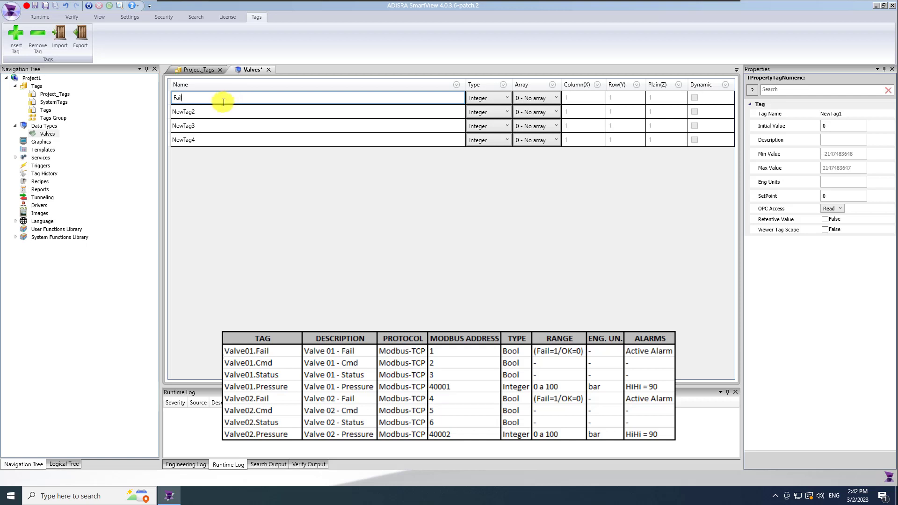
{"action": "left_click", "coordinate": [218, 112]}
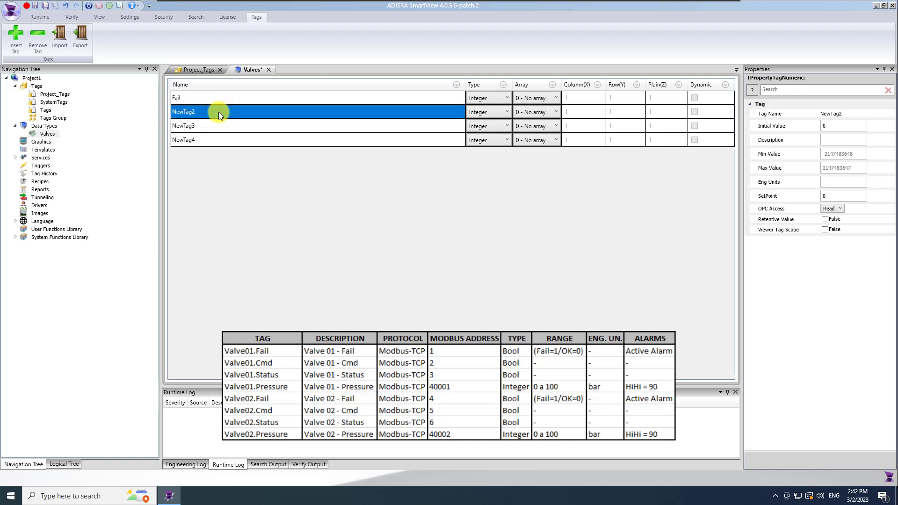
{"action": "left_click", "coordinate": [218, 111]}
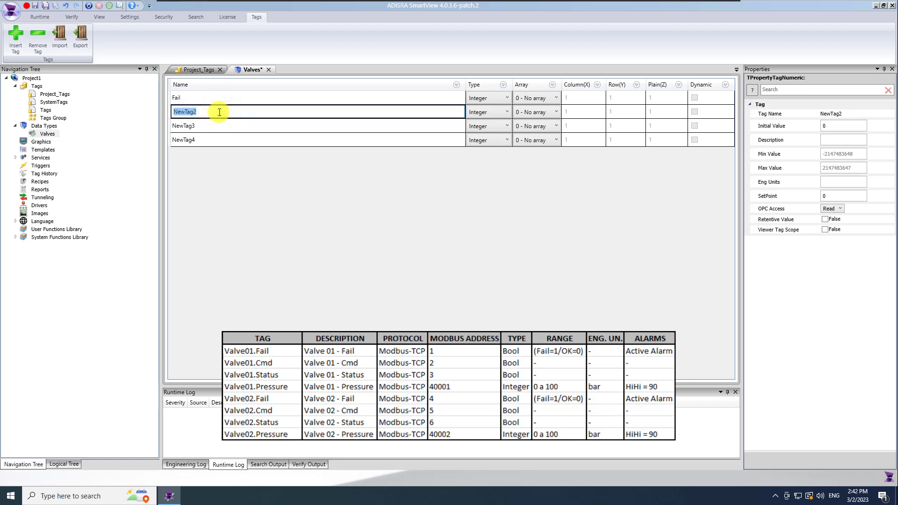
{"action": "type", "text": "Cmd"}
{"action": "key", "text": "Return"}
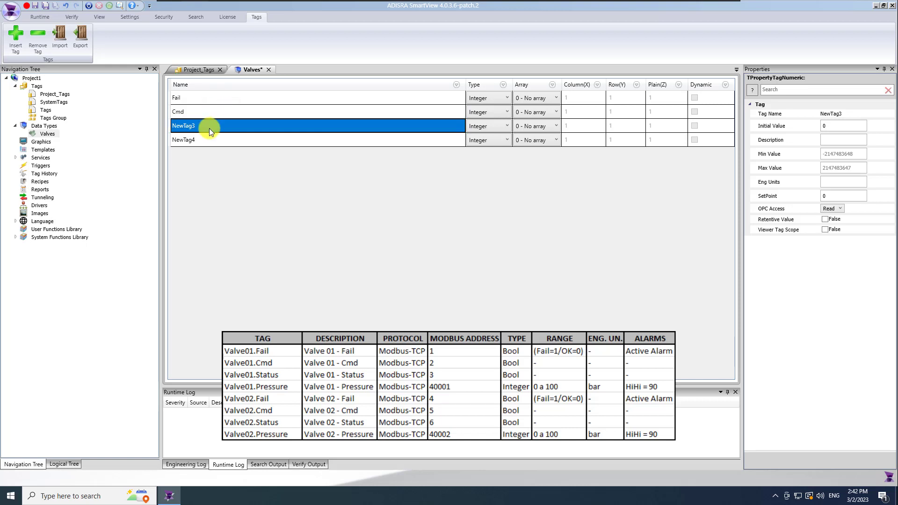
Name the remaining two members Status and Pressure
{"action": "left_click", "coordinate": [212, 125]}
{"action": "type", "text": "Staut"}
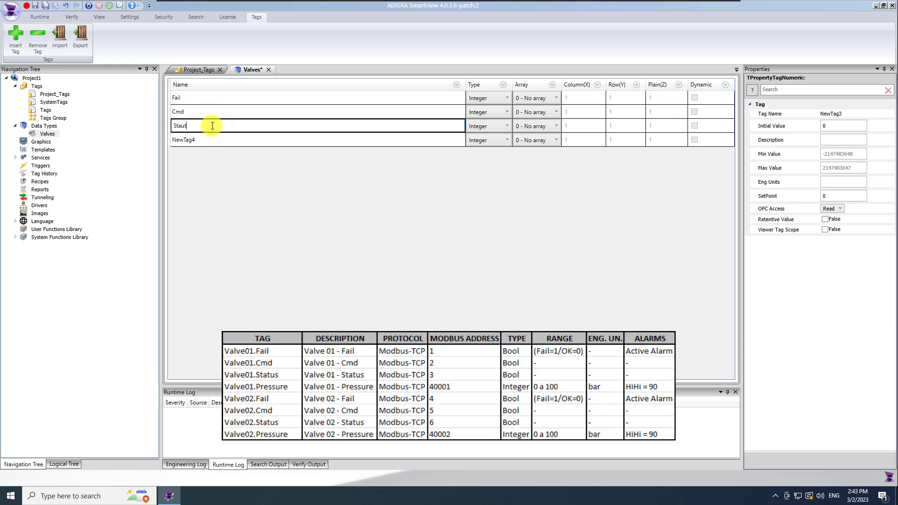
{"action": "key", "text": "BackSpace"}
{"action": "key", "text": "BackSpace"}
{"action": "type", "text": "tus"}
{"action": "left_click", "coordinate": [211, 142]}
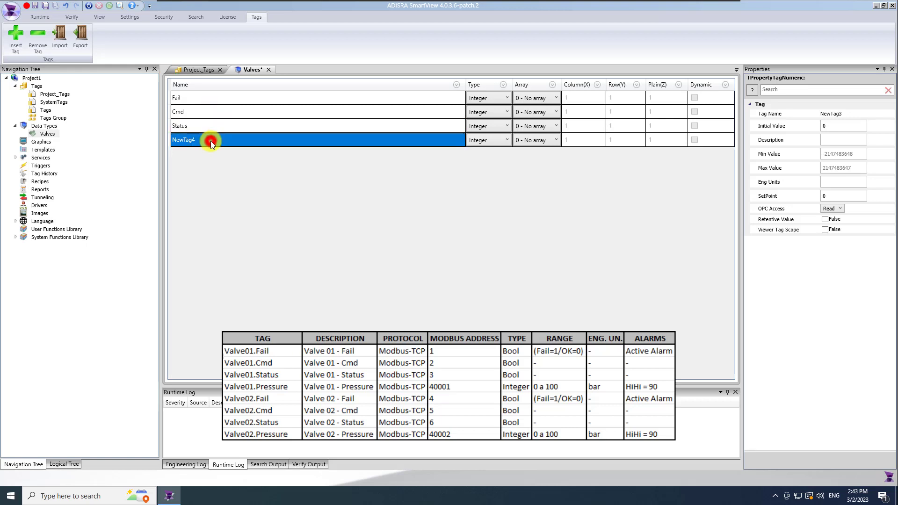
{"action": "type", "text": "Presu"}
{"action": "key", "text": "BackSpace"}
{"action": "key", "text": "BackSpace"}
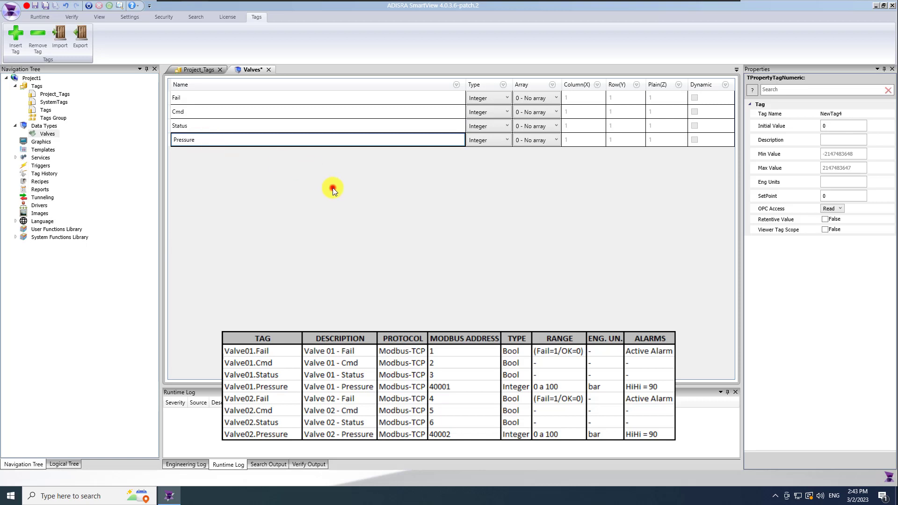
{"action": "left_click", "coordinate": [487, 101]}
Make Fail, Cmd and Status Boolean, then save and close the Valves editor
{"action": "left_click", "coordinate": [493, 99]}
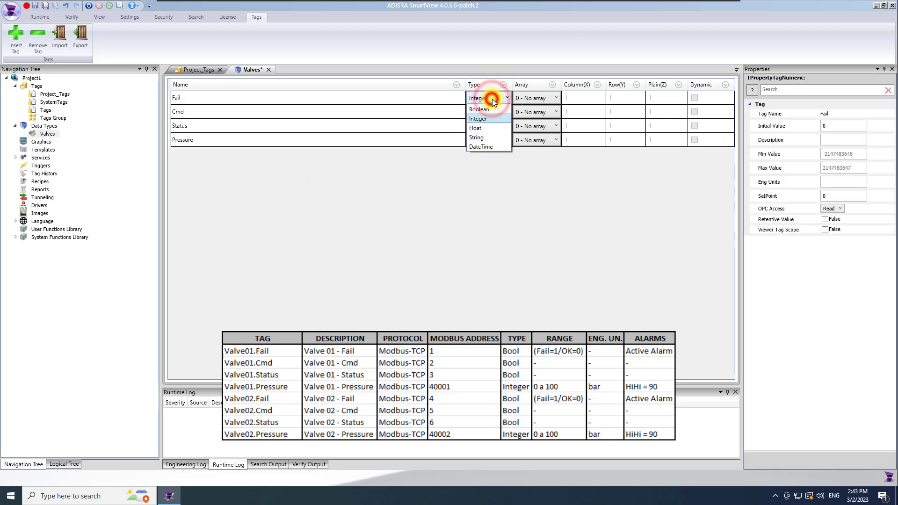
{"action": "left_click", "coordinate": [490, 108]}
{"action": "left_click", "coordinate": [498, 113]}
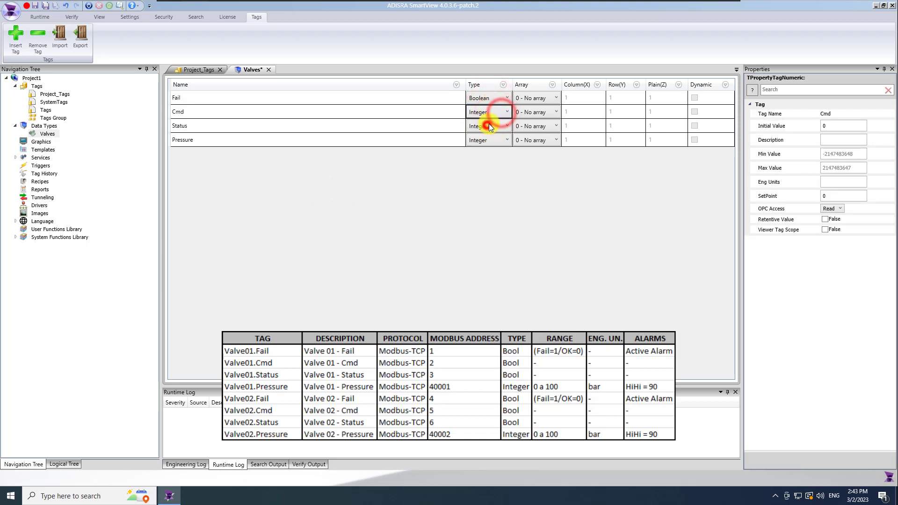
{"action": "left_click", "coordinate": [499, 127]}
{"action": "left_click", "coordinate": [498, 127]}
{"action": "left_click", "coordinate": [483, 137]}
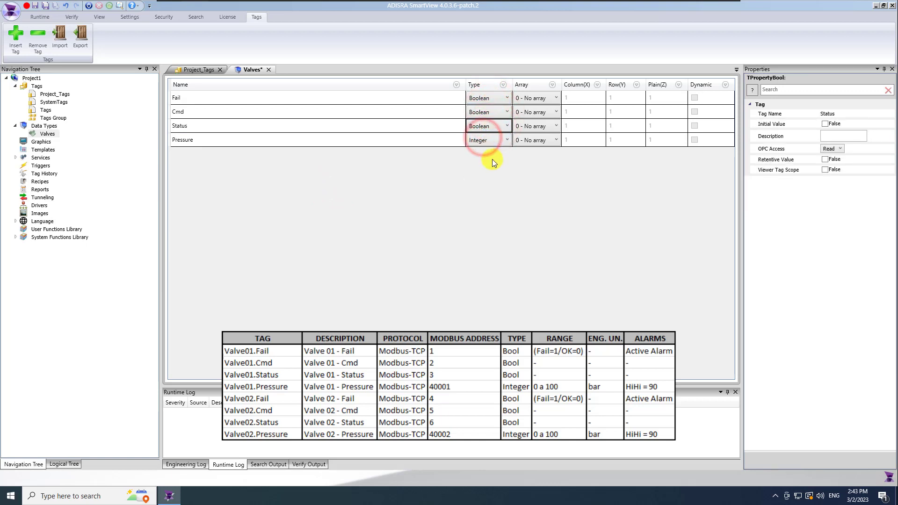
{"action": "left_click", "coordinate": [492, 160]}
{"action": "left_click", "coordinate": [46, 5]}
{"action": "left_click", "coordinate": [268, 69]}
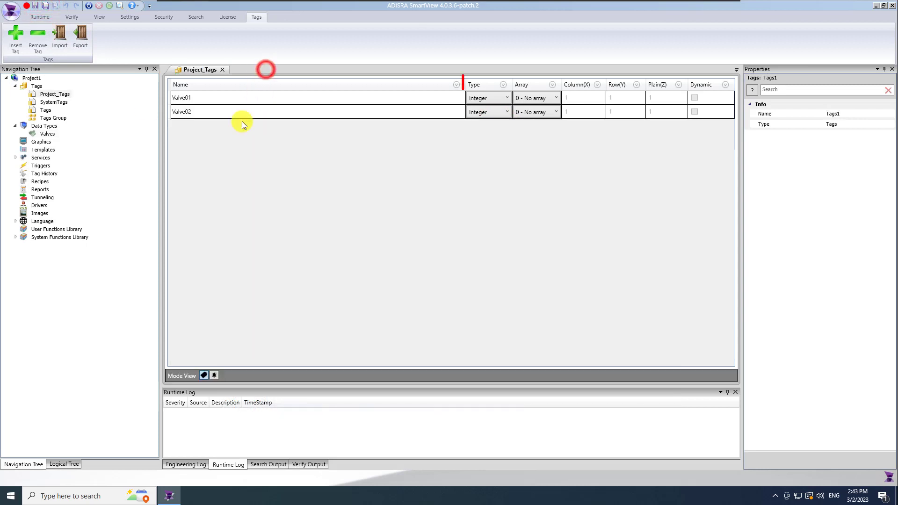
Set the type of both Valve01 and Valve02 to Valves
{"action": "left_click", "coordinate": [508, 99]}
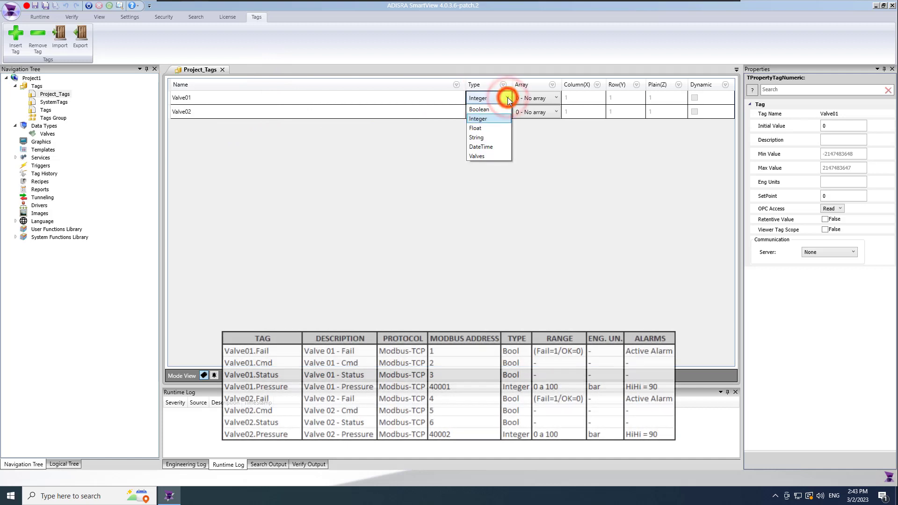
{"action": "left_click", "coordinate": [486, 157]}
{"action": "left_click", "coordinate": [501, 112]}
{"action": "left_click", "coordinate": [487, 169]}
Select Valve01 and show the properties of its Fail member
{"action": "left_click", "coordinate": [436, 99]}
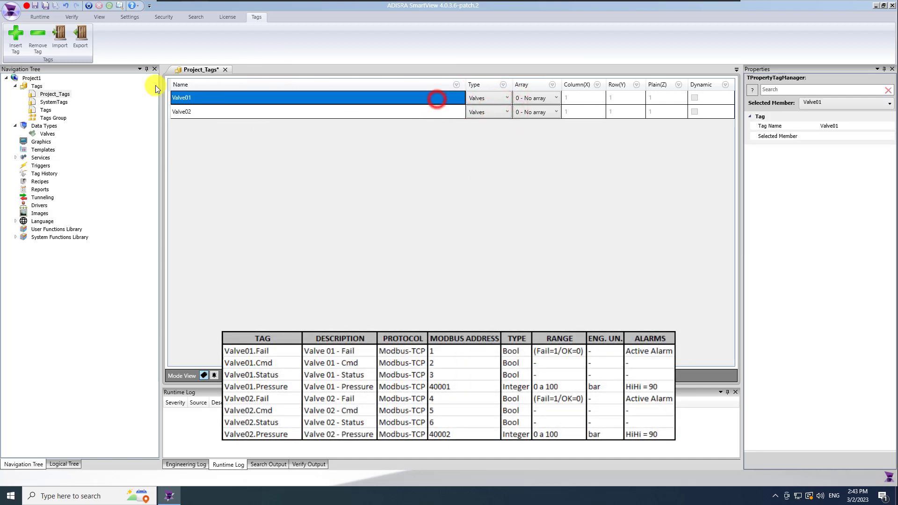
{"action": "left_click", "coordinate": [394, 99]}
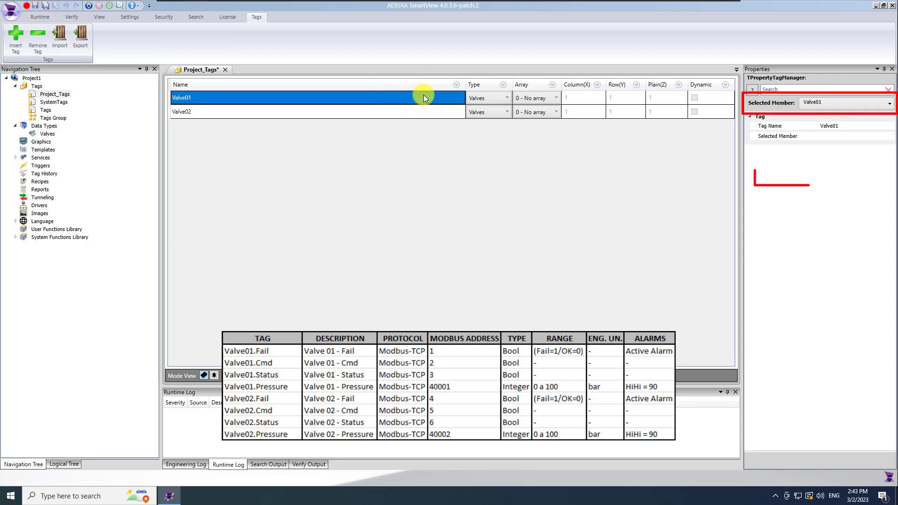
{"action": "left_click", "coordinate": [842, 103]}
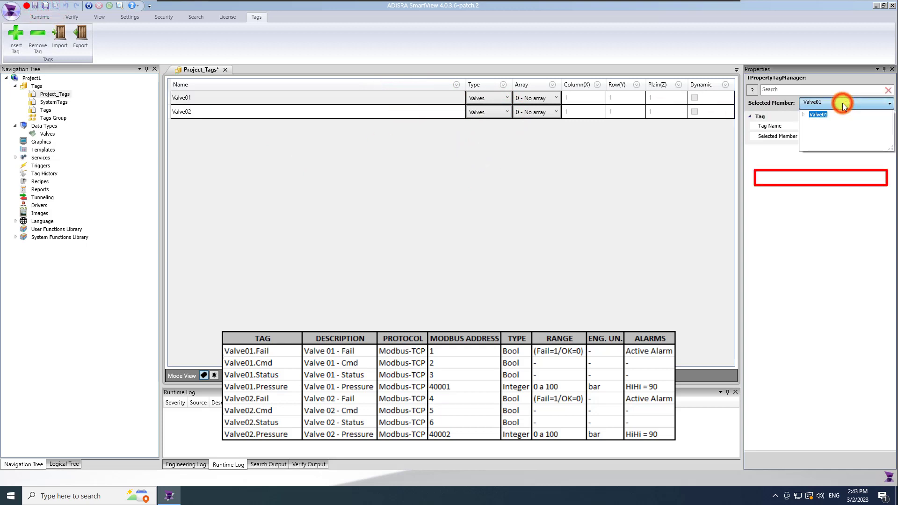
{"action": "left_click", "coordinate": [804, 114]}
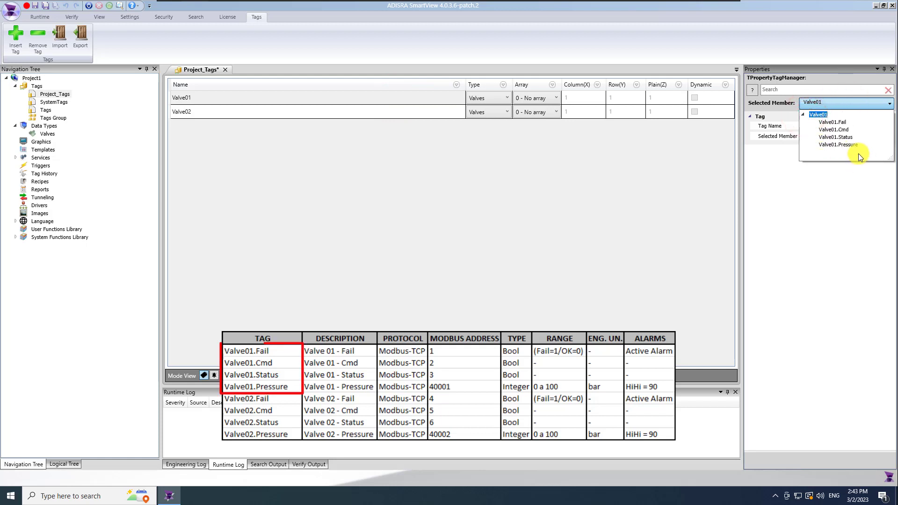
{"action": "left_click", "coordinate": [837, 122]}
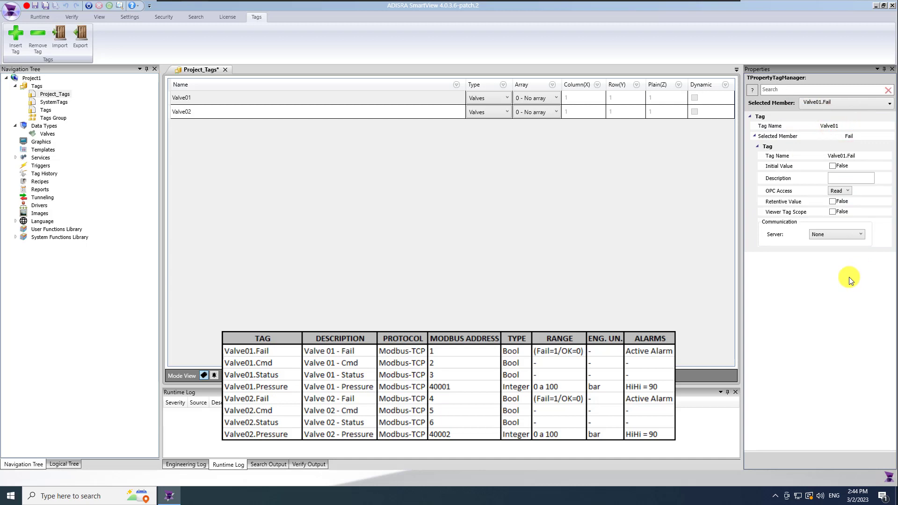
Describe Valve01's members as 'Valve 01 - Fail', 'Valve 01 - Cmd' and 'Valve 01 - Status'
{"action": "left_click", "coordinate": [850, 178]}
{"action": "type", "text": "Valve 01 - Fail"}
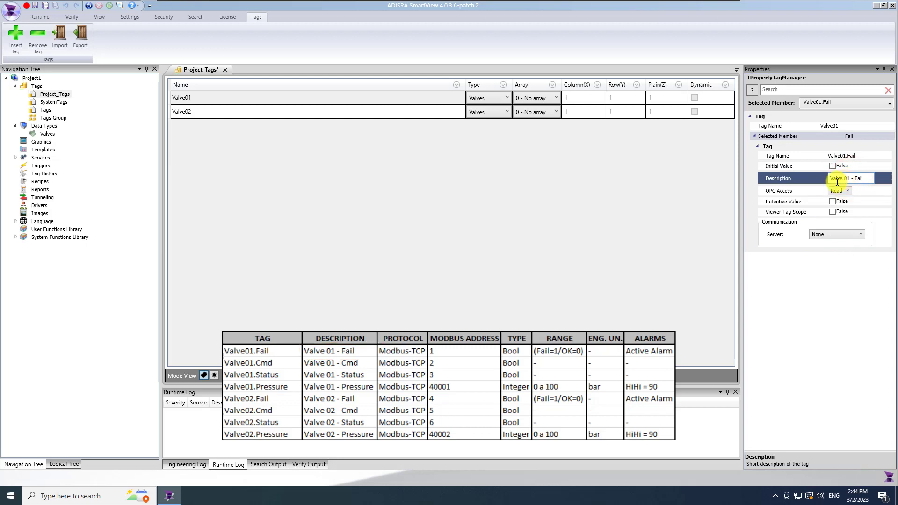
{"action": "left_click", "coordinate": [868, 103]}
{"action": "left_click", "coordinate": [847, 129]}
{"action": "left_click", "coordinate": [853, 179]}
{"action": "type", "text": "Val"}
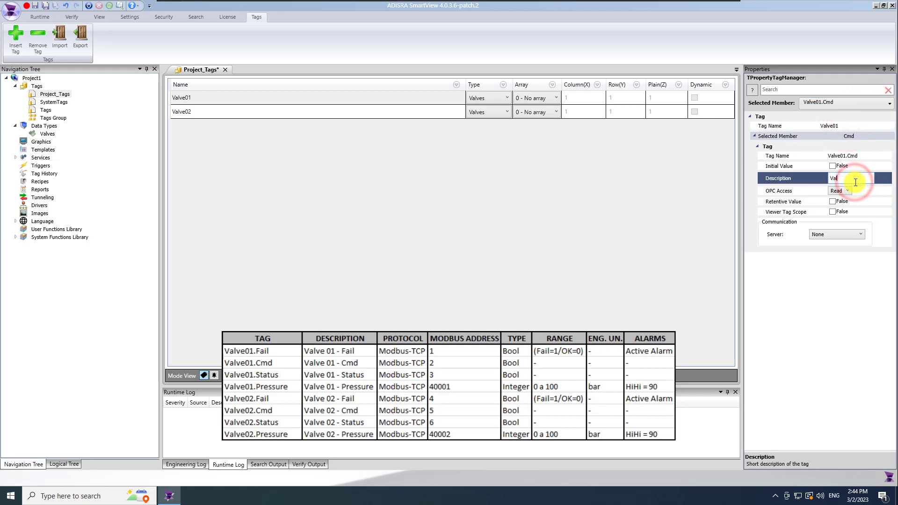
{"action": "type", "text": "ve 01 - Cmd"}
{"action": "left_click", "coordinate": [857, 104]}
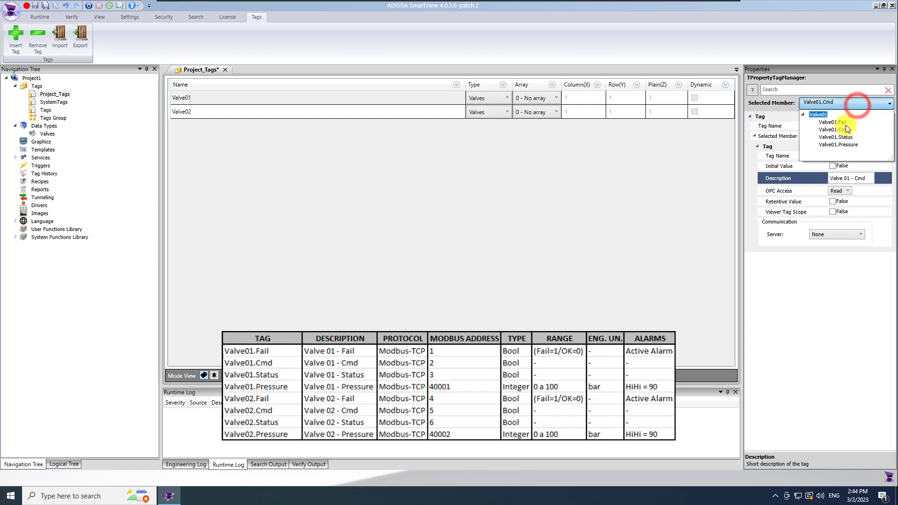
{"action": "left_click", "coordinate": [849, 137]}
{"action": "left_click", "coordinate": [852, 178]}
{"action": "type", "text": "Valve 01"}
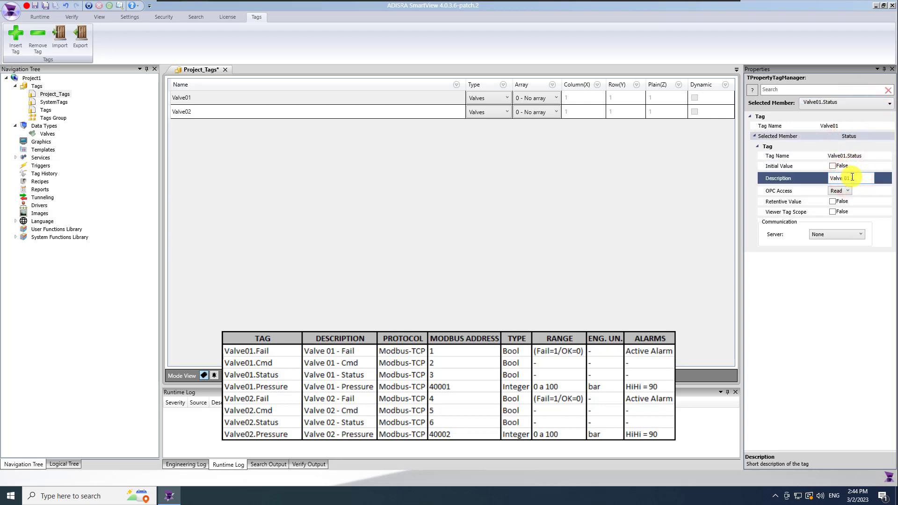
{"action": "type", "text": " - Status"}
Give Valve01.Pressure a description, range 0 to 100 and units bar, then save
{"action": "left_click", "coordinate": [847, 107]}
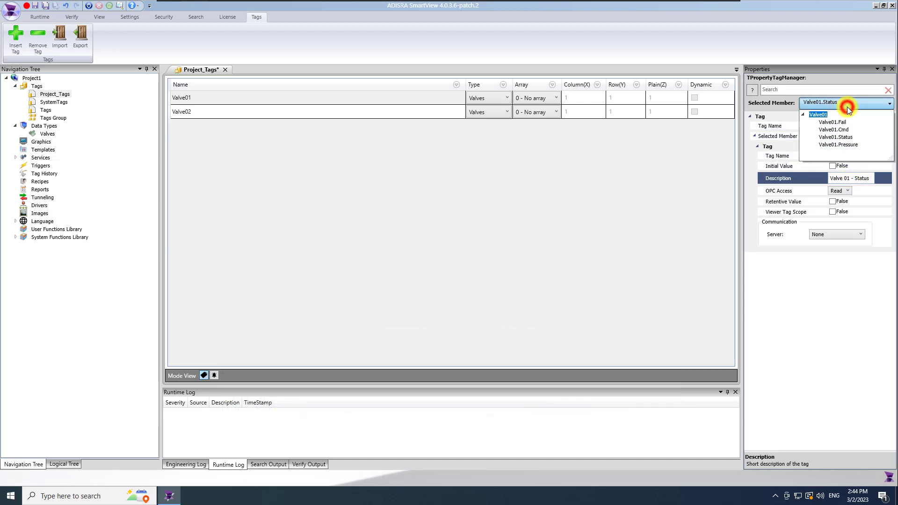
{"action": "left_click", "coordinate": [848, 144]}
{"action": "left_click", "coordinate": [850, 182]}
{"action": "type", "text": "Valve 01 - Pressure"}
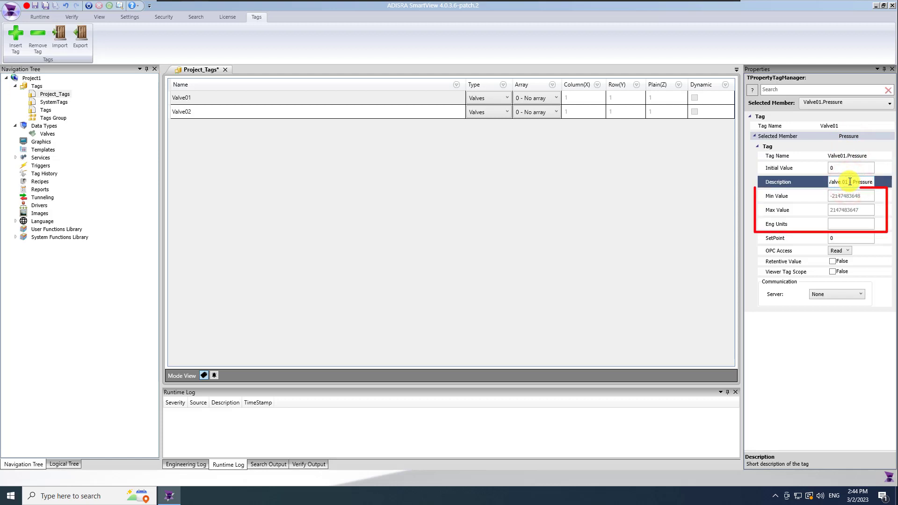
{"action": "left_click", "coordinate": [857, 196]}
{"action": "type", "text": "0"}
{"action": "left_click", "coordinate": [856, 210]}
{"action": "type", "text": "100"}
{"action": "left_click", "coordinate": [866, 222]}
{"action": "type", "text": "bar"}
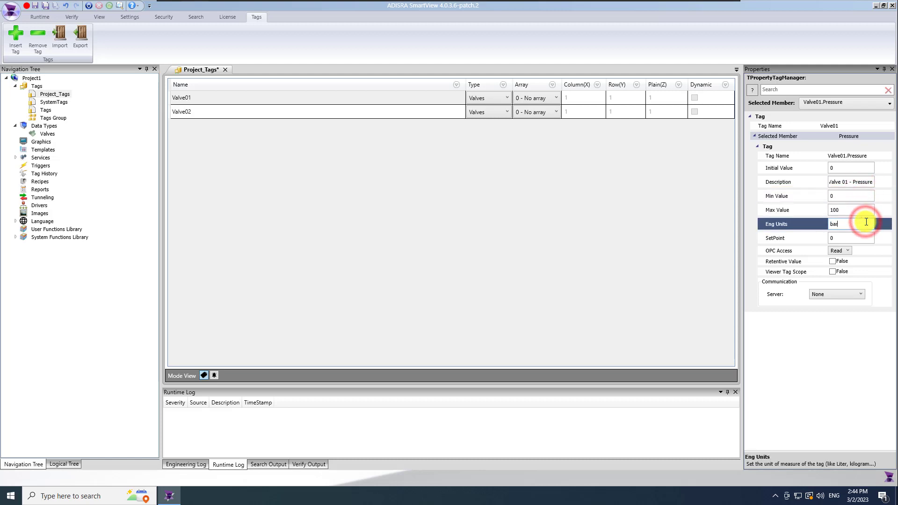
{"action": "left_click", "coordinate": [805, 321]}
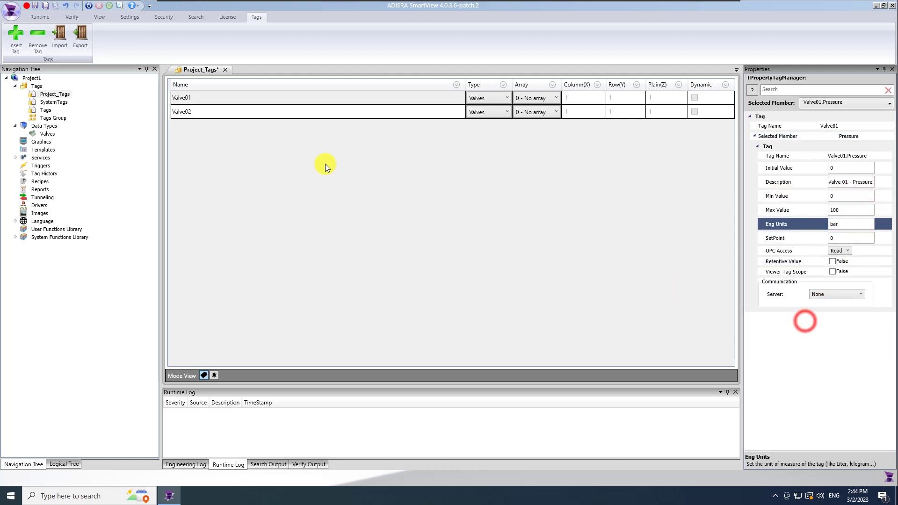
{"action": "left_click", "coordinate": [46, 6]}
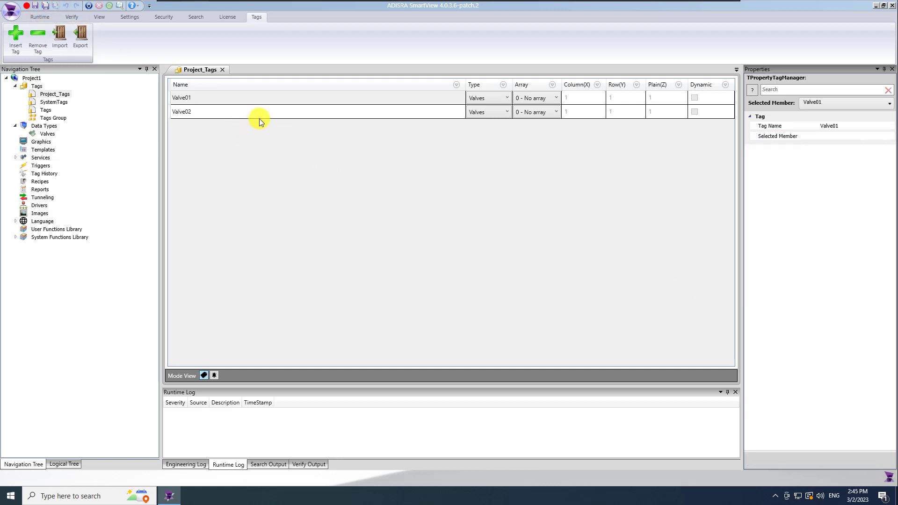
Export the project tags to test.csv on the Desktop and minimize SmartView
{"action": "left_click", "coordinate": [80, 36]}
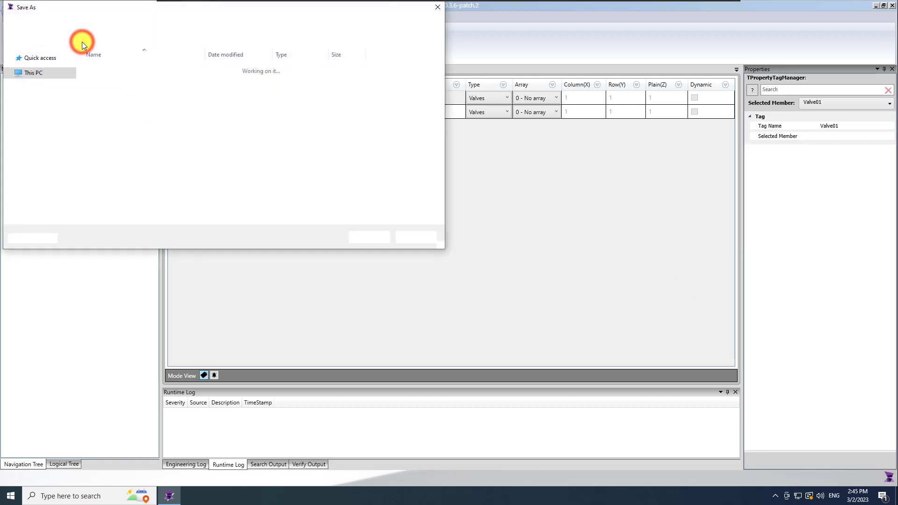
{"action": "left_click", "coordinate": [114, 204]}
{"action": "type", "text": "test"}
{"action": "left_click", "coordinate": [37, 73]}
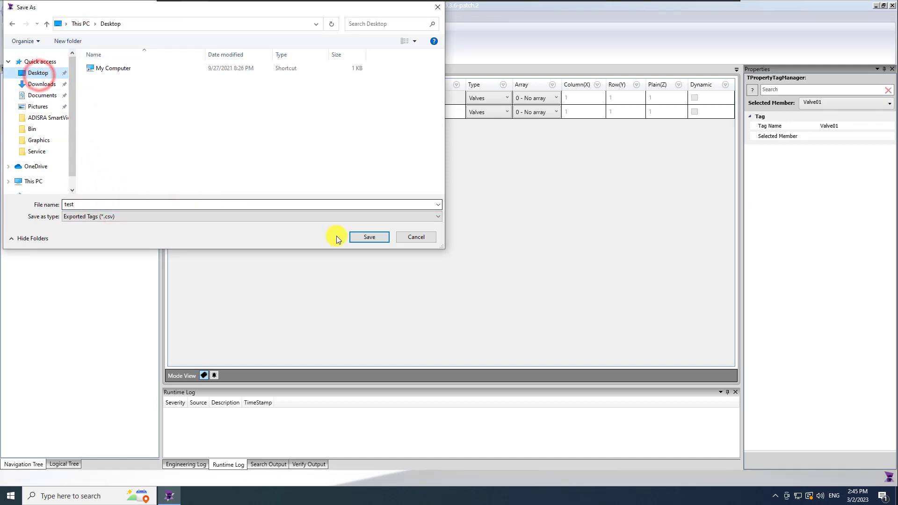
{"action": "left_click", "coordinate": [364, 237]}
{"action": "left_click", "coordinate": [468, 266]}
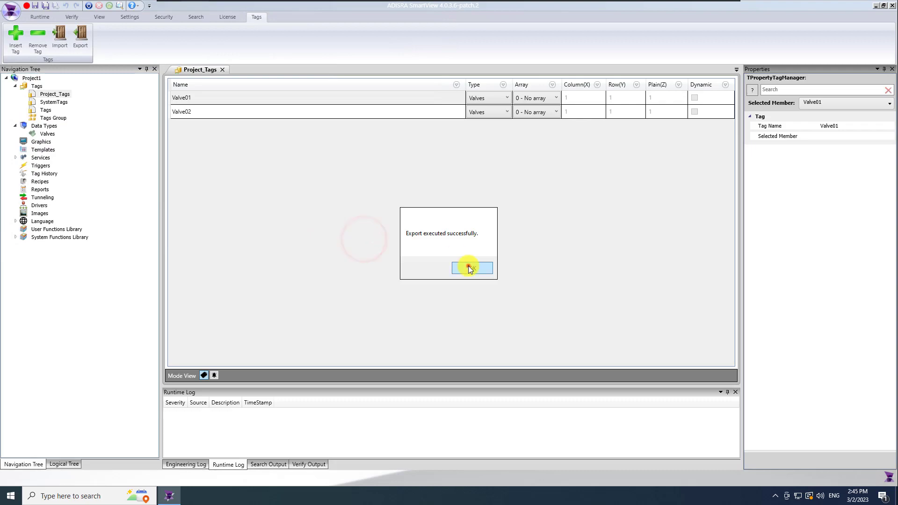
{"action": "left_click", "coordinate": [875, 11]}
{"action": "left_click", "coordinate": [17, 171]}
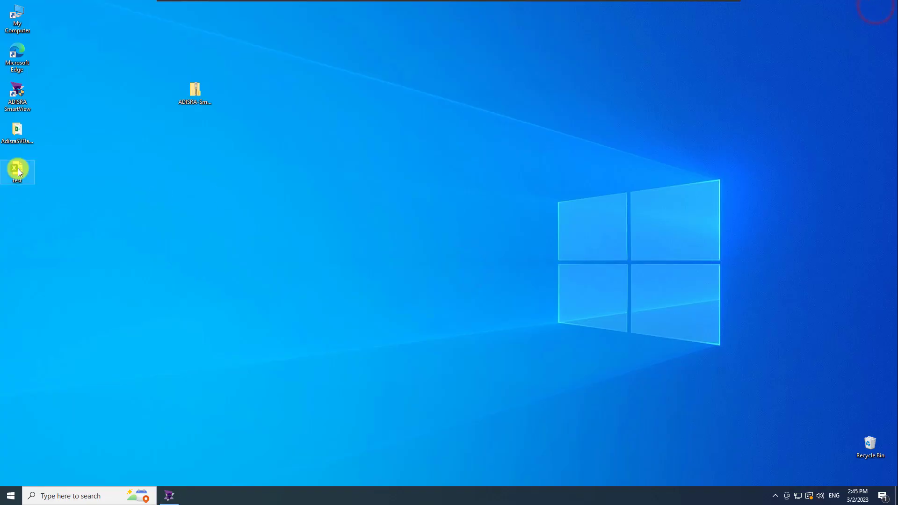
Open test.csv in Excel and widen columns A and AW
{"action": "double_click", "coordinate": [18, 173]}
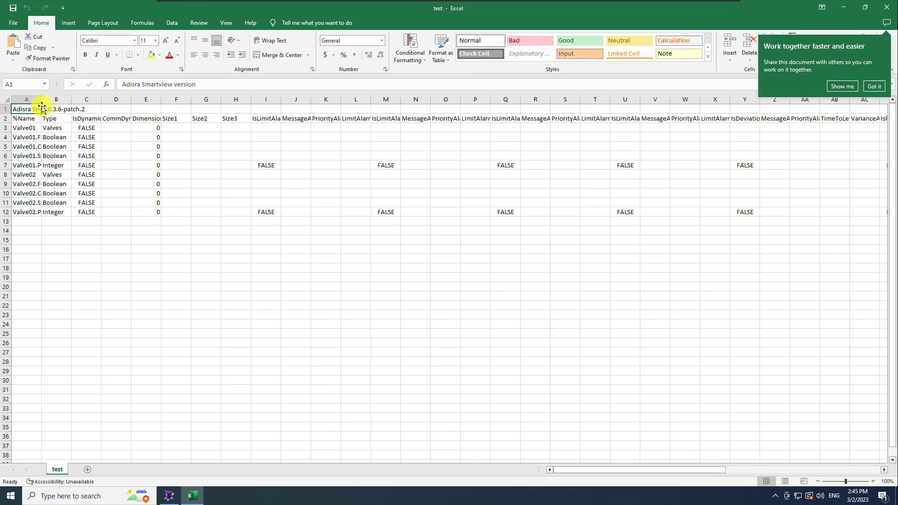
{"action": "left_click_drag", "start_coordinate": [41, 99], "coordinate": [100, 98]}
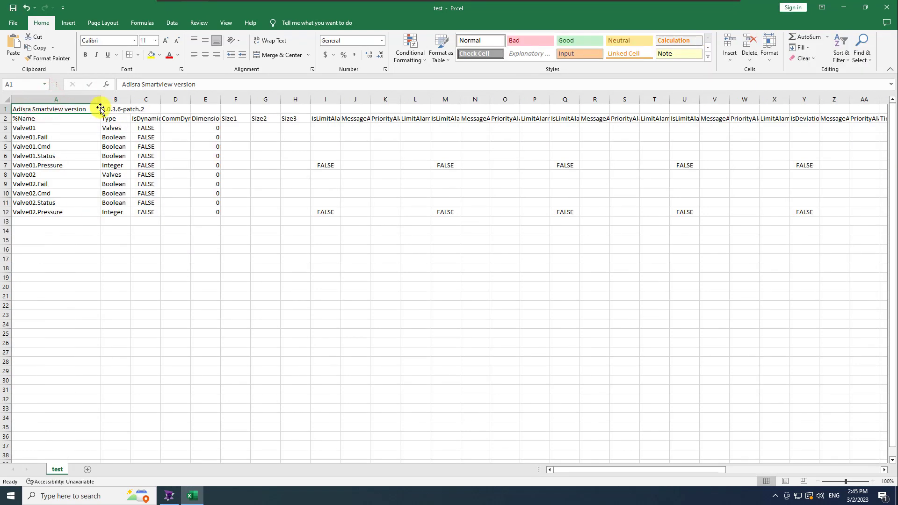
{"action": "left_click_drag", "start_coordinate": [572, 469], "coordinate": [796, 467]}
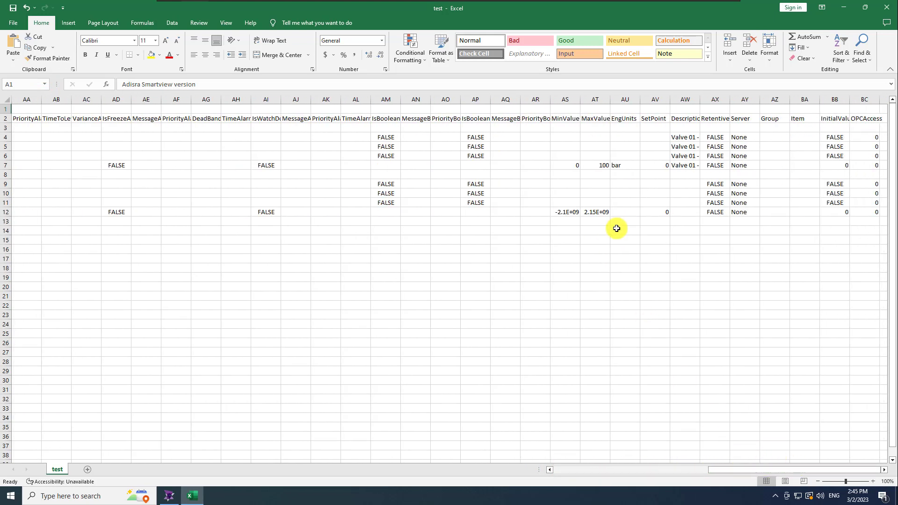
{"action": "left_click_drag", "start_coordinate": [701, 99], "coordinate": [744, 98]}
Copy the 0 to 100 range and bar unit to Valve02.Pressure's row
{"action": "left_click_drag", "start_coordinate": [575, 165], "coordinate": [593, 166]}
{"action": "key", "text": "ctrl+c"}
{"action": "left_click", "coordinate": [568, 212]}
{"action": "key", "text": "ctrl+v"}
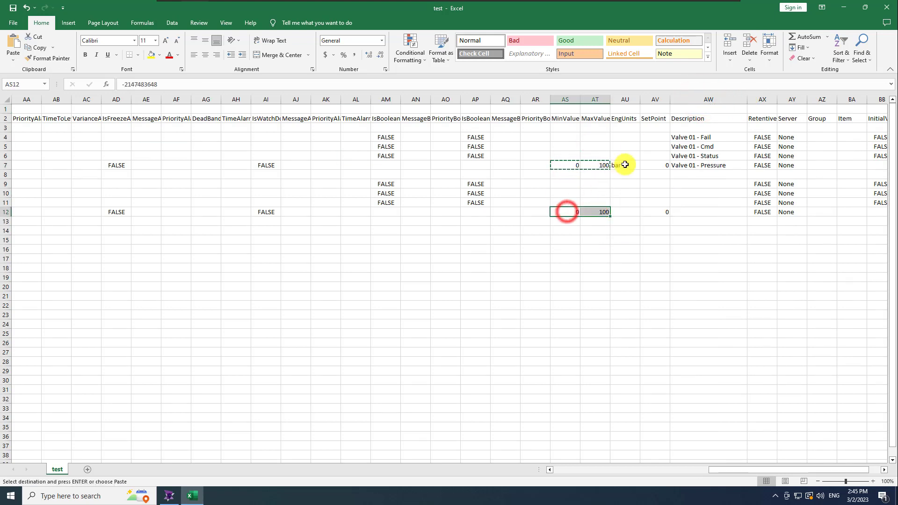
{"action": "left_click", "coordinate": [626, 165]}
{"action": "key", "text": "ctrl+c"}
{"action": "left_click", "coordinate": [626, 212]}
{"action": "key", "text": "ctrl+v"}
Copy the Valve 01 descriptions in AW4:AW7 into AW9:AW12
{"action": "left_click", "coordinate": [681, 193]}
{"action": "left_click_drag", "start_coordinate": [694, 137], "coordinate": [686, 165]}
{"action": "key", "text": "ctrl+c"}
{"action": "left_click", "coordinate": [684, 184]}
{"action": "key", "text": "ctrl+v"}
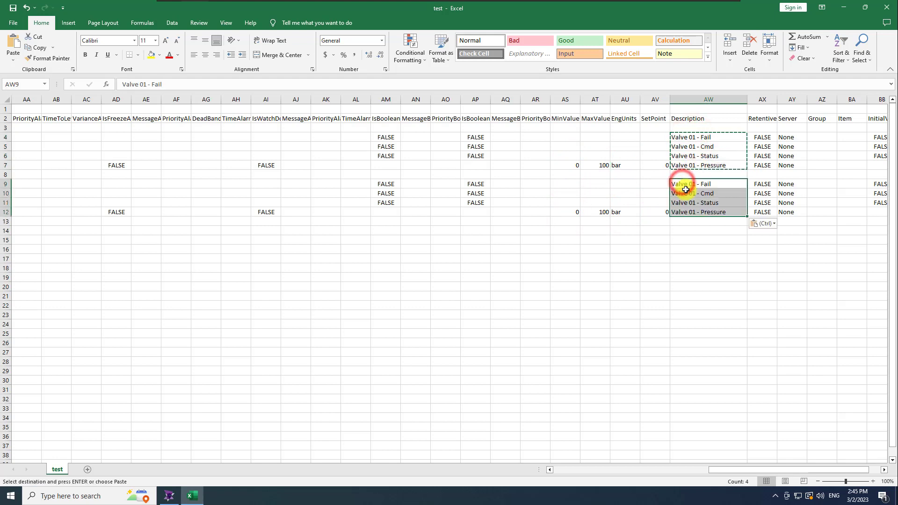
Replace 01 with 02 in the pasted descriptions, save as CSV and close Excel
{"action": "key", "text": "ctrl+f"}
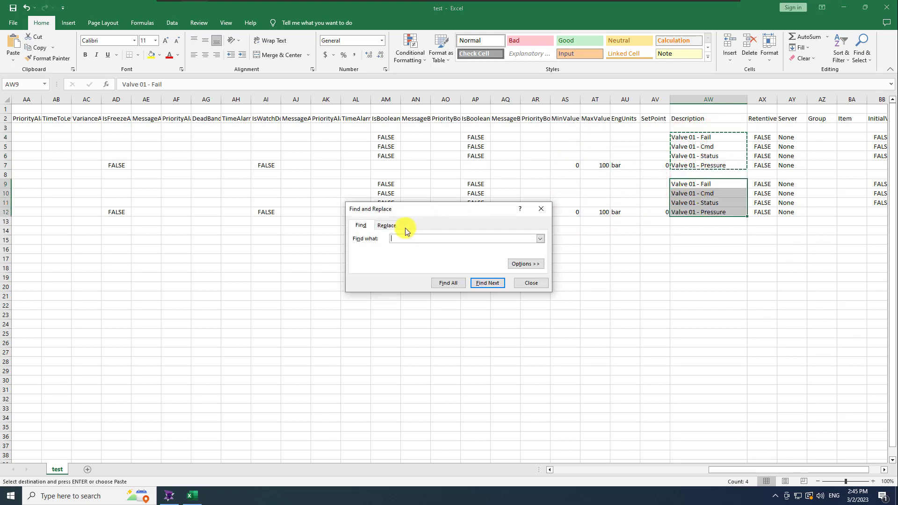
{"action": "left_click", "coordinate": [388, 225]}
{"action": "type", "text": "01"}
{"action": "key", "text": "Tab"}
{"action": "type", "text": "02"}
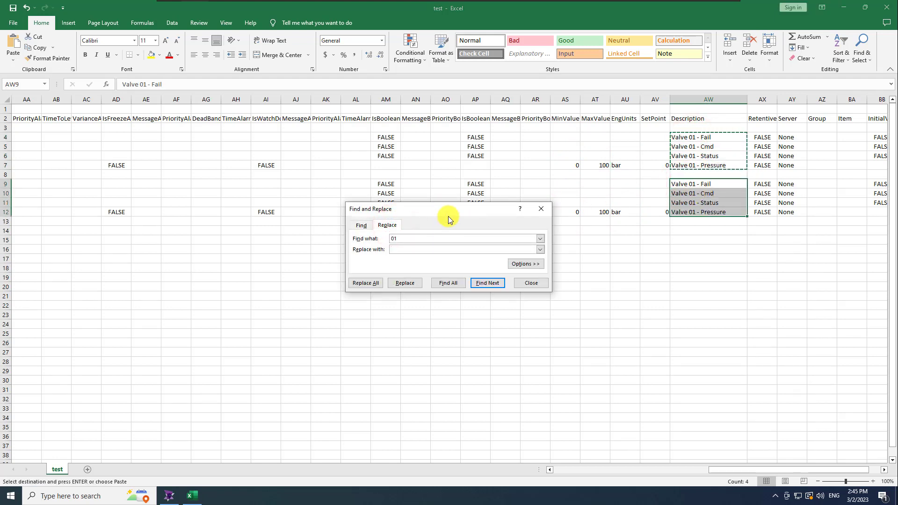
{"action": "left_click", "coordinate": [361, 283]}
{"action": "left_click", "coordinate": [454, 276]}
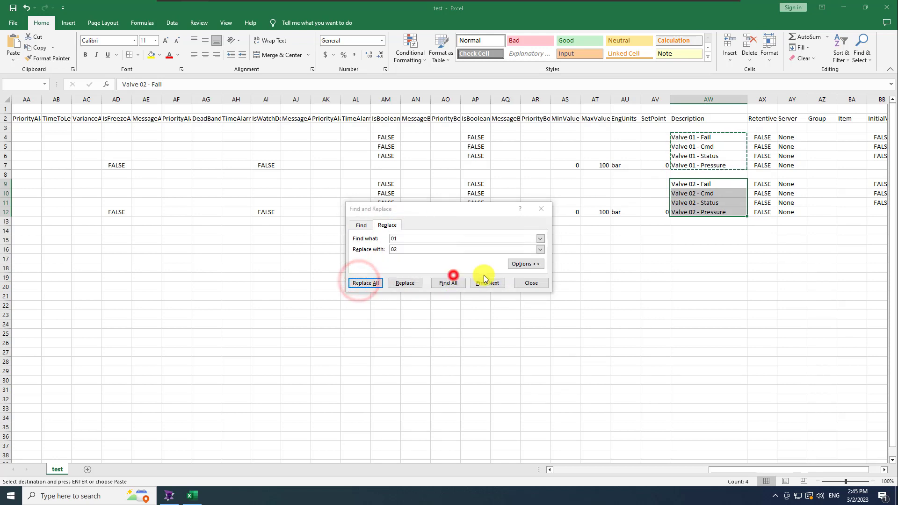
{"action": "left_click", "coordinate": [540, 209]}
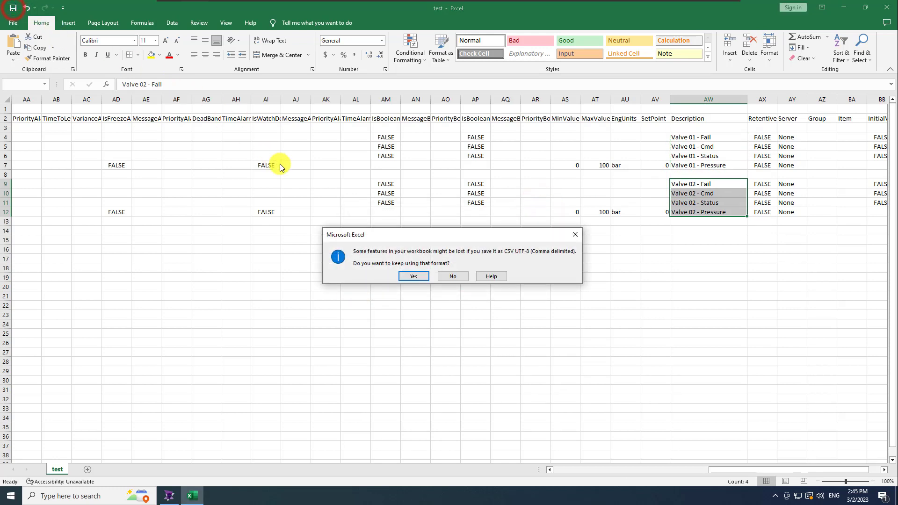
{"action": "left_click", "coordinate": [406, 274]}
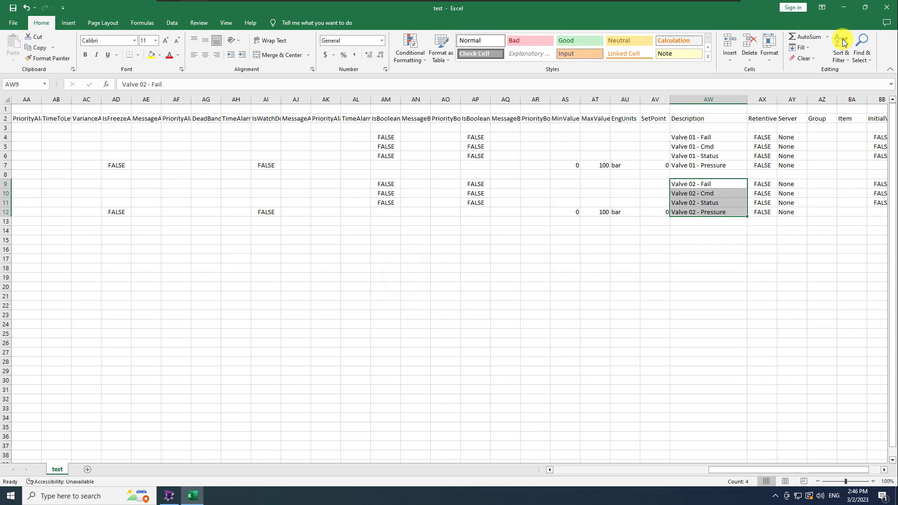
{"action": "left_click", "coordinate": [887, 7]}
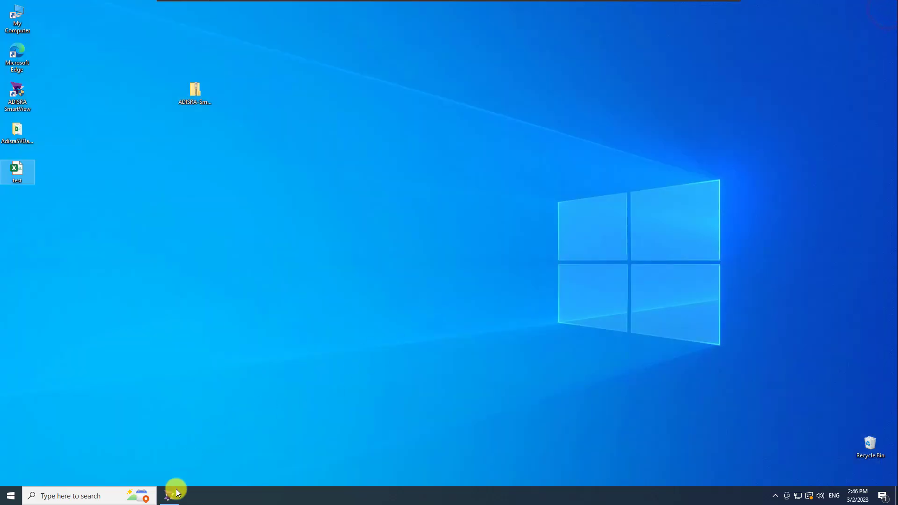
Import the edited test.csv from the Desktop, overwriting the existing tags
{"action": "left_click", "coordinate": [171, 496]}
{"action": "left_click", "coordinate": [59, 38]}
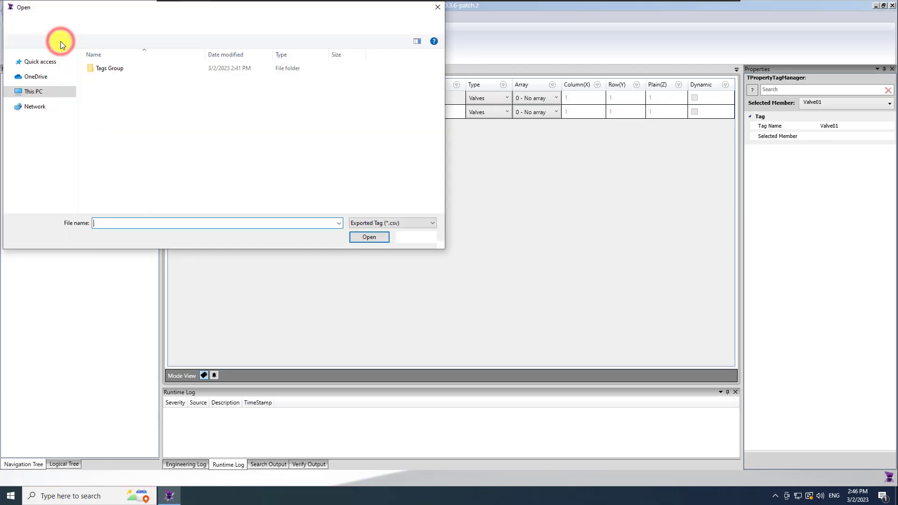
{"action": "left_click", "coordinate": [41, 73]}
{"action": "double_click", "coordinate": [100, 88]}
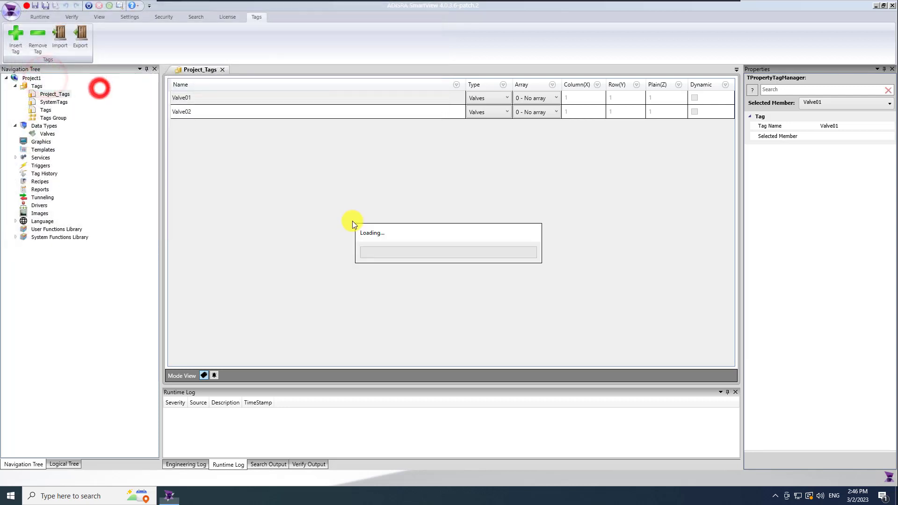
{"action": "left_click", "coordinate": [481, 269]}
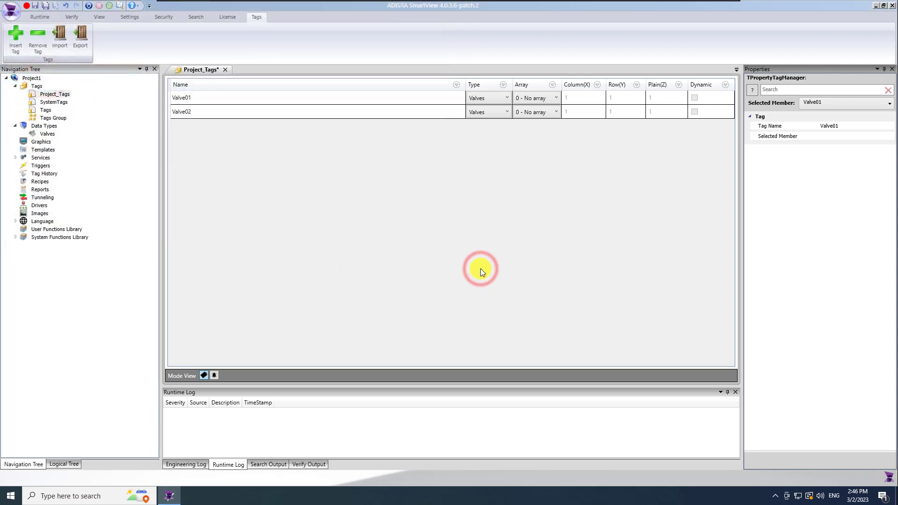
Check the imported properties of Valve02.Fail and Valve02.Pressure, then save the project
{"action": "left_click", "coordinate": [418, 112]}
{"action": "left_click", "coordinate": [885, 103]}
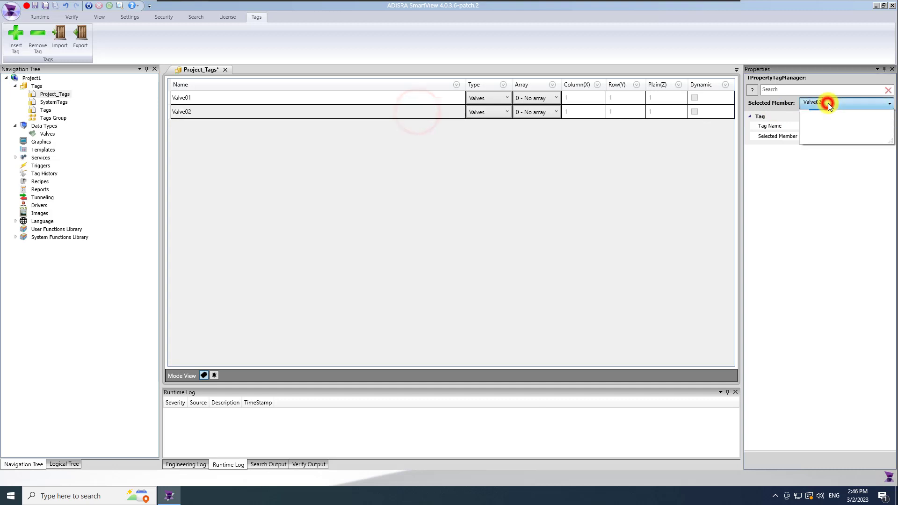
{"action": "left_click", "coordinate": [807, 114]}
{"action": "left_click", "coordinate": [830, 124]}
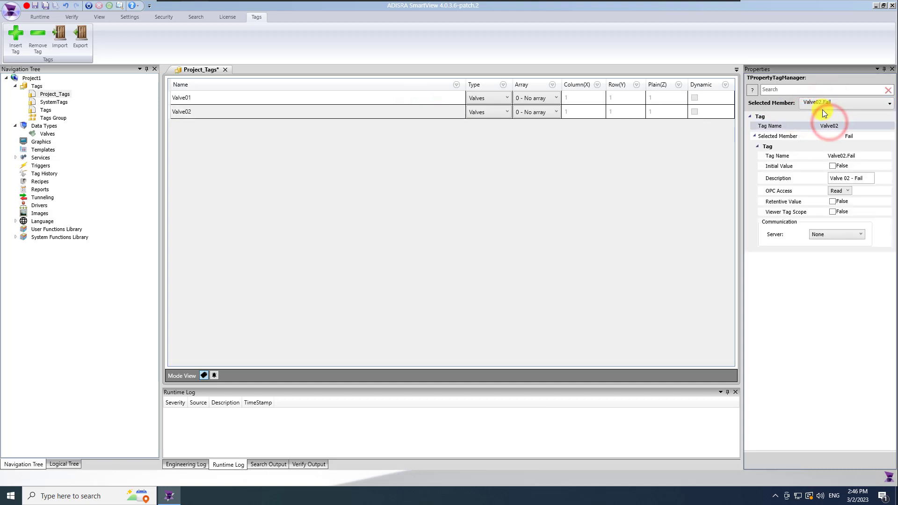
{"action": "left_click", "coordinate": [818, 104]}
{"action": "left_click", "coordinate": [838, 144]}
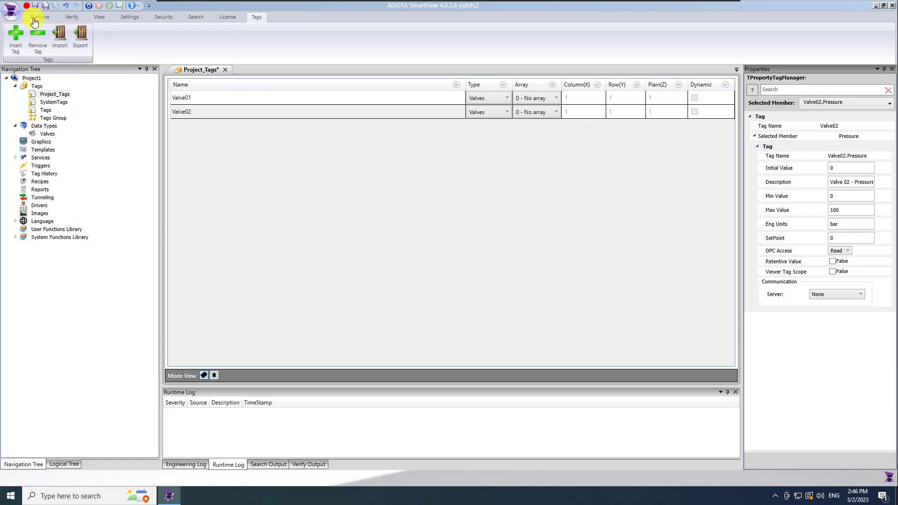
{"action": "left_click", "coordinate": [45, 6]}
Add a Modbus folder under Drivers and create a new driver document in it
{"action": "left_click", "coordinate": [16, 86]}
{"action": "right_click", "coordinate": [40, 175]}
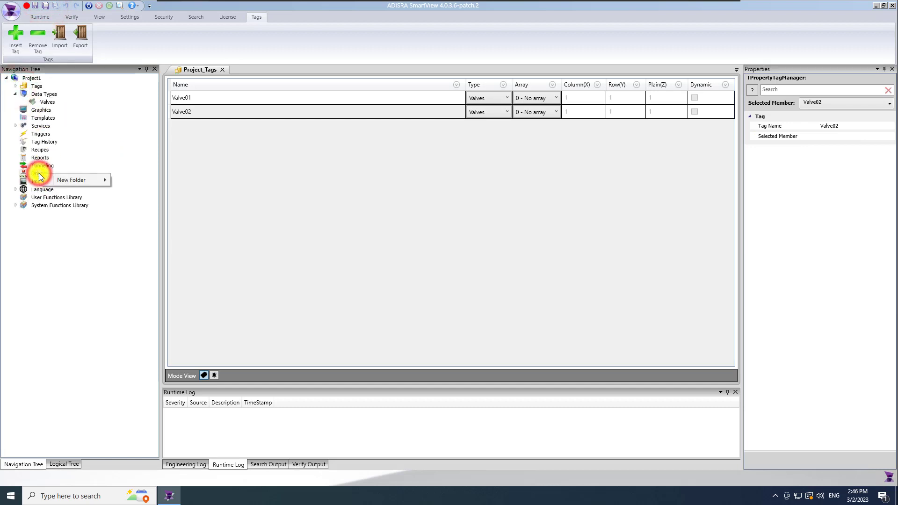
{"action": "mouse_move", "coordinate": [66, 181]}
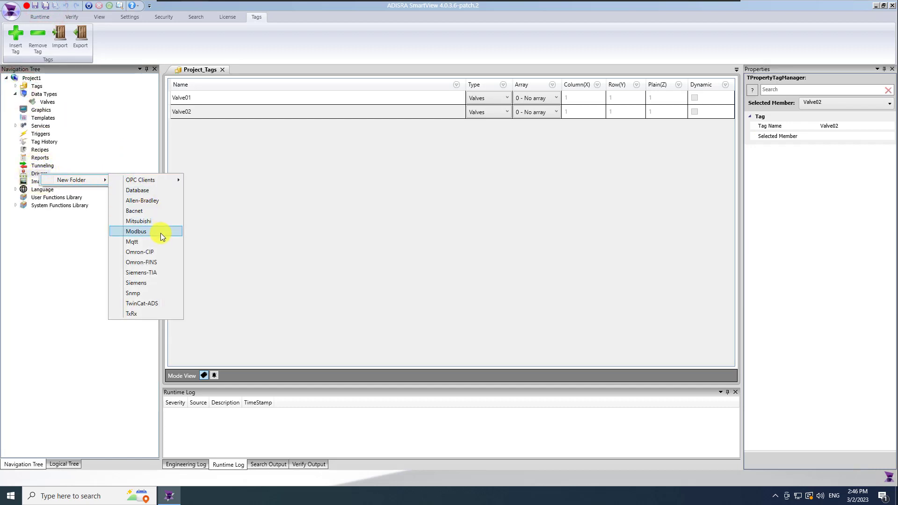
{"action": "left_click", "coordinate": [161, 233]}
{"action": "right_click", "coordinate": [46, 181]}
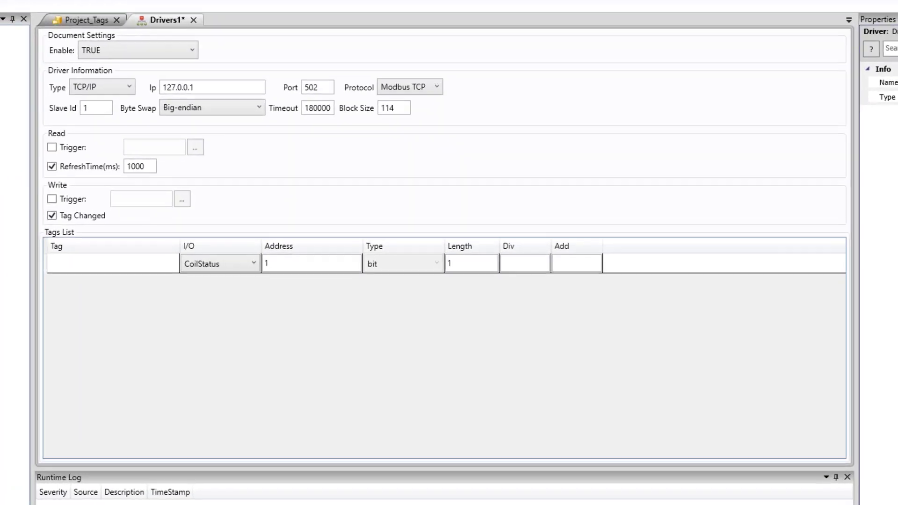
Keep TCP/IP as the connection type and Modbus TCP as the protocol
{"action": "left_click", "coordinate": [109, 86]}
{"action": "left_click", "coordinate": [112, 86]}
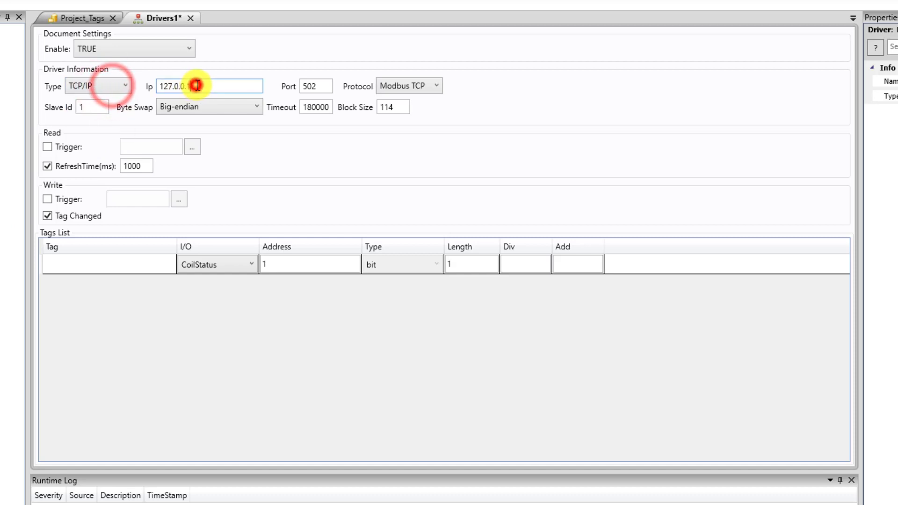
{"action": "left_click", "coordinate": [420, 86]}
{"action": "left_click", "coordinate": [437, 86]}
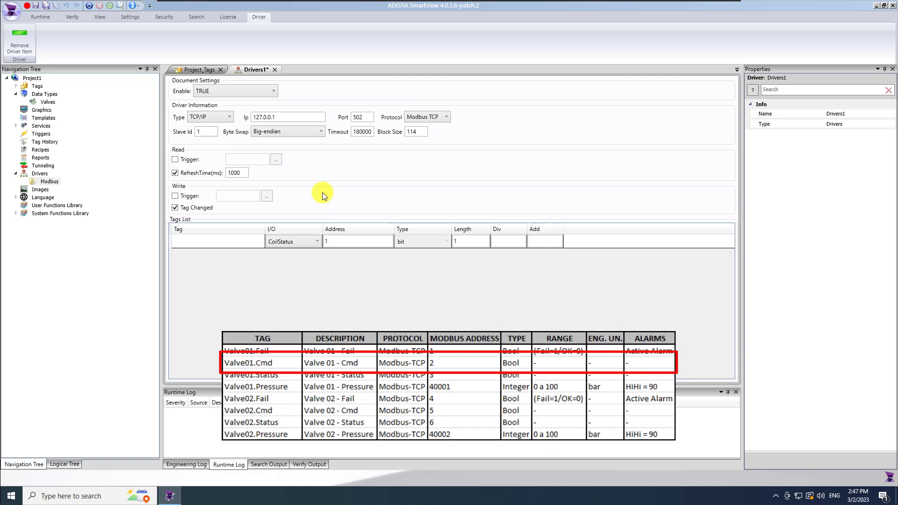
Link the first two driver rows to Valve01.Cmd and Valve01.Fail
{"action": "left_click", "coordinate": [229, 242]}
{"action": "left_click", "coordinate": [230, 242]}
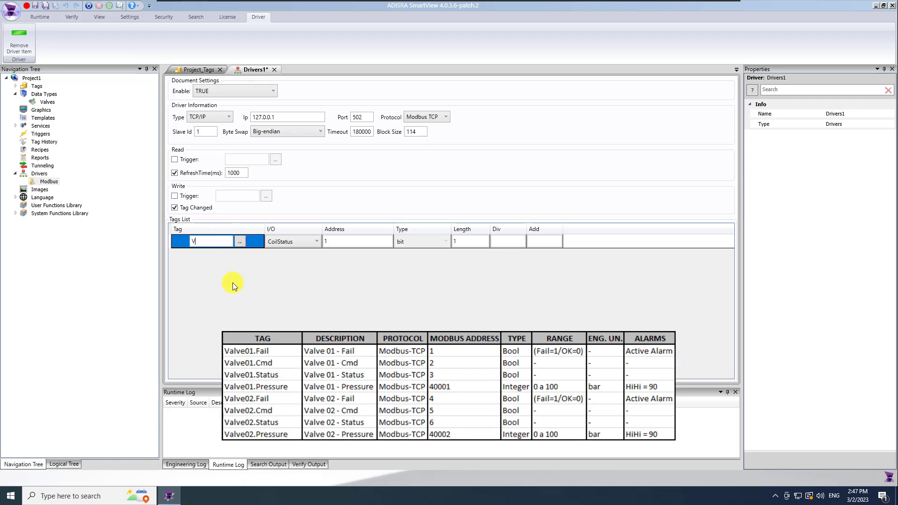
{"action": "type", "text": "Valve01.Cmd"}
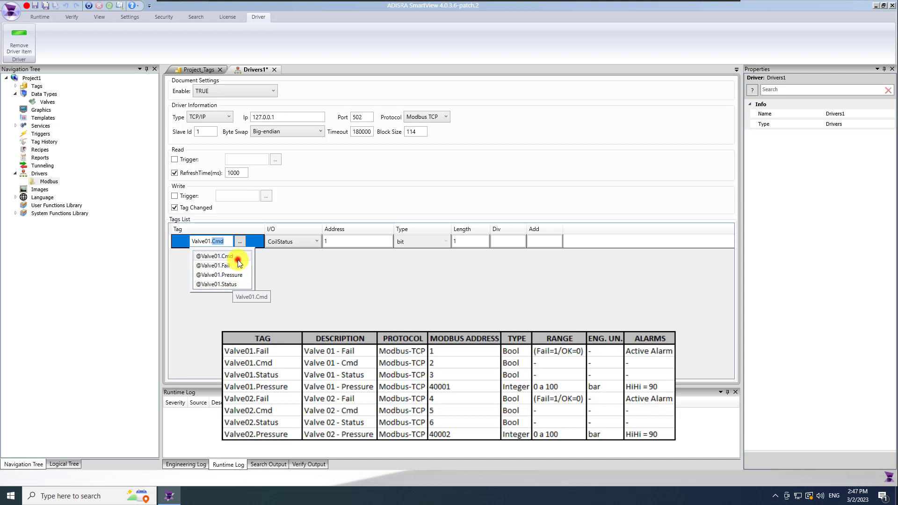
{"action": "left_click", "coordinate": [238, 259]}
{"action": "left_click", "coordinate": [238, 260]}
{"action": "type", "text": "@valve01"}
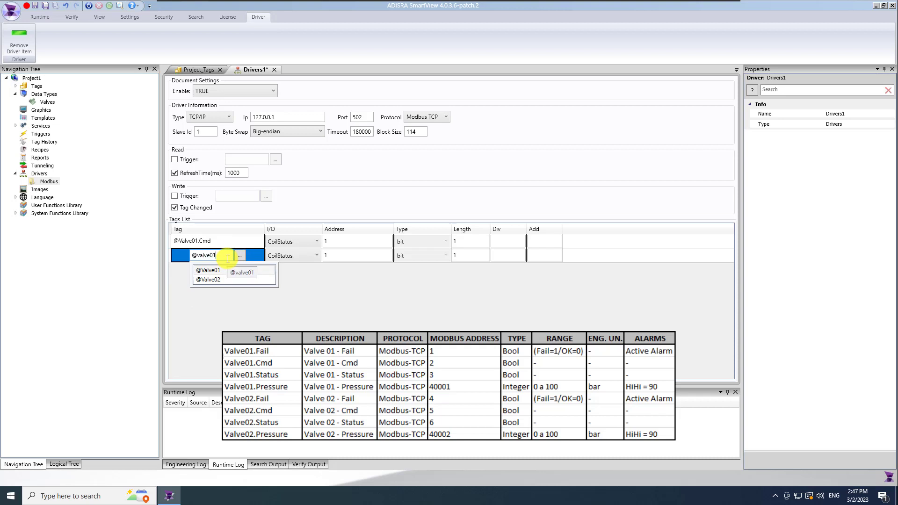
{"action": "type", "text": ".Fail"}
{"action": "left_click", "coordinate": [246, 280]}
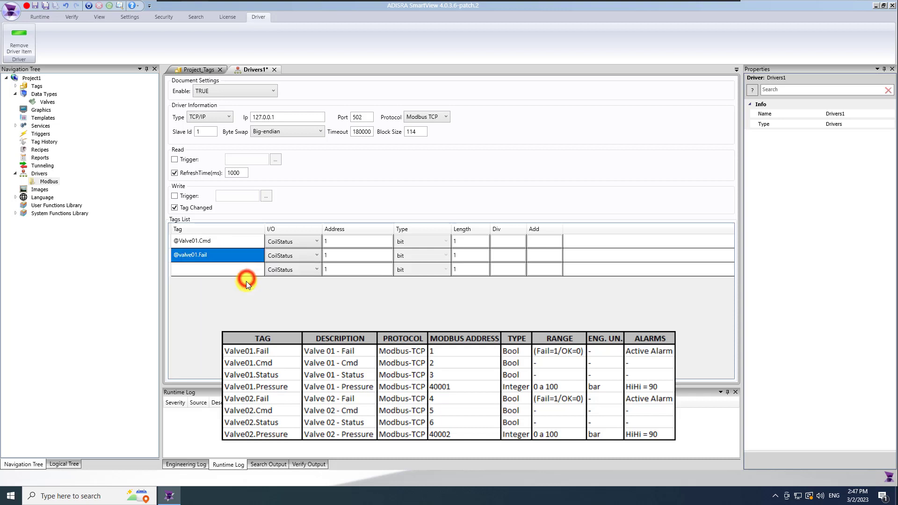
Link the third and fourth rows to Valve01.Pressure and Valve01.Status
{"action": "left_click", "coordinate": [237, 269]}
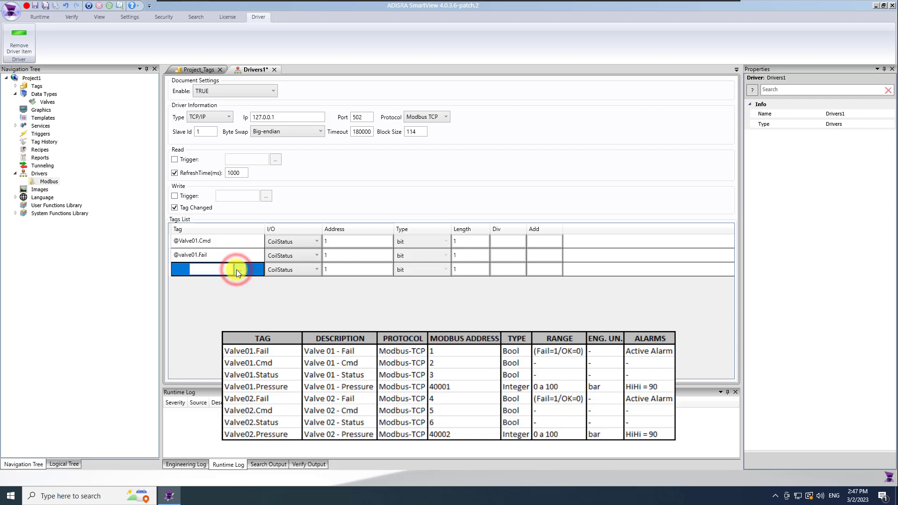
{"action": "type", "text": "@valve01"}
{"action": "left_click", "coordinate": [237, 284]}
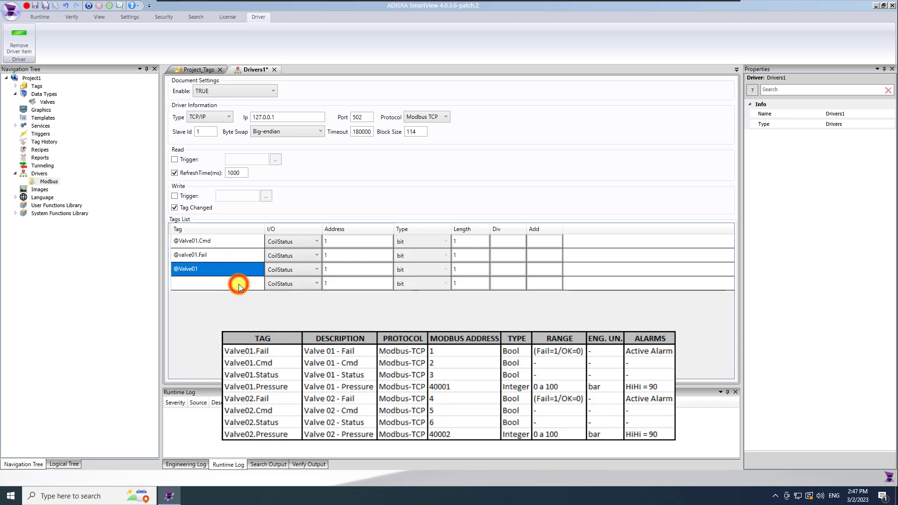
{"action": "left_click", "coordinate": [216, 270]}
{"action": "left_click", "coordinate": [216, 269]}
{"action": "type", "text": ".Cmd"}
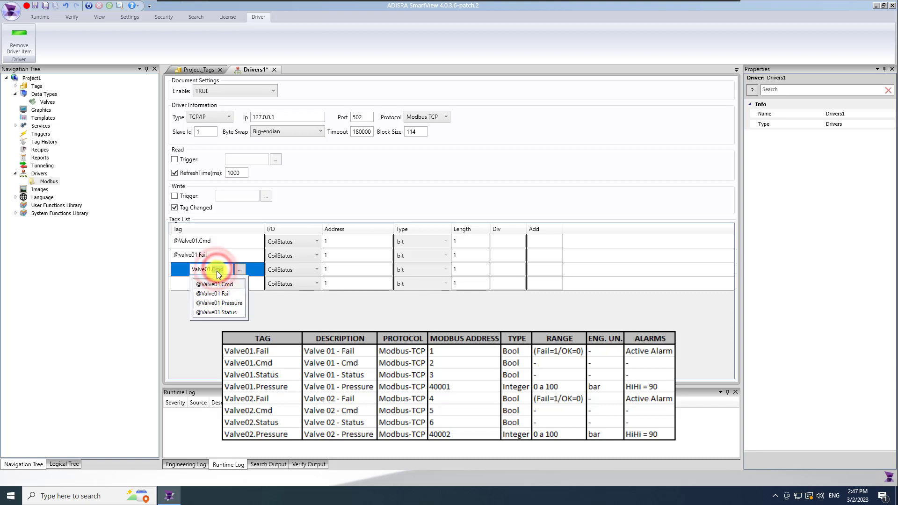
{"action": "left_click", "coordinate": [225, 306]}
{"action": "left_click", "coordinate": [215, 284]}
{"action": "type", "text": "@valve01"}
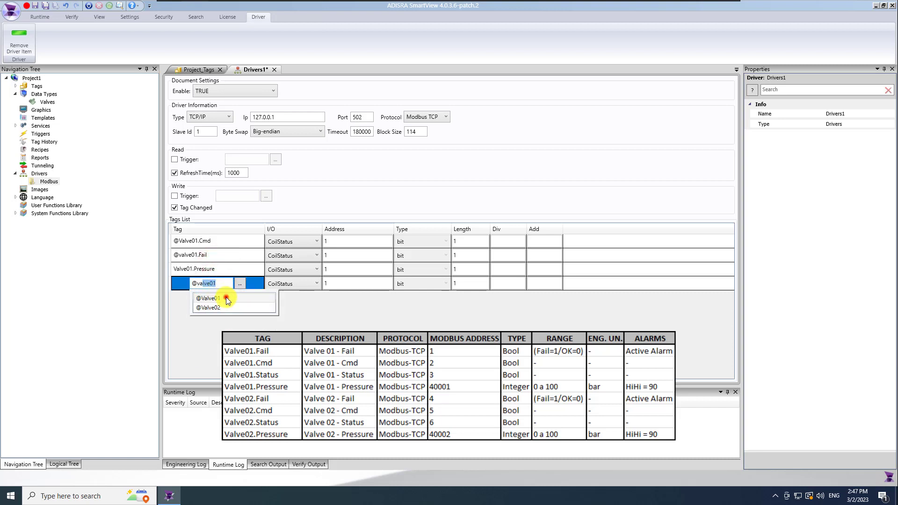
{"action": "left_click", "coordinate": [226, 299]}
{"action": "left_click", "coordinate": [213, 283]}
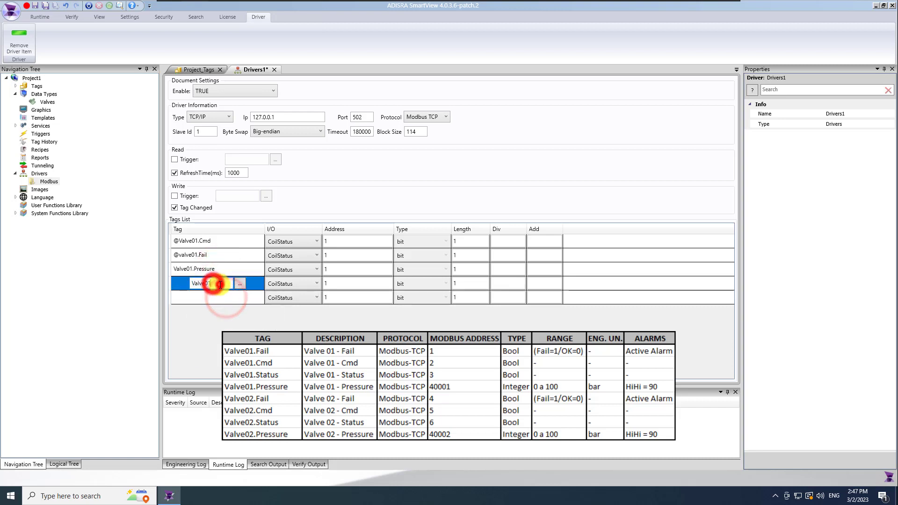
{"action": "type", "text": "."}
{"action": "left_click", "coordinate": [219, 326]}
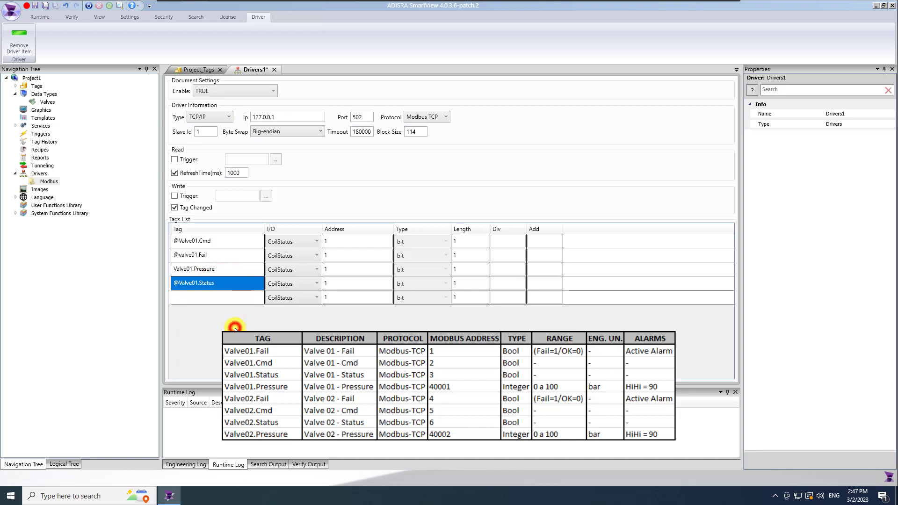
{"action": "left_click", "coordinate": [242, 298]}
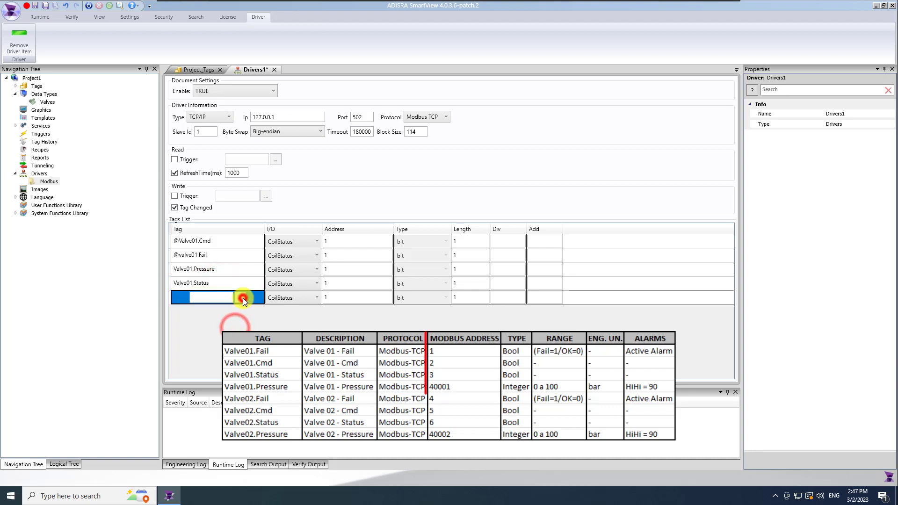
Set the first row's address to 2, keeping CoilStatus and bit type
{"action": "left_click", "coordinate": [311, 242]}
{"action": "left_click", "coordinate": [311, 243]}
{"action": "left_click_drag", "start_coordinate": [342, 240], "coordinate": [302, 240]}
{"action": "type", "text": "2"}
{"action": "left_click", "coordinate": [431, 241]}
{"action": "left_click", "coordinate": [431, 240]}
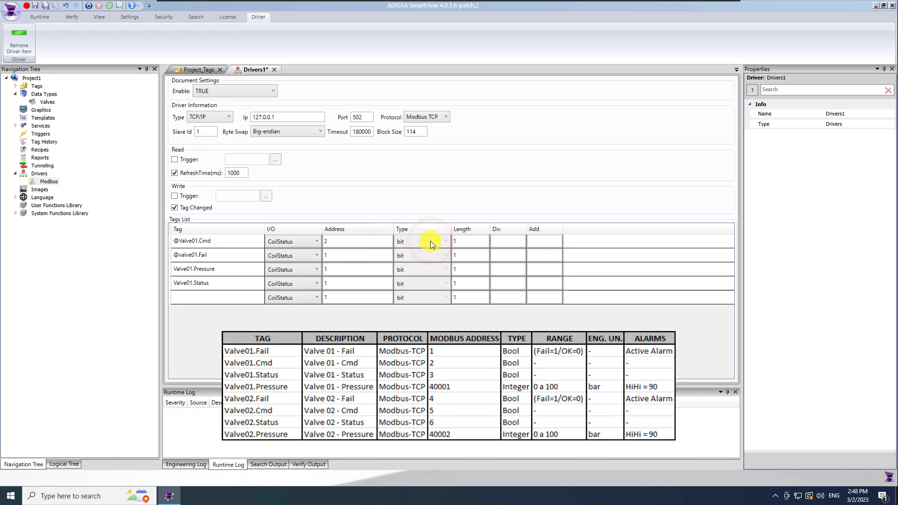
{"action": "left_click", "coordinate": [331, 256]}
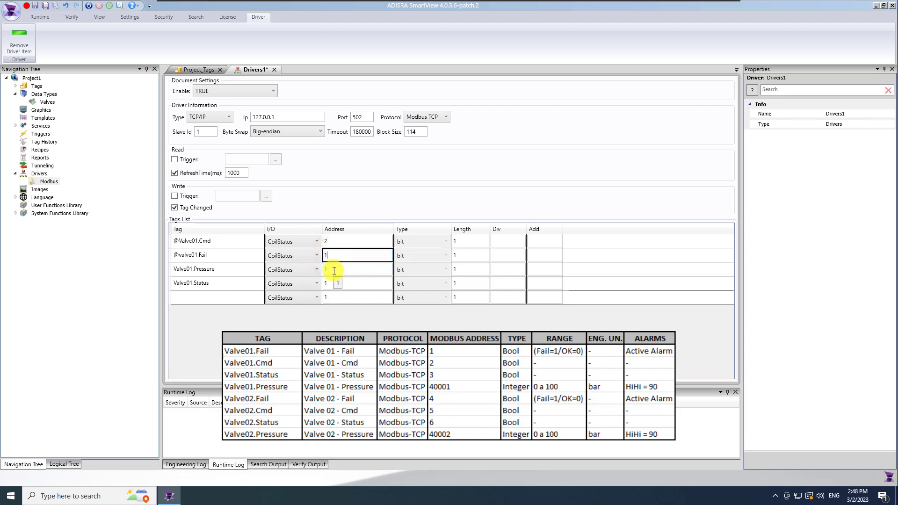
Make Valve01.Pressure a Word Unsigned HoldingRegister, give Valve01.Status address 3, and save as Drivers1
{"action": "left_click", "coordinate": [292, 270]}
{"action": "left_click", "coordinate": [296, 308]}
{"action": "left_click", "coordinate": [428, 271]}
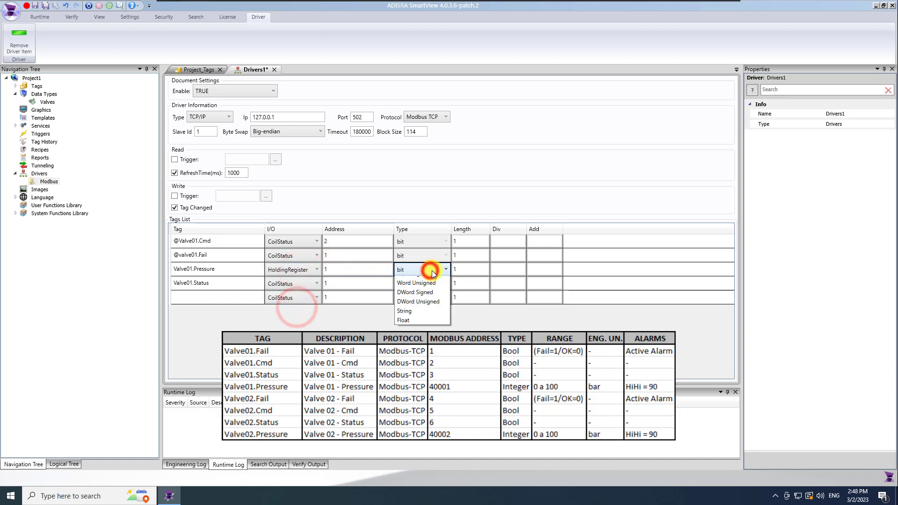
{"action": "left_click", "coordinate": [432, 298]}
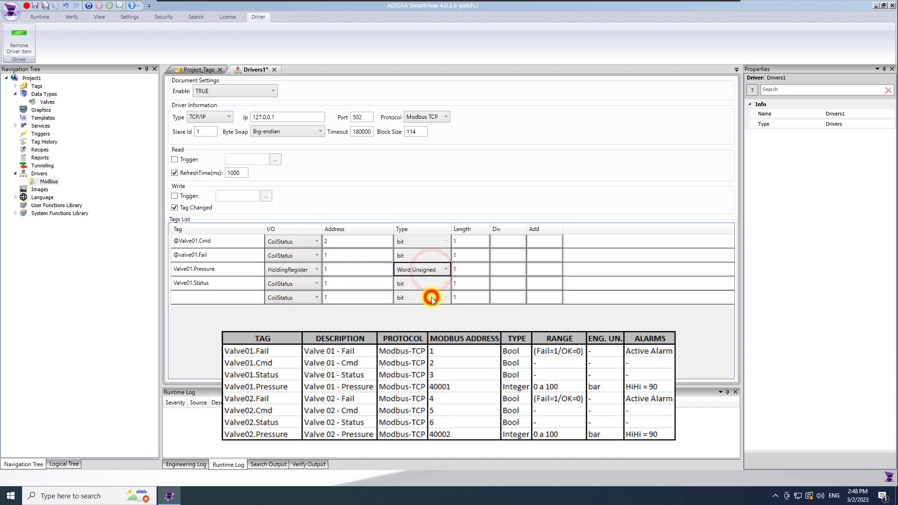
{"action": "left_click", "coordinate": [302, 284]}
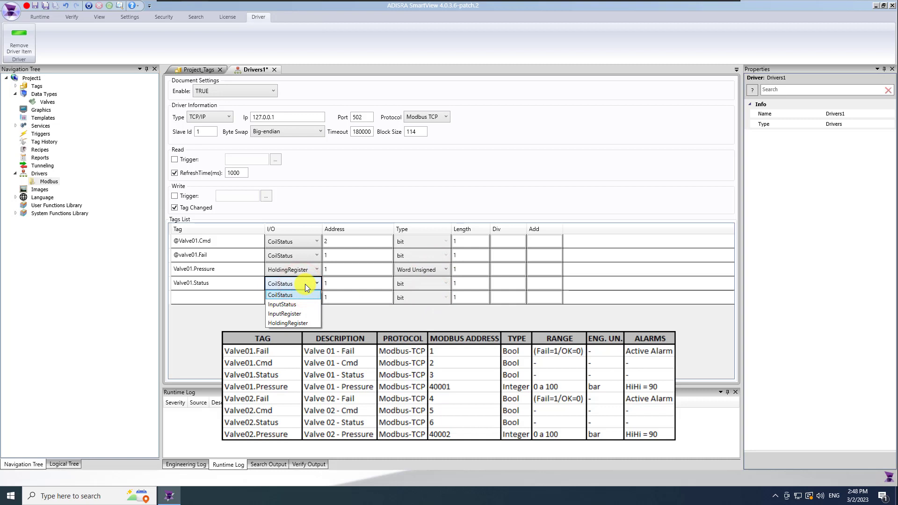
{"action": "left_click", "coordinate": [294, 296]}
{"action": "left_click", "coordinate": [348, 283]}
{"action": "type", "text": "3"}
{"action": "left_click", "coordinate": [344, 325]}
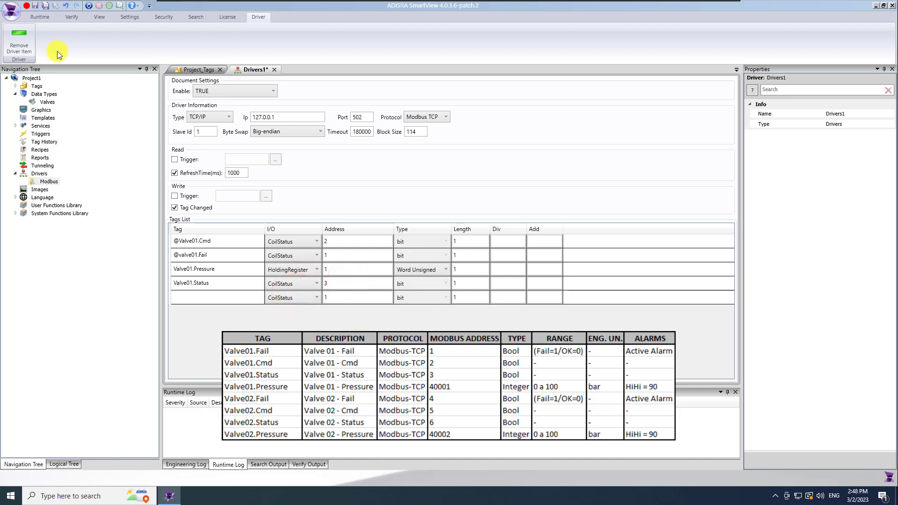
{"action": "left_click", "coordinate": [46, 9]}
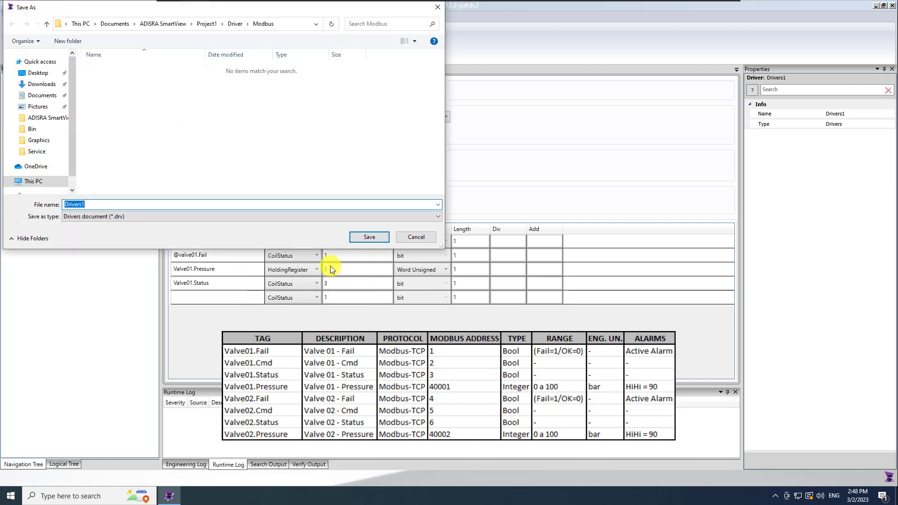
{"action": "left_click", "coordinate": [369, 237]}
Confirm the Drivers1 save and start a new blank Excel workbook
{"action": "left_click", "coordinate": [24, 181]}
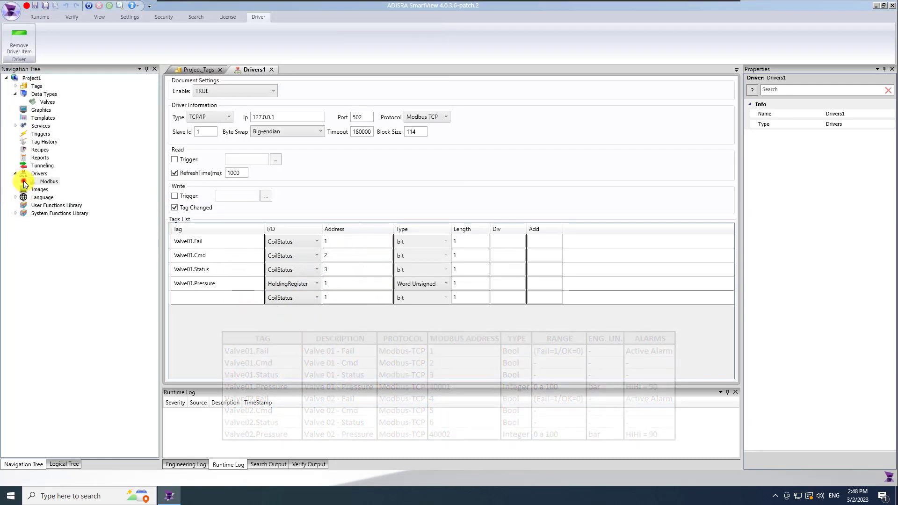
{"action": "left_click", "coordinate": [234, 331]}
{"action": "left_click", "coordinate": [104, 496]}
{"action": "type", "text": "excel"}
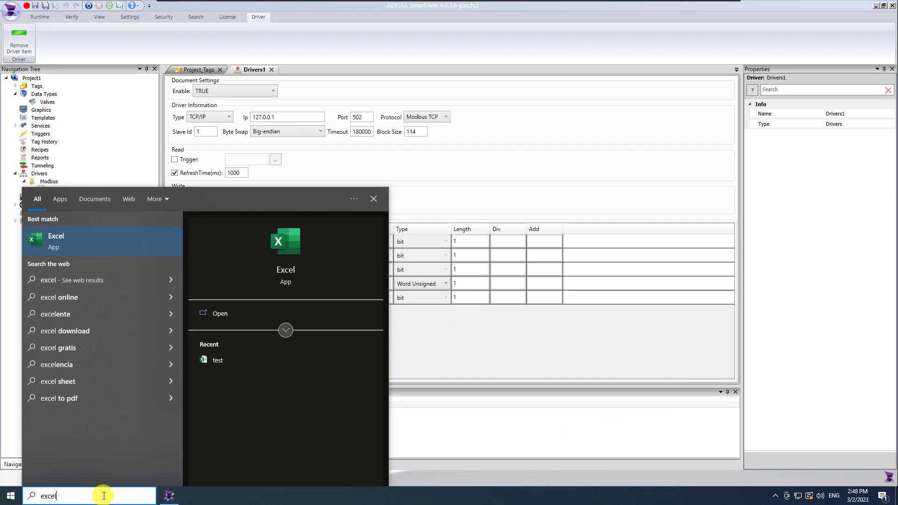
{"action": "left_click", "coordinate": [55, 246]}
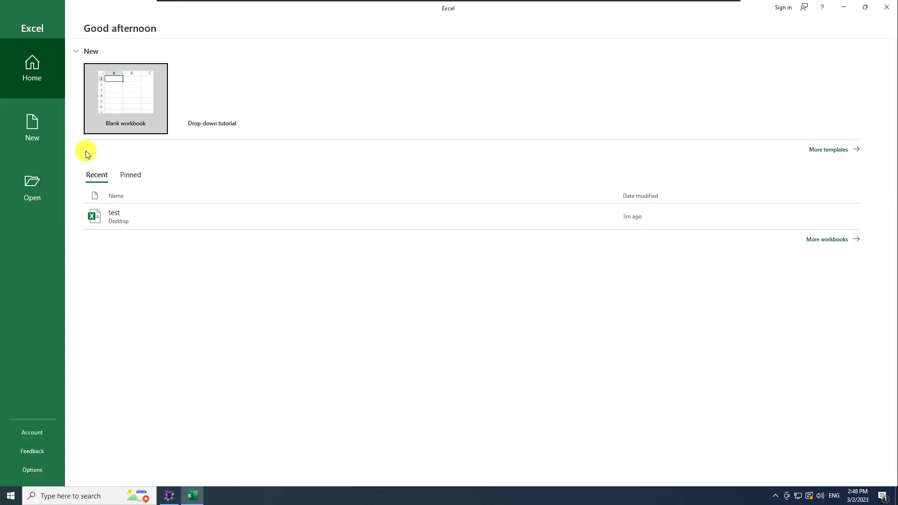
{"action": "left_click", "coordinate": [117, 111]}
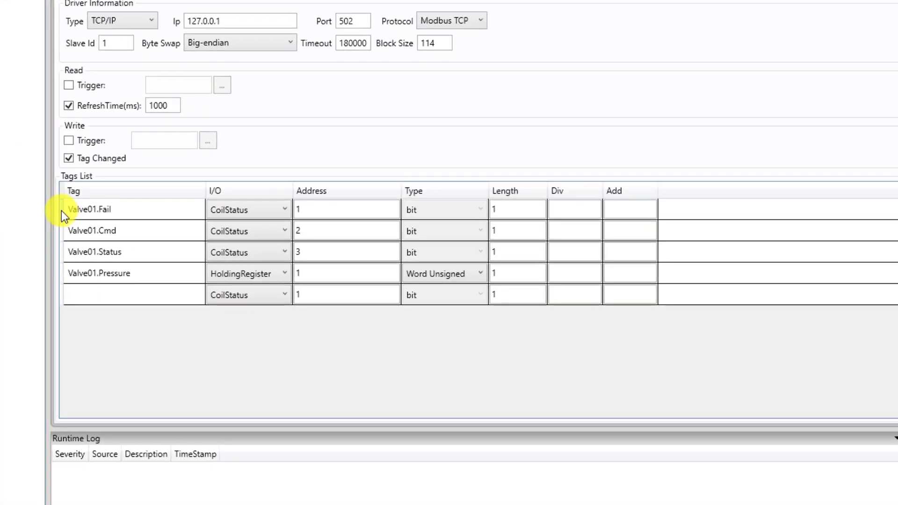
Select the four Valve01 tag rows in the Drivers1 tag list for copying
{"action": "left_click", "coordinate": [61, 211]}
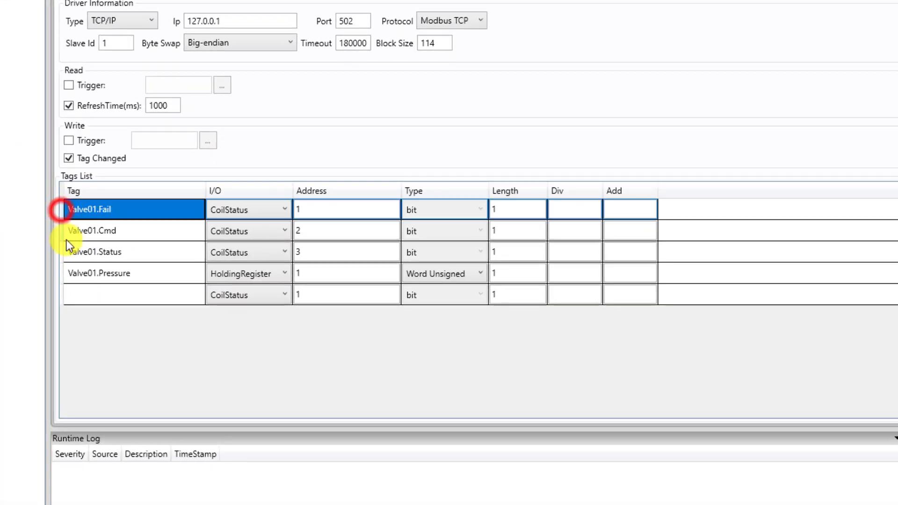
{"action": "left_click", "coordinate": [63, 274], "text": "shift"}
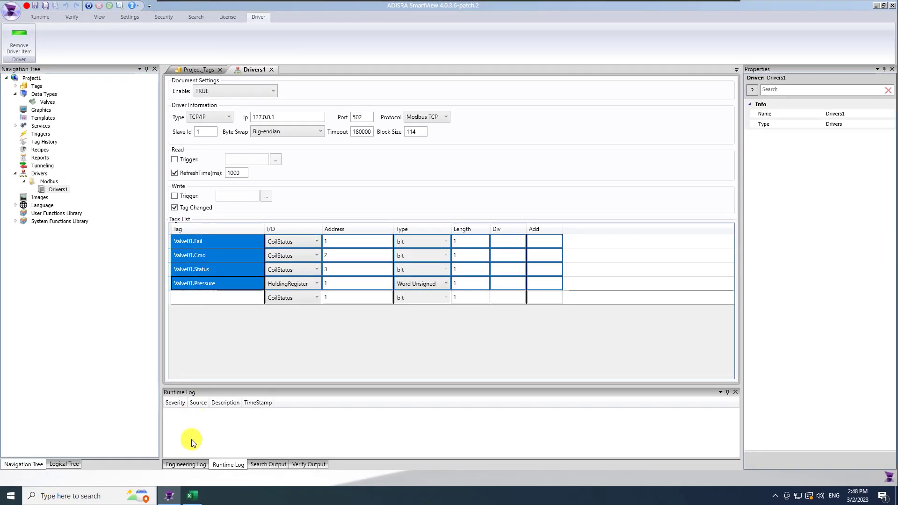
{"action": "left_click", "coordinate": [194, 497]}
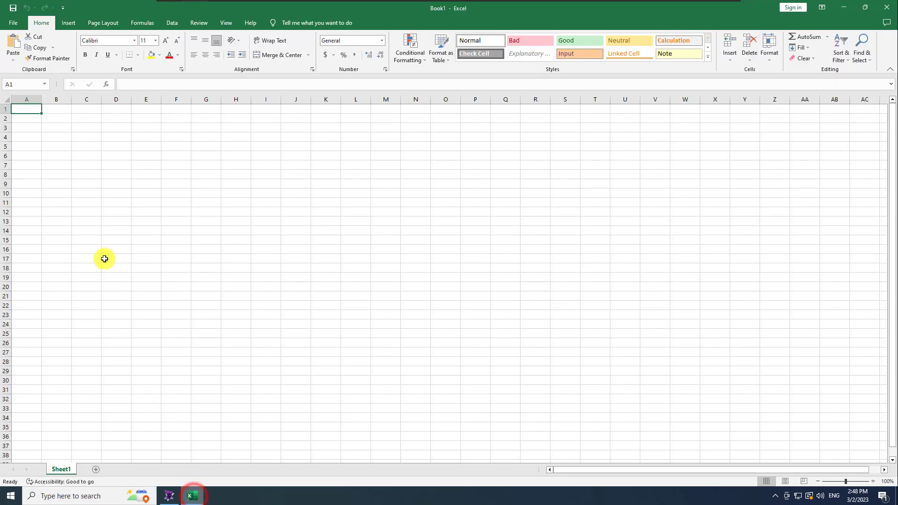
Paste the Valve01 rows at A3 and widen columns A, B and D
{"action": "left_click", "coordinate": [29, 127]}
{"action": "type", "text": "Valve01.Fail\tCoilStatus\t1\tbit\t1\t\t Valve01.Cmd\tCoilStatus\t2\tbit\t1\t\t Valve01.Status\tCoilStatus\t3\tbit\t1\t\t Valve01.Pressure\tHoldingRegister\t1\tWord Unsigned\t1"}
{"action": "left_click", "coordinate": [66, 258]}
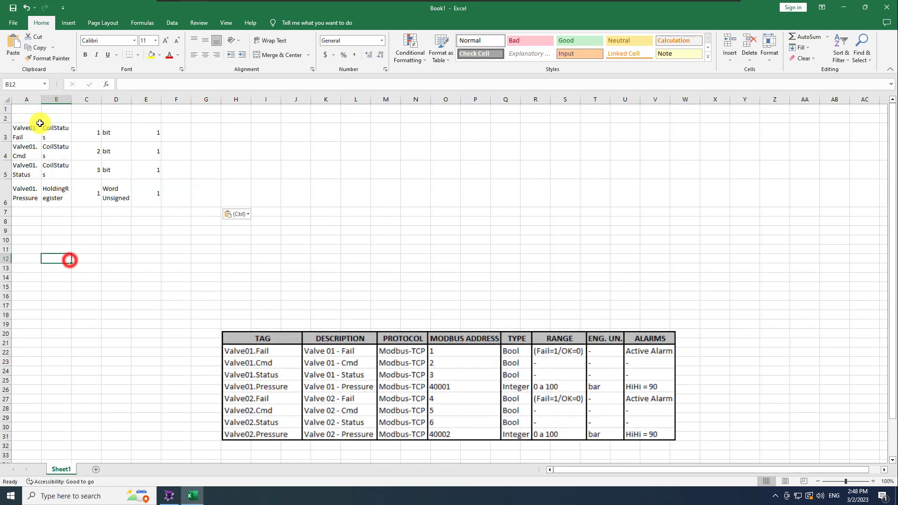
{"action": "left_click_drag", "start_coordinate": [41, 98], "coordinate": [122, 99]}
{"action": "left_click_drag", "start_coordinate": [181, 98], "coordinate": [203, 102]}
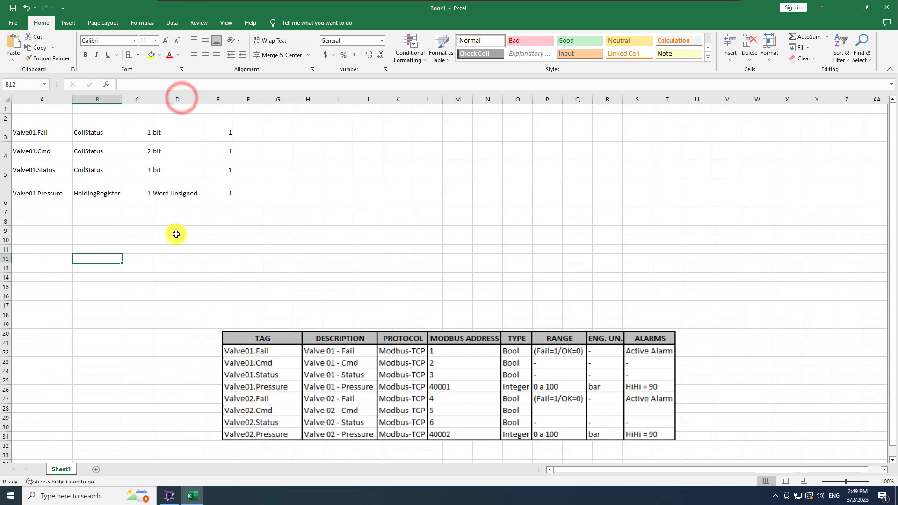
{"action": "left_click", "coordinate": [177, 232]}
Select the four tag names in cells A3:A6
{"action": "left_click", "coordinate": [40, 132]}
{"action": "left_click", "coordinate": [36, 197], "text": "shift"}
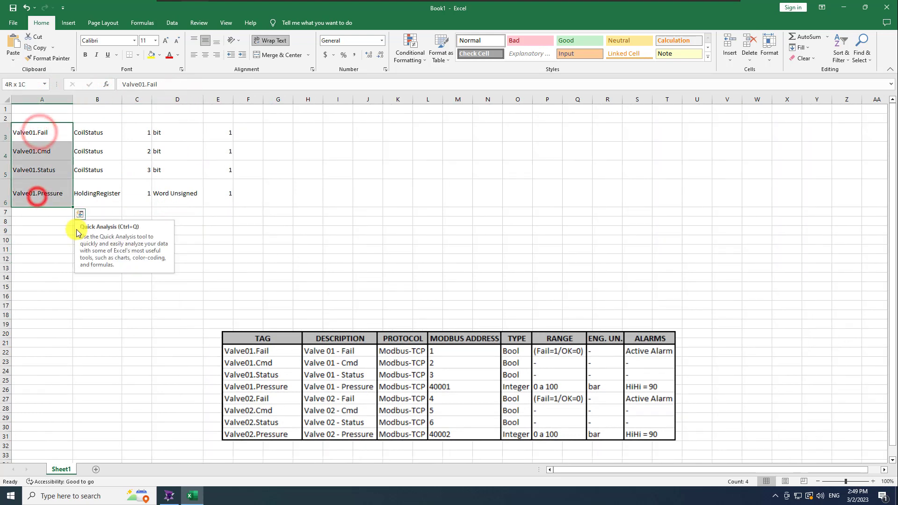
{"action": "key", "text": "ctrl+t"}
{"action": "left_click", "coordinate": [482, 263]}
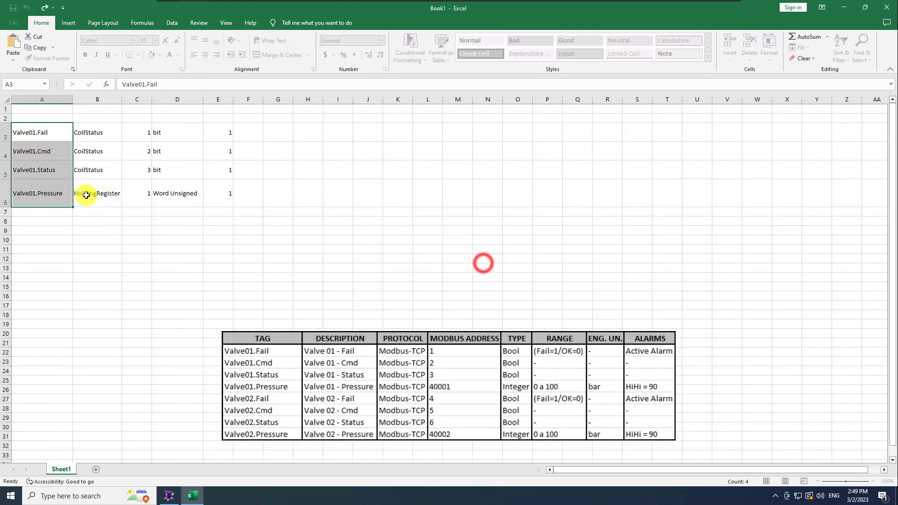
{"action": "left_click", "coordinate": [76, 231]}
{"action": "left_click", "coordinate": [44, 132]}
{"action": "left_click", "coordinate": [47, 195], "text": "ctrl"}
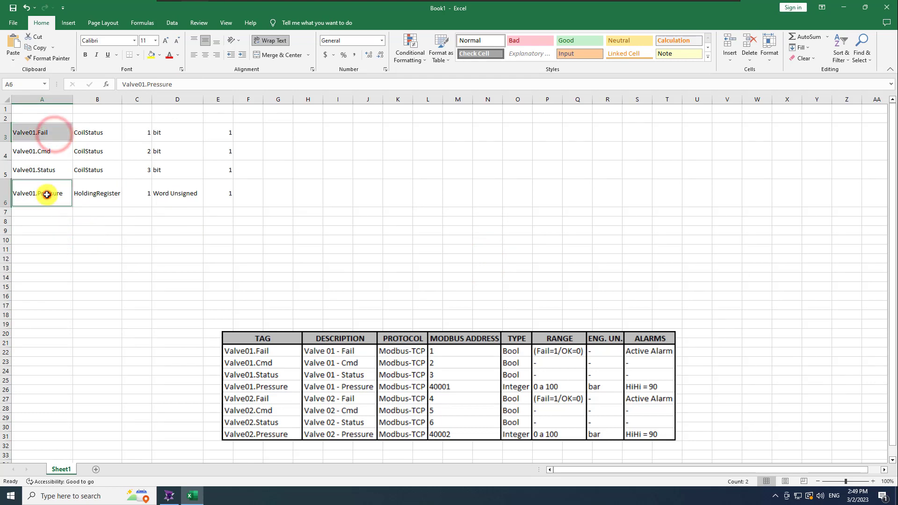
{"action": "left_click", "coordinate": [51, 169], "text": "ctrl"}
{"action": "left_click", "coordinate": [53, 151], "text": "ctrl"}
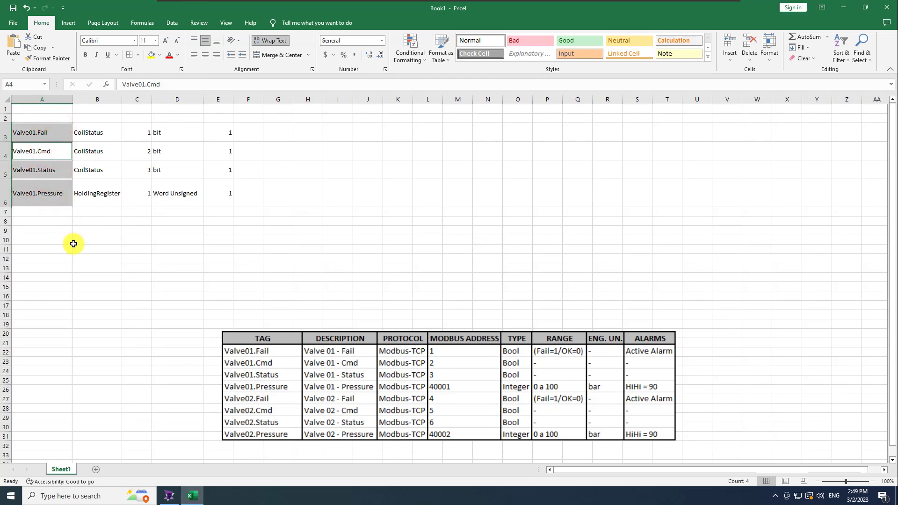
{"action": "left_click", "coordinate": [74, 244]}
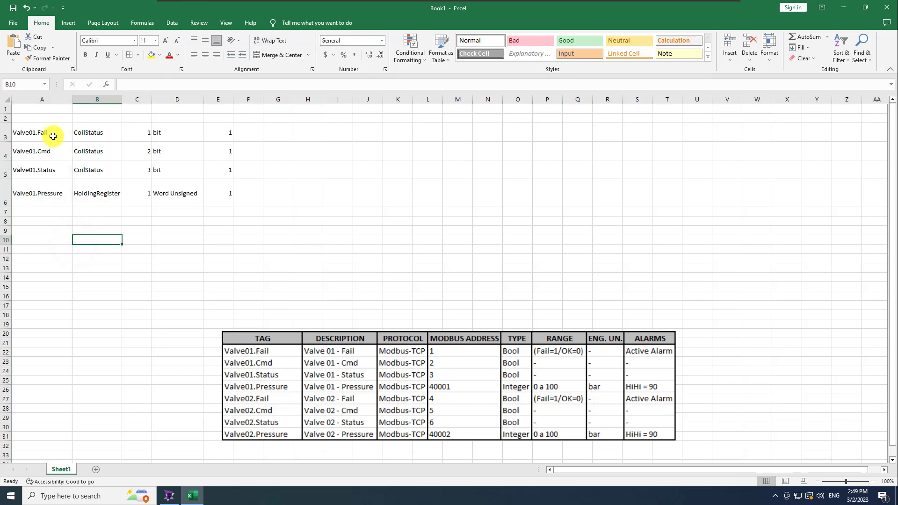
{"action": "left_click_drag", "start_coordinate": [36, 133], "coordinate": [44, 193]}
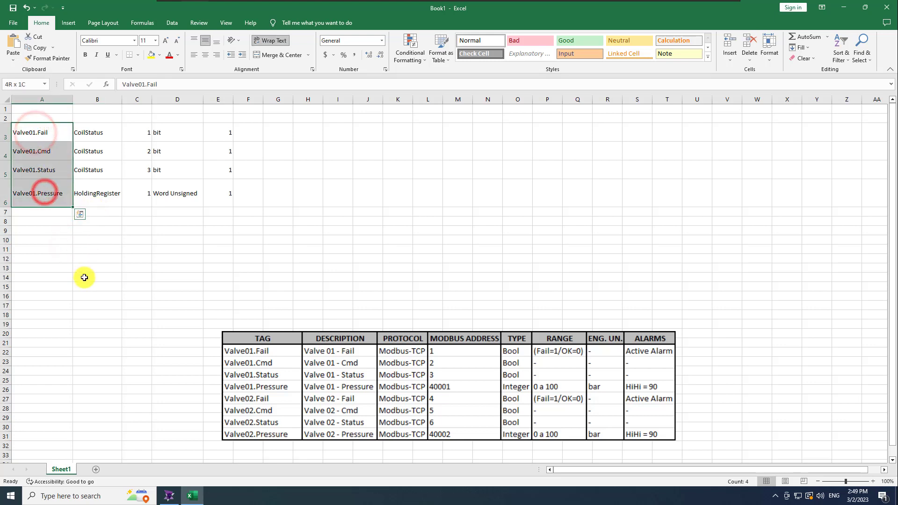
Replace 01 with 02 to rename the four tags to Valve02
{"action": "key", "text": "ctrl+f"}
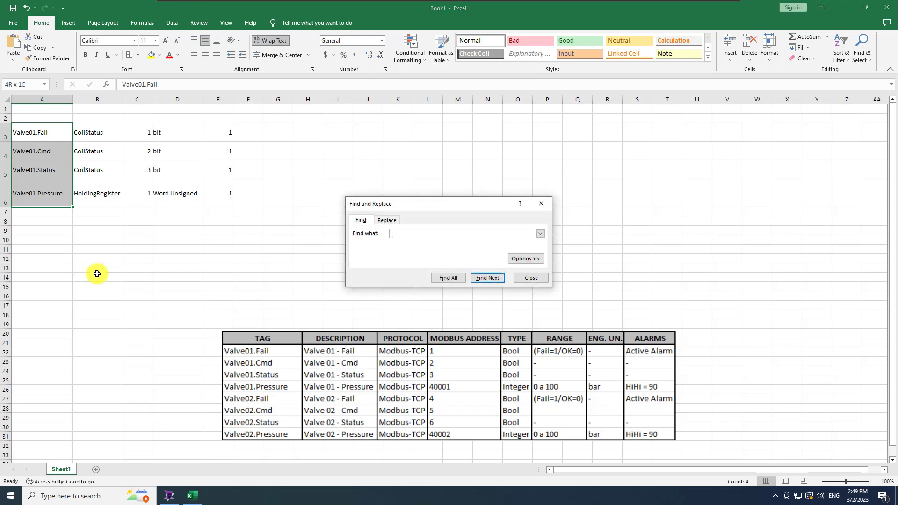
{"action": "left_click", "coordinate": [388, 220]}
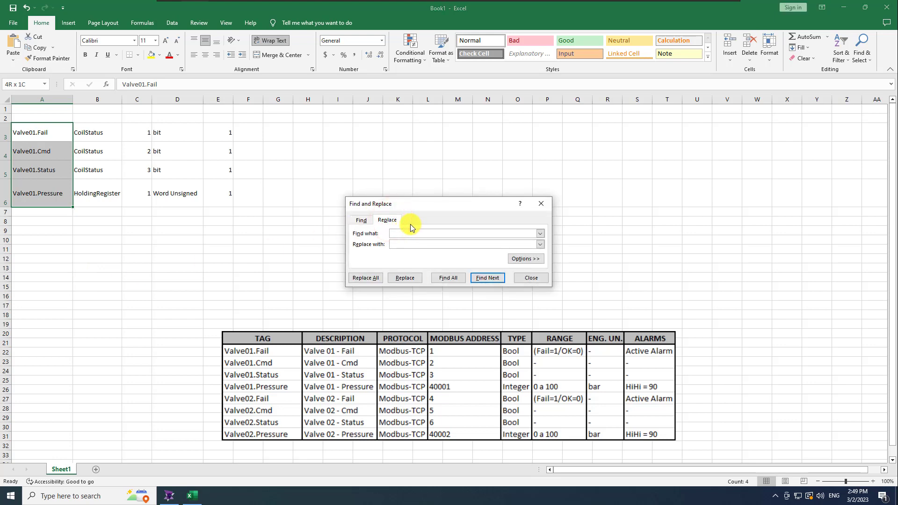
{"action": "type", "text": "02"}
{"action": "left_click", "coordinate": [366, 277]}
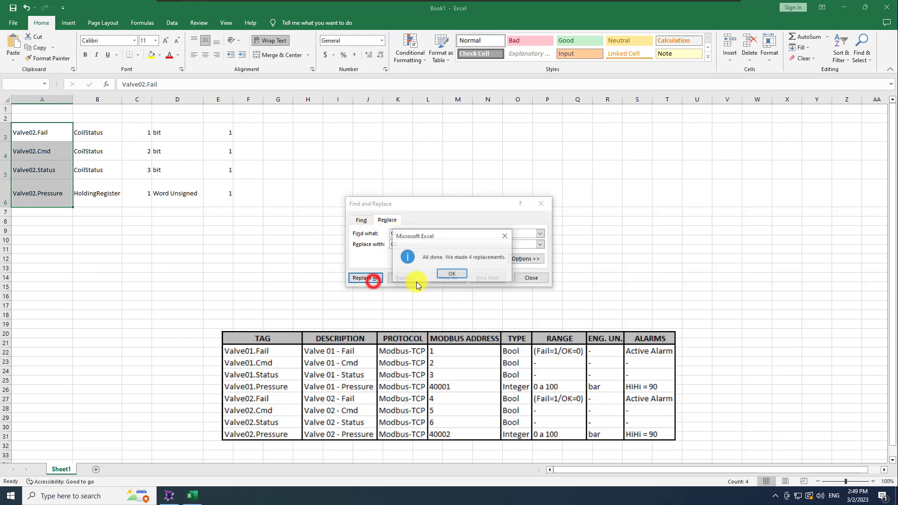
{"action": "left_click", "coordinate": [541, 204]}
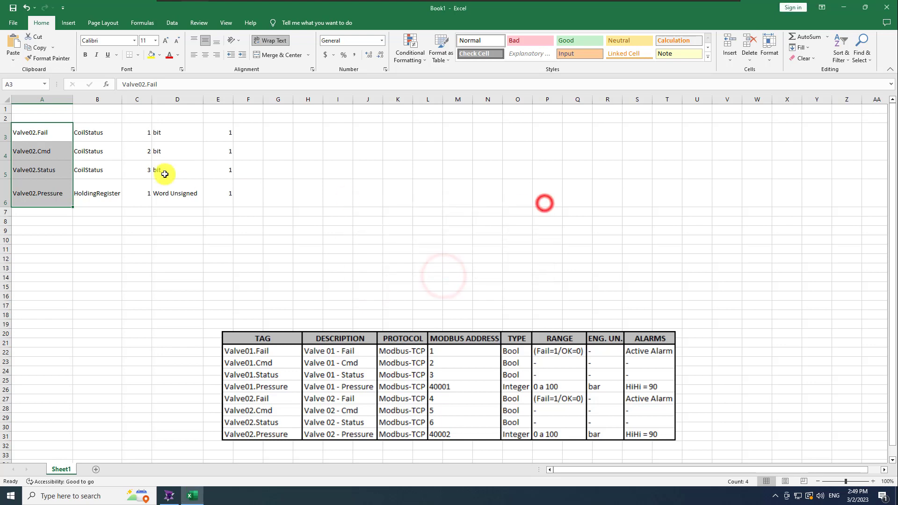
Set the Valve02 addresses to 4, 5, 6 and 2, then copy rows A3:E6
{"action": "left_click", "coordinate": [138, 135]}
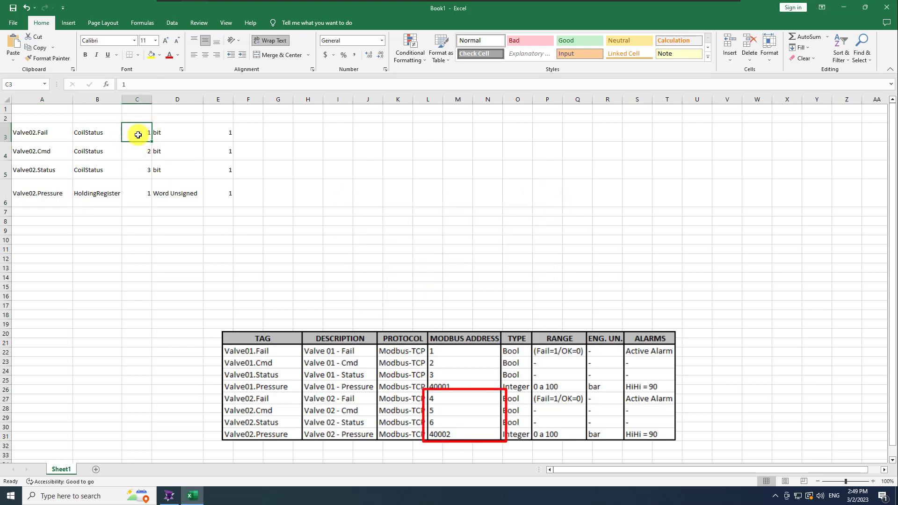
{"action": "type", "text": "4"}
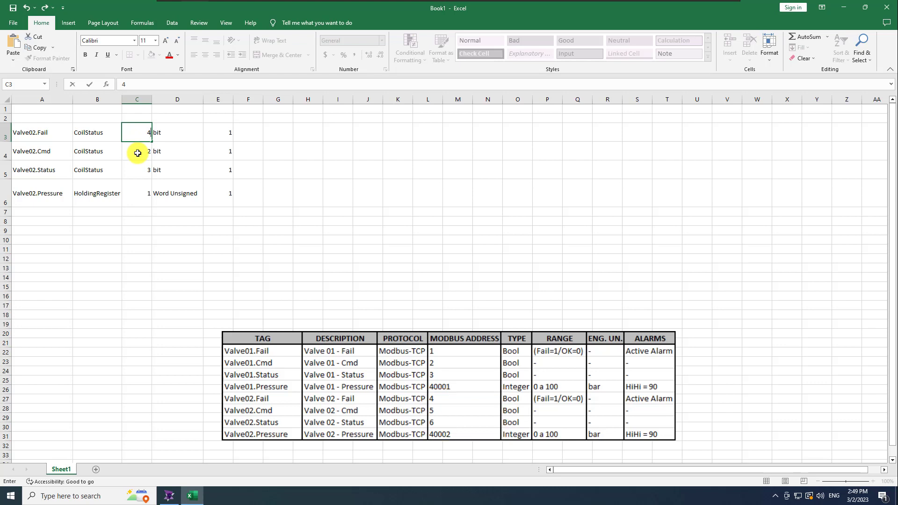
{"action": "left_click", "coordinate": [138, 154]}
{"action": "type", "text": "5"}
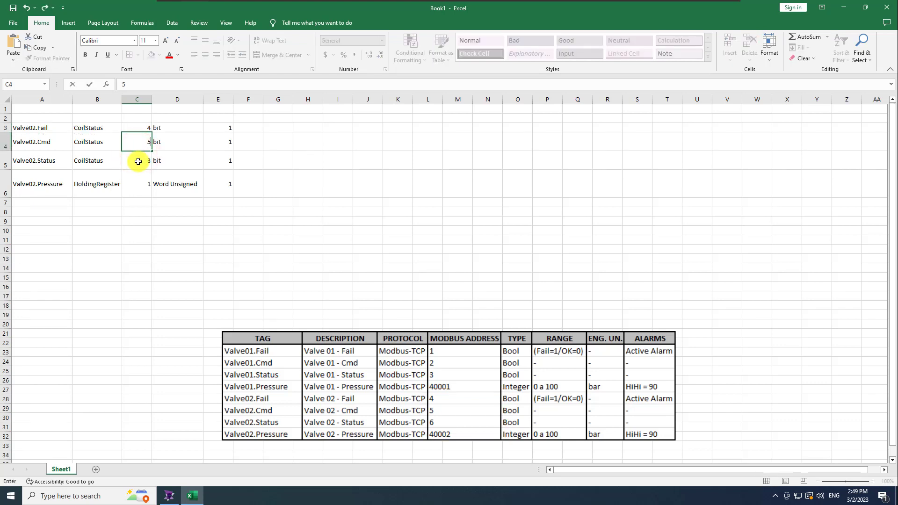
{"action": "left_click", "coordinate": [138, 162]}
{"action": "type", "text": "6"}
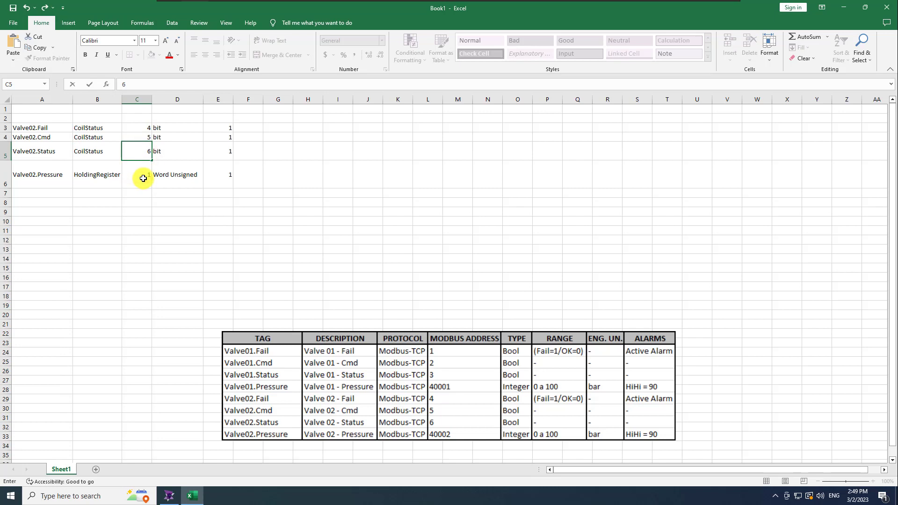
{"action": "left_click", "coordinate": [144, 179]}
{"action": "type", "text": "2"}
{"action": "left_click", "coordinate": [147, 215]}
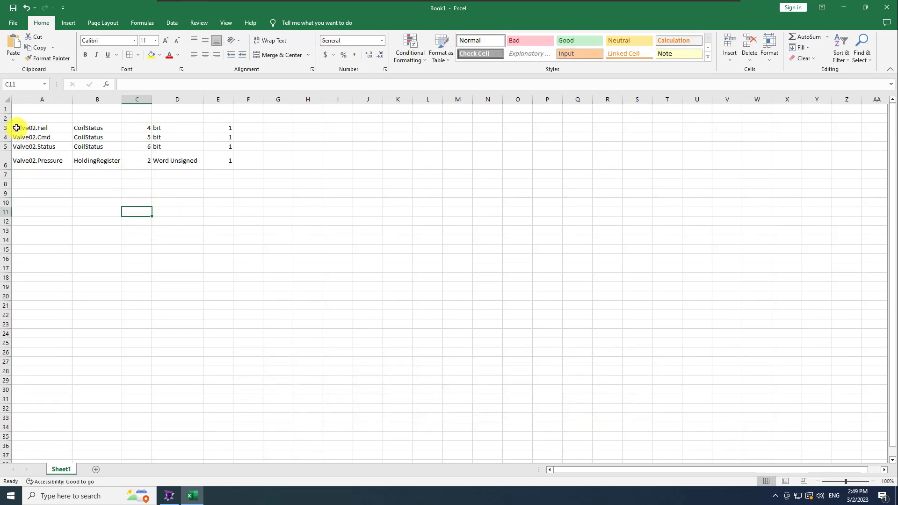
{"action": "left_click_drag", "start_coordinate": [18, 127], "coordinate": [204, 162]}
{"action": "key", "text": "ctrl+c"}
Paste the four Valve02 rows from Excel into the Drivers1 tag list and save the driver
{"action": "left_click", "coordinate": [170, 495]}
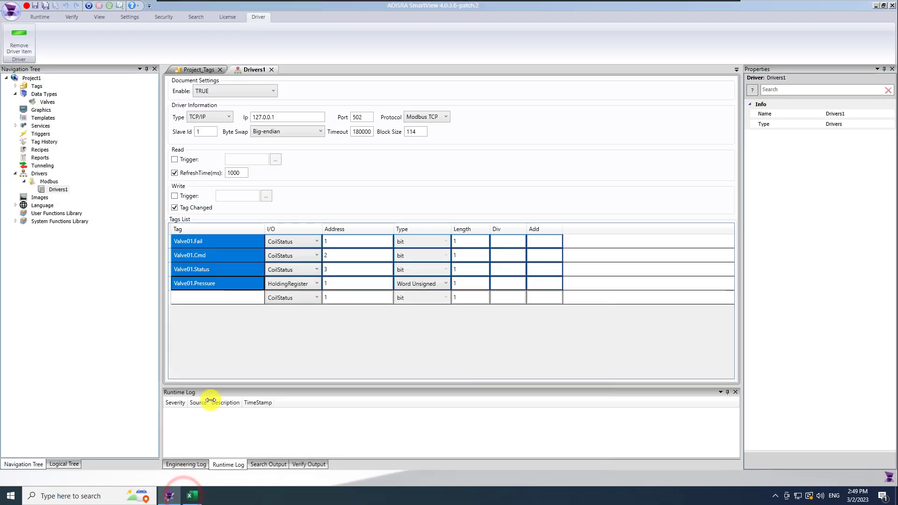
{"action": "left_click", "coordinate": [176, 316]}
{"action": "left_click", "coordinate": [170, 300]}
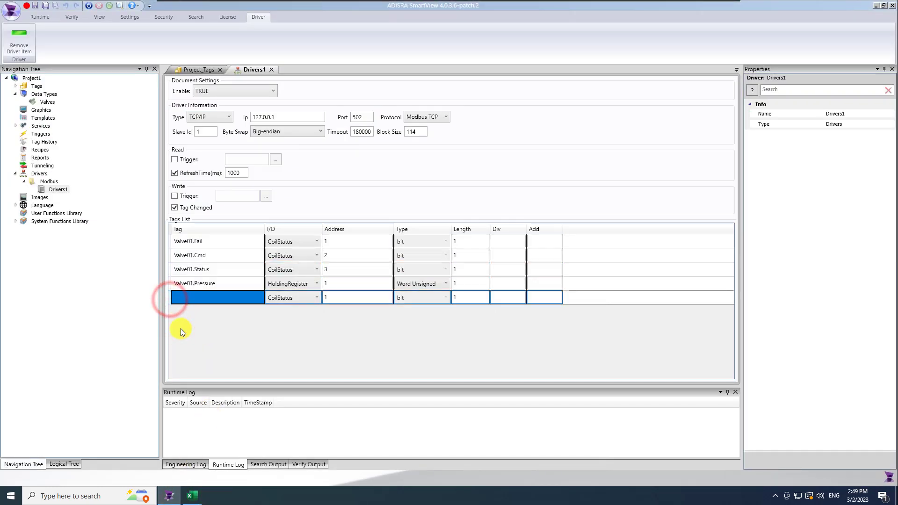
{"action": "key", "text": "ctrl+v"}
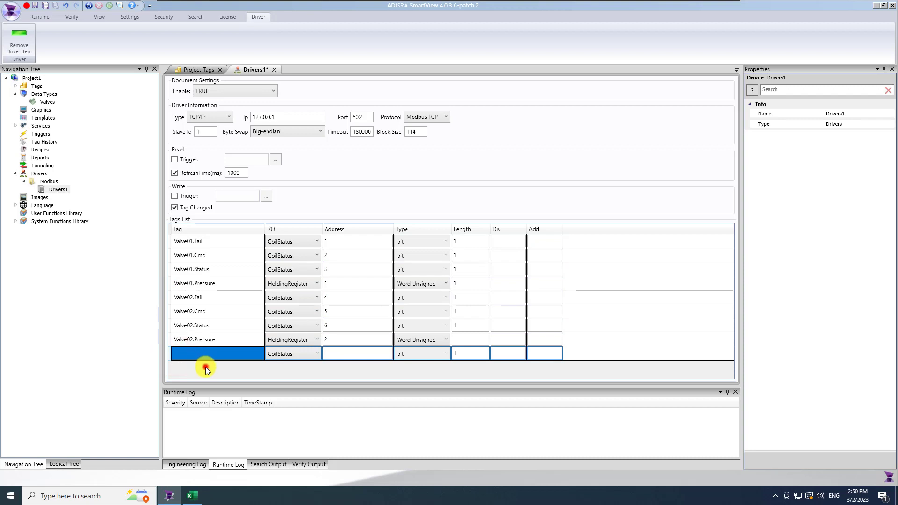
{"action": "left_click", "coordinate": [206, 367]}
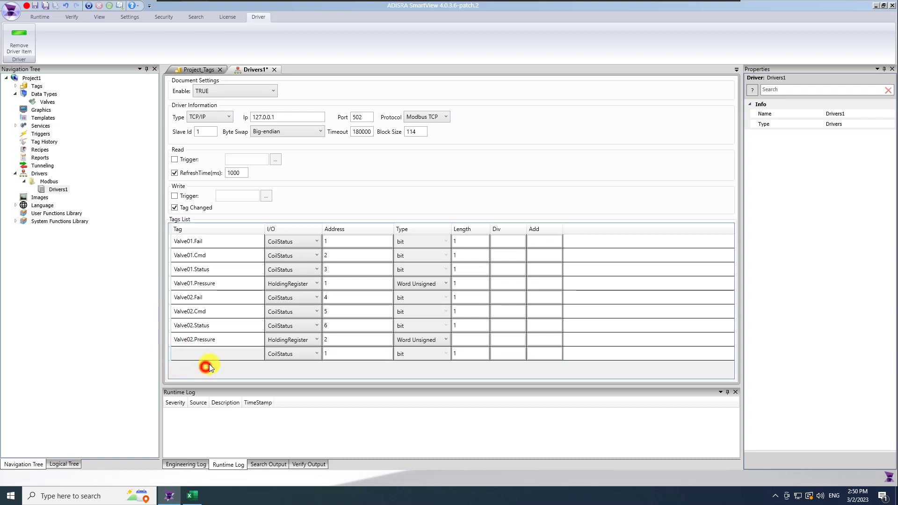
{"action": "left_click", "coordinate": [45, 7]}
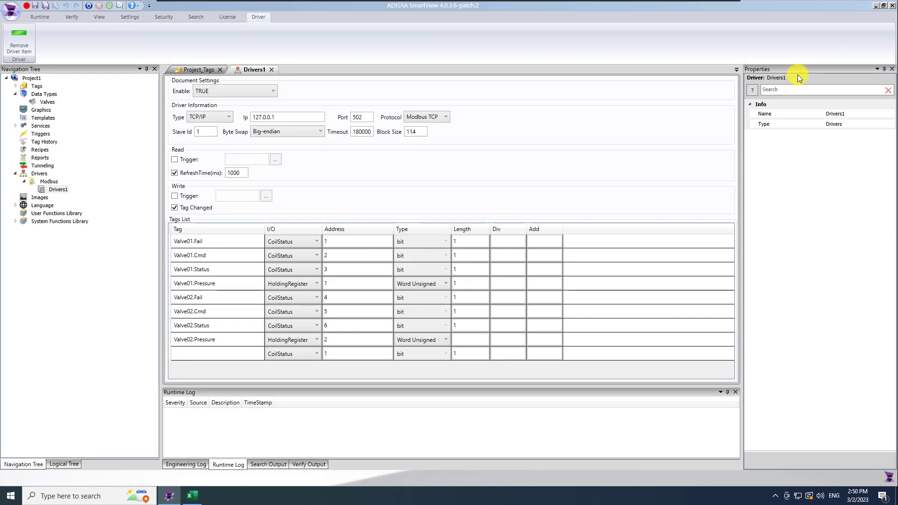
{"action": "left_click", "coordinate": [875, 6]}
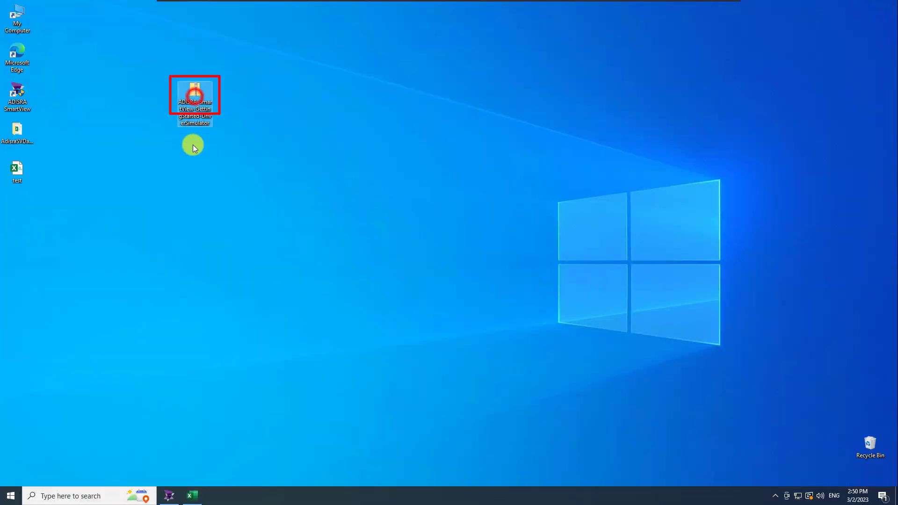
Extract mod_RSsim from the ADISRA zip archive onto the desktop
{"action": "double_click", "coordinate": [194, 91]}
{"action": "double_click", "coordinate": [381, 154]}
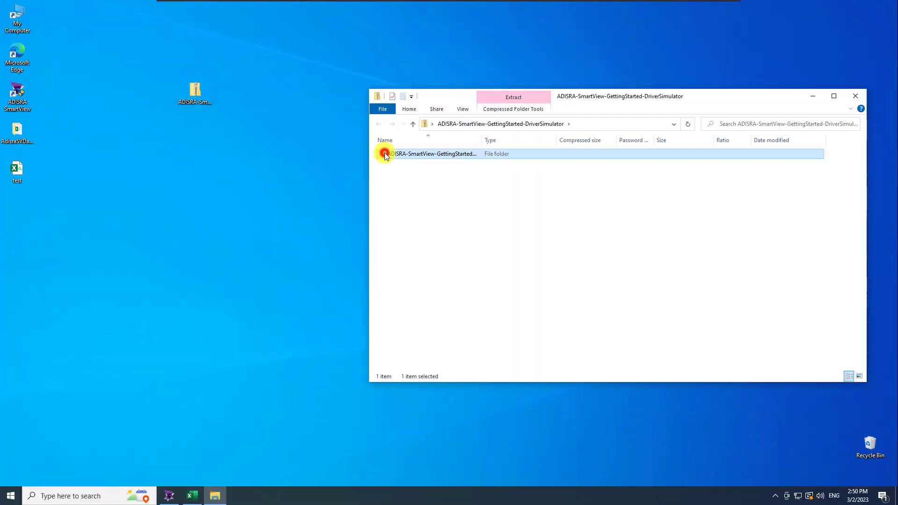
{"action": "left_click_drag", "start_coordinate": [394, 154], "coordinate": [198, 149]}
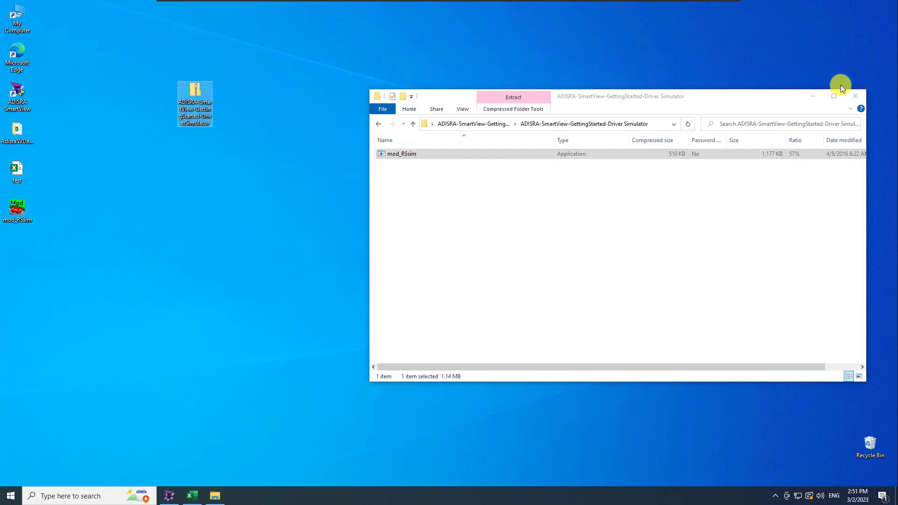
{"action": "left_click", "coordinate": [856, 96]}
Delete the AdisraSVDa, test and zip desktop files, then launch mod_RSsim
{"action": "left_click", "coordinate": [233, 193]}
{"action": "left_click_drag", "start_coordinate": [47, 124], "coordinate": [9, 190]}
{"action": "key", "text": "Delete"}
{"action": "left_click", "coordinate": [10, 211]}
{"action": "left_click", "coordinate": [110, 168]}
{"action": "left_click", "coordinate": [192, 94]}
{"action": "key", "text": "Delete"}
{"action": "left_click", "coordinate": [154, 147]}
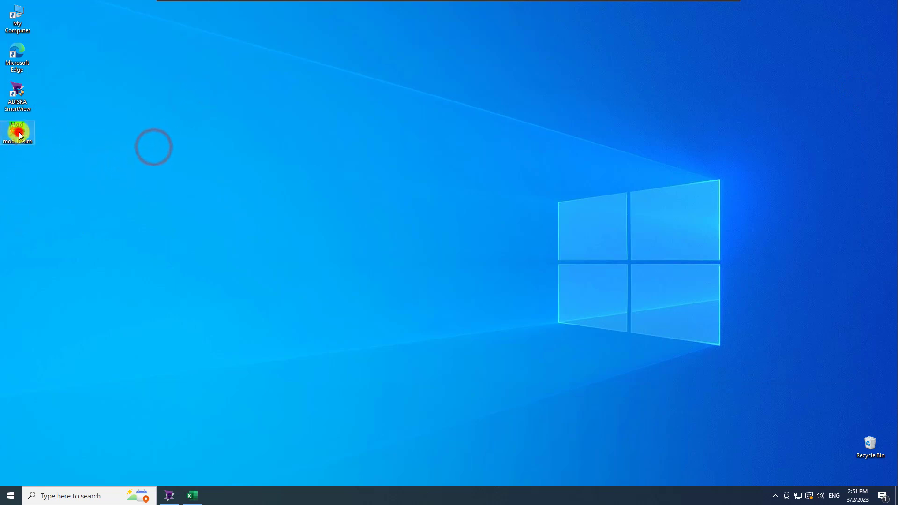
{"action": "double_click", "coordinate": [12, 138]}
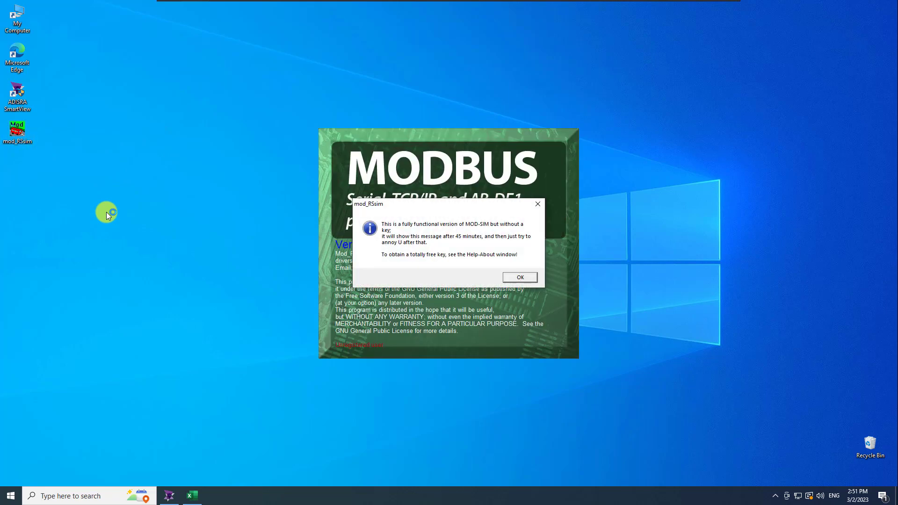
Dismiss the mod_RSsim unregistered notice and move the simulator window to the upper right
{"action": "left_click", "coordinate": [513, 280]}
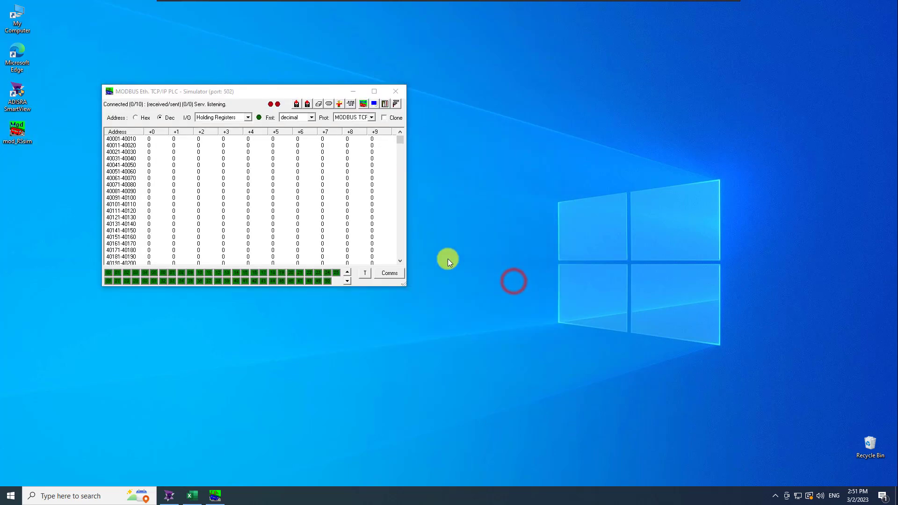
{"action": "left_click_drag", "start_coordinate": [257, 95], "coordinate": [640, 58]}
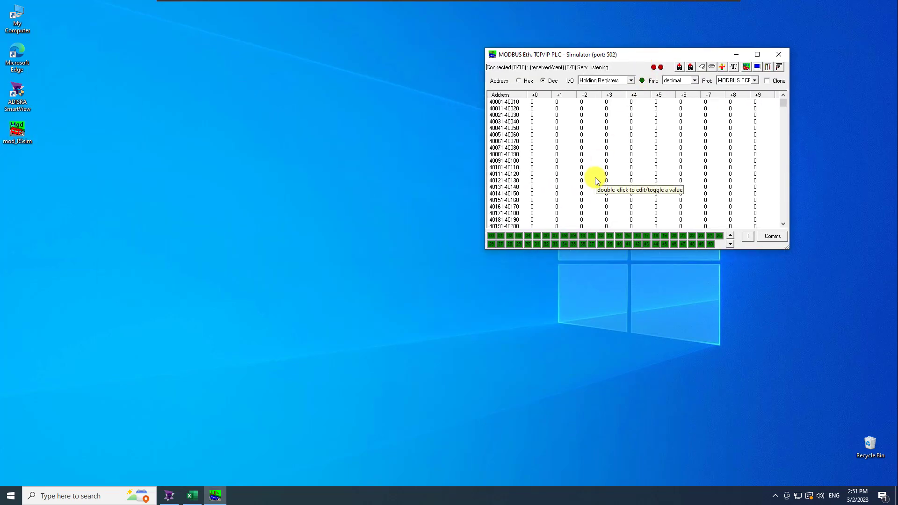
{"action": "right_click", "coordinate": [167, 500]}
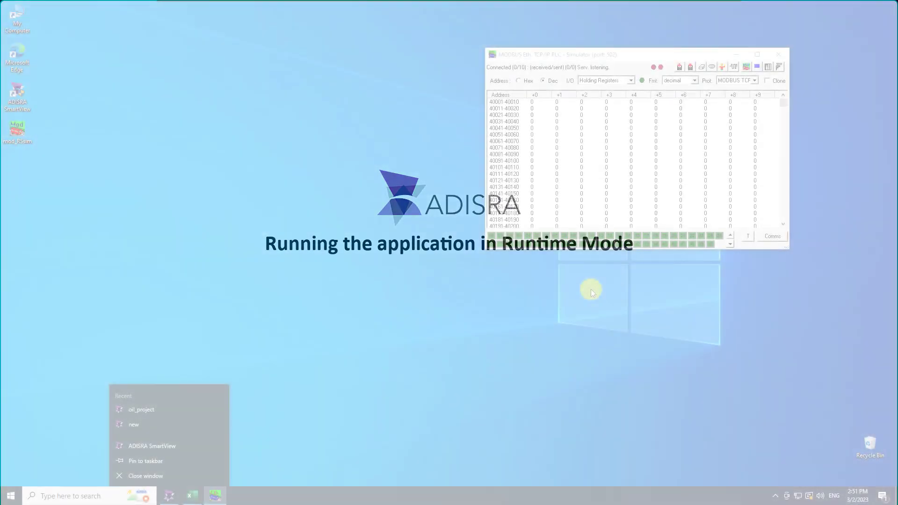
Save all changes, run the project in runtime mode, and enlarge the Runtime Log panel
{"action": "left_click", "coordinate": [591, 290]}
{"action": "left_click", "coordinate": [166, 497]}
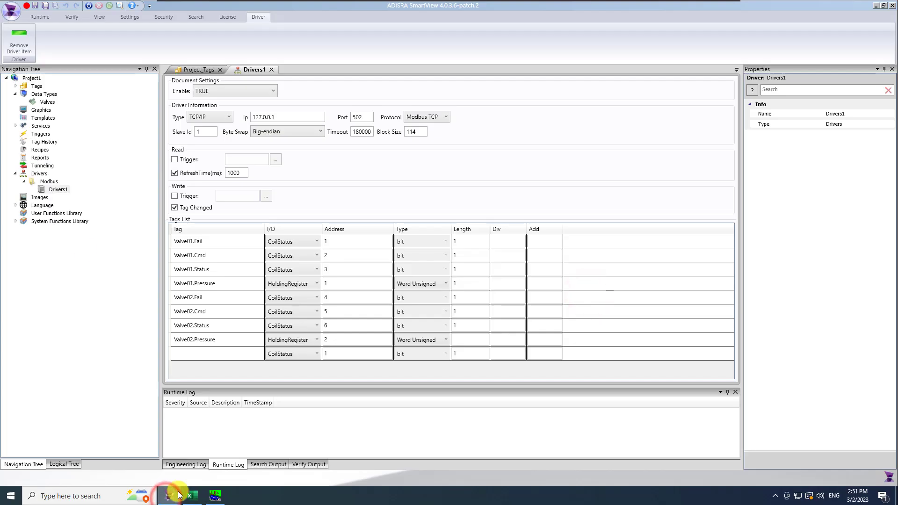
{"action": "left_click", "coordinate": [47, 8]}
{"action": "left_click", "coordinate": [88, 7]}
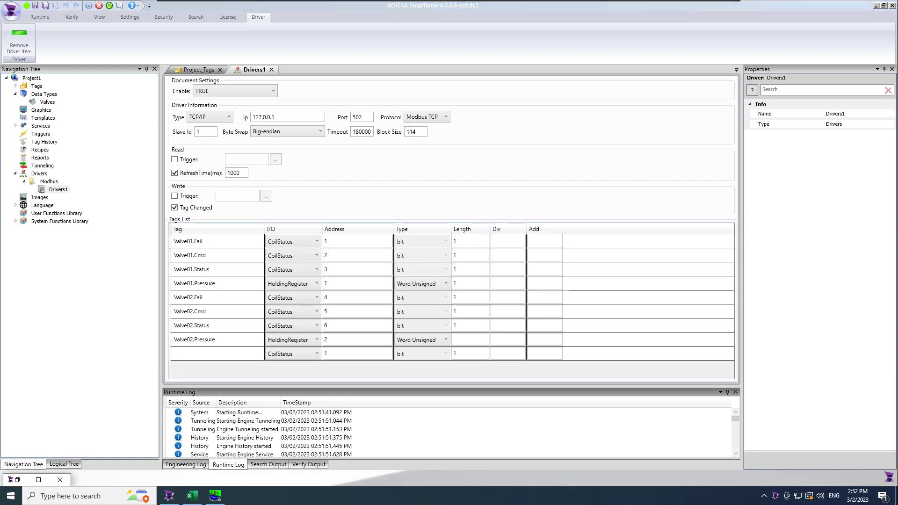
{"action": "left_click", "coordinate": [119, 6]}
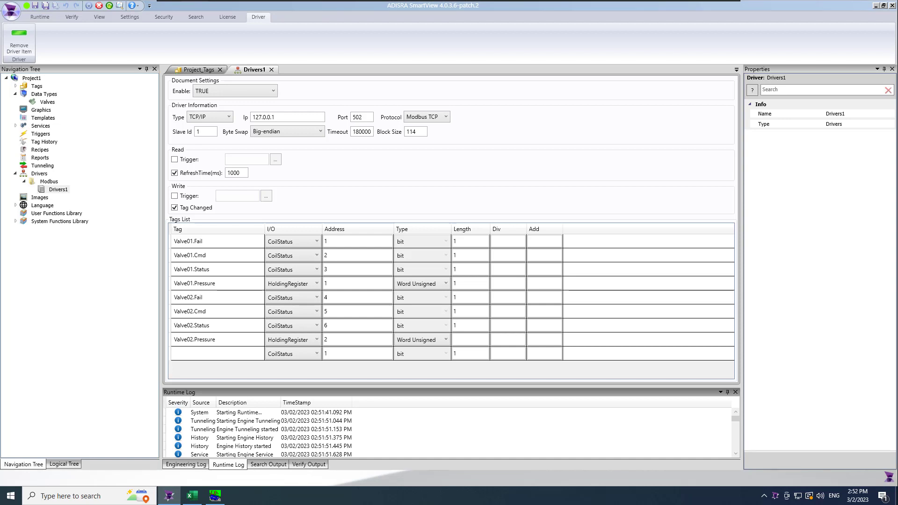
{"action": "left_click_drag", "start_coordinate": [401, 386], "coordinate": [414, 301]}
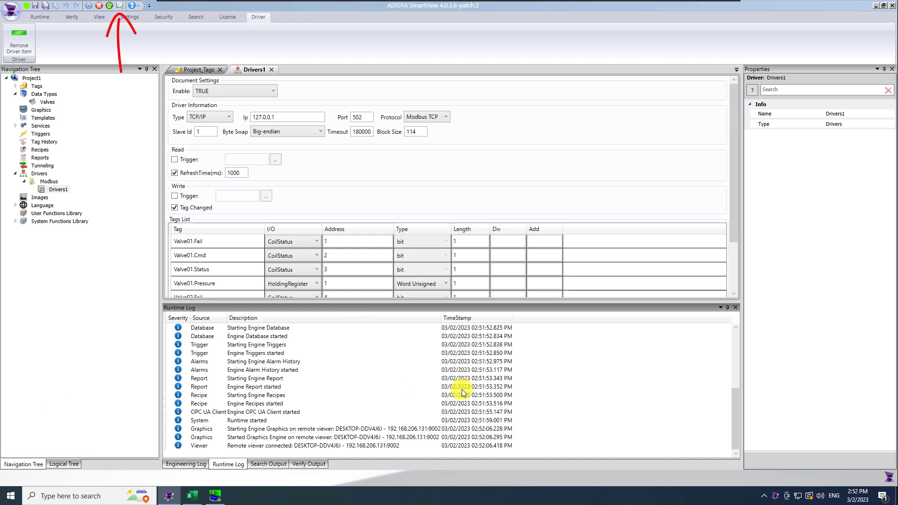
{"action": "scroll", "coordinate": [462, 390], "scroll_direction": "up", "scroll_amount": 5}
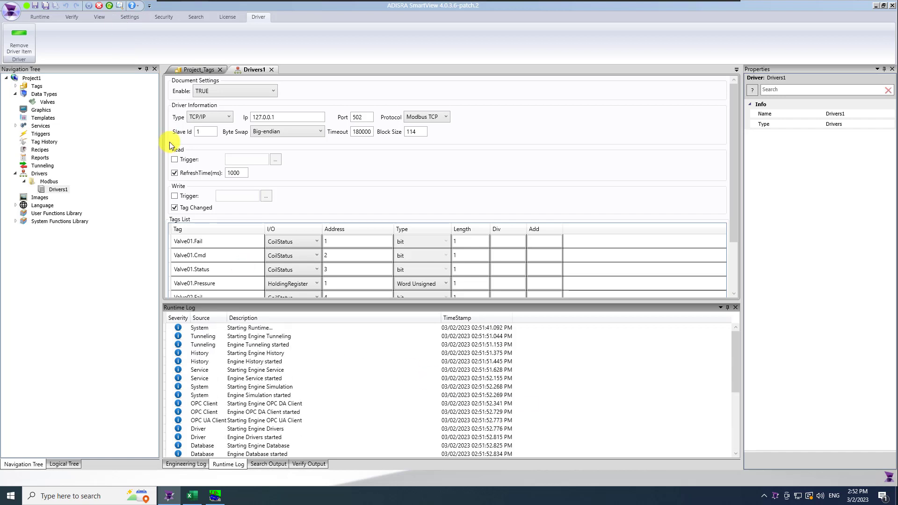
{"action": "left_click", "coordinate": [121, 5]}
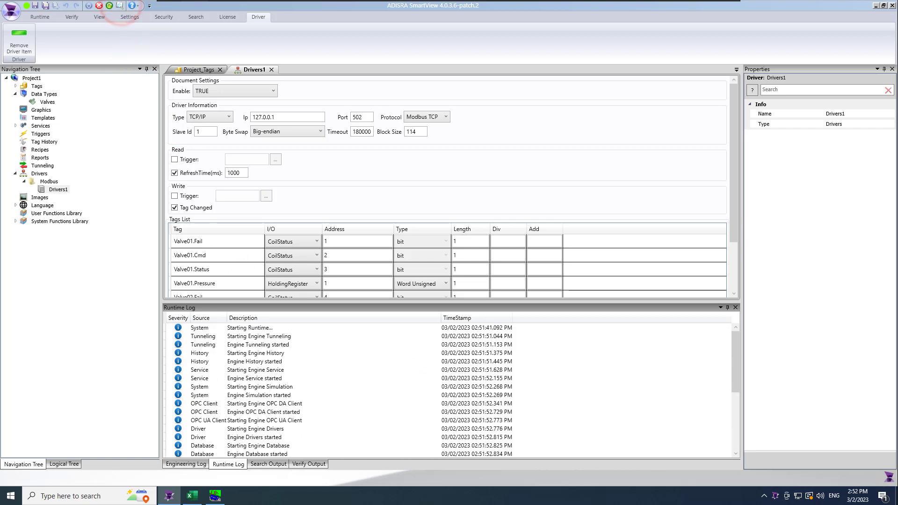
Load all tags into Data Watcher and expand Valve01 and Valve02 to show their members
{"action": "left_click", "coordinate": [150, 122]}
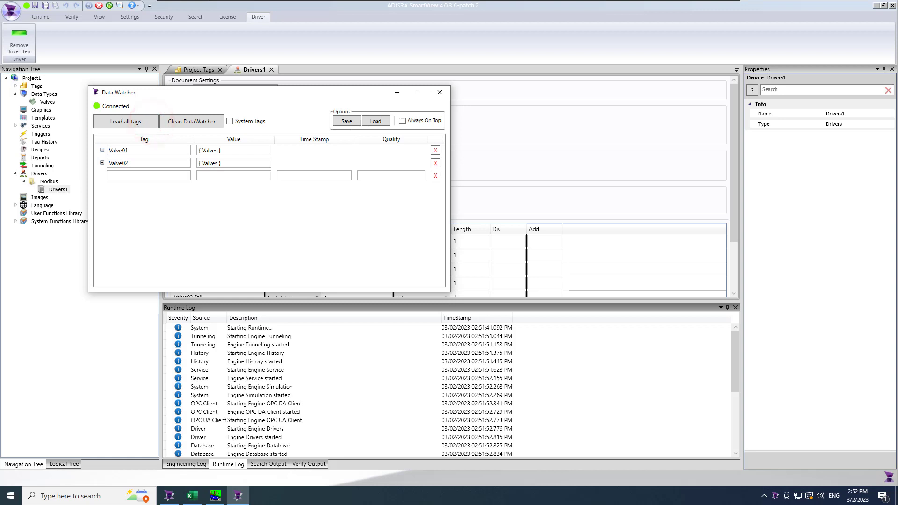
{"action": "left_click", "coordinate": [102, 150]}
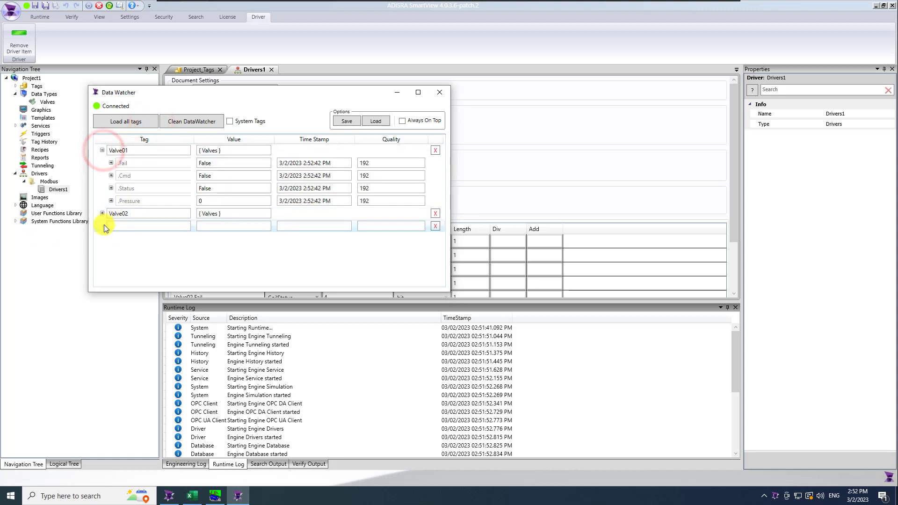
{"action": "left_click", "coordinate": [103, 214]}
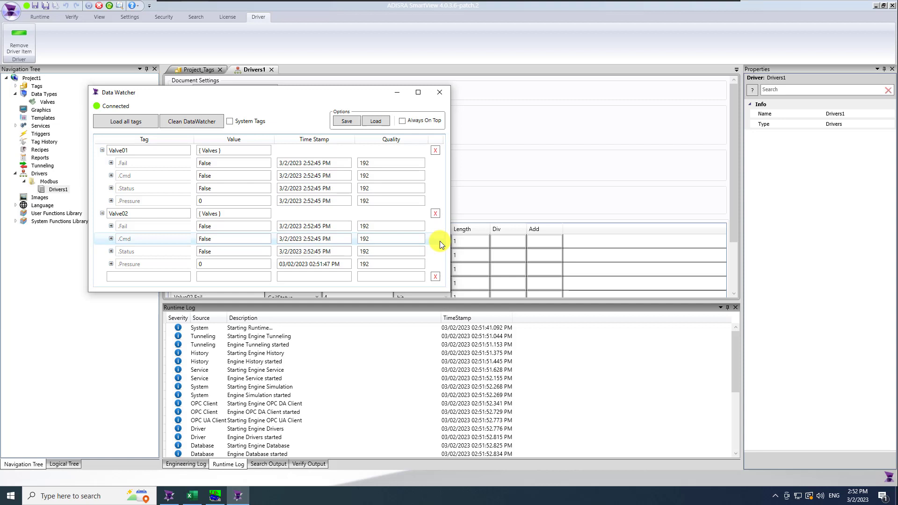
{"action": "left_click_drag", "start_coordinate": [305, 88], "coordinate": [334, 60]}
{"action": "left_click", "coordinate": [215, 496]}
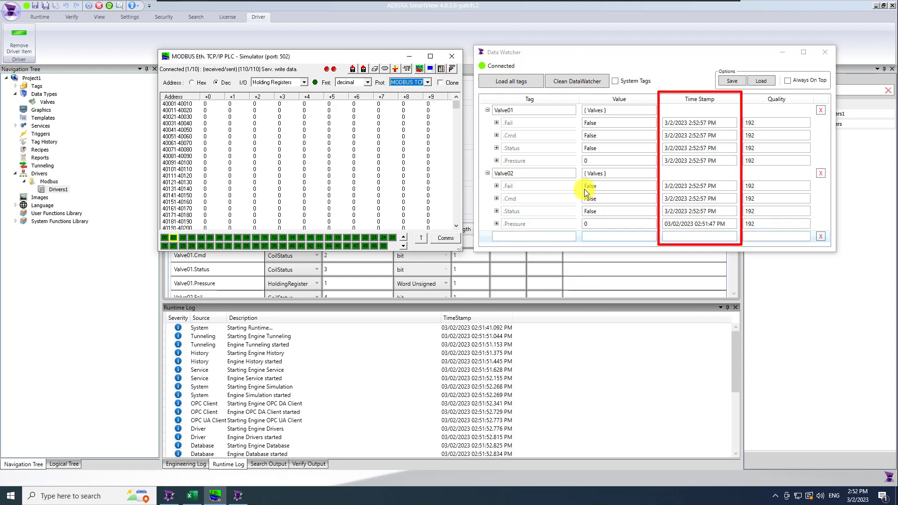
Write 87 to Valve01.Pressure and 90 to Valve02.Pressure in Data Watcher
{"action": "left_click", "coordinate": [595, 163]}
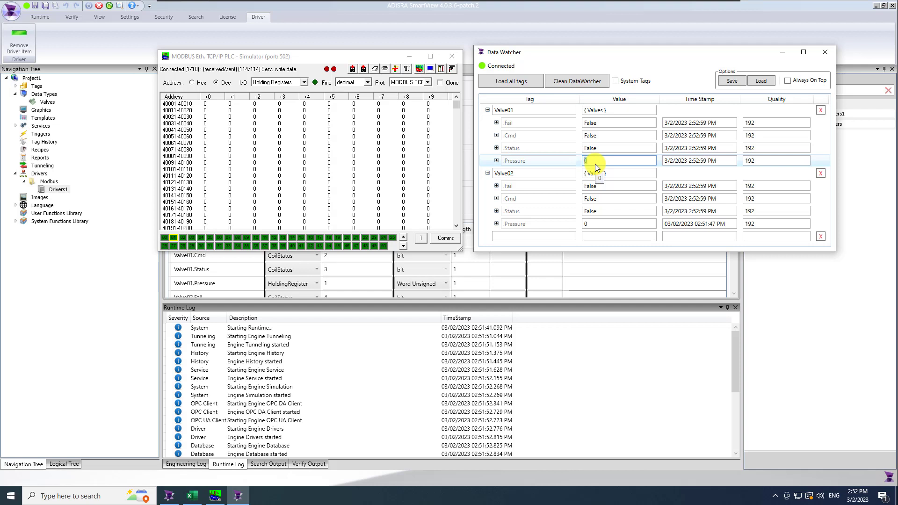
{"action": "type", "text": "87"}
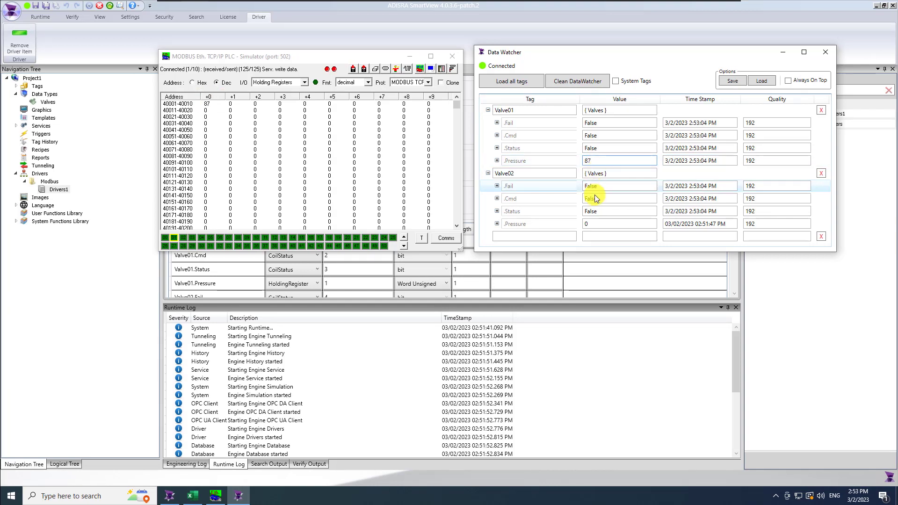
{"action": "left_click", "coordinate": [597, 224]}
{"action": "type", "text": "90"}
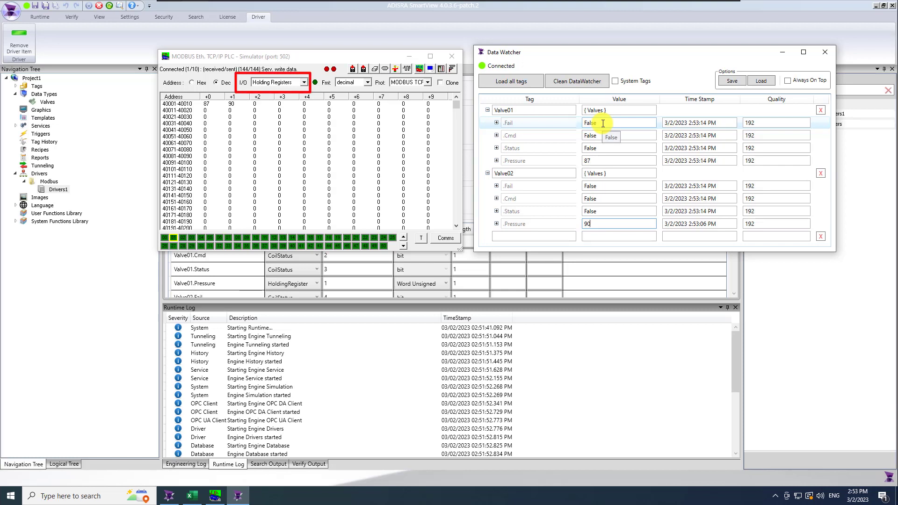
{"action": "left_click", "coordinate": [293, 82]}
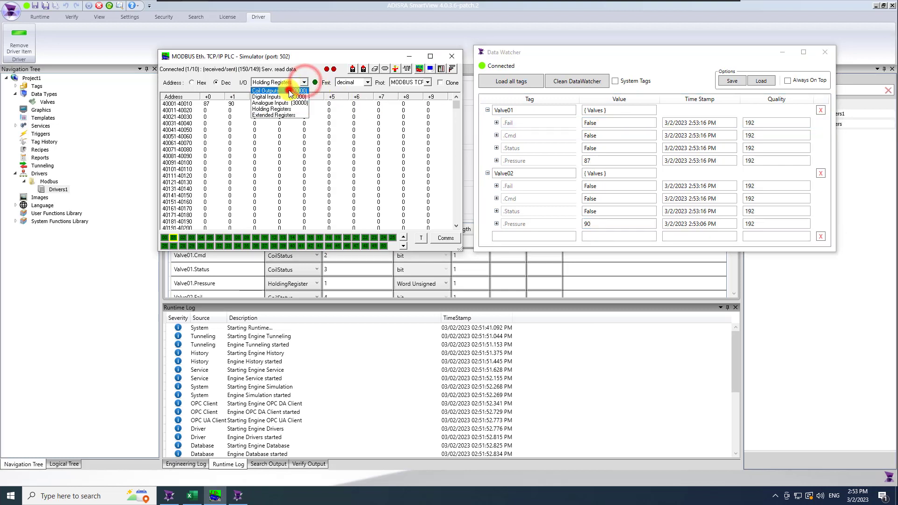
Show the simulator's Coil Outputs and set Valve01 .Fail, .Cmd and .Status to True
{"action": "left_click", "coordinate": [290, 92]}
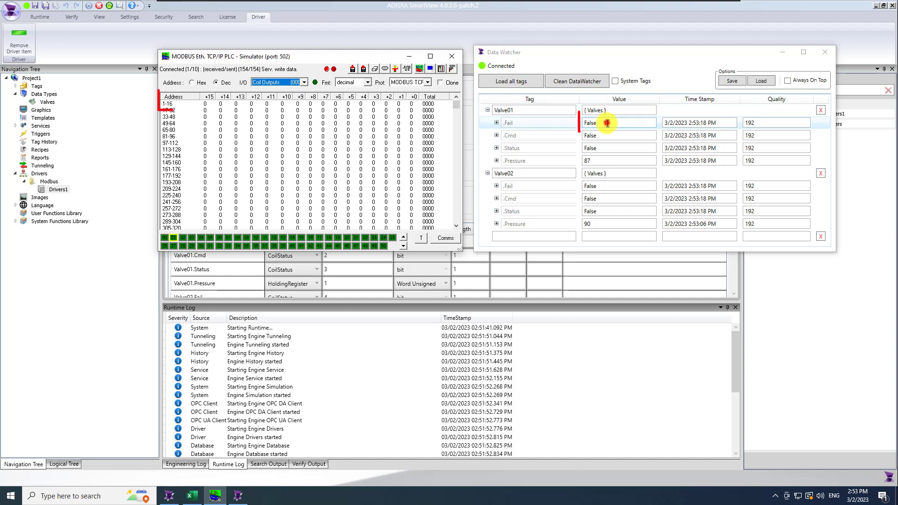
{"action": "double_click", "coordinate": [607, 123]}
{"action": "type", "text": "true"}
{"action": "key", "text": "Return"}
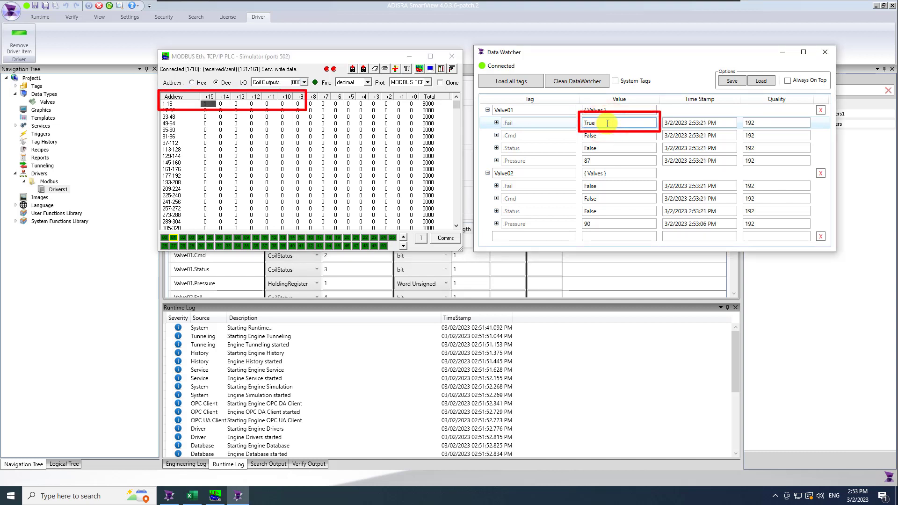
{"action": "double_click", "coordinate": [618, 135]}
{"action": "type", "text": "true"}
{"action": "key", "text": "Return"}
{"action": "double_click", "coordinate": [624, 149]}
{"action": "type", "text": "true"}
{"action": "key", "text": "Return"}
Set Valve02 .Fail, .Cmd and .Status to True in Data Watcher
{"action": "double_click", "coordinate": [613, 186]}
{"action": "type", "text": "true"}
{"action": "key", "text": "Return"}
{"action": "double_click", "coordinate": [608, 199]}
{"action": "type", "text": "true"}
{"action": "key", "text": "Return"}
{"action": "double_click", "coordinate": [606, 211]}
{"action": "type", "text": "true"}
{"action": "key", "text": "Return"}
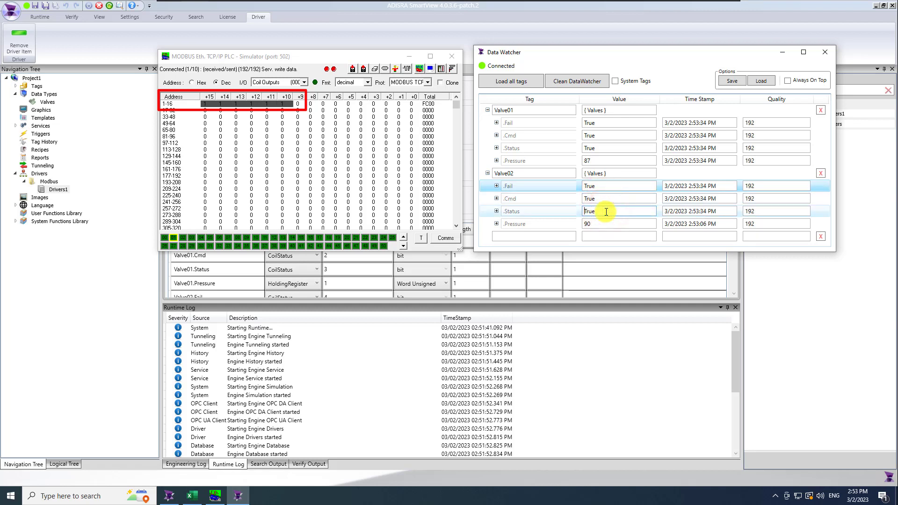
Clear simulator coils +15 through +10 back to 0
{"action": "left_click", "coordinate": [207, 104]}
{"action": "left_click", "coordinate": [220, 103]}
{"action": "left_click", "coordinate": [240, 104]}
{"action": "left_click", "coordinate": [255, 104]}
{"action": "left_click", "coordinate": [271, 103]}
{"action": "left_click", "coordinate": [285, 104]}
{"action": "left_click", "coordinate": [290, 83]}
Switch mod_RSsim to Holding Registers and enter 10 in 40001 and 20 in 40002
{"action": "left_click", "coordinate": [276, 108]}
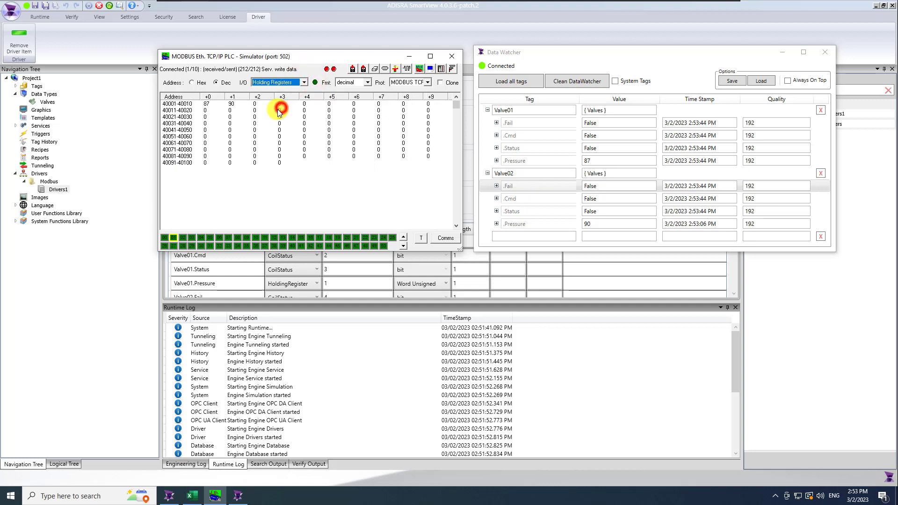
{"action": "left_click", "coordinate": [207, 104]}
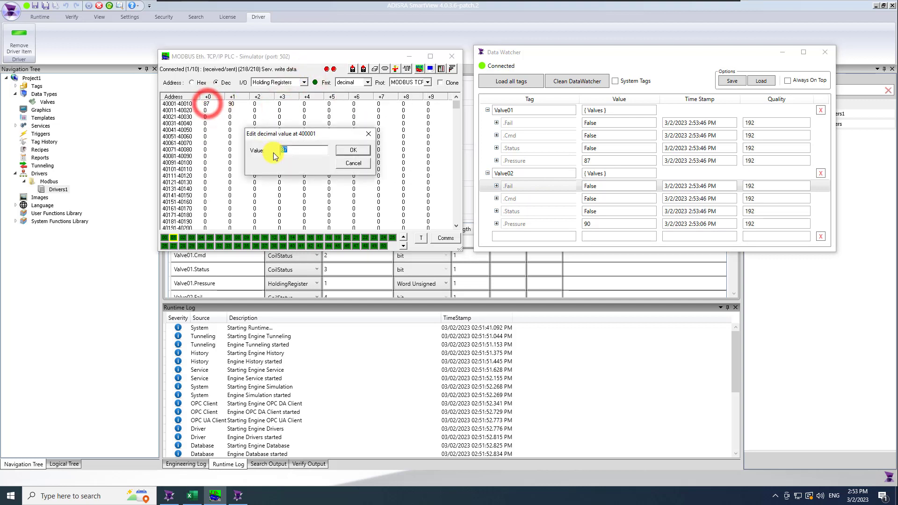
{"action": "type", "text": "10"}
{"action": "key", "text": "Return"}
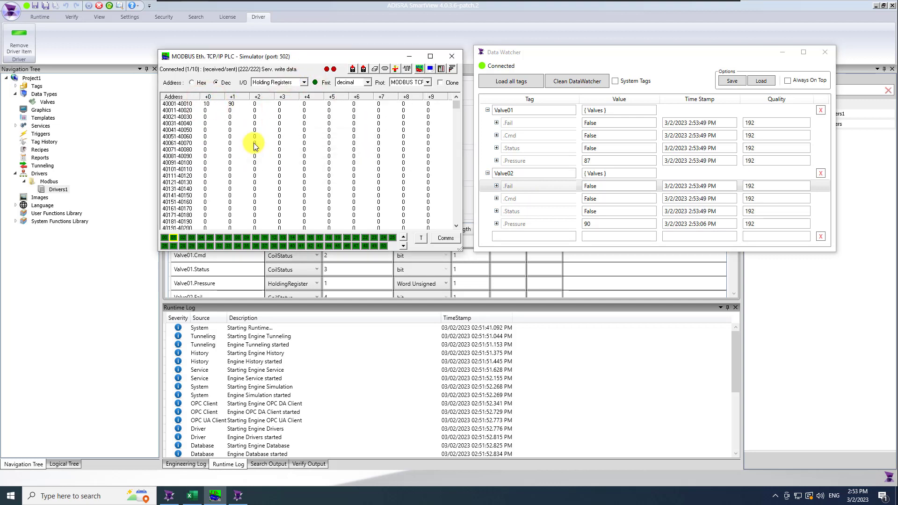
{"action": "double_click", "coordinate": [235, 107]}
{"action": "type", "text": "20"}
{"action": "key", "text": "Return"}
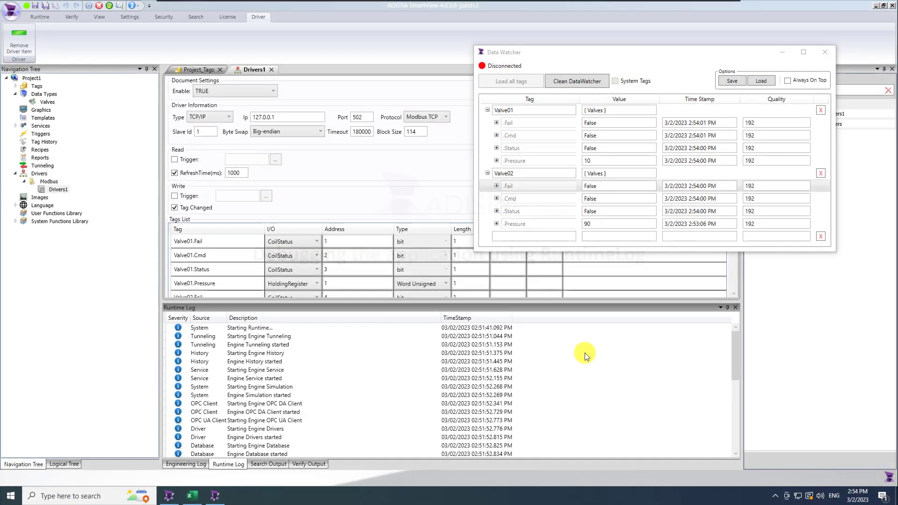
Scroll the Runtime Log through the Drivers1 read-timeout errors, then minimize SmartView
{"action": "left_click", "coordinate": [733, 356]}
{"action": "left_click_drag", "start_coordinate": [738, 411], "coordinate": [739, 447]}
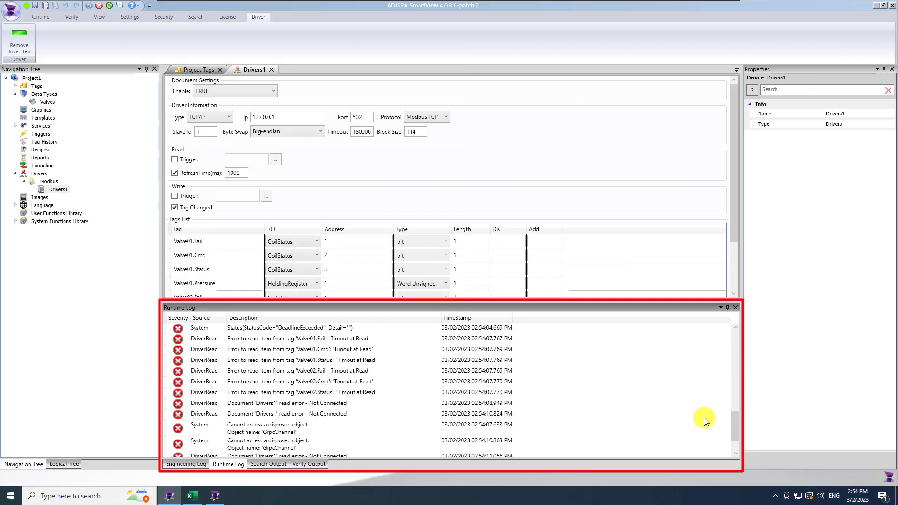
{"action": "left_click_drag", "start_coordinate": [735, 430], "coordinate": [740, 401]}
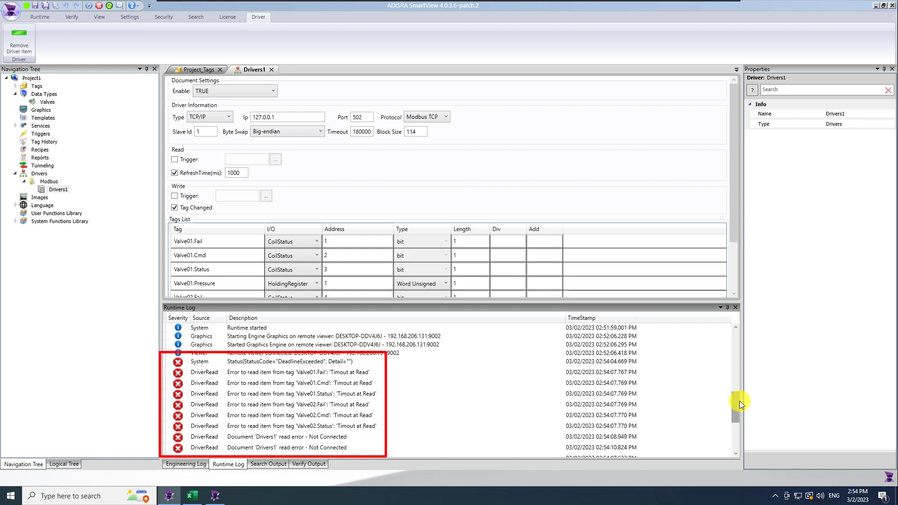
{"action": "left_click", "coordinate": [876, 5]}
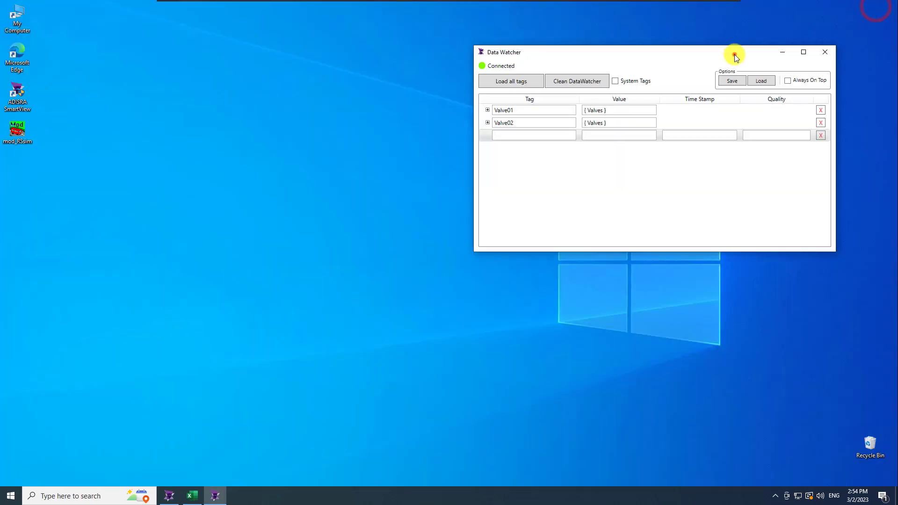
Relaunch mod_RSsim from its desktop icon, dismiss the info dialog and close the splash screen
{"action": "left_click_drag", "start_coordinate": [735, 55], "coordinate": [735, 116]}
{"action": "double_click", "coordinate": [22, 129]}
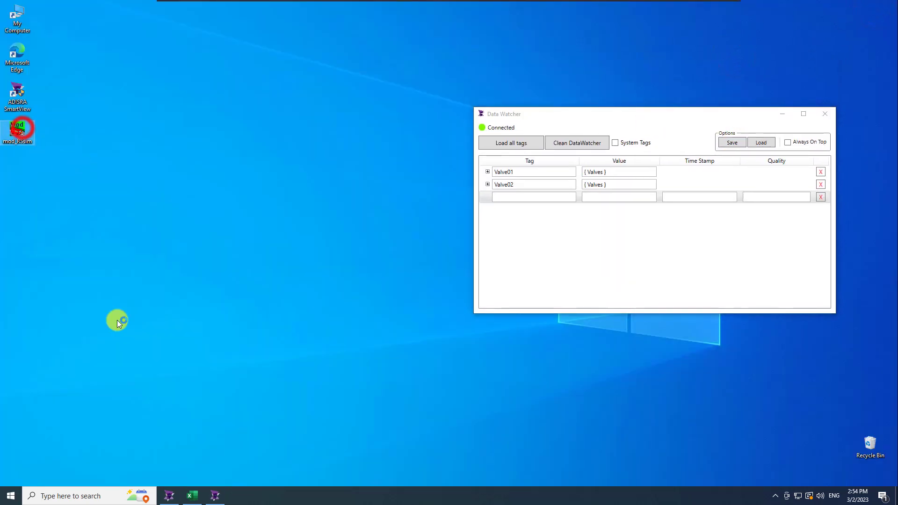
{"action": "left_click", "coordinate": [520, 276]}
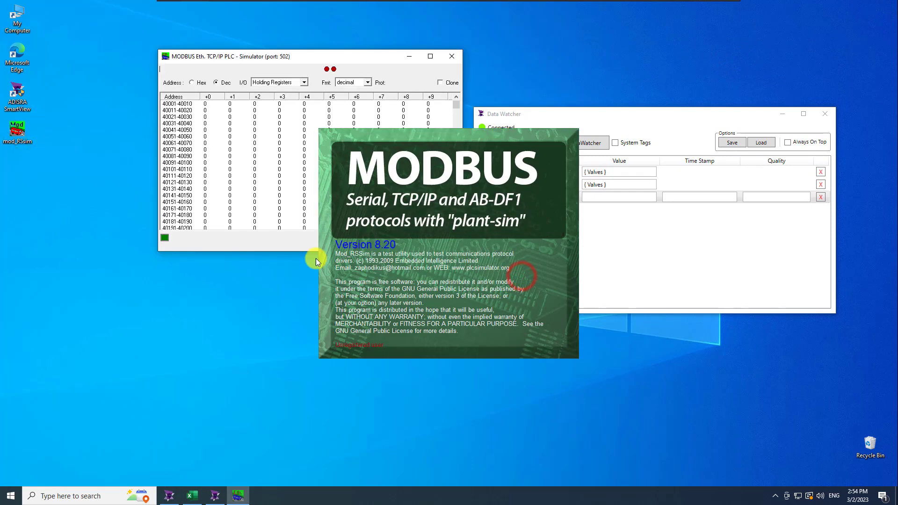
{"action": "left_click", "coordinate": [172, 497]}
{"action": "left_click", "coordinate": [217, 497]}
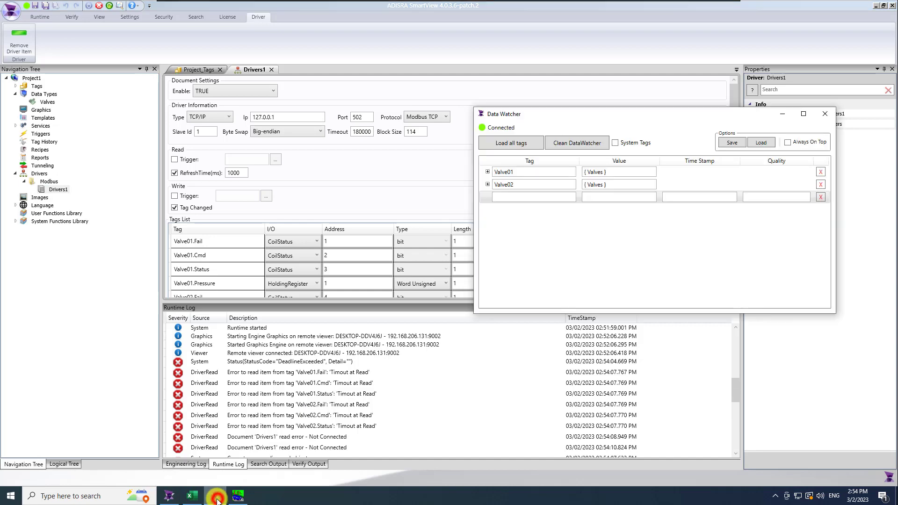
{"action": "left_click", "coordinate": [237, 495]}
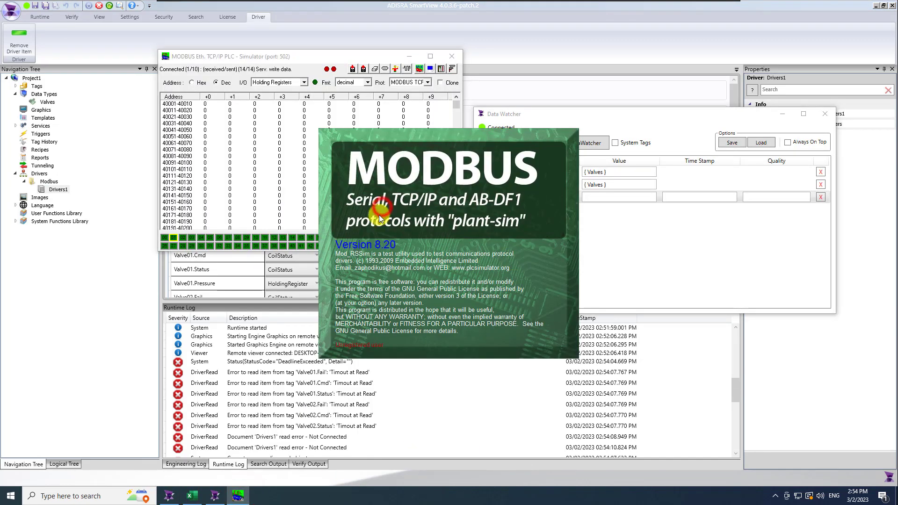
{"action": "left_click", "coordinate": [378, 213]}
{"action": "left_click_drag", "start_coordinate": [736, 392], "coordinate": [737, 447]}
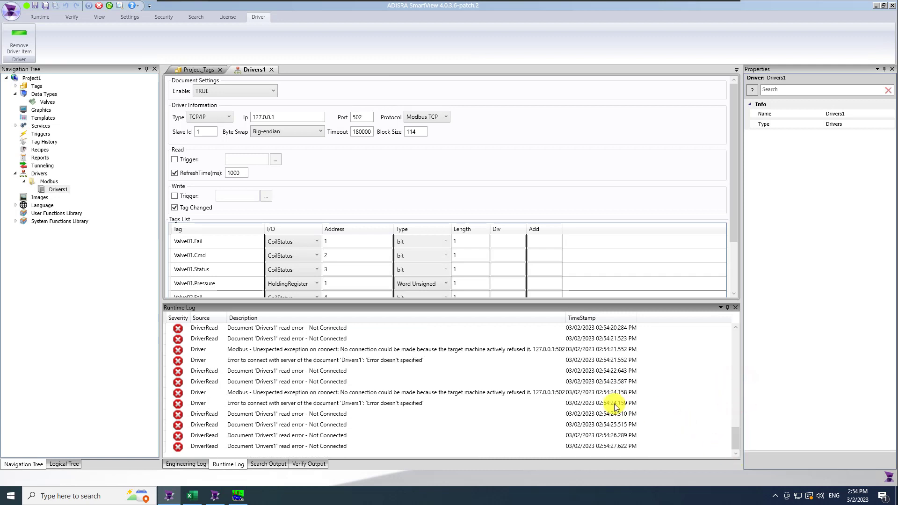
Filter the Runtime Log to DriverRead and DriverWrite origins at Debug log level
{"action": "right_click", "coordinate": [685, 399]}
{"action": "left_click", "coordinate": [738, 318]}
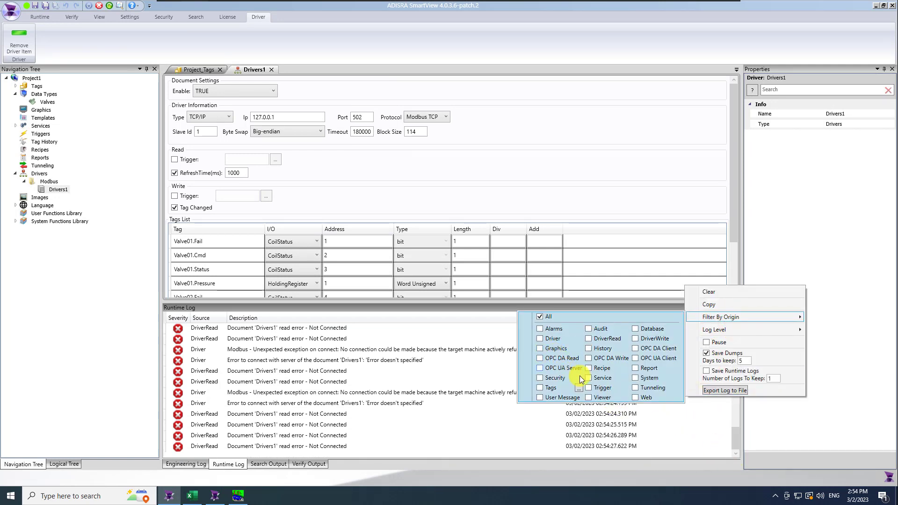
{"action": "left_click", "coordinate": [590, 339]}
{"action": "left_click", "coordinate": [640, 339]}
{"action": "left_click", "coordinate": [734, 330]}
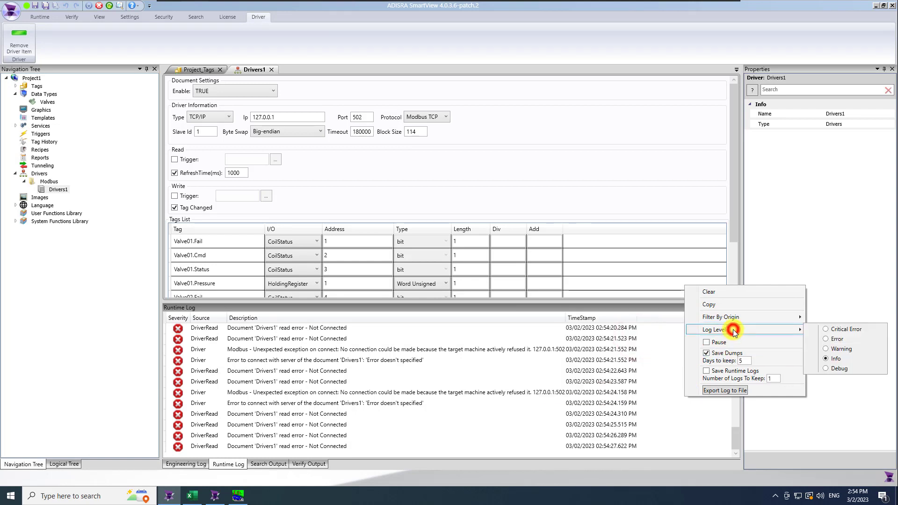
{"action": "left_click", "coordinate": [828, 368]}
{"action": "left_click", "coordinate": [826, 369]}
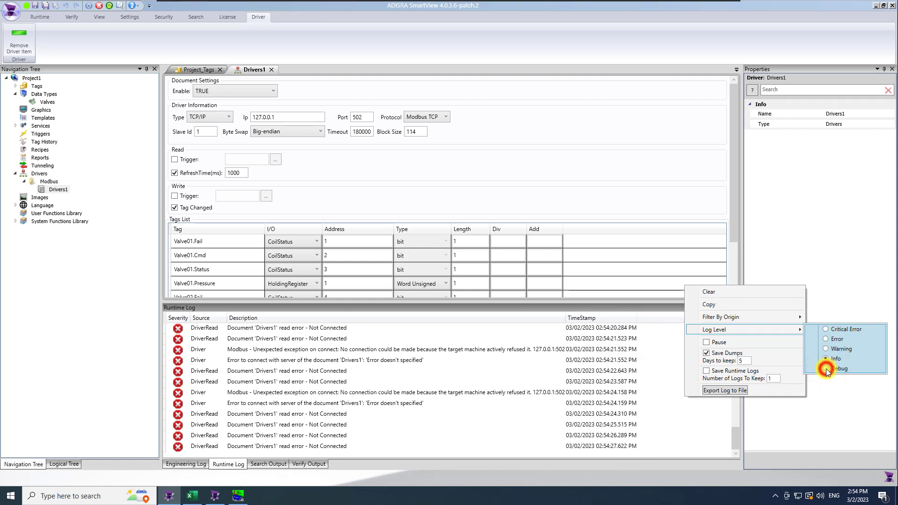
{"action": "left_click", "coordinate": [734, 426]}
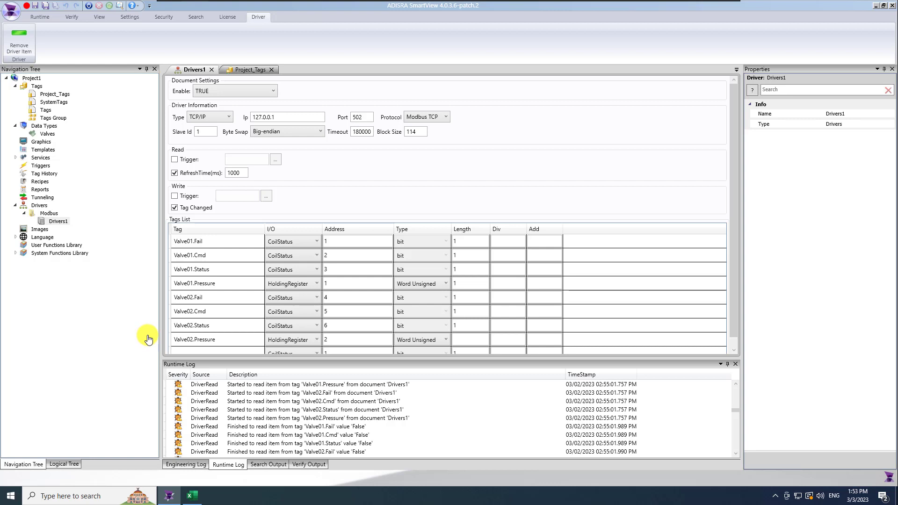
Close the Drivers1 tab and switch Project_Tags to the Alarms view, scrolling the grid right
{"action": "left_click", "coordinate": [212, 70]}
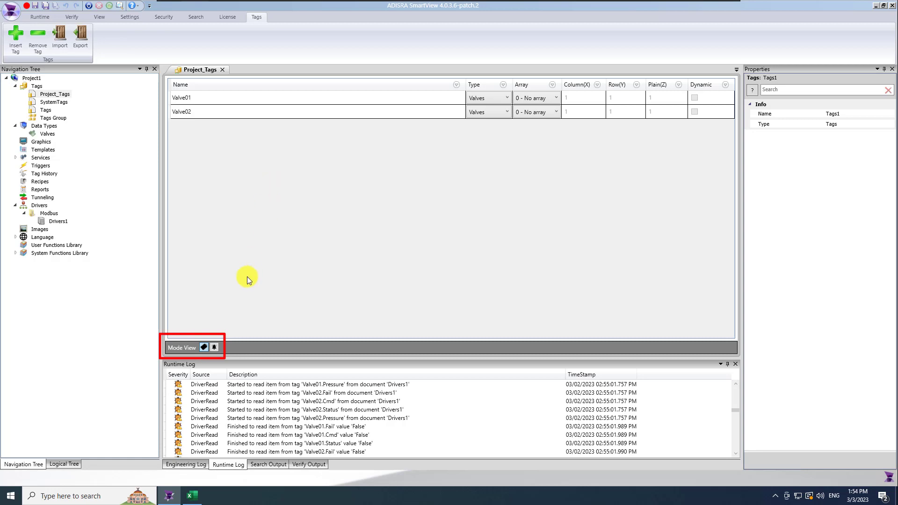
{"action": "left_click", "coordinate": [215, 348]}
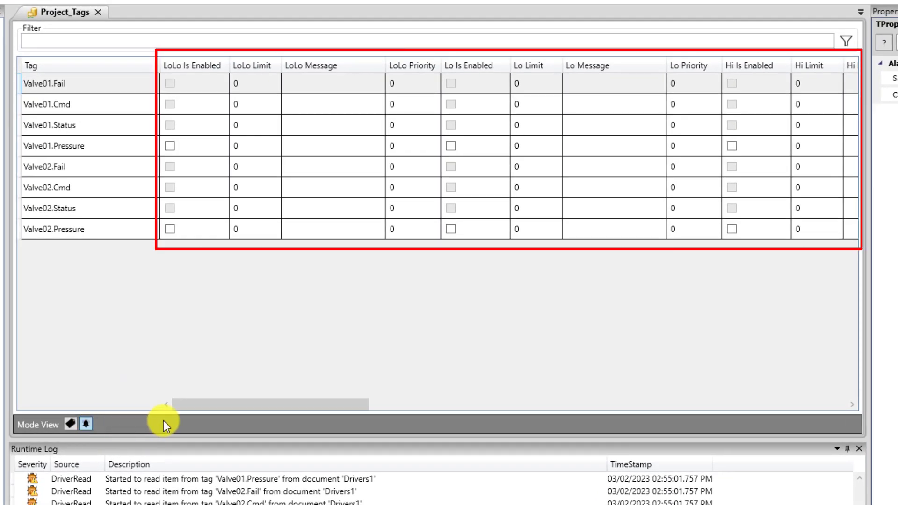
{"action": "left_click_drag", "start_coordinate": [238, 405], "coordinate": [655, 411]}
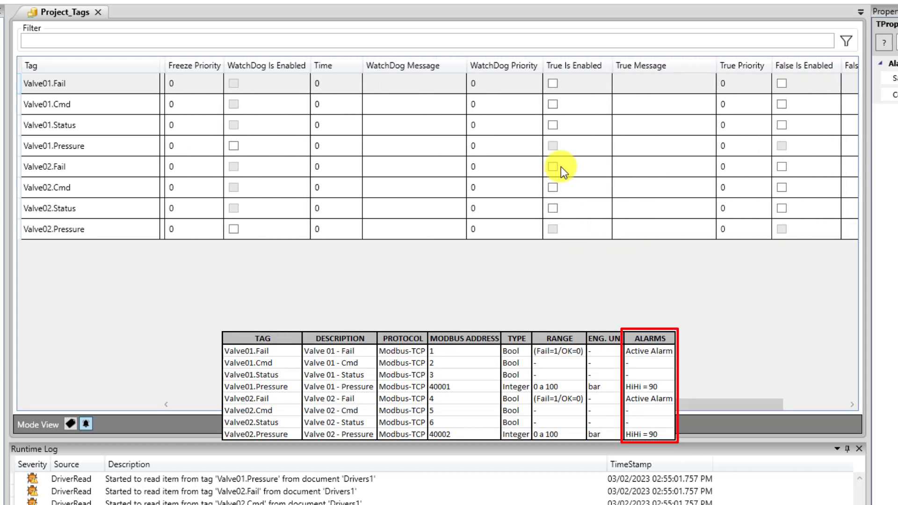
Enable the True alarm on Valve01.Fail with message 'Valve 01 - Failure'
{"action": "left_click", "coordinate": [553, 84]}
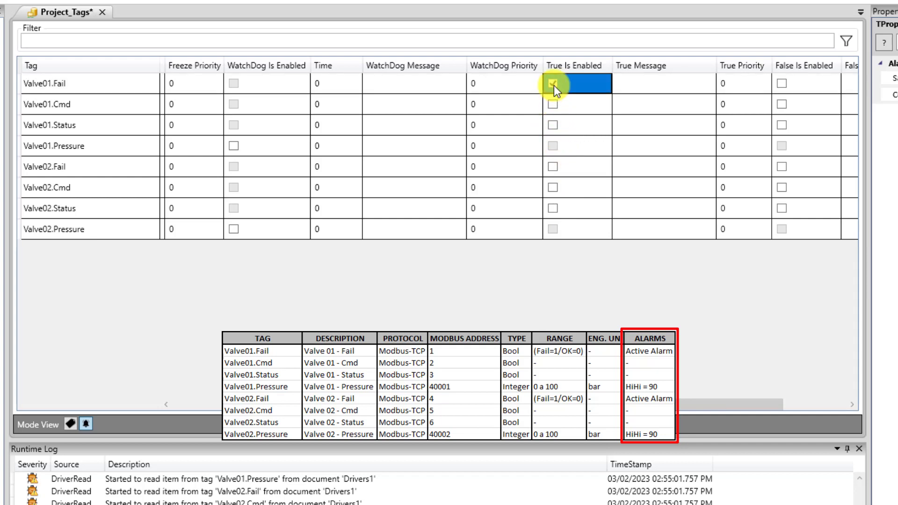
{"action": "left_click", "coordinate": [650, 86]}
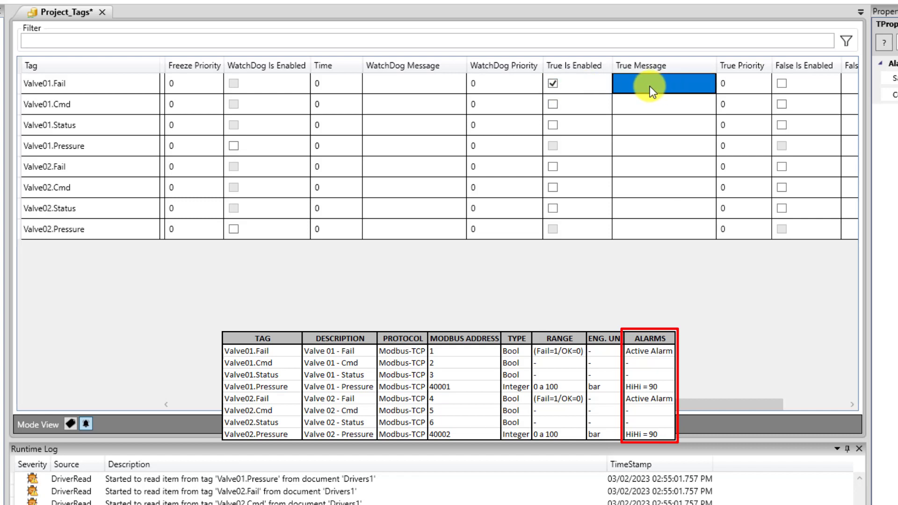
{"action": "left_click", "coordinate": [650, 86]}
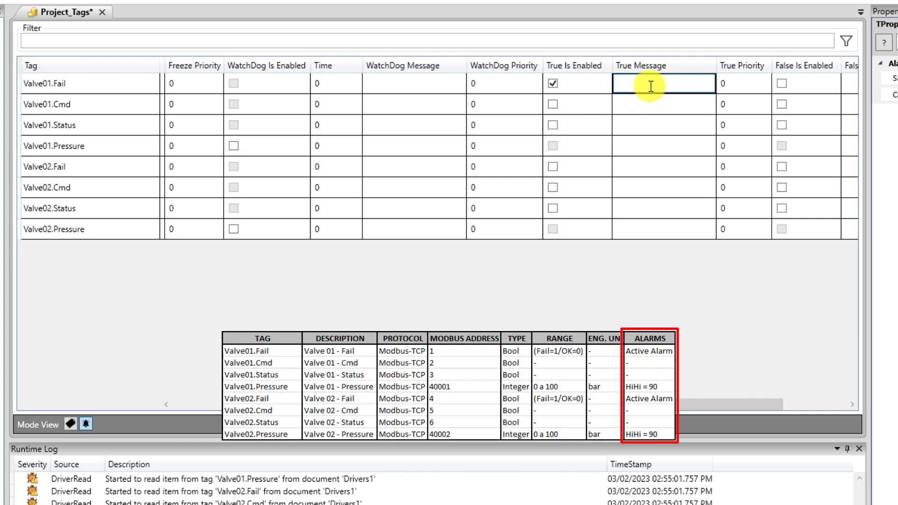
{"action": "type", "text": "Valve"}
{"action": "left_click_drag", "start_coordinate": [683, 85], "coordinate": [581, 86]}
{"action": "key", "text": "ctrl+c"}
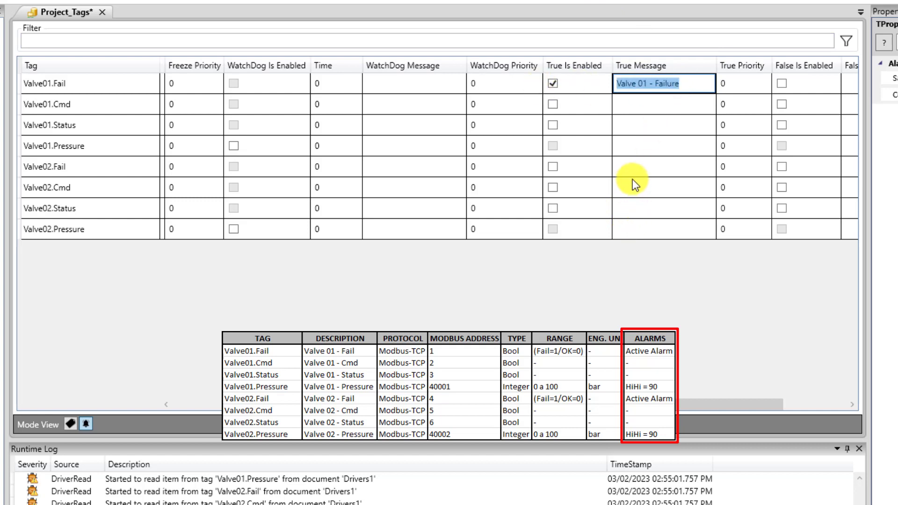
{"action": "left_click", "coordinate": [641, 170]}
Enable the True alarm on Valve02.Fail with message 'Valve 02 - Failure'
{"action": "left_click", "coordinate": [552, 169]}
{"action": "left_click", "coordinate": [661, 167]}
{"action": "left_click", "coordinate": [660, 166]}
{"action": "key", "text": "ctrl+v"}
{"action": "key", "text": "BackSpace"}
{"action": "type", "text": "2"}
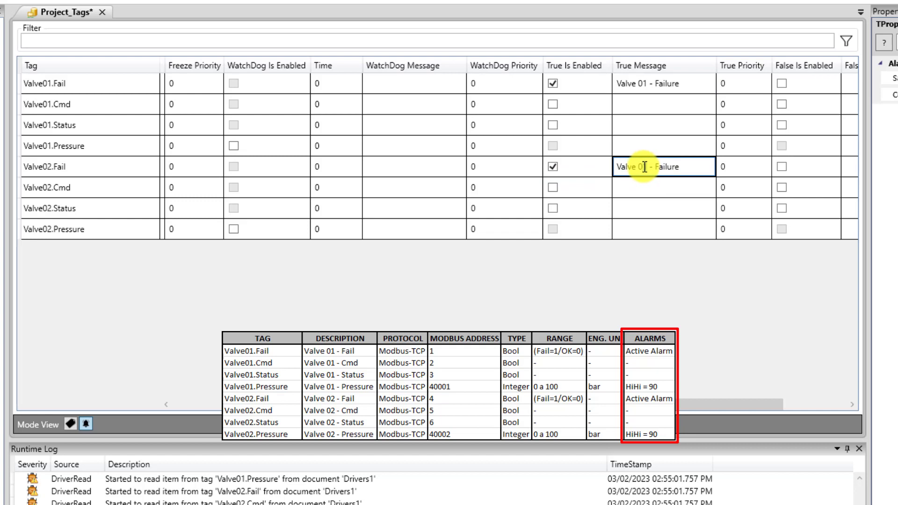
{"action": "left_click", "coordinate": [664, 187]}
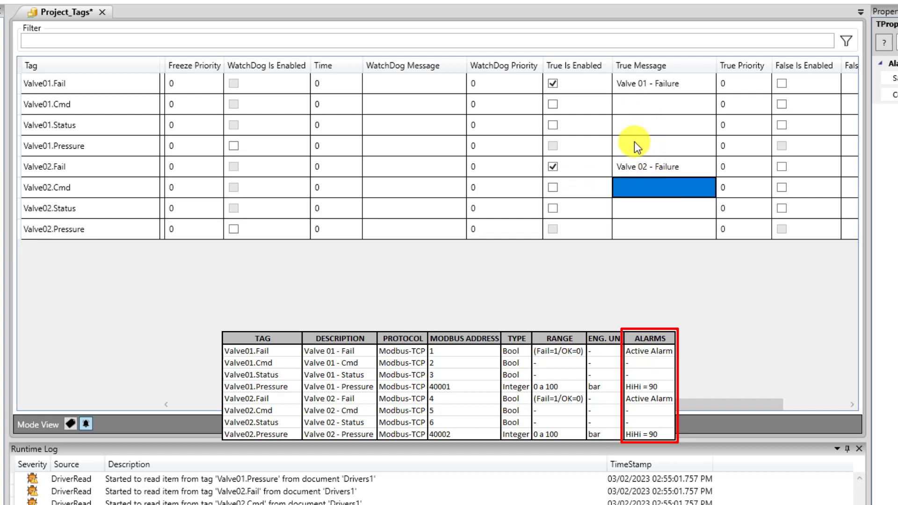
{"action": "left_click", "coordinate": [643, 150]}
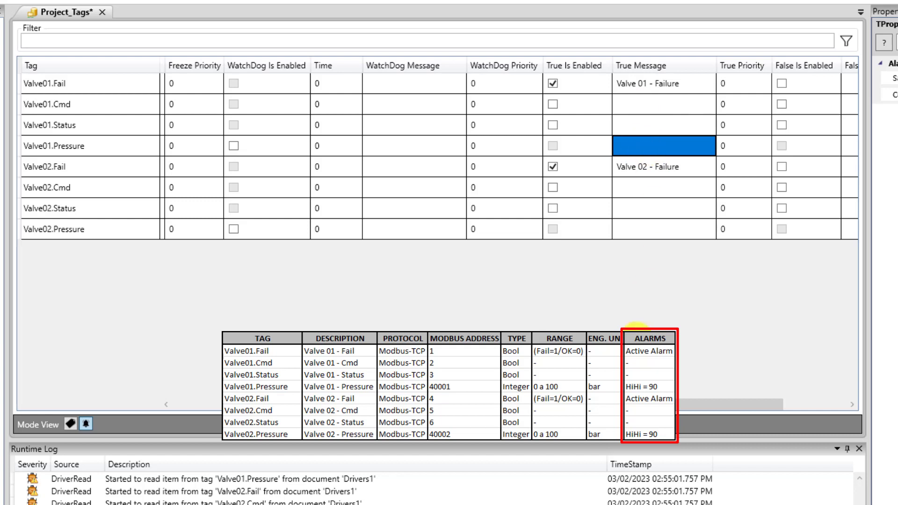
{"action": "left_click_drag", "start_coordinate": [650, 405], "coordinate": [346, 404]}
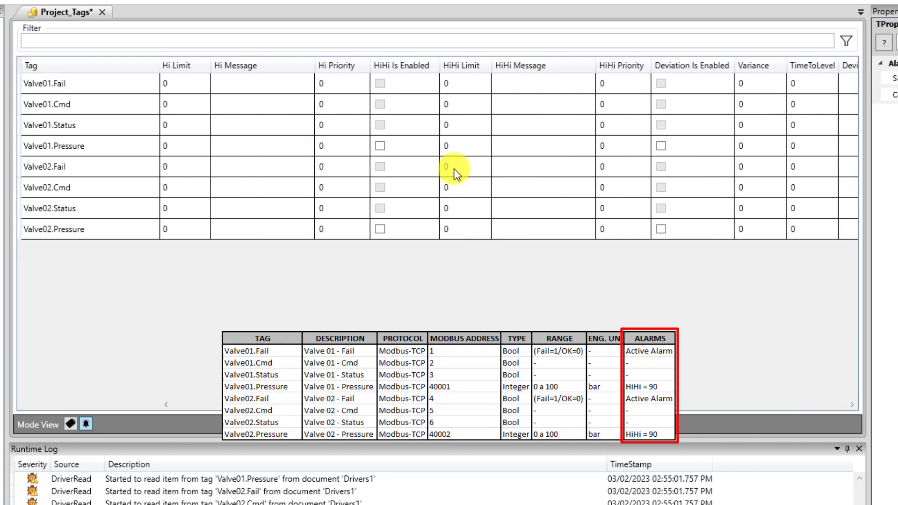
Enable a HiHi alarm on Valve01.Pressure at limit 90 with message 'Valve 01 - Very High Pressure'
{"action": "left_click", "coordinate": [456, 145]}
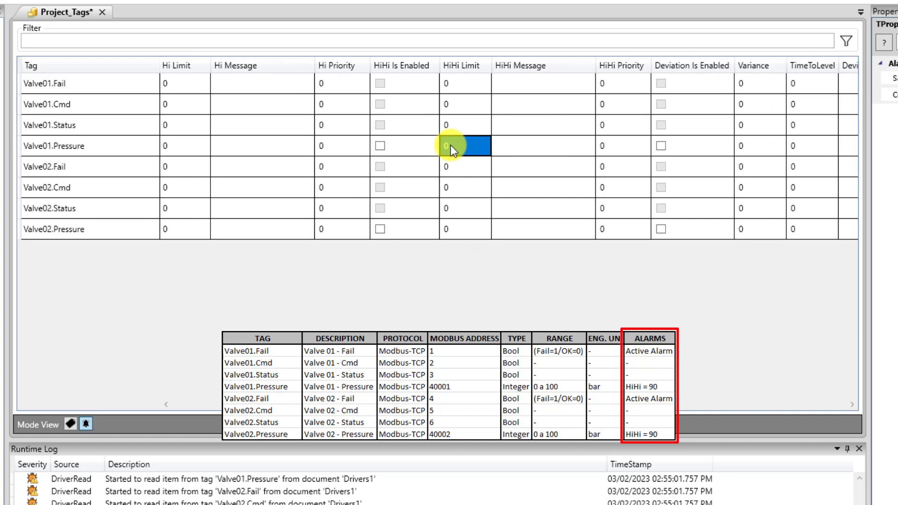
{"action": "left_click", "coordinate": [379, 146]}
{"action": "left_click", "coordinate": [457, 145]}
{"action": "left_click", "coordinate": [457, 145]}
{"action": "type", "text": "80"}
{"action": "key", "text": "BackSpace"}
{"action": "key", "text": "BackSpace"}
{"action": "type", "text": "90"}
{"action": "key", "text": "Return"}
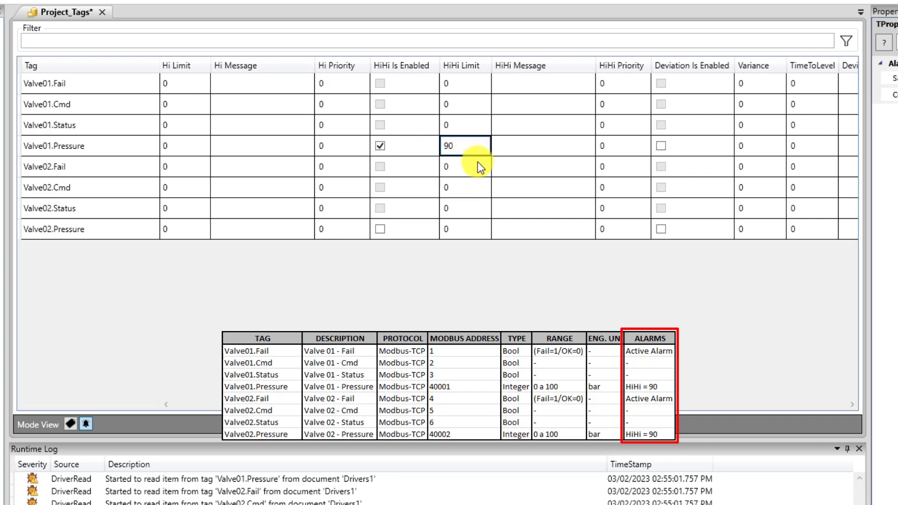
{"action": "left_click", "coordinate": [524, 147]}
{"action": "left_click", "coordinate": [526, 147]}
{"action": "type", "text": "Valve"}
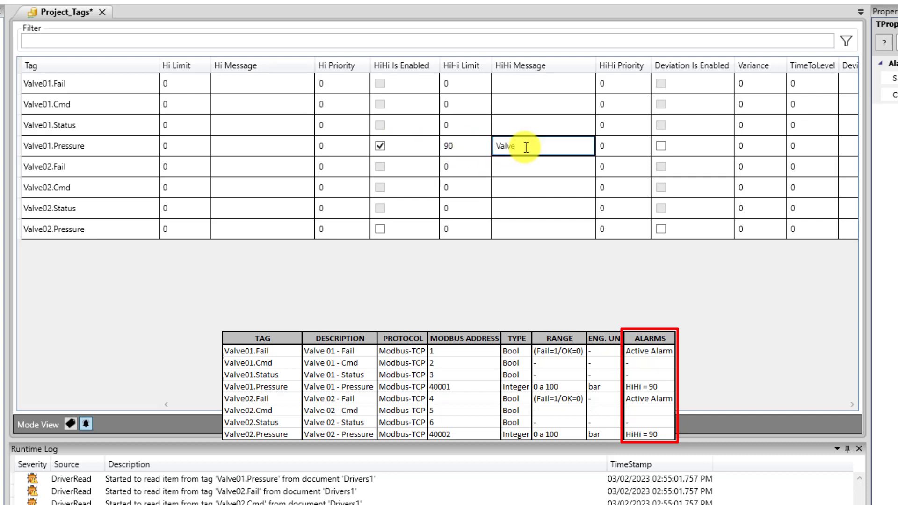
{"action": "type", "text": " 01 - Very High Pressure"}
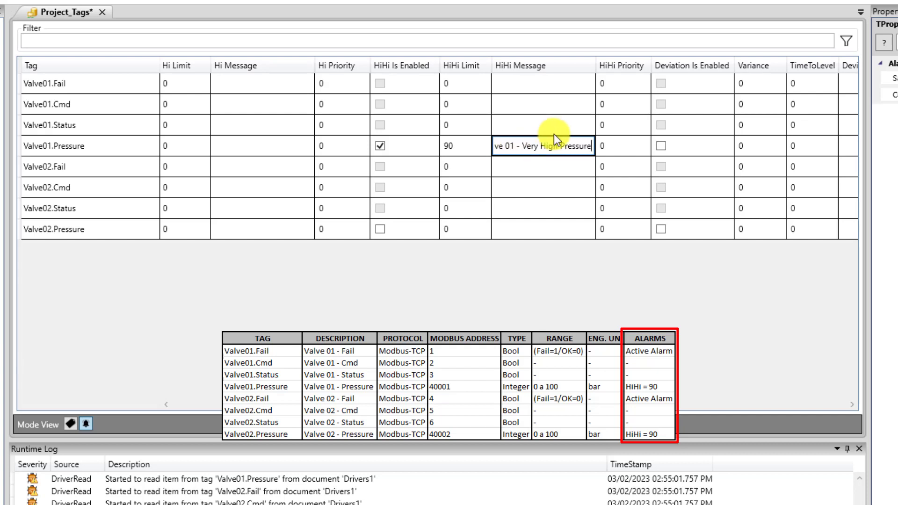
{"action": "left_click_drag", "start_coordinate": [593, 144], "coordinate": [471, 141]}
{"action": "key", "text": "ctrl+c"}
{"action": "left_click", "coordinate": [505, 229]}
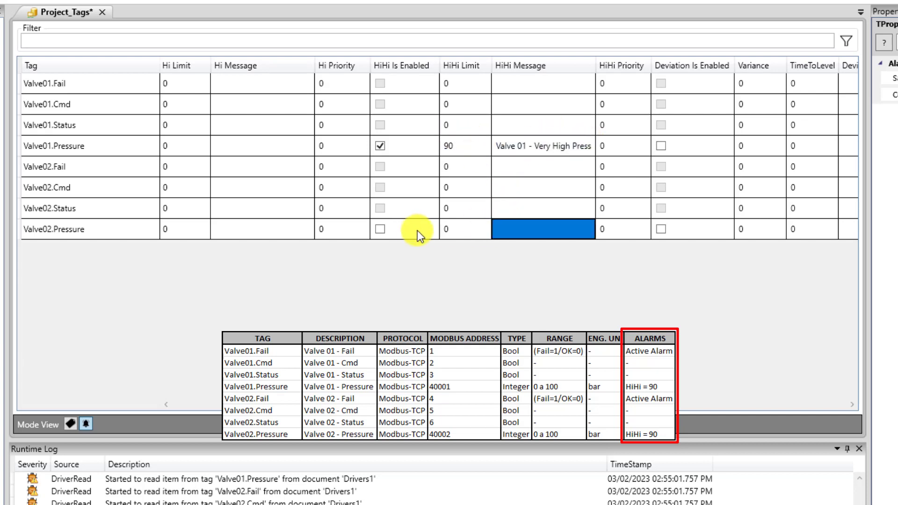
Enable a HiHi alarm on Valve02.Pressure at limit 90 with message 'Valve 02 - Very High Pressure'
{"action": "left_click", "coordinate": [379, 229]}
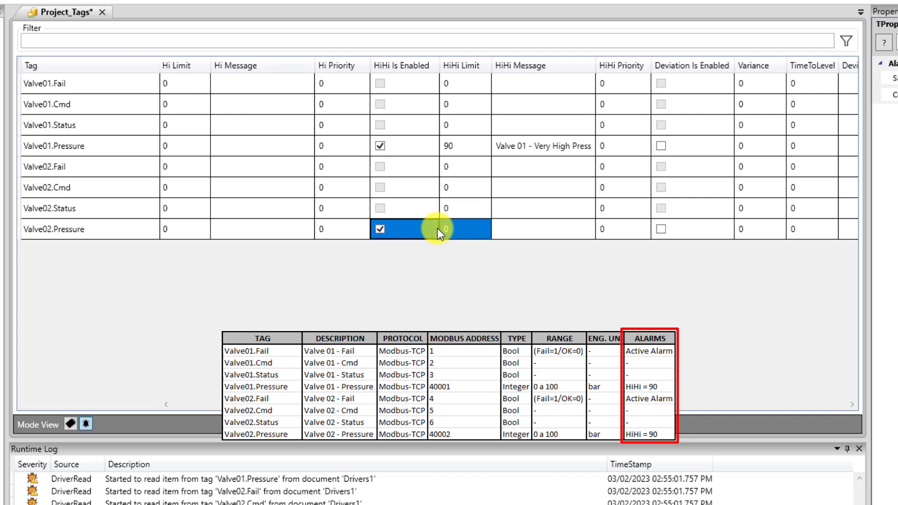
{"action": "left_click", "coordinate": [457, 229]}
{"action": "type", "text": "90"}
{"action": "left_click", "coordinate": [522, 229]}
{"action": "key", "text": "ctrl+v"}
{"action": "left_click", "coordinate": [527, 229]}
{"action": "key", "text": "BackSpace"}
{"action": "type", "text": "2"}
{"action": "left_click", "coordinate": [521, 206]}
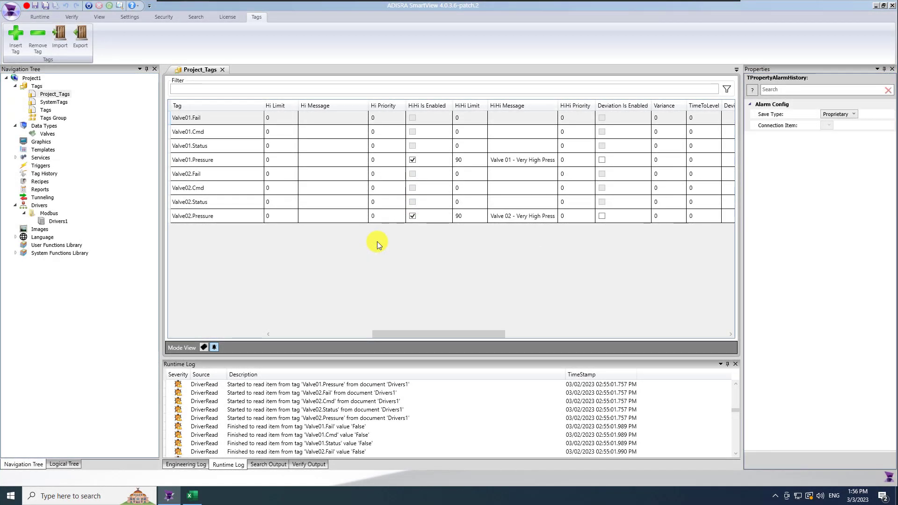
Keep the alarm history Save Type as Proprietary after briefly trying Database
{"action": "left_click_drag", "start_coordinate": [472, 337], "coordinate": [696, 336]}
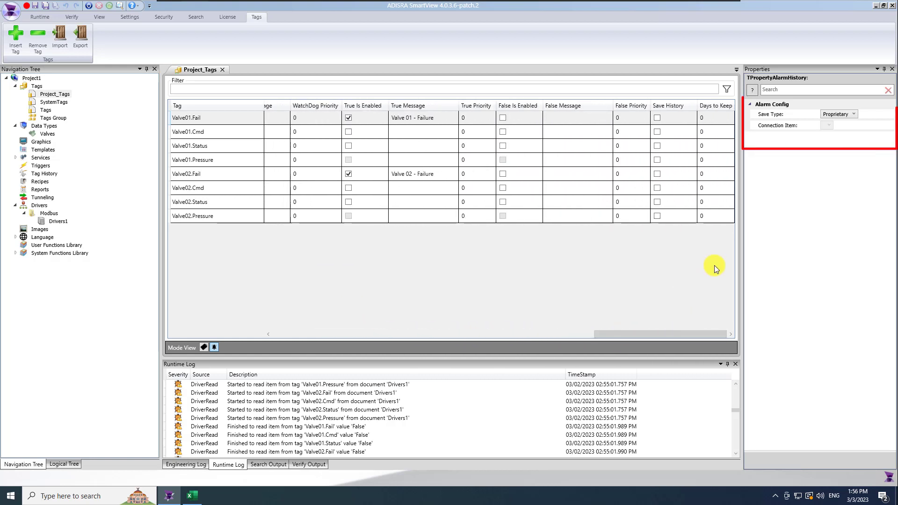
{"action": "left_click", "coordinate": [854, 114]}
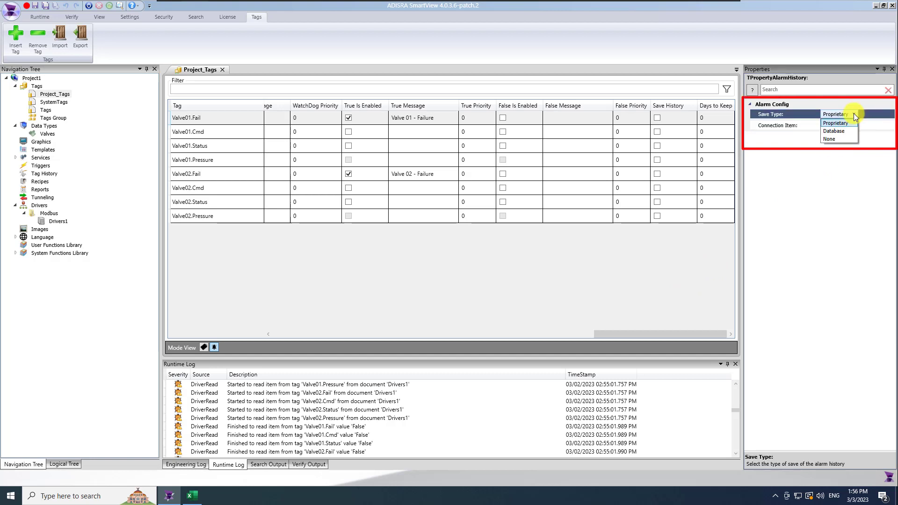
{"action": "left_click", "coordinate": [852, 130]}
{"action": "left_click", "coordinate": [829, 124]}
{"action": "left_click", "coordinate": [850, 114]}
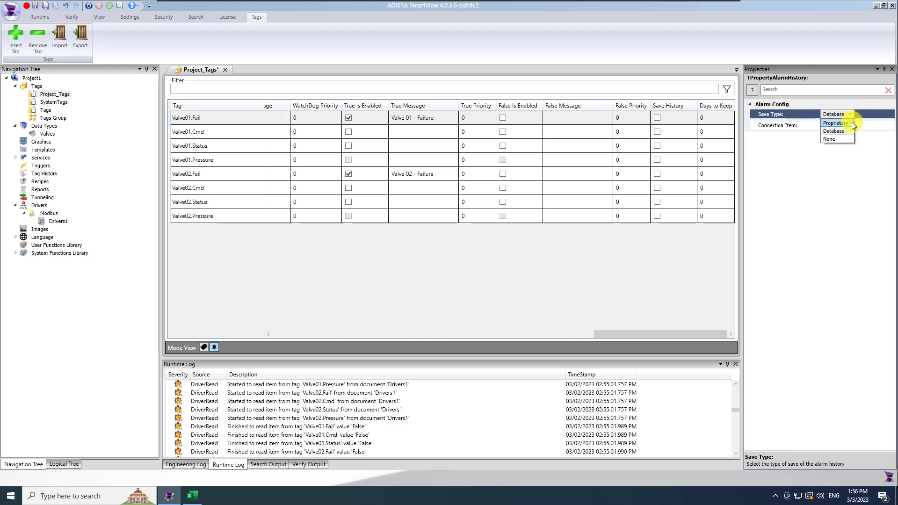
{"action": "left_click", "coordinate": [851, 123]}
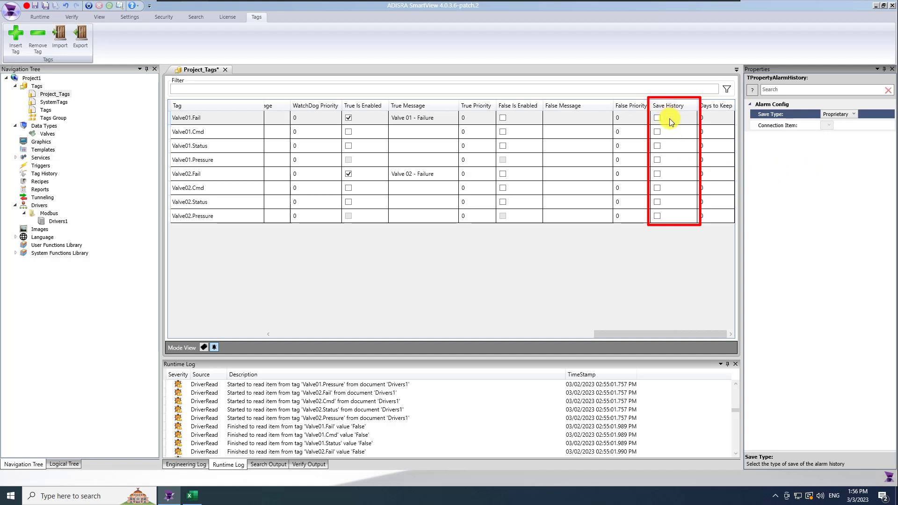
Turn on Save History with 180 days to keep for Valve01.Fail, Valve02.Fail and Valve01.Pressure
{"action": "left_click", "coordinate": [658, 117]}
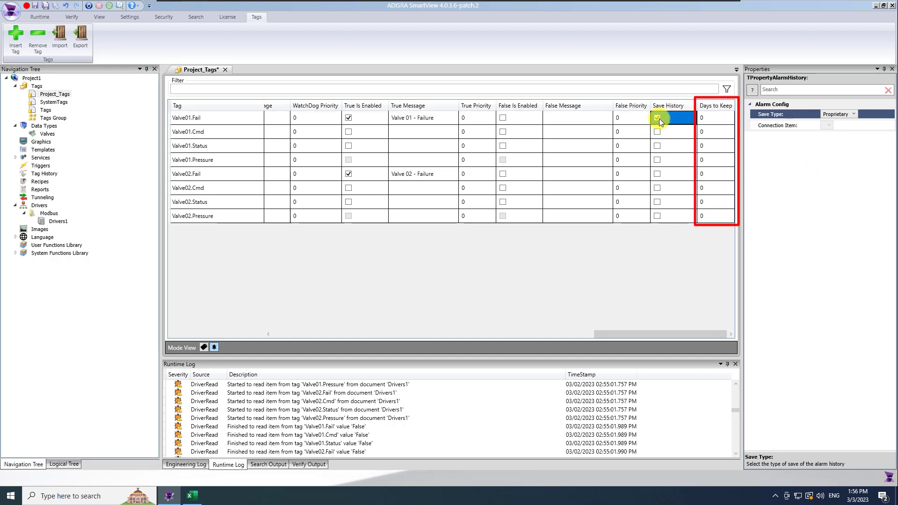
{"action": "left_click", "coordinate": [709, 119]}
{"action": "type", "text": "180"}
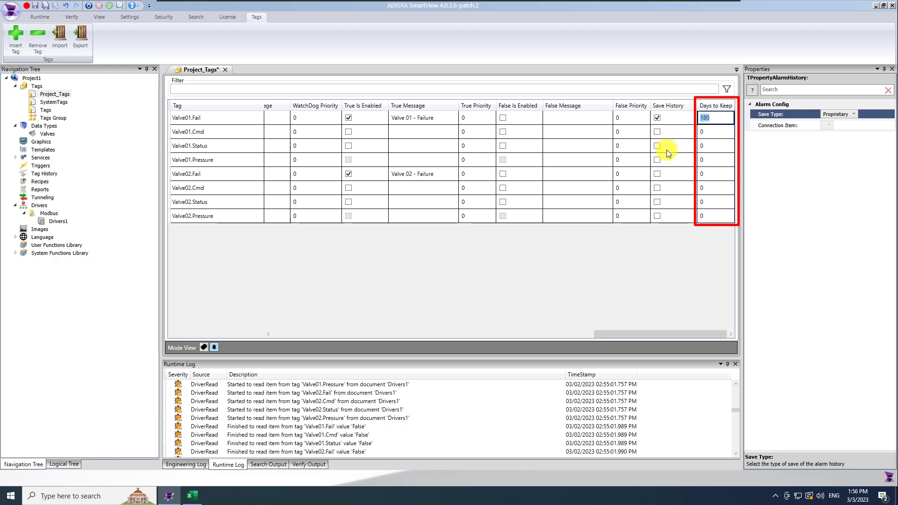
{"action": "left_click", "coordinate": [658, 175]}
{"action": "left_click", "coordinate": [704, 174]}
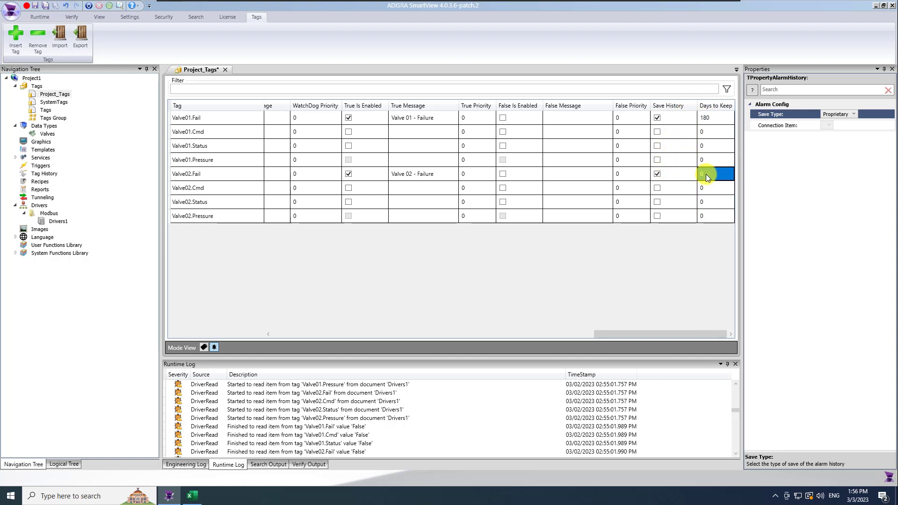
{"action": "type", "text": "18"}
{"action": "left_click", "coordinate": [657, 161]}
{"action": "left_click", "coordinate": [707, 160]}
{"action": "type", "text": "180"}
Leave Valve02.Pressure without alarm history and save the project tags
{"action": "left_click", "coordinate": [659, 215]}
{"action": "left_click", "coordinate": [709, 217]}
{"action": "type", "text": "180"}
{"action": "left_click", "coordinate": [716, 217]}
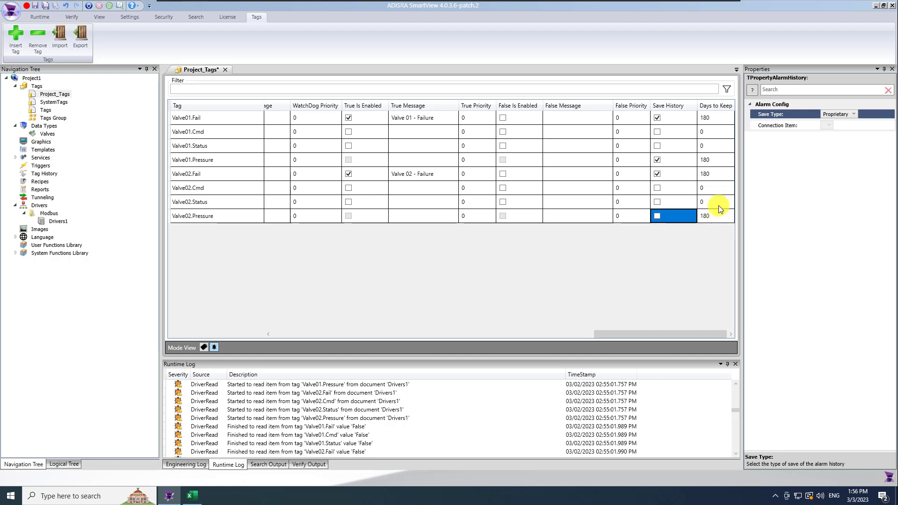
{"action": "left_click", "coordinate": [719, 204]}
{"action": "left_click", "coordinate": [46, 6]}
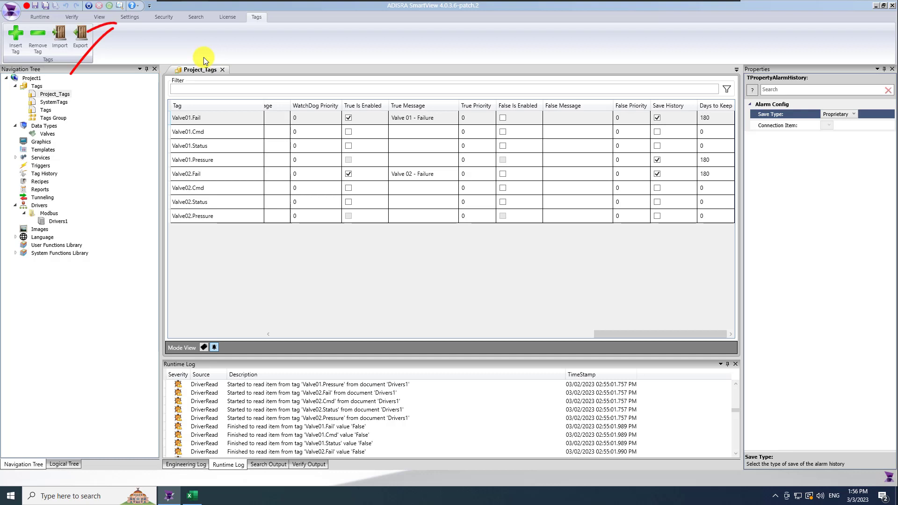
Look through the DataBase Connections data sources in the Settings tab without adding a connection
{"action": "left_click", "coordinate": [130, 18]}
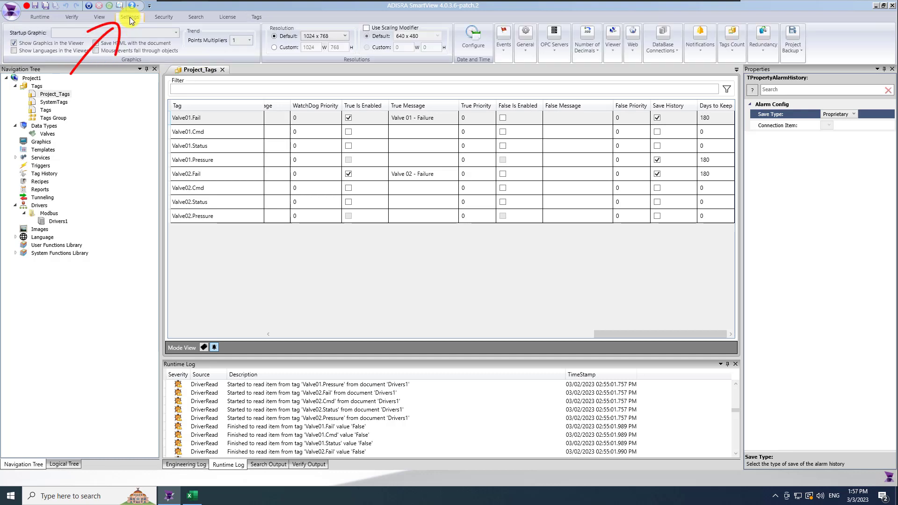
{"action": "left_click", "coordinate": [655, 54]}
{"action": "left_click", "coordinate": [692, 77]}
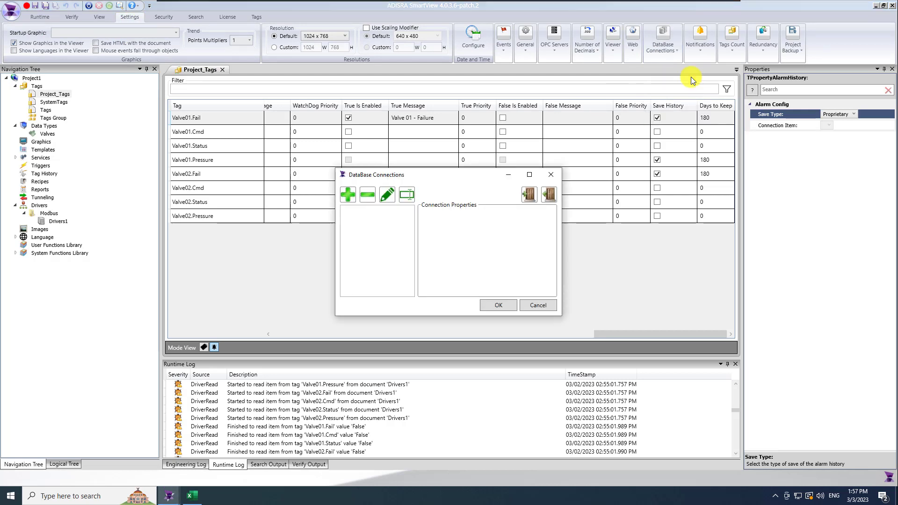
{"action": "left_click", "coordinate": [351, 199]}
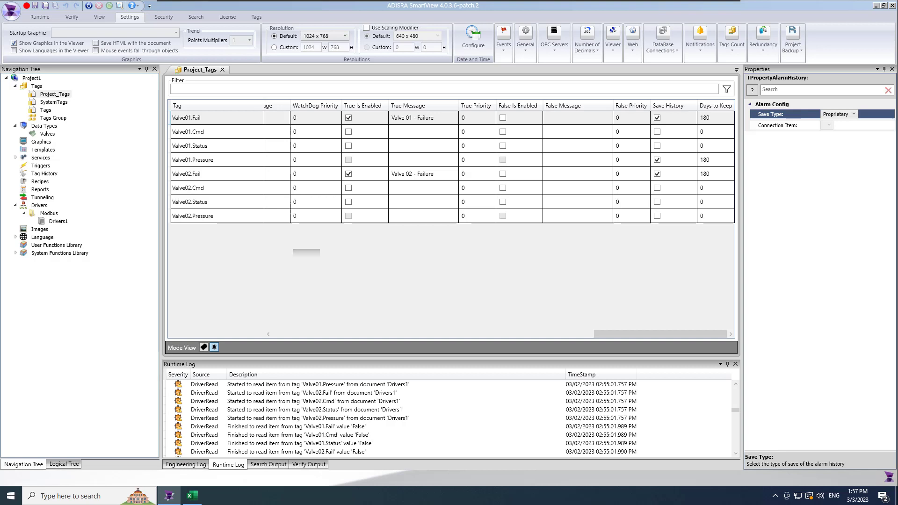
Create a new tag group and save it as Valve01_TagsGroup
{"action": "right_click", "coordinate": [57, 119]}
{"action": "left_click", "coordinate": [110, 129]}
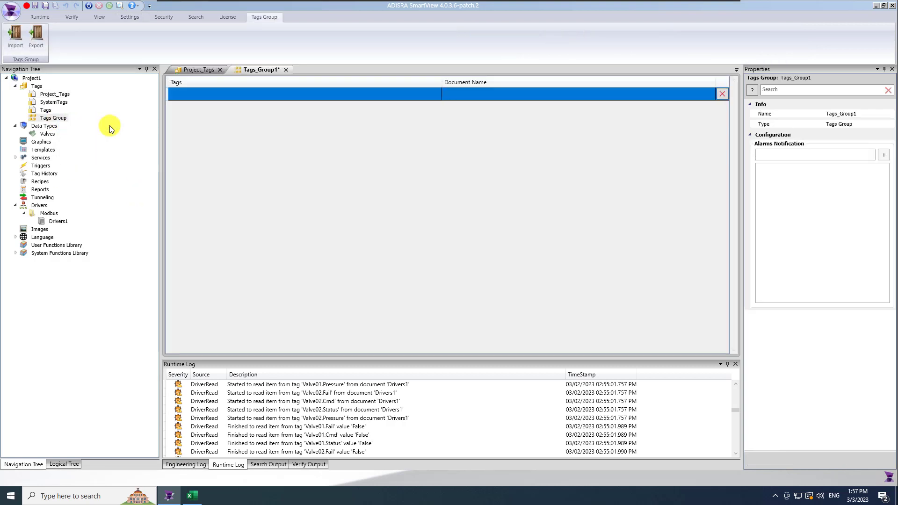
{"action": "left_click", "coordinate": [45, 5]}
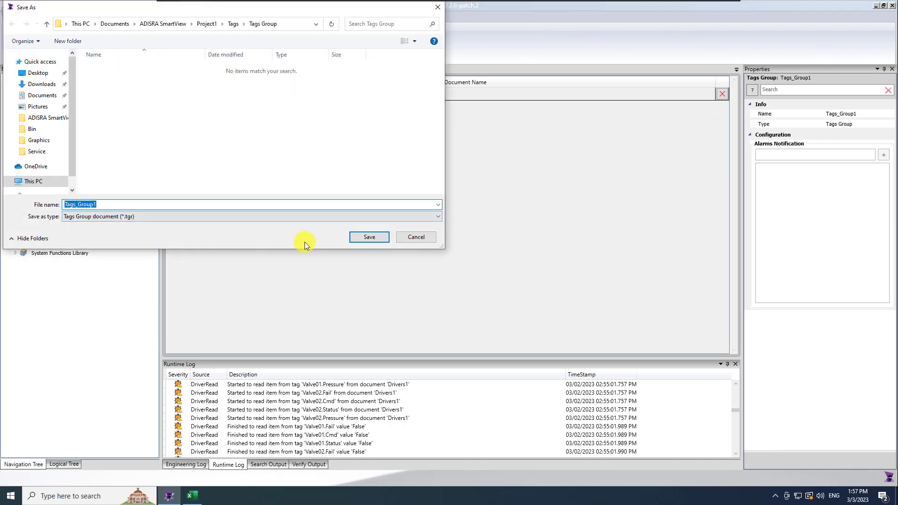
{"action": "type", "text": "Valve01_TagsGroup"}
{"action": "key", "text": "Return"}
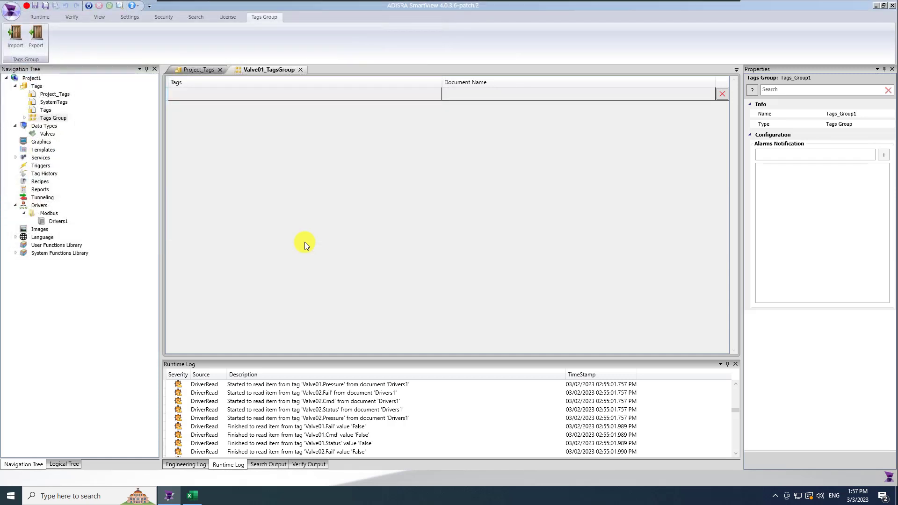
Create a second tag group and save it as Valve02_TagsGroup
{"action": "left_click", "coordinate": [25, 118]}
{"action": "right_click", "coordinate": [53, 120]}
{"action": "left_click", "coordinate": [70, 123]}
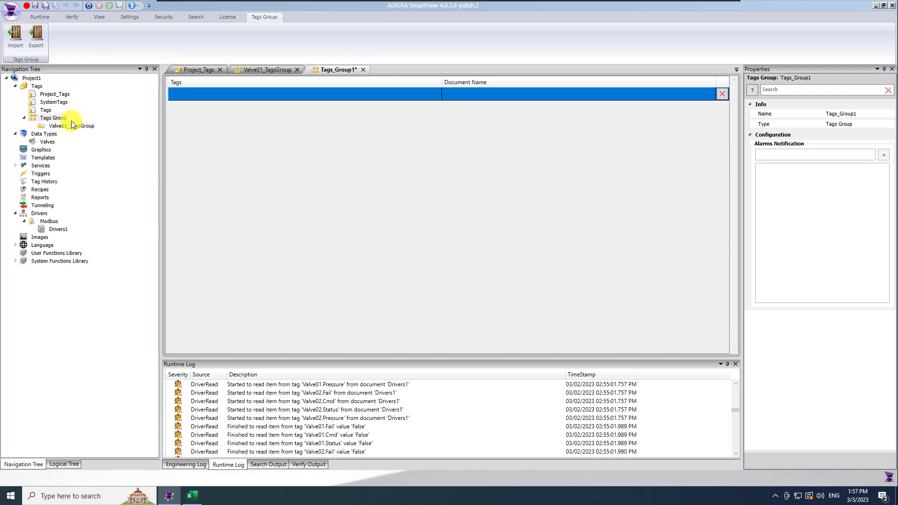
{"action": "left_click", "coordinate": [47, 7]}
{"action": "type", "text": "V"}
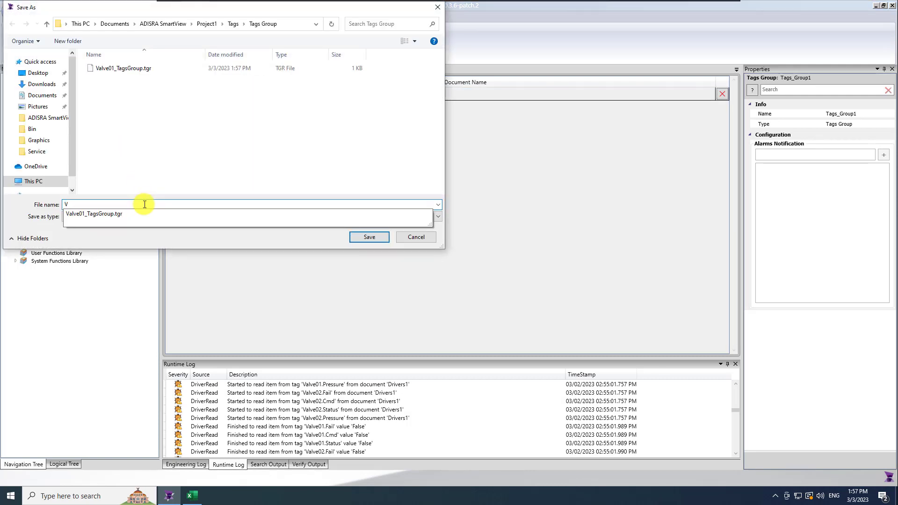
{"action": "type", "text": "alve02_Ta"}
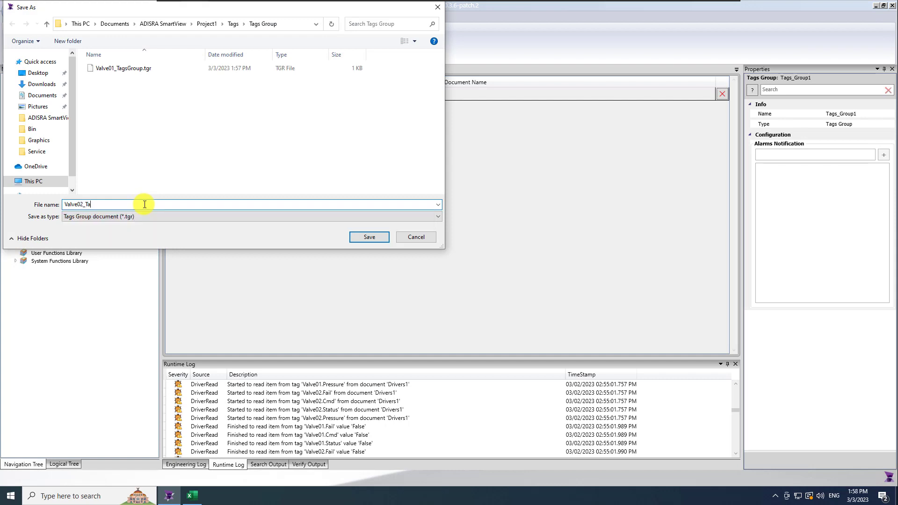
{"action": "type", "text": "gsGroup"}
{"action": "left_click", "coordinate": [372, 236]}
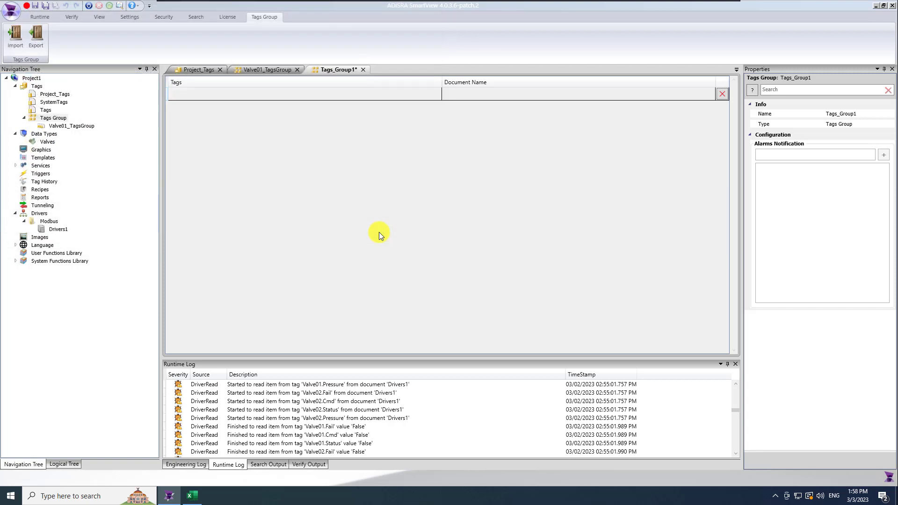
Add the Valve01.Fail and Valve01.Pressure tags to Valve01_TagsGroup
{"action": "double_click", "coordinate": [78, 128]}
{"action": "left_click", "coordinate": [212, 97]}
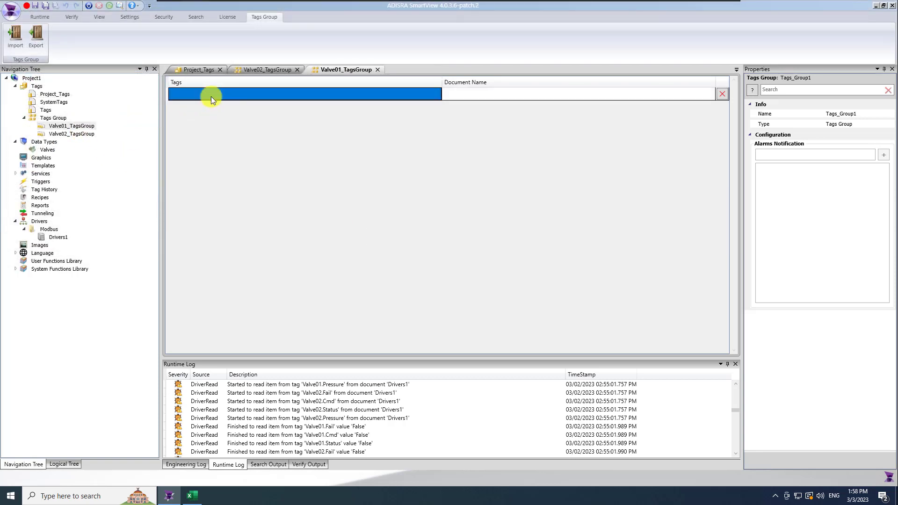
{"action": "type", "text": "@Valve01"}
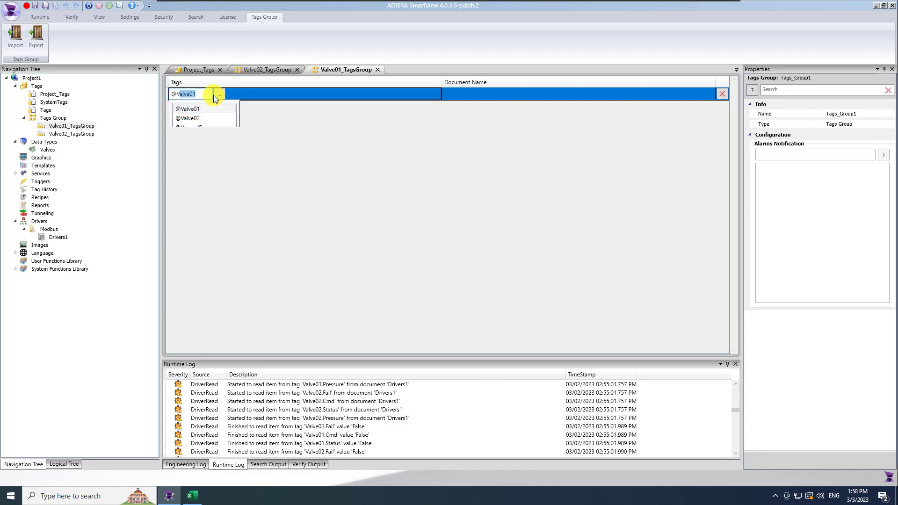
{"action": "type", "text": ".Fail"}
{"action": "key", "text": "Return"}
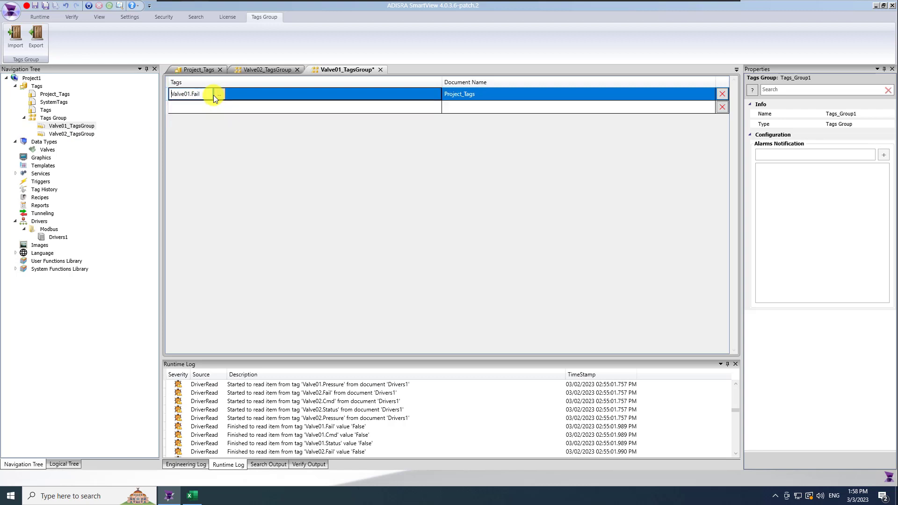
{"action": "left_click", "coordinate": [218, 108]}
{"action": "left_click", "coordinate": [220, 108]}
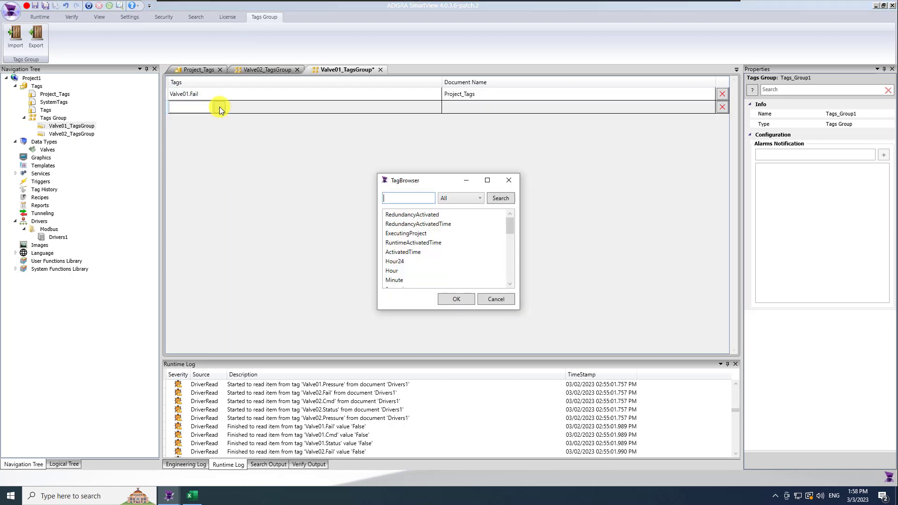
{"action": "left_click", "coordinate": [509, 180]}
{"action": "left_click", "coordinate": [187, 109]}
{"action": "type", "text": "@Val"}
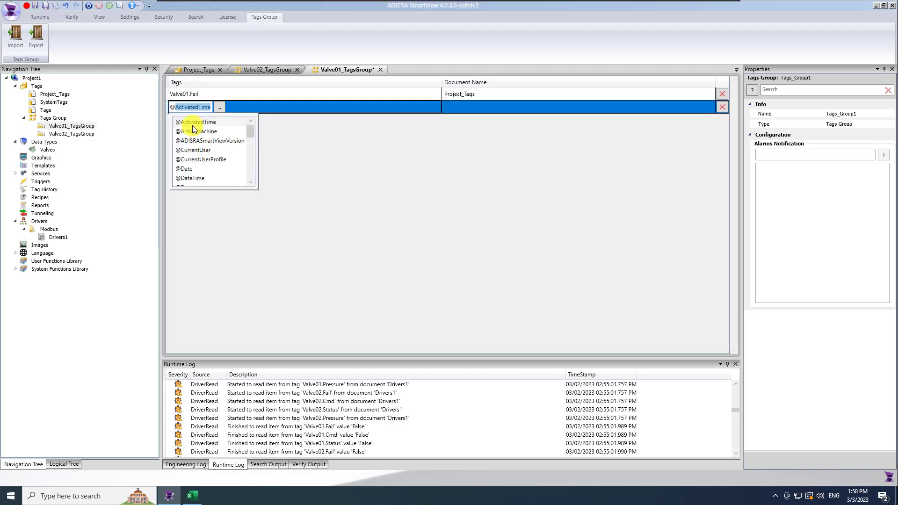
{"action": "type", "text": "ve01.Pressure"}
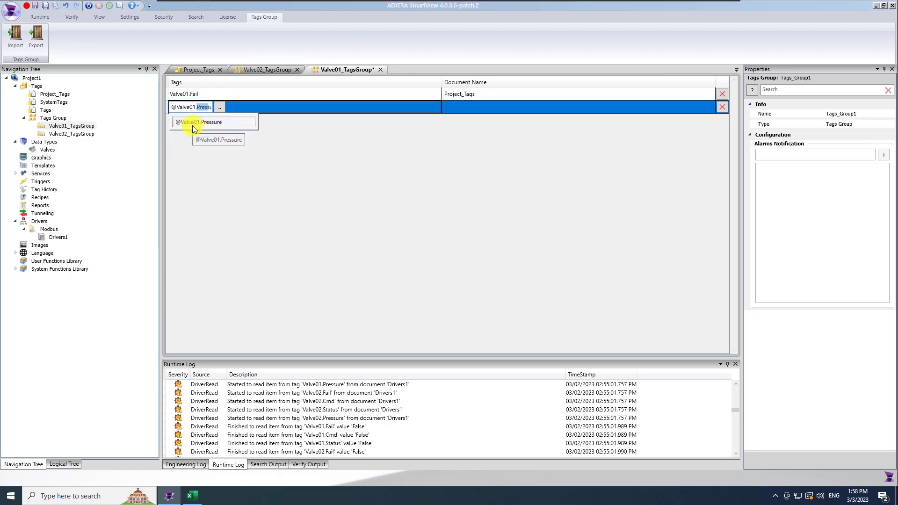
{"action": "left_click", "coordinate": [193, 125]}
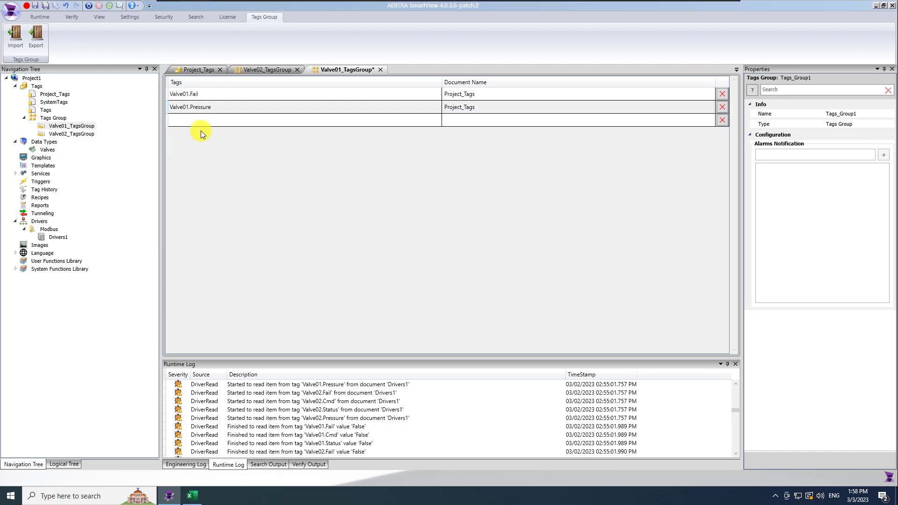
Add Valve02.Fail and Valve02.Pressure to Valve02_TagsGroup and save the changes
{"action": "double_click", "coordinate": [72, 134]}
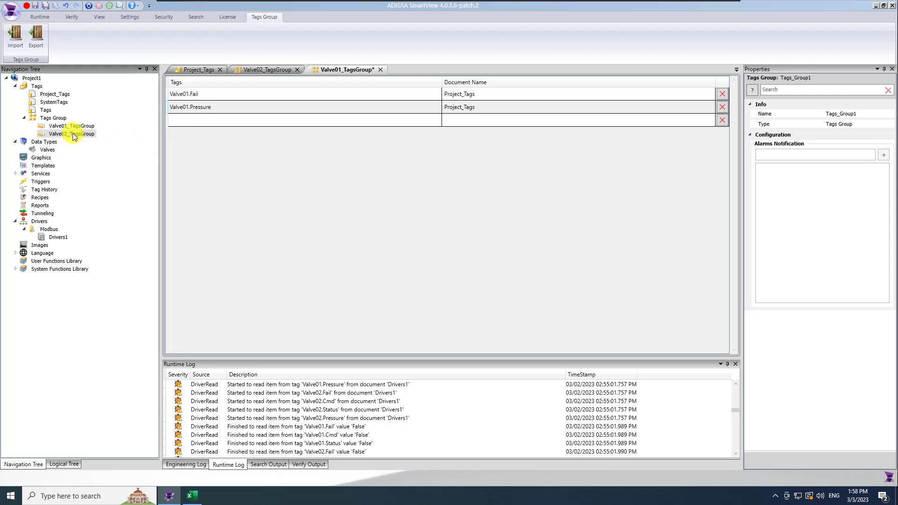
{"action": "left_click", "coordinate": [200, 93]}
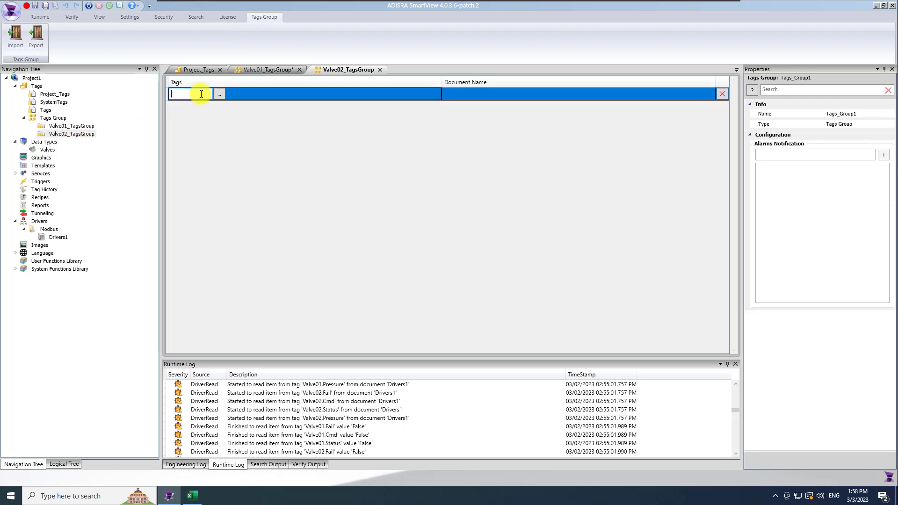
{"action": "type", "text": "@Valve02"}
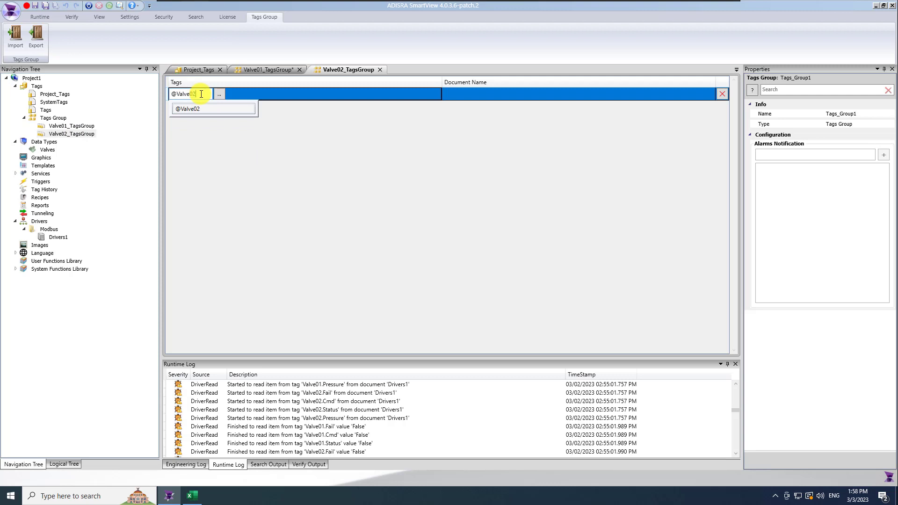
{"action": "type", "text": ".Fail"}
{"action": "key", "text": "Return"}
{"action": "left_click", "coordinate": [212, 108]}
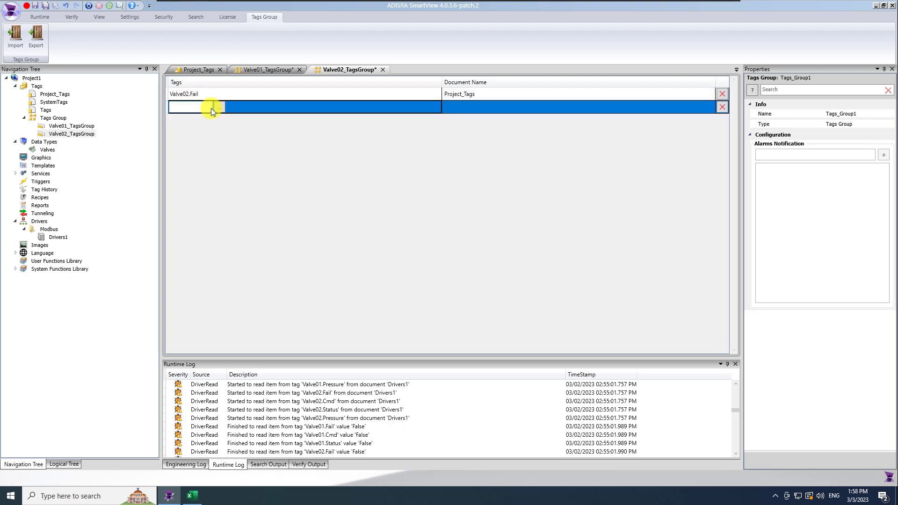
{"action": "type", "text": "Valve02.Pressure"}
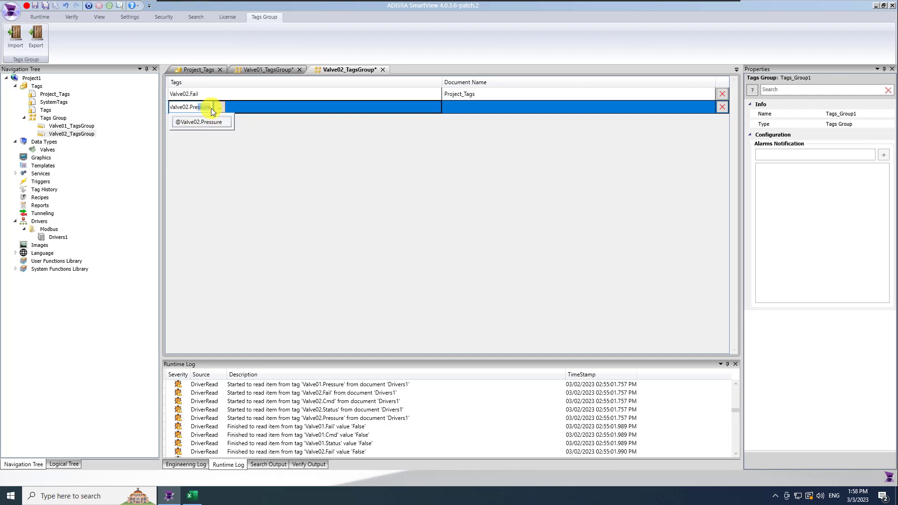
{"action": "left_click", "coordinate": [189, 122]}
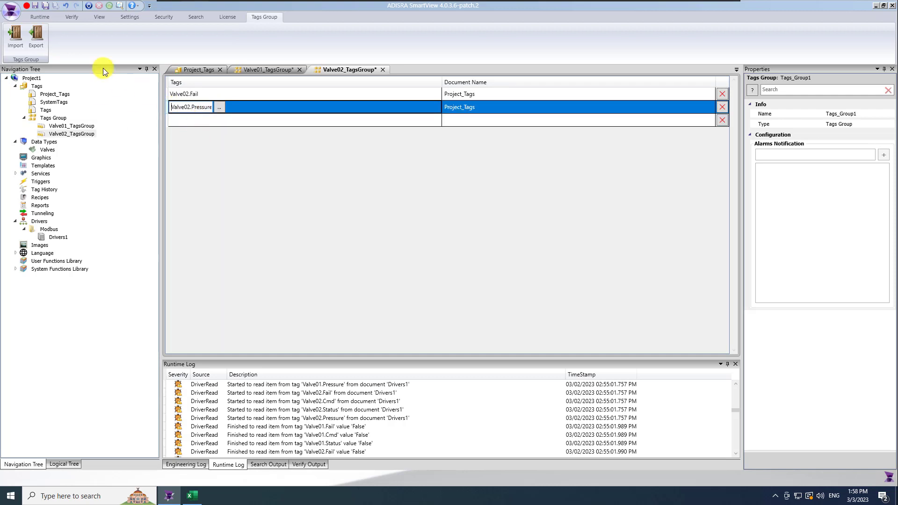
{"action": "left_click", "coordinate": [46, 6]}
{"action": "left_click", "coordinate": [255, 97]}
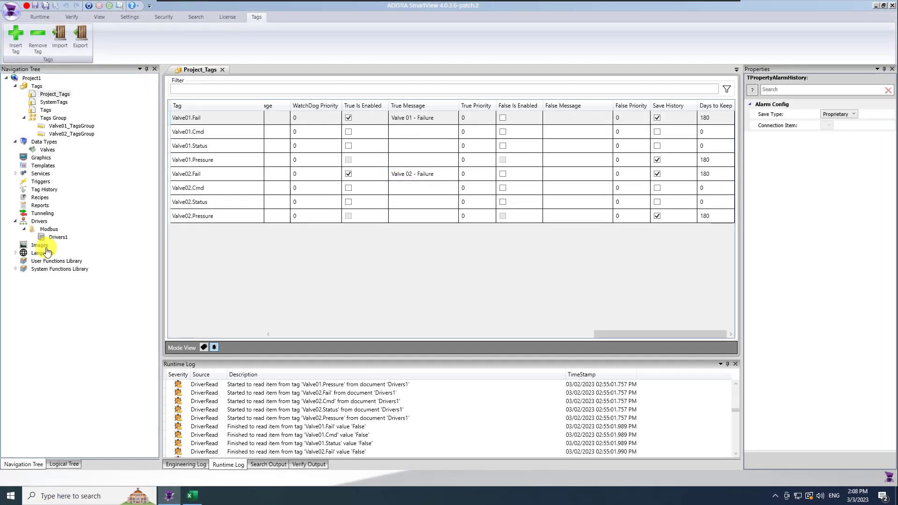
Create a new tag history document and save it as Tag_History1
{"action": "left_click", "coordinate": [222, 69]}
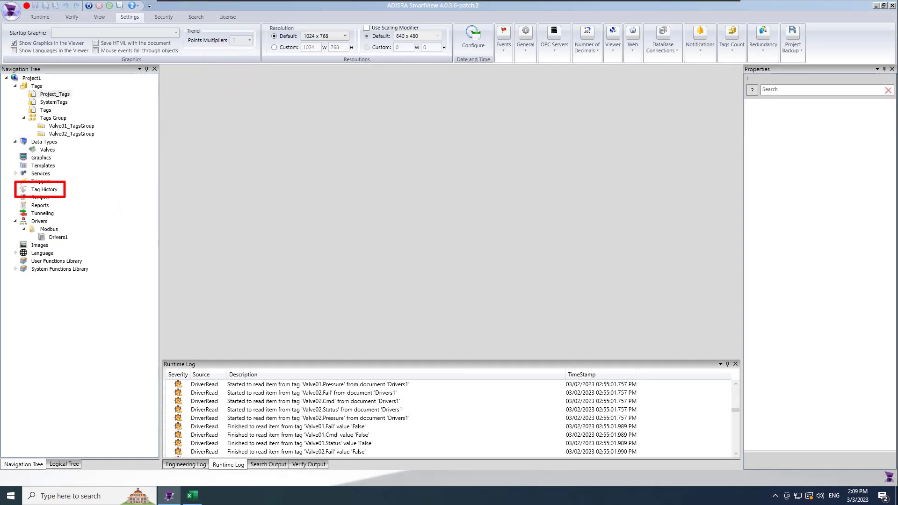
{"action": "right_click", "coordinate": [50, 191]}
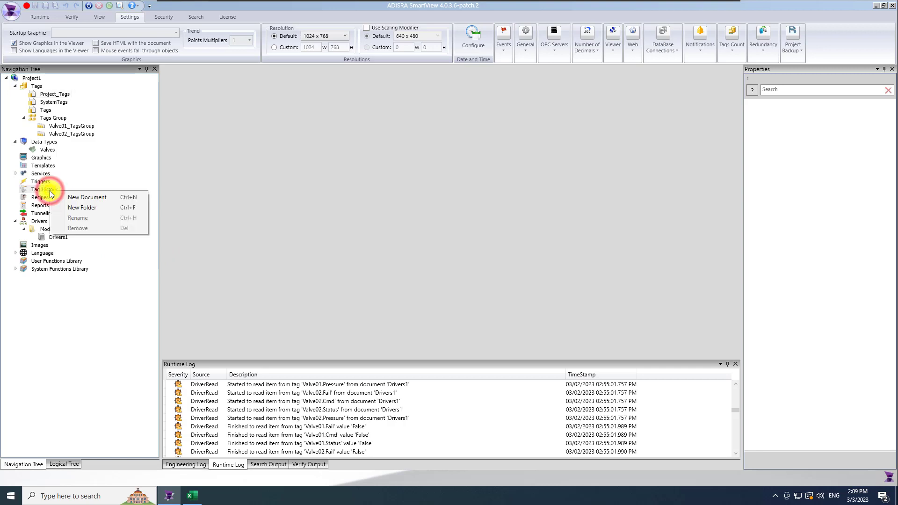
{"action": "left_click", "coordinate": [86, 195]}
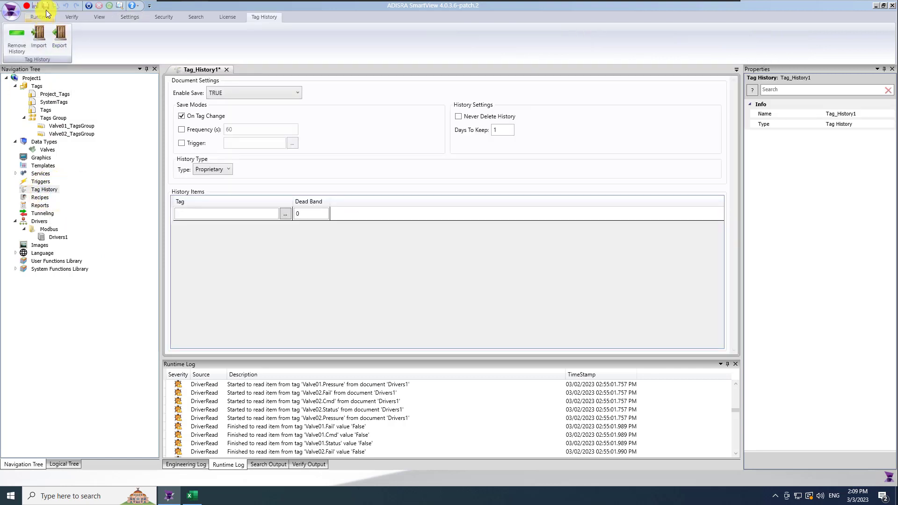
{"action": "key", "text": "ctrl+s"}
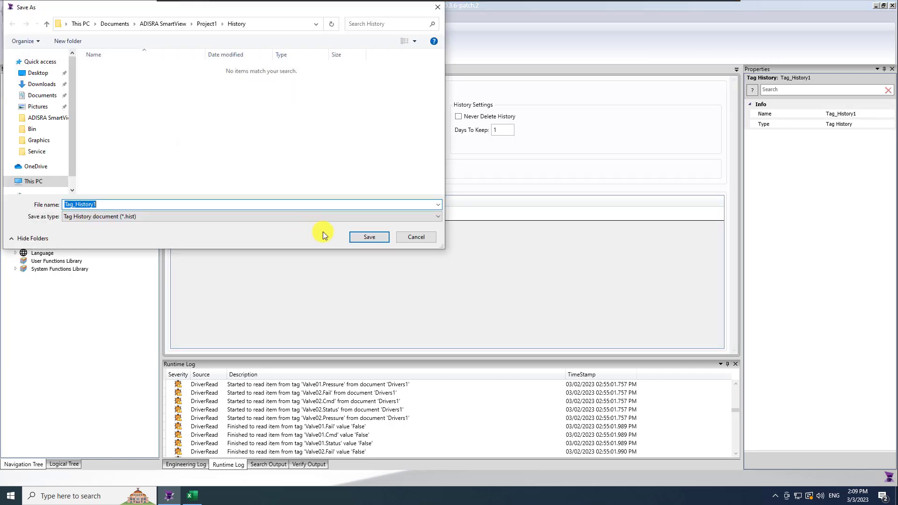
{"action": "left_click", "coordinate": [378, 236]}
Add Valve01.Pressure and Valve02.Pressure as the tag history items
{"action": "left_click", "coordinate": [250, 216]}
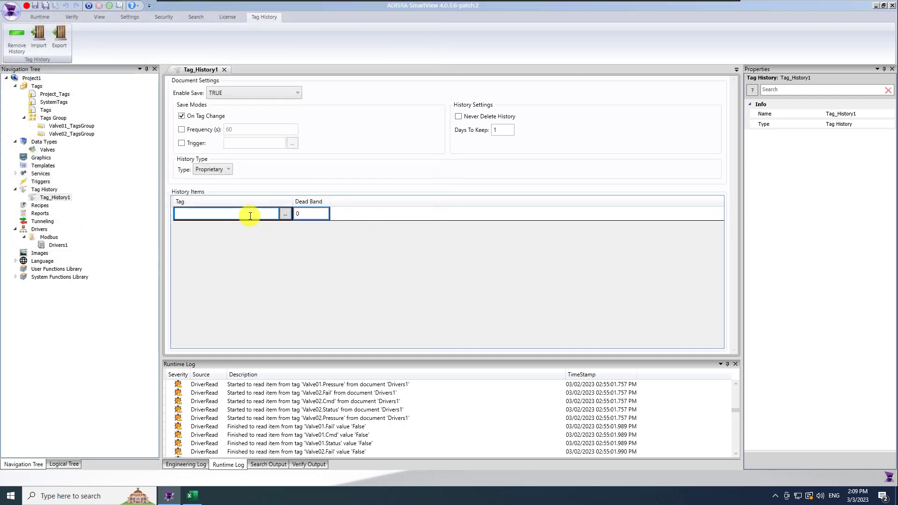
{"action": "type", "text": "@"}
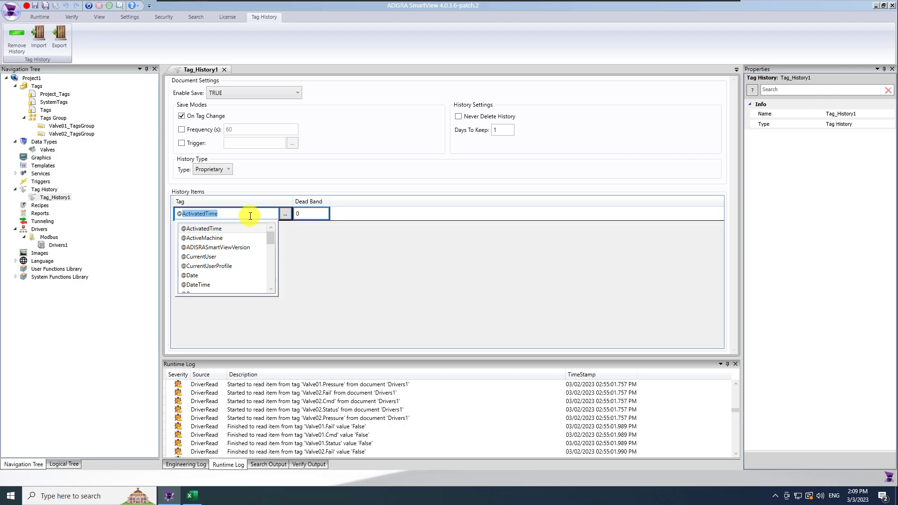
{"action": "type", "text": "valve01."}
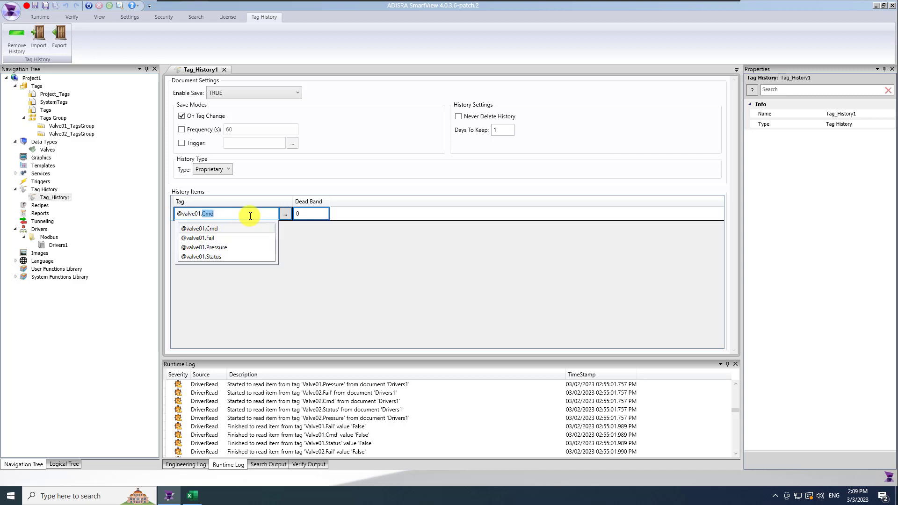
{"action": "type", "text": "Pressure"}
{"action": "key", "text": "Return"}
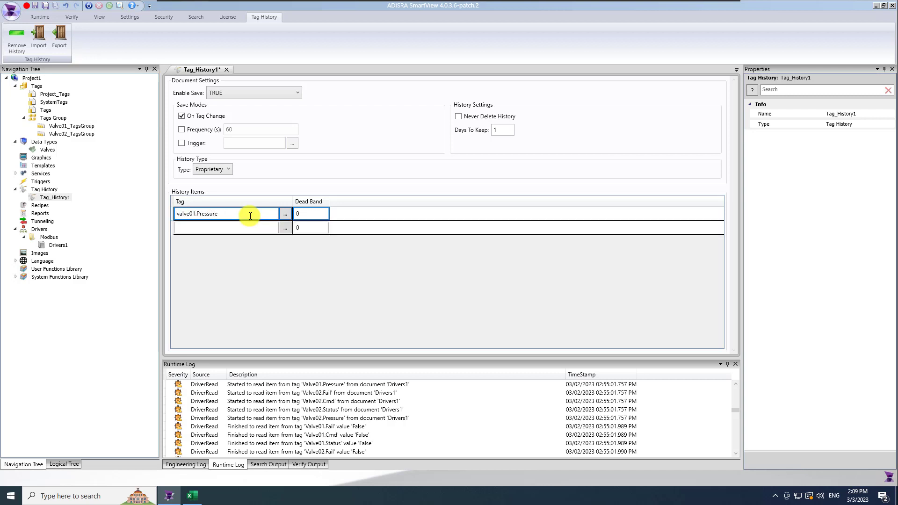
{"action": "left_click", "coordinate": [258, 228]}
{"action": "type", "text": "Valve"}
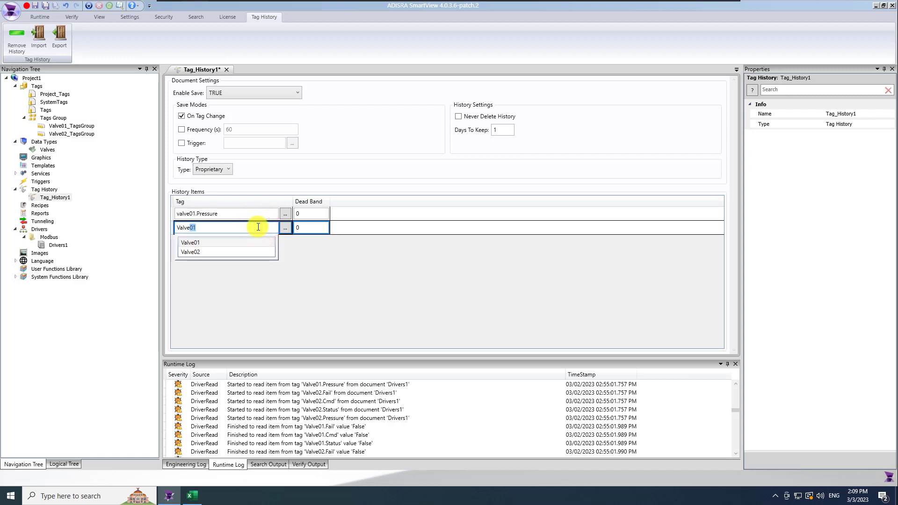
{"action": "type", "text": "02.Cmd"}
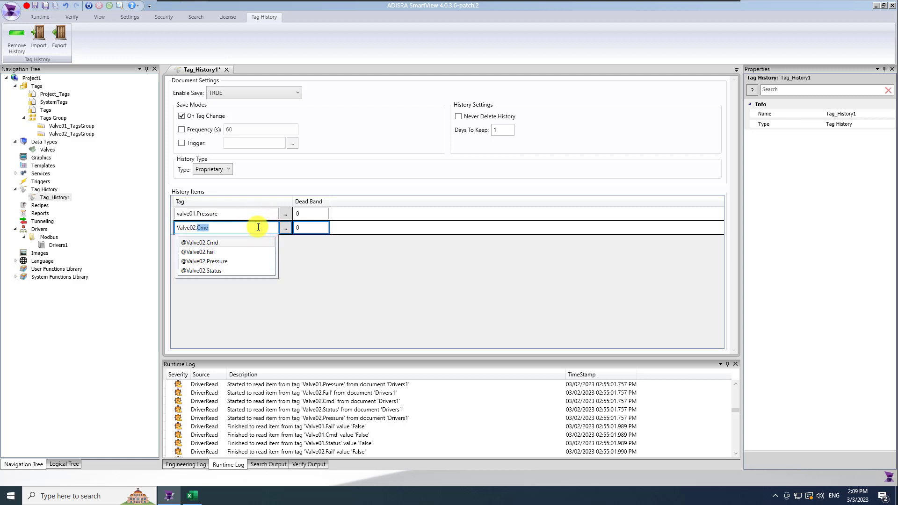
{"action": "left_click", "coordinate": [231, 261]}
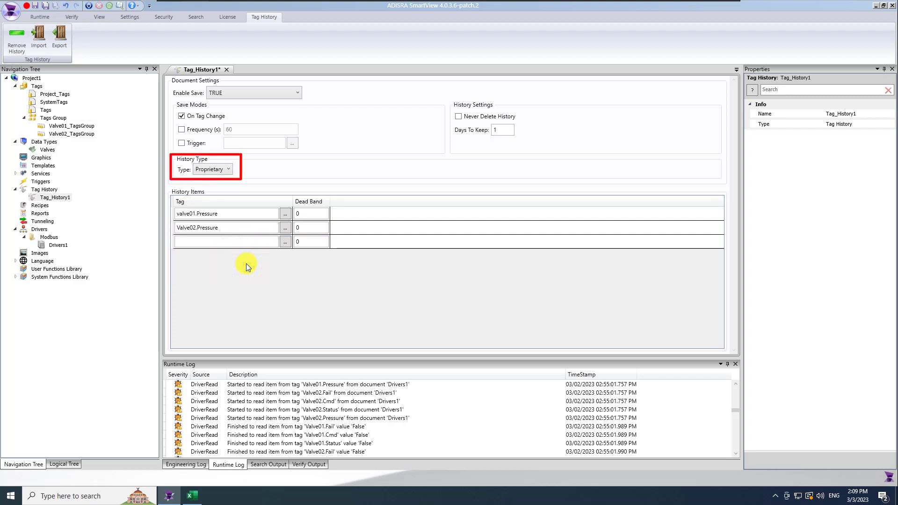
Keep Proprietary storage, log at a 2-second frequency instead of on tag change, and save
{"action": "left_click", "coordinate": [225, 170]}
{"action": "left_click", "coordinate": [229, 169]}
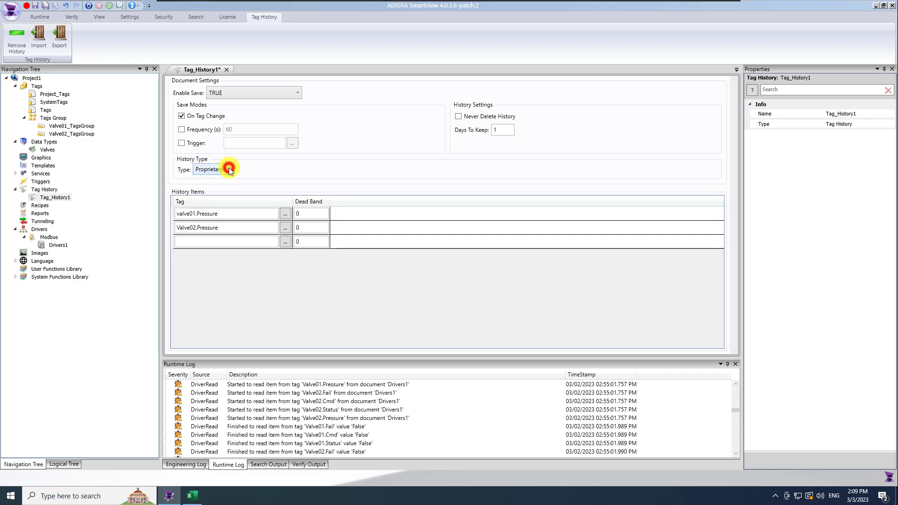
{"action": "left_click", "coordinate": [182, 116]}
{"action": "left_click", "coordinate": [181, 130]}
{"action": "double_click", "coordinate": [238, 130]}
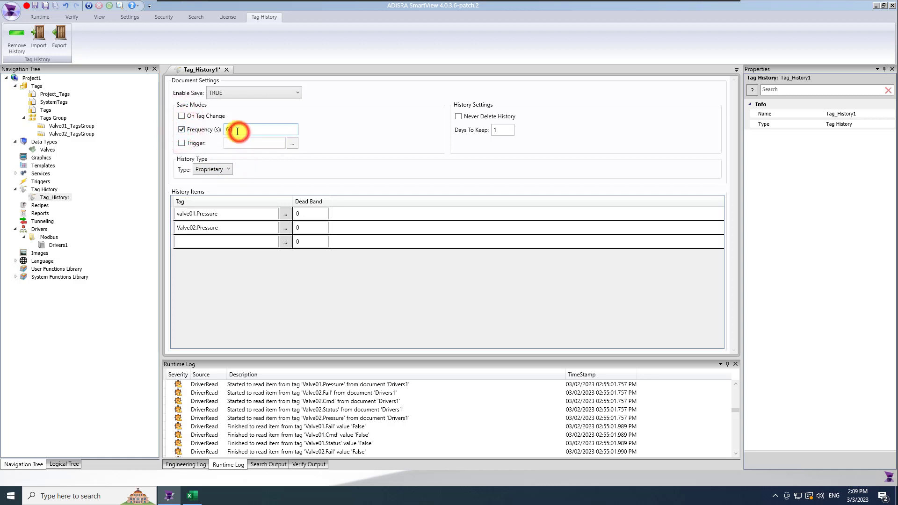
{"action": "type", "text": "2"}
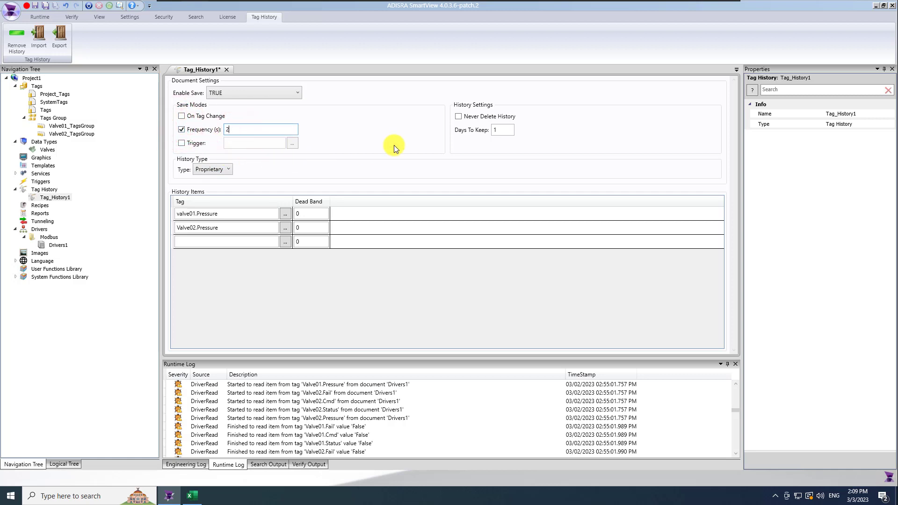
{"action": "left_click", "coordinate": [502, 130]}
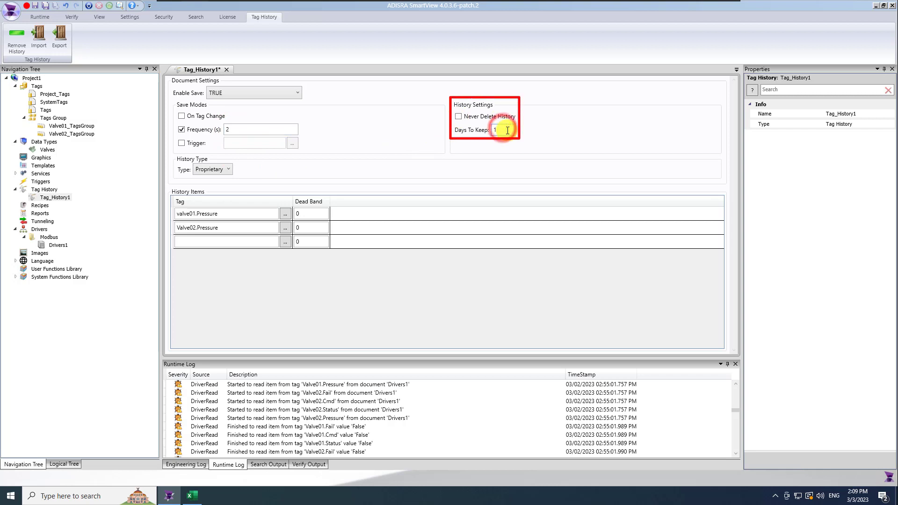
{"action": "left_click", "coordinate": [398, 147]}
{"action": "left_click", "coordinate": [45, 6]}
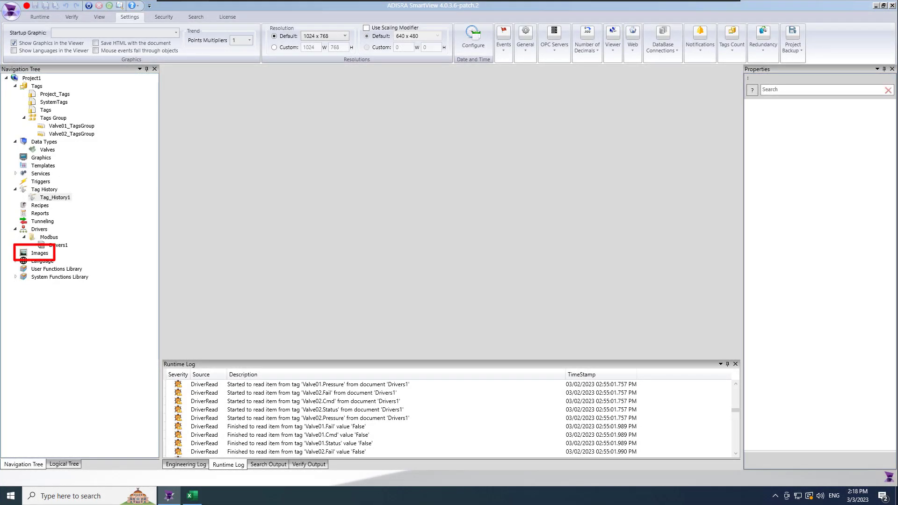
Insert the ADISRALogo image file from the Desktop into the project's Images document
{"action": "double_click", "coordinate": [40, 254]}
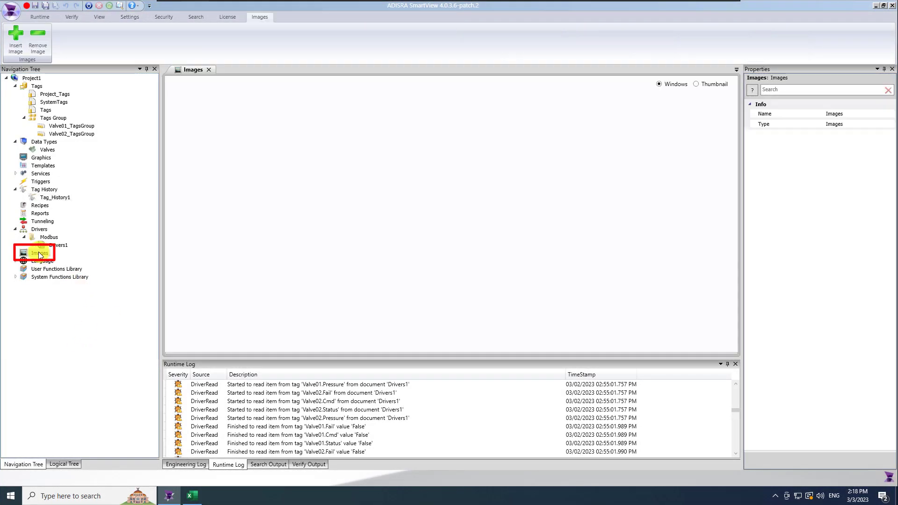
{"action": "left_click", "coordinate": [15, 44]}
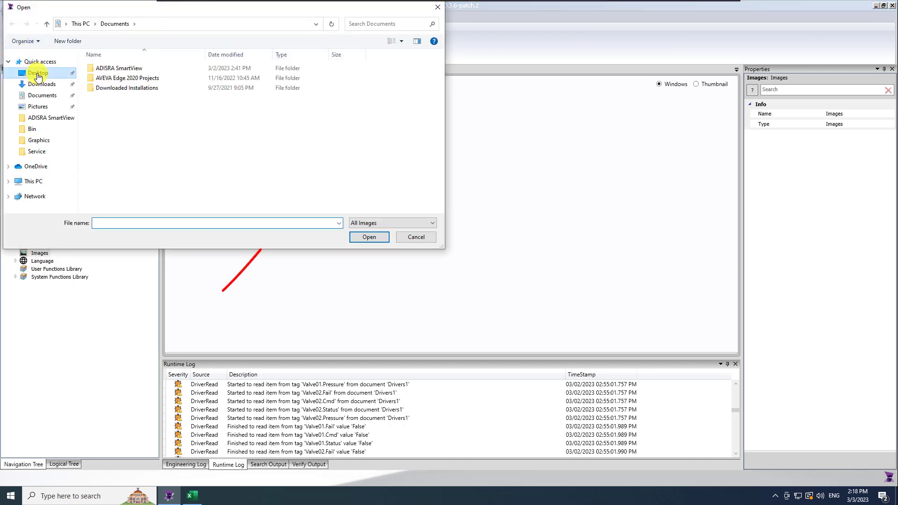
{"action": "left_click", "coordinate": [37, 75]}
{"action": "double_click", "coordinate": [100, 86]}
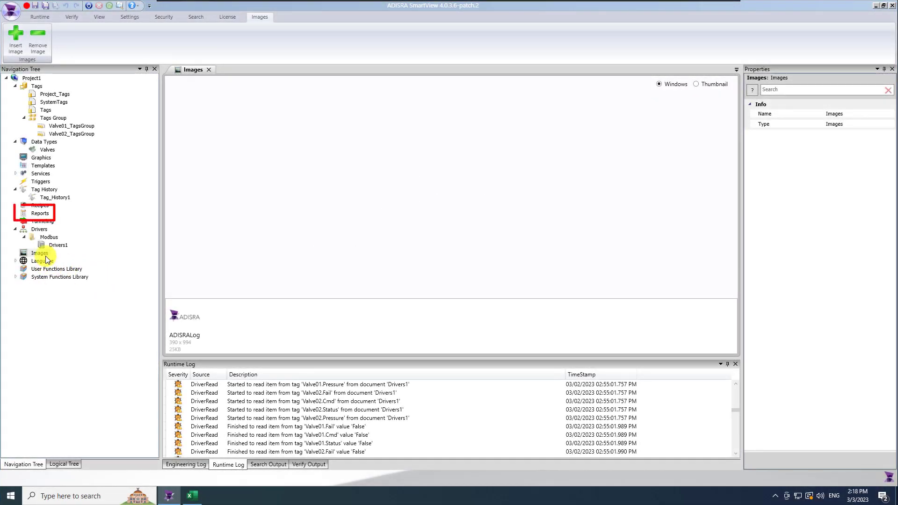
Create a new report saved as Reports1, keeping File as its output
{"action": "right_click", "coordinate": [47, 215]}
{"action": "left_click", "coordinate": [88, 222]}
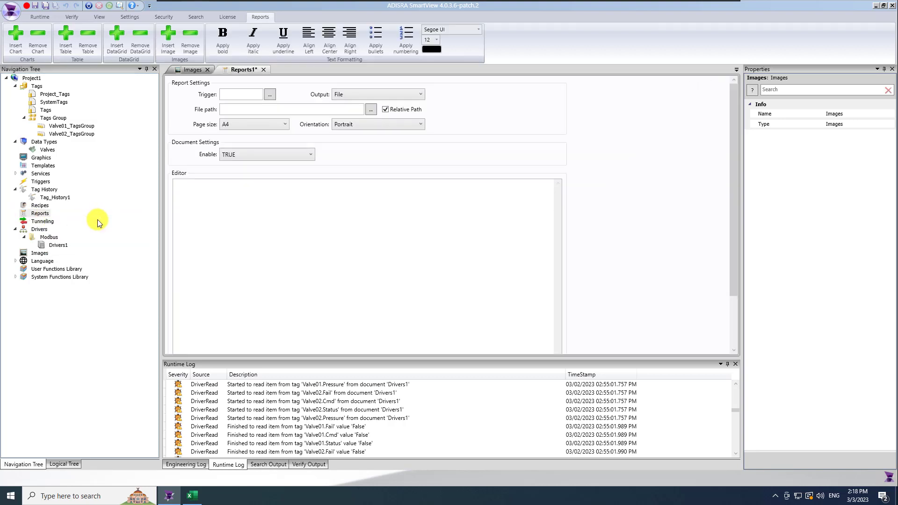
{"action": "left_click", "coordinate": [45, 6]}
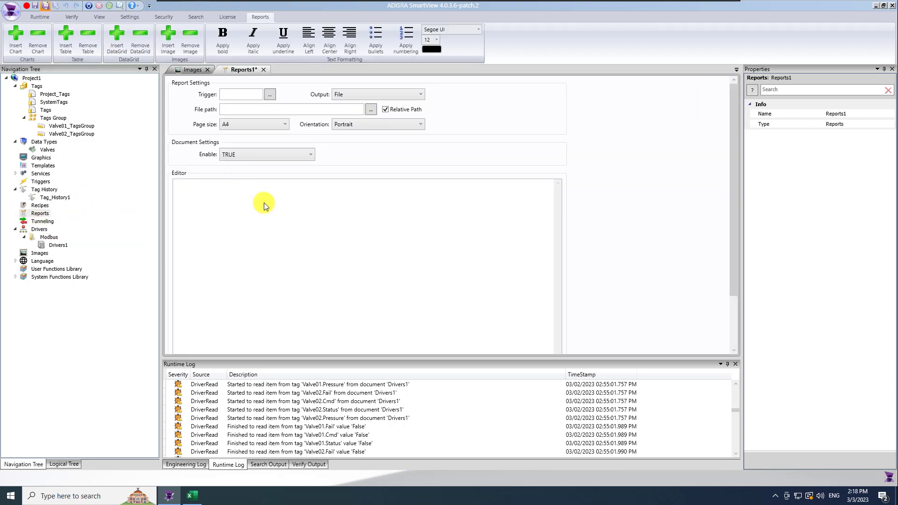
{"action": "left_click", "coordinate": [385, 241]}
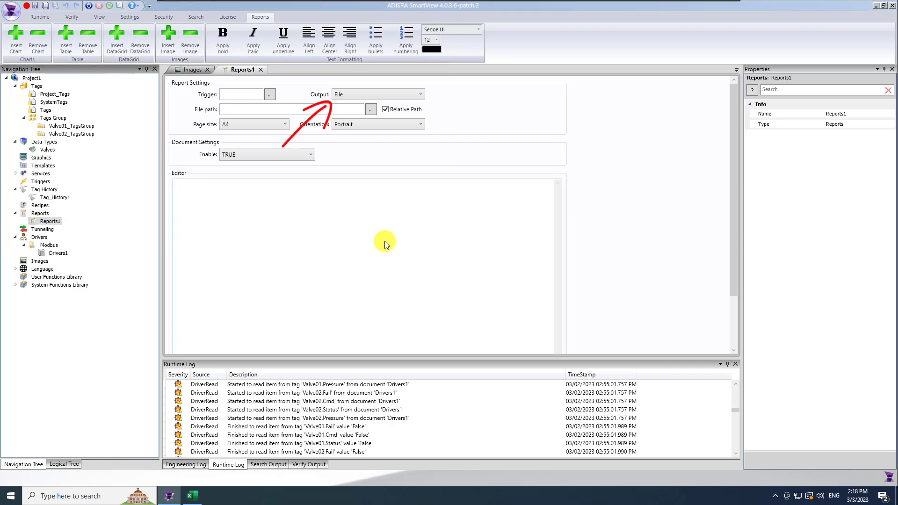
{"action": "left_click", "coordinate": [412, 95]}
{"action": "left_click", "coordinate": [412, 94]}
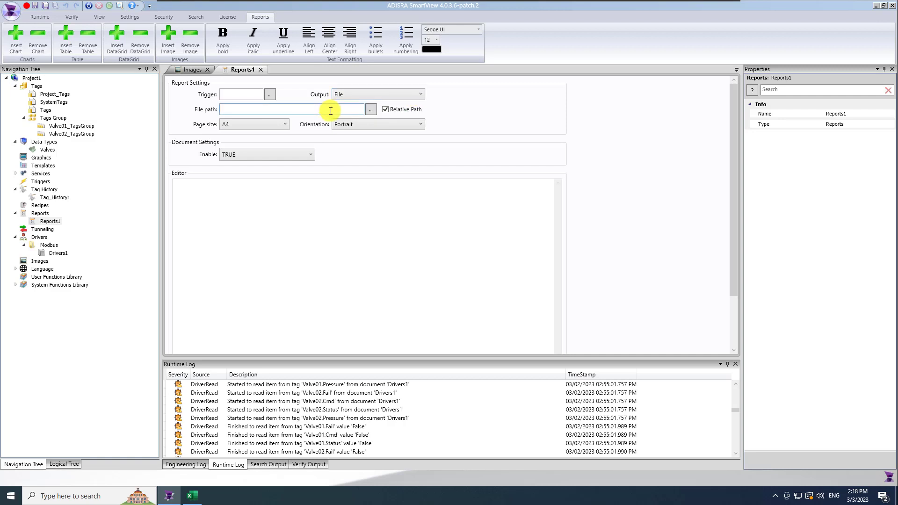
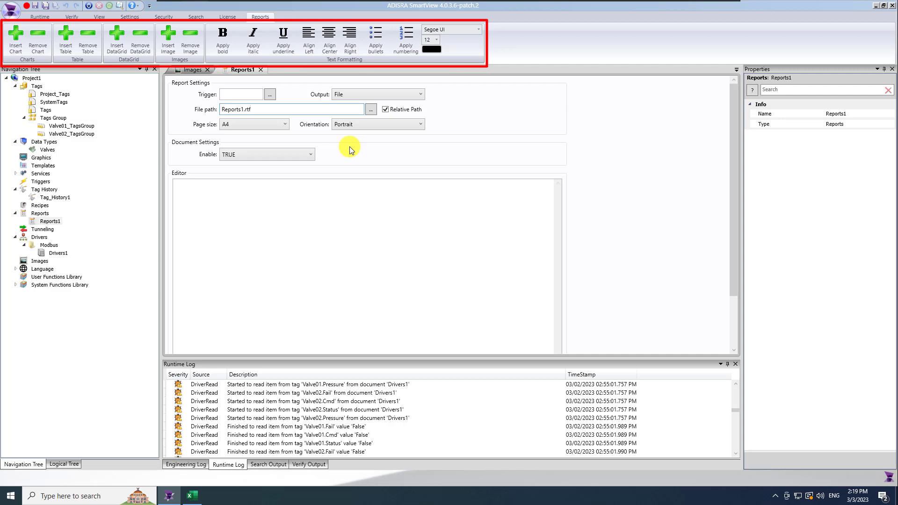
Insert the ADISRALogo image into Reports1, centre it, and resize it wider and shorter
{"action": "left_click", "coordinate": [354, 204]}
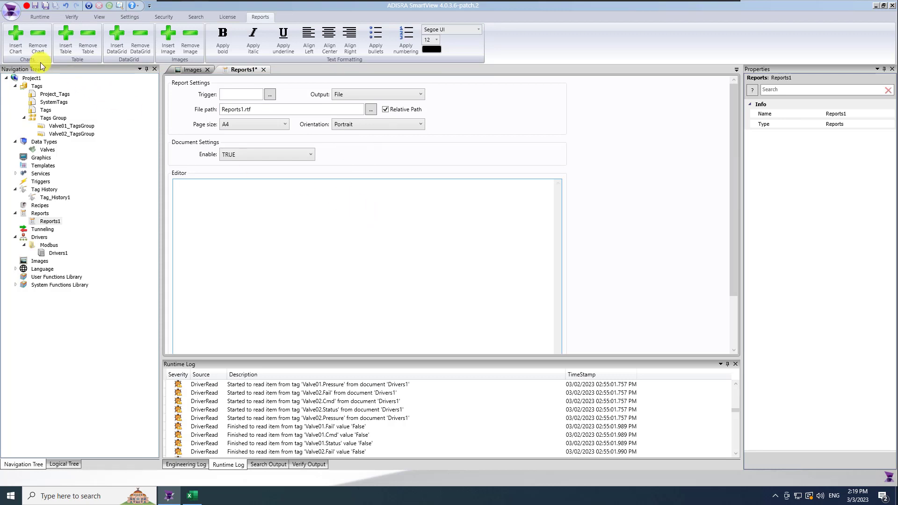
{"action": "left_click", "coordinate": [168, 37]}
{"action": "left_click", "coordinate": [337, 194]}
{"action": "left_click", "coordinate": [526, 321]}
{"action": "left_click", "coordinate": [205, 137]}
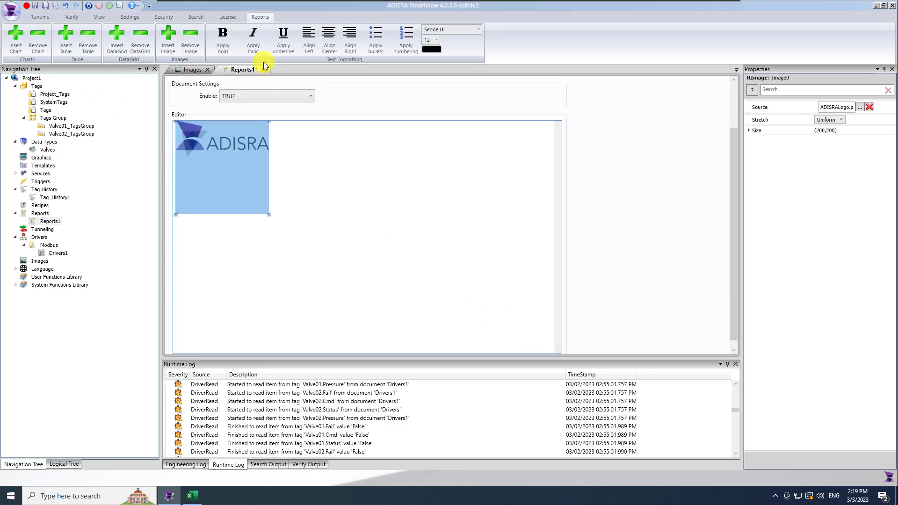
{"action": "left_click", "coordinate": [329, 34]}
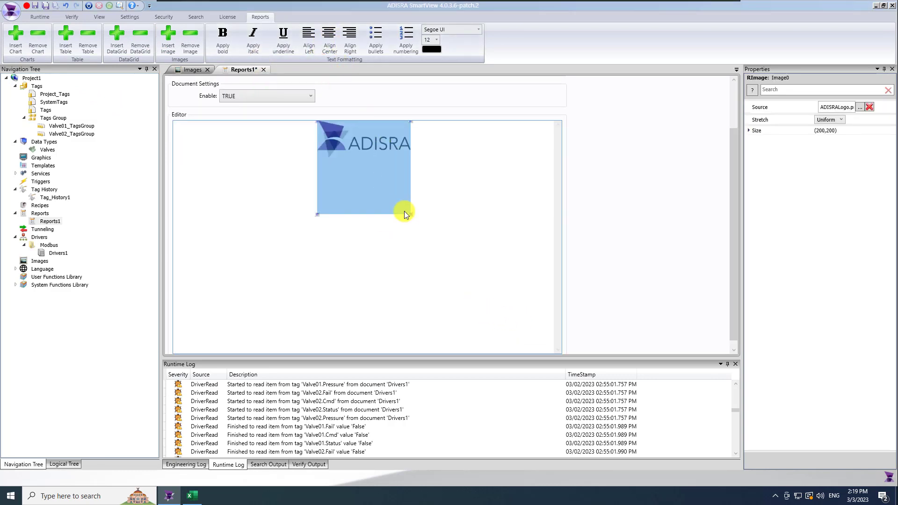
{"action": "left_click_drag", "start_coordinate": [410, 213], "coordinate": [440, 188]}
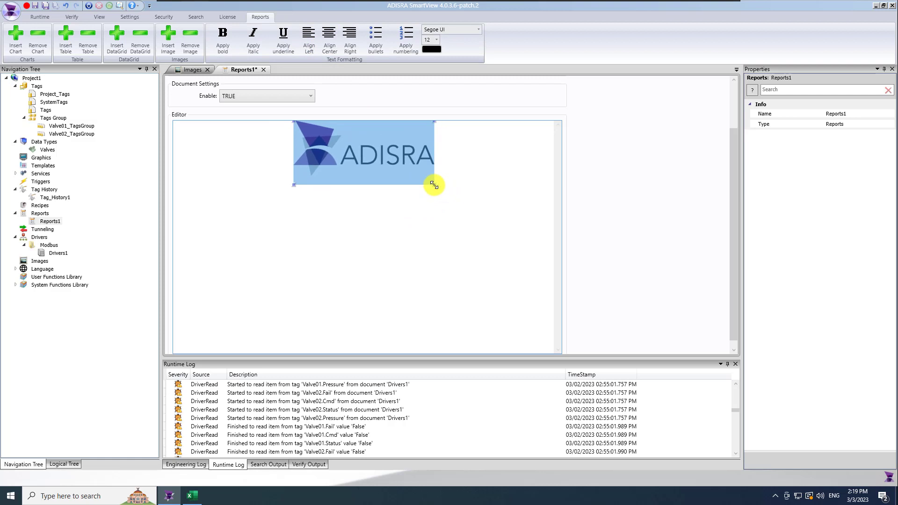
{"action": "left_click", "coordinate": [458, 181]}
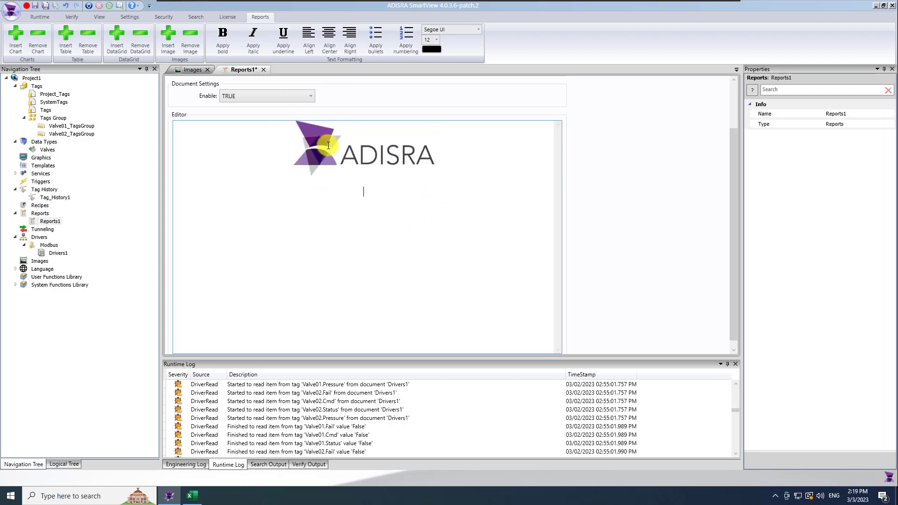
{"action": "type", "text": "Pressure "}
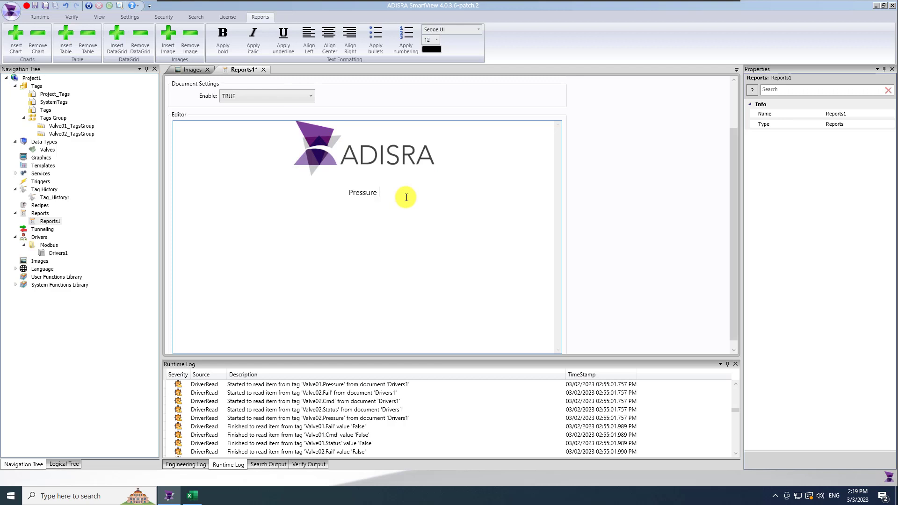
{"action": "type", "text": "Report"}
{"action": "left_click_drag", "start_coordinate": [392, 194], "coordinate": [333, 192]}
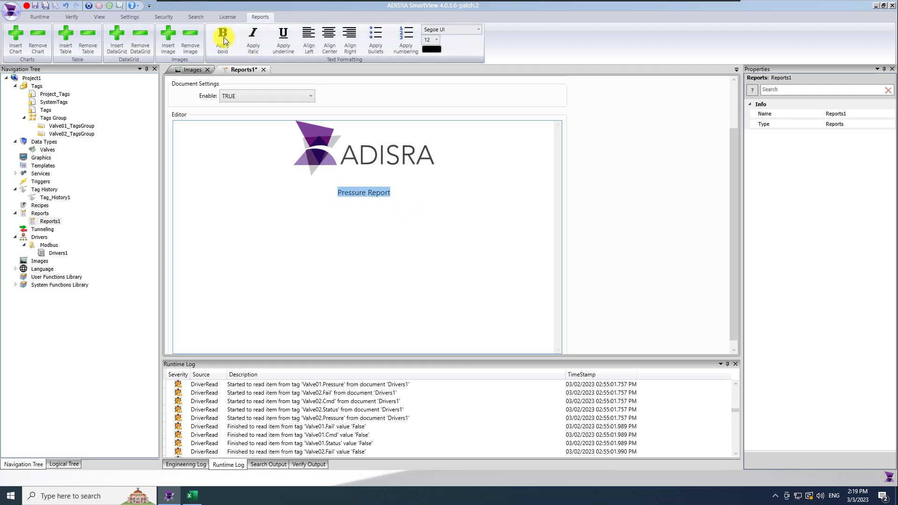
{"action": "left_click", "coordinate": [405, 195]}
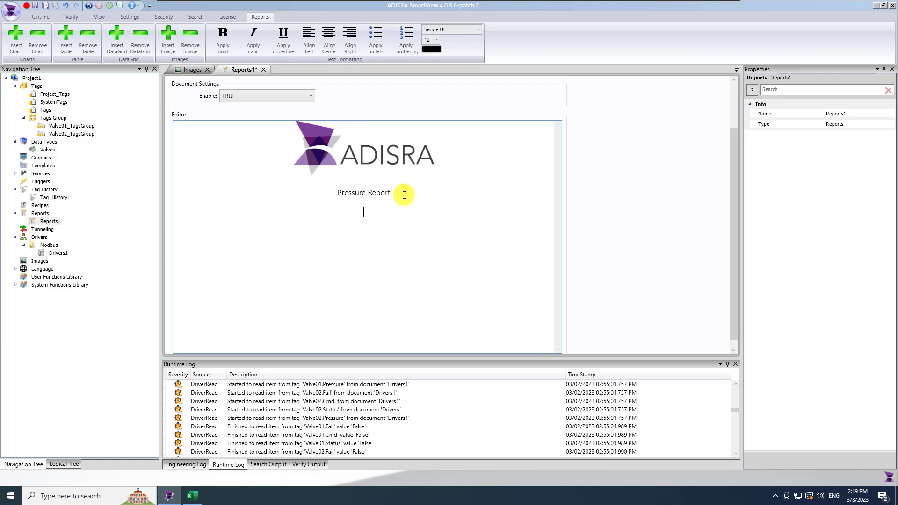
{"action": "type", "text": "Report generated in "}
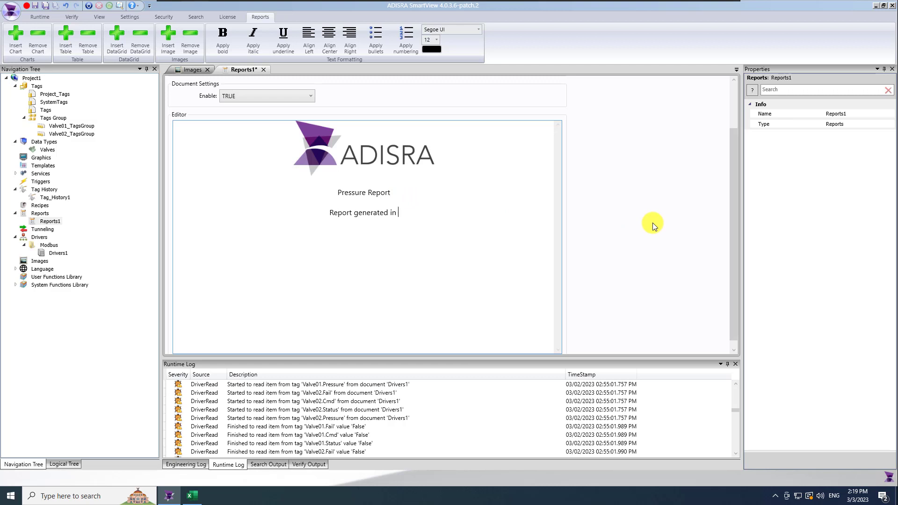
{"action": "type", "text": "@date"}
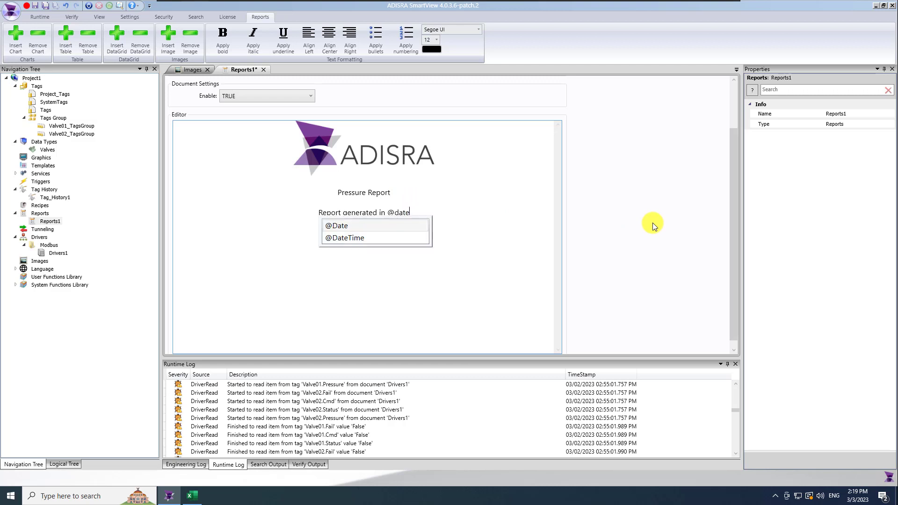
{"action": "left_click", "coordinate": [404, 239]}
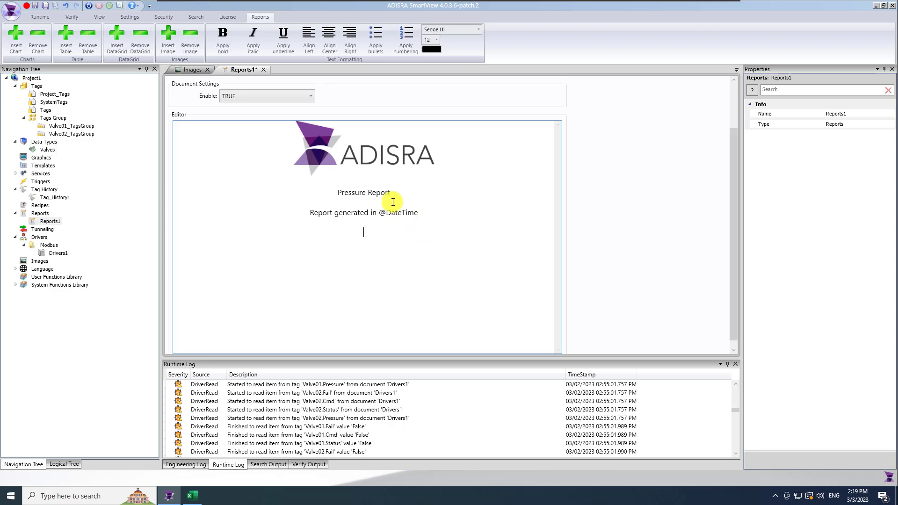
Make the Pressure Report heading bold at font size 26
{"action": "left_click_drag", "start_coordinate": [374, 192], "coordinate": [328, 190]}
{"action": "left_click", "coordinate": [223, 35]}
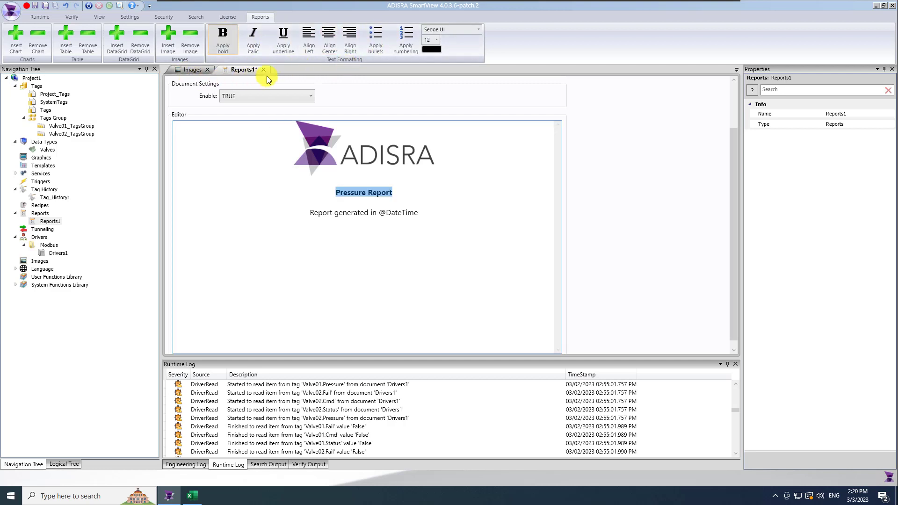
{"action": "left_click", "coordinate": [437, 41]}
{"action": "left_click", "coordinate": [427, 131]}
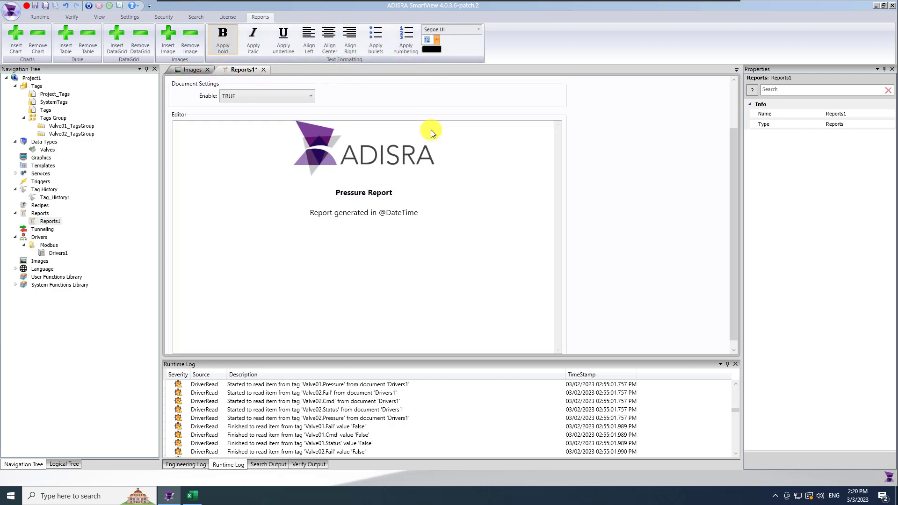
{"action": "left_click", "coordinate": [437, 41]}
{"action": "left_click", "coordinate": [428, 142]}
{"action": "left_click", "coordinate": [381, 246]}
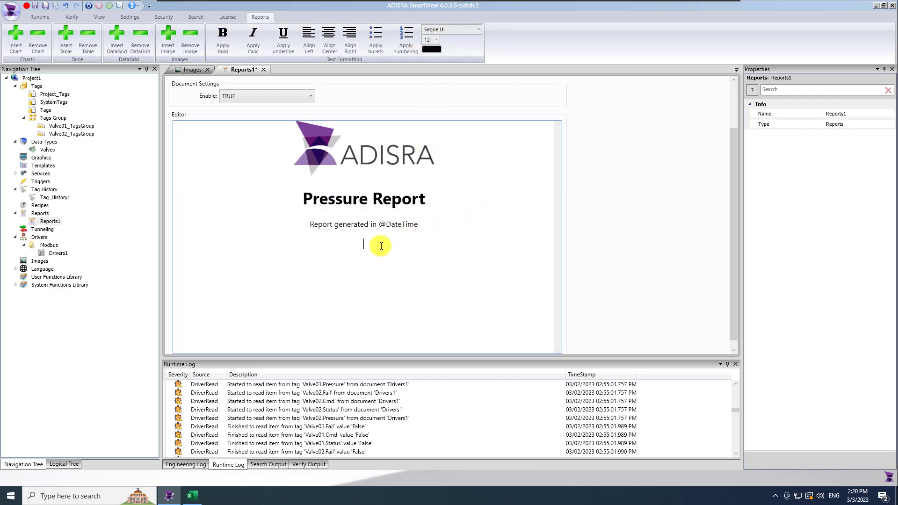
Insert a centre-aligned table and give it the bold title 'Pressure'
{"action": "left_click", "coordinate": [66, 46]}
{"action": "left_click", "coordinate": [241, 244]}
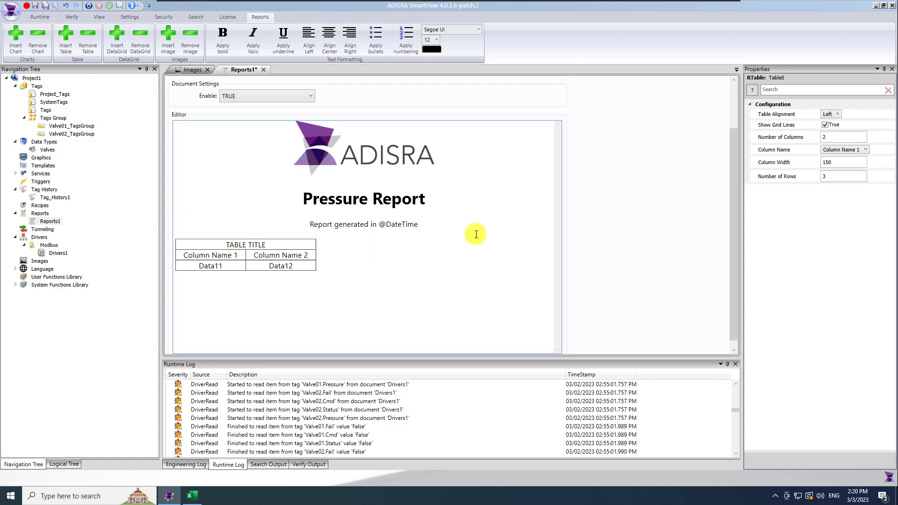
{"action": "left_click", "coordinate": [828, 114]}
{"action": "left_click", "coordinate": [834, 132]}
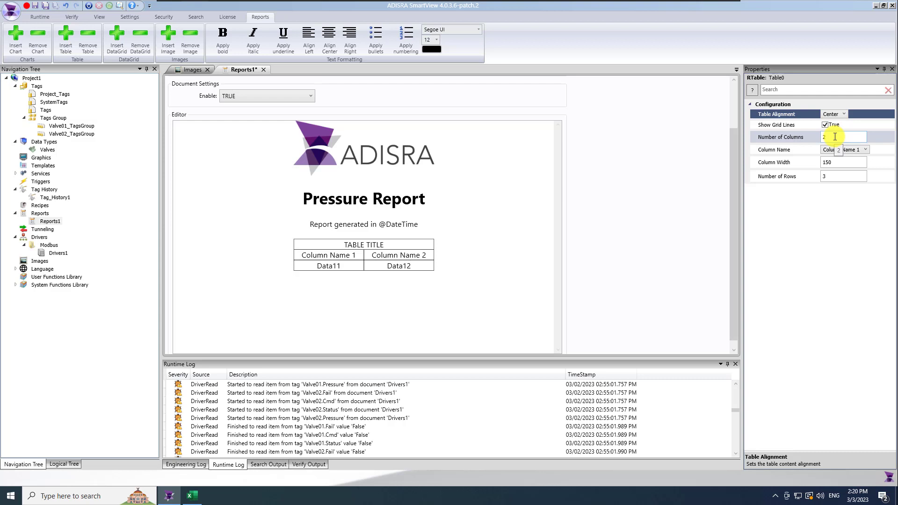
{"action": "left_click_drag", "start_coordinate": [381, 244], "coordinate": [342, 245]}
{"action": "type", "text": "Pressure"}
{"action": "double_click", "coordinate": [357, 243]}
{"action": "left_click", "coordinate": [223, 38]}
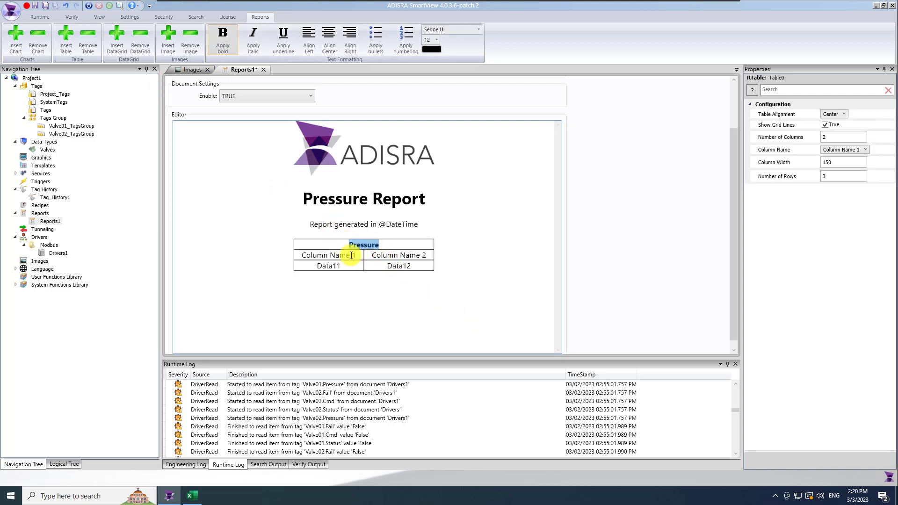
Label the table's column headers 'Valve 01' and 'Valve 02'
{"action": "left_click_drag", "start_coordinate": [358, 254], "coordinate": [299, 255]}
{"action": "type", "text": "Valve01"}
{"action": "key", "text": "BackSpace"}
{"action": "key", "text": "BackSpace"}
{"action": "type", "text": "01"}
{"action": "left_click_drag", "start_coordinate": [428, 255], "coordinate": [376, 251]}
{"action": "type", "text": "VAlve 02"}
{"action": "key", "text": "BackSpace"}
{"action": "key", "text": "BackSpace"}
{"action": "key", "text": "BackSpace"}
{"action": "key", "text": "BackSpace"}
{"action": "key", "text": "BackSpace"}
{"action": "key", "text": "BackSpace"}
{"action": "type", "text": "lve 02"}
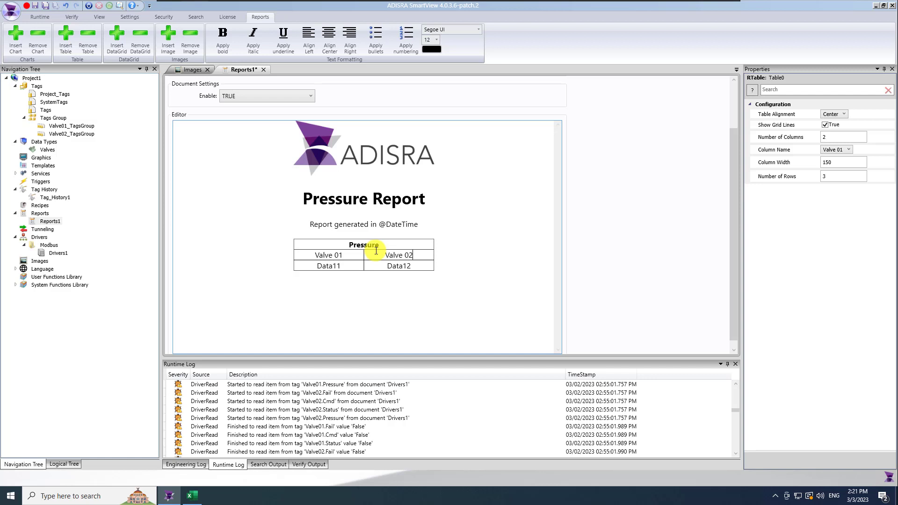
{"action": "double_click", "coordinate": [307, 266]}
{"action": "type", "text": "@Valve"}
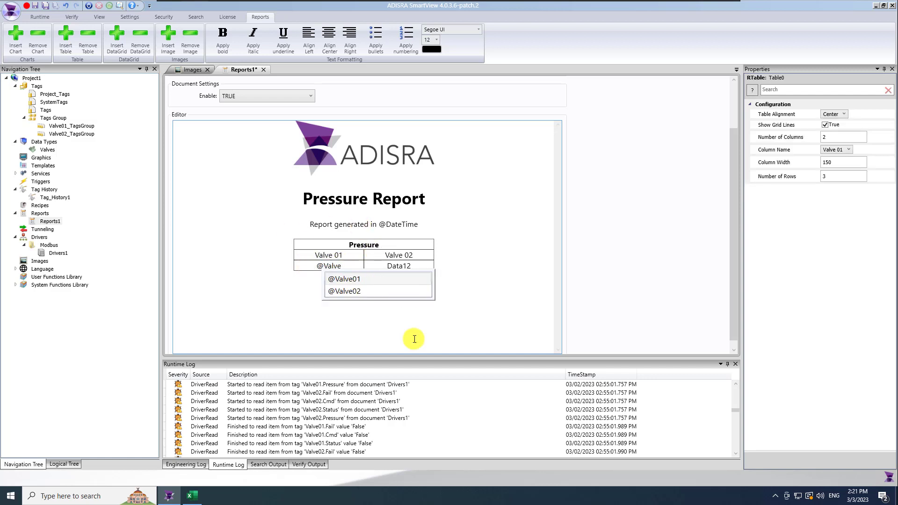
{"action": "type", "text": "01.P"}
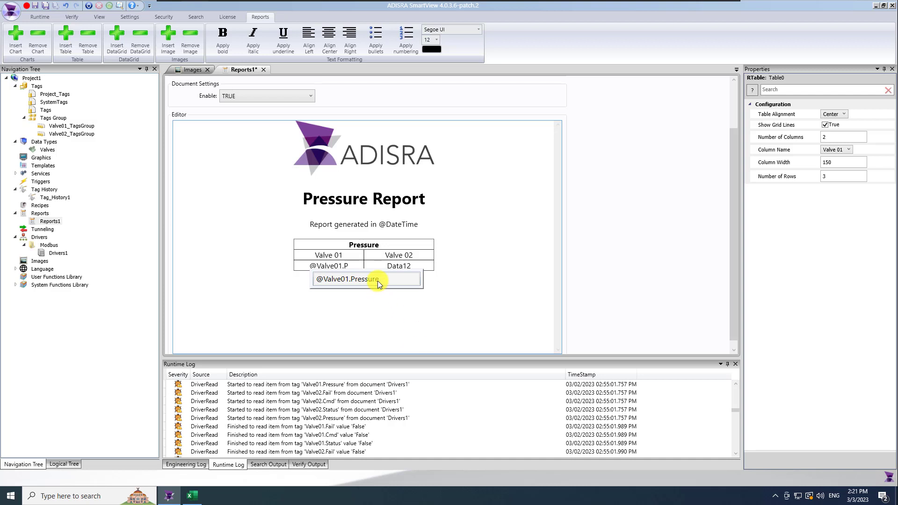
{"action": "left_click", "coordinate": [379, 280]}
{"action": "double_click", "coordinate": [402, 268]}
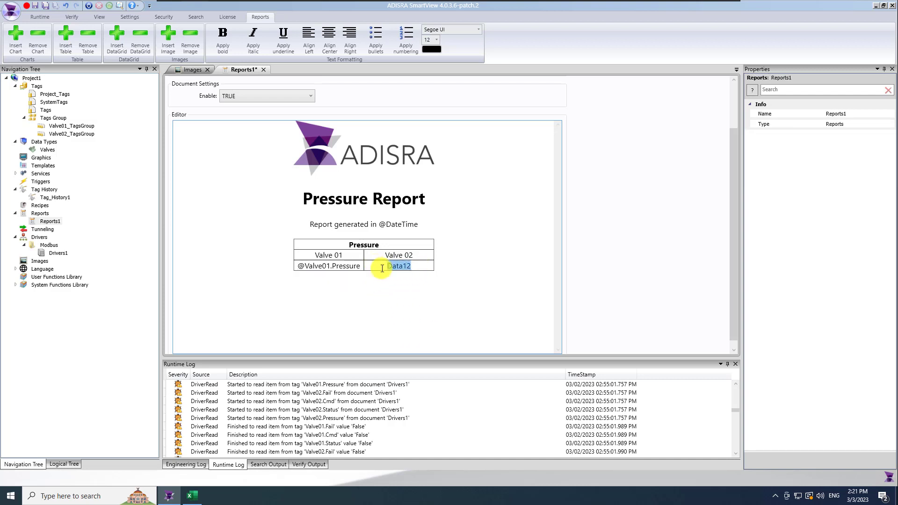
{"action": "type", "text": "@Valve02"}
{"action": "left_click", "coordinate": [418, 303]}
{"action": "left_click", "coordinate": [379, 226]}
{"action": "key", "text": "Return"}
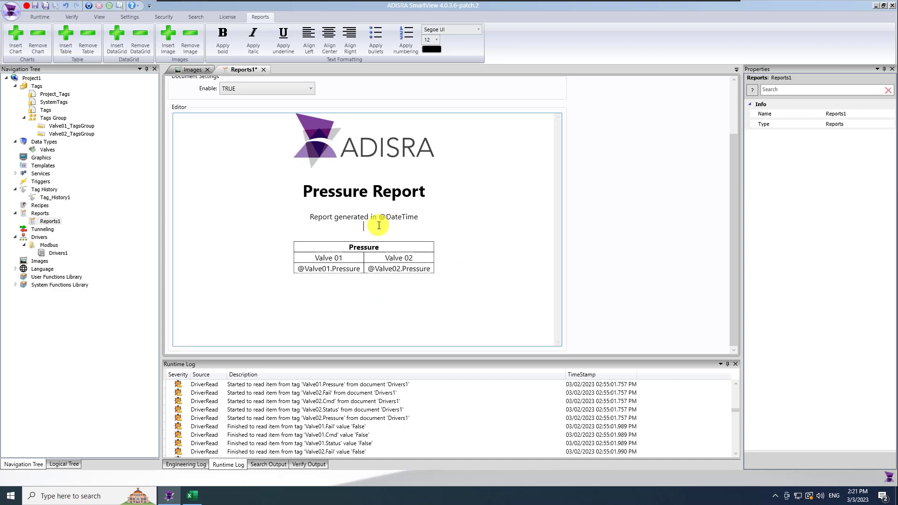
{"action": "key", "text": "Return"}
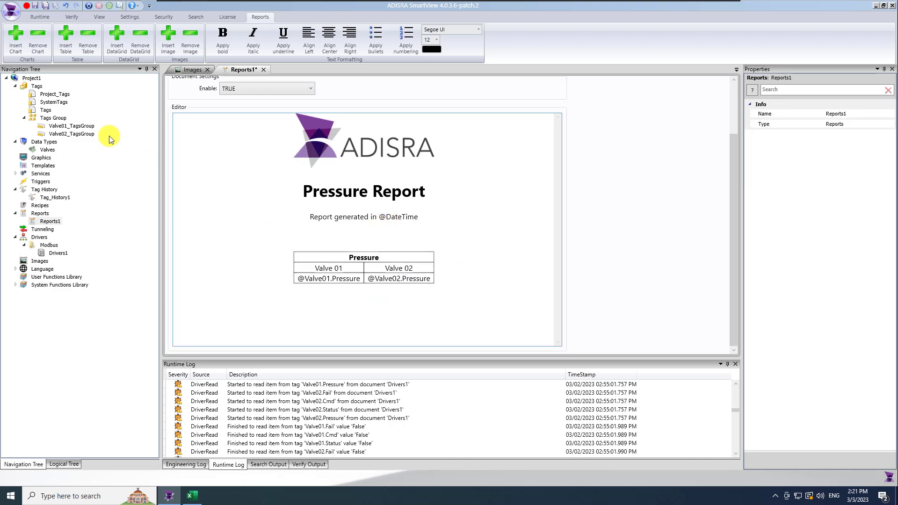
Insert a Pie chart above the table with series named Valve 01 and Valve 02
{"action": "left_click", "coordinate": [14, 46]}
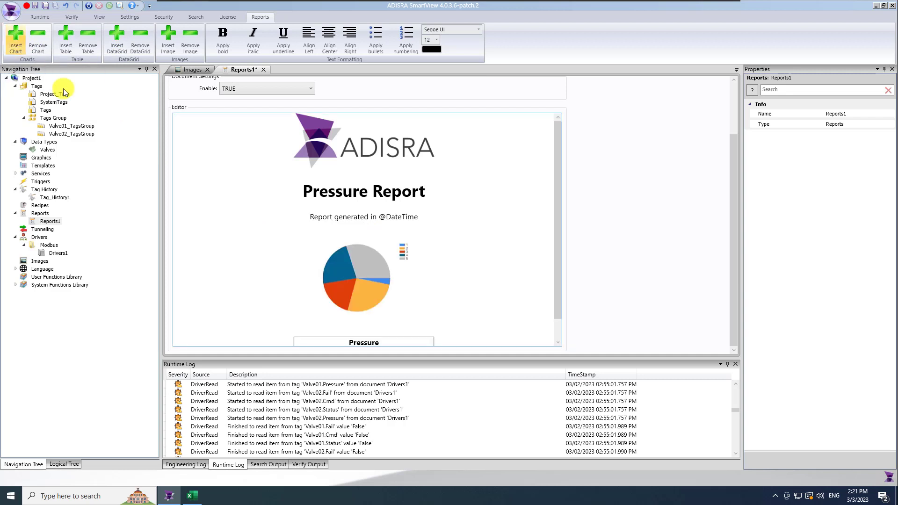
{"action": "scroll", "coordinate": [555, 276], "scroll_direction": "down", "scroll_amount": 2}
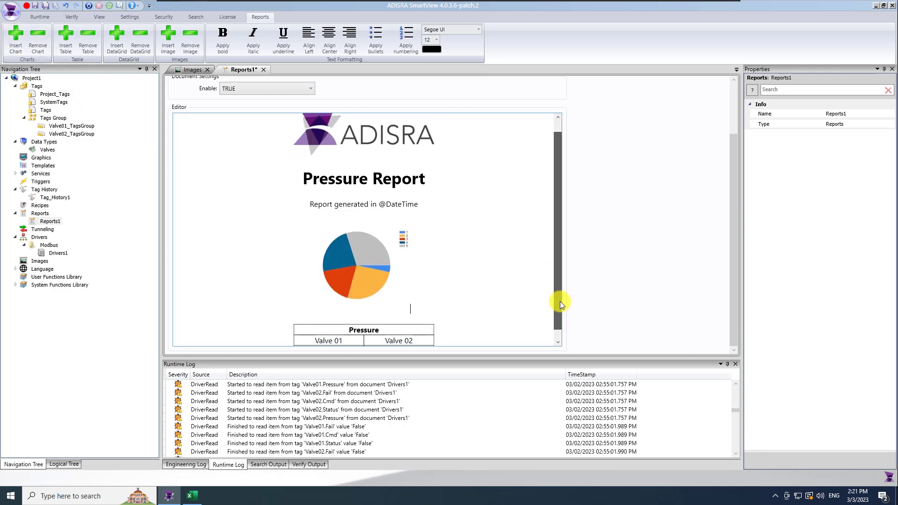
{"action": "left_click", "coordinate": [361, 264]}
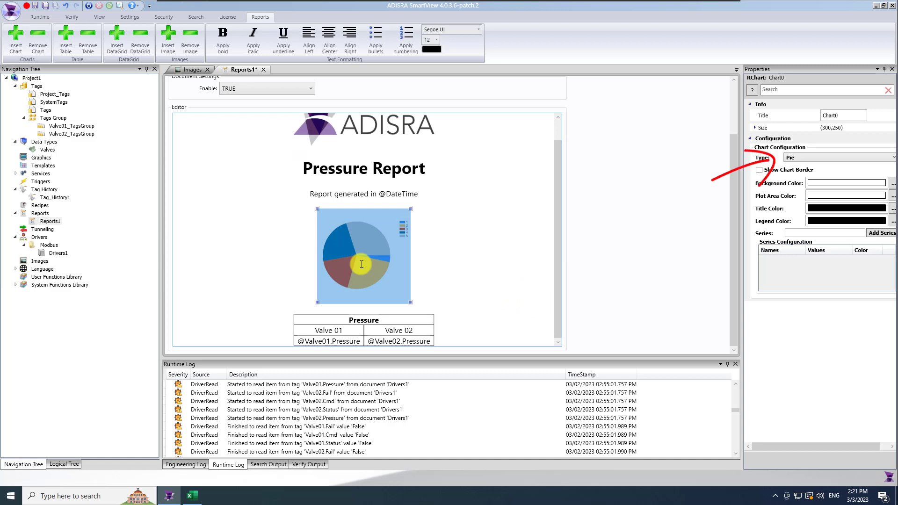
{"action": "left_click", "coordinate": [821, 158]}
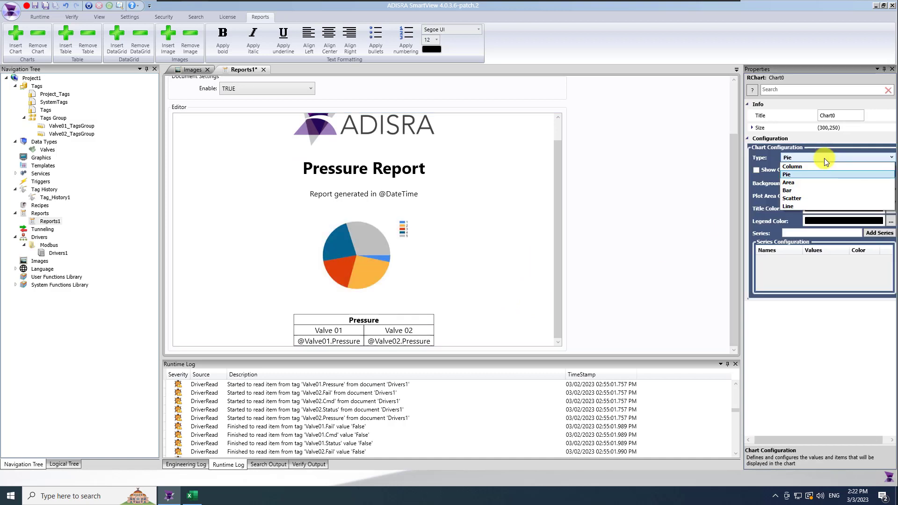
{"action": "left_click", "coordinate": [825, 158]}
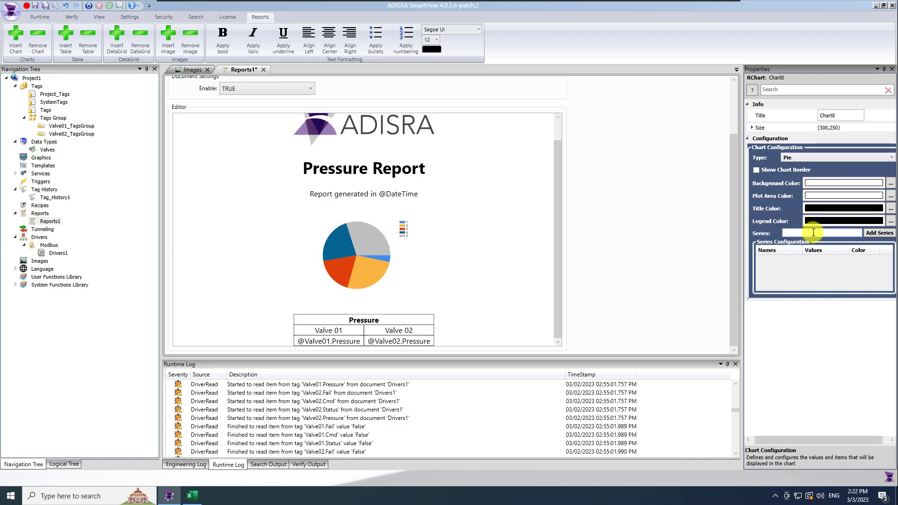
{"action": "type", "text": "Valve 01"}
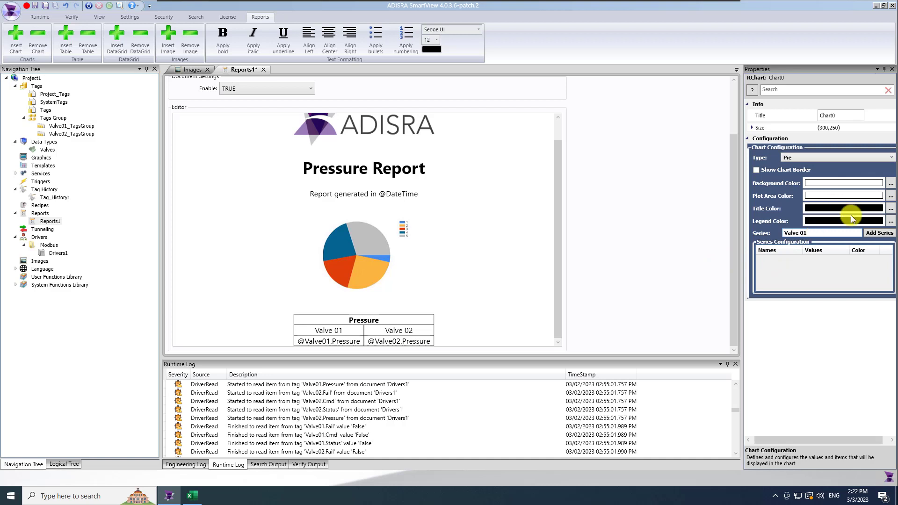
{"action": "left_click", "coordinate": [879, 234]}
{"action": "left_click", "coordinate": [825, 232]}
{"action": "type", "text": "Valve 02"}
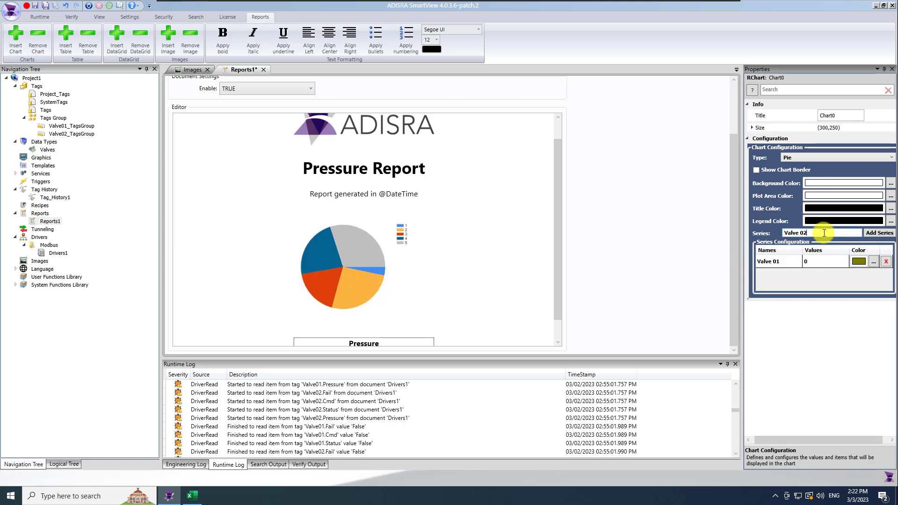
{"action": "left_click", "coordinate": [880, 234]}
{"action": "left_click", "coordinate": [813, 262]}
{"action": "type", "text": "@valve01.pressure"}
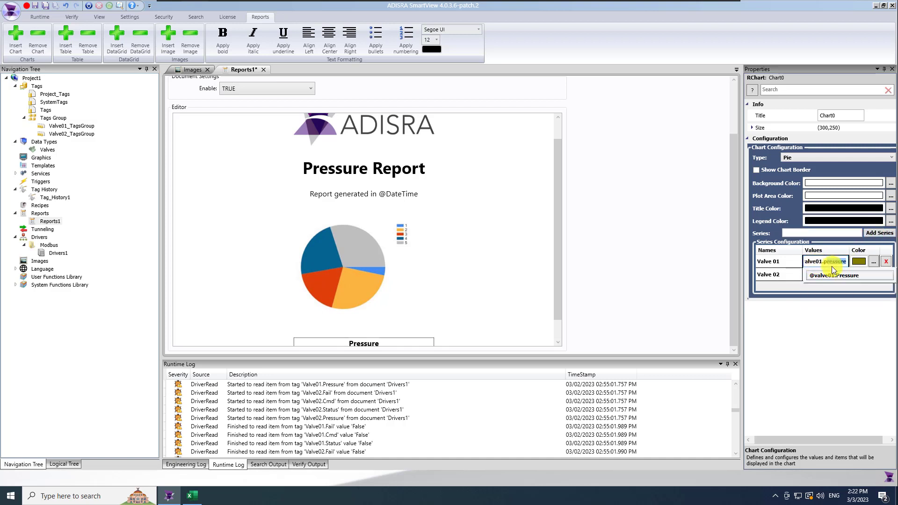
{"action": "left_click", "coordinate": [816, 276]}
{"action": "left_click", "coordinate": [816, 276]}
{"action": "type", "text": "Valve"}
{"action": "key", "text": "BackSpace"}
{"action": "key", "text": "BackSpace"}
{"action": "key", "text": "BackSpace"}
{"action": "key", "text": "BackSpace"}
{"action": "key", "text": "BackSpace"}
{"action": "type", "text": "@V"}
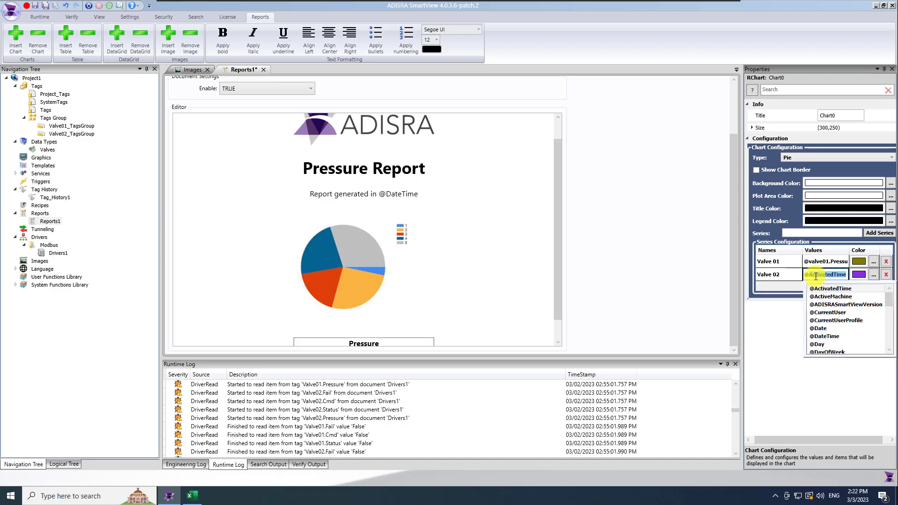
{"action": "type", "text": "alve02.Pressure"}
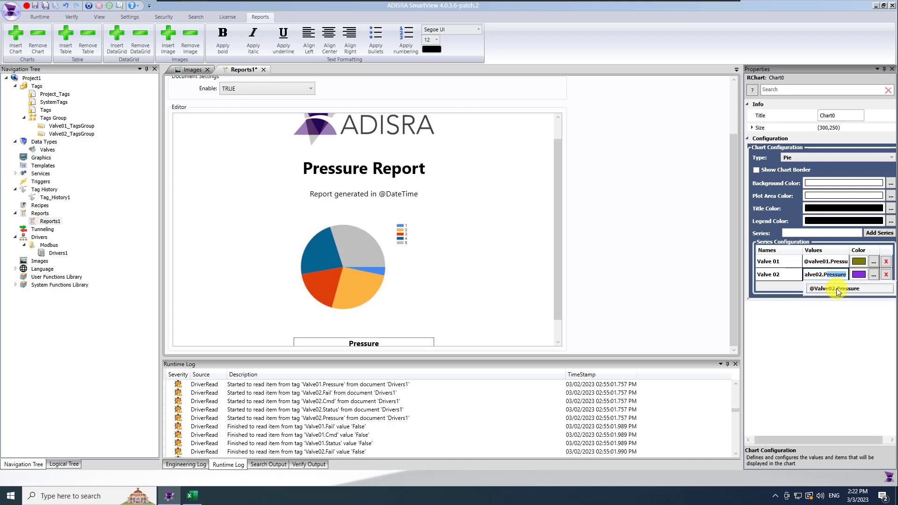
{"action": "left_click", "coordinate": [836, 289]}
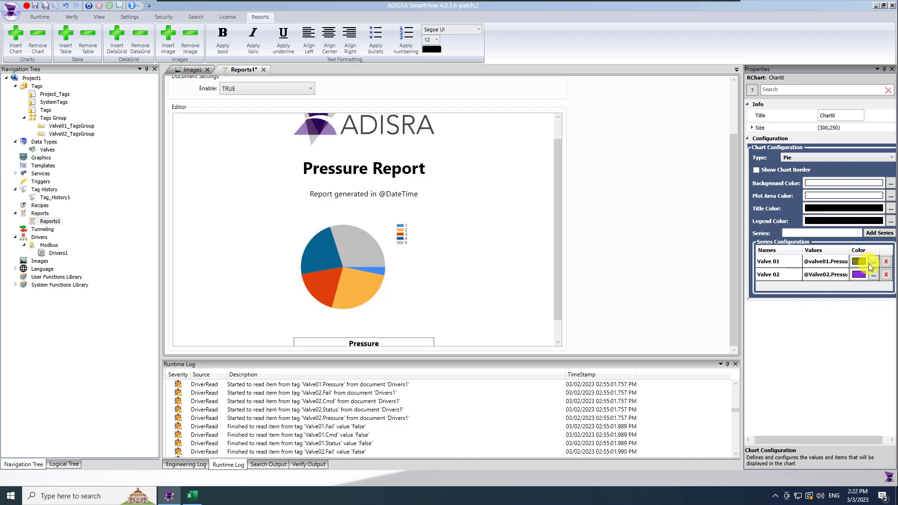
Set the Valve 01 series colour to red in the BrushDialog
{"action": "left_click", "coordinate": [873, 263]}
{"action": "left_click_drag", "start_coordinate": [426, 213], "coordinate": [424, 204]}
{"action": "left_click", "coordinate": [464, 299]}
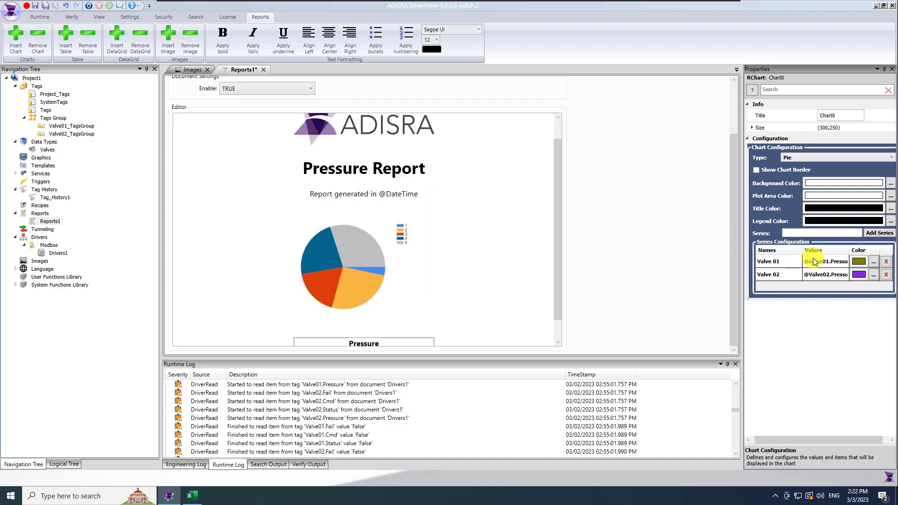
{"action": "left_click", "coordinate": [873, 276]}
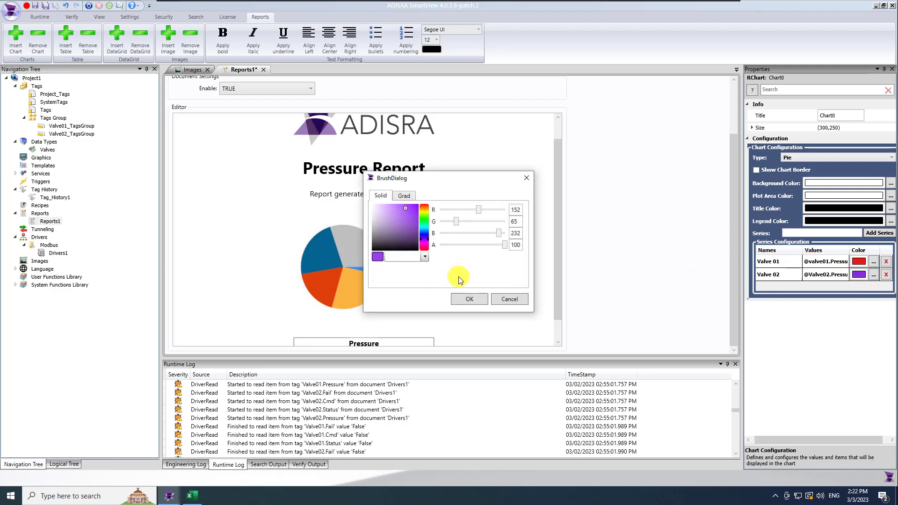
Accept the BrushDialog, leaving Valve 02's series colour purple
{"action": "left_click", "coordinate": [469, 299]}
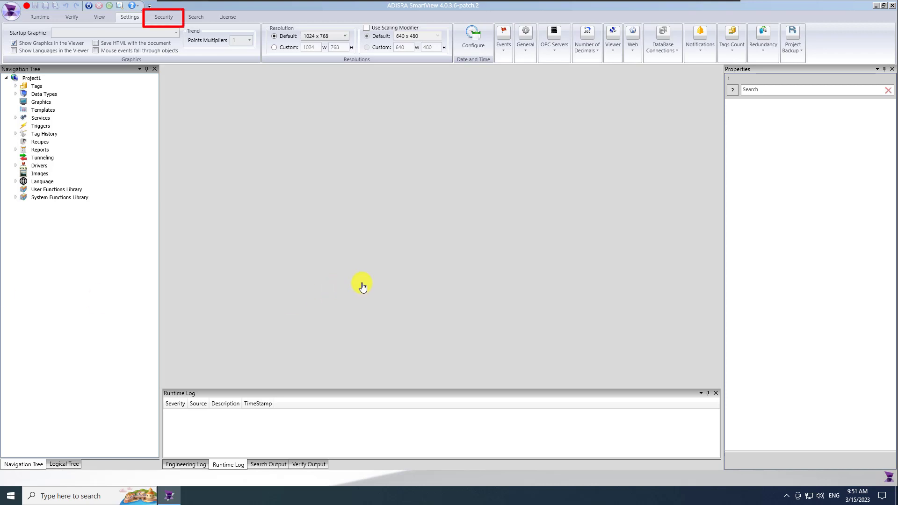
Choose Guest as the Security Initial User, then open the Users & Profiles manager
{"action": "left_click", "coordinate": [164, 17]}
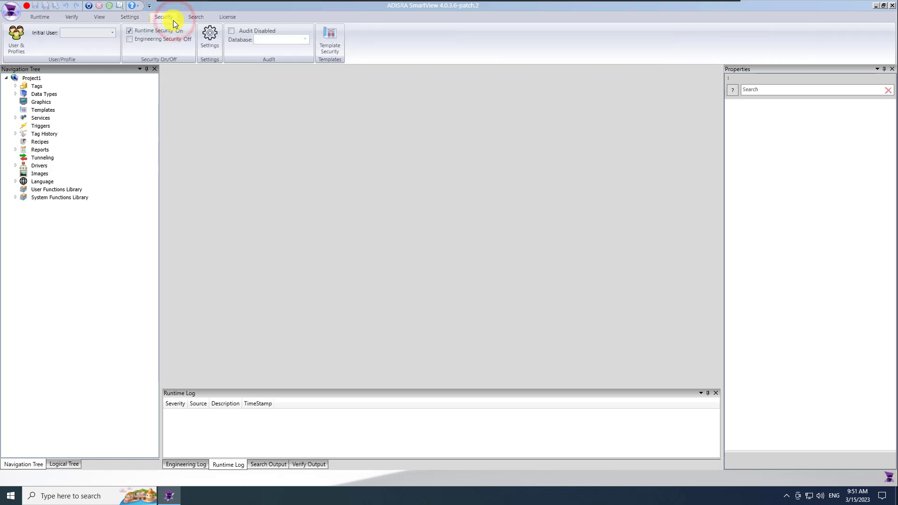
{"action": "left_click", "coordinate": [112, 34]}
{"action": "left_click", "coordinate": [91, 55]}
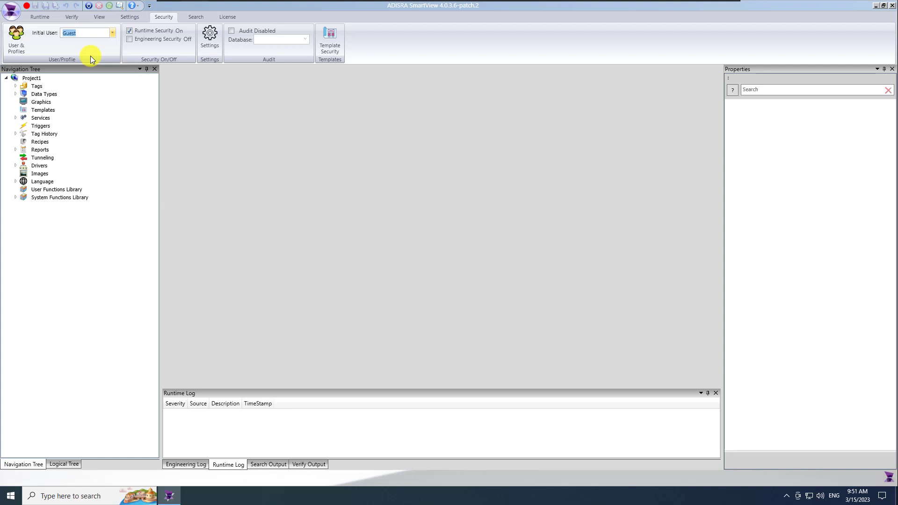
{"action": "left_click", "coordinate": [17, 41]}
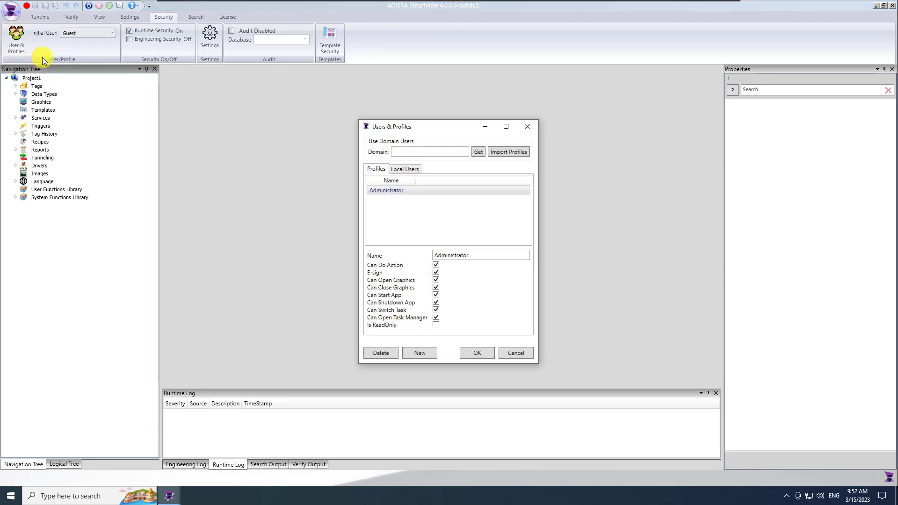
Create a new permission profile named Operator
{"action": "left_click", "coordinate": [419, 353]}
{"action": "double_click", "coordinate": [467, 255]}
{"action": "type", "text": "Operator"}
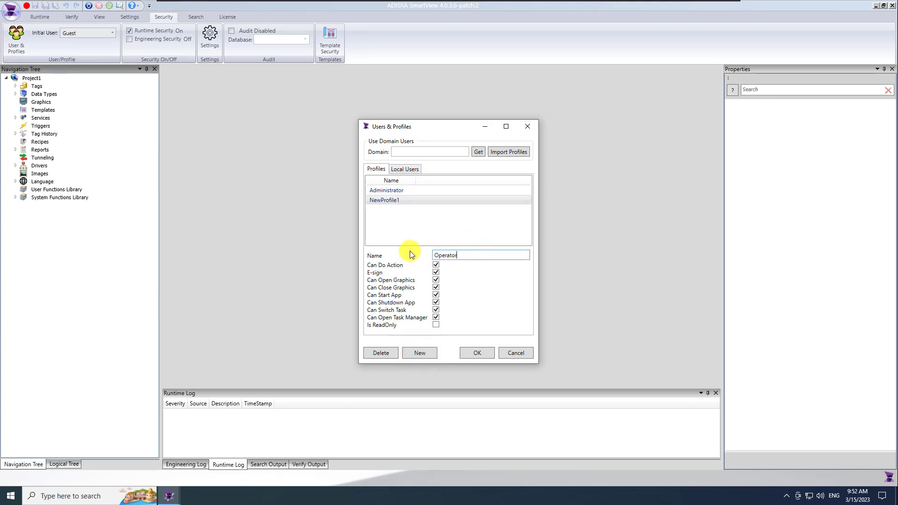
Add local user Operator1 with a password, login Operator1, and the Operator profile
{"action": "left_click", "coordinate": [411, 172]}
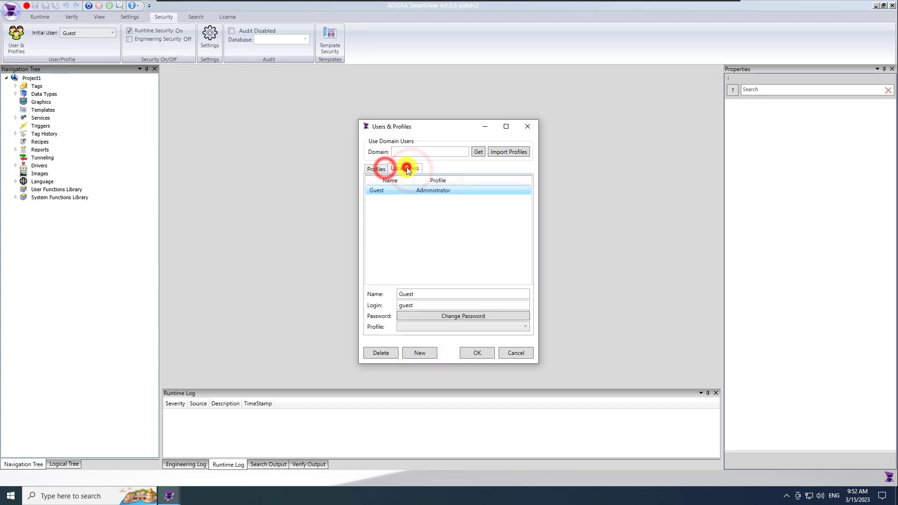
{"action": "left_click", "coordinate": [426, 353]}
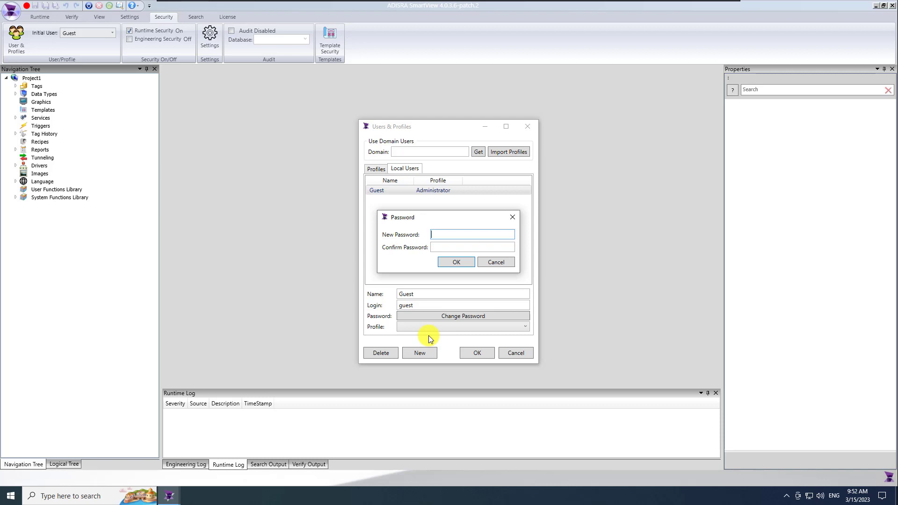
{"action": "type", "text": "123"}
{"action": "key", "text": "Tab"}
{"action": "type", "text": "123"}
{"action": "left_click", "coordinate": [453, 264]}
{"action": "double_click", "coordinate": [428, 294]}
{"action": "type", "text": "Operator"}
{"action": "key", "text": "Tab"}
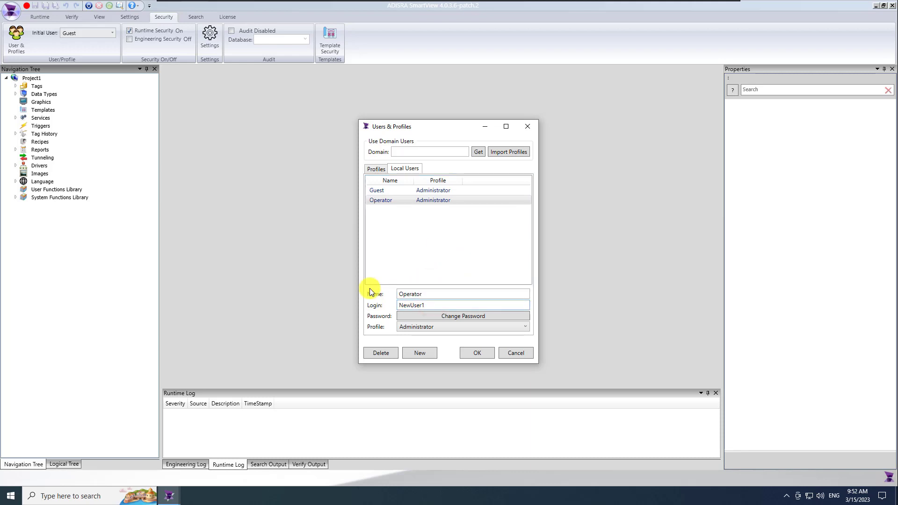
{"action": "key", "text": "shift+Right"}
{"action": "key", "text": "shift+Right"}
{"action": "key", "text": "shift+Right"}
{"action": "key", "text": "shift+Right"}
{"action": "key", "text": "shift+Right"}
{"action": "key", "text": "shift+Right"}
{"action": "key", "text": "shift+Right"}
{"action": "key", "text": "shift+Right"}
{"action": "type", "text": "Operator"}
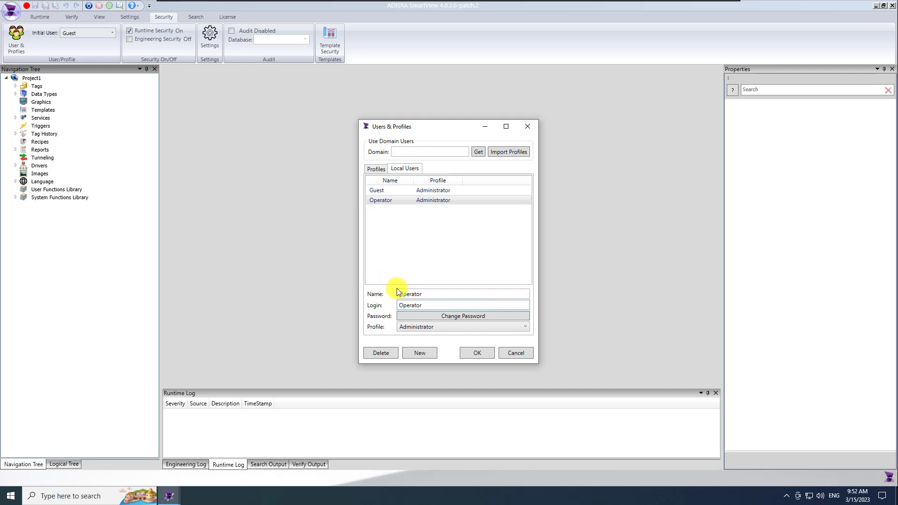
{"action": "left_click", "coordinate": [435, 326]}
{"action": "left_click", "coordinate": [429, 347]}
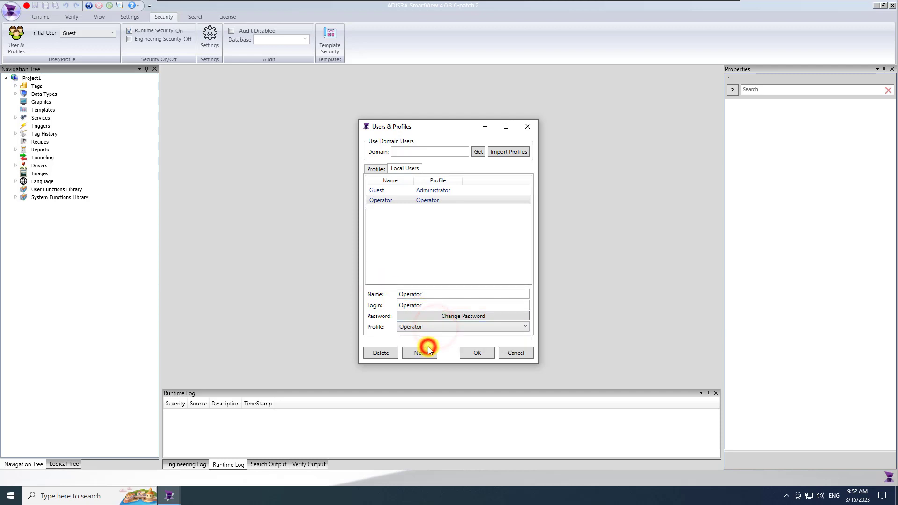
{"action": "left_click", "coordinate": [424, 294]}
{"action": "type", "text": "1"}
{"action": "left_click", "coordinate": [427, 304]}
{"action": "type", "text": "1"}
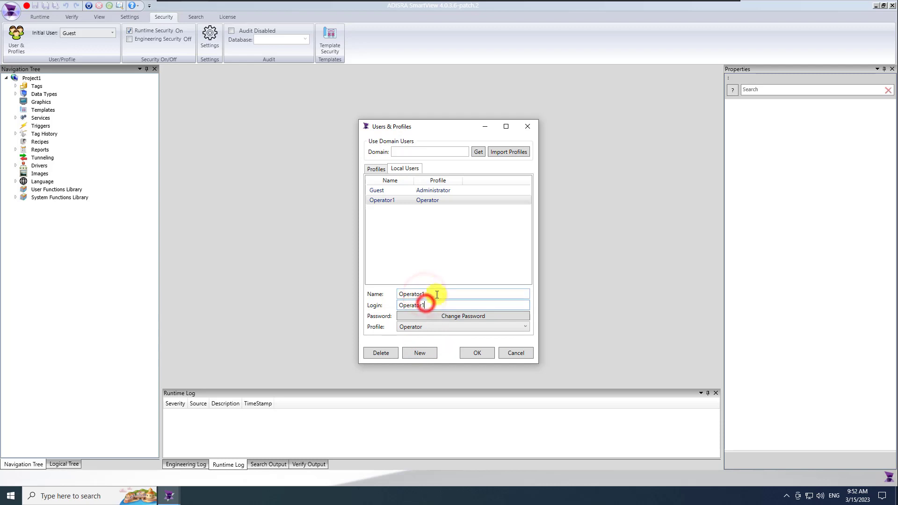
Add local user Operator2 with a password, login Operator2, and the Operator profile
{"action": "left_click", "coordinate": [417, 316]}
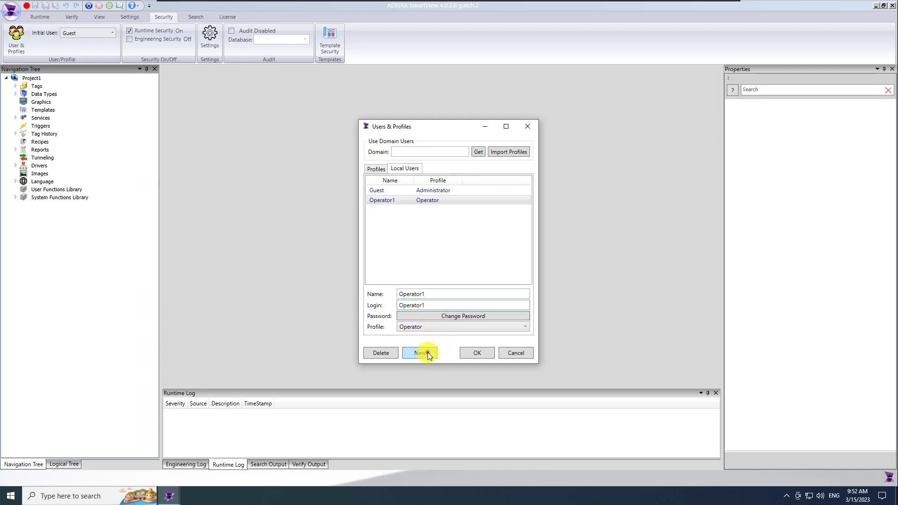
{"action": "type", "text": "123"}
{"action": "left_click", "coordinate": [454, 250]}
{"action": "type", "text": "123"}
{"action": "left_click", "coordinate": [449, 235]}
{"action": "left_click", "coordinate": [457, 263]}
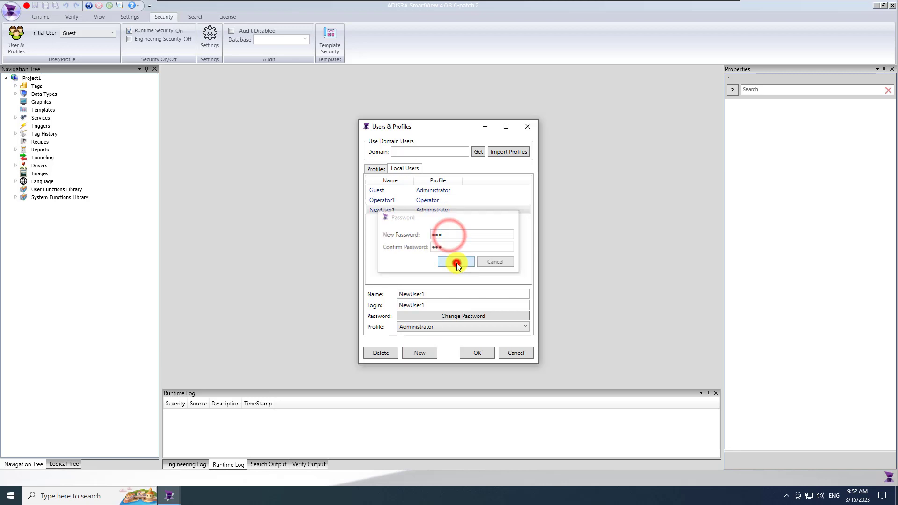
{"action": "left_click", "coordinate": [435, 326]}
{"action": "left_click", "coordinate": [423, 346]}
{"action": "double_click", "coordinate": [431, 294]}
{"action": "type", "text": "Operator2"}
{"action": "key", "text": "Tab"}
{"action": "type", "text": "Operator2"}
{"action": "key", "text": "shift+Right"}
{"action": "key", "text": "shift+Right"}
{"action": "key", "text": "shift+Right"}
{"action": "key", "text": "shift+Right"}
{"action": "key", "text": "shift+Right"}
{"action": "key", "text": "shift+Right"}
{"action": "key", "text": "shift+Right"}
{"action": "key", "text": "shift+Right"}
{"action": "key", "text": "Delete"}
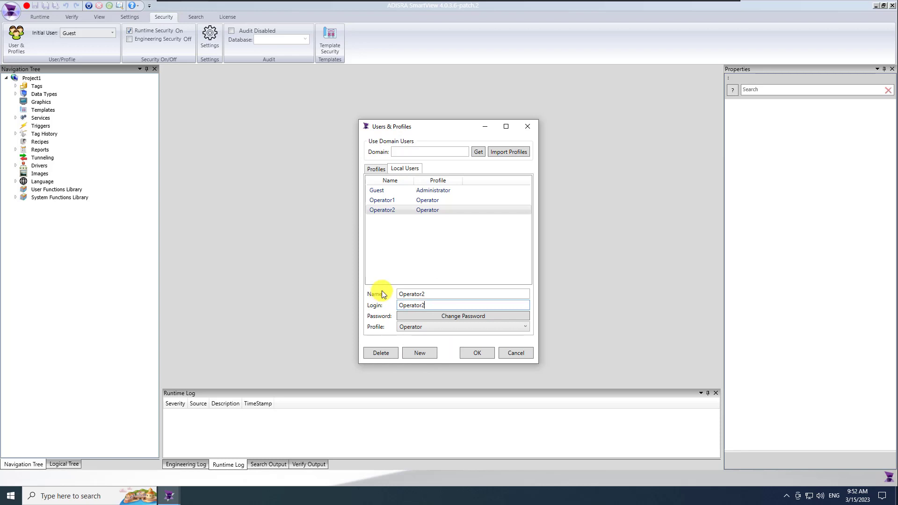
Uncheck Can Switch Task, Can Open Task Manager and E-sign for Operator, then save
{"action": "left_click", "coordinate": [374, 172]}
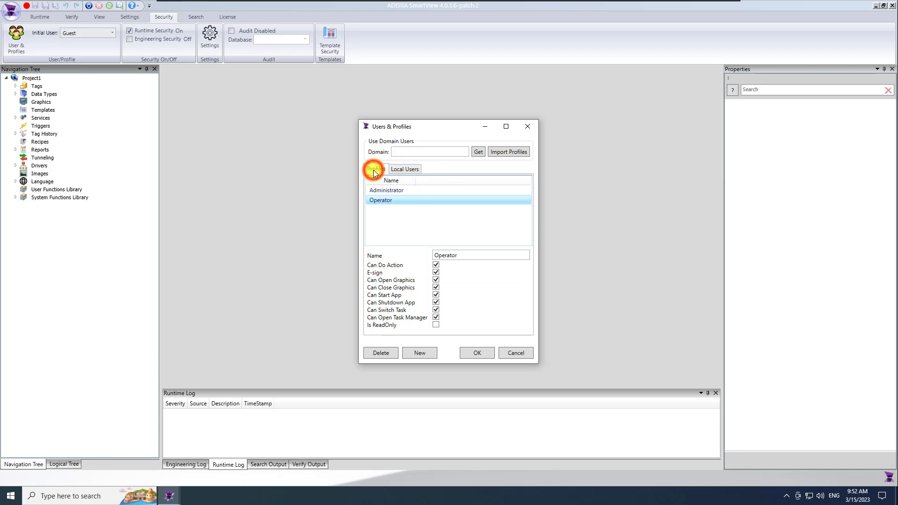
{"action": "left_click", "coordinate": [387, 202]}
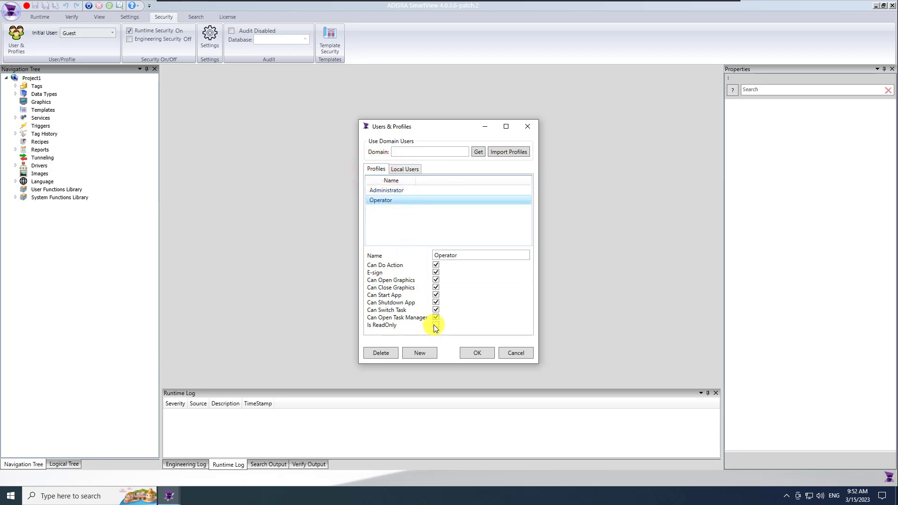
{"action": "left_click", "coordinate": [436, 311]}
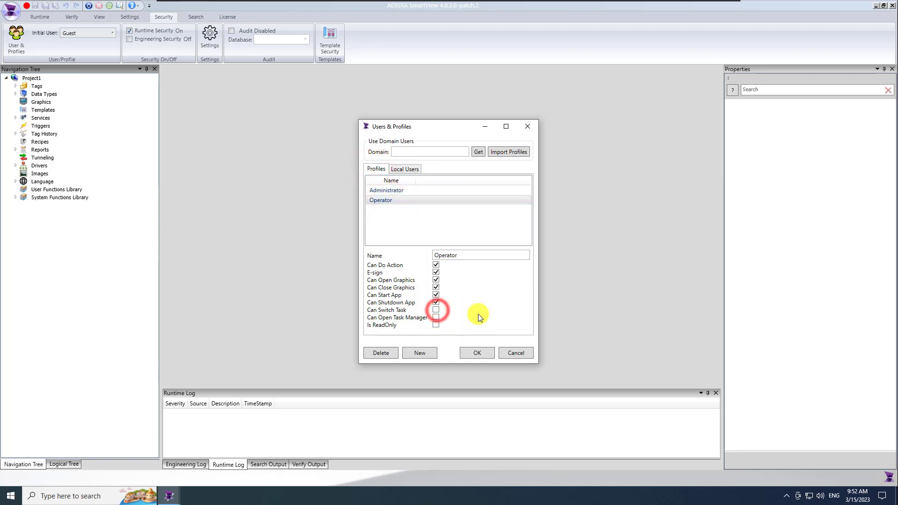
{"action": "left_click", "coordinate": [436, 273]}
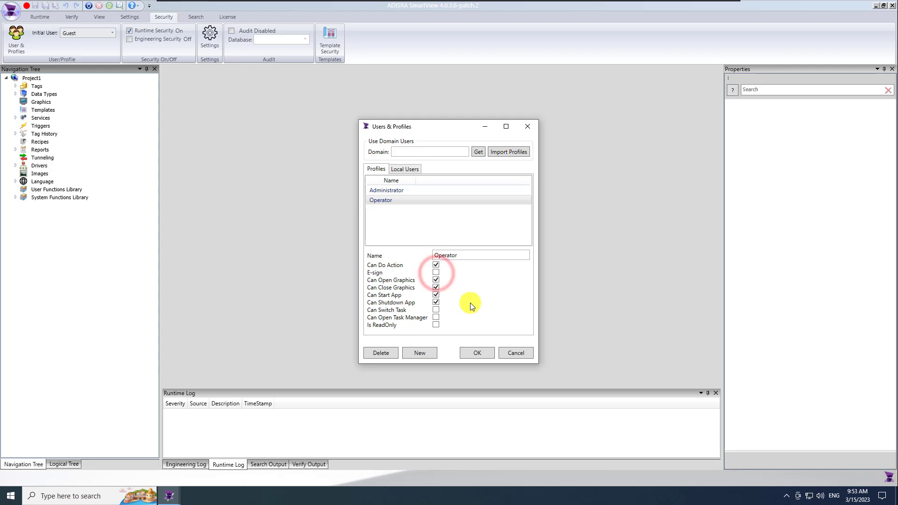
{"action": "left_click", "coordinate": [477, 353]}
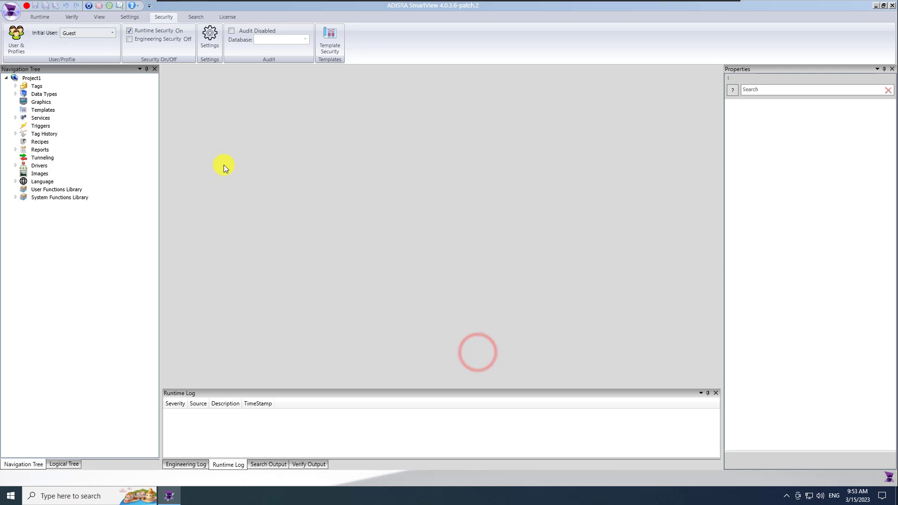
In Security Settings, enable 'Logoff after' with 10 idle minutes and confirm
{"action": "left_click", "coordinate": [211, 36]}
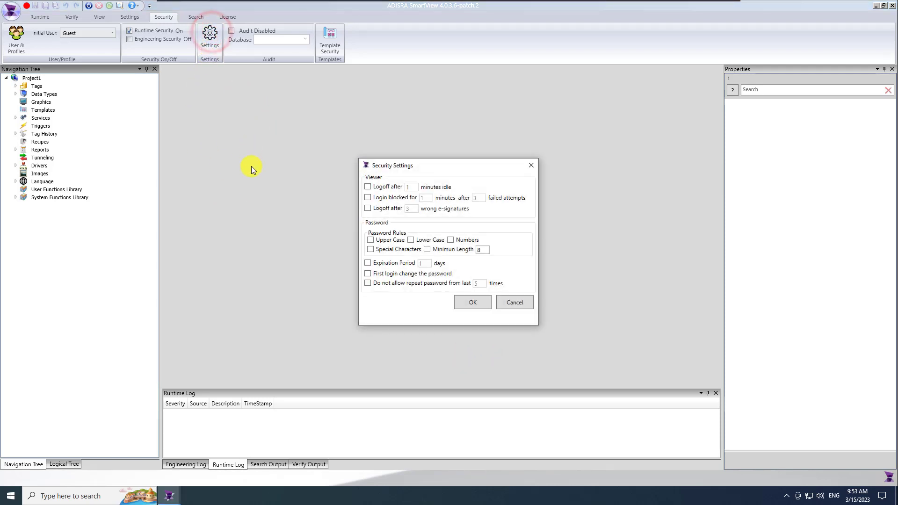
{"action": "left_click", "coordinate": [369, 187]}
{"action": "left_click", "coordinate": [410, 187]}
{"action": "type", "text": "0"}
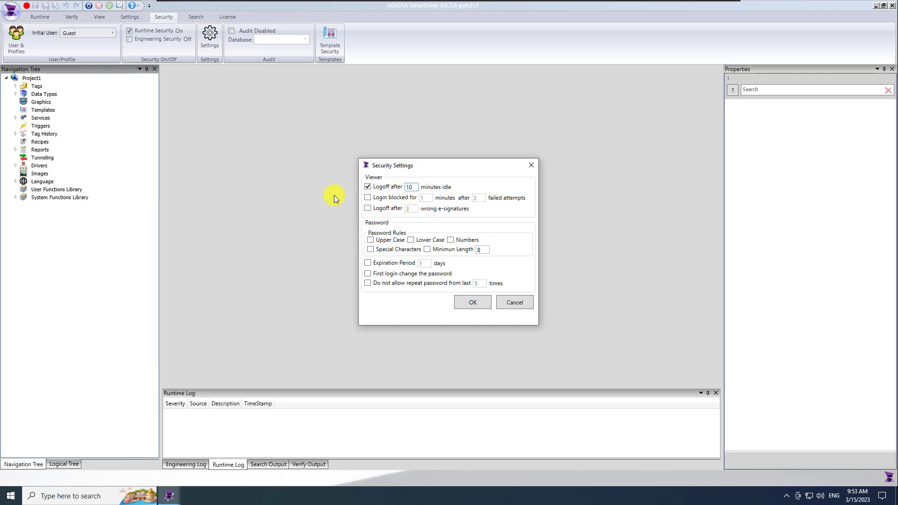
{"action": "left_click", "coordinate": [470, 304]}
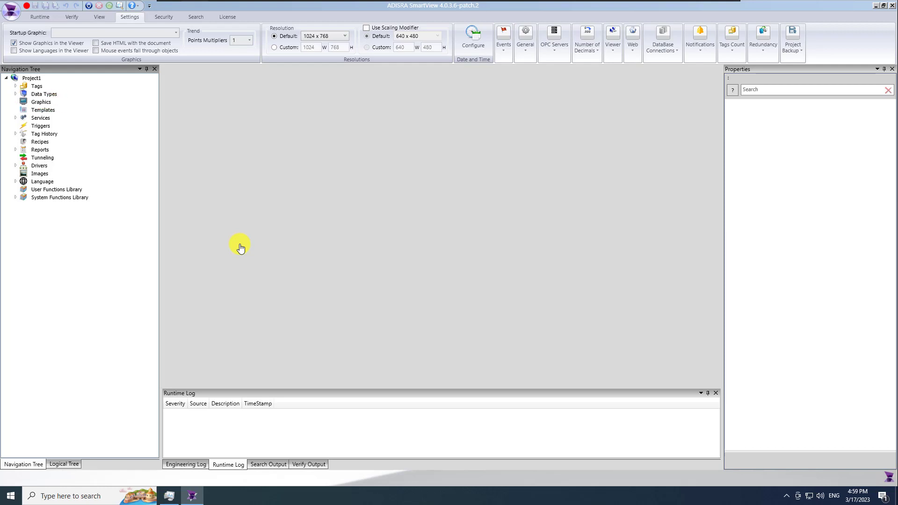
Create a new Graphics document, save it as scr00_Frame, and close its editor
{"action": "right_click", "coordinate": [43, 101]}
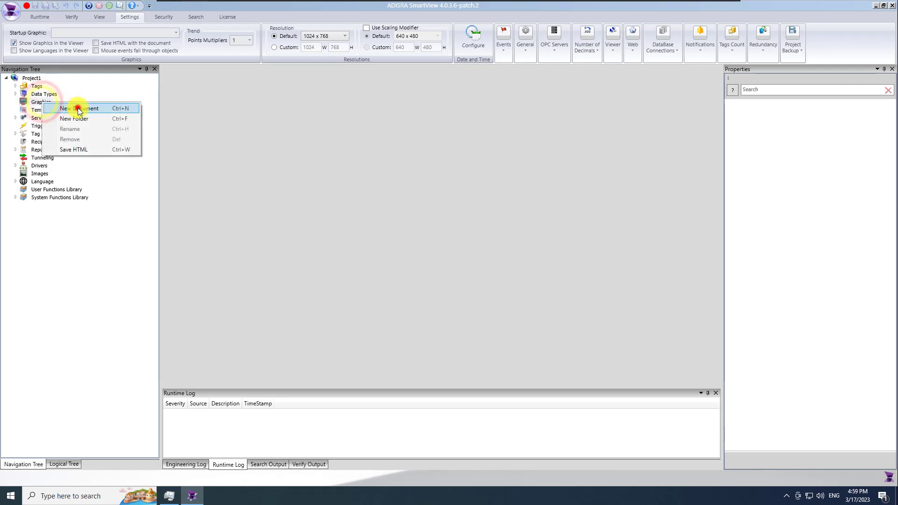
{"action": "left_click", "coordinate": [79, 109]}
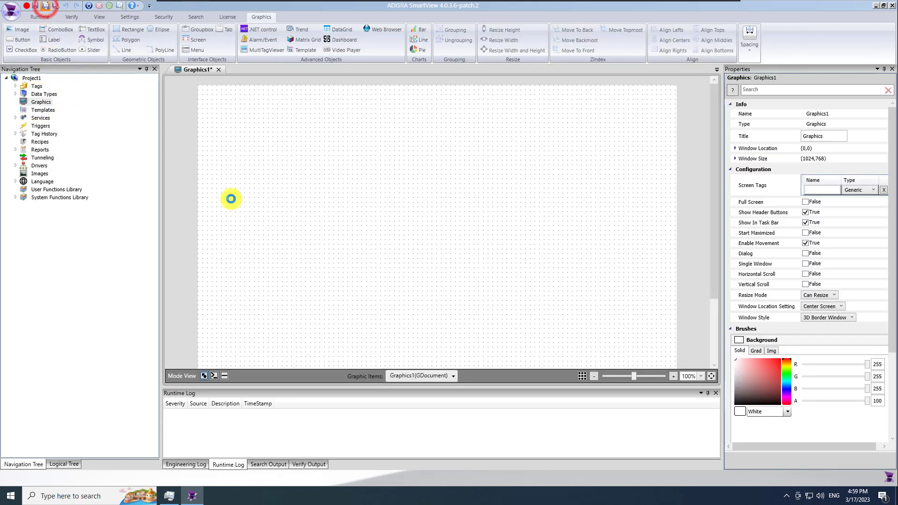
{"action": "key", "text": "ctrl+s"}
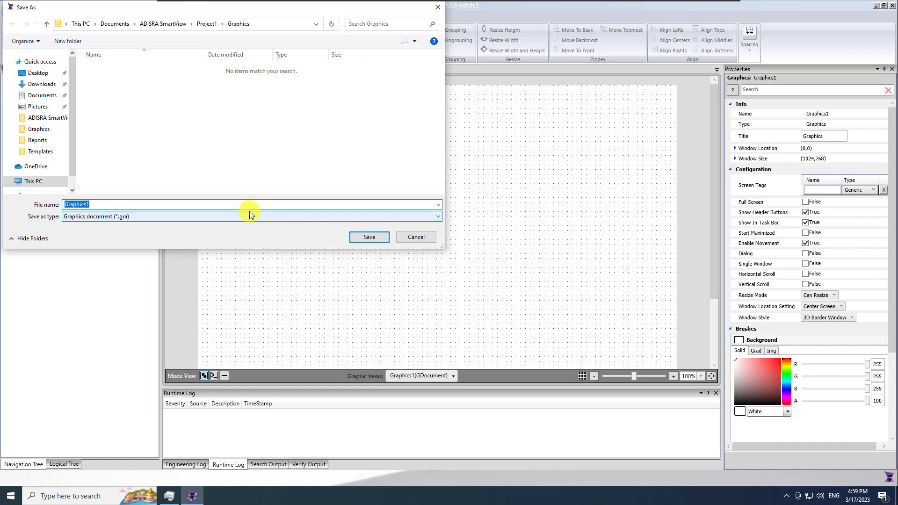
{"action": "type", "text": "scr00_Frame"}
{"action": "key", "text": "Return"}
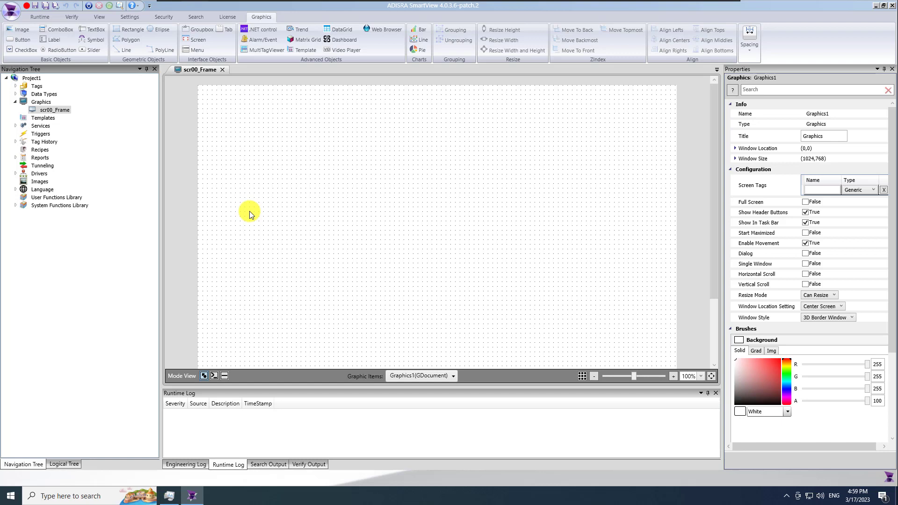
{"action": "left_click", "coordinate": [223, 71]}
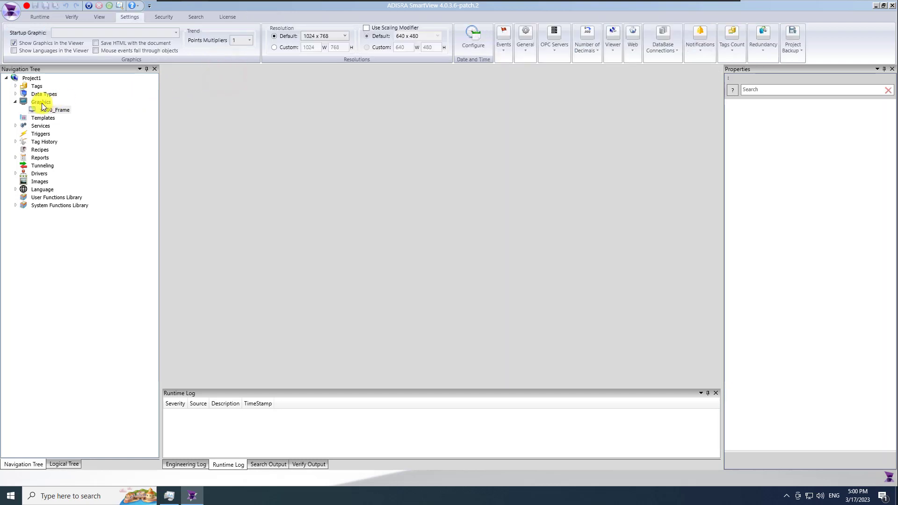
Create a new blank screen under Graphics and save it as scr01_Valves
{"action": "right_click", "coordinate": [41, 103]}
{"action": "left_click", "coordinate": [66, 110]}
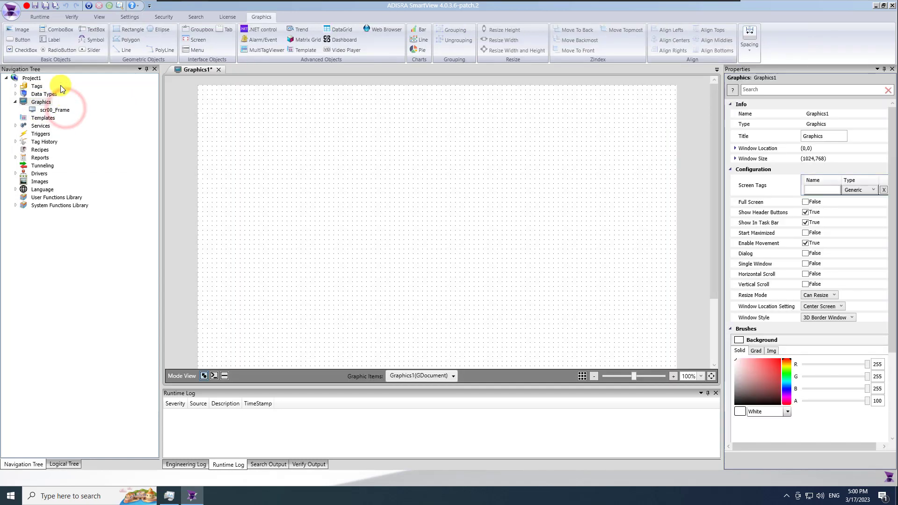
{"action": "left_click", "coordinate": [46, 6]}
{"action": "type", "text": "scr01"}
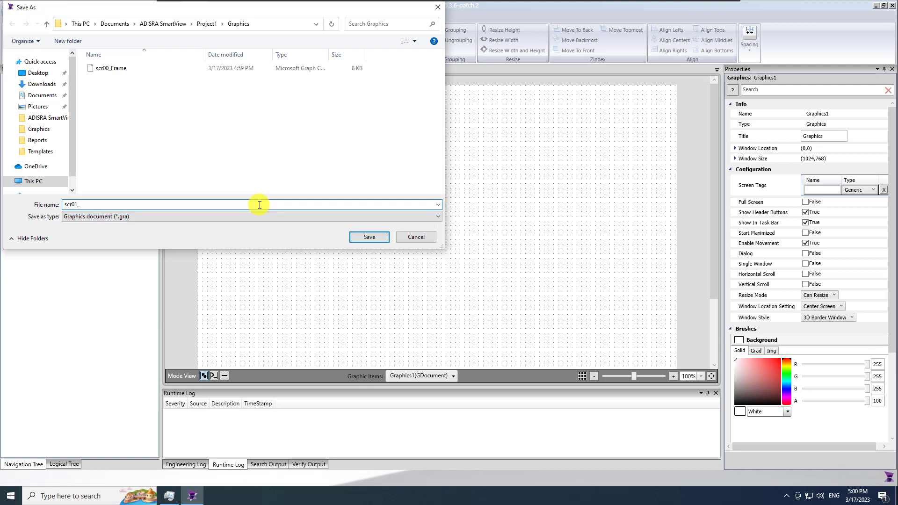
{"action": "type", "text": "_Valves"}
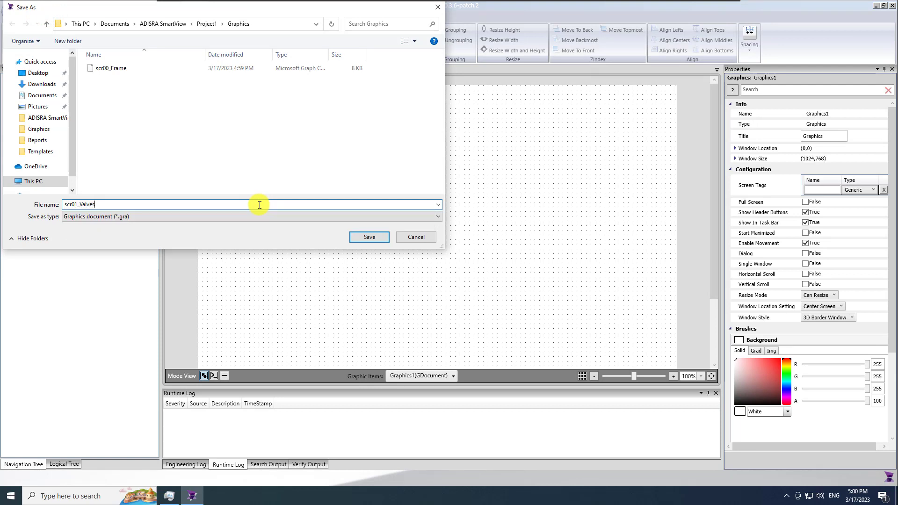
{"action": "key", "text": "Return"}
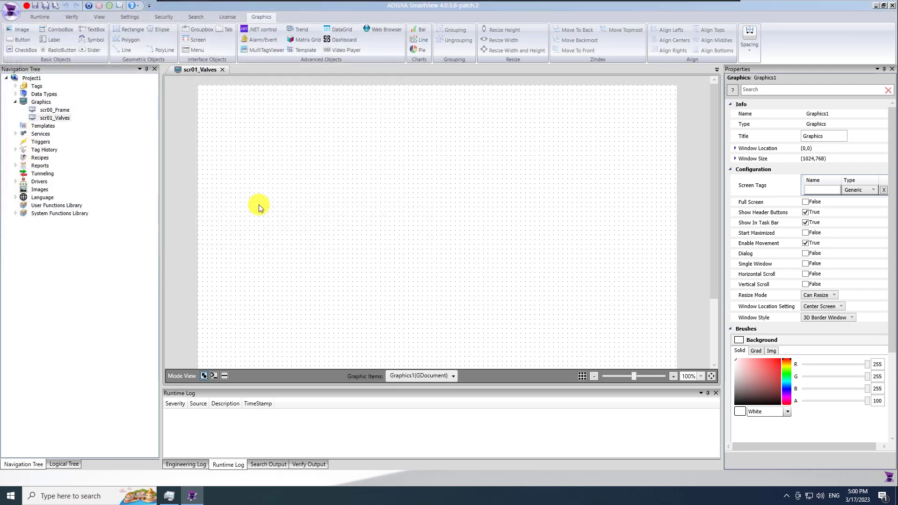
Set the scr01_Valves window size to 848 × 764 and save it
{"action": "left_click", "coordinate": [735, 159]}
{"action": "double_click", "coordinate": [814, 171]}
{"action": "type", "text": "848"}
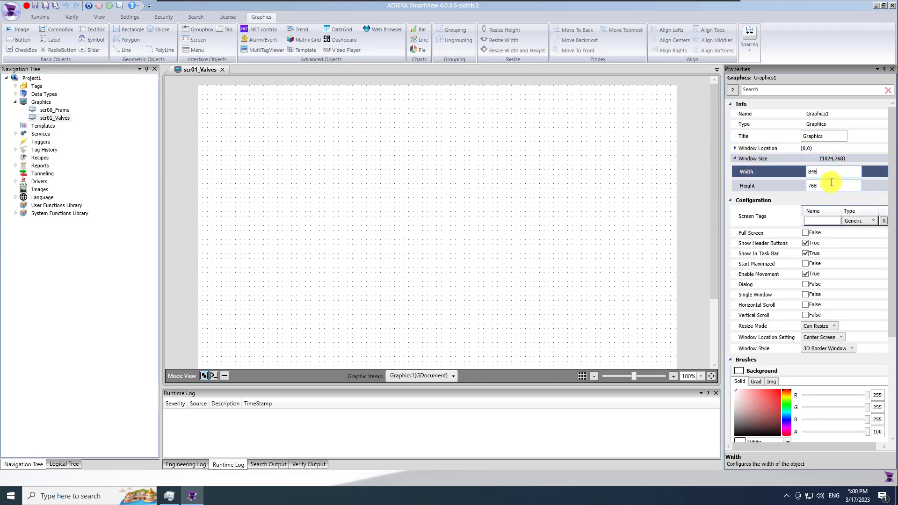
{"action": "double_click", "coordinate": [806, 187]}
{"action": "type", "text": "764"}
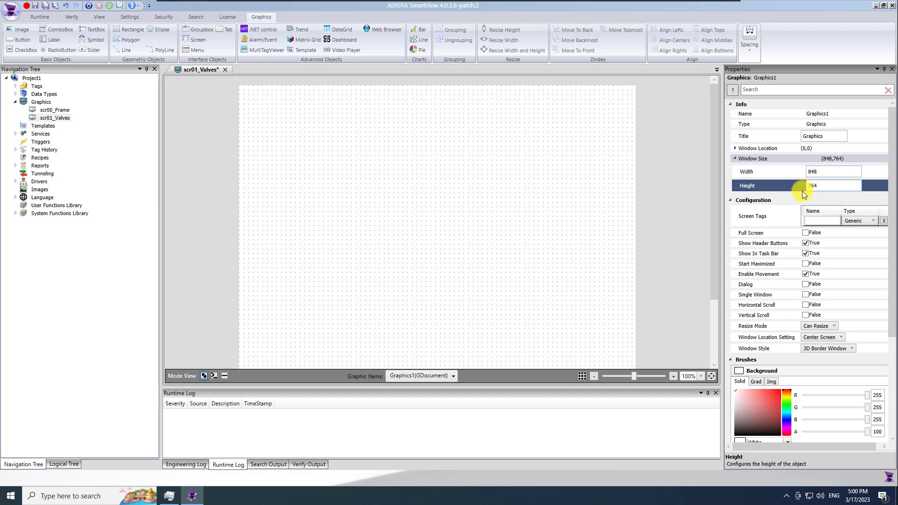
{"action": "left_click", "coordinate": [45, 6]}
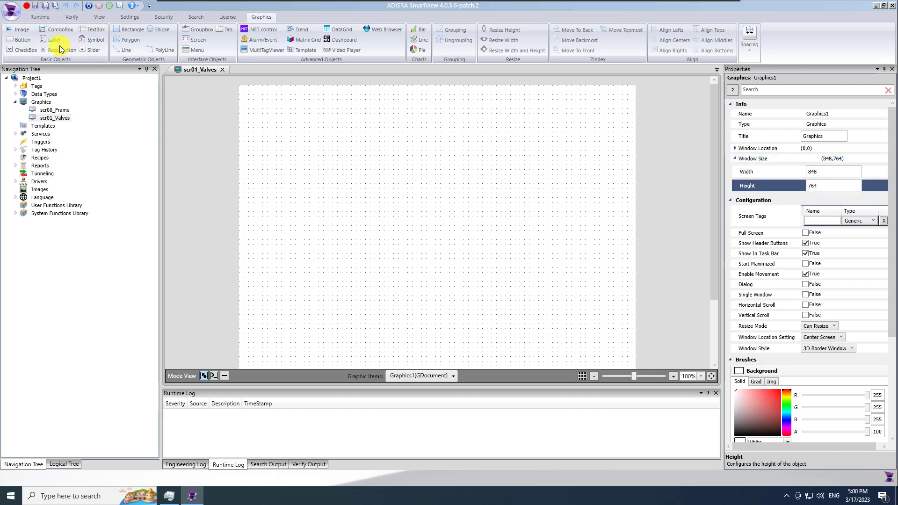
Save a copy of the screen as scr02_AlarmEvents
{"action": "left_click", "coordinate": [10, 10]}
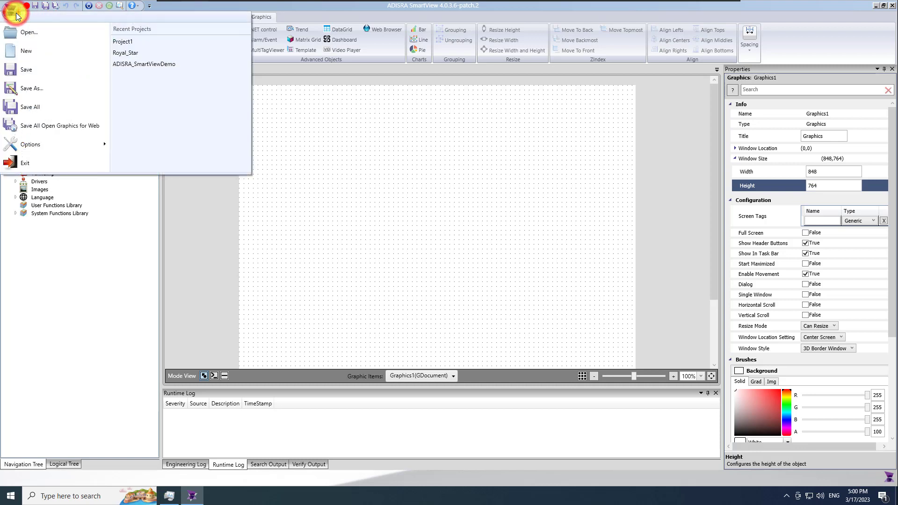
{"action": "left_click", "coordinate": [60, 91]}
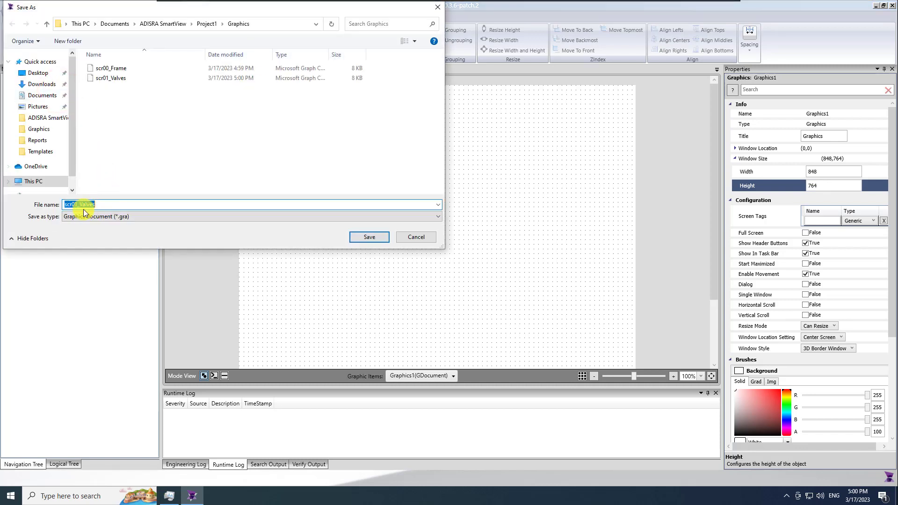
{"action": "left_click", "coordinate": [77, 204]}
{"action": "key", "text": "BackSpace"}
{"action": "type", "text": "2"}
{"action": "key", "text": "Right"}
{"action": "key", "text": "shift+Right"}
{"action": "key", "text": "shift+Right"}
{"action": "key", "text": "shift+Right"}
{"action": "key", "text": "shift+Right"}
{"action": "key", "text": "shift+Right"}
{"action": "key", "text": "shift+Right"}
{"action": "type", "text": "AlarmEvents"}
{"action": "key", "text": "Return"}
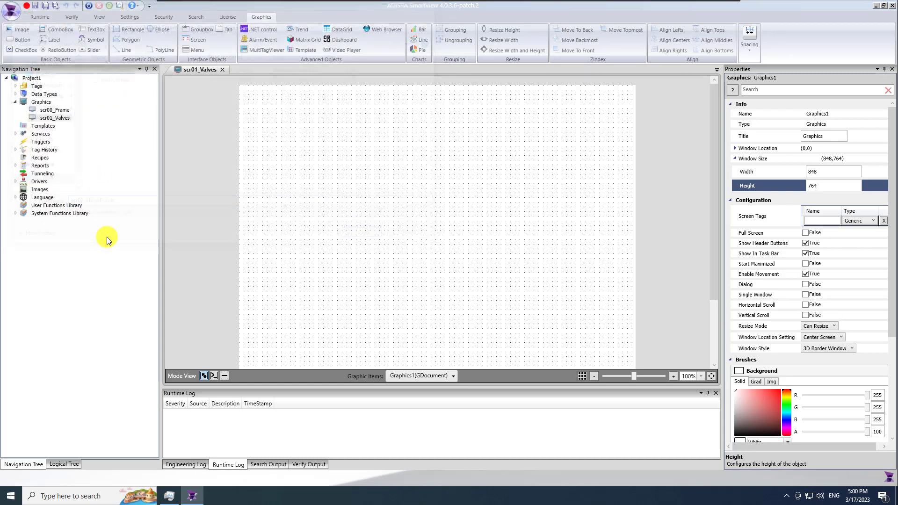
Save another copy of the screen as scr03_Trend
{"action": "left_click", "coordinate": [12, 11]}
{"action": "left_click", "coordinate": [45, 88]}
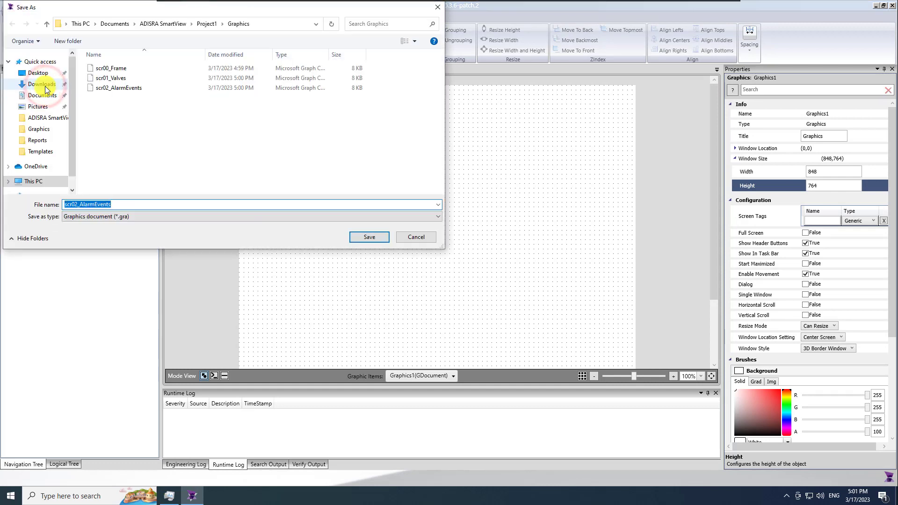
{"action": "left_click", "coordinate": [77, 205]}
{"action": "key", "text": "BackSpace"}
{"action": "type", "text": "3"}
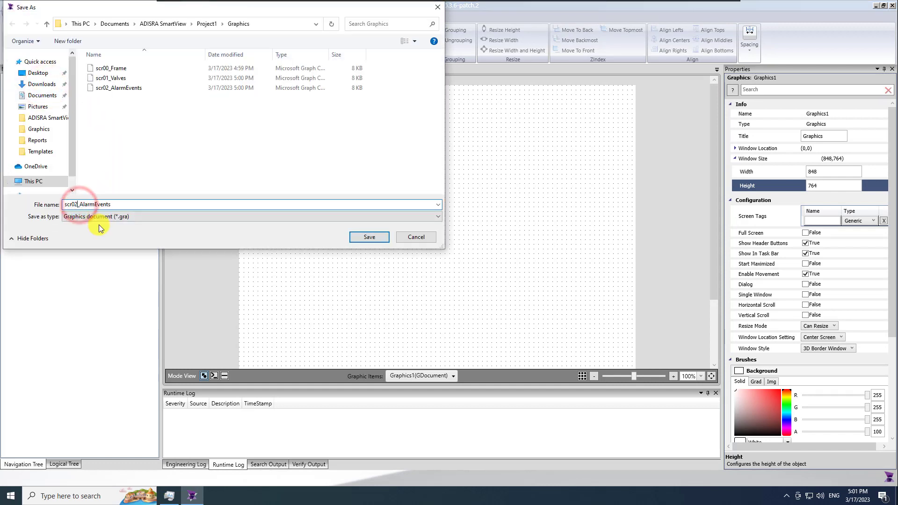
{"action": "key", "text": "Right"}
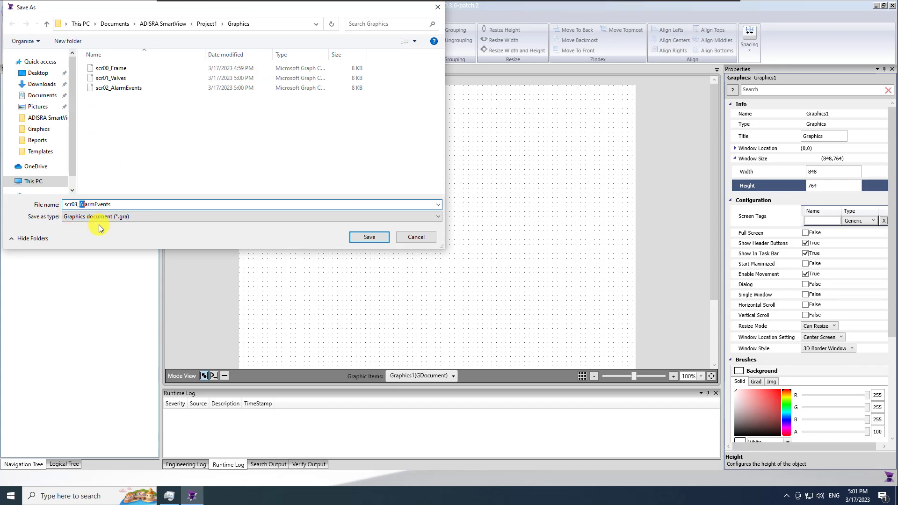
{"action": "type", "text": "Trend"}
{"action": "key", "text": "Return"}
Close scr03_Trend, then create a new blank Graphics screen saved as popup01_Report
{"action": "left_click", "coordinate": [222, 70]}
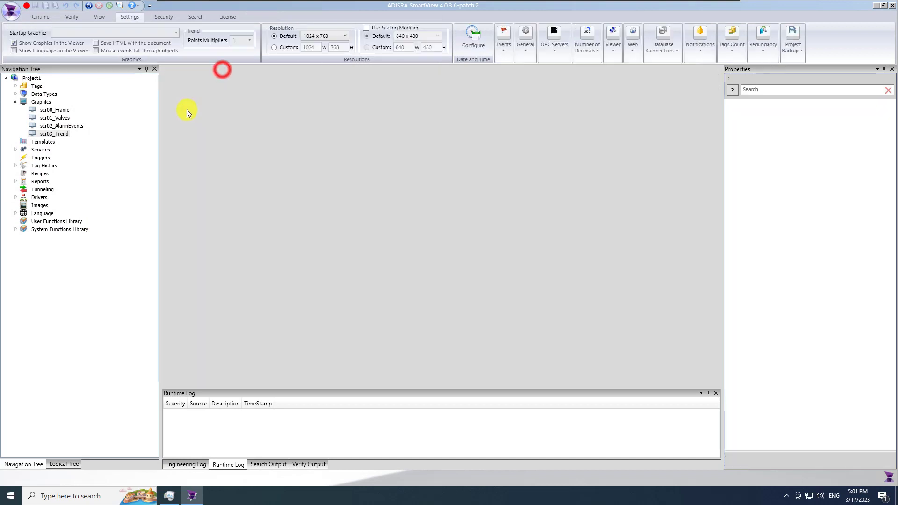
{"action": "right_click", "coordinate": [41, 103]}
{"action": "left_click", "coordinate": [72, 109]}
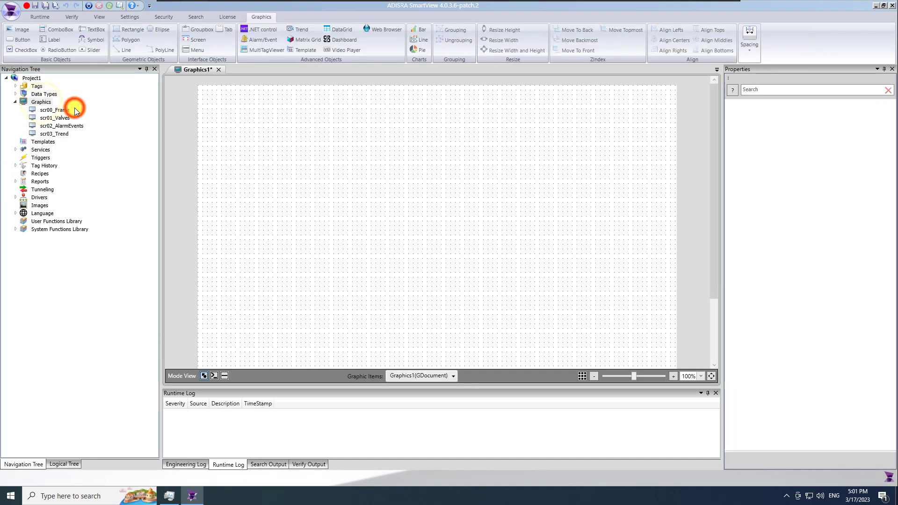
{"action": "left_click", "coordinate": [46, 7]}
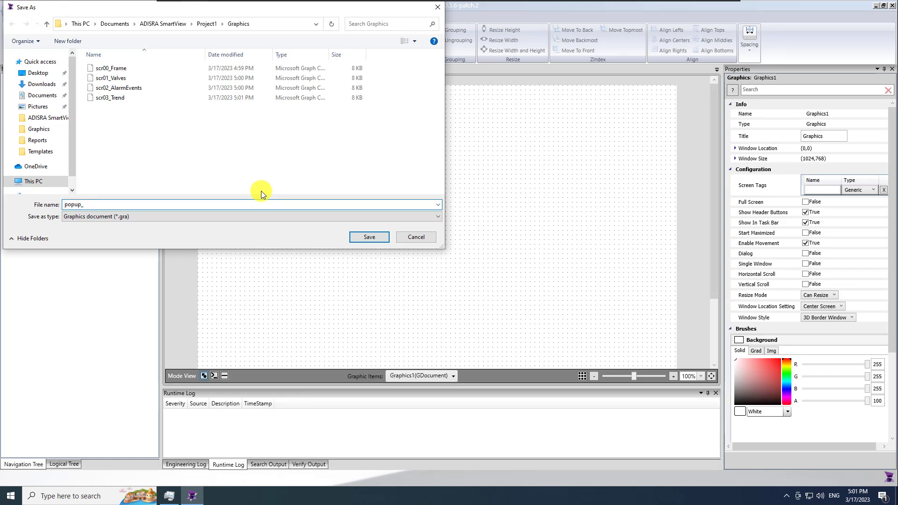
{"action": "type", "text": "popup01_Report"}
{"action": "key", "text": "Return"}
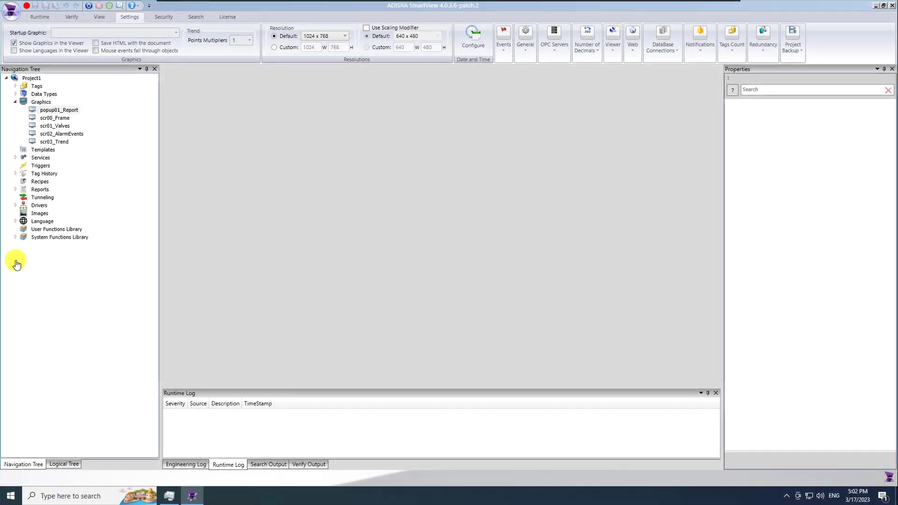
Open the scr00_Frame screen and show its properties
{"action": "double_click", "coordinate": [63, 119]}
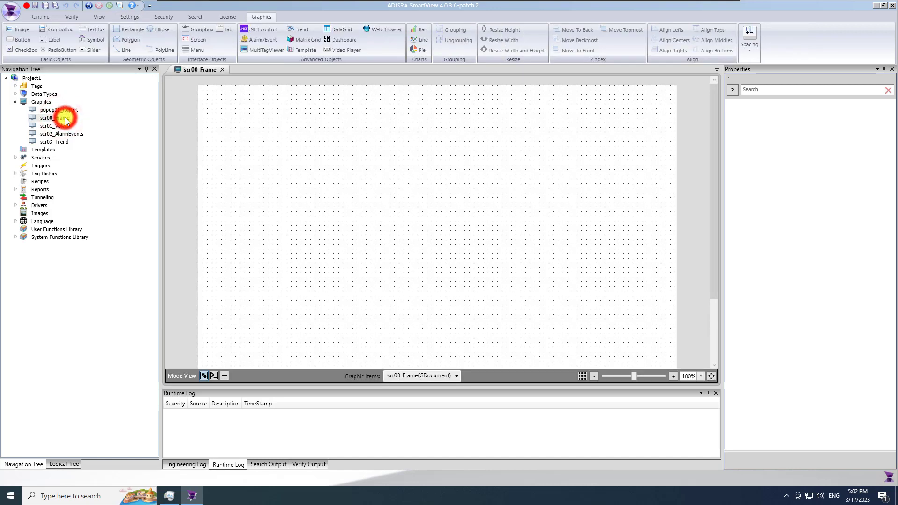
{"action": "left_click", "coordinate": [248, 174]}
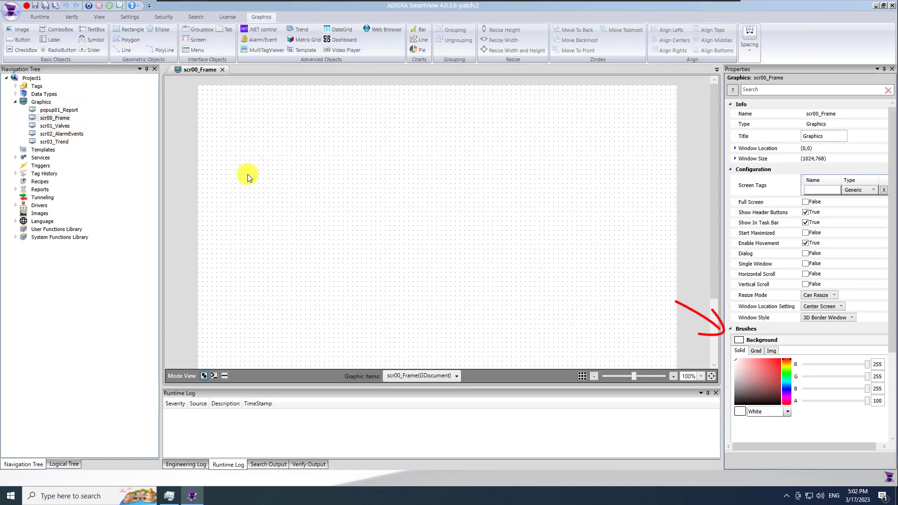
{"action": "left_click_drag", "start_coordinate": [891, 317], "coordinate": [895, 379]}
Set the screen's background colour to light grey R226, G226, B226
{"action": "mouse_move", "coordinate": [750, 293]}
{"action": "left_mouse_down"}
{"action": "mouse_move", "coordinate": [764, 300]}
{"action": "mouse_move", "coordinate": [739, 293]}
{"action": "left_mouse_up"}
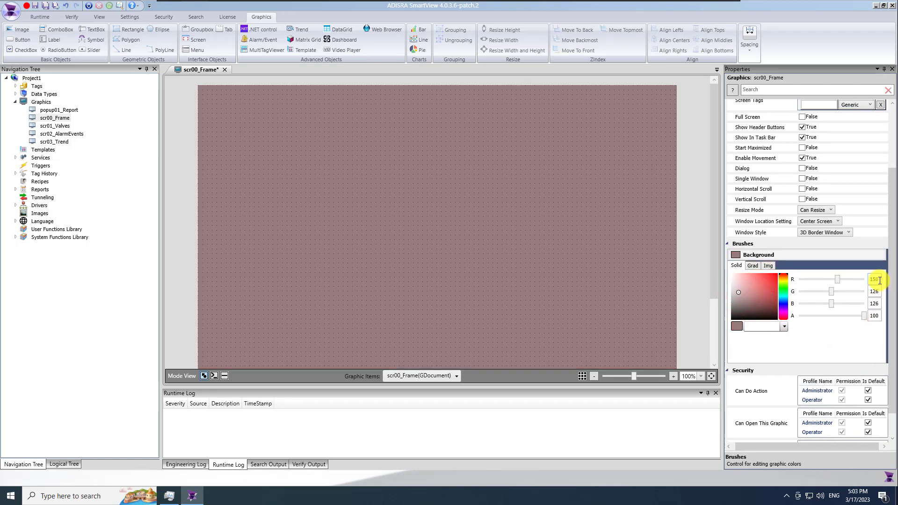
{"action": "left_click", "coordinate": [879, 281]}
{"action": "type", "text": "226"}
{"action": "left_click", "coordinate": [879, 291]}
{"action": "type", "text": "226"}
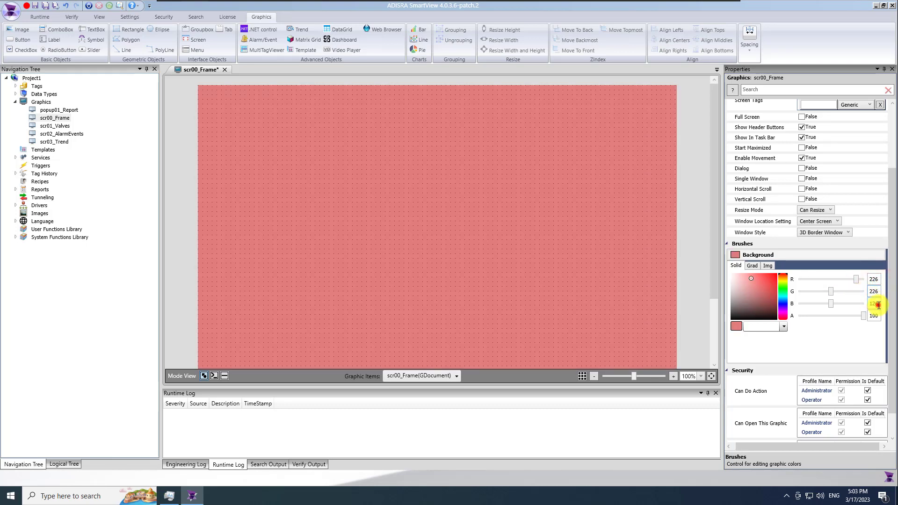
{"action": "left_click", "coordinate": [871, 304]}
{"action": "type", "text": "226"}
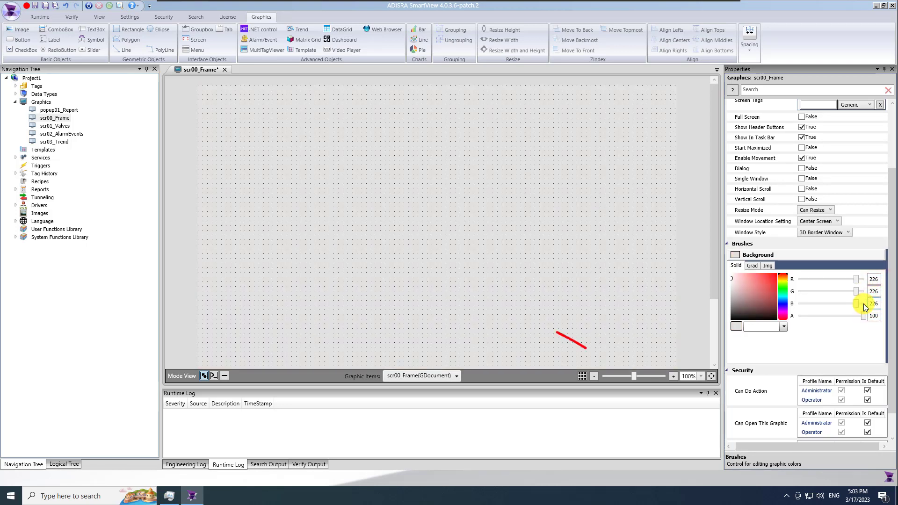
{"action": "left_click", "coordinate": [469, 248]}
{"action": "left_click_drag", "start_coordinate": [634, 376], "coordinate": [627, 378]}
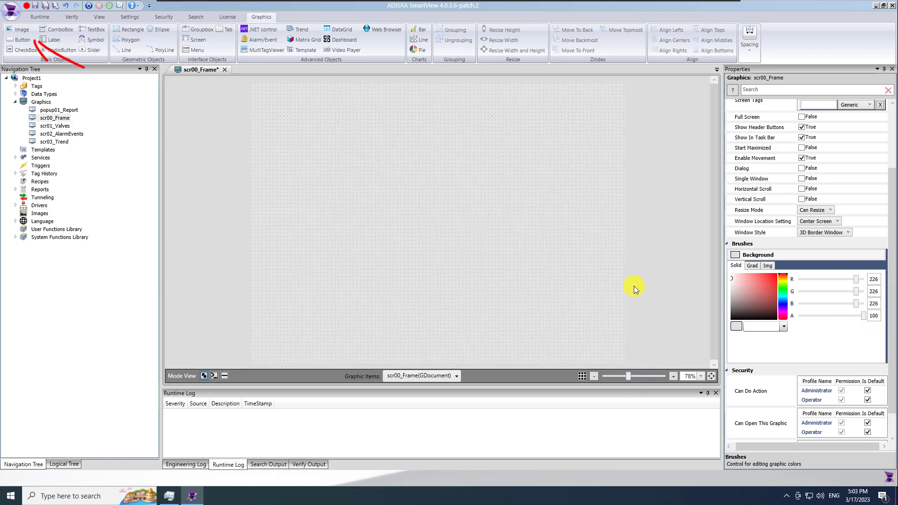
Insert the ADISRALogo image near the top-left of scr00_Frame and widen it slightly
{"action": "left_click", "coordinate": [22, 32]}
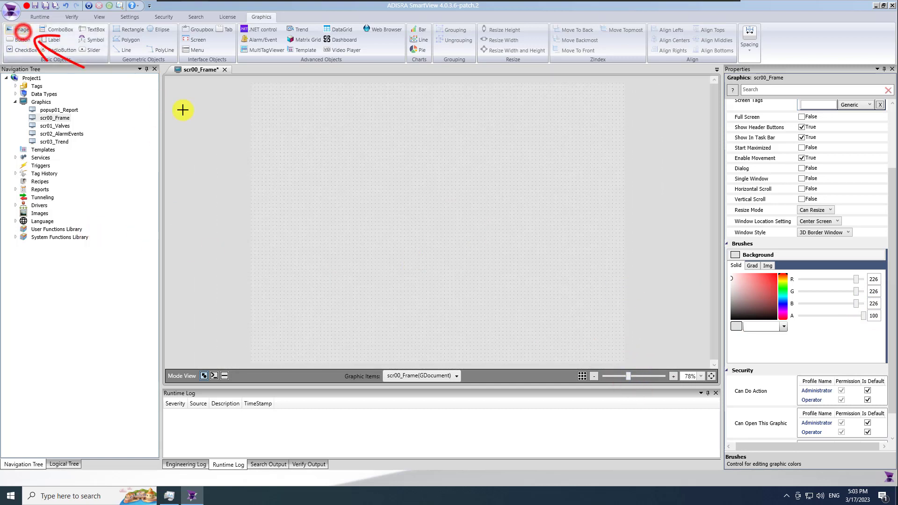
{"action": "left_click_drag", "start_coordinate": [258, 94], "coordinate": [303, 117]}
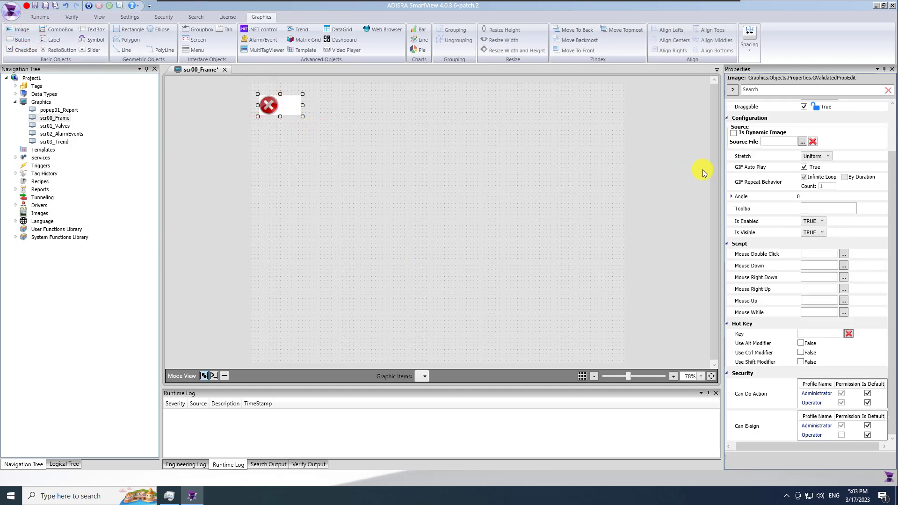
{"action": "left_click", "coordinate": [802, 142]}
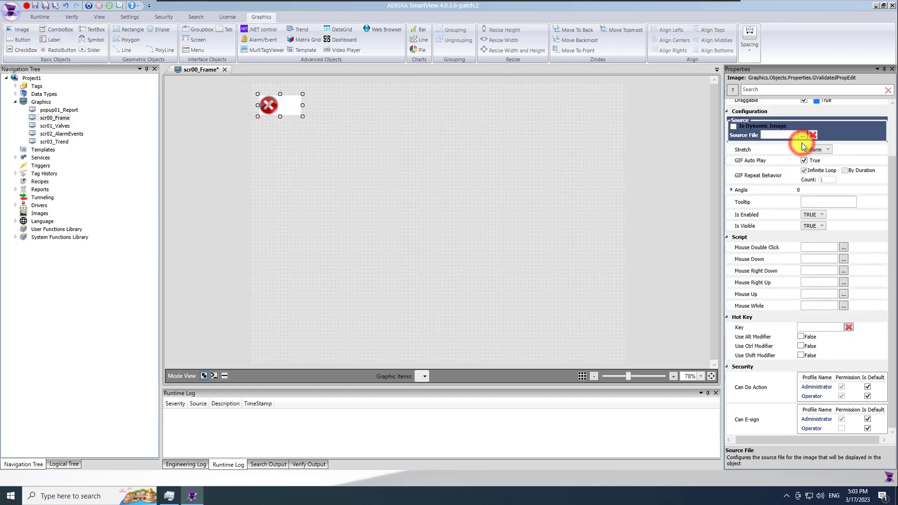
{"action": "left_click", "coordinate": [331, 192]}
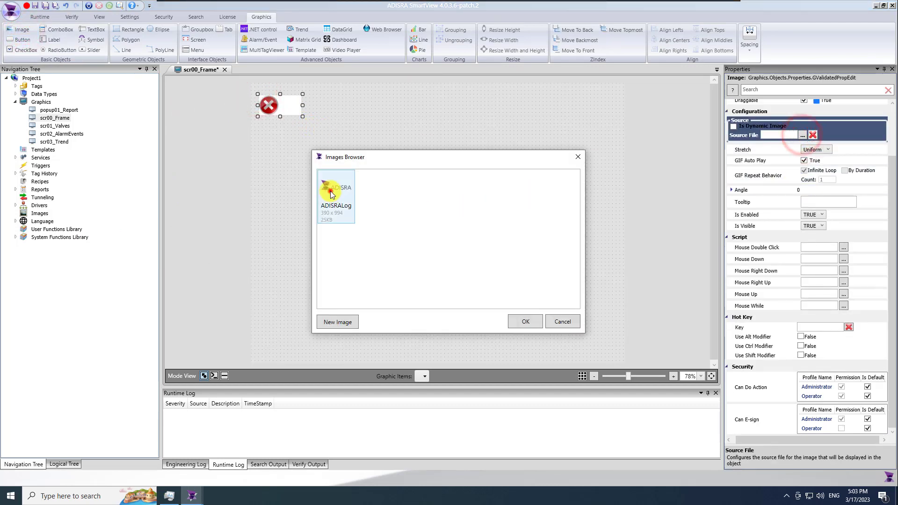
{"action": "left_click", "coordinate": [521, 320]}
{"action": "left_click_drag", "start_coordinate": [302, 116], "coordinate": [307, 116]}
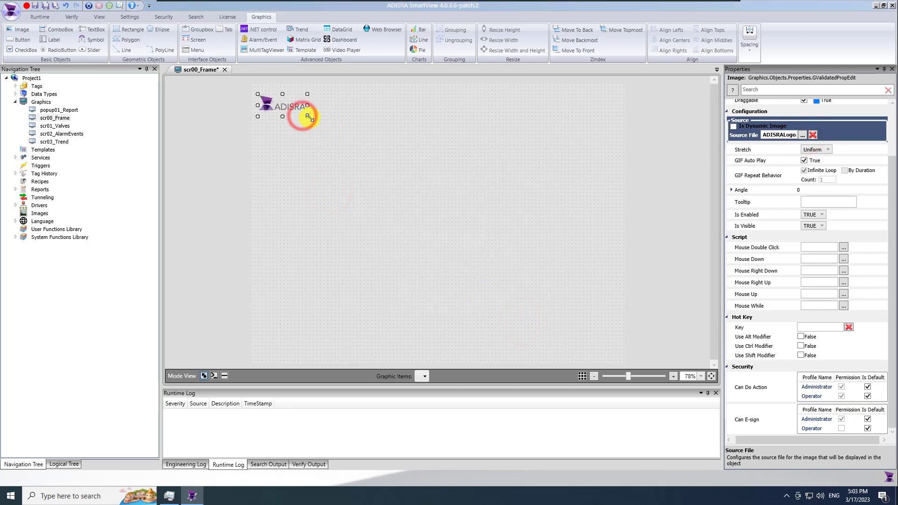
{"action": "left_click", "coordinate": [315, 137]}
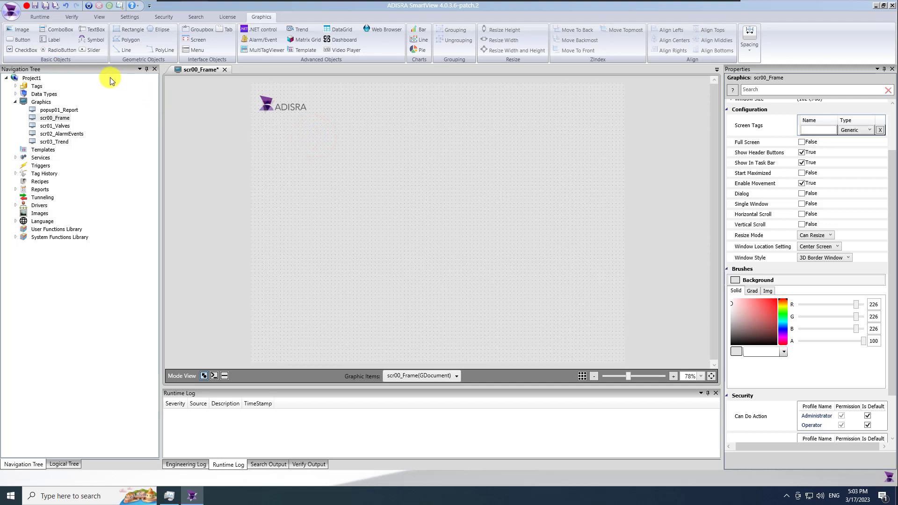
Draw a bold-text Valves button below the logo with corner radius 7
{"action": "left_click", "coordinate": [22, 40]}
{"action": "left_click_drag", "start_coordinate": [257, 120], "coordinate": [303, 132]}
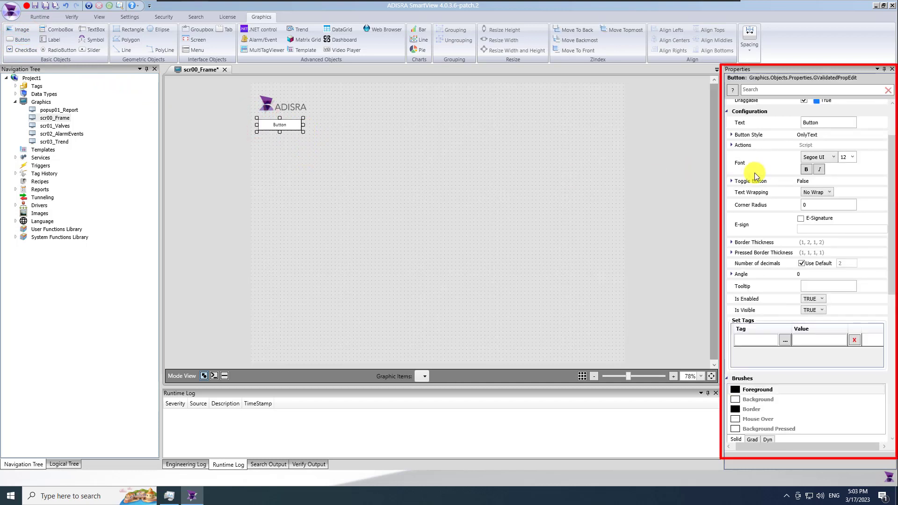
{"action": "left_click", "coordinate": [808, 205]}
{"action": "type", "text": "7"}
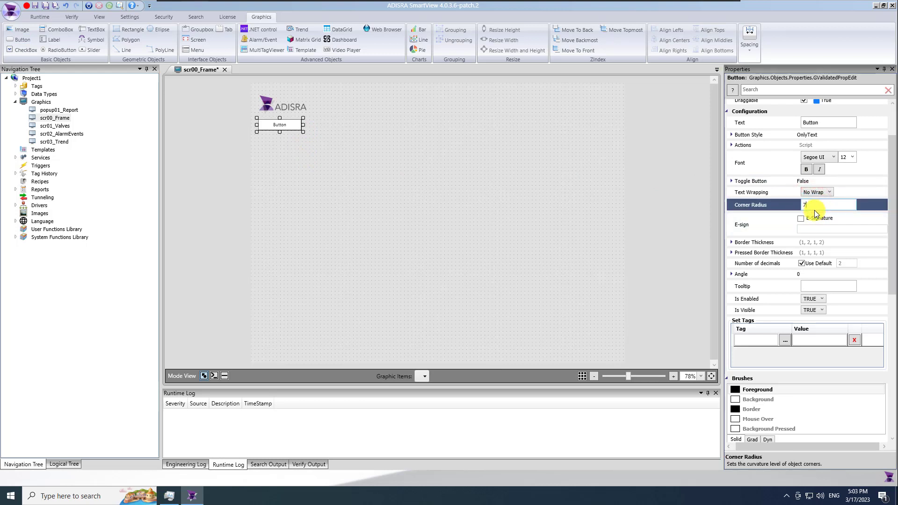
{"action": "left_click", "coordinate": [806, 169]}
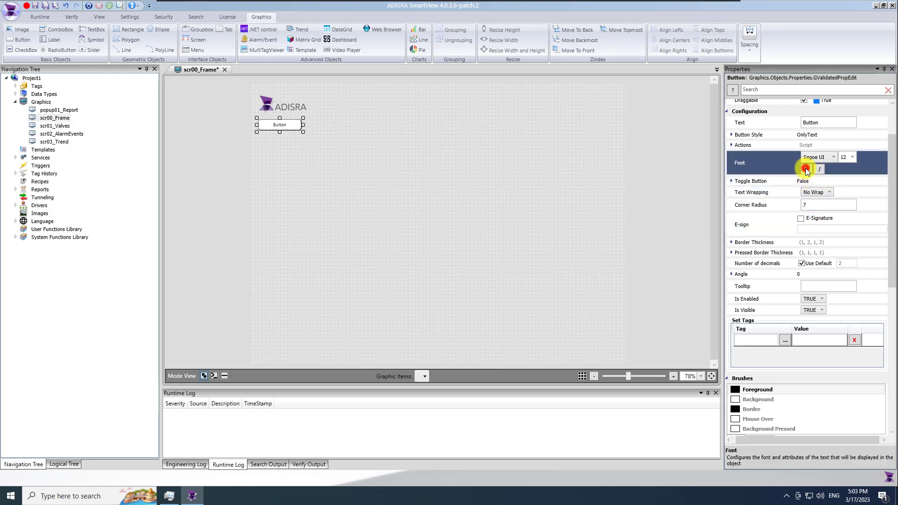
{"action": "left_click", "coordinate": [821, 123]}
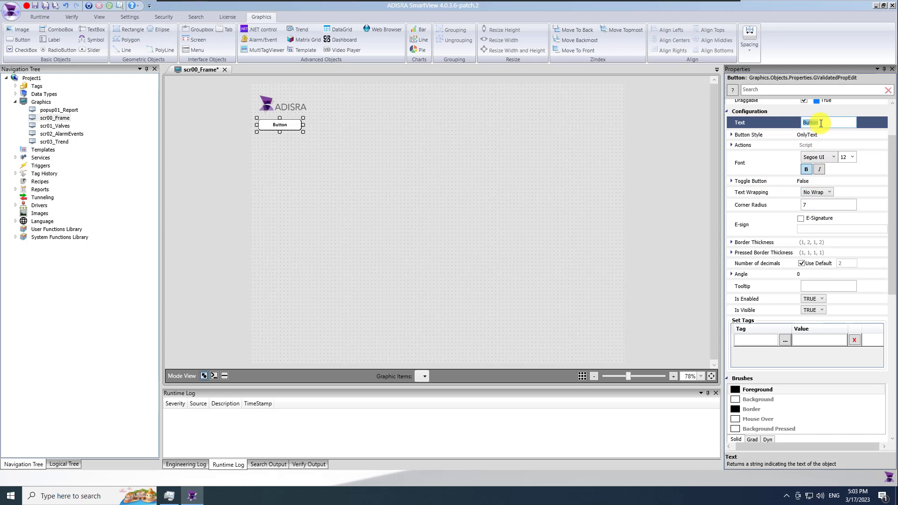
{"action": "type", "text": "Valves"}
{"action": "left_click", "coordinate": [342, 147]}
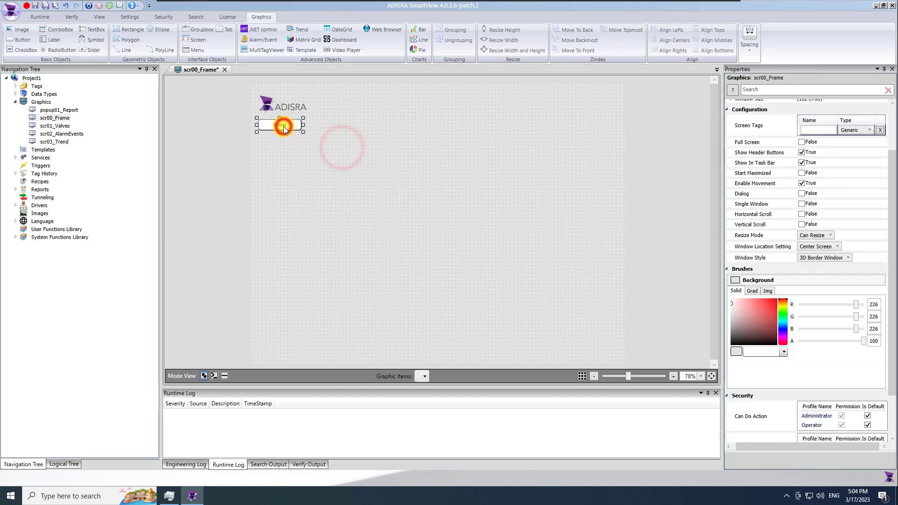
Paste copies of the Valves button below it and caption the second 'Alarms / Events'
{"action": "left_click", "coordinate": [284, 129]}
{"action": "key", "text": "ctrl+v"}
{"action": "left_click_drag", "start_coordinate": [284, 133], "coordinate": [278, 178]}
{"action": "key", "text": "ctrl+v"}
{"action": "key", "text": "ctrl+v"}
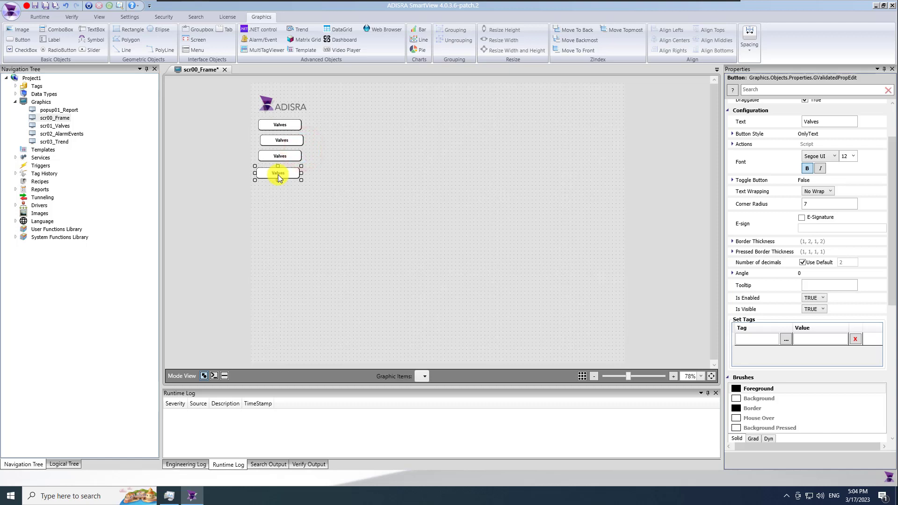
{"action": "left_click", "coordinate": [829, 121]}
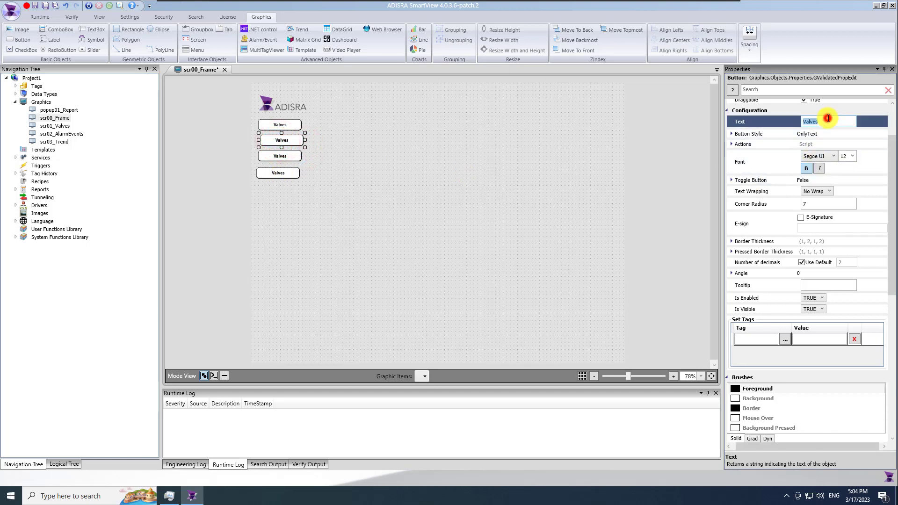
{"action": "type", "text": "Alarms"}
{"action": "key", "text": "alt+shift"}
{"action": "key", "text": "Return"}
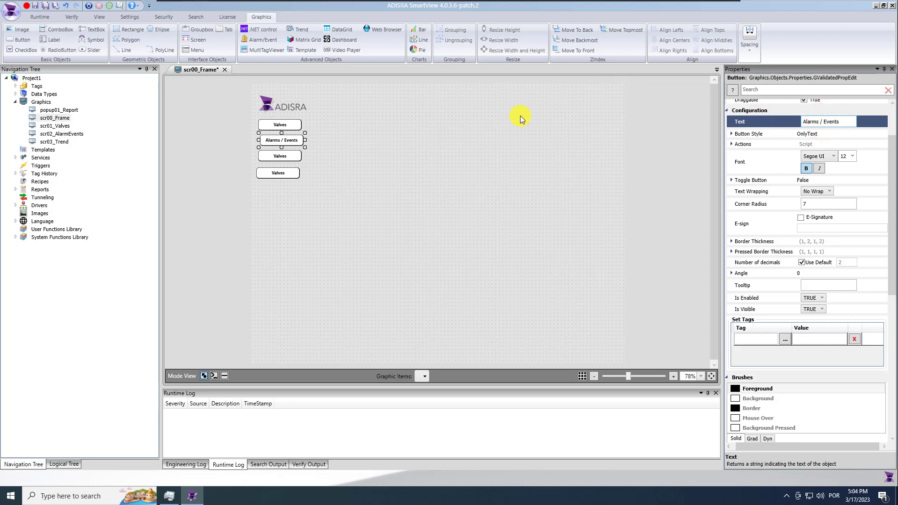
Caption the third button 'Trend' and the bottom button 'Report'
{"action": "left_click", "coordinate": [280, 156]}
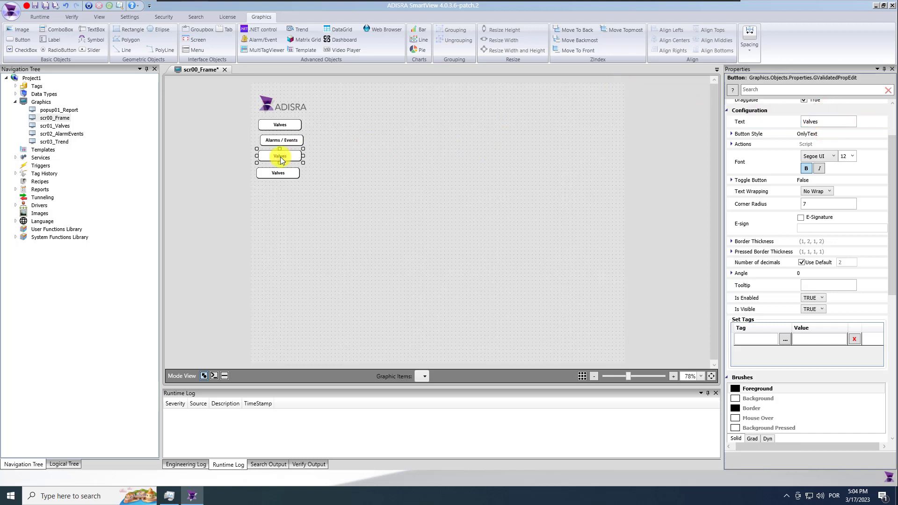
{"action": "double_click", "coordinate": [822, 121]}
{"action": "type", "text": "Trend"}
{"action": "key", "text": "Return"}
{"action": "left_click", "coordinate": [290, 174]}
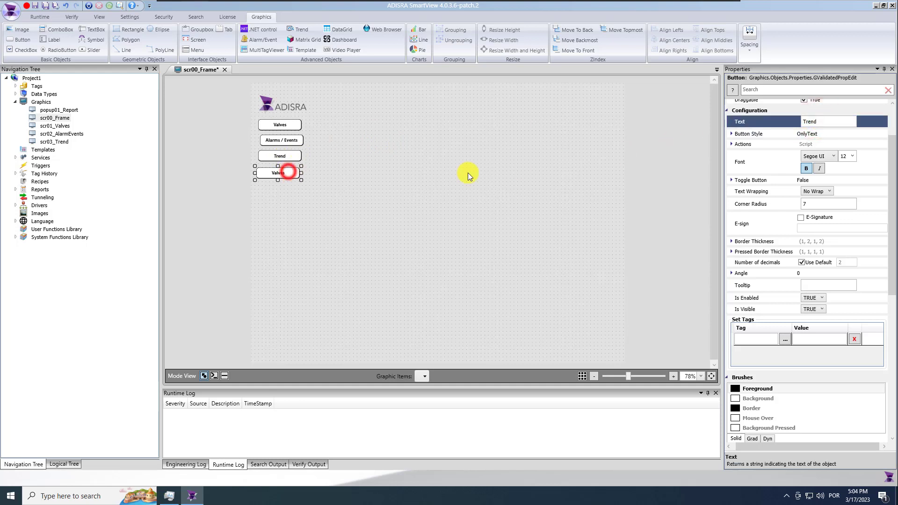
{"action": "double_click", "coordinate": [850, 122]}
{"action": "type", "text": "Report"}
{"action": "key", "text": "Return"}
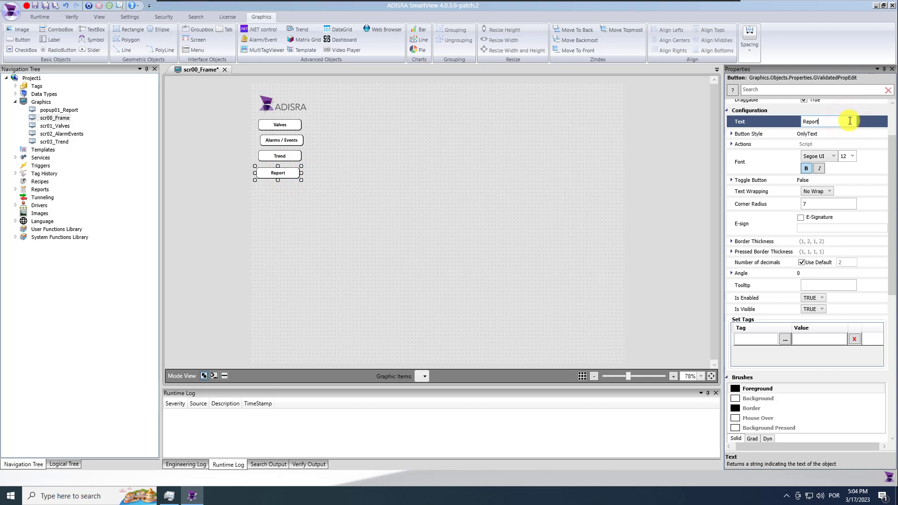
Align the four navigation buttons and make their vertical spacing equal
{"action": "left_click", "coordinate": [281, 156], "text": "ctrl"}
{"action": "left_click", "coordinate": [281, 140], "text": "ctrl"}
{"action": "left_click", "coordinate": [279, 124], "text": "ctrl"}
{"action": "left_click", "coordinate": [671, 40]}
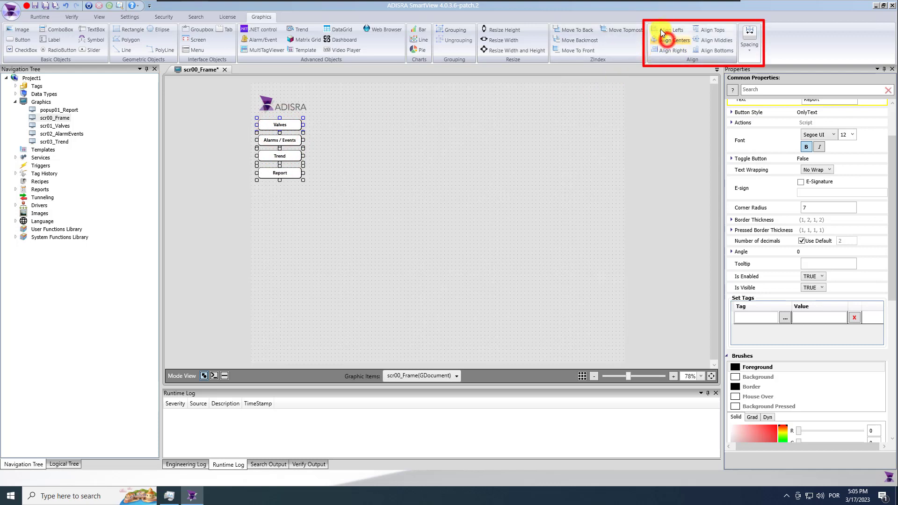
{"action": "left_click", "coordinate": [748, 43]}
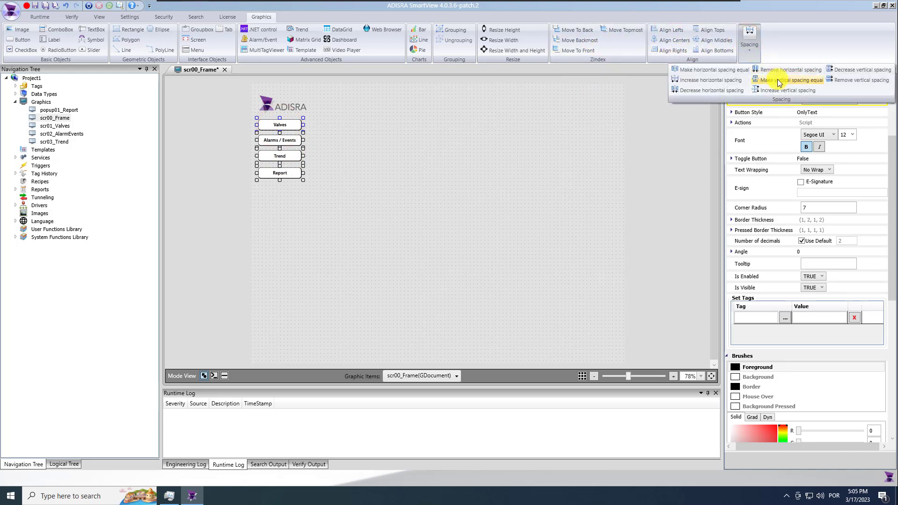
{"action": "left_click", "coordinate": [795, 80]}
{"action": "left_click", "coordinate": [466, 218]}
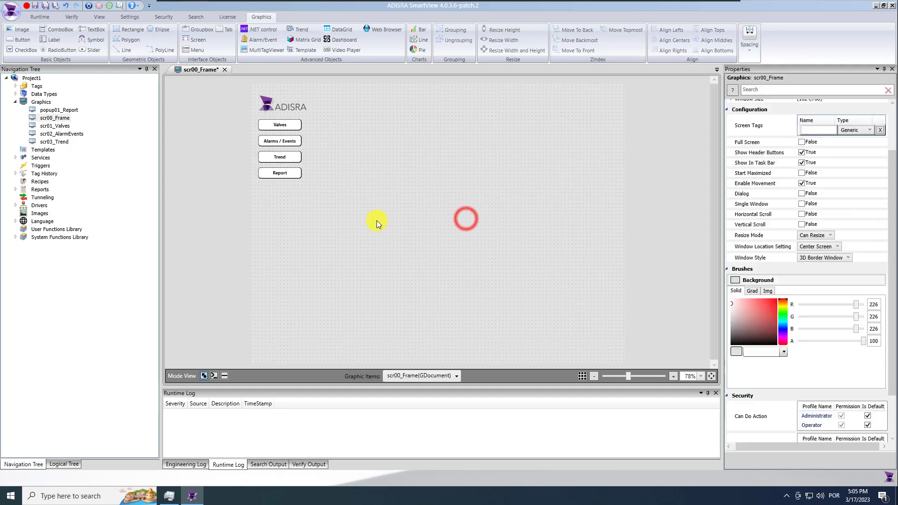
Centre the ADISRA logo horizontally over the Valves button
{"action": "left_click", "coordinate": [275, 110]}
{"action": "left_click", "coordinate": [283, 124]}
{"action": "left_click", "coordinate": [284, 109]}
{"action": "left_click", "coordinate": [282, 126], "text": "ctrl"}
{"action": "left_click", "coordinate": [660, 40]}
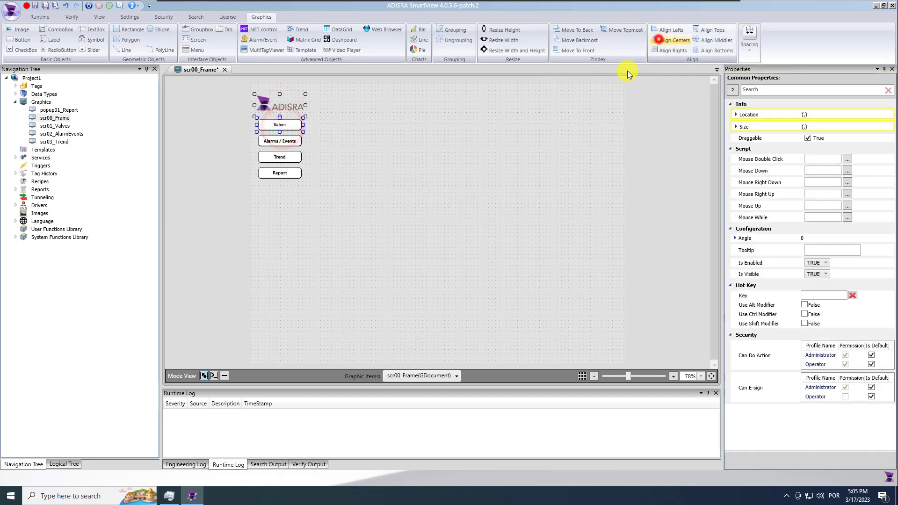
{"action": "left_click", "coordinate": [423, 209]}
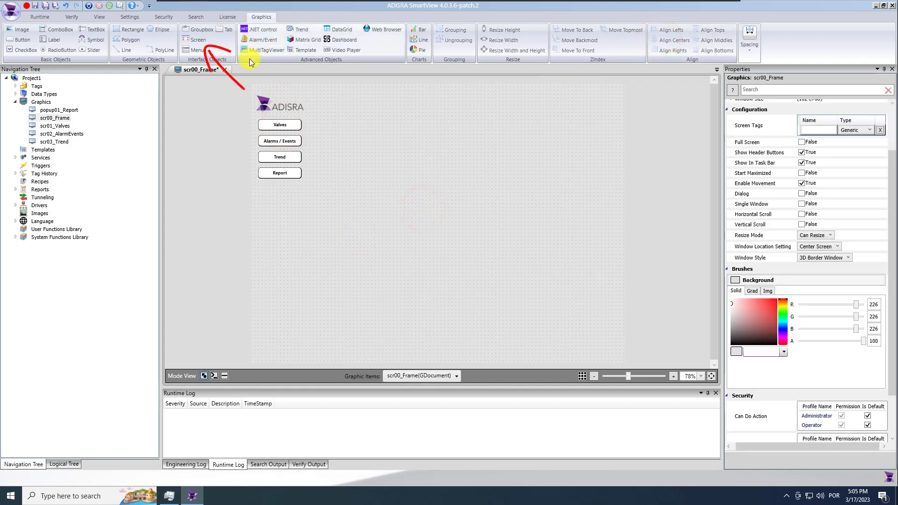
Draw an embedded screen area to the right of the navigation buttons
{"action": "left_click", "coordinate": [195, 41]}
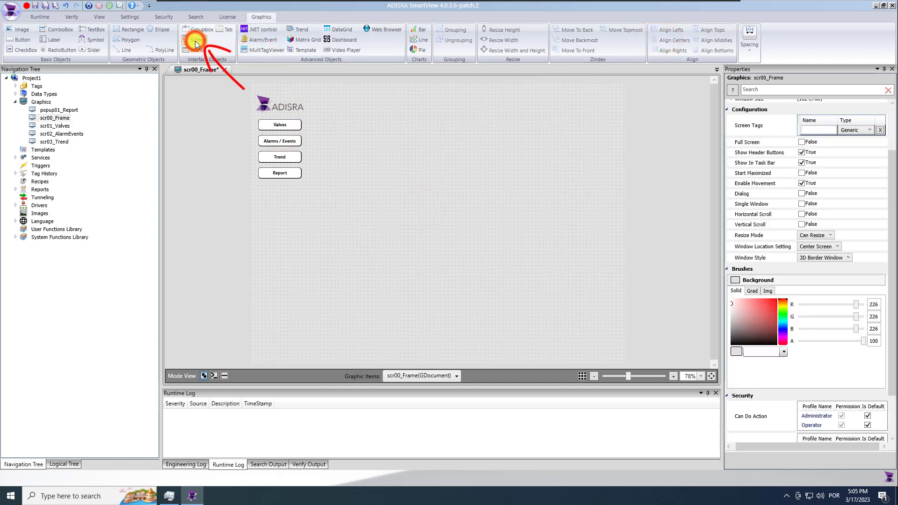
{"action": "left_click", "coordinate": [313, 87]}
{"action": "left_click_drag", "start_coordinate": [555, 324], "coordinate": [623, 362]}
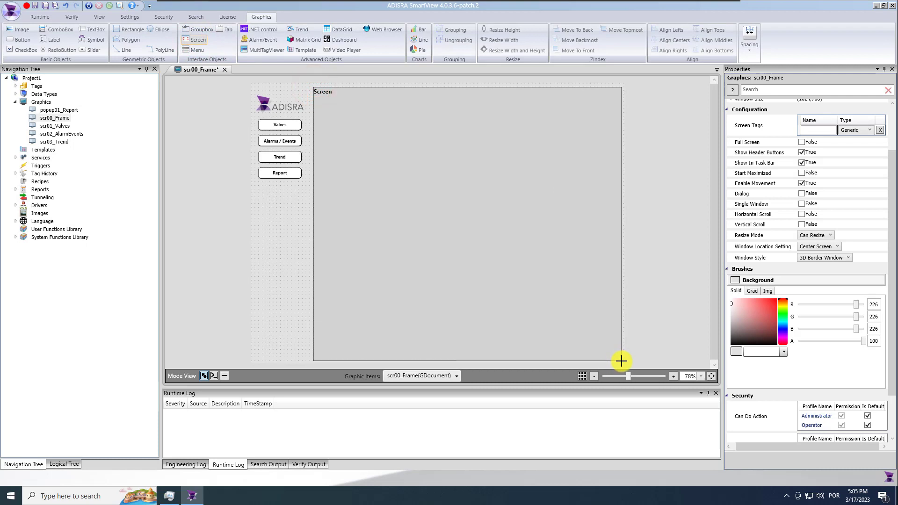
{"action": "left_click", "coordinate": [645, 250]}
{"action": "left_click", "coordinate": [575, 250]}
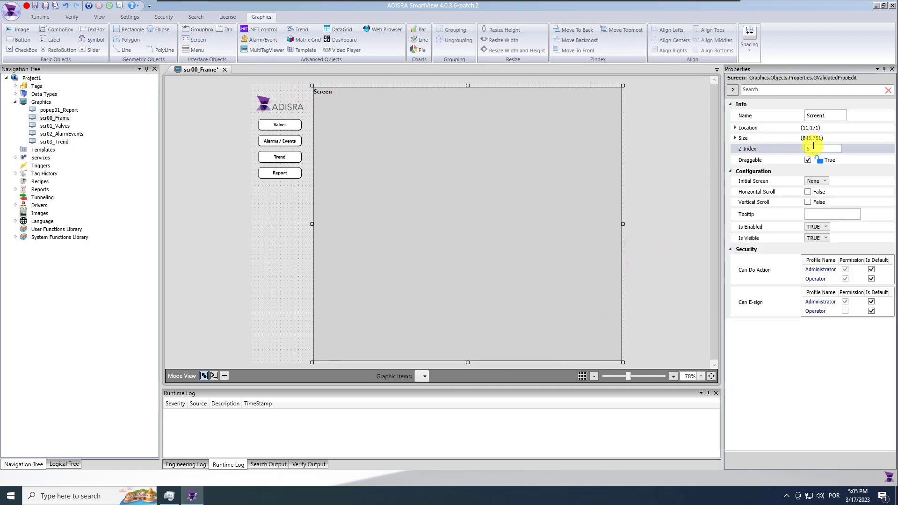
Size the screen area to width 848 and height 764, nudge it left, and save
{"action": "left_click", "coordinate": [735, 139]}
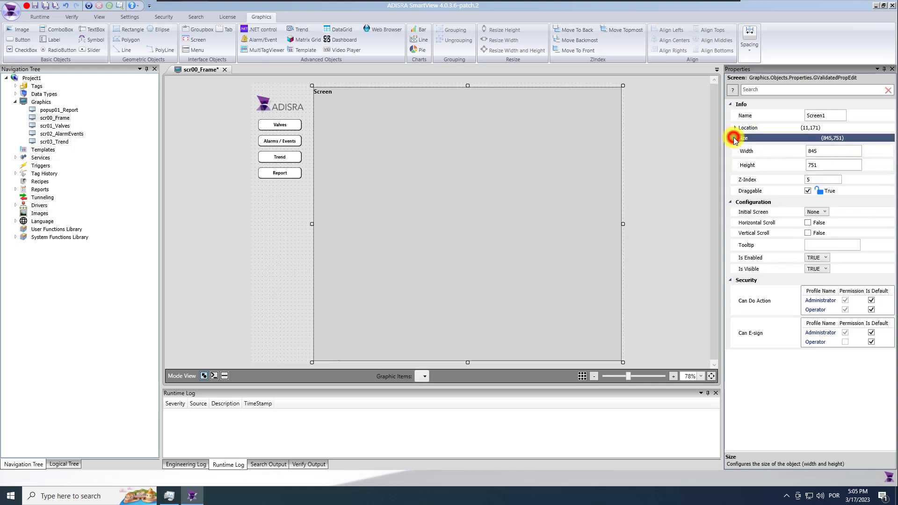
{"action": "double_click", "coordinate": [826, 151]}
{"action": "type", "text": "848"}
{"action": "left_click", "coordinate": [822, 165]}
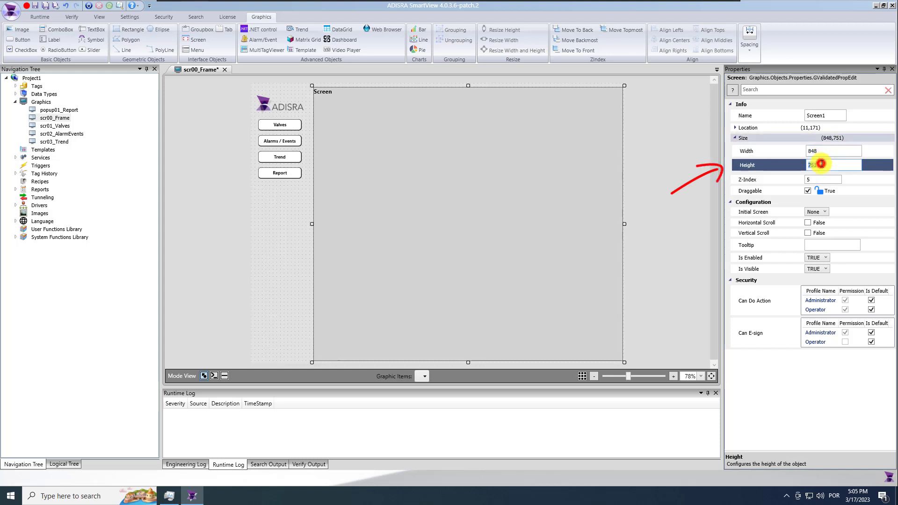
{"action": "type", "text": "764"}
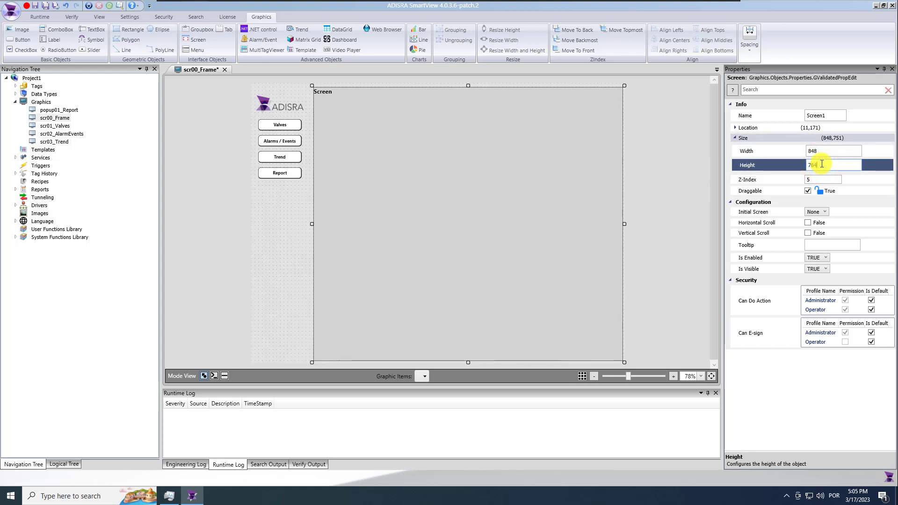
{"action": "left_click", "coordinate": [554, 206]}
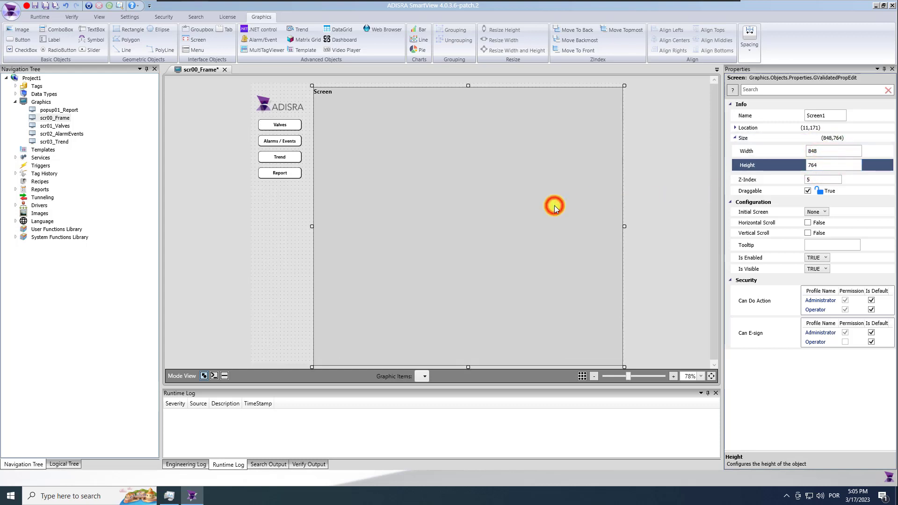
{"action": "left_click", "coordinate": [538, 236]}
{"action": "left_click", "coordinate": [638, 245]}
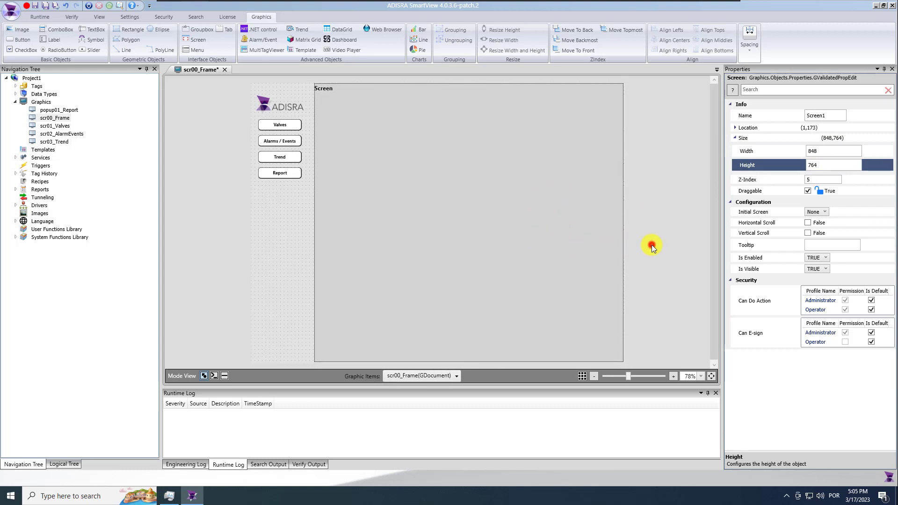
{"action": "left_click", "coordinate": [45, 5]}
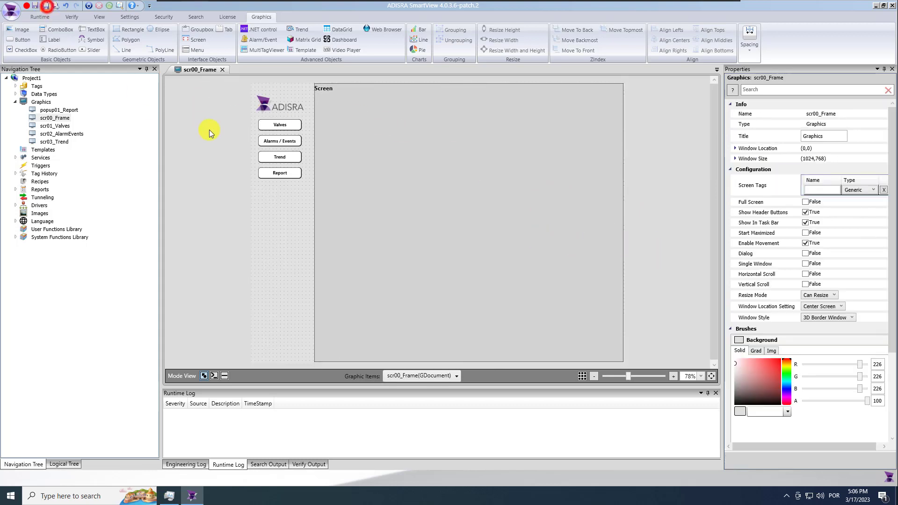
Set the screen area's Initial Screen to scr01_Valves
{"action": "left_click", "coordinate": [458, 192]}
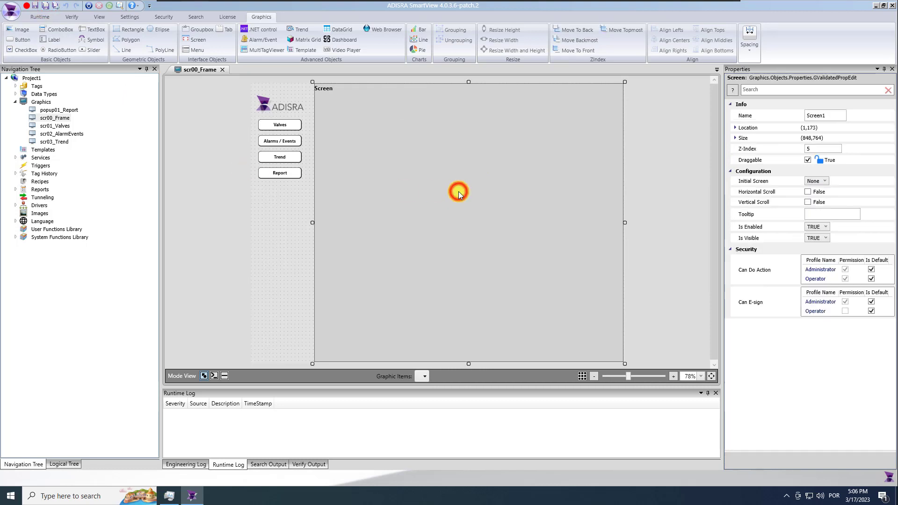
{"action": "left_click", "coordinate": [821, 183]}
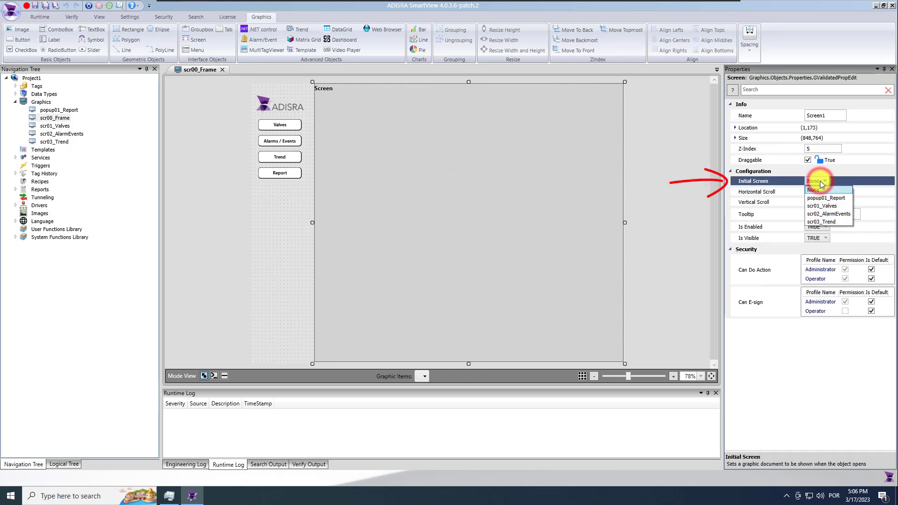
{"action": "left_click", "coordinate": [826, 204]}
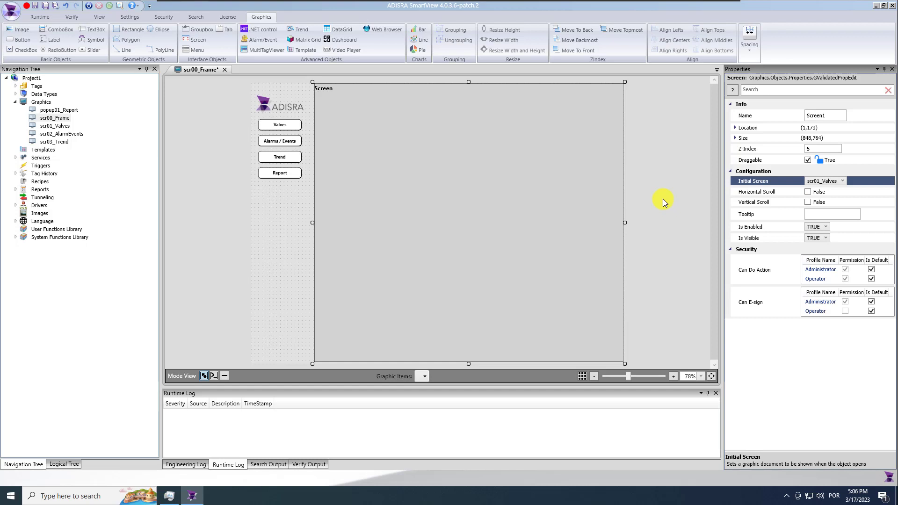
{"action": "left_click", "coordinate": [826, 116]}
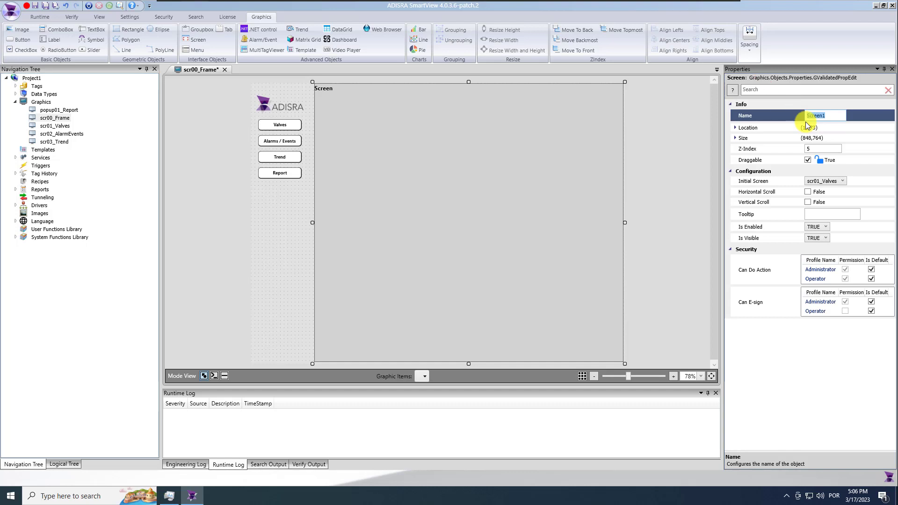
Give the Valves button a Screen1.SetScreen("scr01_Valves") script and copy that line
{"action": "left_click", "coordinate": [290, 126]}
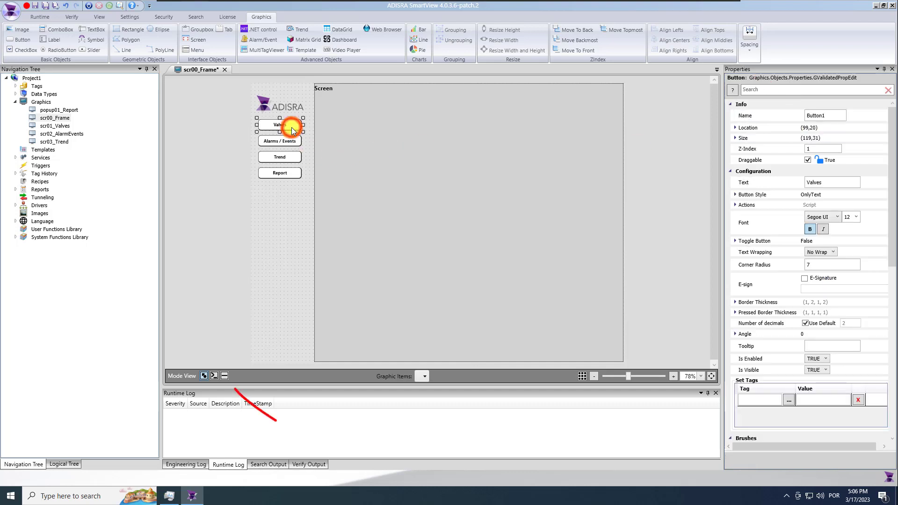
{"action": "left_click", "coordinate": [224, 376]}
{"action": "left_click", "coordinate": [281, 276]}
{"action": "type", "text": "Sc"}
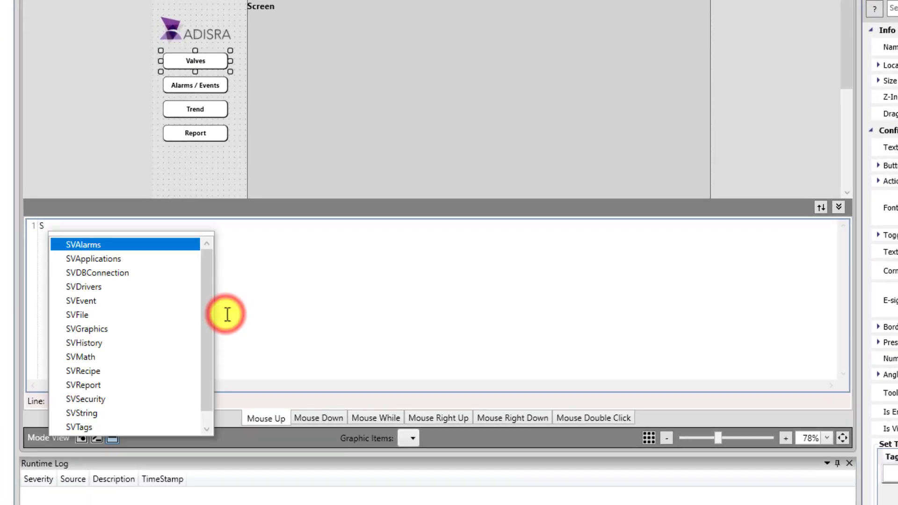
{"action": "key", "text": "Return"}
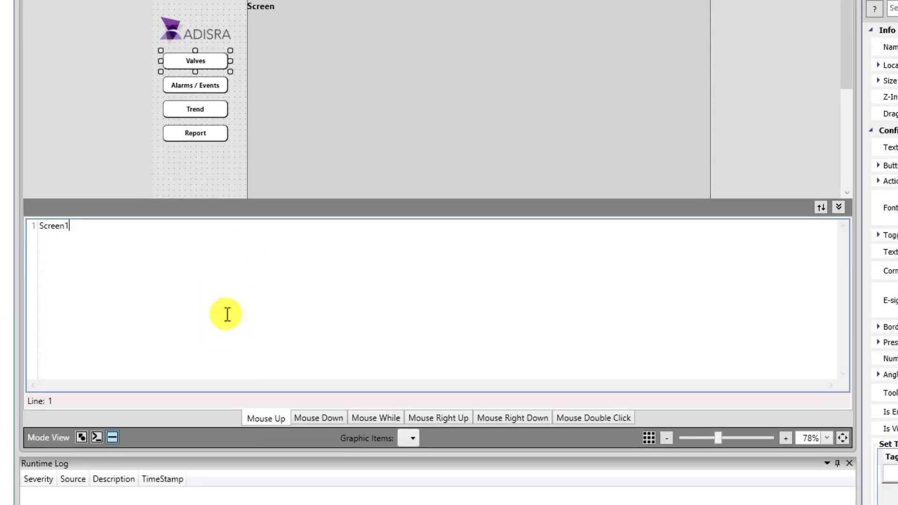
{"action": "type", "text": "."}
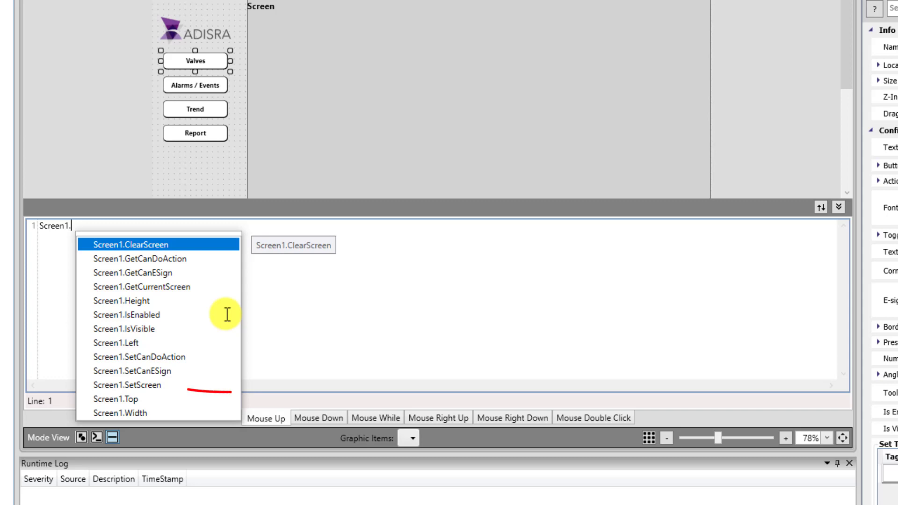
{"action": "double_click", "coordinate": [158, 385]}
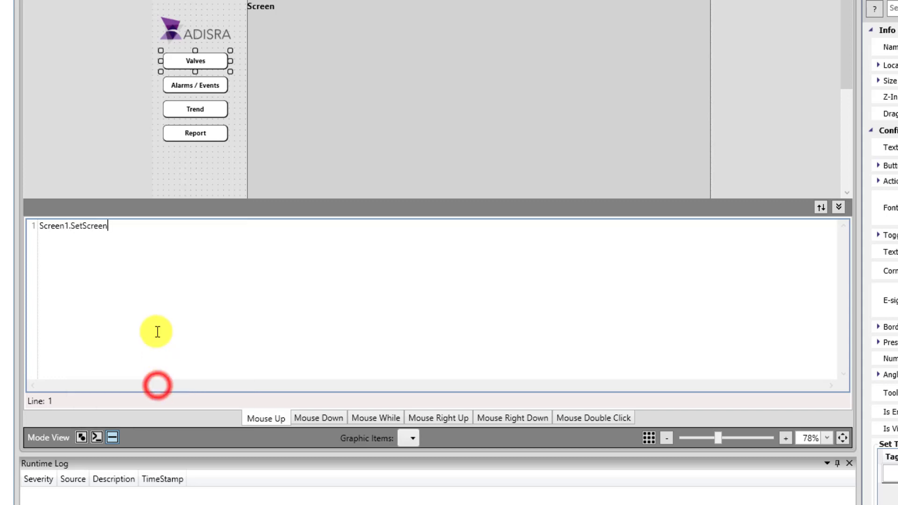
{"action": "type", "text": "(\"scr01_Valves\");"}
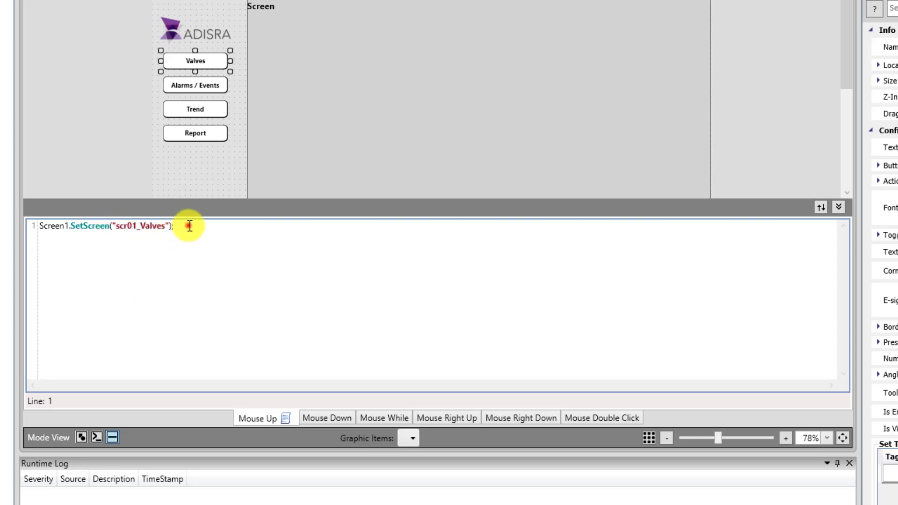
{"action": "left_click_drag", "start_coordinate": [187, 225], "coordinate": [29, 217]}
{"action": "key", "text": "ctrl+c"}
Paste the SetScreen line into the Alarms / Events and Trend scripts, targeting scr02_AlarmEvents for Alarms / Events
{"action": "left_click", "coordinate": [195, 91]}
{"action": "left_click", "coordinate": [144, 267]}
{"action": "key", "text": "ctrl+v"}
{"action": "left_click_drag", "start_coordinate": [165, 227], "coordinate": [143, 229]}
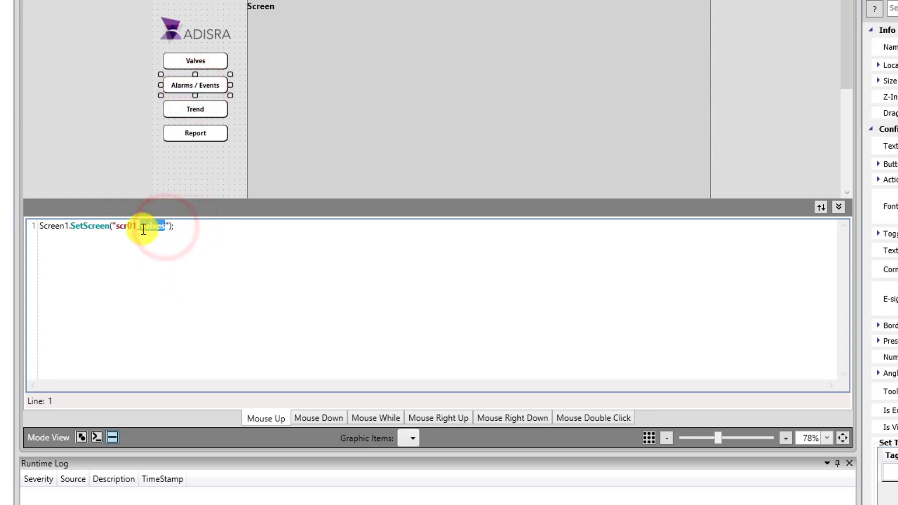
{"action": "type", "text": "AlarmEvents"}
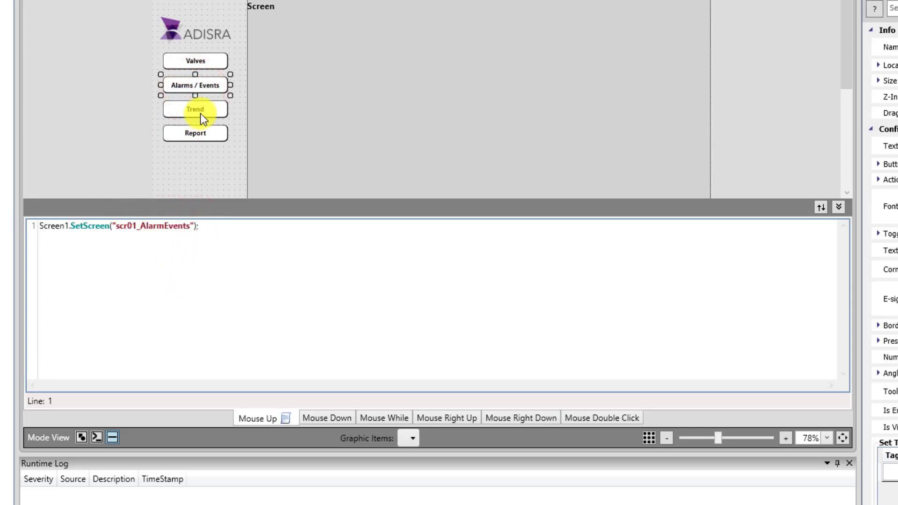
{"action": "left_click", "coordinate": [200, 113]}
{"action": "left_click", "coordinate": [167, 253]}
{"action": "key", "text": "ctrl+v"}
{"action": "left_click", "coordinate": [195, 85]}
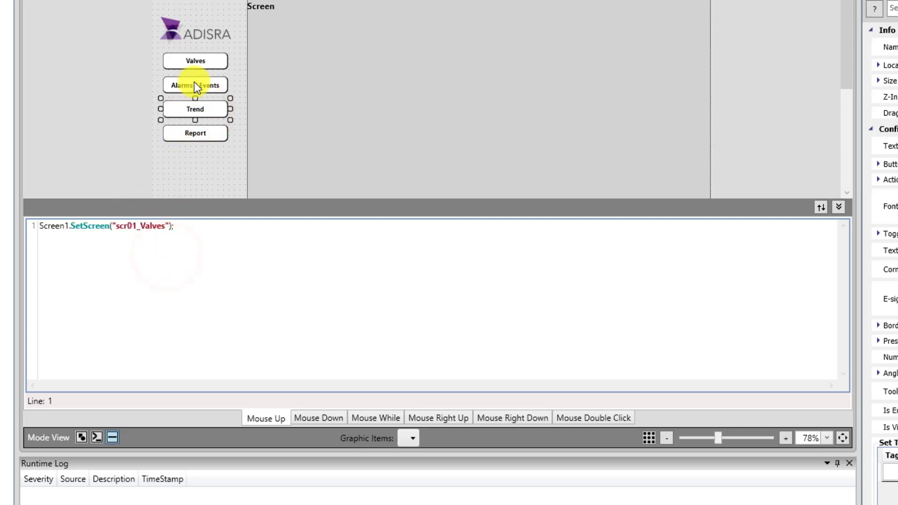
{"action": "left_click", "coordinate": [137, 225]}
{"action": "key", "text": "BackSpace"}
{"action": "type", "text": "2"}
Retarget the Trend button's script to Screen1.SetScreen("scr03_Trend") and collapse the script pane
{"action": "left_click", "coordinate": [199, 114]}
{"action": "left_click", "coordinate": [136, 225]}
{"action": "key", "text": "BackSpace"}
{"action": "type", "text": "3"}
{"action": "left_click_drag", "start_coordinate": [167, 226], "coordinate": [144, 226]}
{"action": "type", "text": "Trend"}
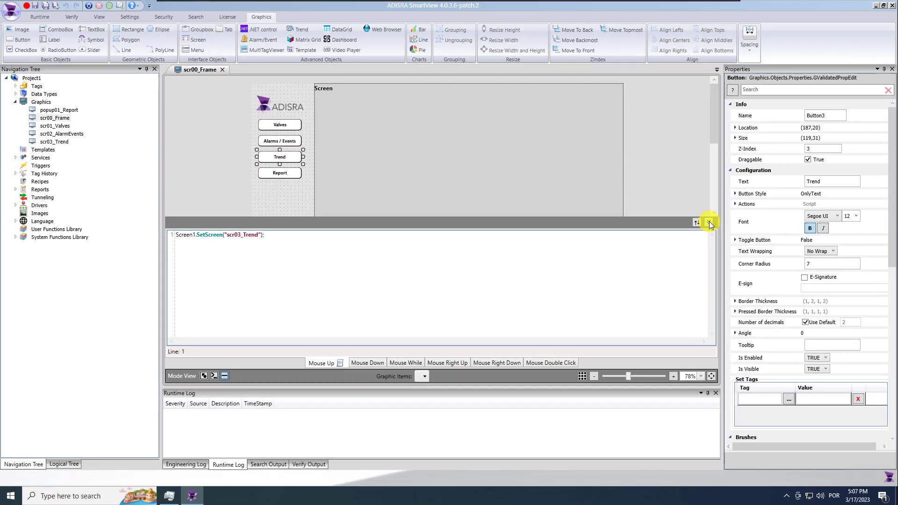
{"action": "left_click", "coordinate": [839, 207]}
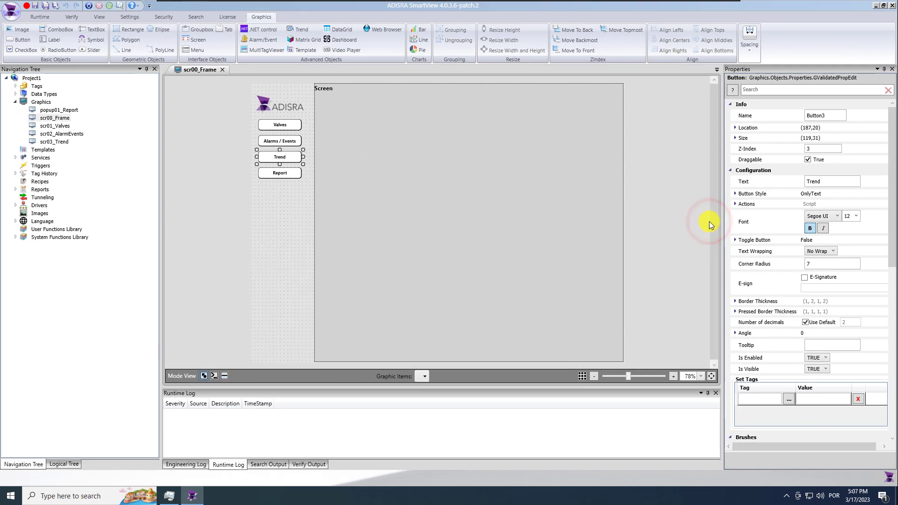
{"action": "left_click", "coordinate": [278, 176]}
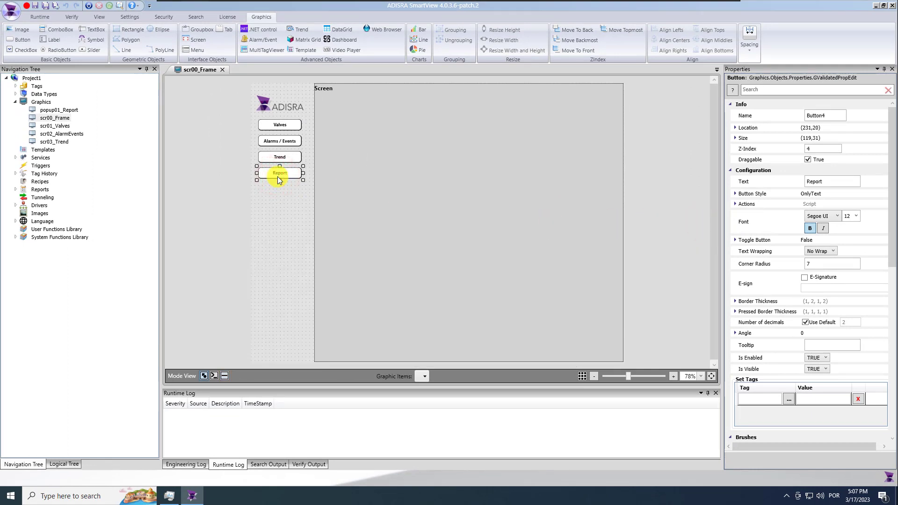
Make the Report button an Action button that opens popup01_Report, then save the project
{"action": "left_click", "coordinate": [738, 207]}
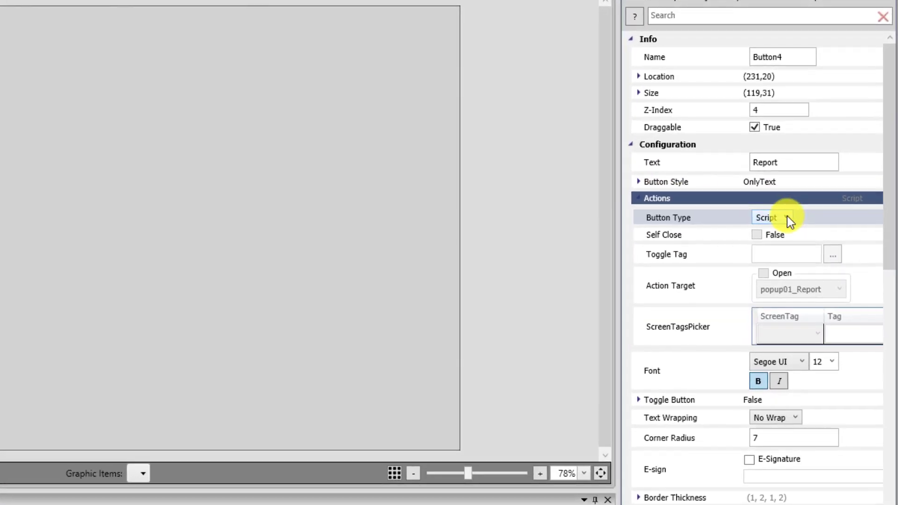
{"action": "left_click", "coordinate": [788, 217]}
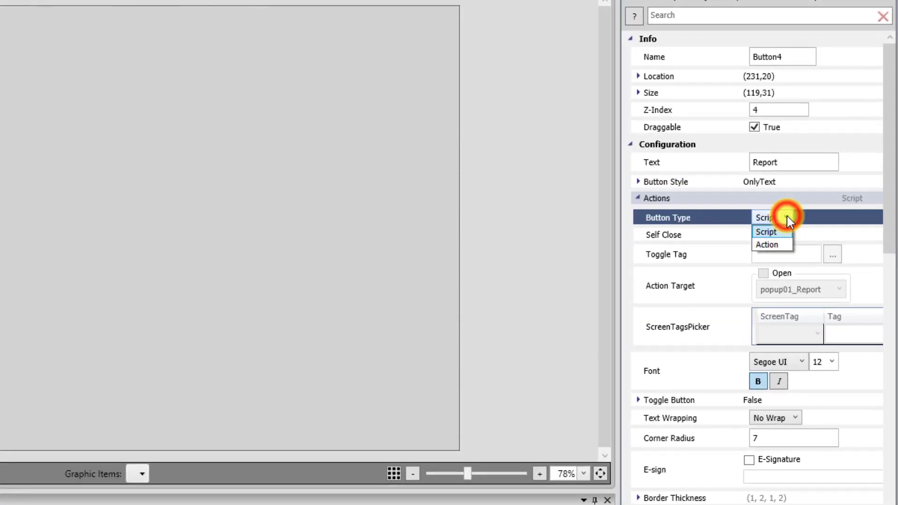
{"action": "left_click", "coordinate": [781, 245]}
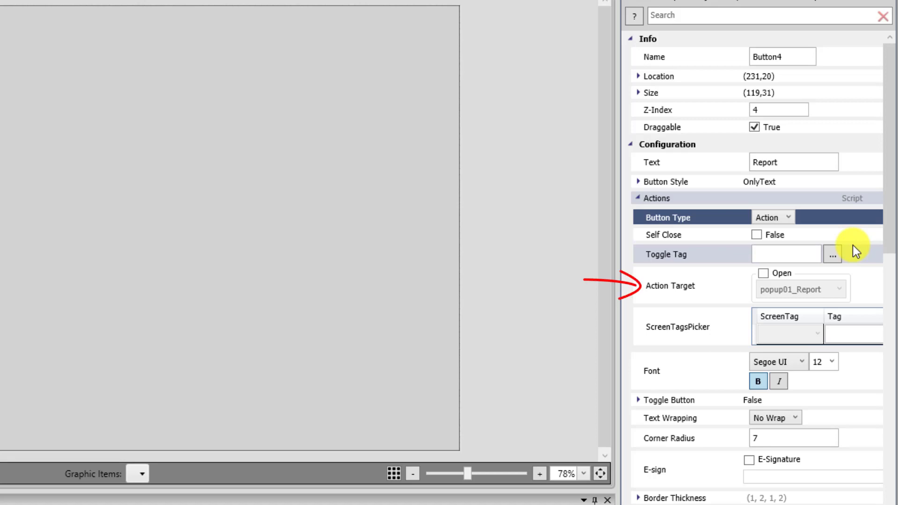
{"action": "left_click", "coordinate": [763, 273]}
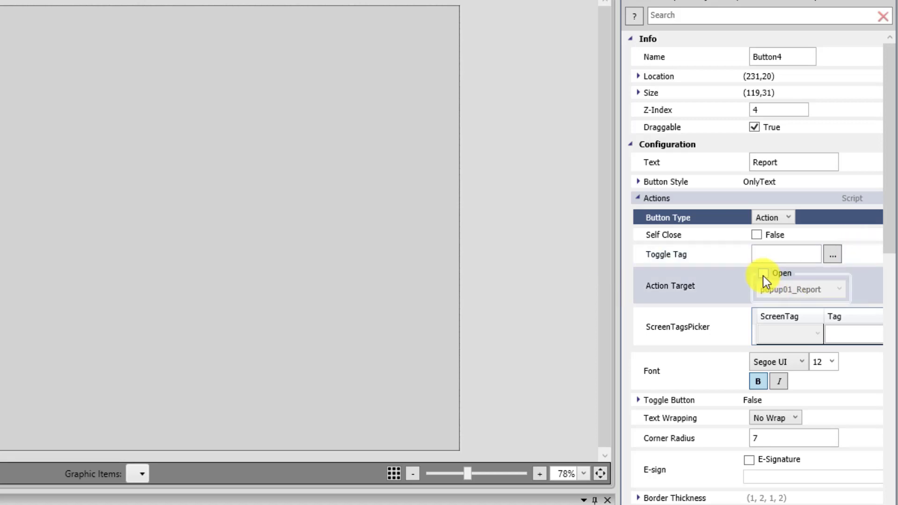
{"action": "left_click", "coordinate": [838, 289]}
{"action": "left_click", "coordinate": [815, 307]}
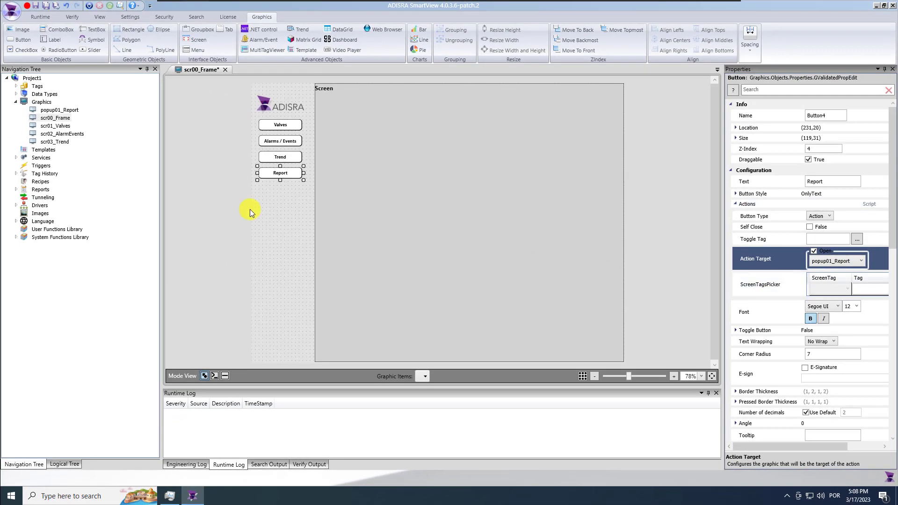
{"action": "left_click", "coordinate": [46, 6]}
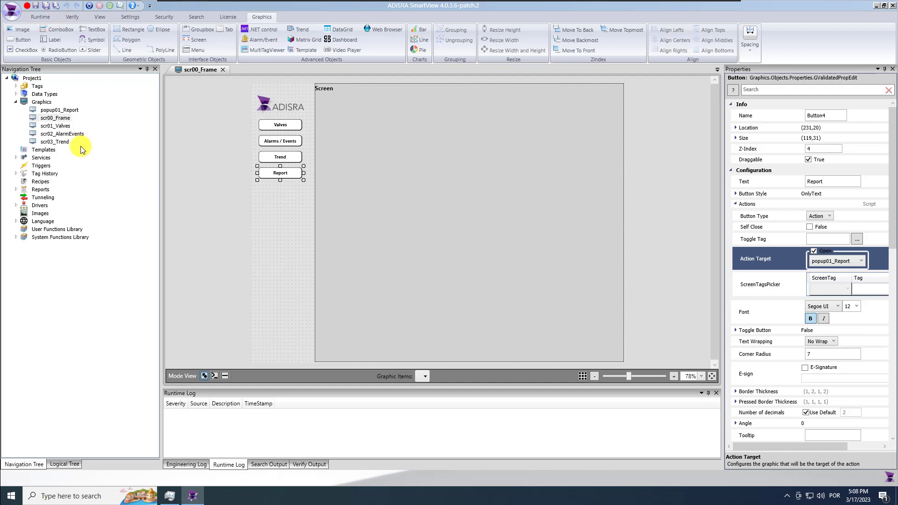
Set popup01_Report to open as a Dialog, save it and close its tab
{"action": "double_click", "coordinate": [60, 109]}
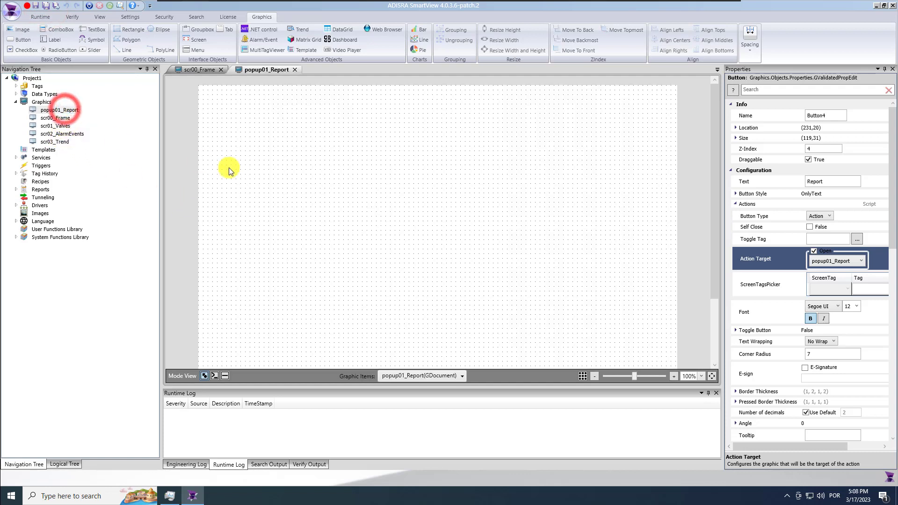
{"action": "left_click", "coordinate": [399, 207]}
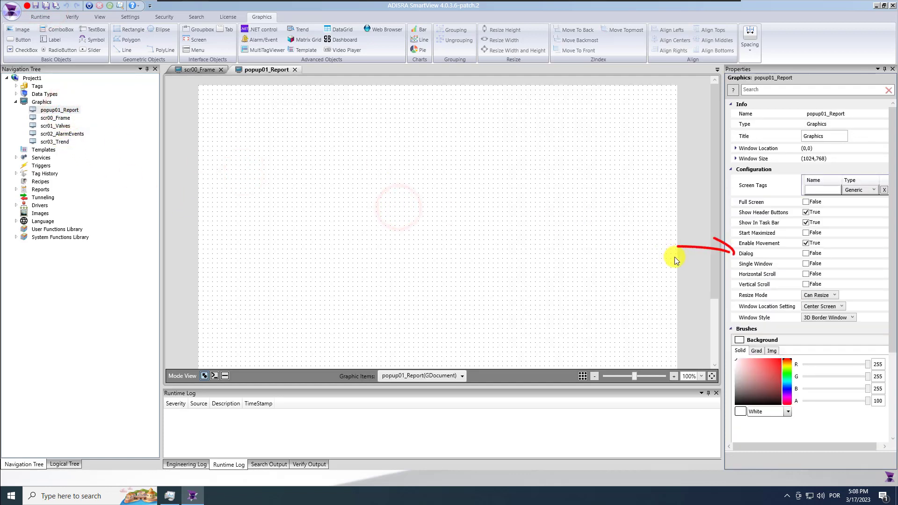
{"action": "left_click", "coordinate": [806, 253]}
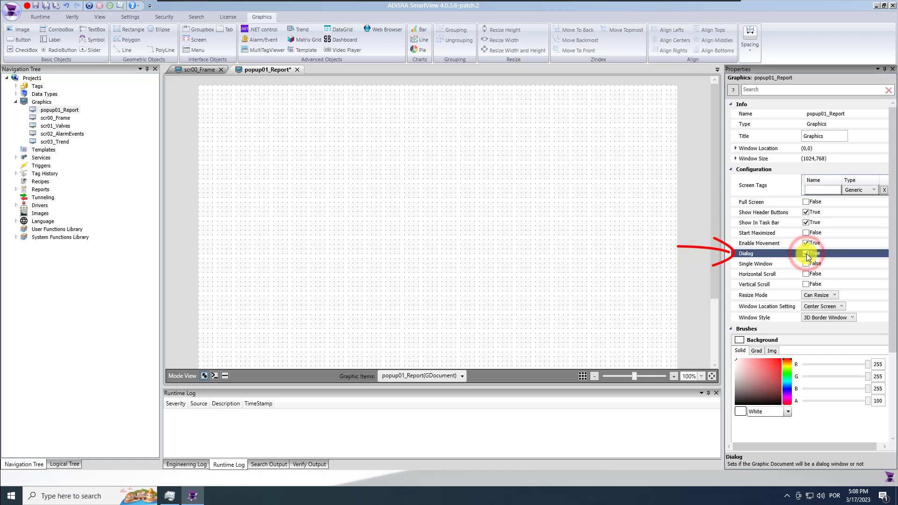
{"action": "left_click", "coordinate": [45, 5]}
{"action": "left_click", "coordinate": [295, 70]}
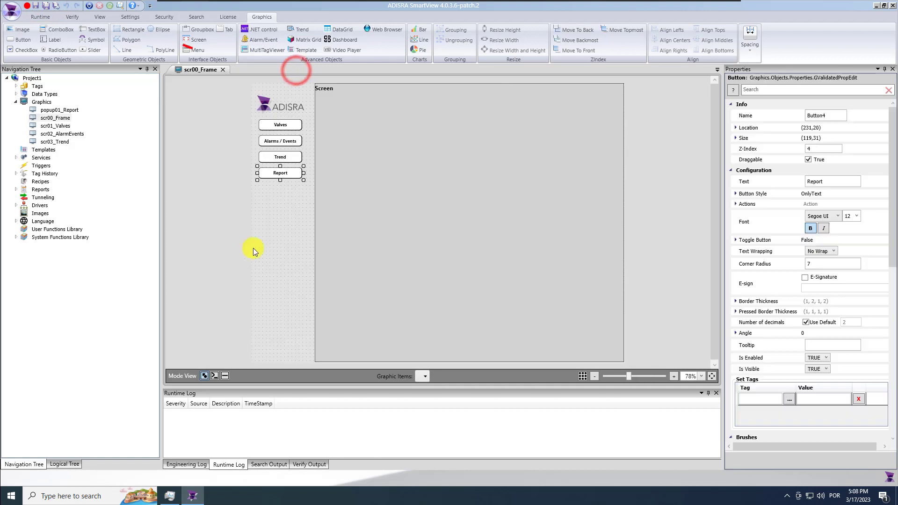
Choose scr00_Frame as the project's Startup Graphic in Settings
{"action": "left_click", "coordinate": [129, 17]}
{"action": "left_click", "coordinate": [177, 33]}
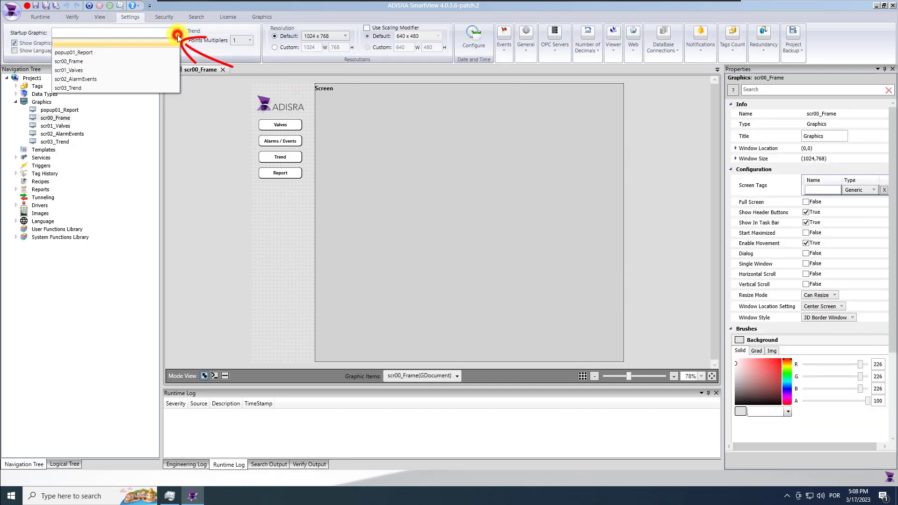
{"action": "left_click", "coordinate": [167, 62]}
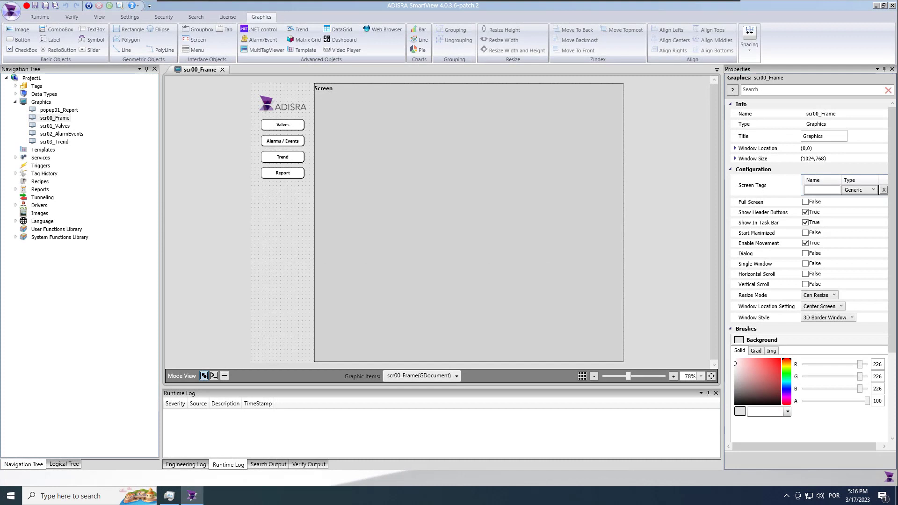
Add a bold "User" text label below the navigation buttons
{"action": "left_click", "coordinate": [53, 40]}
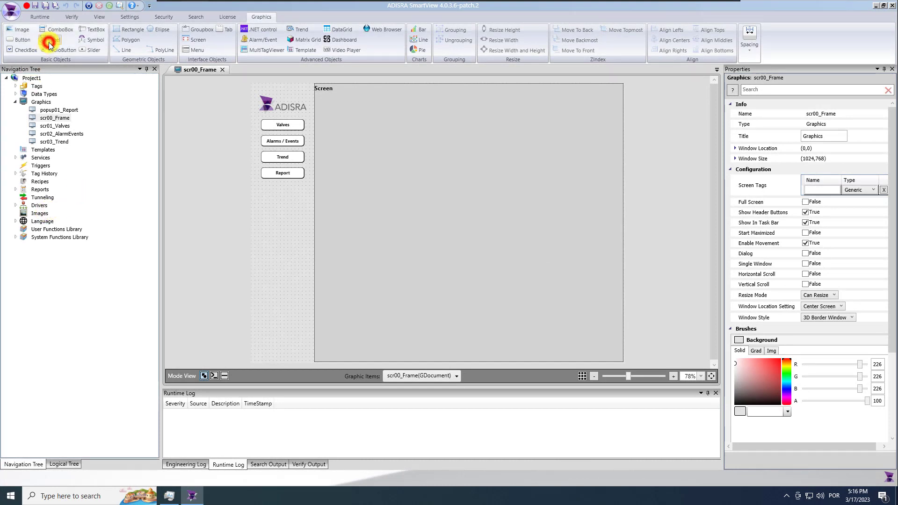
{"action": "left_click", "coordinate": [260, 191]}
{"action": "scroll", "coordinate": [260, 190], "scroll_direction": "up", "scroll_amount": 3}
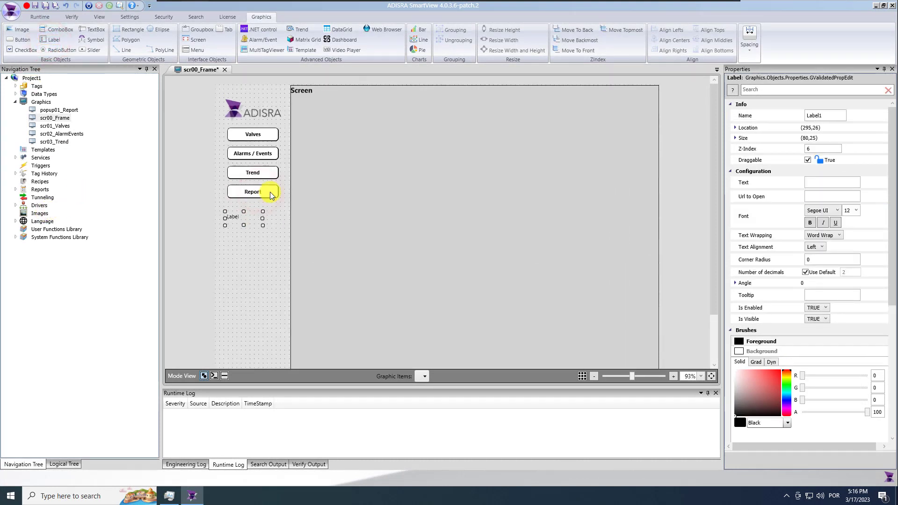
{"action": "scroll", "coordinate": [271, 195], "scroll_direction": "up", "scroll_amount": 1}
{"action": "left_click", "coordinate": [205, 241]}
{"action": "left_click", "coordinate": [821, 183]}
{"action": "type", "text": "User"}
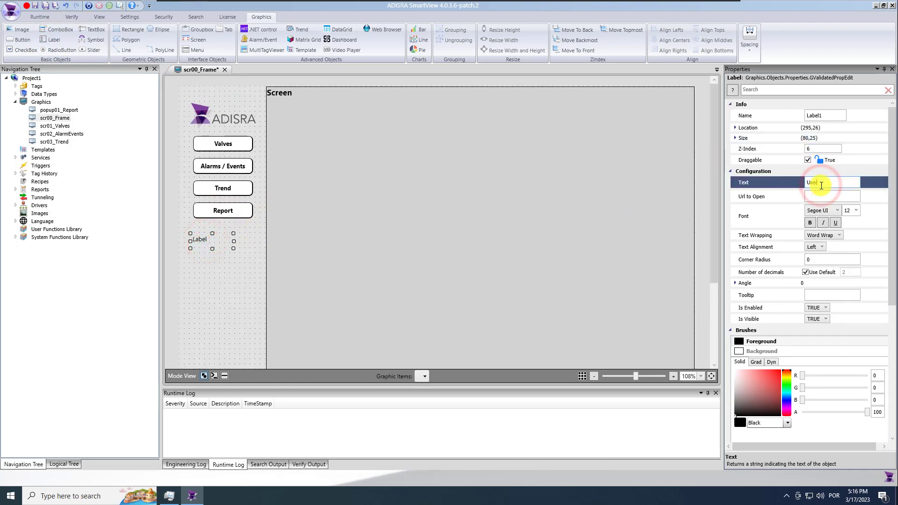
{"action": "left_click", "coordinate": [810, 222]}
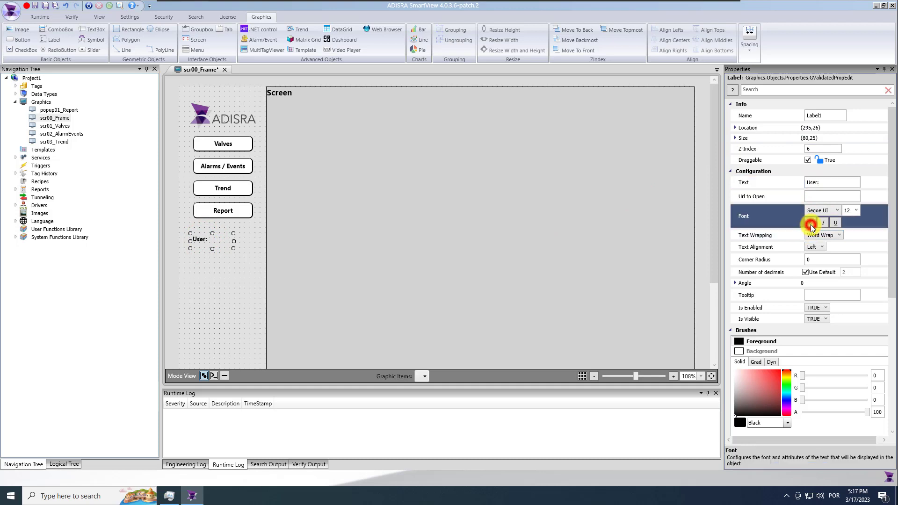
{"action": "left_click", "coordinate": [205, 266]}
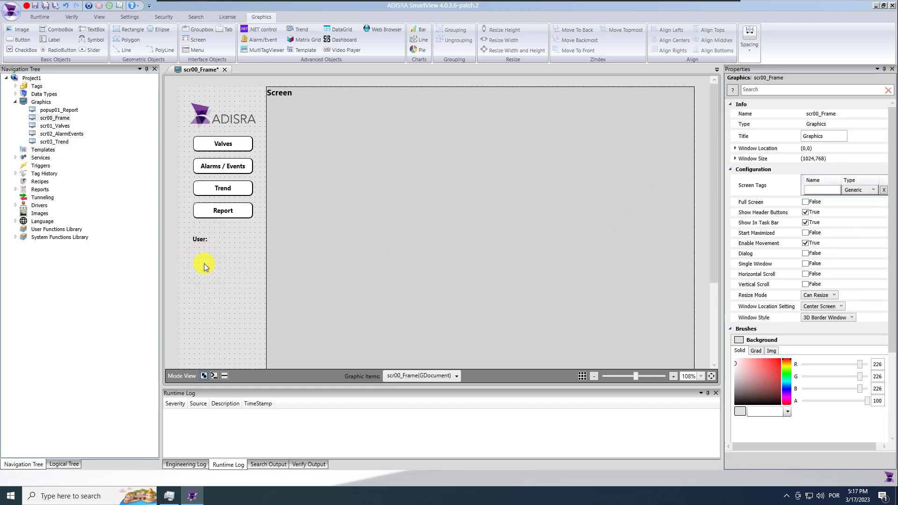
Draw a text box under the User label, sized and centered to the Report button
{"action": "left_click", "coordinate": [92, 29]}
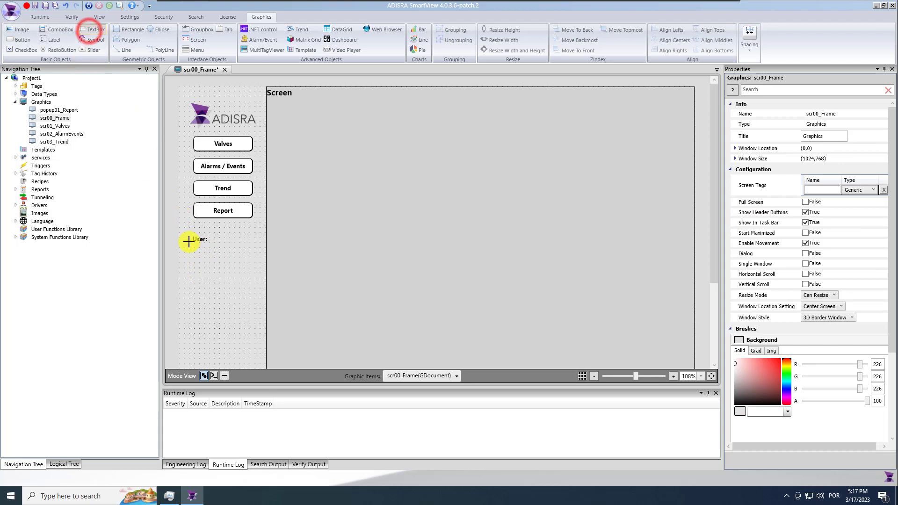
{"action": "left_click_drag", "start_coordinate": [192, 243], "coordinate": [253, 258]}
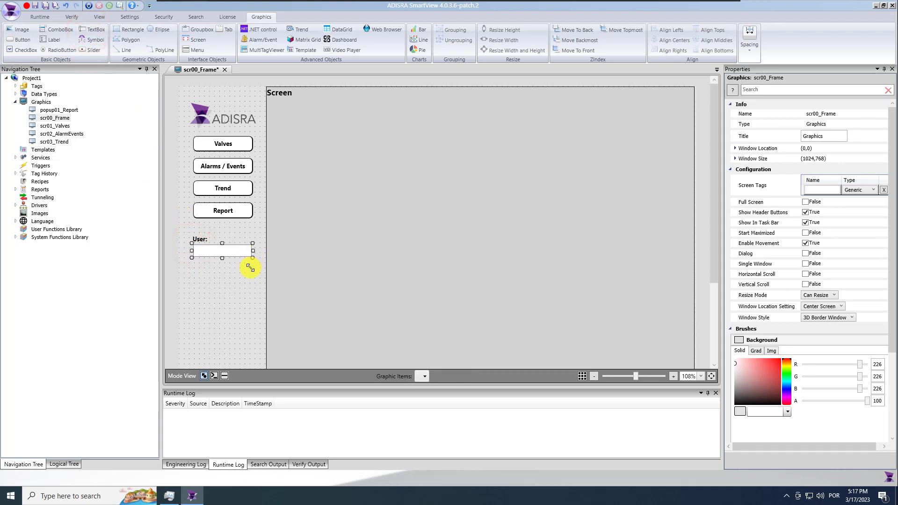
{"action": "left_click", "coordinate": [234, 212], "text": "ctrl"}
{"action": "left_click", "coordinate": [498, 41]}
{"action": "left_click", "coordinate": [214, 283]}
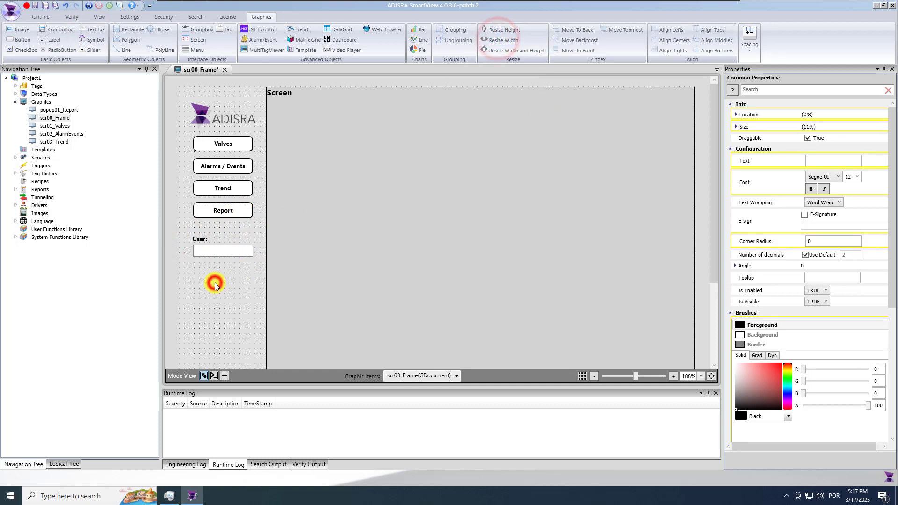
{"action": "left_click", "coordinate": [229, 257]}
{"action": "left_click", "coordinate": [237, 210], "text": "ctrl"}
{"action": "left_click", "coordinate": [683, 42]}
{"action": "left_click", "coordinate": [235, 290]}
{"action": "left_click", "coordinate": [230, 249]}
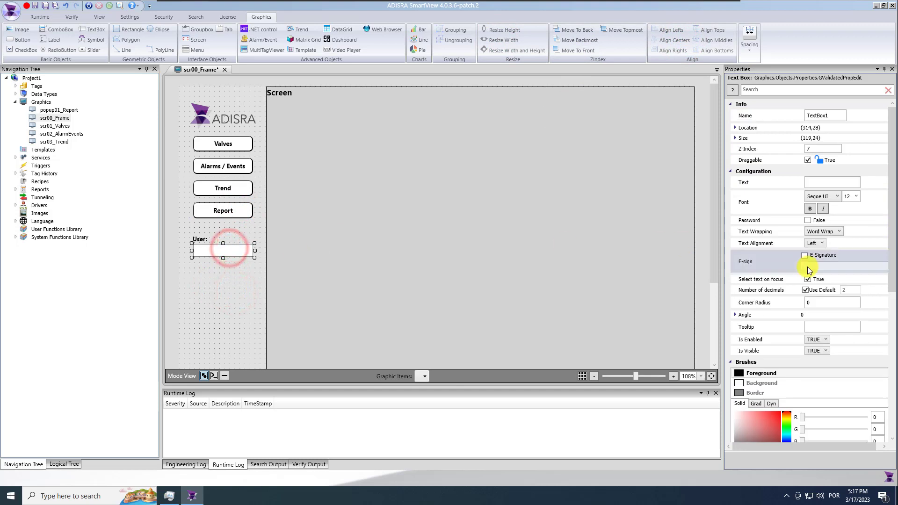
{"action": "left_click", "coordinate": [815, 302]}
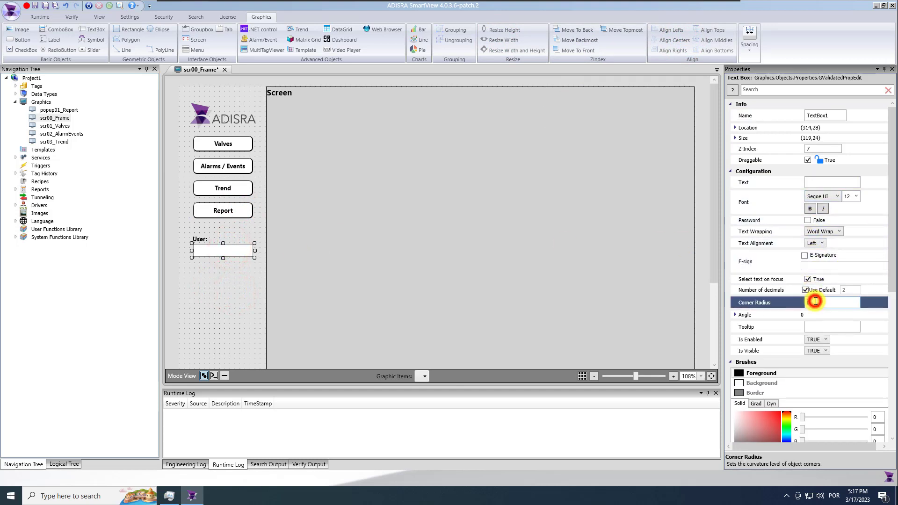
{"action": "left_click", "coordinate": [822, 182]}
{"action": "type", "text": "@"}
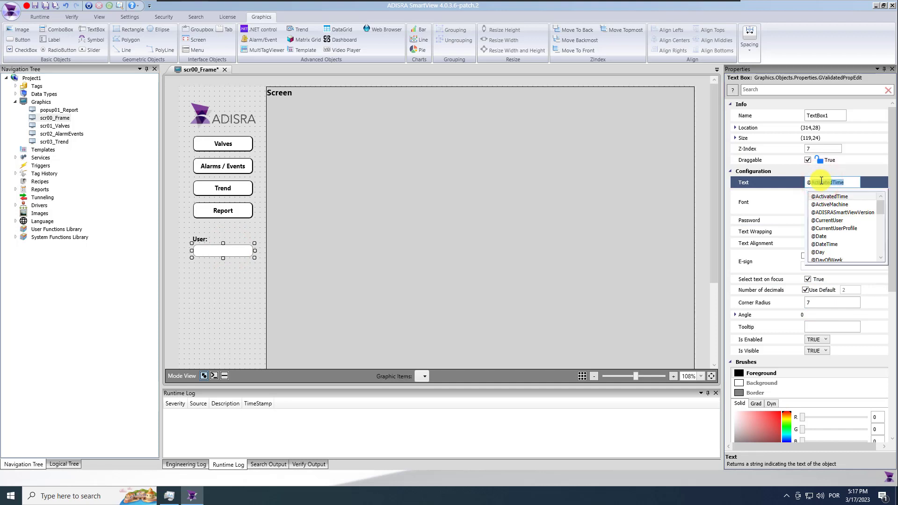
{"action": "type", "text": "C"}
{"action": "left_click", "coordinate": [854, 197]}
{"action": "left_click", "coordinate": [229, 252]}
{"action": "left_click_drag", "start_coordinate": [229, 252], "coordinate": [228, 250]}
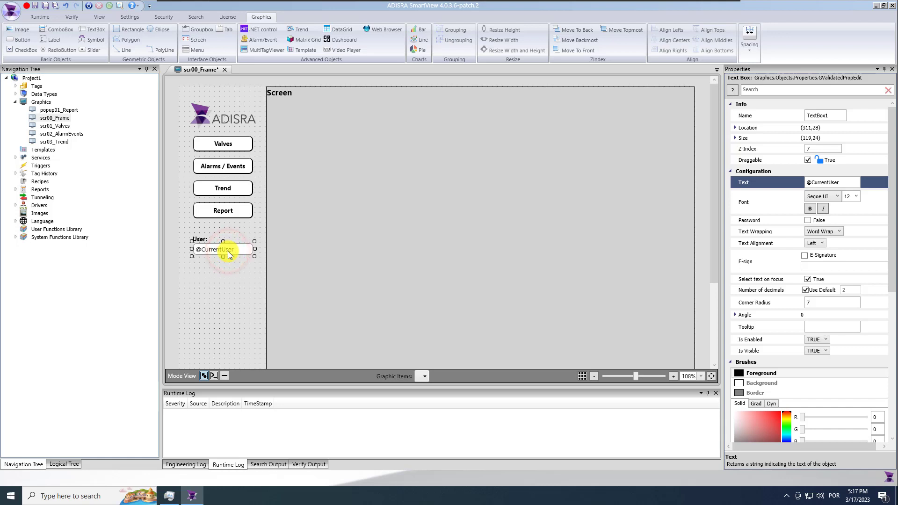
{"action": "left_click", "coordinate": [227, 280]}
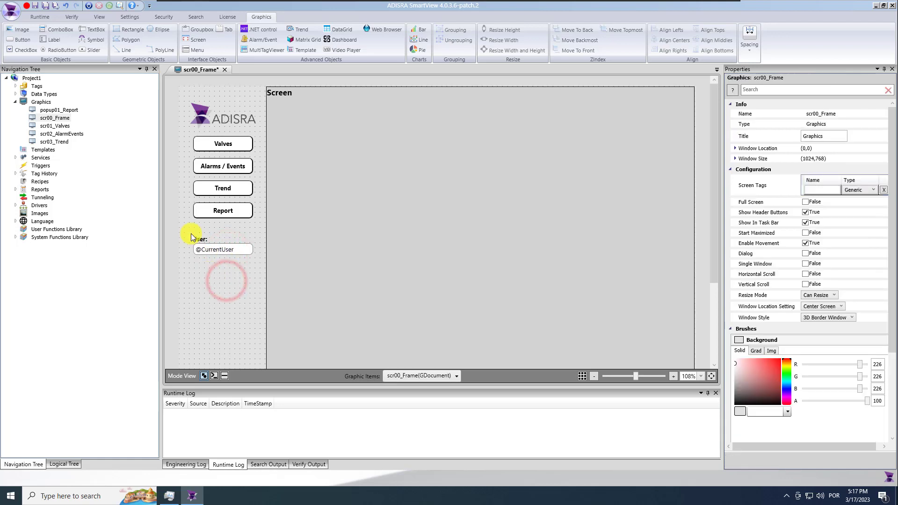
{"action": "left_click", "coordinate": [199, 241]}
{"action": "left_click", "coordinate": [209, 276]}
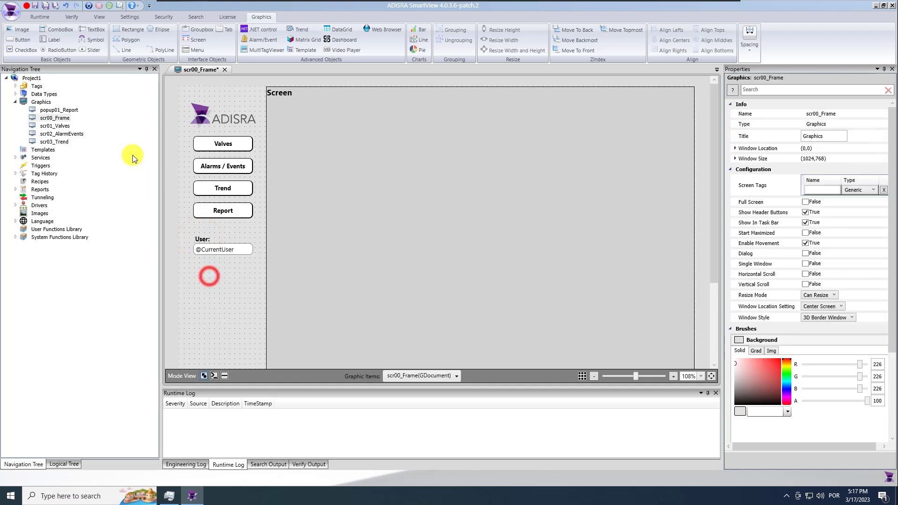
Save the project, browse the SystemTags list, then close it
{"action": "left_click", "coordinate": [46, 6]}
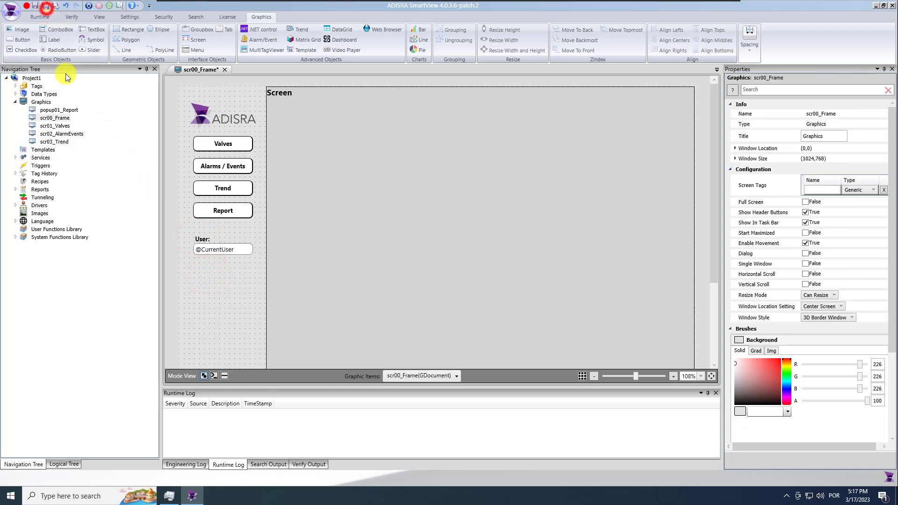
{"action": "left_click", "coordinate": [15, 86]}
{"action": "left_click", "coordinate": [46, 102]}
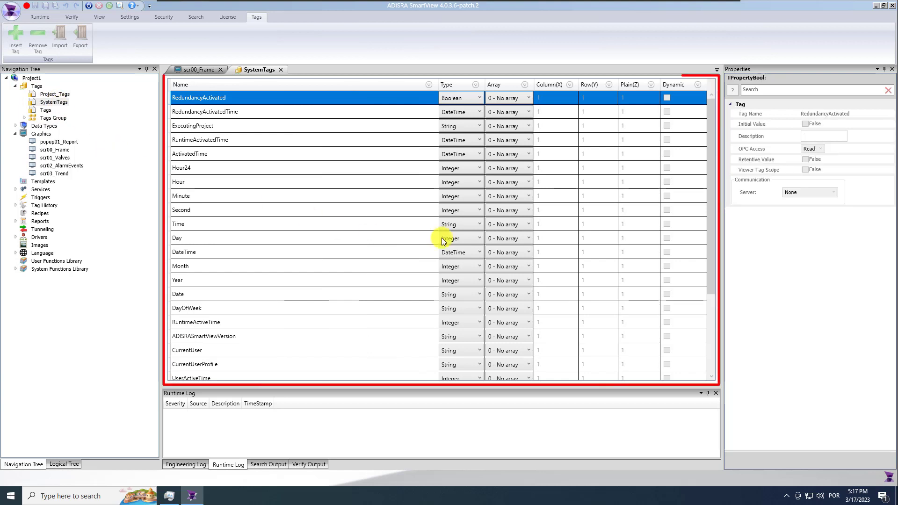
{"action": "left_click", "coordinate": [711, 210]}
{"action": "left_click_drag", "start_coordinate": [715, 302], "coordinate": [715, 317]}
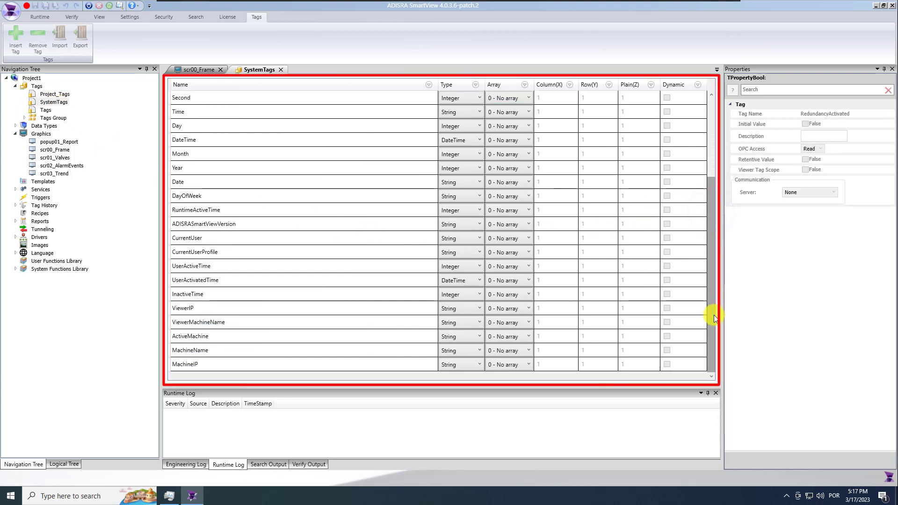
{"action": "left_click", "coordinate": [281, 70]}
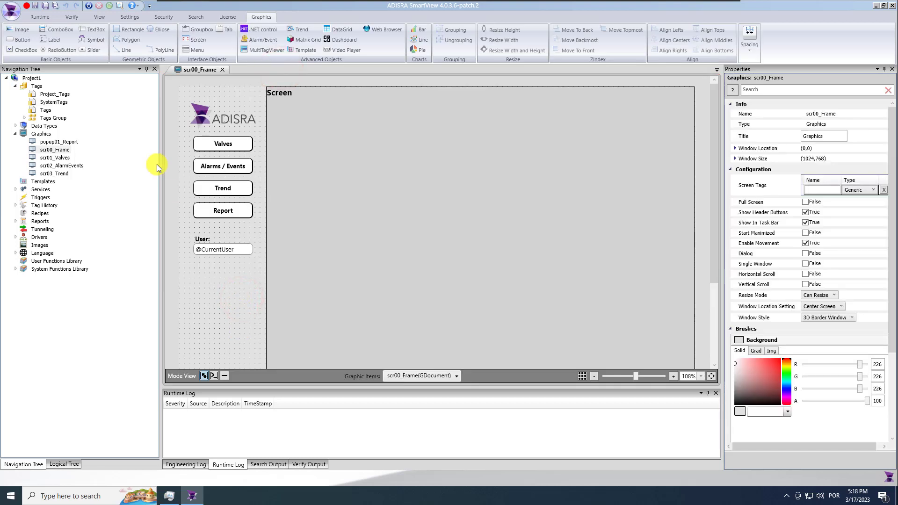
{"action": "left_click", "coordinate": [22, 41]}
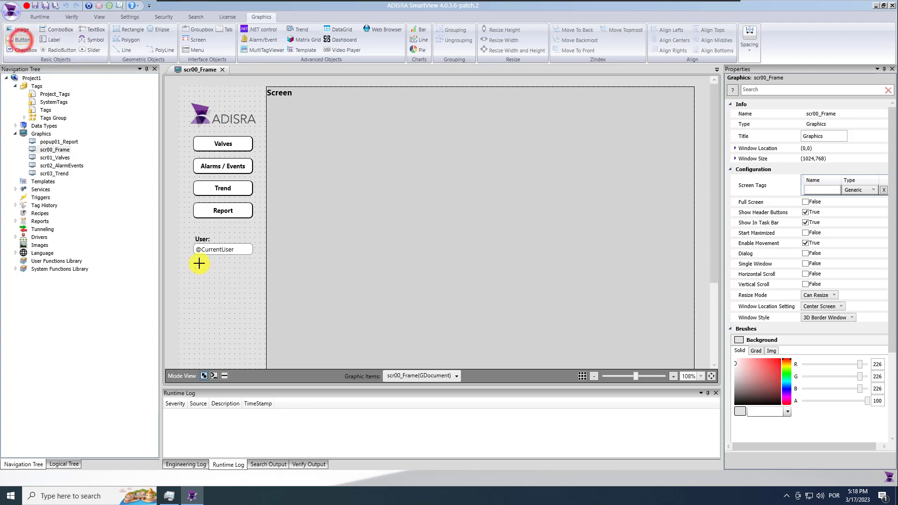
{"action": "mouse_move", "coordinate": [193, 261]}
{"action": "left_mouse_down"}
{"action": "mouse_move", "coordinate": [219, 273]}
{"action": "mouse_move", "coordinate": [208, 272]}
{"action": "left_mouse_up"}
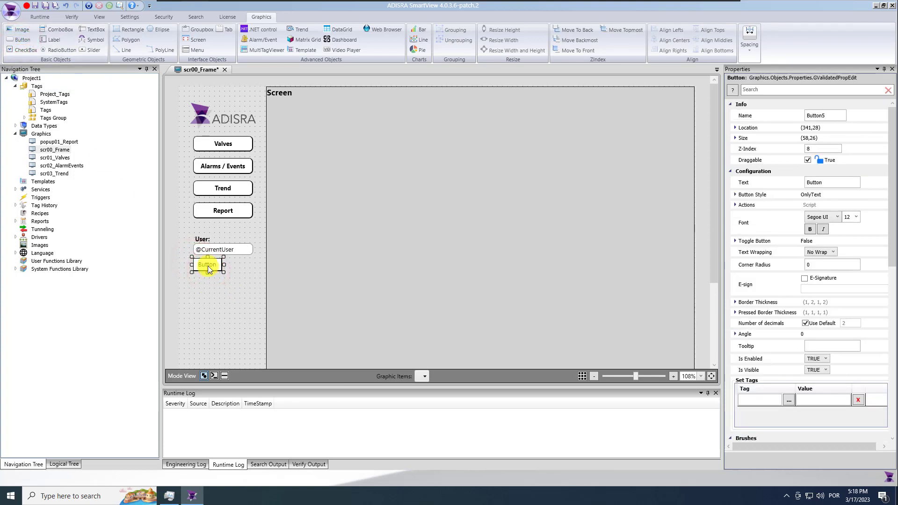
{"action": "left_click", "coordinate": [834, 182]}
{"action": "type", "text": "Login"}
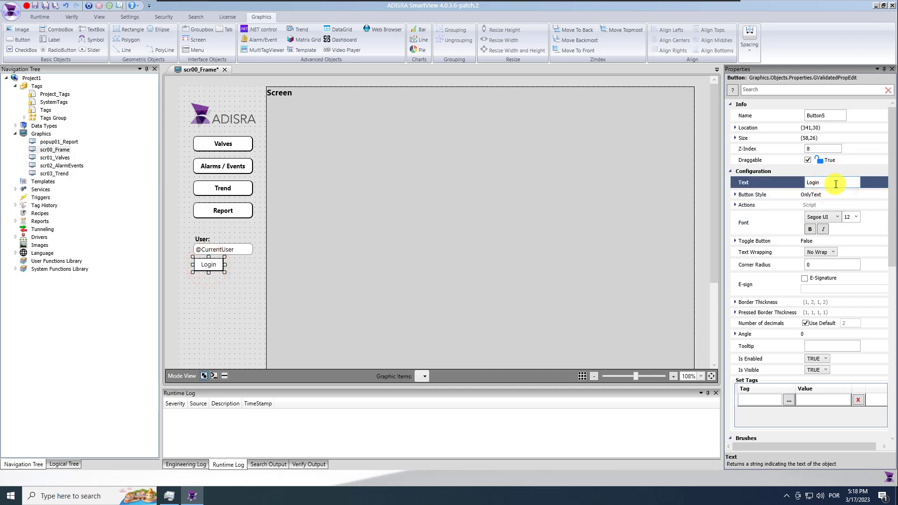
{"action": "left_click", "coordinate": [810, 229]}
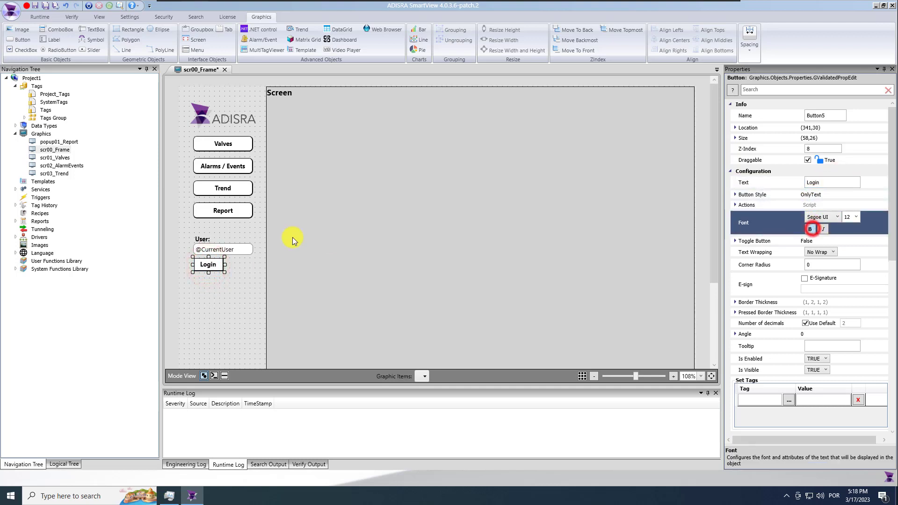
{"action": "left_click", "coordinate": [826, 265]}
{"action": "type", "text": "7"}
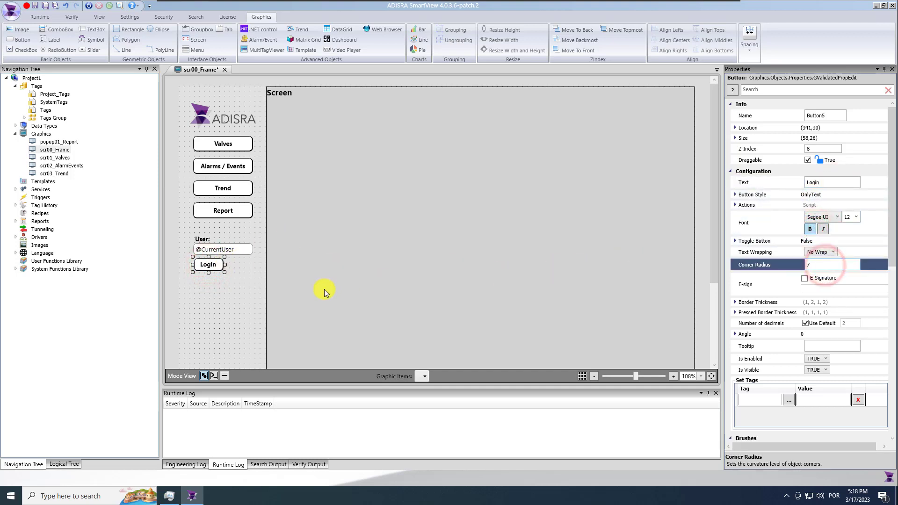
{"action": "left_click", "coordinate": [212, 268]}
Duplicate the Login button and align it beside the original with matching tops
{"action": "key", "text": "ctrl+c"}
{"action": "key", "text": "ctrl+v"}
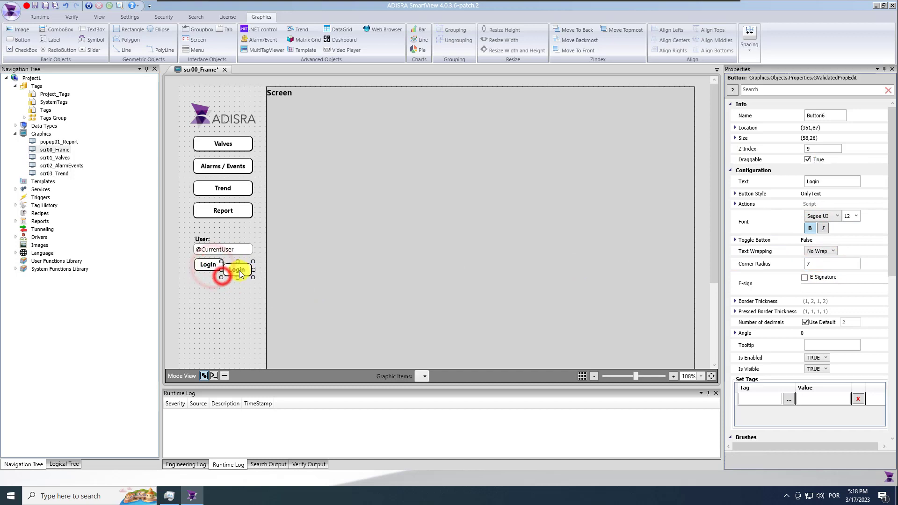
{"action": "left_click", "coordinate": [199, 263]}
{"action": "left_click", "coordinate": [204, 248], "text": "ctrl"}
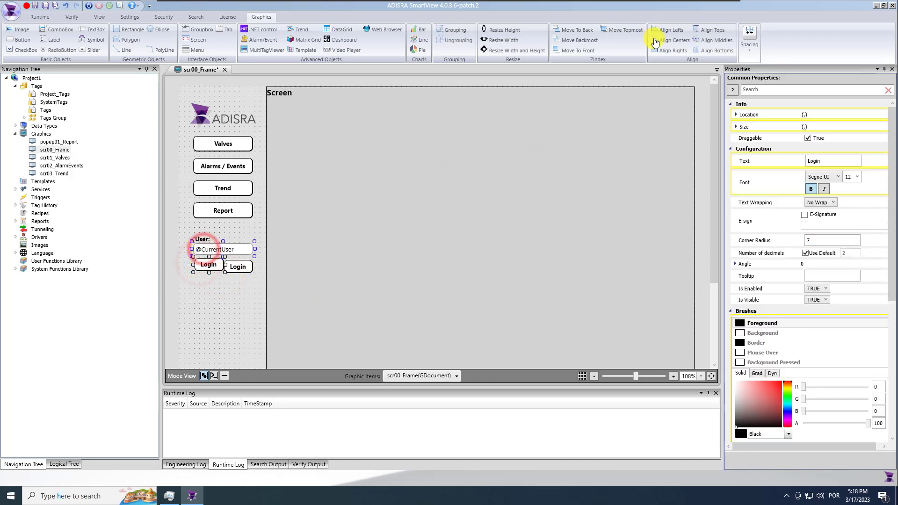
{"action": "left_click", "coordinate": [661, 32]}
{"action": "left_click", "coordinate": [226, 297]}
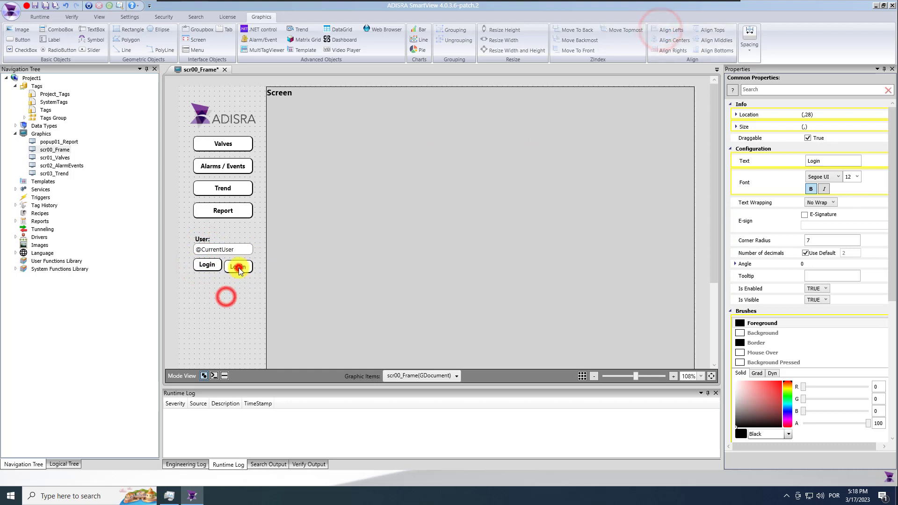
{"action": "left_click", "coordinate": [240, 265]}
{"action": "left_click", "coordinate": [248, 252], "text": "ctrl"}
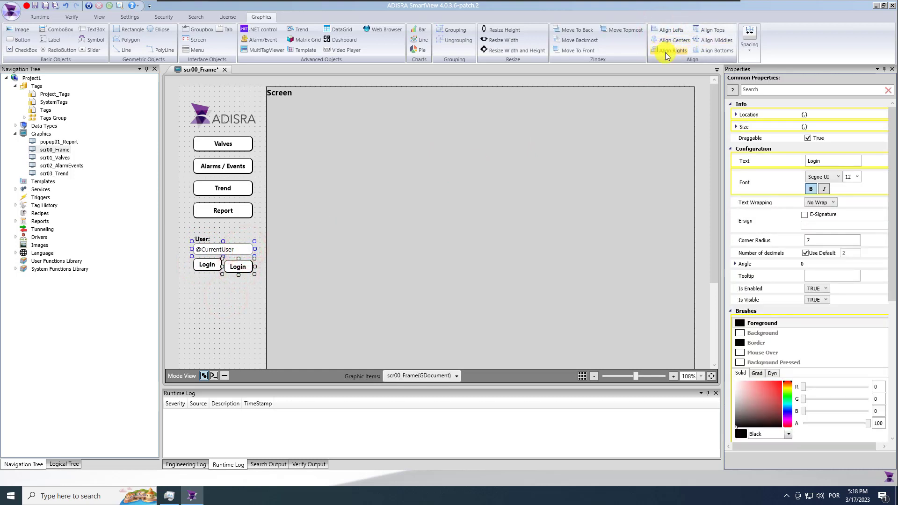
{"action": "left_click", "coordinate": [236, 307]}
{"action": "left_click", "coordinate": [239, 268]}
{"action": "left_click", "coordinate": [205, 263], "text": "ctrl"}
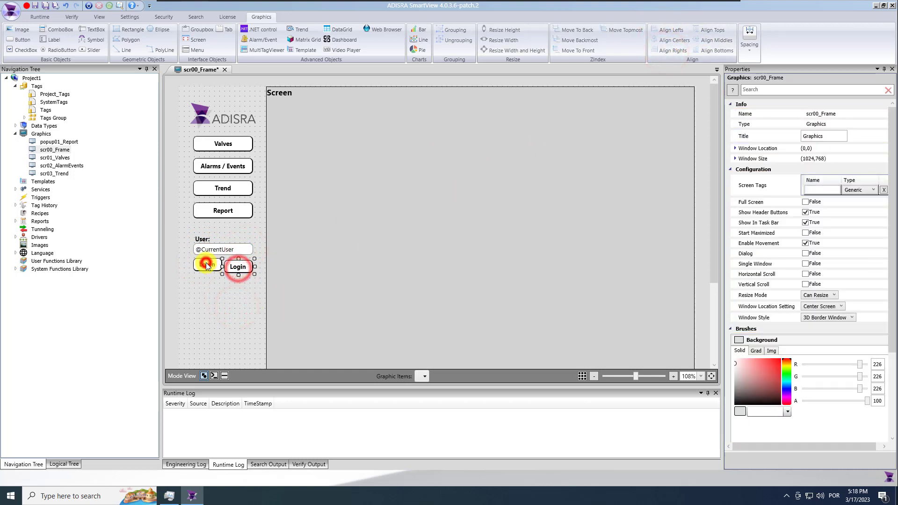
{"action": "left_click", "coordinate": [697, 29]}
Open the left Login button's empty script editor and close it unchanged
{"action": "left_click", "coordinate": [221, 290]}
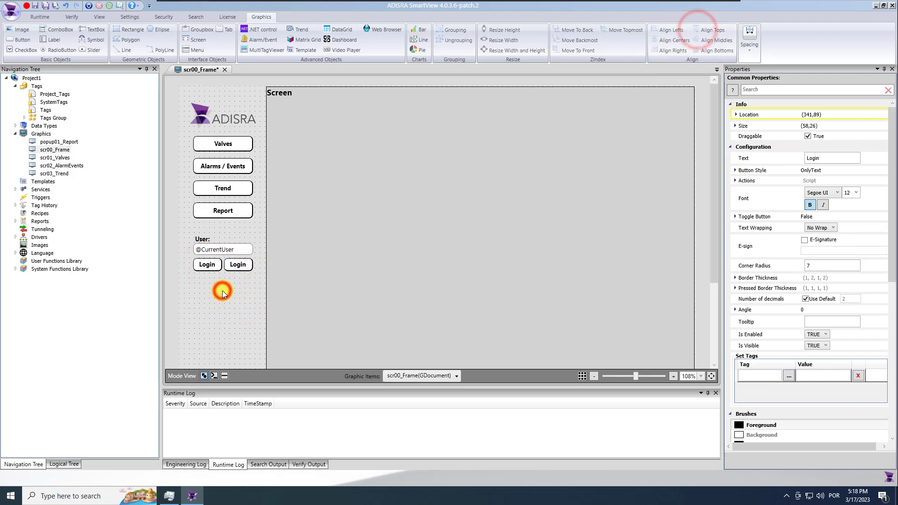
{"action": "left_click", "coordinate": [207, 265]}
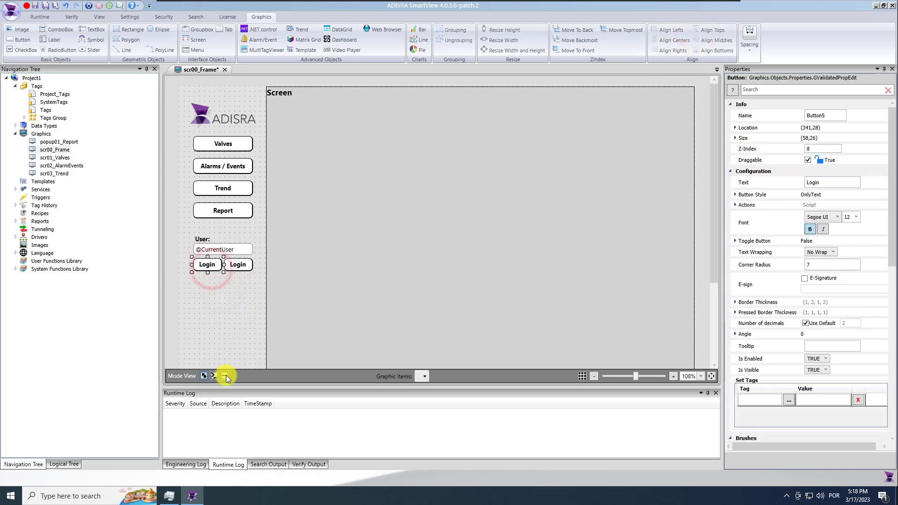
{"action": "left_click", "coordinate": [225, 376]}
{"action": "left_click", "coordinate": [248, 297]}
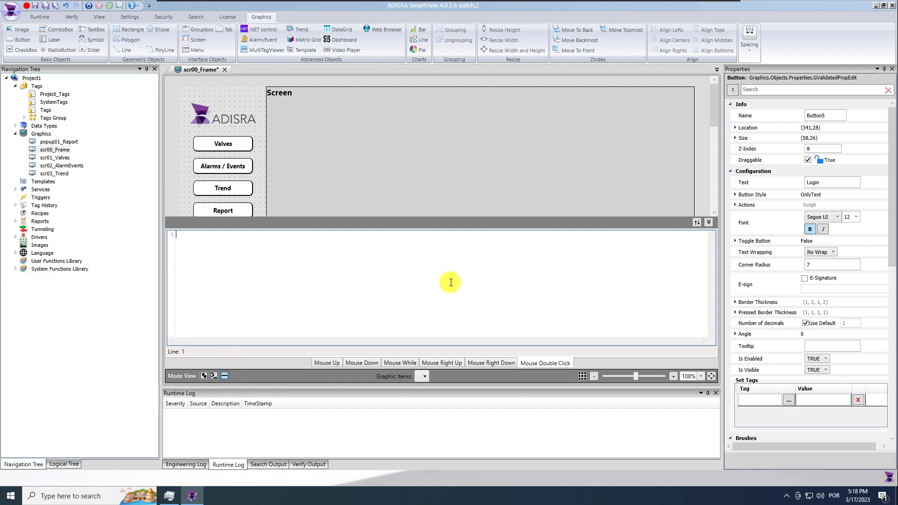
{"action": "left_click", "coordinate": [710, 225]}
{"action": "left_click", "coordinate": [202, 289]}
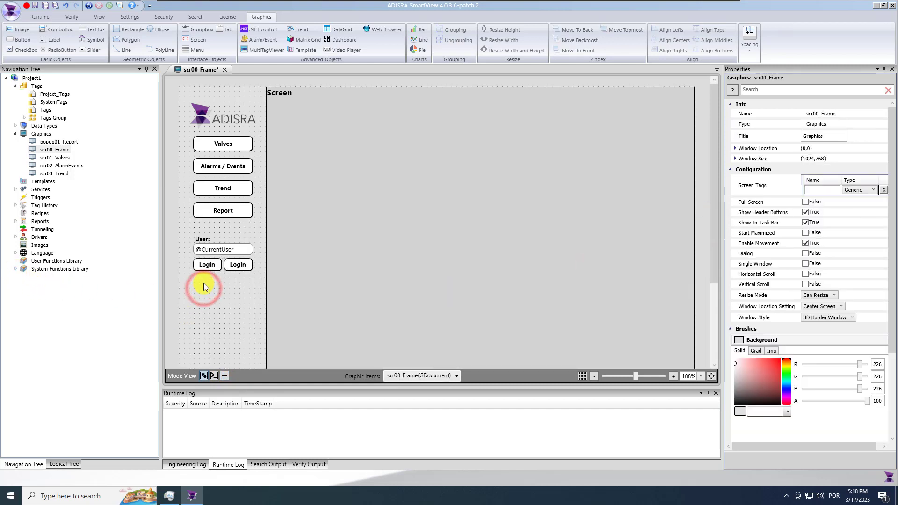
Browse the SVSecurity Login functions in the System Functions Library, then close the list
{"action": "left_click", "coordinate": [16, 269]}
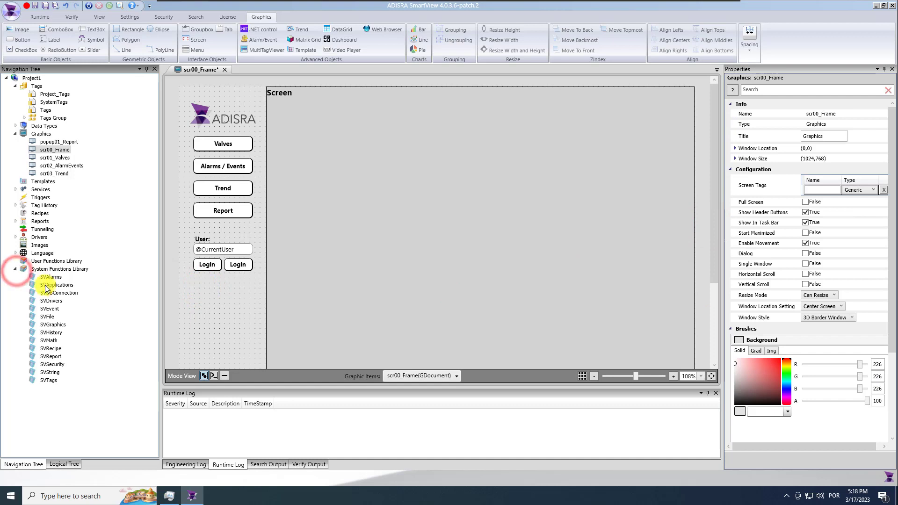
{"action": "double_click", "coordinate": [60, 366]}
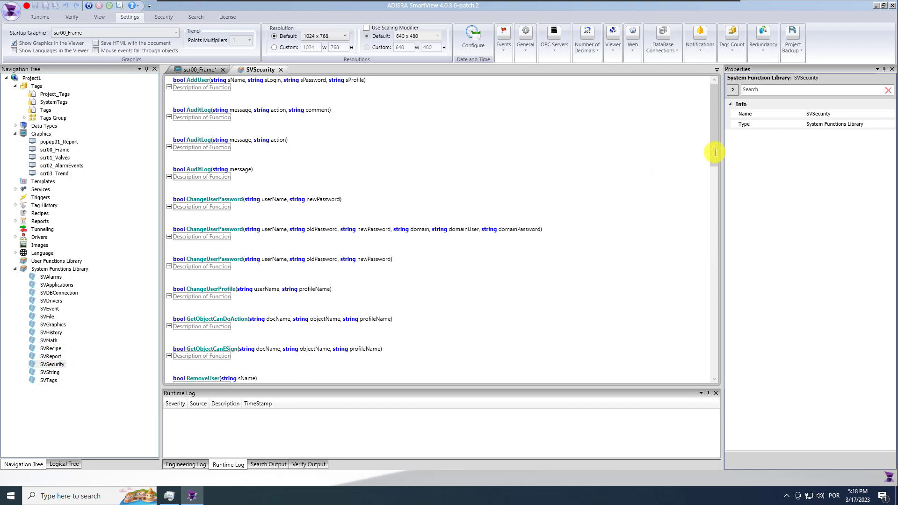
{"action": "left_click_drag", "start_coordinate": [719, 176], "coordinate": [718, 223]}
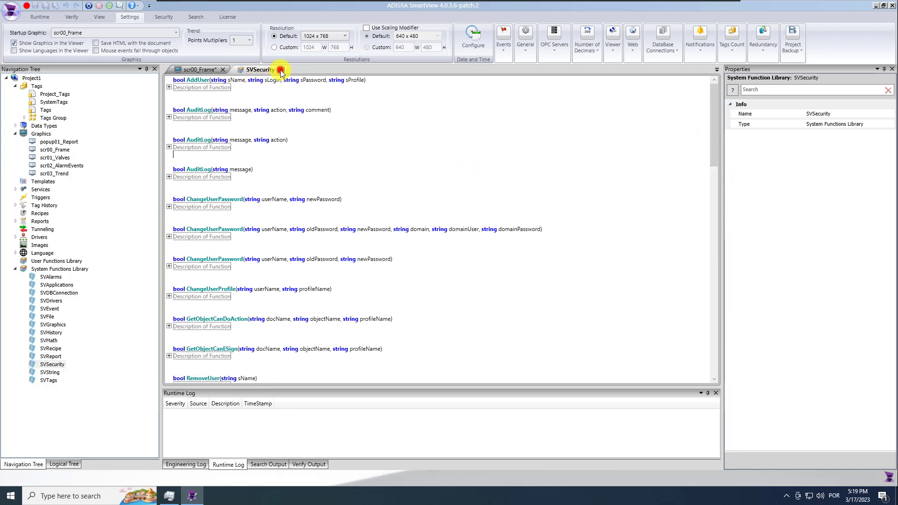
{"action": "left_click", "coordinate": [281, 69]}
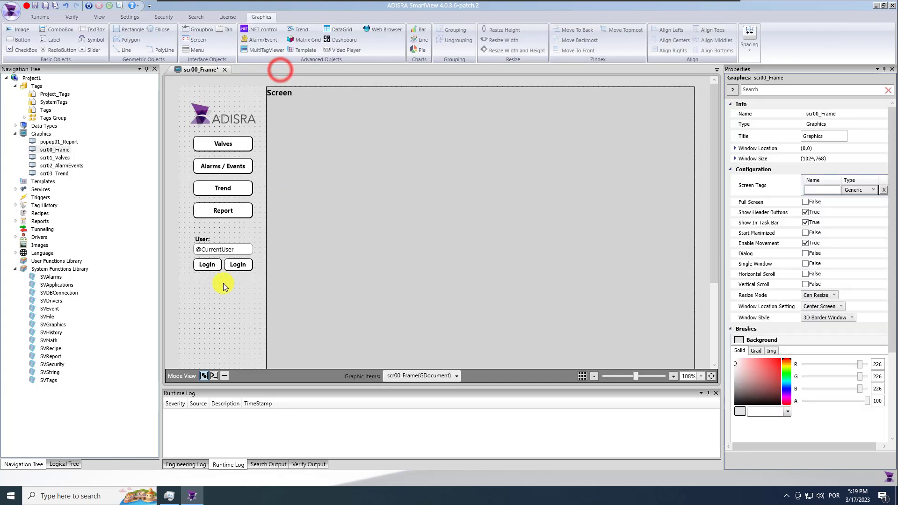
Give the left Login button a Mouse Up script calling SVSecurity.Login();
{"action": "left_click", "coordinate": [207, 265]}
{"action": "left_click", "coordinate": [227, 376]}
{"action": "left_click", "coordinate": [329, 363]}
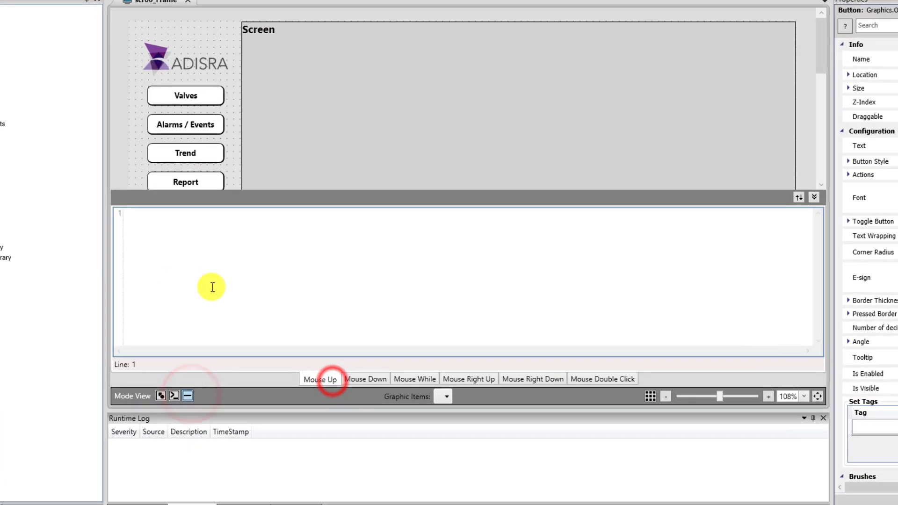
{"action": "left_click", "coordinate": [244, 292]}
{"action": "type", "text": "SV"}
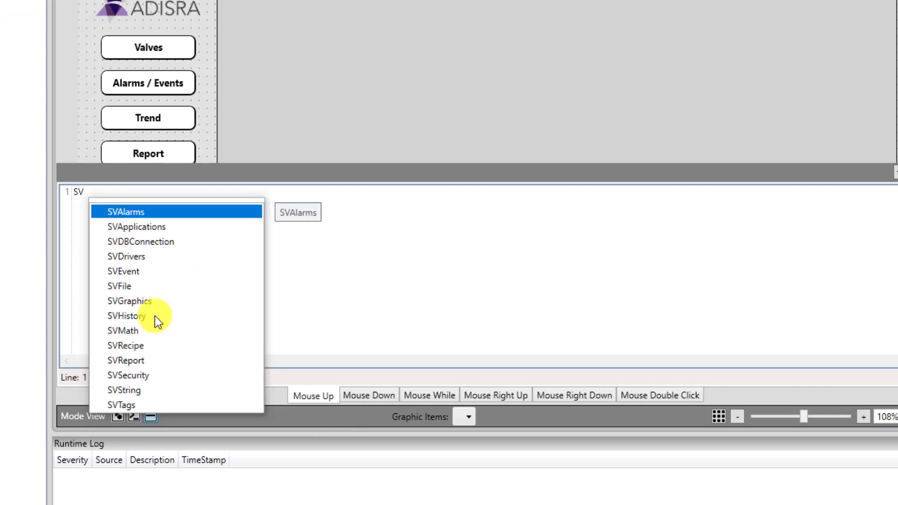
{"action": "double_click", "coordinate": [140, 374]}
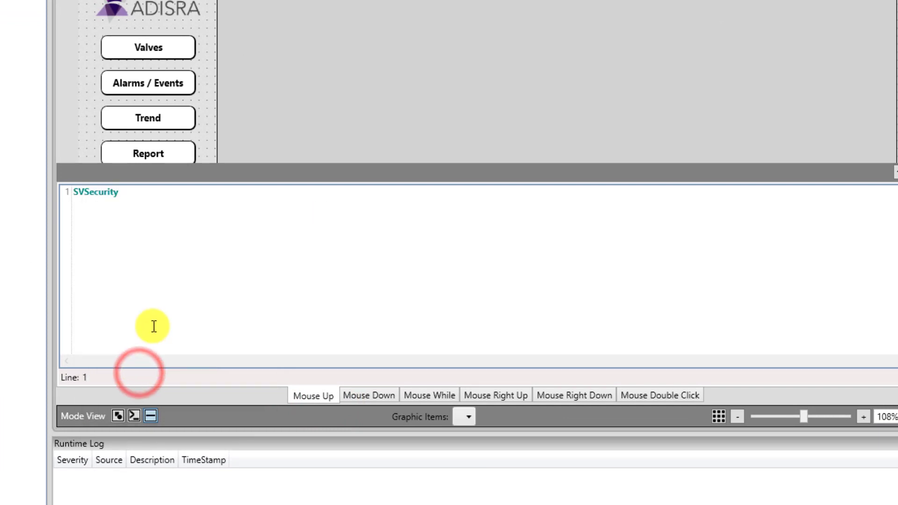
{"action": "type", "text": "."}
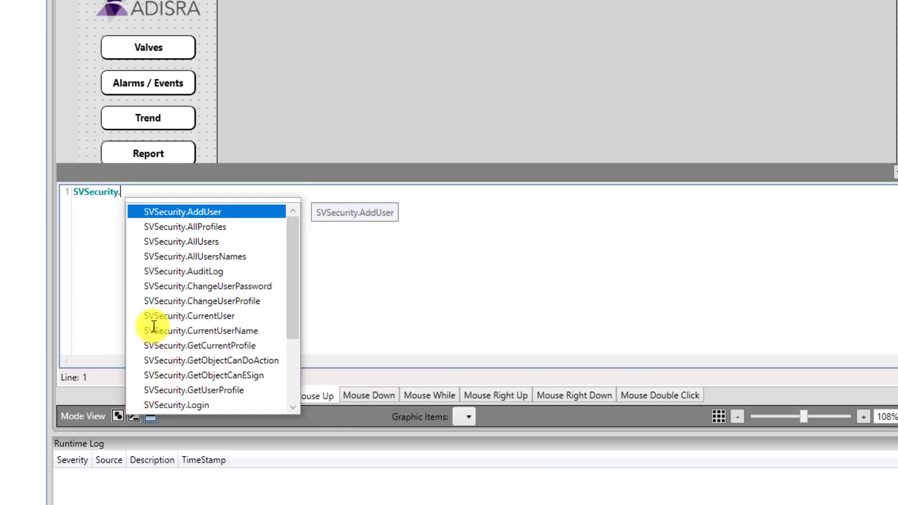
{"action": "left_click_drag", "start_coordinate": [293, 297], "coordinate": [293, 331]}
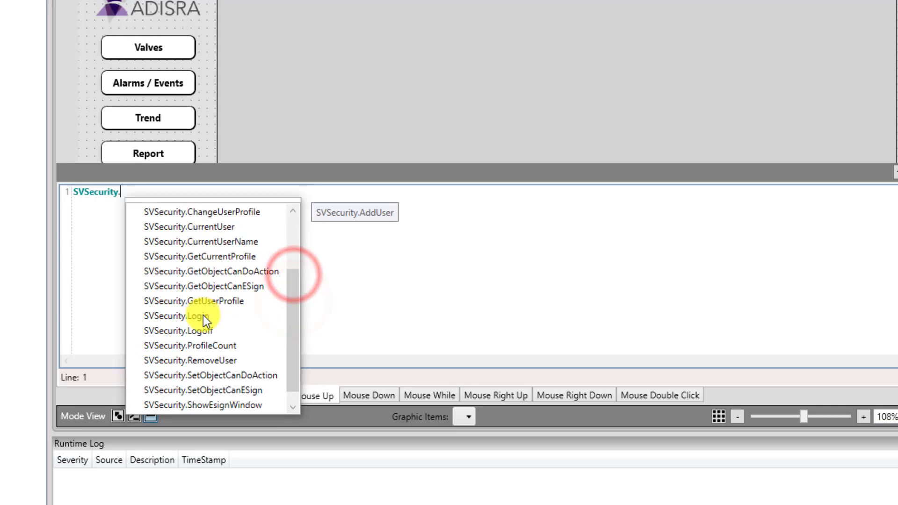
{"action": "double_click", "coordinate": [203, 315]}
{"action": "type", "text": ";"}
{"action": "key", "text": "Home"}
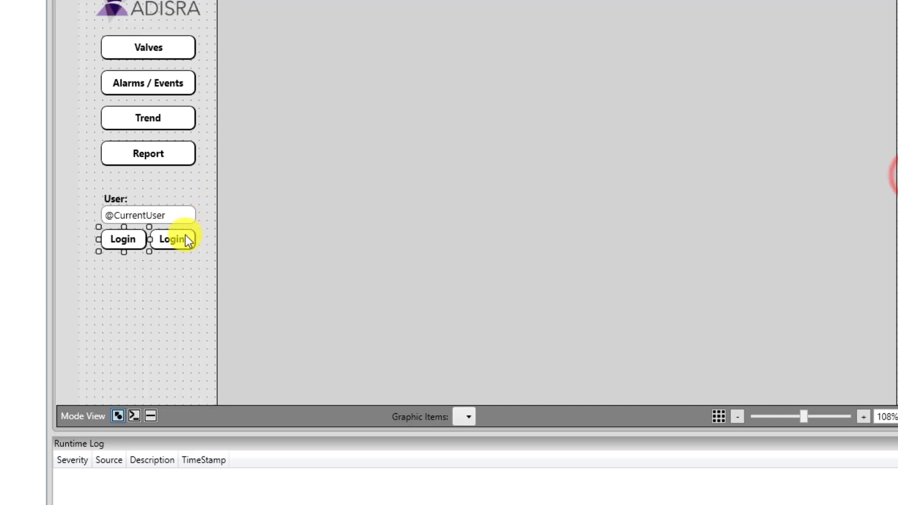
{"action": "left_click", "coordinate": [184, 237]}
Give the copied button a script calling SVSecurity.Logoff(), then save the project
{"action": "left_click", "coordinate": [151, 416]}
{"action": "left_click", "coordinate": [219, 271]}
{"action": "type", "text": "SV"}
{"action": "left_click", "coordinate": [142, 377]}
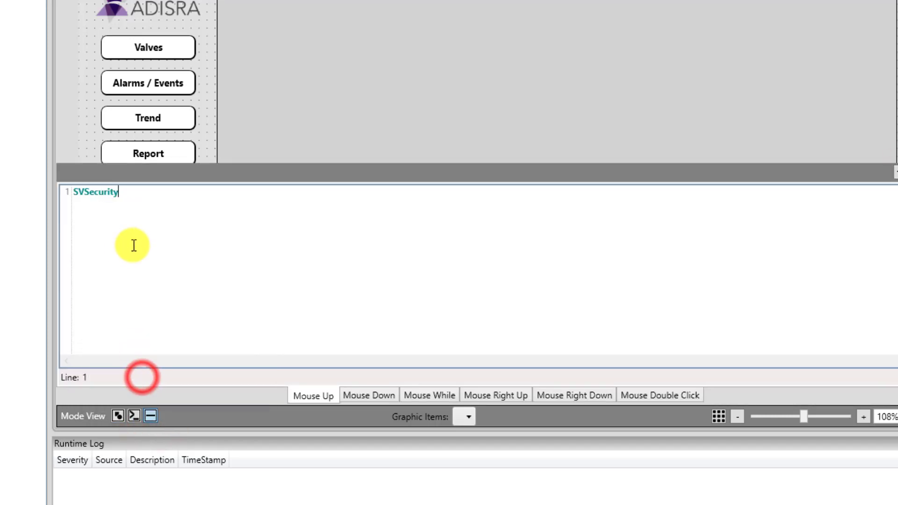
{"action": "type", "text": "."}
{"action": "left_click", "coordinate": [296, 320]}
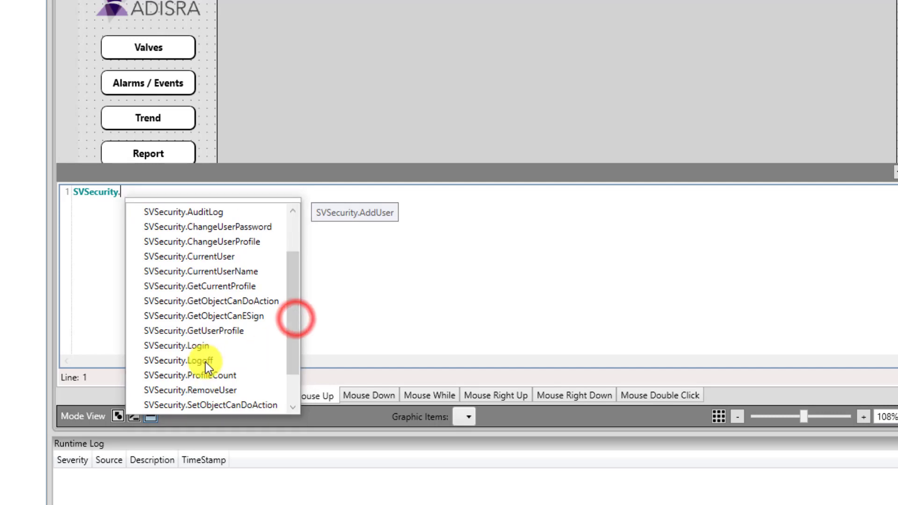
{"action": "left_click", "coordinate": [206, 361]}
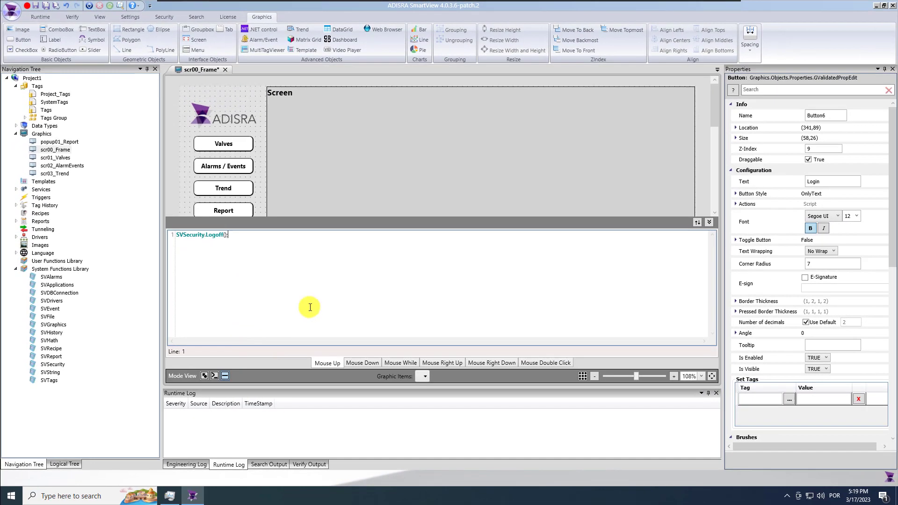
{"action": "left_click", "coordinate": [709, 226]}
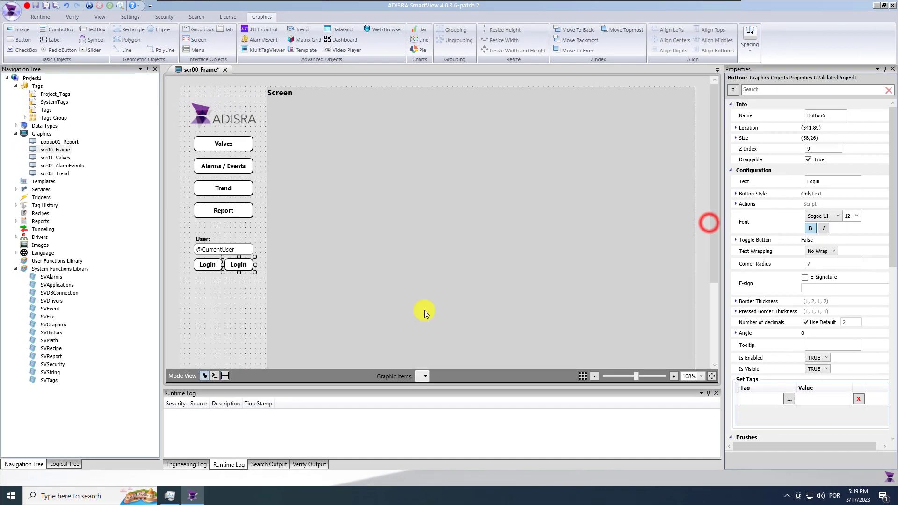
{"action": "left_click_drag", "start_coordinate": [713, 235], "coordinate": [716, 321]}
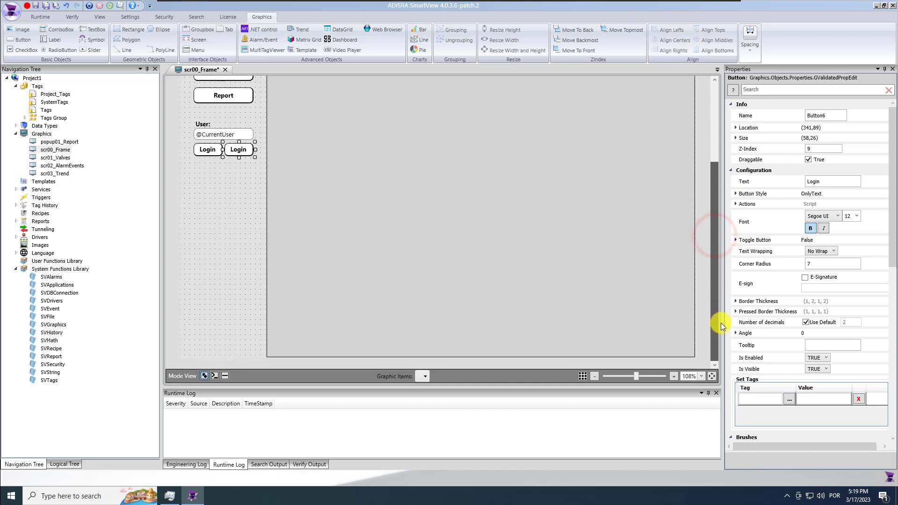
{"action": "left_click", "coordinate": [234, 267]}
{"action": "left_click", "coordinate": [48, 6]}
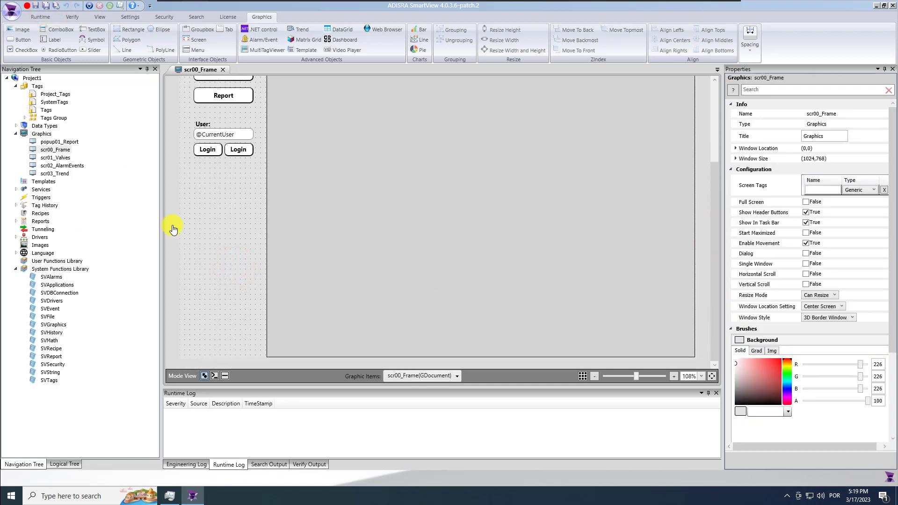
{"action": "left_click", "coordinate": [205, 124]}
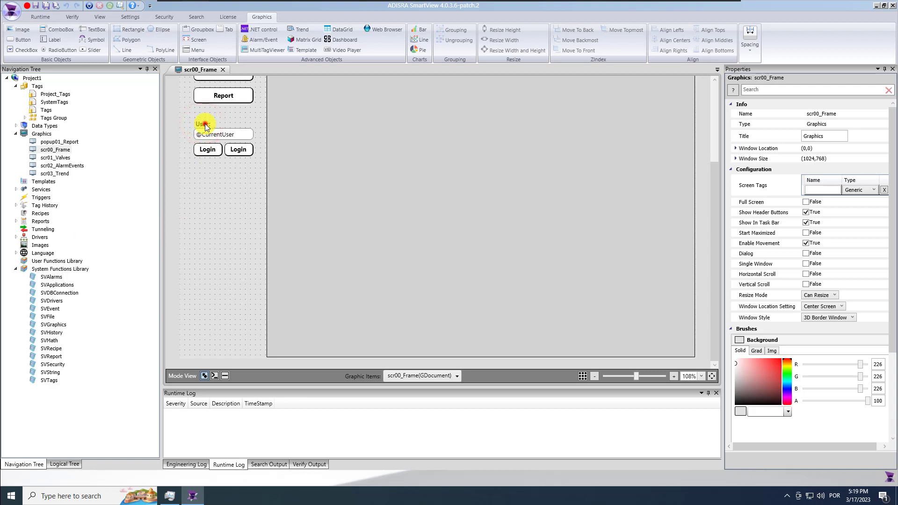
{"action": "left_click", "coordinate": [246, 136], "text": "ctrl"}
{"action": "key", "text": "ctrl+c"}
{"action": "key", "text": "ctrl+v"}
{"action": "left_click_drag", "start_coordinate": [233, 152], "coordinate": [225, 347]}
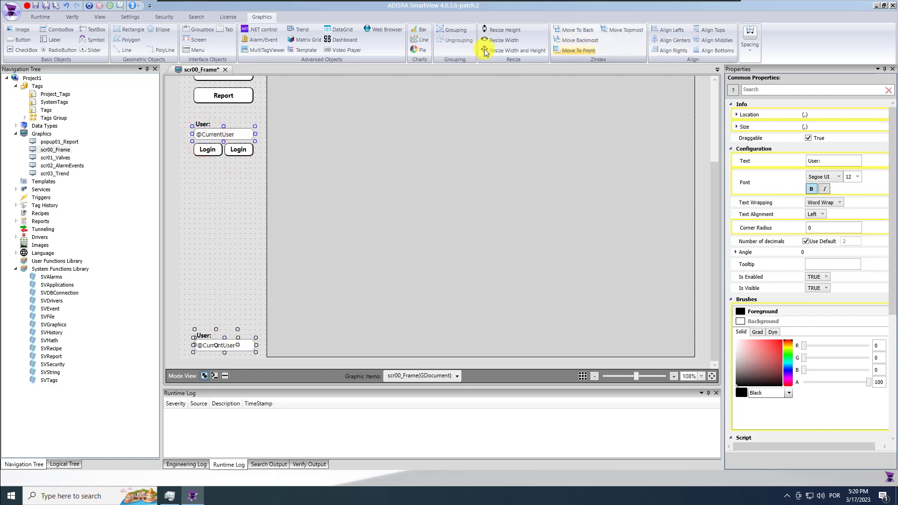
{"action": "left_click", "coordinate": [671, 31]}
{"action": "left_click", "coordinate": [237, 297]}
{"action": "left_click", "coordinate": [204, 333]}
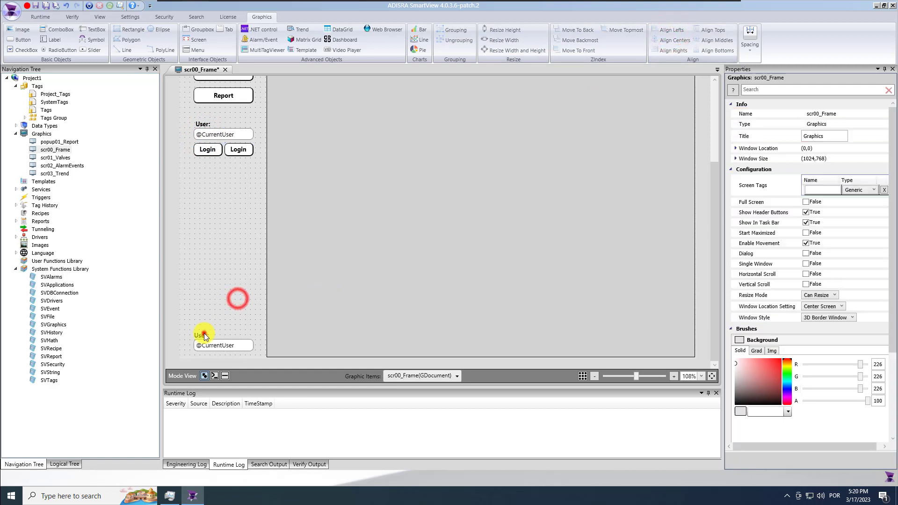
{"action": "left_click", "coordinate": [199, 124], "text": "ctrl"}
{"action": "left_click", "coordinate": [669, 29]}
{"action": "left_click", "coordinate": [223, 279]}
{"action": "left_click", "coordinate": [205, 337]}
{"action": "left_click", "coordinate": [833, 182]}
{"action": "type", "text": "DateTime:"}
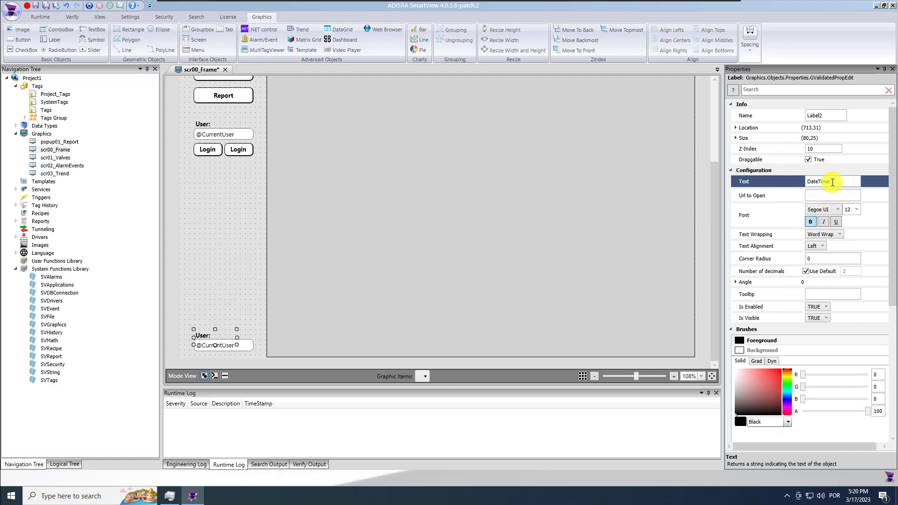
{"action": "left_click", "coordinate": [245, 346]}
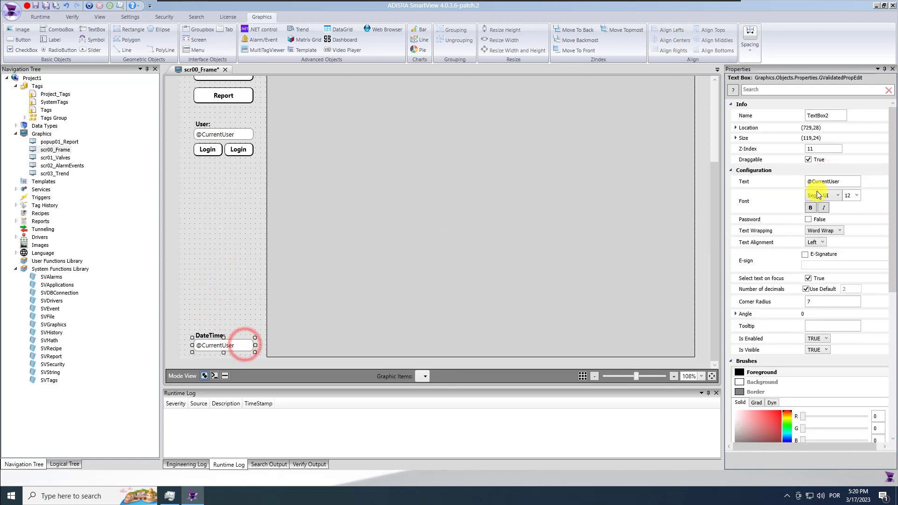
{"action": "left_click", "coordinate": [843, 182]}
{"action": "type", "text": "@date"}
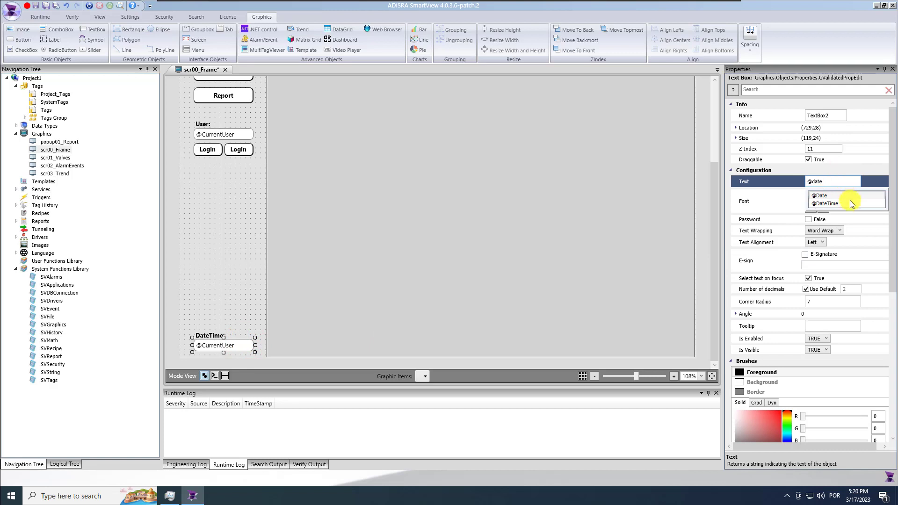
{"action": "left_click", "coordinate": [852, 202]}
{"action": "left_click", "coordinate": [216, 302]}
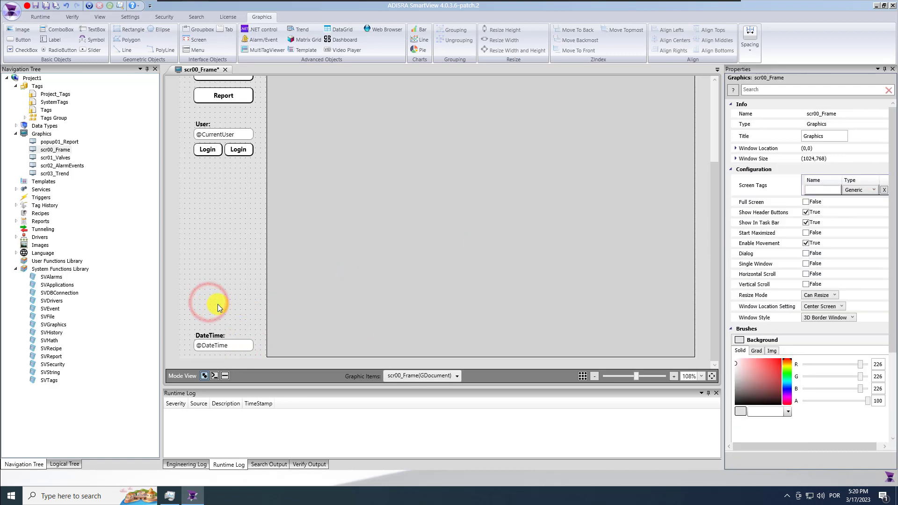
{"action": "left_click", "coordinate": [35, 6]}
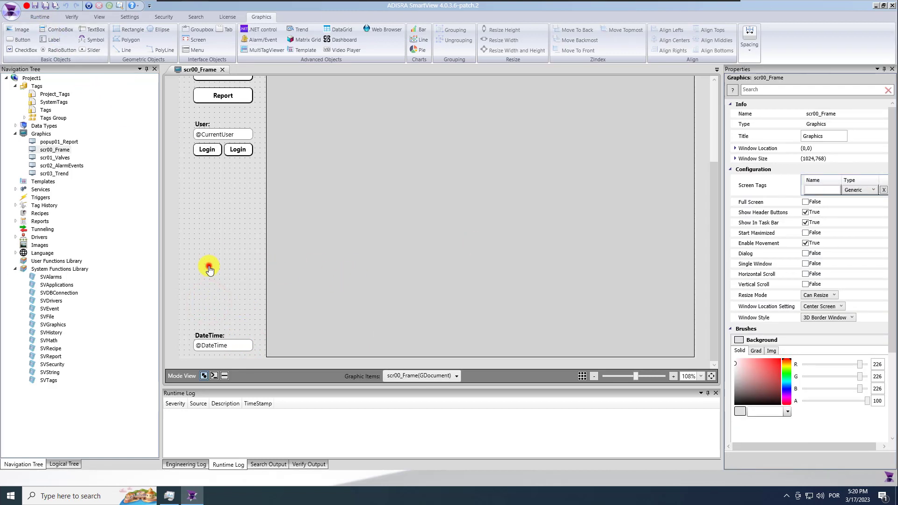
Draw a rectangle below the login buttons with a lighter fill and corner radius 7
{"action": "left_click_drag", "start_coordinate": [635, 377], "coordinate": [631, 379]}
{"action": "left_click", "coordinate": [124, 32]}
{"action": "left_click_drag", "start_coordinate": [253, 230], "coordinate": [294, 266]}
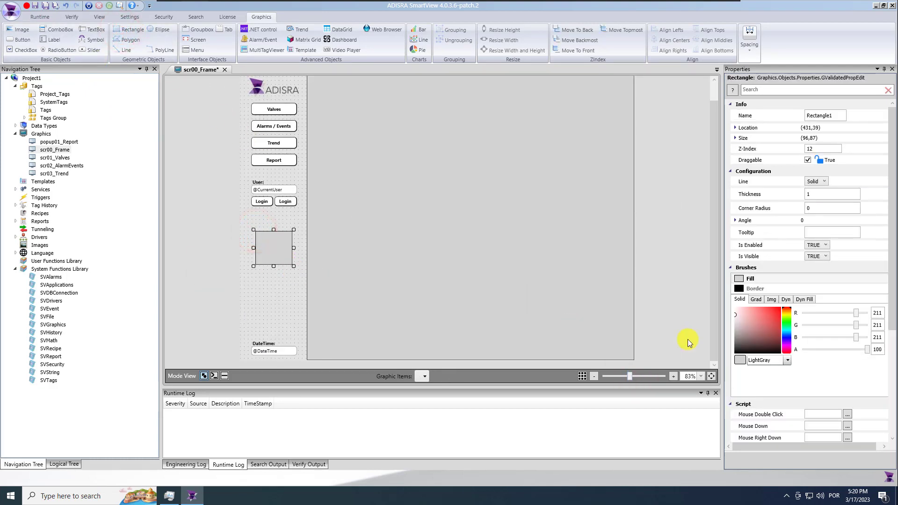
{"action": "left_click_drag", "start_coordinate": [734, 315], "coordinate": [729, 307]}
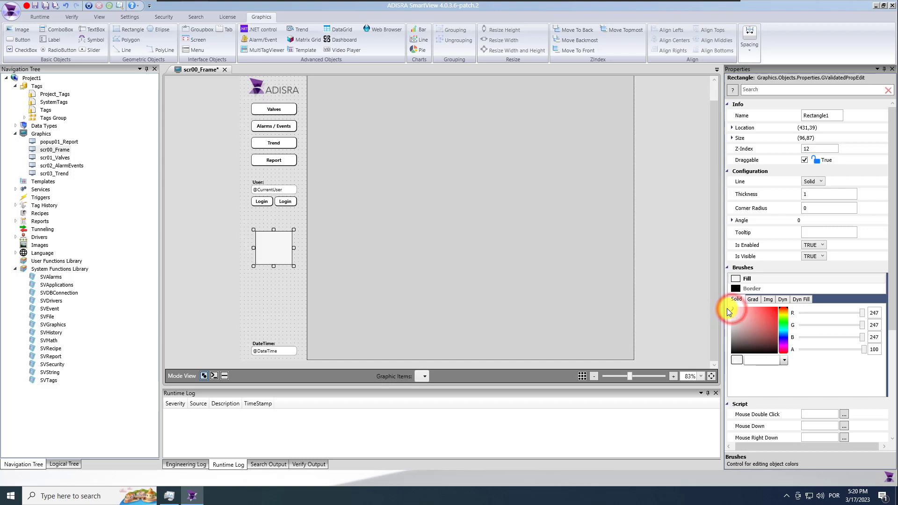
{"action": "left_click", "coordinate": [817, 207]}
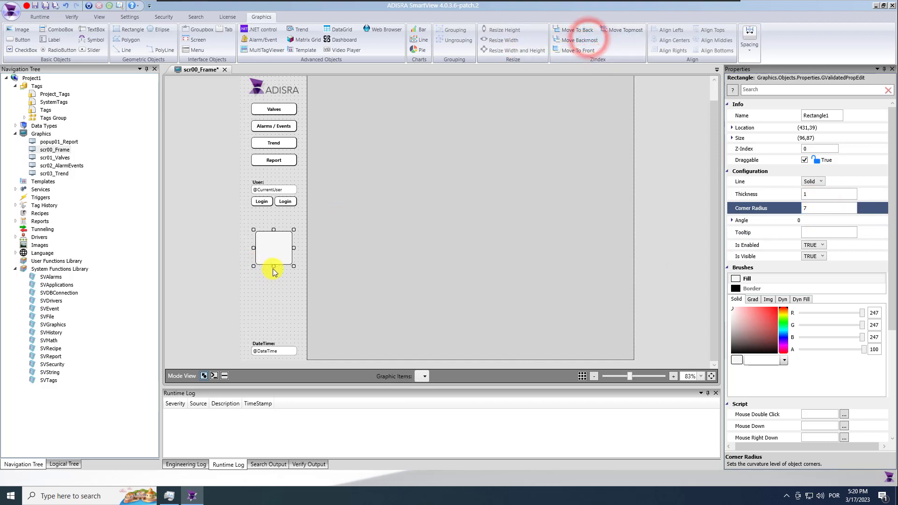
Stretch the rectangle to cover the whole left sidebar, then save the project
{"action": "left_click_drag", "start_coordinate": [273, 267], "coordinate": [281, 365]}
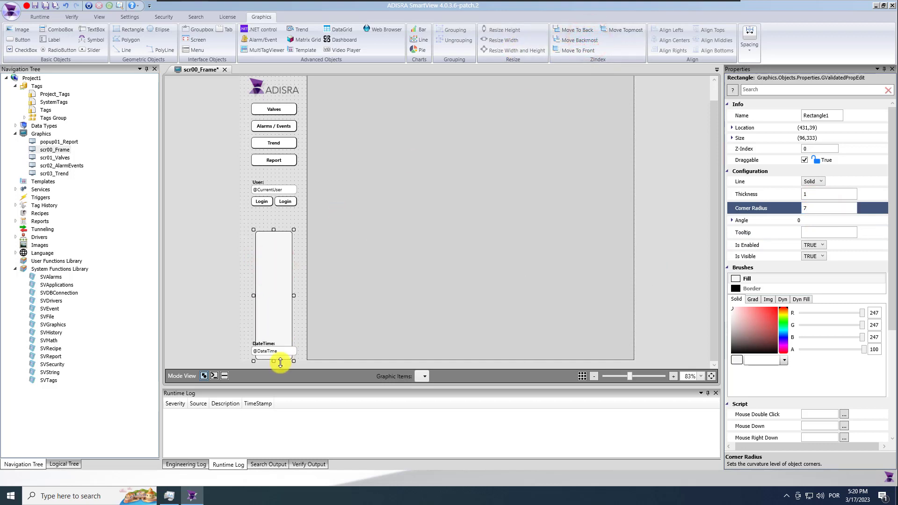
{"action": "left_click_drag", "start_coordinate": [253, 294], "coordinate": [307, 296]}
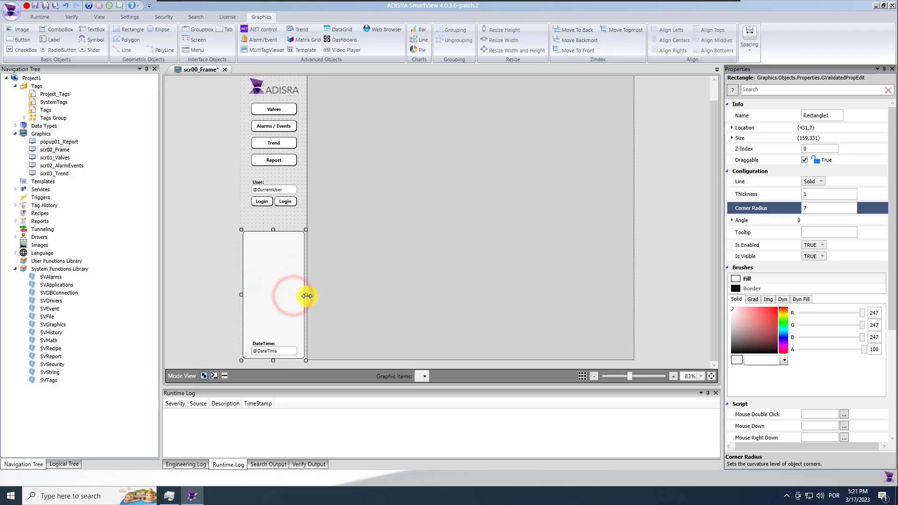
{"action": "scroll", "coordinate": [300, 283], "scroll_direction": "up", "scroll_amount": 1}
{"action": "left_click_drag", "start_coordinate": [274, 248], "coordinate": [274, 85]}
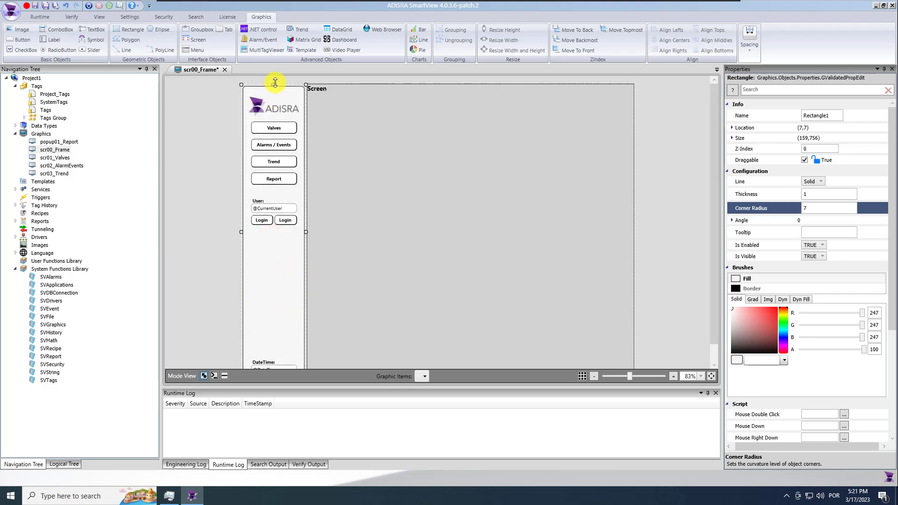
{"action": "left_click", "coordinate": [227, 160]}
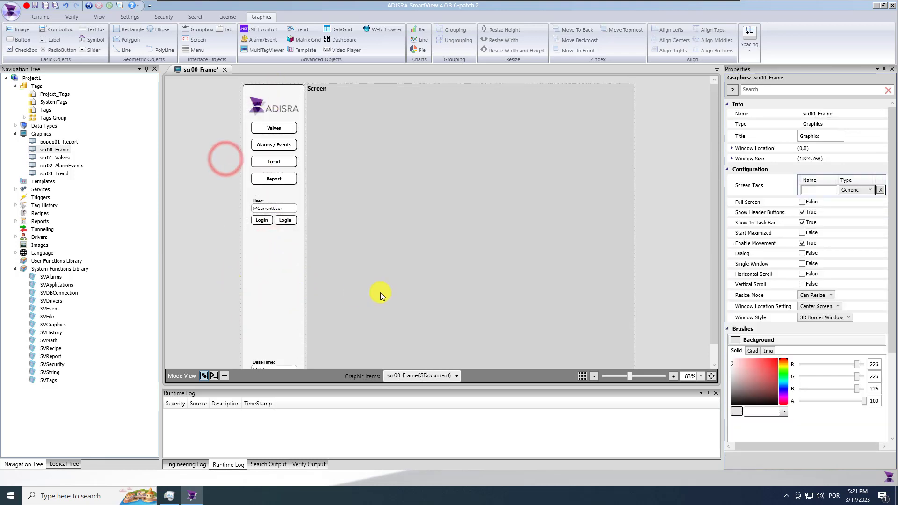
{"action": "scroll", "coordinate": [379, 293], "scroll_direction": "down", "scroll_amount": 1}
{"action": "left_click", "coordinate": [46, 8]}
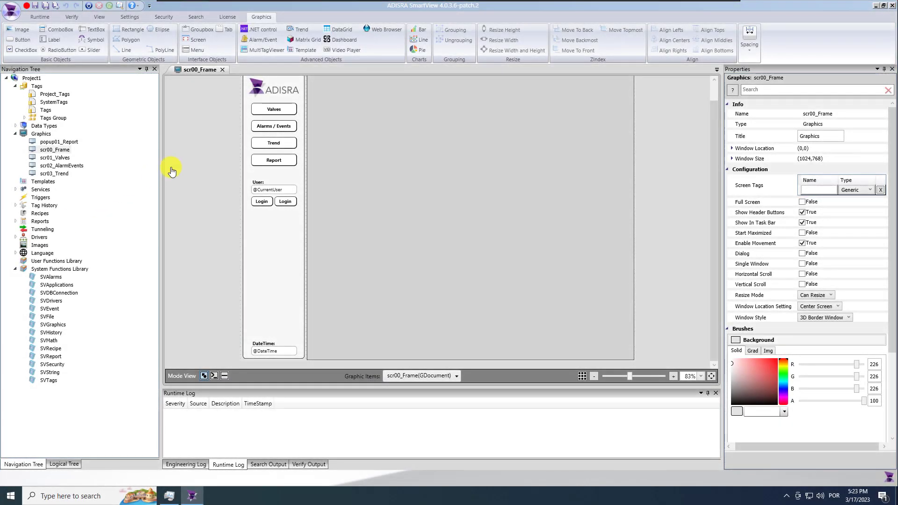
Close scr00_Frame, open scr01_Valves, and set its background to RGB 226,226,226
{"action": "left_click", "coordinate": [222, 70]}
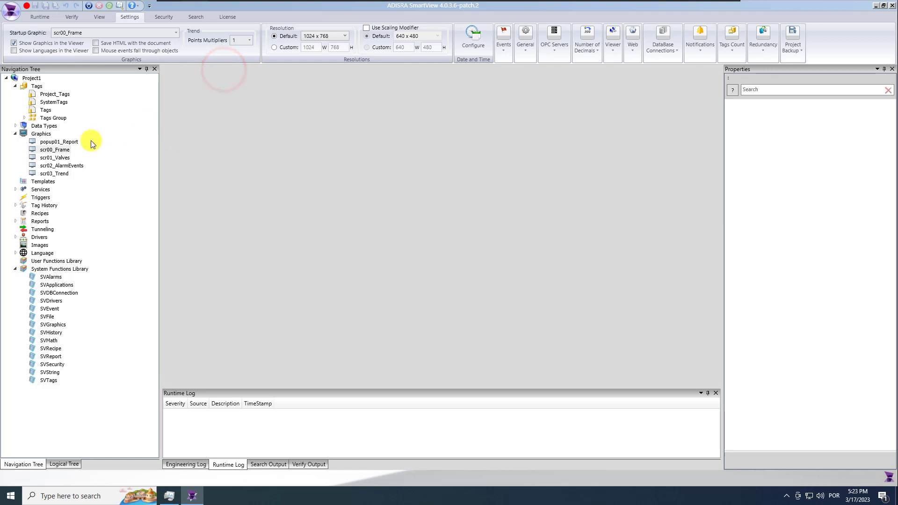
{"action": "left_click", "coordinate": [57, 158]}
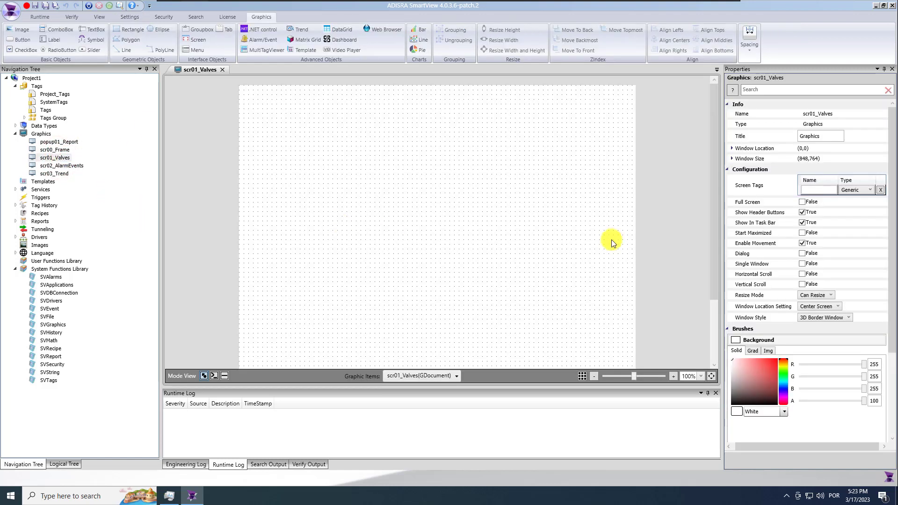
{"action": "double_click", "coordinate": [874, 364]}
{"action": "type", "text": "226"}
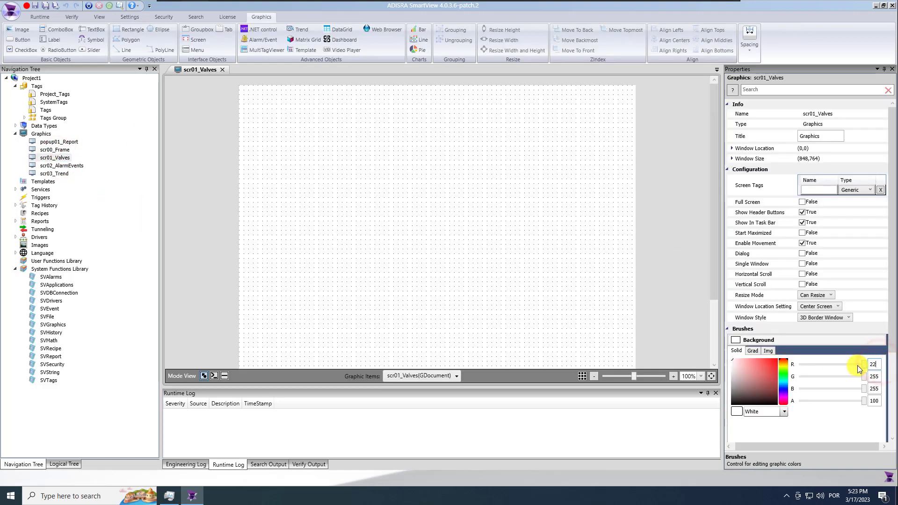
{"action": "left_click", "coordinate": [875, 377]}
{"action": "type", "text": "226"}
{"action": "key", "text": "Return"}
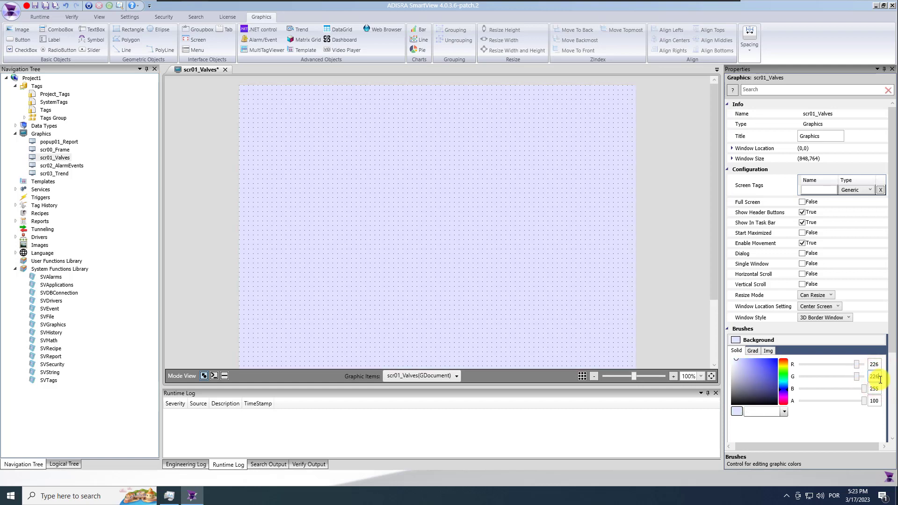
{"action": "type", "text": "226"}
{"action": "key", "text": "Return"}
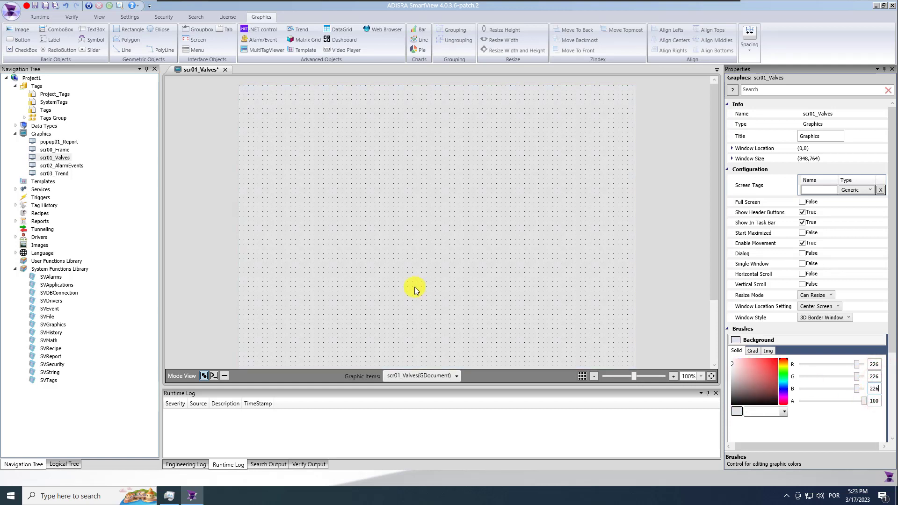
Draw a thin rectangle bar across the top with a 211,211,211 light grey border
{"action": "left_click", "coordinate": [129, 29]}
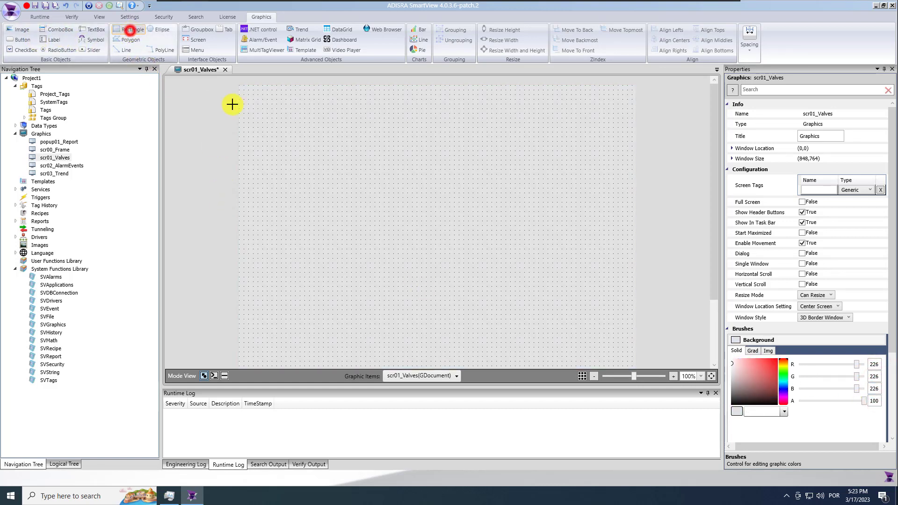
{"action": "left_click_drag", "start_coordinate": [287, 102], "coordinate": [632, 101]}
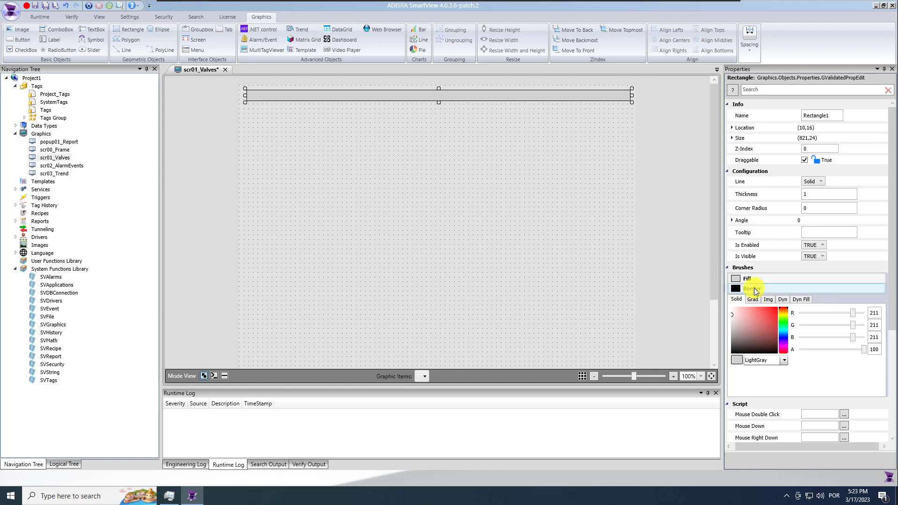
{"action": "left_click", "coordinate": [752, 288]}
{"action": "left_click", "coordinate": [874, 312]}
{"action": "type", "text": "211"}
{"action": "left_click_drag", "start_coordinate": [874, 325], "coordinate": [846, 343]}
{"action": "type", "text": "211211"}
{"action": "key", "text": "Return"}
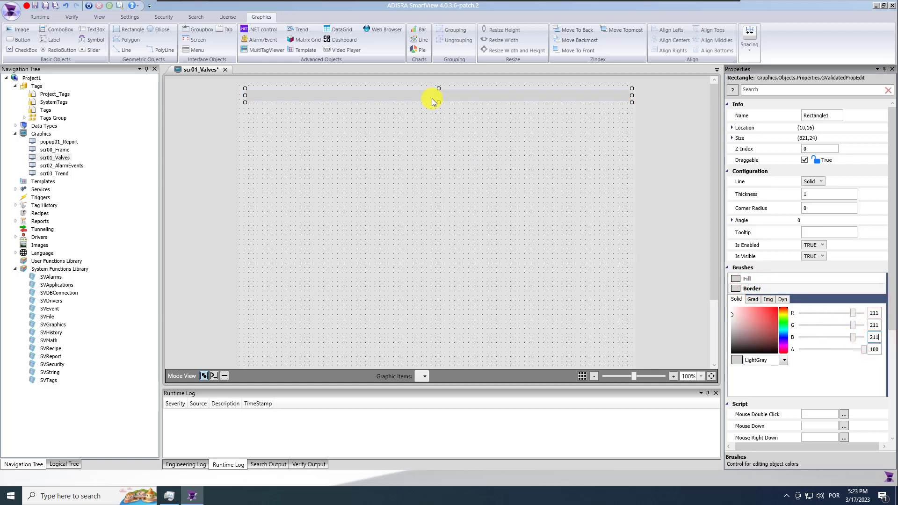
Move the bar to the top-left corner and stretch it to the full 858-pixel width
{"action": "left_click_drag", "start_coordinate": [439, 104], "coordinate": [411, 95]}
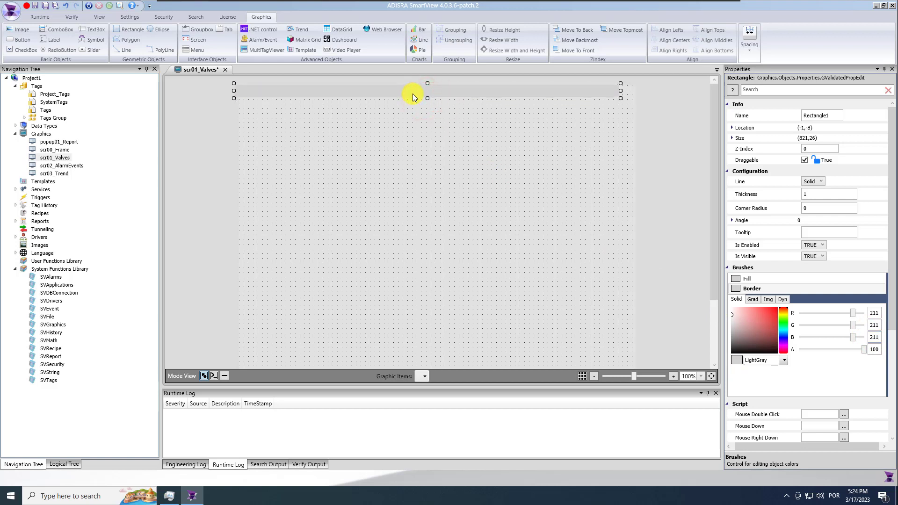
{"action": "left_click_drag", "start_coordinate": [638, 92], "coordinate": [636, 92]}
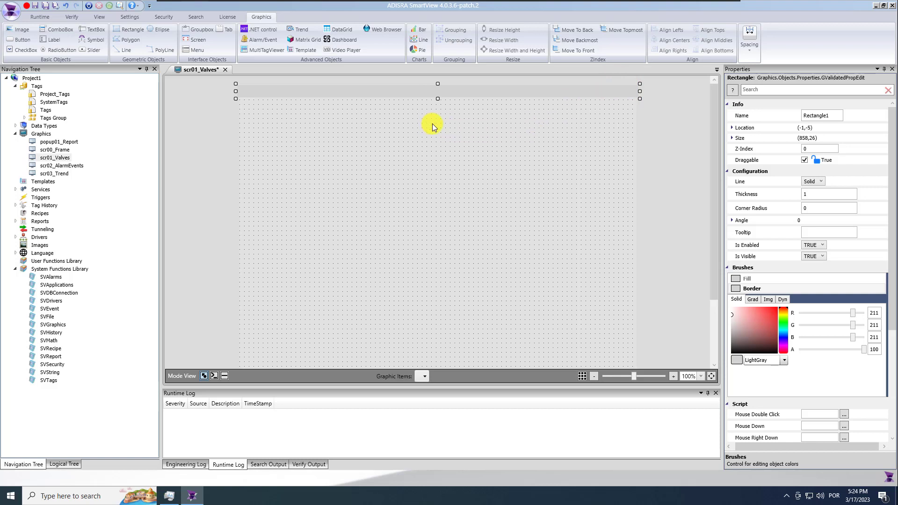
{"action": "left_click", "coordinate": [487, 156]}
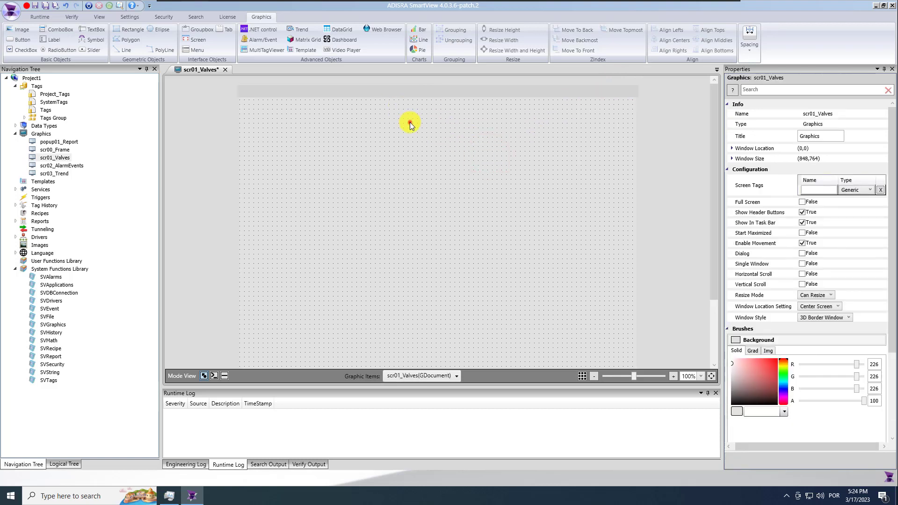
{"action": "left_click", "coordinate": [51, 39]}
Add a bold, size 16, centre-aligned text label reading 'Valves'
{"action": "left_click", "coordinate": [404, 202]}
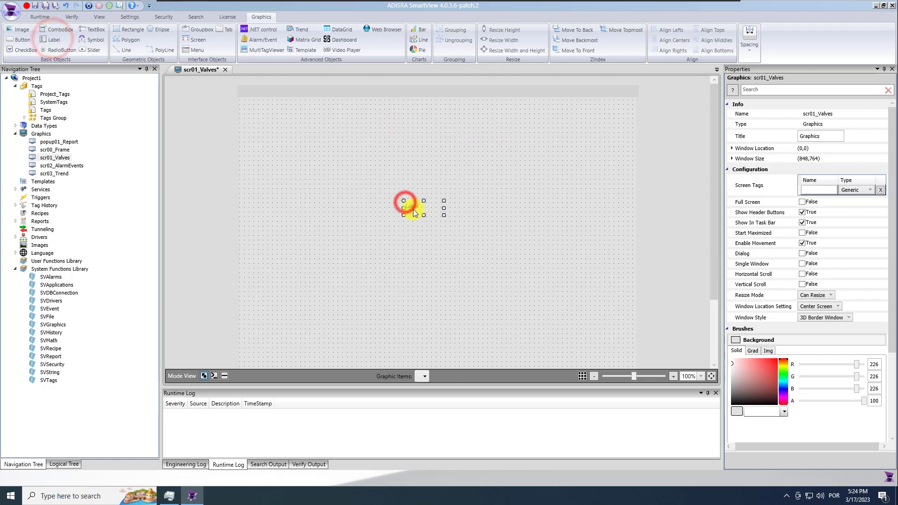
{"action": "left_click", "coordinate": [819, 183]}
{"action": "type", "text": "Valves"}
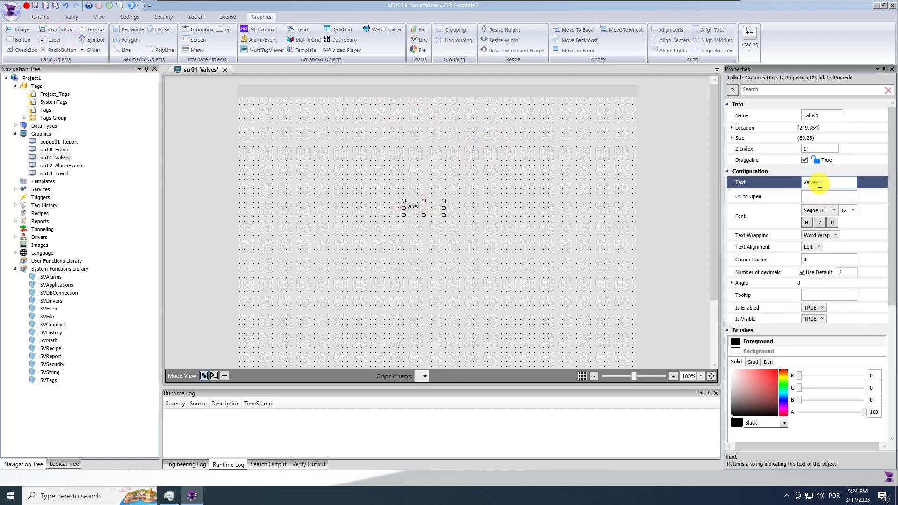
{"action": "left_click", "coordinate": [807, 223]}
{"action": "left_click", "coordinate": [850, 211]}
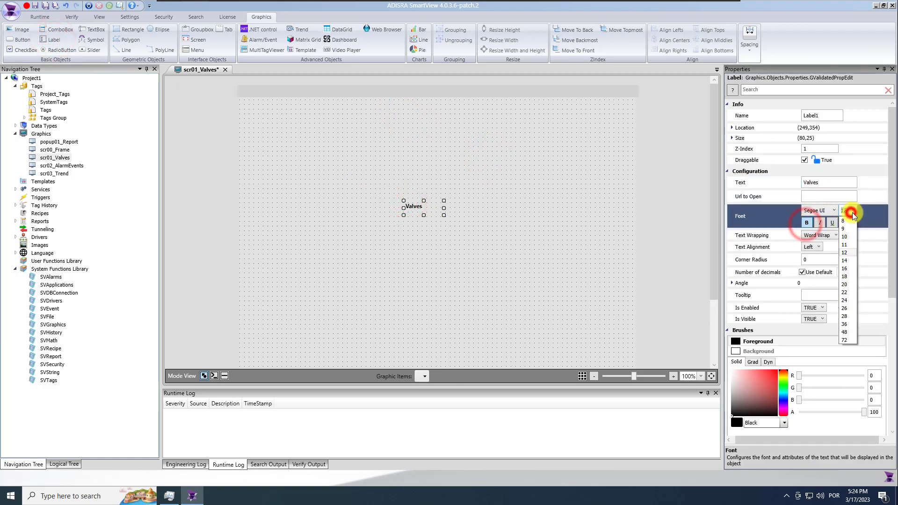
{"action": "left_click", "coordinate": [845, 269]}
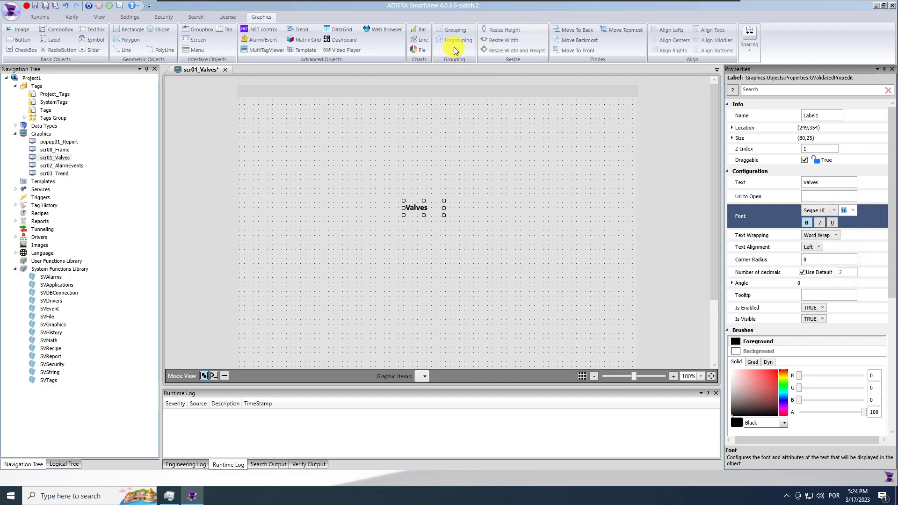
{"action": "left_click", "coordinate": [813, 247]}
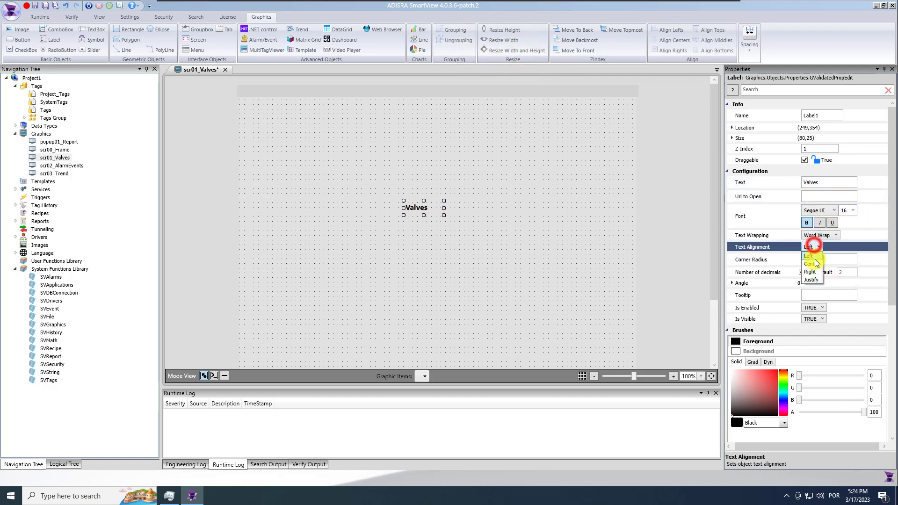
{"action": "left_click", "coordinate": [814, 265]}
Centre the Valves label horizontally and vertically on the top bar, then save scr01_Valves
{"action": "left_click_drag", "start_coordinate": [423, 207], "coordinate": [438, 94]}
{"action": "left_click", "coordinate": [437, 92], "text": "ctrl"}
{"action": "left_click", "coordinate": [671, 39]}
{"action": "left_click", "coordinate": [701, 39]}
{"action": "left_click", "coordinate": [525, 148]}
{"action": "left_click", "coordinate": [443, 92]}
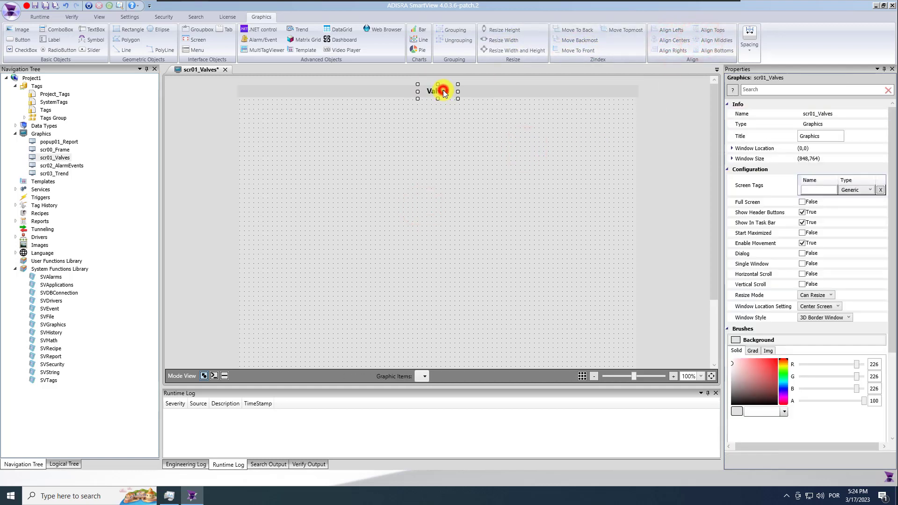
{"action": "left_click", "coordinate": [451, 158]}
{"action": "left_click", "coordinate": [45, 7]}
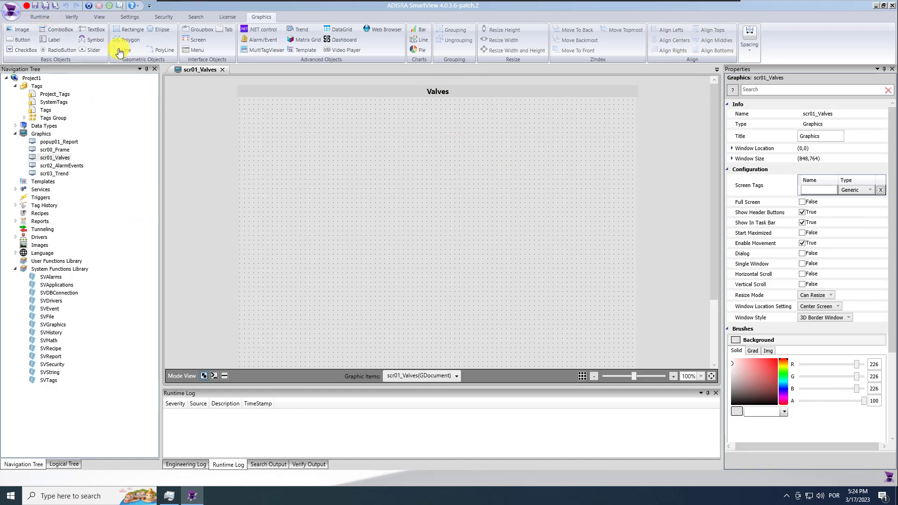
{"action": "left_click", "coordinate": [96, 40]}
Draw a symbol in the upper left and assign it the Valves library's '3-D Valve with actuator'
{"action": "left_click", "coordinate": [271, 139]}
{"action": "left_click_drag", "start_coordinate": [304, 163], "coordinate": [365, 198]}
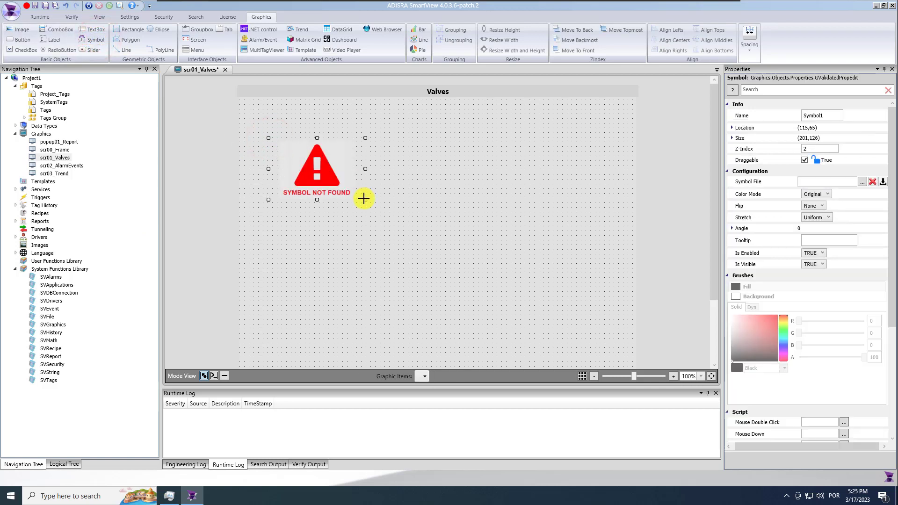
{"action": "left_click", "coordinate": [862, 182]}
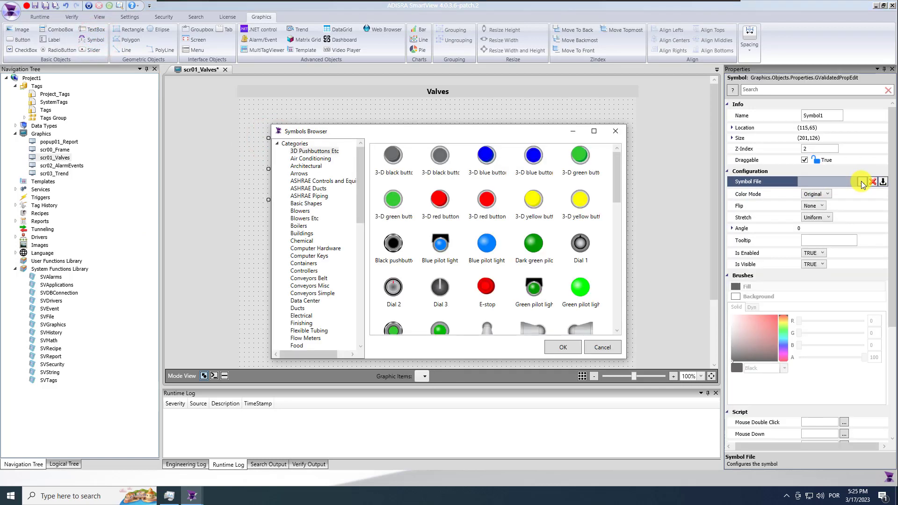
{"action": "left_click_drag", "start_coordinate": [360, 191], "coordinate": [349, 304]}
{"action": "left_click", "coordinate": [298, 325]}
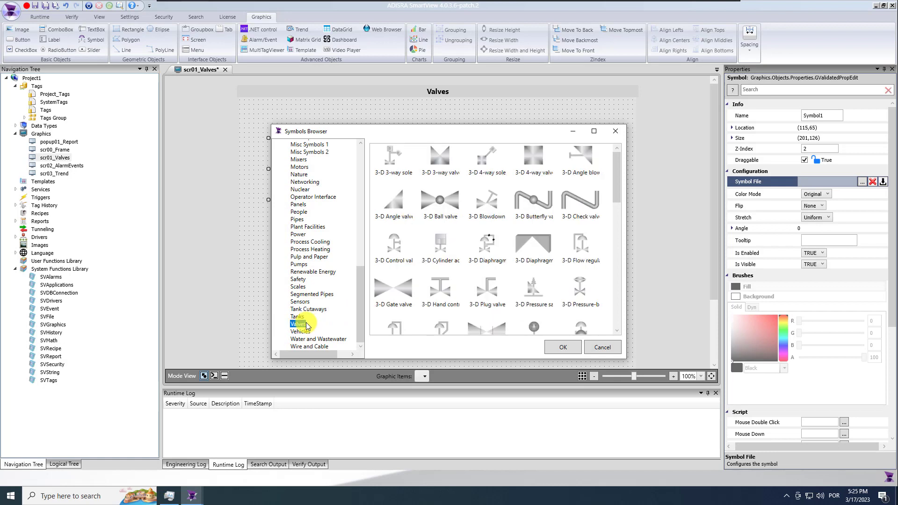
{"action": "left_click_drag", "start_coordinate": [618, 187], "coordinate": [613, 234]}
{"action": "left_click", "coordinate": [534, 219]}
{"action": "left_click", "coordinate": [575, 350]}
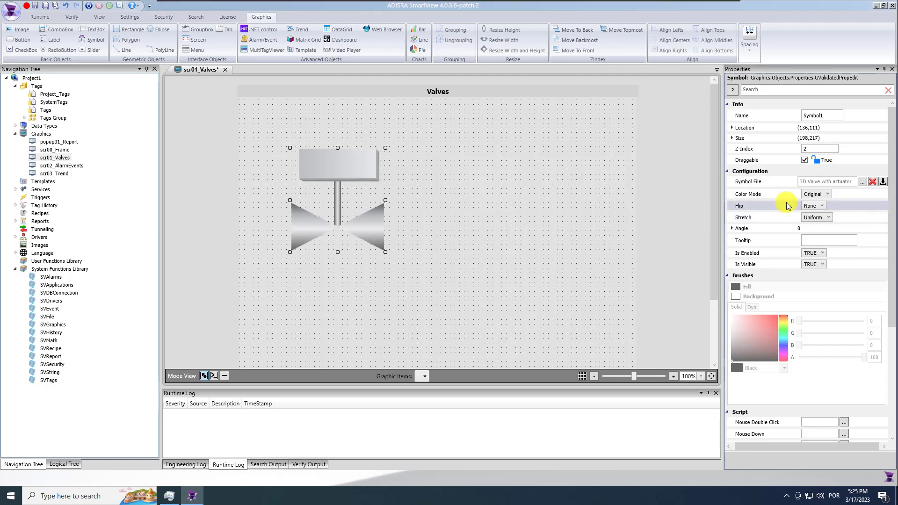
{"action": "left_click", "coordinate": [826, 194]}
{"action": "left_click", "coordinate": [813, 211]}
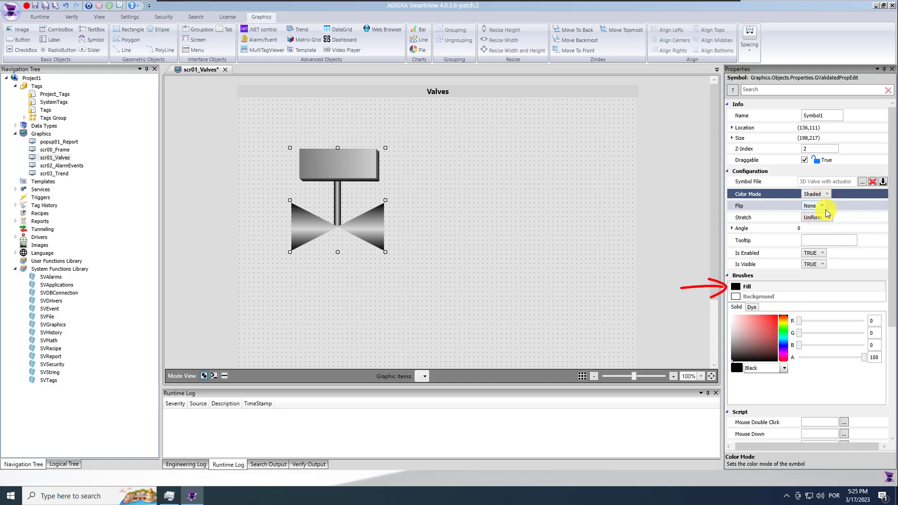
{"action": "left_click", "coordinate": [753, 286]}
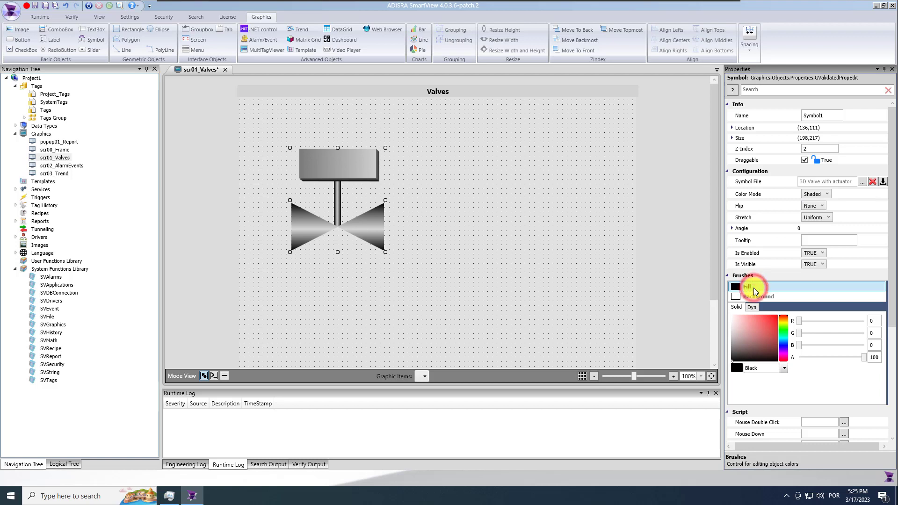
{"action": "left_click", "coordinate": [758, 308]}
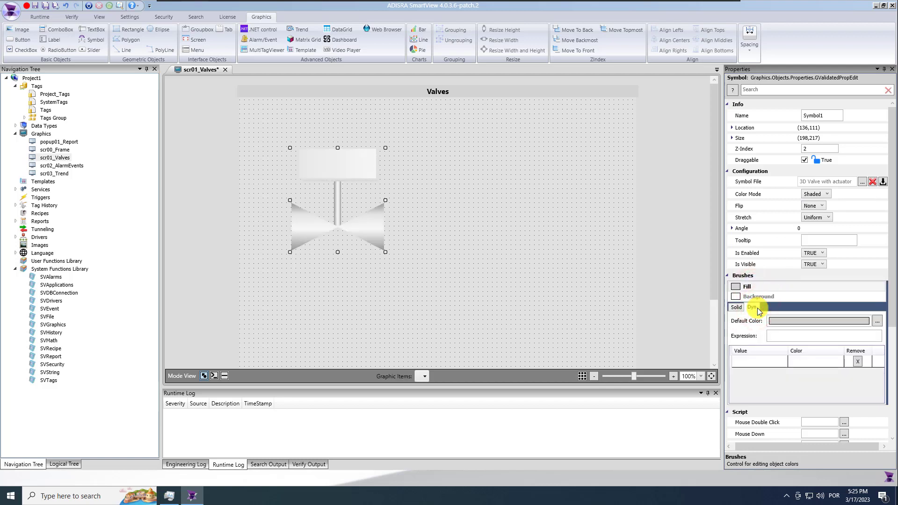
{"action": "left_click", "coordinate": [796, 336]}
{"action": "type", "text": "@val"}
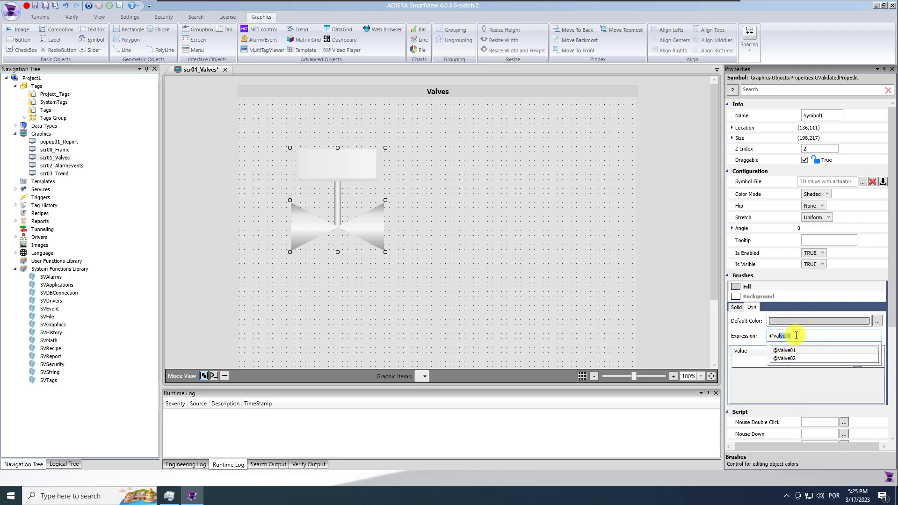
{"action": "type", "text": "ve01.s"}
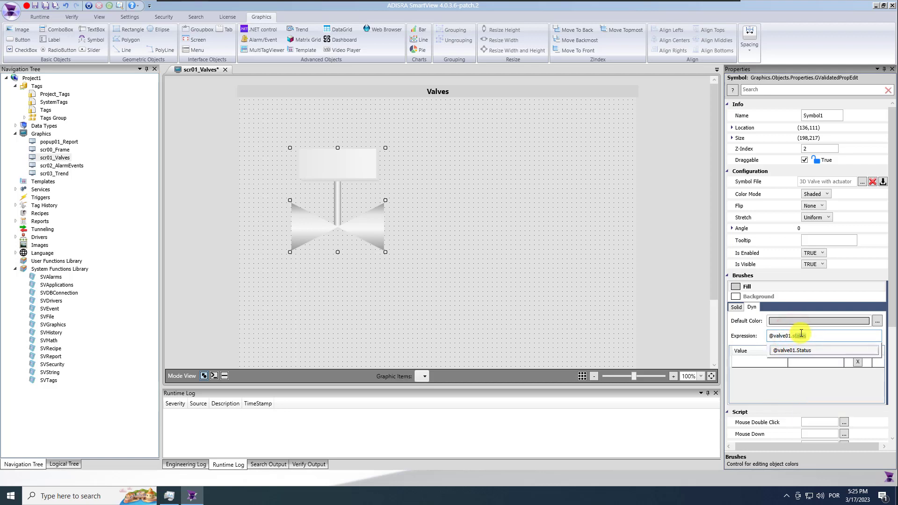
{"action": "left_click", "coordinate": [823, 350]}
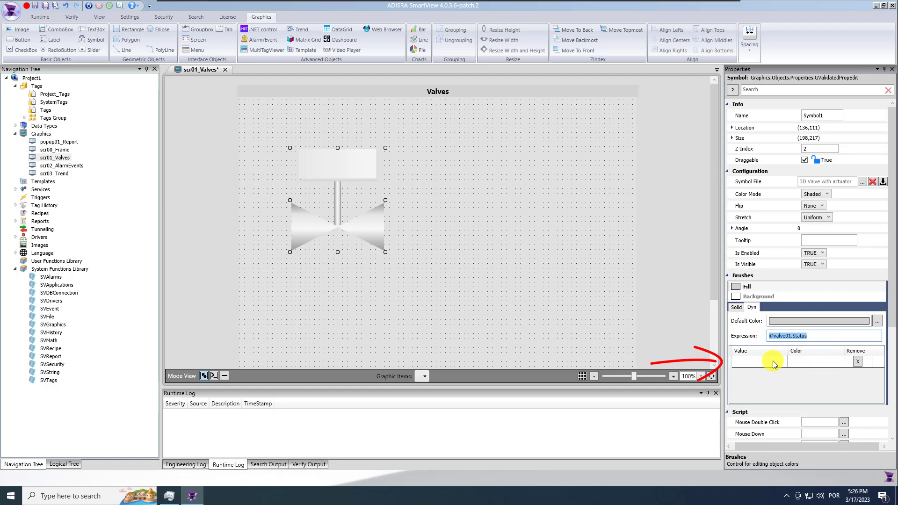
Add a 'false' row to the fill colour table coloured bright green
{"action": "left_click", "coordinate": [773, 361]}
{"action": "type", "text": "false"}
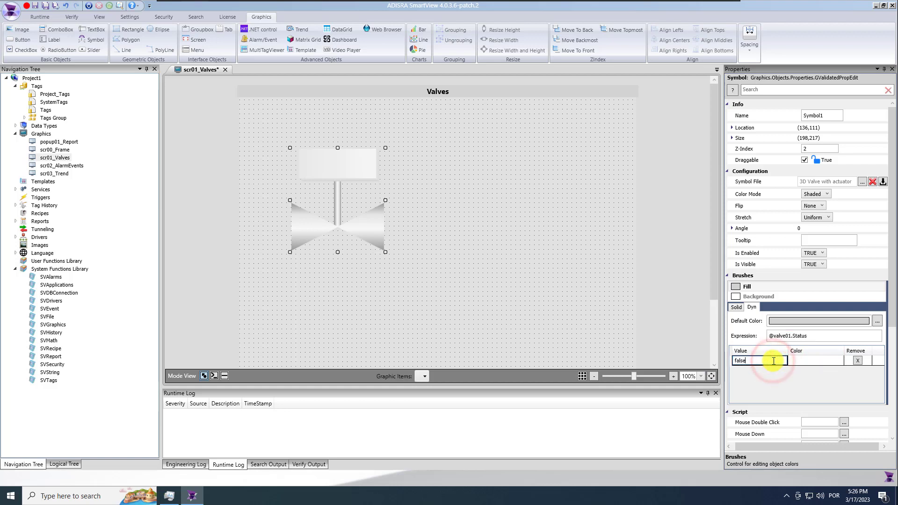
{"action": "left_click", "coordinate": [811, 363]}
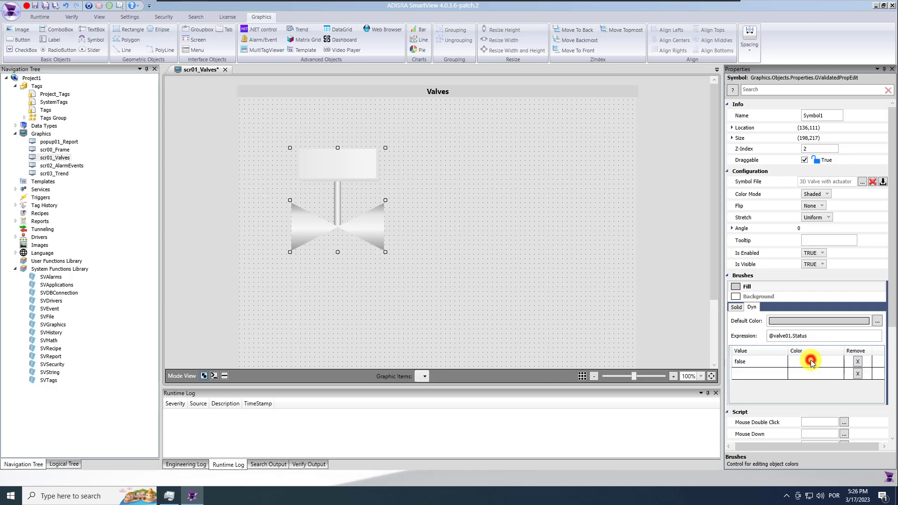
{"action": "left_click", "coordinate": [838, 362]}
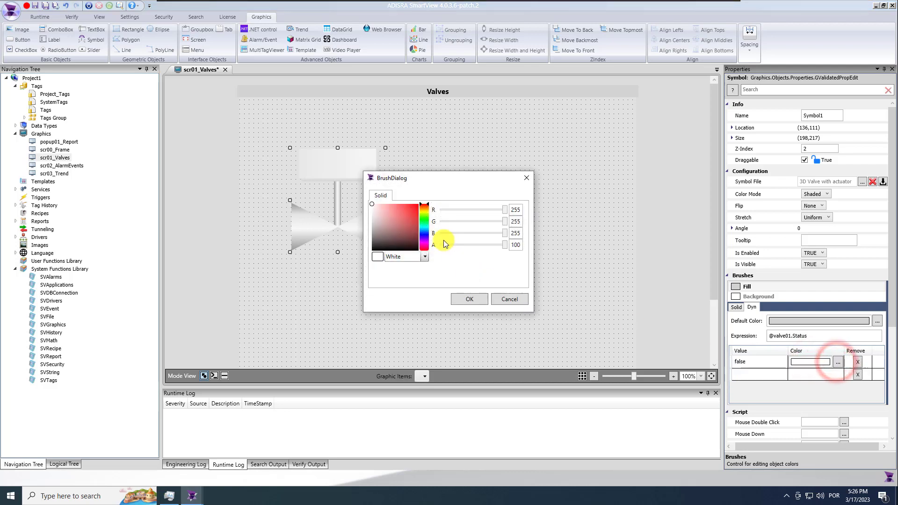
{"action": "left_click", "coordinate": [424, 218]}
{"action": "left_click_drag", "start_coordinate": [403, 215], "coordinate": [422, 199]}
{"action": "left_click", "coordinate": [515, 210]}
{"action": "left_click", "coordinate": [474, 300]}
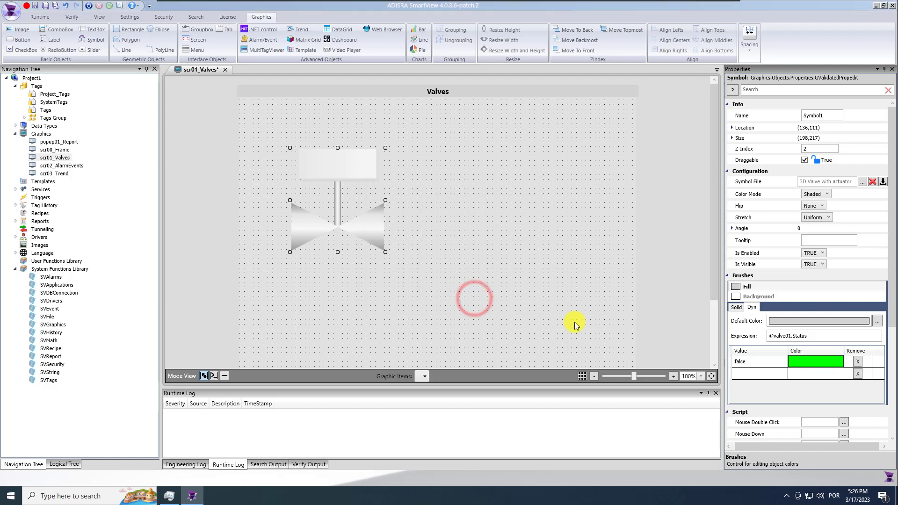
Add a 'true' row coloured red, then save the Valves screen
{"action": "left_click", "coordinate": [766, 373]}
{"action": "type", "text": "true"}
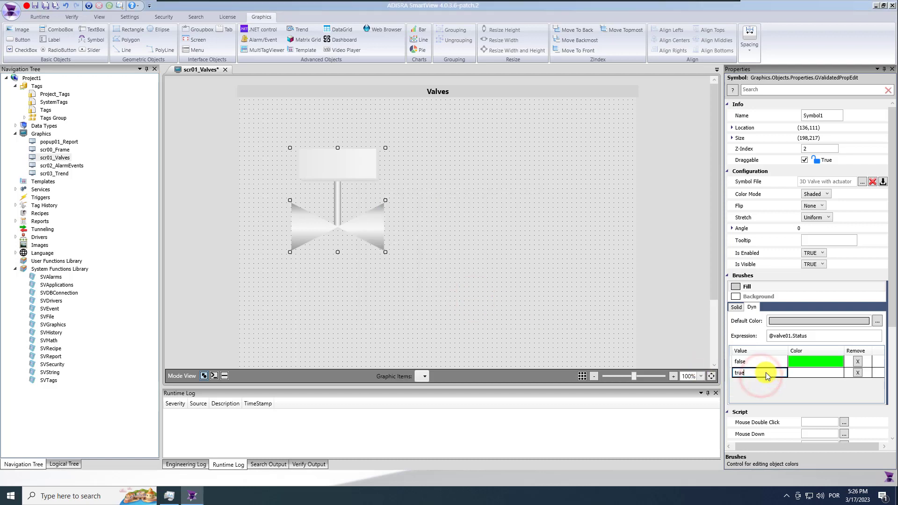
{"action": "left_click", "coordinate": [796, 373]}
{"action": "left_click", "coordinate": [838, 374]}
{"action": "left_click", "coordinate": [407, 207]}
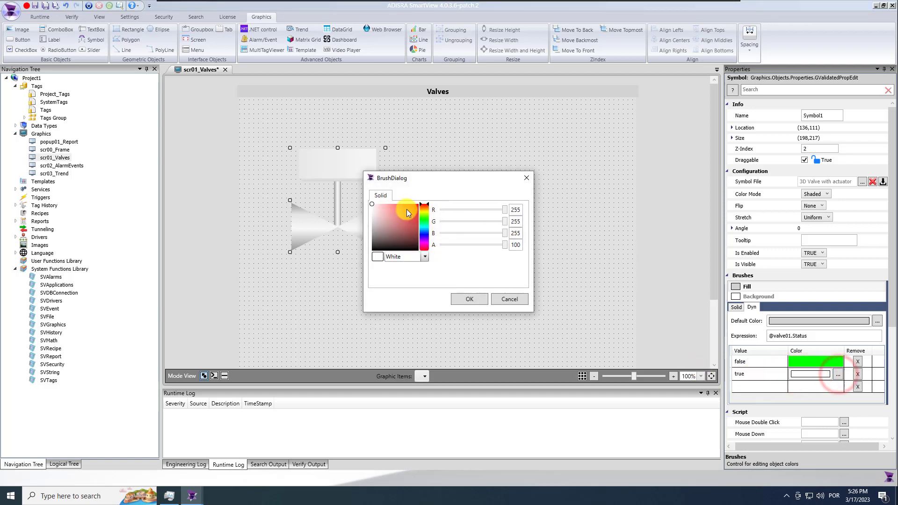
{"action": "left_click", "coordinate": [470, 299]}
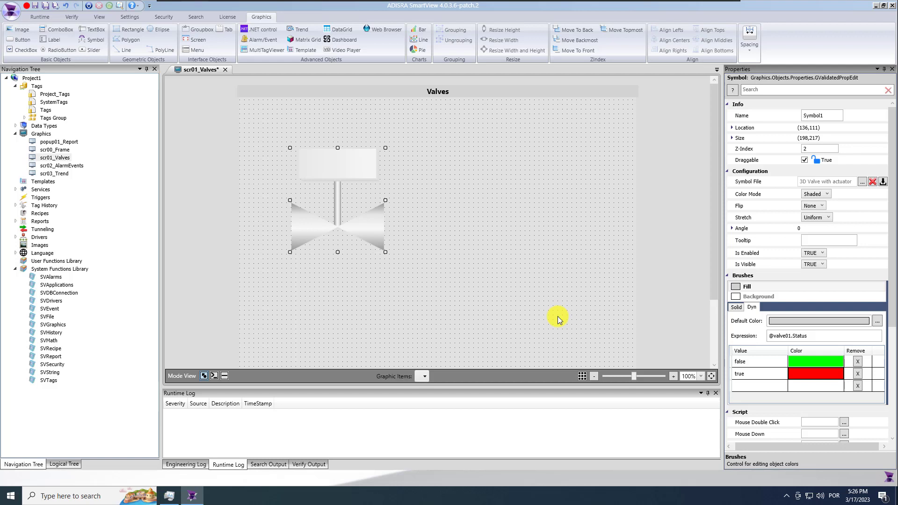
{"action": "left_click", "coordinate": [46, 8]}
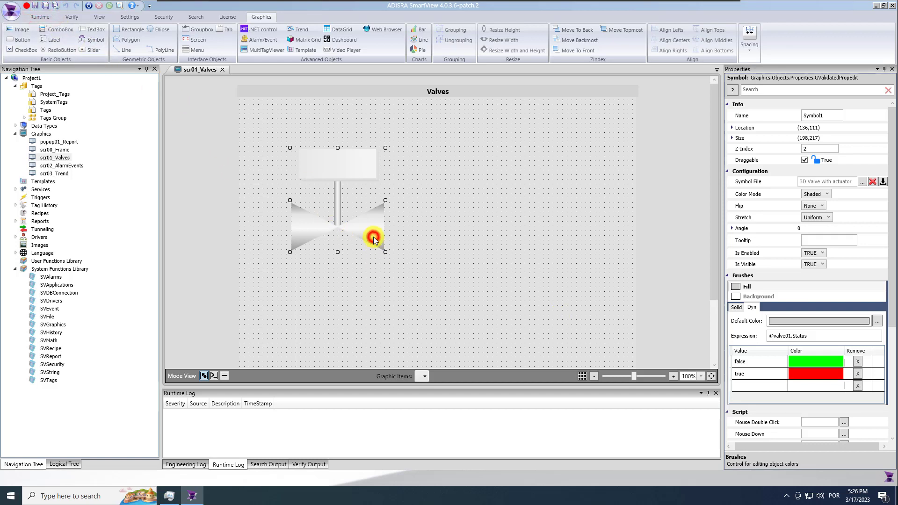
Paste a copy of the valve lower right and clear its copied colour expression and rows
{"action": "key", "text": "ctrl+v"}
{"action": "left_click_drag", "start_coordinate": [374, 242], "coordinate": [483, 268]}
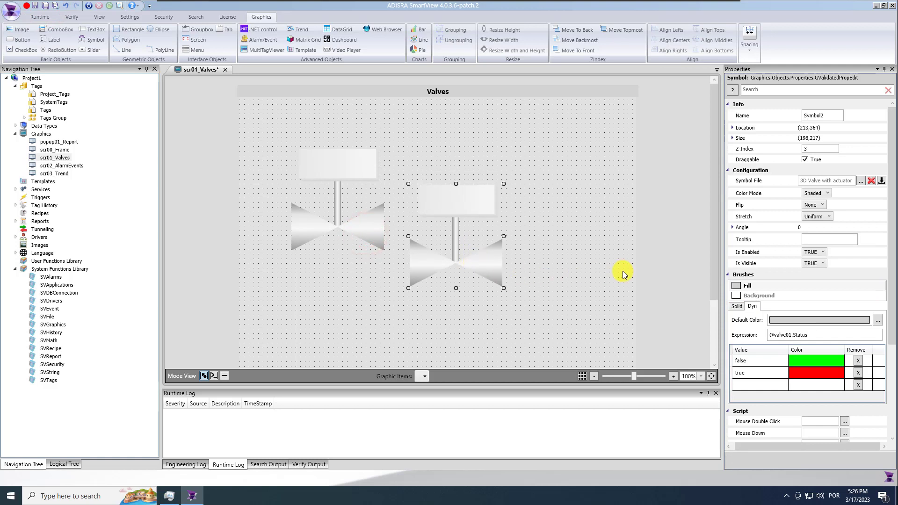
{"action": "double_click", "coordinate": [813, 333]}
{"action": "key", "text": "BackSpace"}
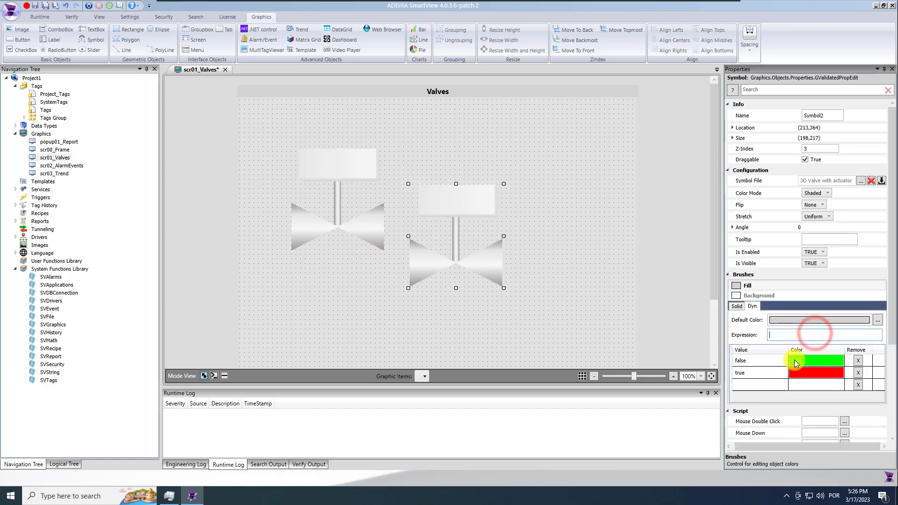
{"action": "left_click", "coordinate": [859, 360]}
{"action": "left_click", "coordinate": [858, 360]}
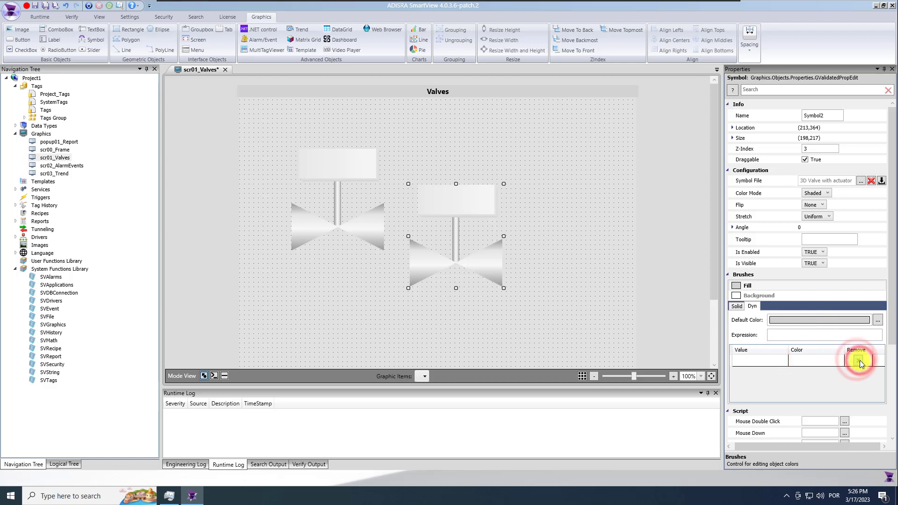
Give the copied valve a solid yellow fill (red 255)
{"action": "left_click", "coordinate": [739, 307]}
{"action": "left_click", "coordinate": [782, 323]}
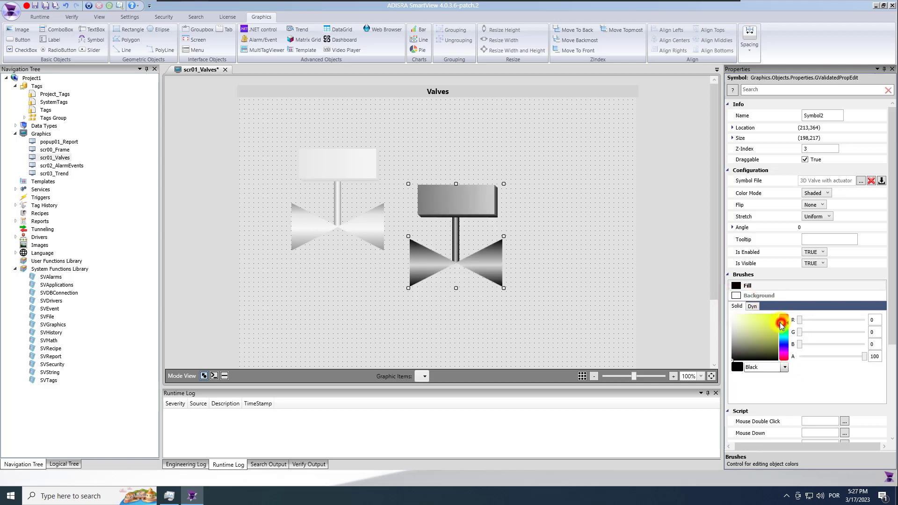
{"action": "left_click", "coordinate": [875, 321]}
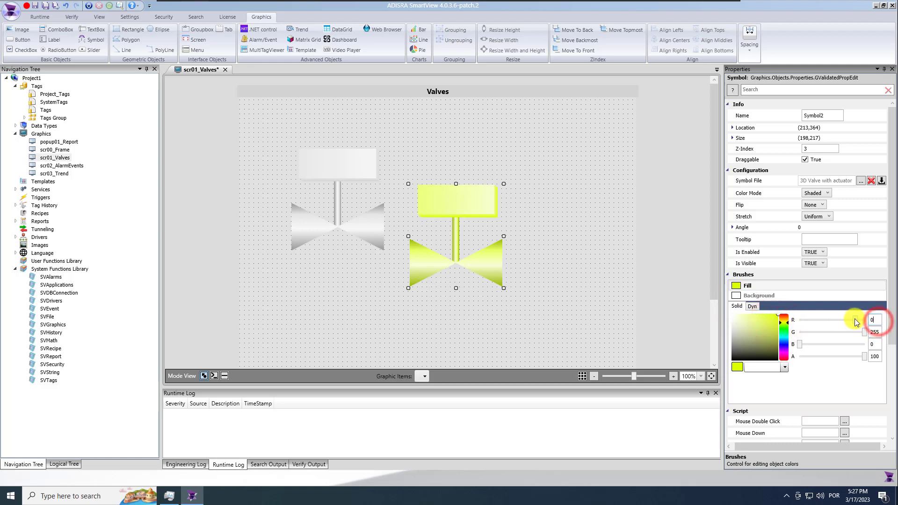
{"action": "type", "text": "0"}
{"action": "key", "text": "Return"}
{"action": "type", "text": "255"}
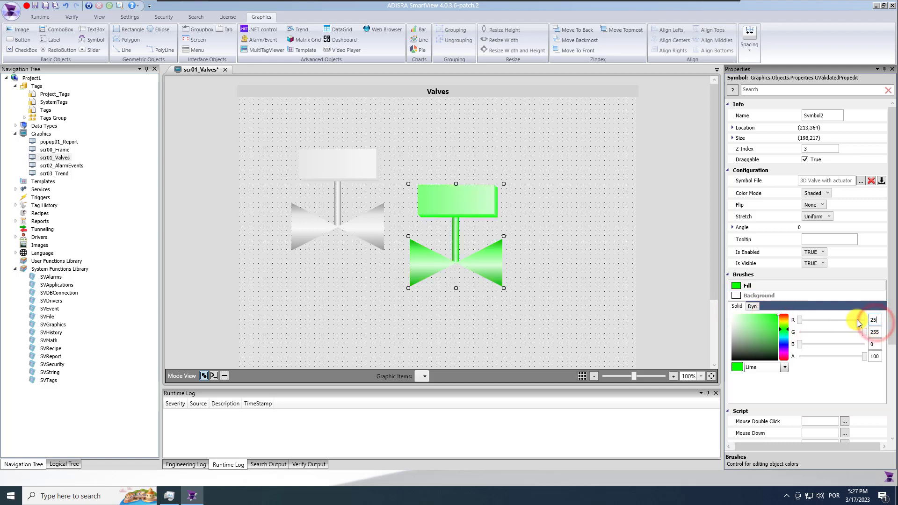
{"action": "key", "text": "Return"}
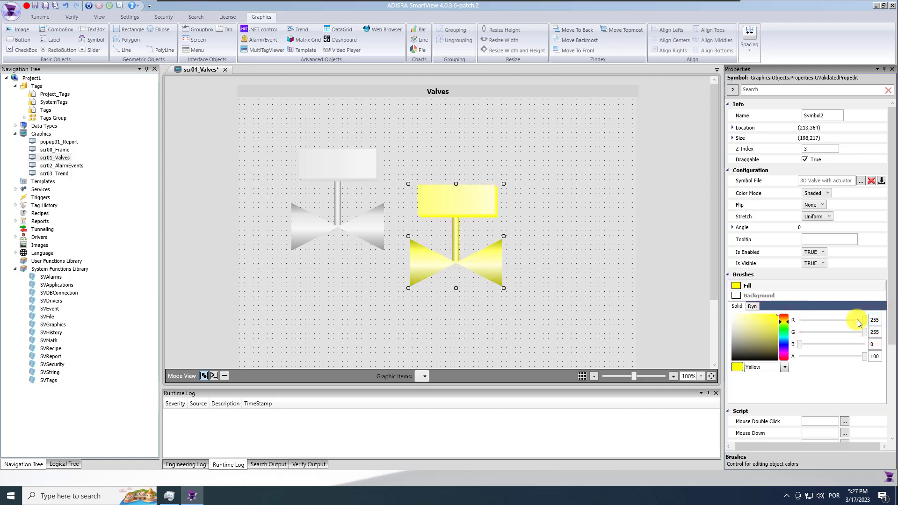
{"action": "left_click", "coordinate": [825, 264]}
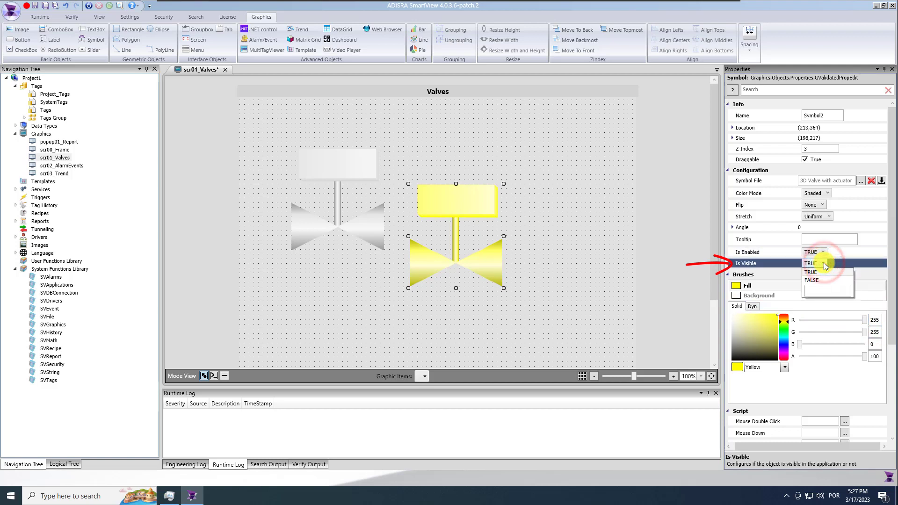
{"action": "left_click", "coordinate": [834, 289]}
{"action": "type", "text": "@valve01"}
{"action": "left_click", "coordinate": [832, 305]}
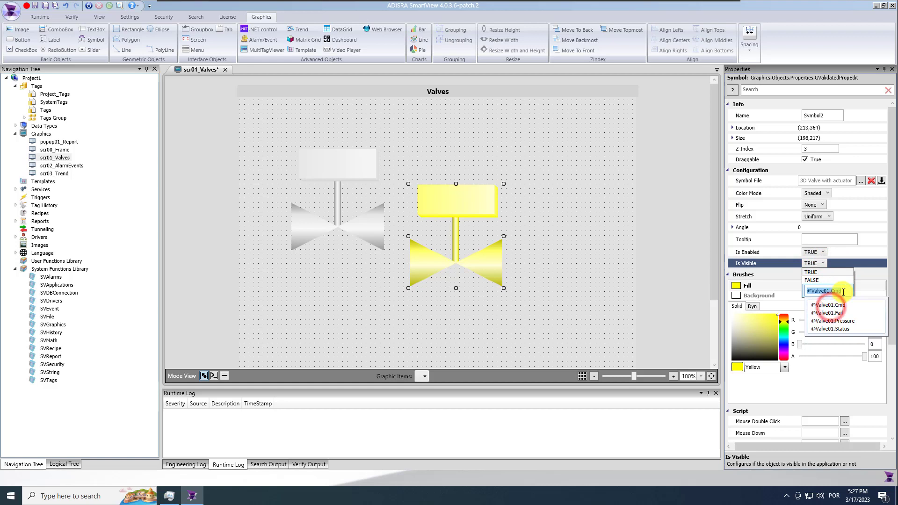
{"action": "left_click", "coordinate": [841, 313]}
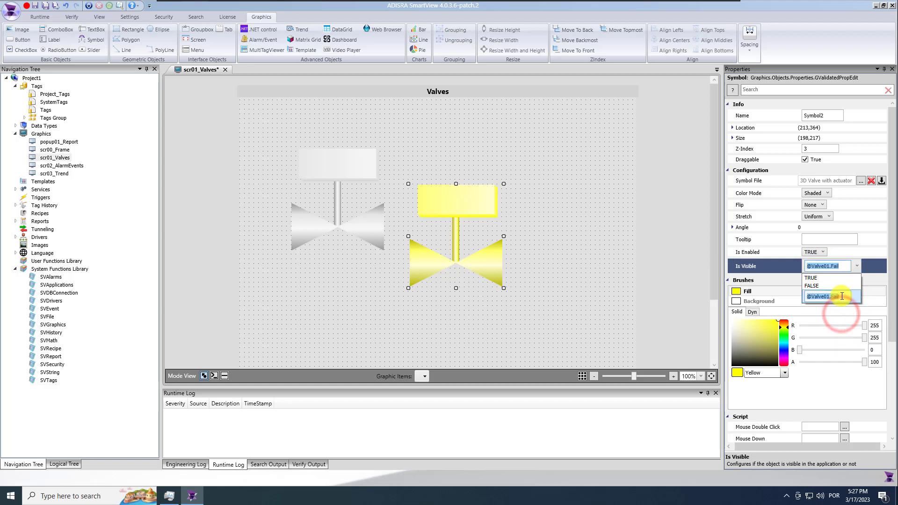
{"action": "type", "text": "== true"}
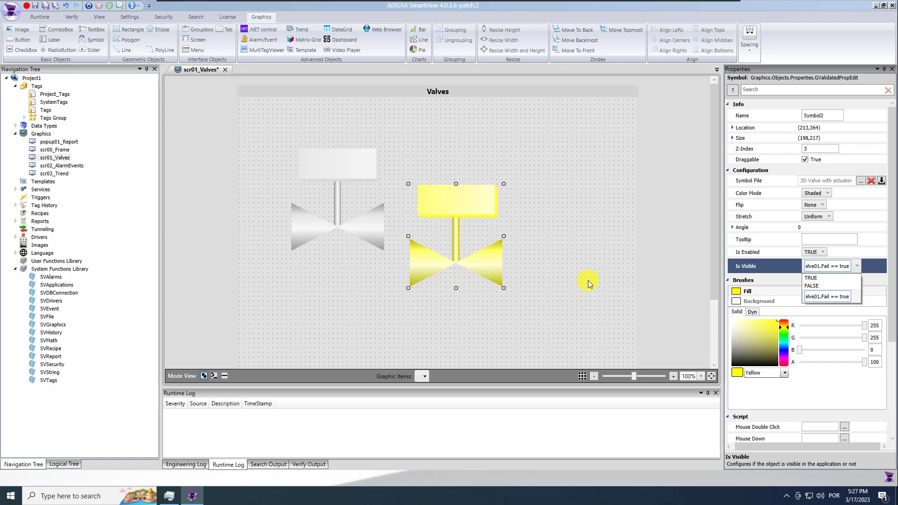
Align the yellow failure valve's centre and middle onto the grey valve, then save scr01_Valves
{"action": "left_click", "coordinate": [588, 283]}
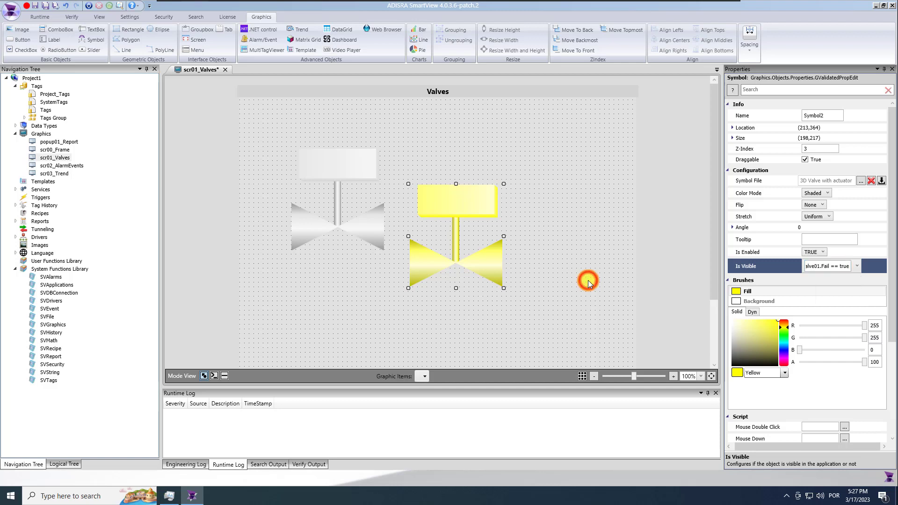
{"action": "left_click", "coordinate": [530, 227]}
{"action": "left_click", "coordinate": [472, 213]}
{"action": "left_click", "coordinate": [356, 171], "text": "ctrl"}
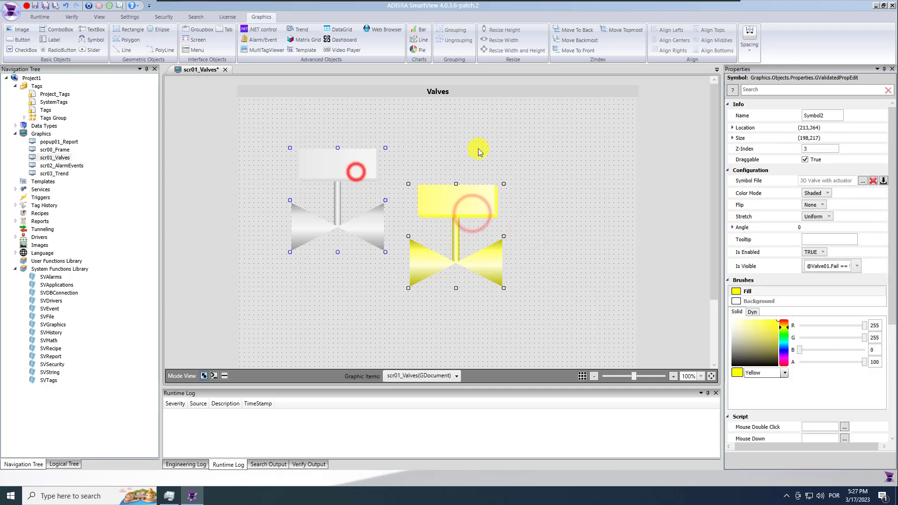
{"action": "left_click", "coordinate": [669, 41]}
{"action": "left_click", "coordinate": [700, 40]}
{"action": "left_click", "coordinate": [523, 210]}
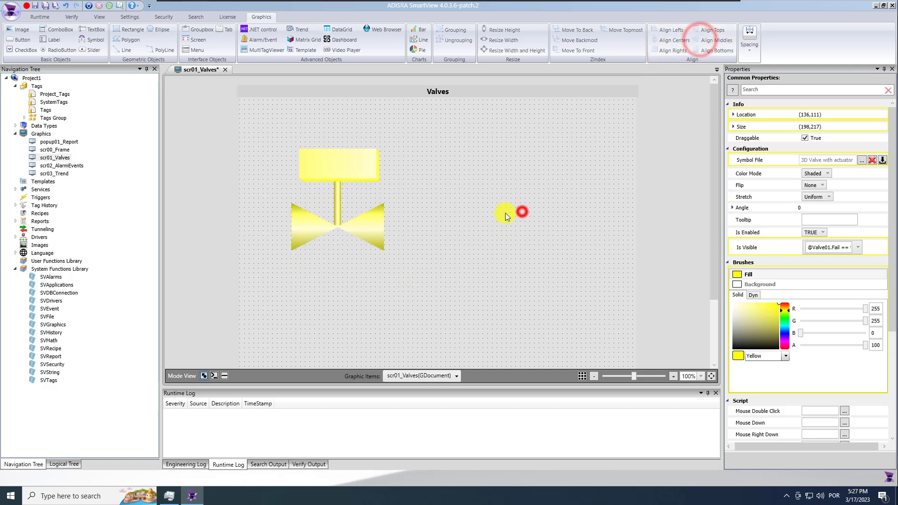
{"action": "left_click", "coordinate": [45, 5]}
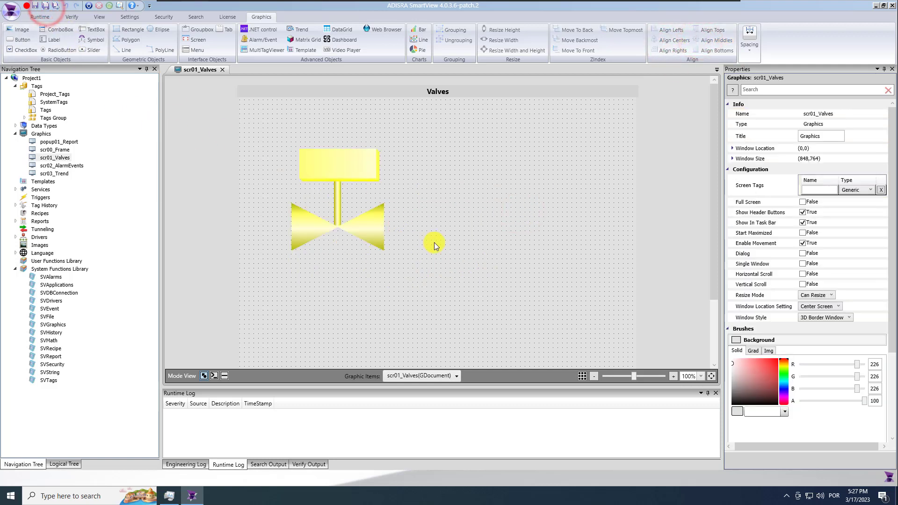
{"action": "left_click", "coordinate": [45, 37]}
Place a size 20 'Valve 01' label above the valve and centre it over the valve
{"action": "left_click", "coordinate": [306, 130]}
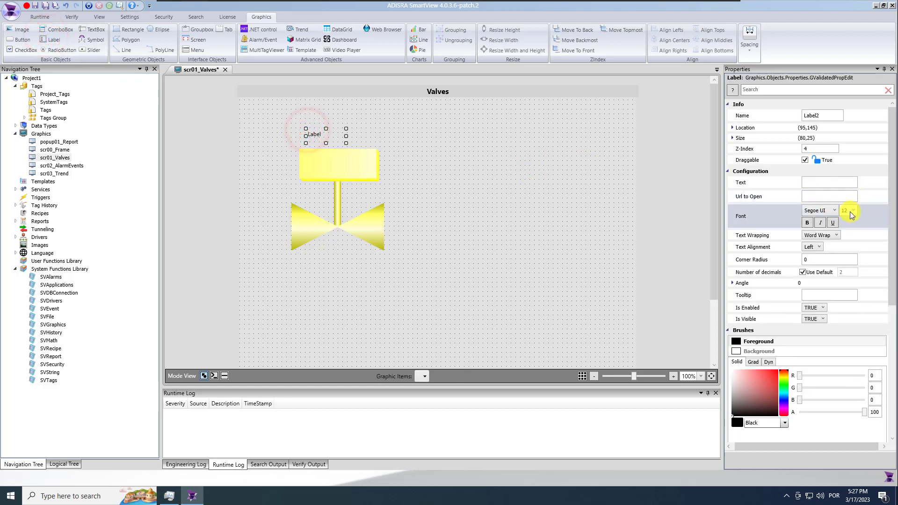
{"action": "left_click", "coordinate": [855, 211]}
{"action": "left_click", "coordinate": [845, 284]}
{"action": "left_click", "coordinate": [819, 182]}
{"action": "type", "text": "Valve 01"}
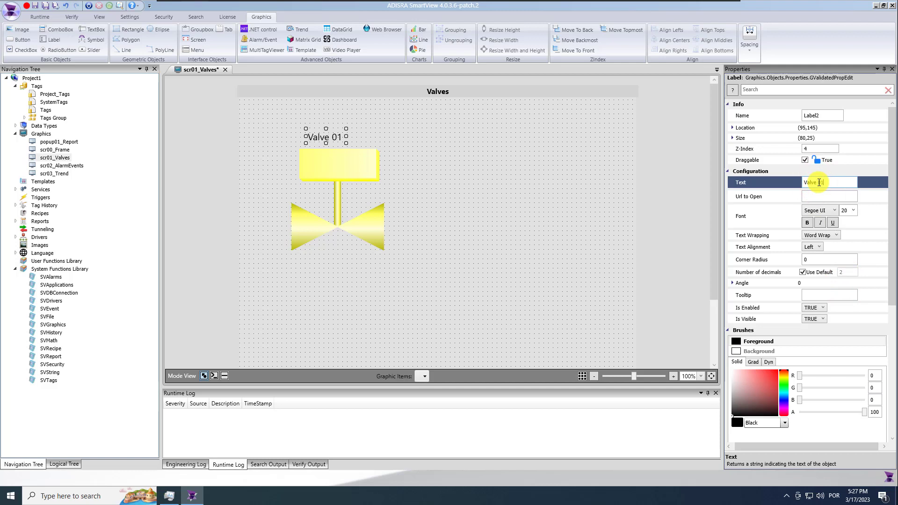
{"action": "left_click", "coordinate": [345, 156], "text": "ctrl"}
{"action": "left_click", "coordinate": [675, 40]}
{"action": "left_click", "coordinate": [455, 216]}
Make the Valve 01 label bold, recentre it over the valve, and centre its text alignment
{"action": "left_click", "coordinate": [330, 137]}
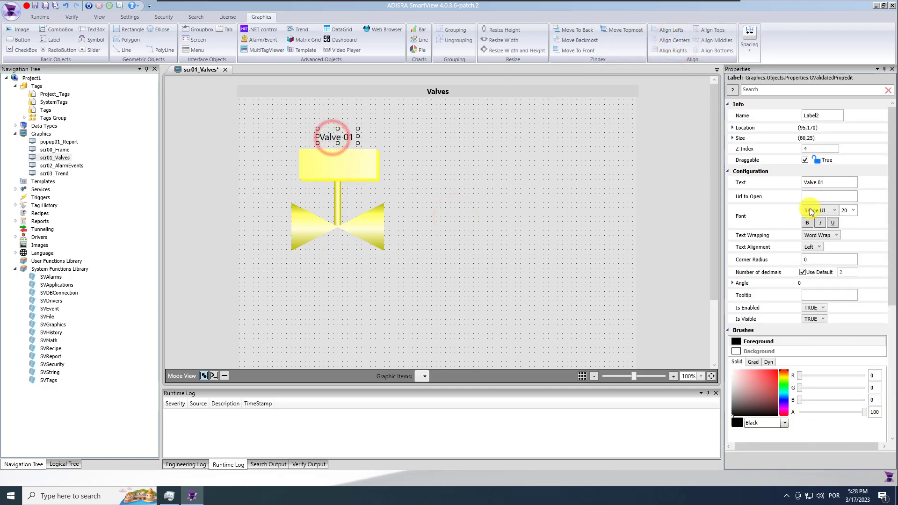
{"action": "left_click", "coordinate": [808, 223]}
{"action": "left_click", "coordinate": [357, 136]}
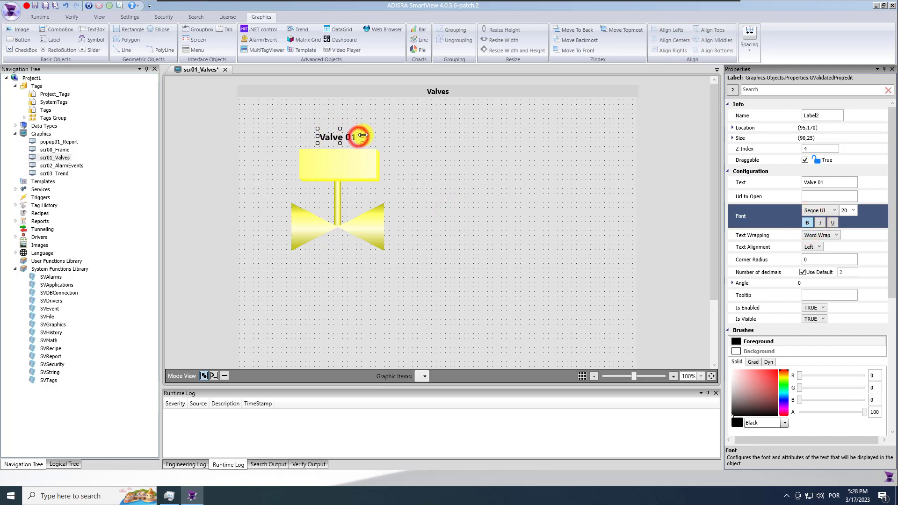
{"action": "left_click", "coordinate": [341, 166], "text": "ctrl"}
{"action": "left_click", "coordinate": [667, 41]}
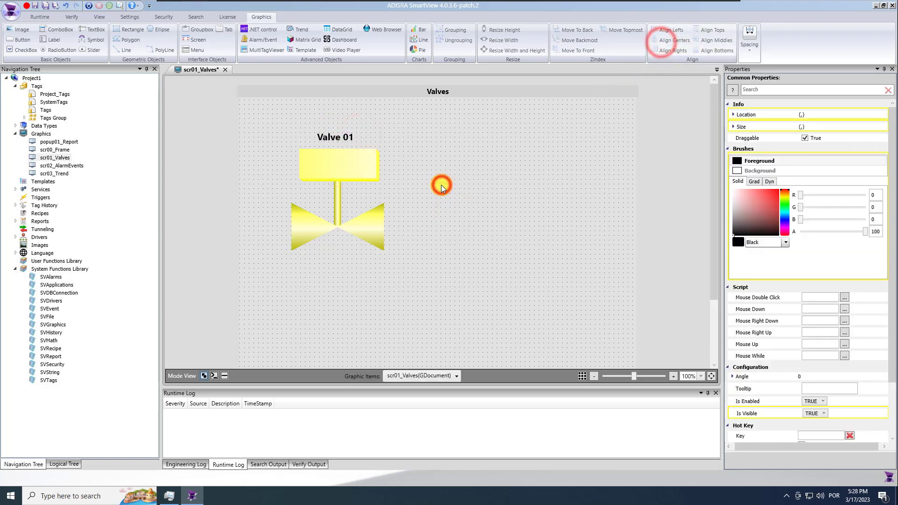
{"action": "left_click", "coordinate": [443, 186]}
{"action": "left_click", "coordinate": [351, 140]}
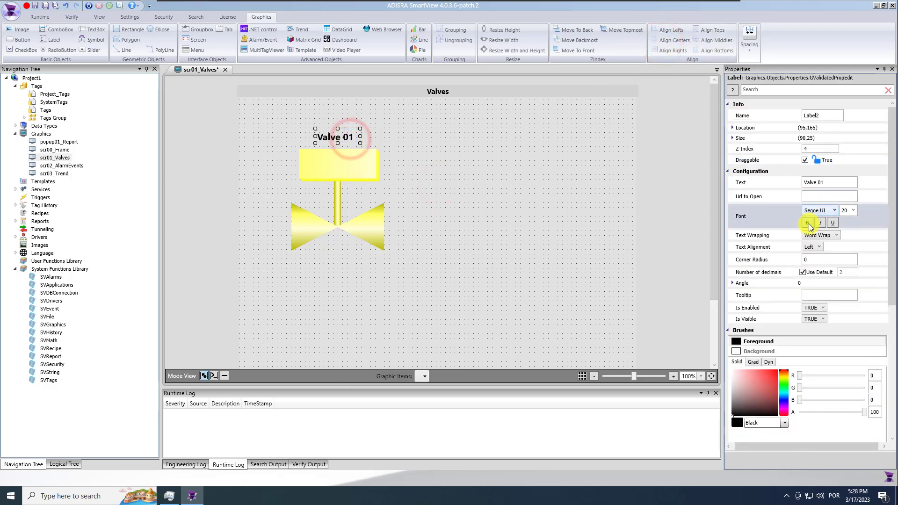
{"action": "left_click", "coordinate": [812, 247]}
{"action": "left_click", "coordinate": [816, 265]}
{"action": "left_click", "coordinate": [487, 210]}
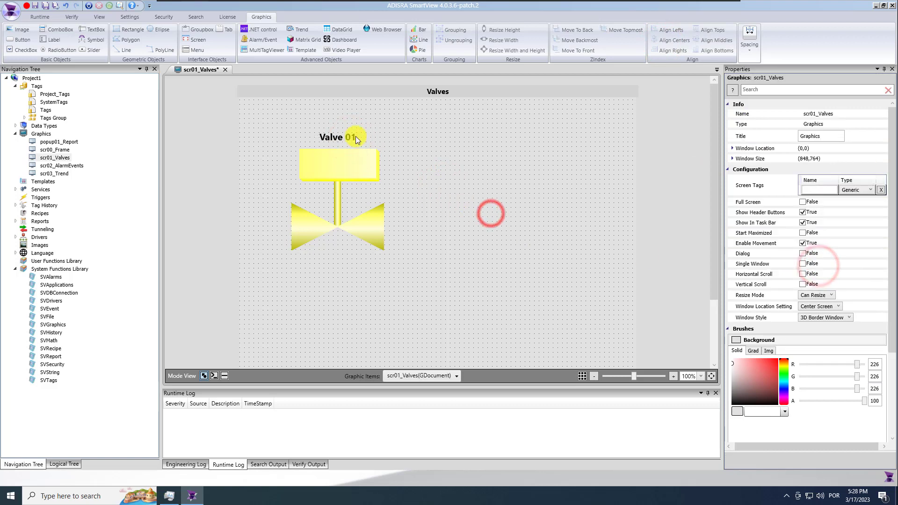
{"action": "left_click", "coordinate": [349, 137]}
{"action": "left_click", "coordinate": [487, 196]}
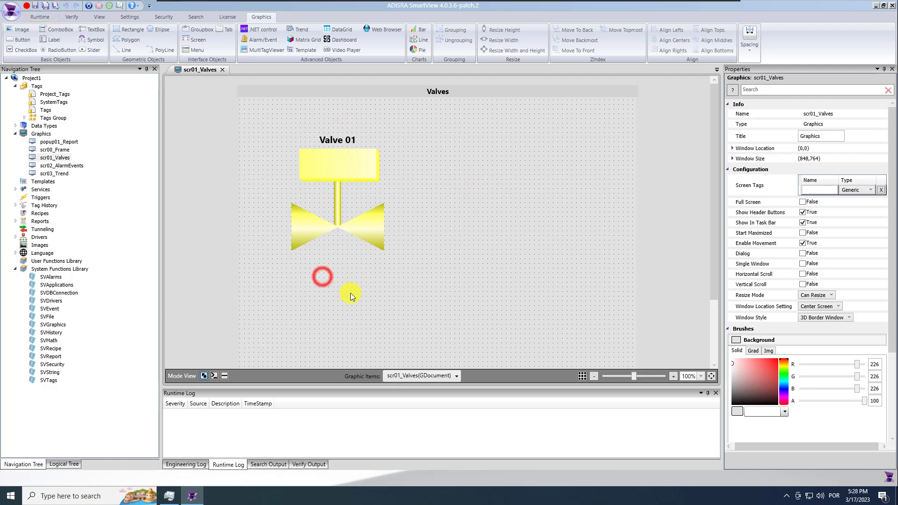
Draw a bold, size 14 'Open' button below the valve with corner radius 7
{"action": "left_click", "coordinate": [21, 40]}
{"action": "left_click_drag", "start_coordinate": [293, 256], "coordinate": [335, 271]}
{"action": "left_click", "coordinate": [855, 182]}
{"action": "type", "text": "OP"}
{"action": "key", "text": "Return"}
{"action": "left_click", "coordinate": [809, 229]}
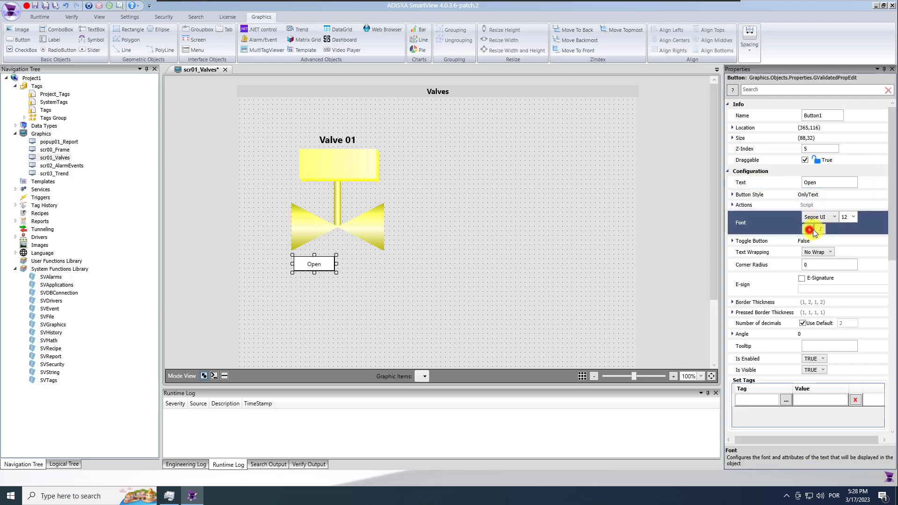
{"action": "left_click", "coordinate": [854, 218]}
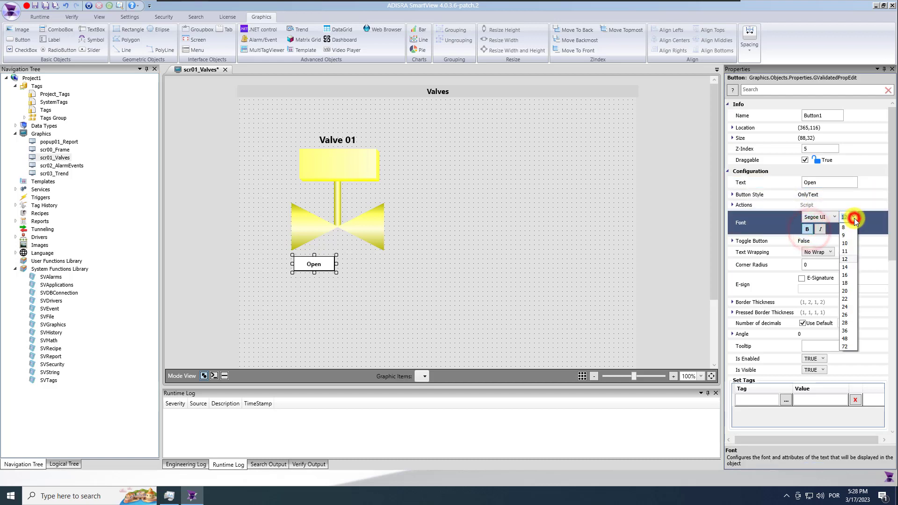
{"action": "left_click", "coordinate": [846, 267]}
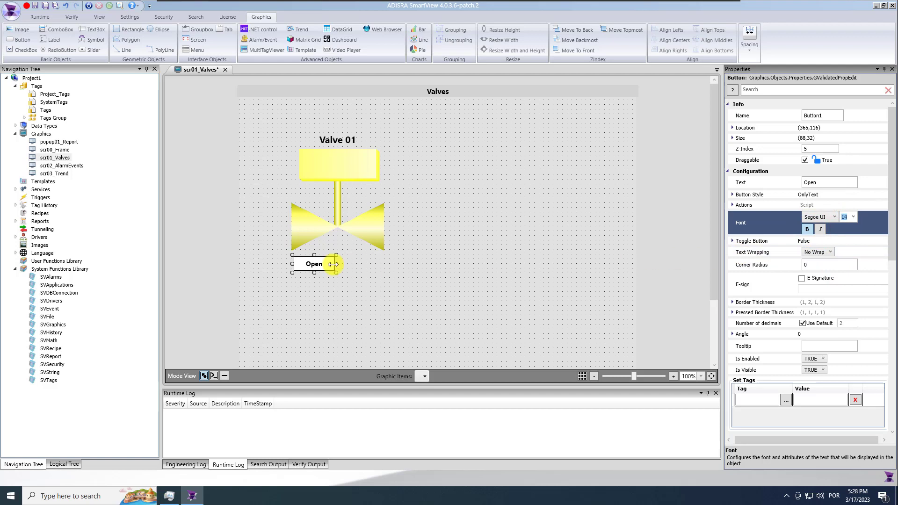
{"action": "left_click", "coordinate": [816, 265]}
{"action": "type", "text": "7"}
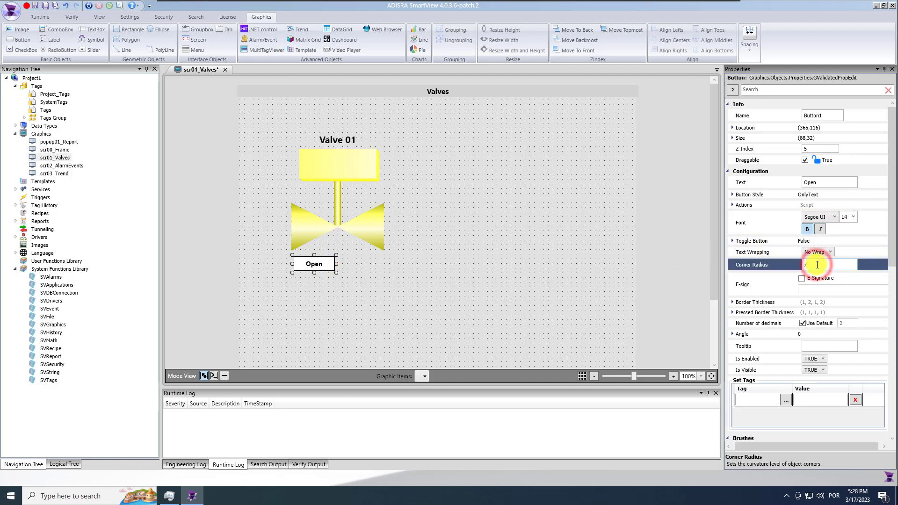
Duplicate the Open button to its right and relabel the copy 'Close'
{"action": "left_click_drag", "start_coordinate": [317, 268], "coordinate": [364, 269]}
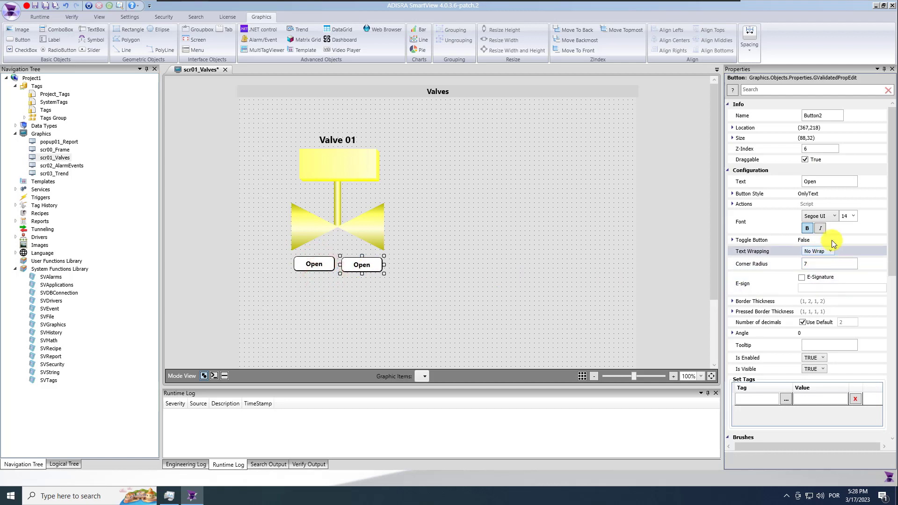
{"action": "left_click", "coordinate": [830, 181]}
{"action": "type", "text": "Close"}
{"action": "key", "text": "Return"}
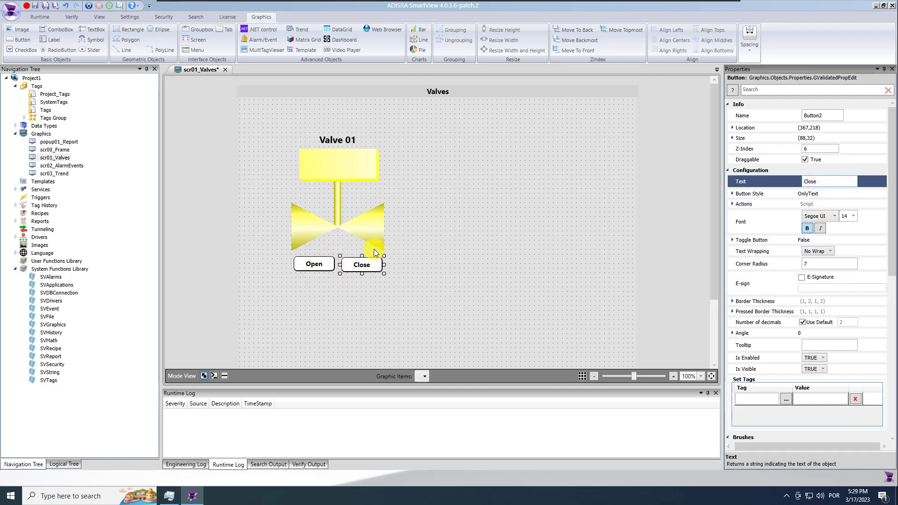
{"action": "left_click", "coordinate": [324, 266]}
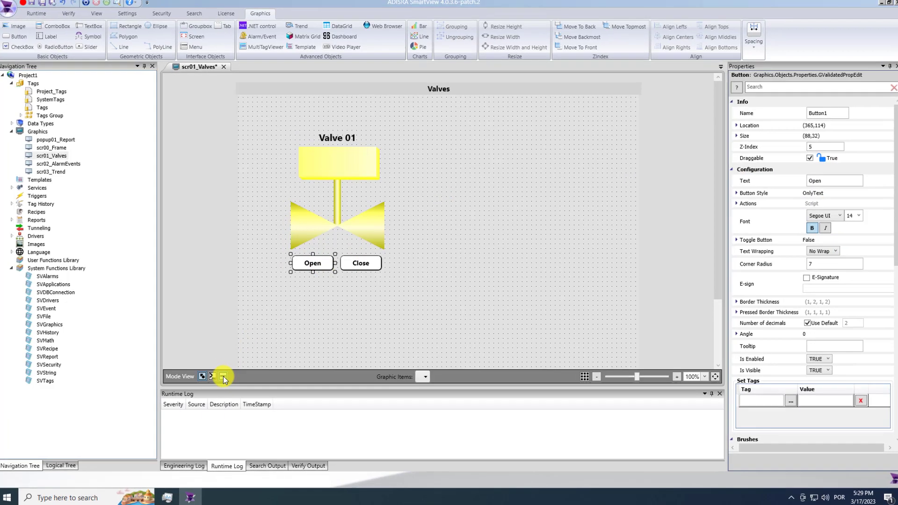
{"action": "left_click", "coordinate": [224, 377]}
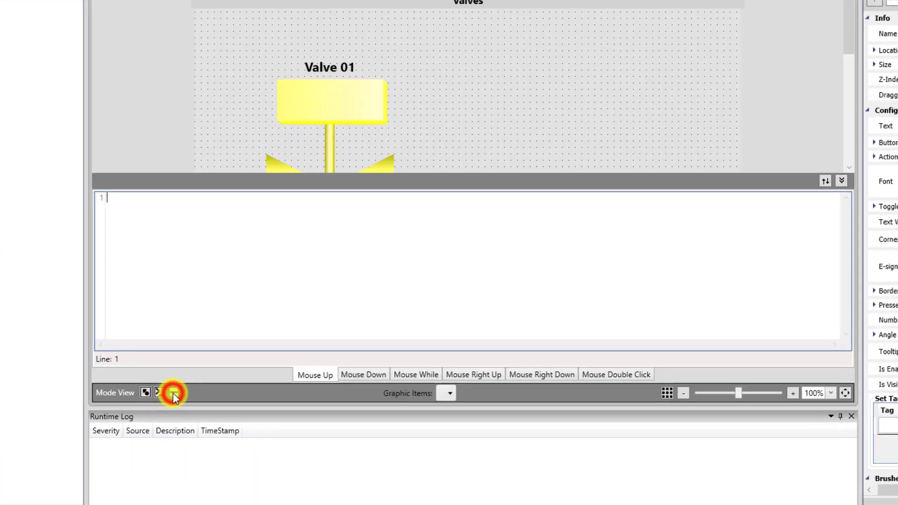
{"action": "left_click", "coordinate": [282, 295]}
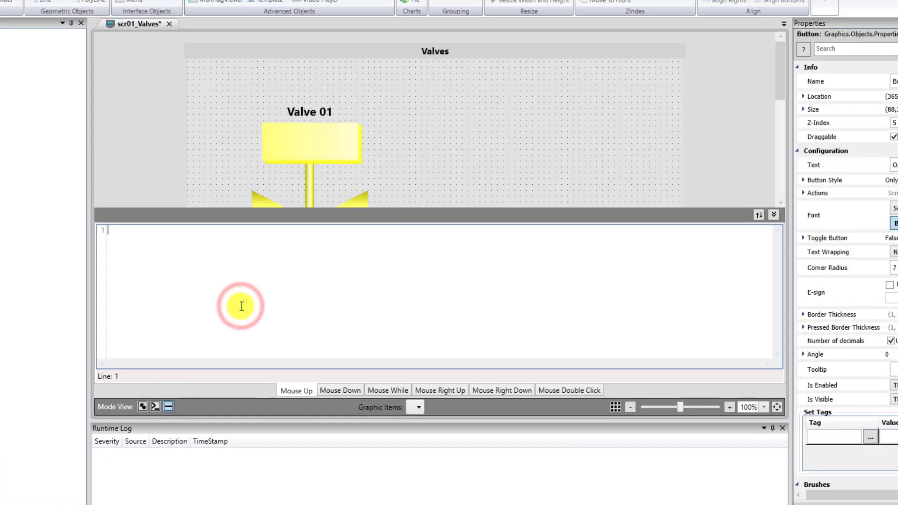
{"action": "type", "text": "@"}
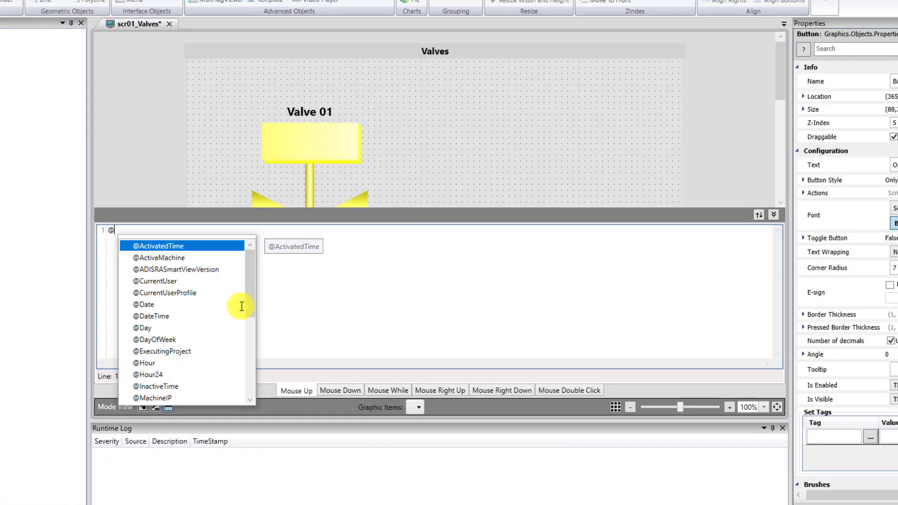
{"action": "type", "text": "Valve01.cmd"}
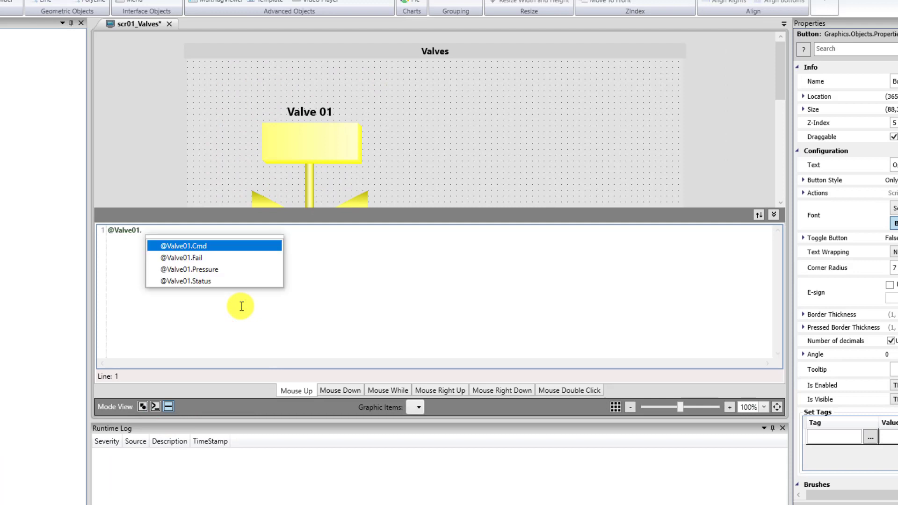
{"action": "key", "text": "Return"}
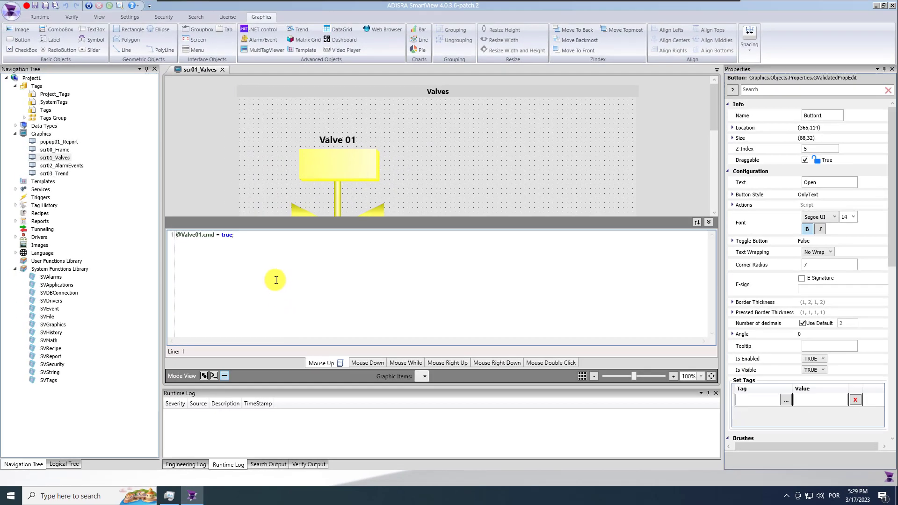
{"action": "left_click", "coordinate": [711, 224]}
{"action": "left_click", "coordinate": [361, 262]}
{"action": "left_click", "coordinate": [224, 377]}
{"action": "left_click", "coordinate": [265, 305]}
{"action": "type", "text": "@valve01"}
{"action": "type", "text": ".cmd"}
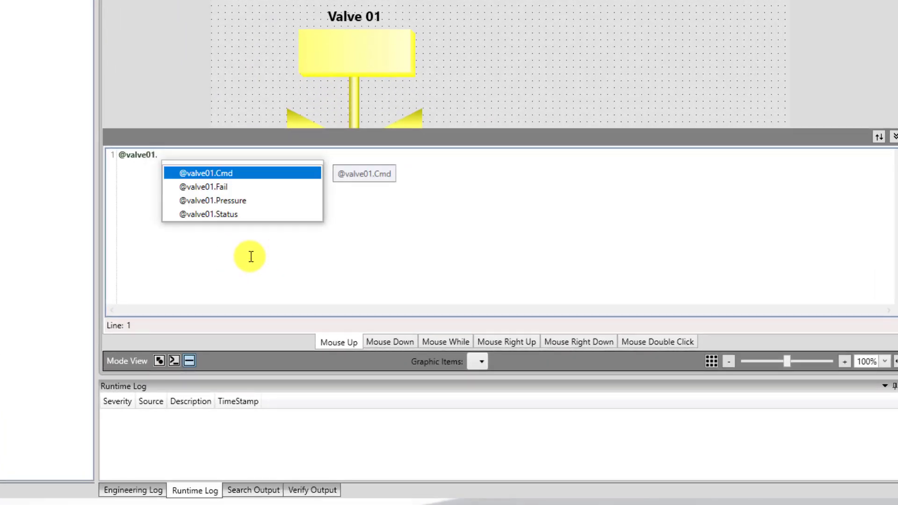
{"action": "type", "text": " = f"}
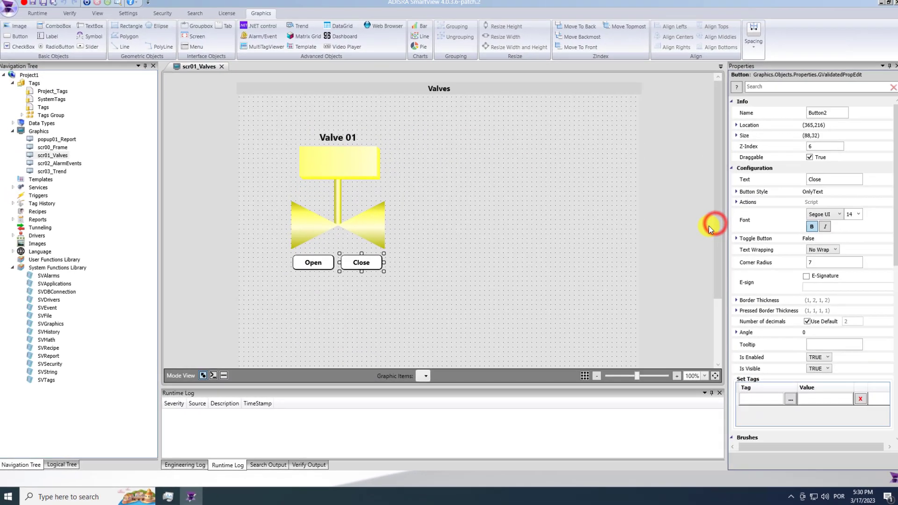
{"action": "left_click", "coordinate": [474, 288]}
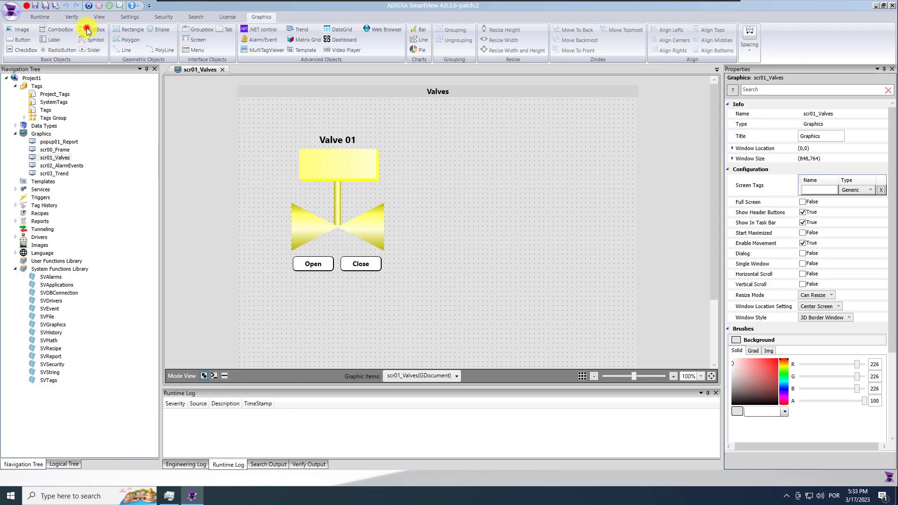
Draw a text box with corner radius 7 below the Open and Close buttons
{"action": "left_click", "coordinate": [87, 32]}
{"action": "left_click_drag", "start_coordinate": [296, 277], "coordinate": [385, 282]}
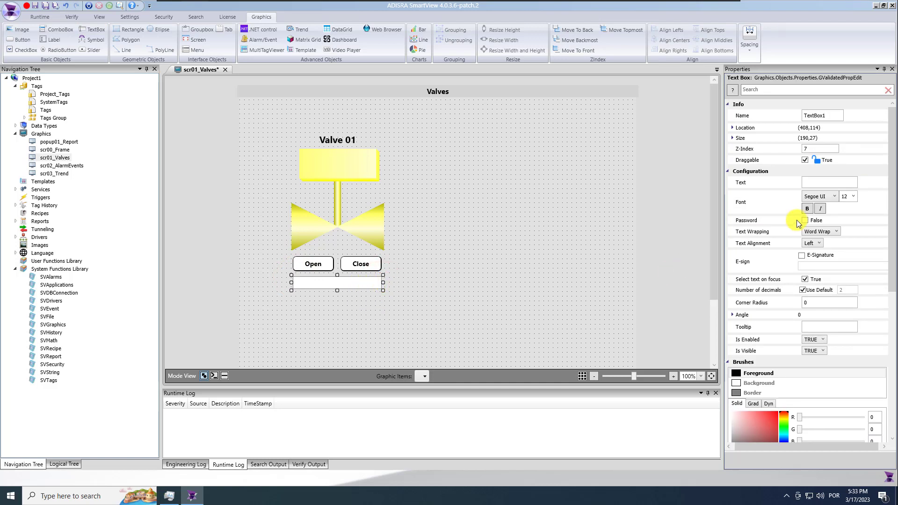
{"action": "left_click", "coordinate": [815, 304]}
{"action": "type", "text": "7"}
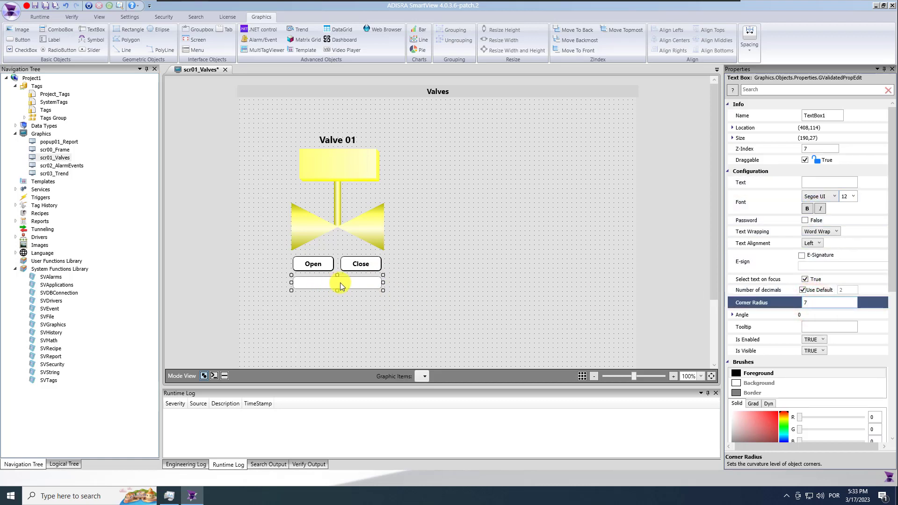
{"action": "left_click_drag", "start_coordinate": [338, 277], "coordinate": [338, 276]}
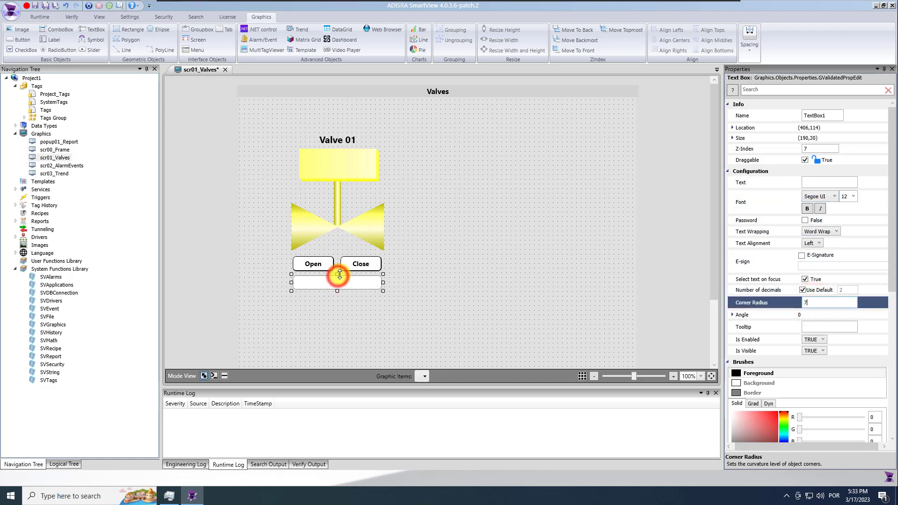
{"action": "left_click", "coordinate": [352, 286]}
{"action": "left_click", "coordinate": [819, 182]}
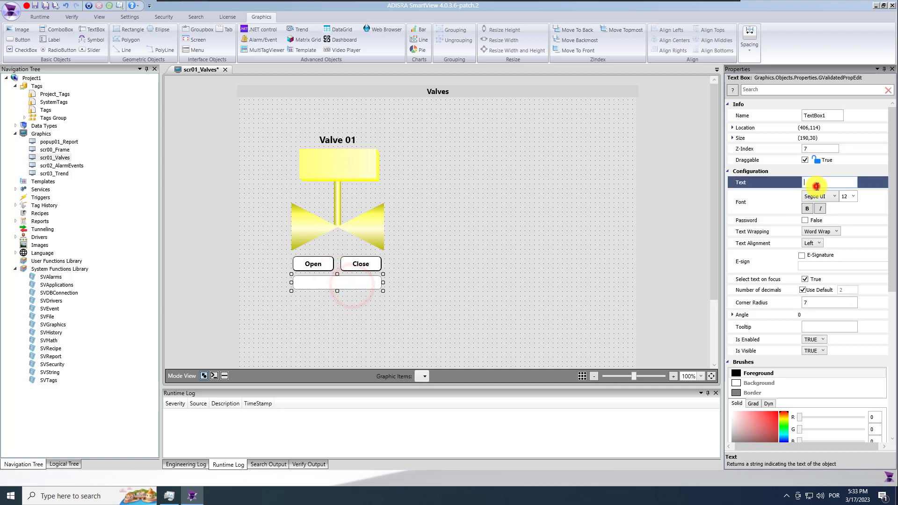
{"action": "type", "text": "@v."}
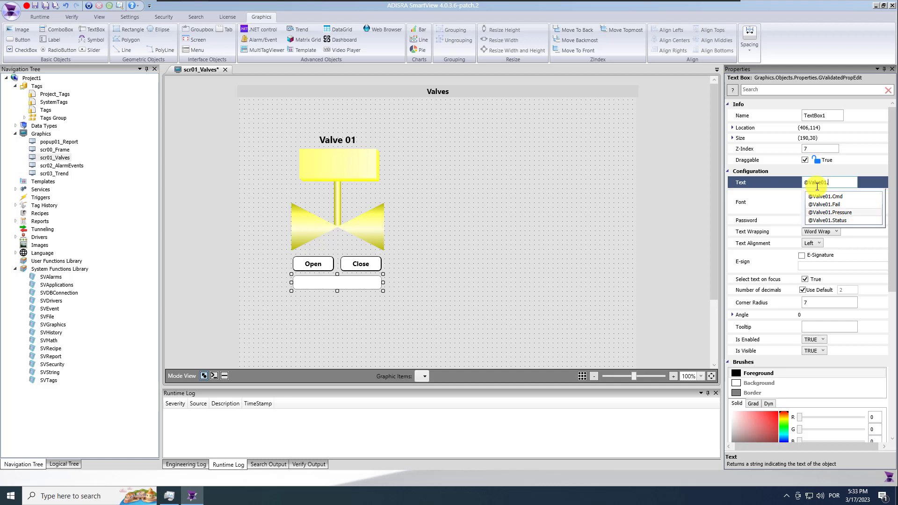
{"action": "key", "text": "Return"}
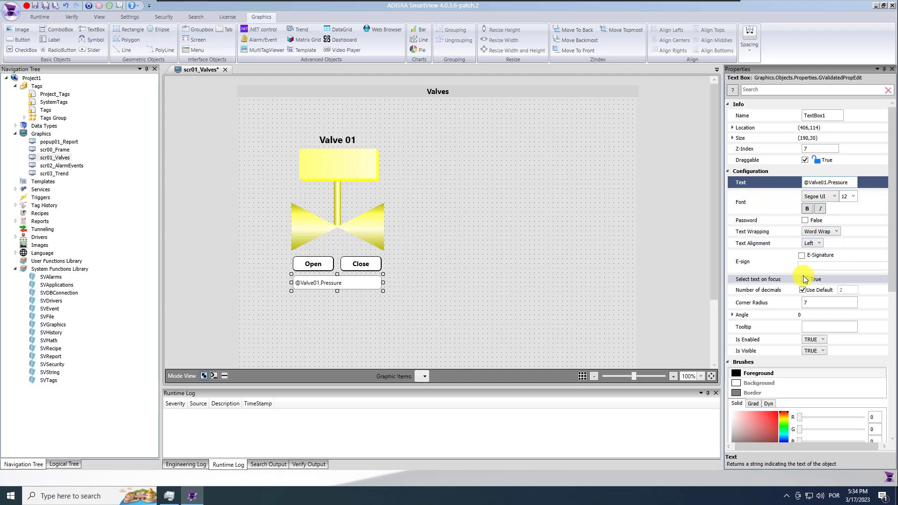
{"action": "left_click", "coordinate": [815, 242]}
{"action": "left_click", "coordinate": [815, 261]}
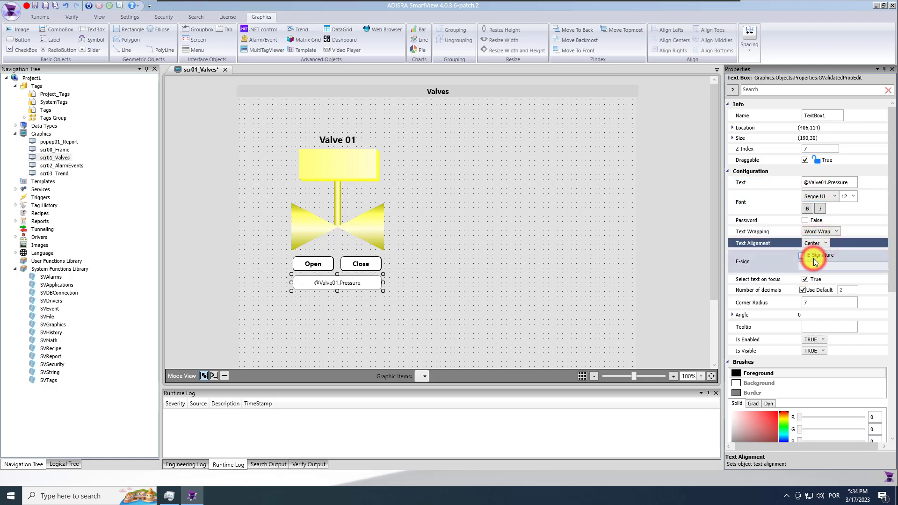
{"action": "left_click", "coordinate": [848, 183]}
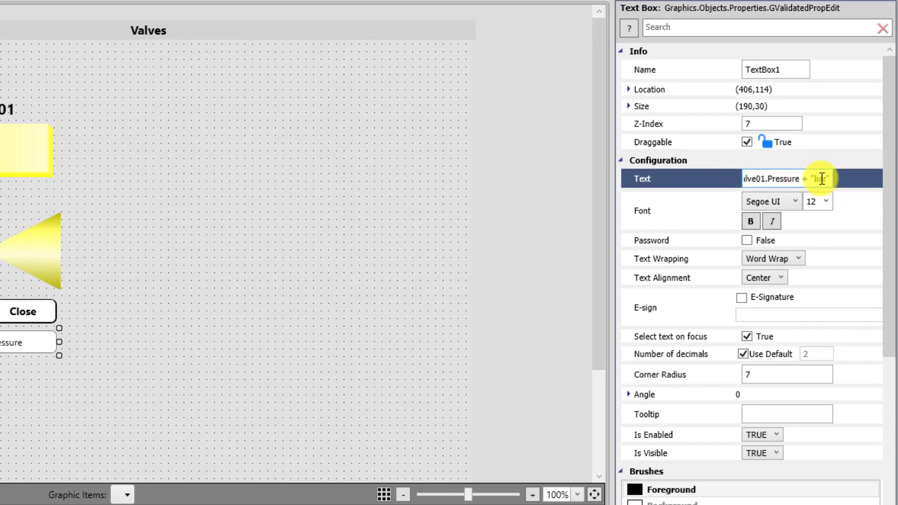
{"action": "left_click", "coordinate": [364, 217]}
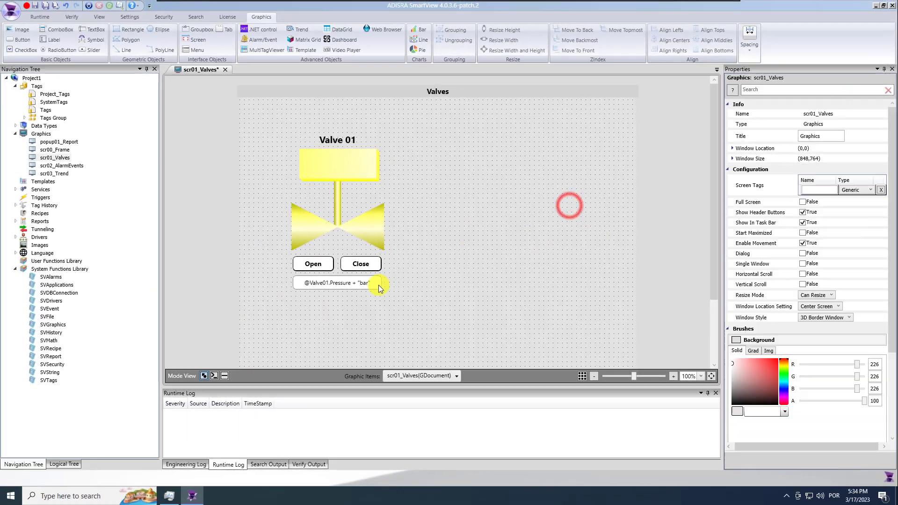
{"action": "left_click", "coordinate": [46, 8]}
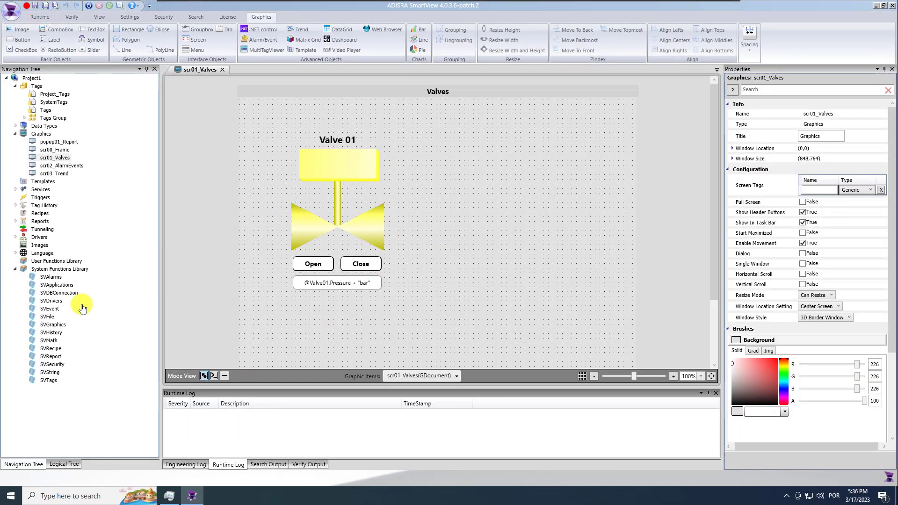
Draw a tall rectangle bar beside the valve
{"action": "left_click", "coordinate": [340, 310]}
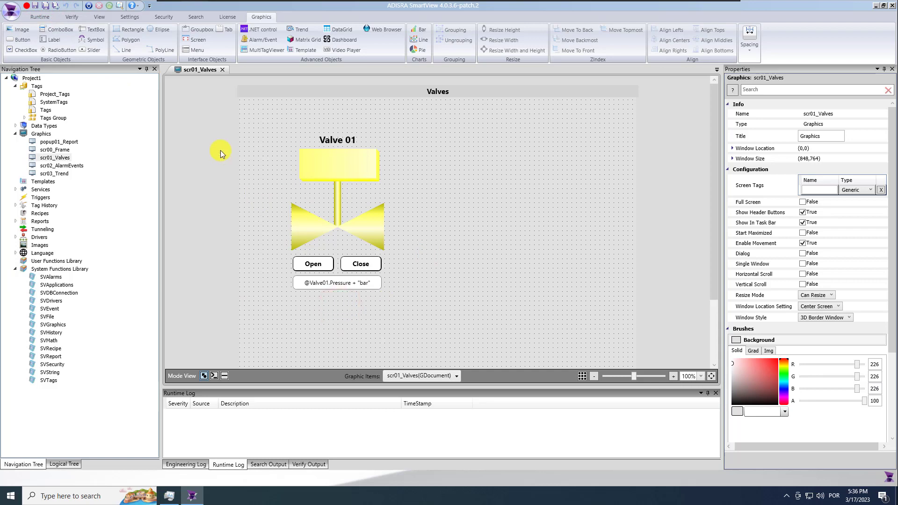
{"action": "left_click", "coordinate": [121, 31]}
{"action": "left_click", "coordinate": [131, 29]}
{"action": "left_click_drag", "start_coordinate": [391, 155], "coordinate": [410, 203]}
{"action": "left_click", "coordinate": [401, 227]}
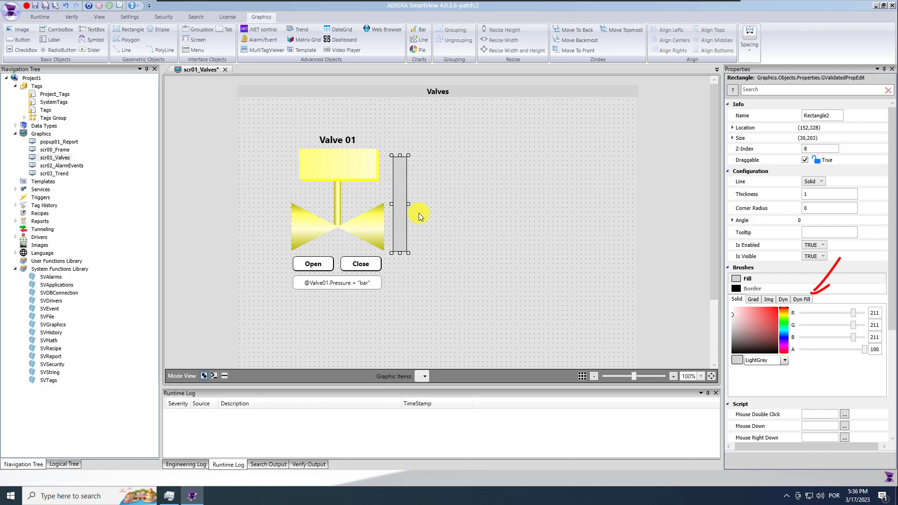
Give the bar a vertical dynamic fill driven by Valve01.Pressure in cyan
{"action": "left_click", "coordinate": [803, 300]}
{"action": "left_click", "coordinate": [806, 312]}
{"action": "type", "text": "@Valve01."}
{"action": "left_click", "coordinate": [820, 345]}
{"action": "left_click", "coordinate": [802, 329]}
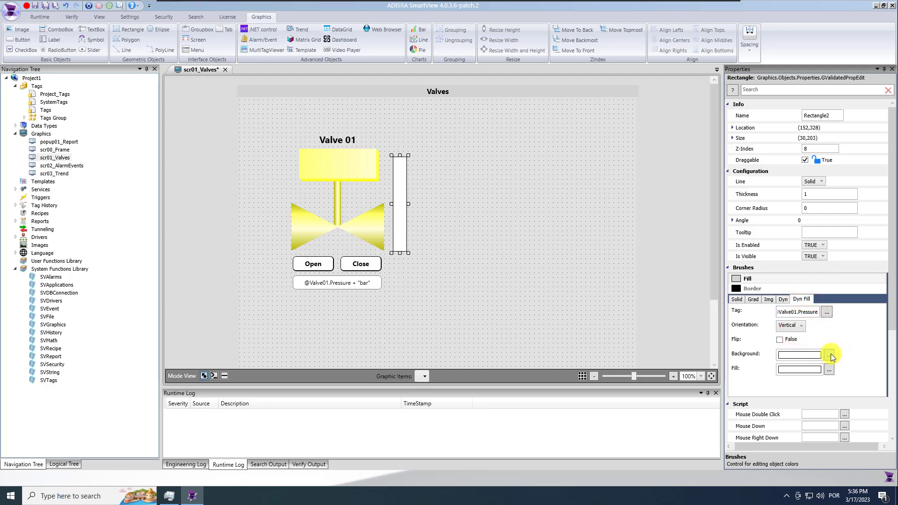
{"action": "left_click", "coordinate": [829, 370]}
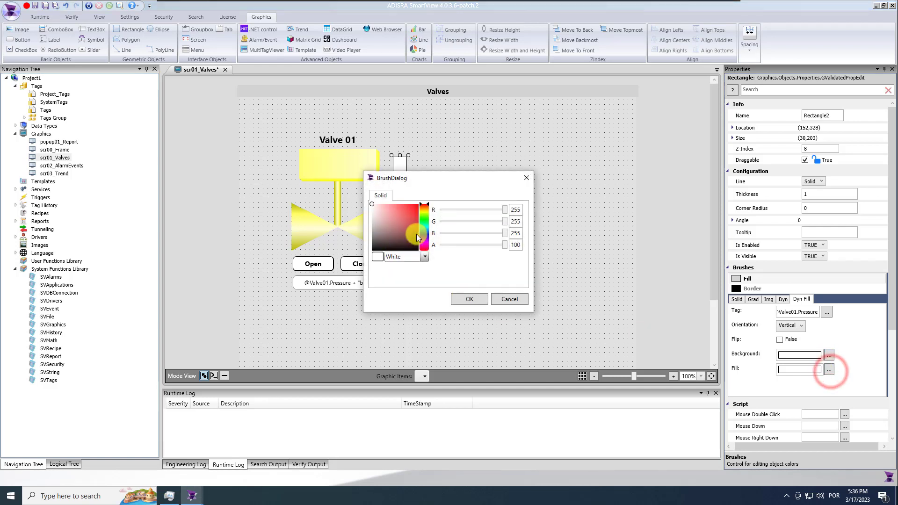
{"action": "left_click", "coordinate": [424, 229]}
{"action": "left_click_drag", "start_coordinate": [415, 227], "coordinate": [419, 215]}
{"action": "left_click", "coordinate": [468, 299]}
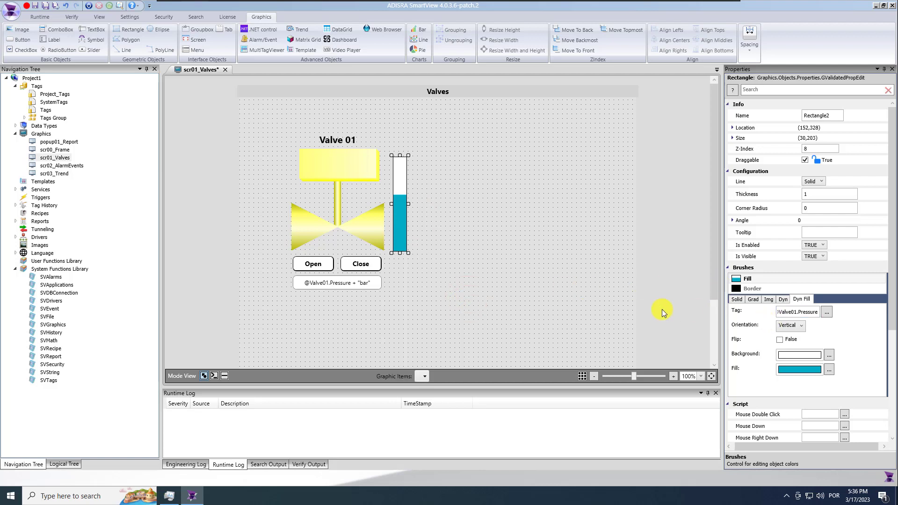
Round the bar's corners to 7, save, and draw a slider under the text box
{"action": "left_click", "coordinate": [818, 207]}
{"action": "type", "text": "7"}
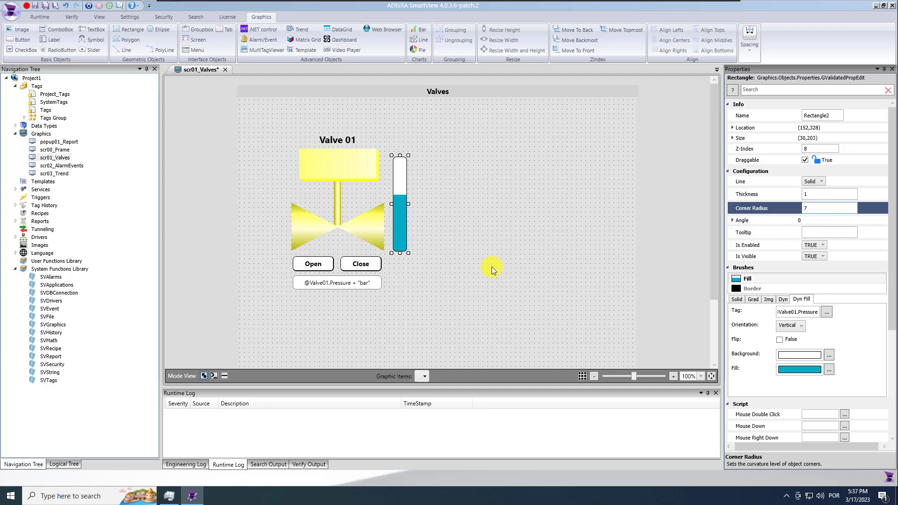
{"action": "left_click", "coordinate": [434, 260]}
{"action": "left_click", "coordinate": [45, 6]}
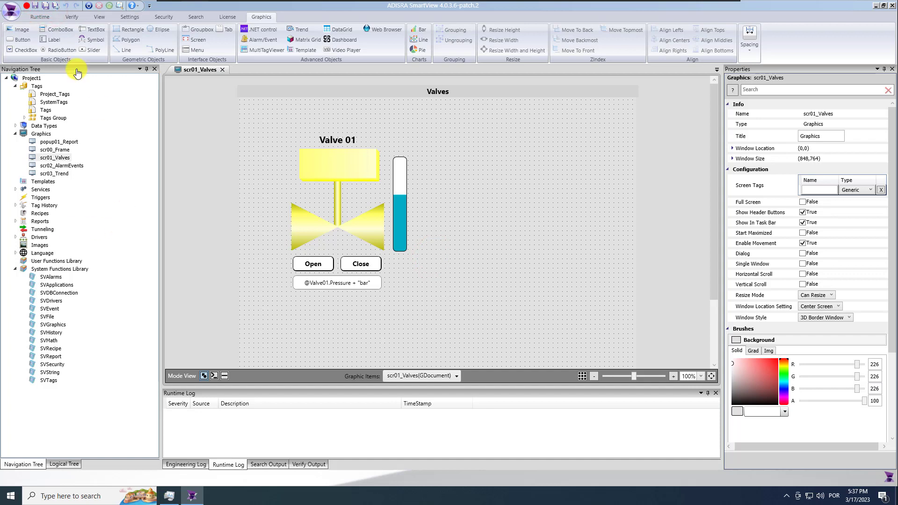
{"action": "left_click", "coordinate": [92, 50]}
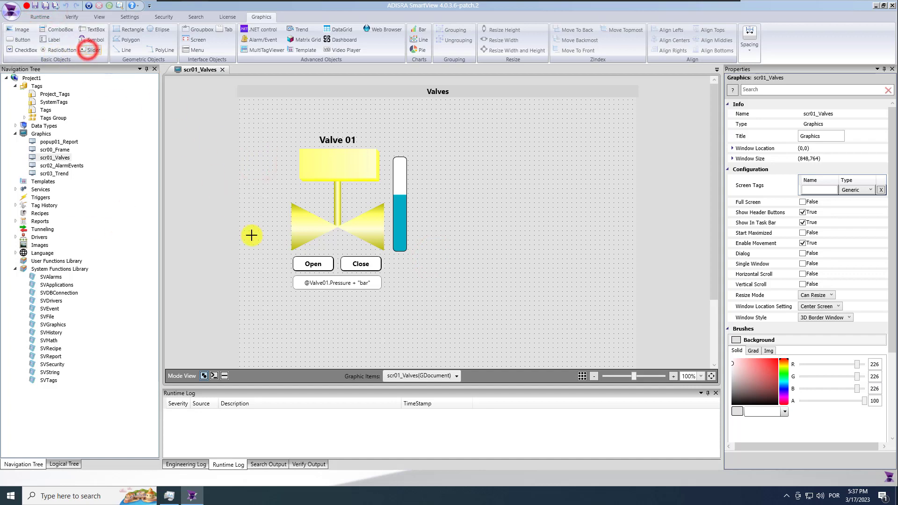
{"action": "mouse_move", "coordinate": [322, 303]}
{"action": "left_mouse_down"}
{"action": "mouse_move", "coordinate": [384, 302]}
{"action": "mouse_move", "coordinate": [339, 306]}
{"action": "left_mouse_up"}
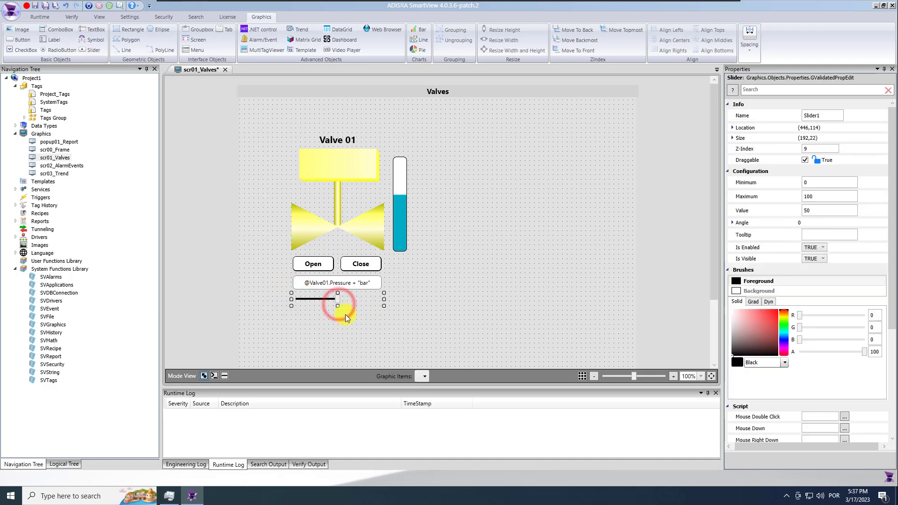
Check that the slider's 0–100 range matches Valve01.Pressure's min and max in Project_Tags
{"action": "left_click", "coordinate": [818, 182]}
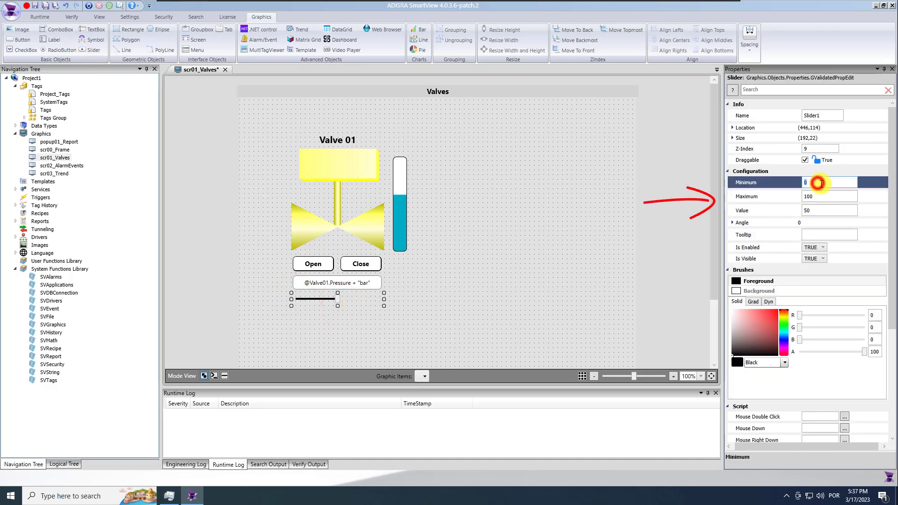
{"action": "left_click", "coordinate": [818, 198]}
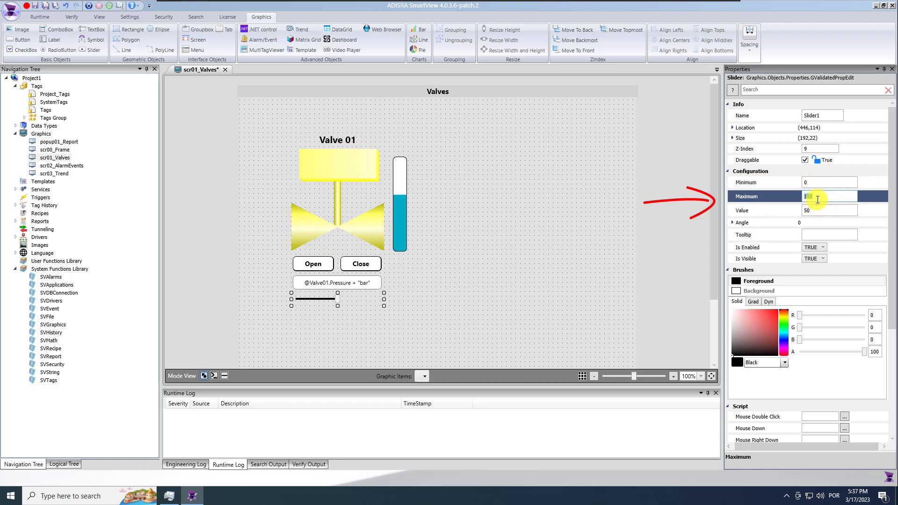
{"action": "double_click", "coordinate": [43, 110]}
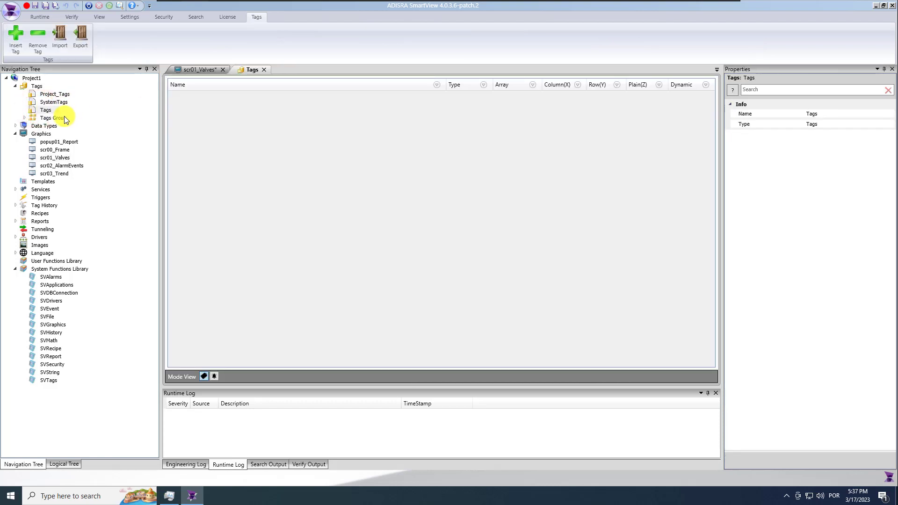
{"action": "left_click", "coordinate": [264, 69]}
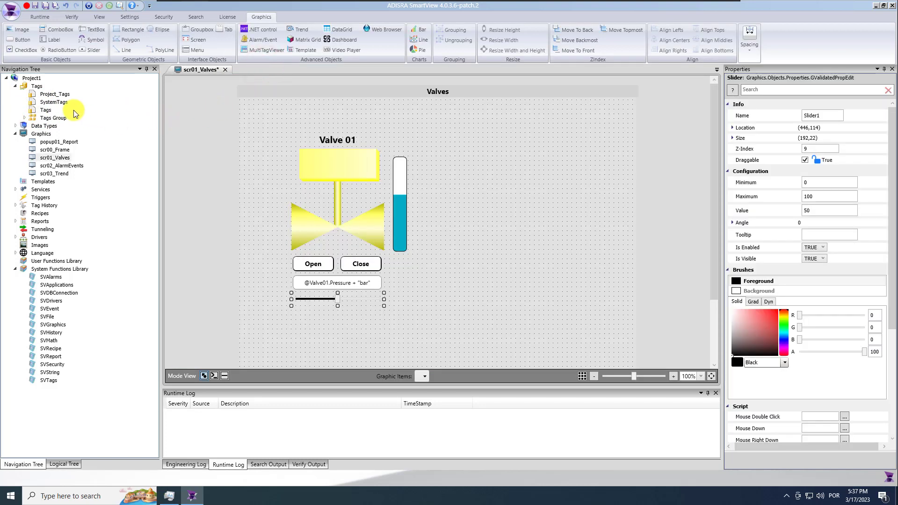
{"action": "left_click", "coordinate": [51, 95]}
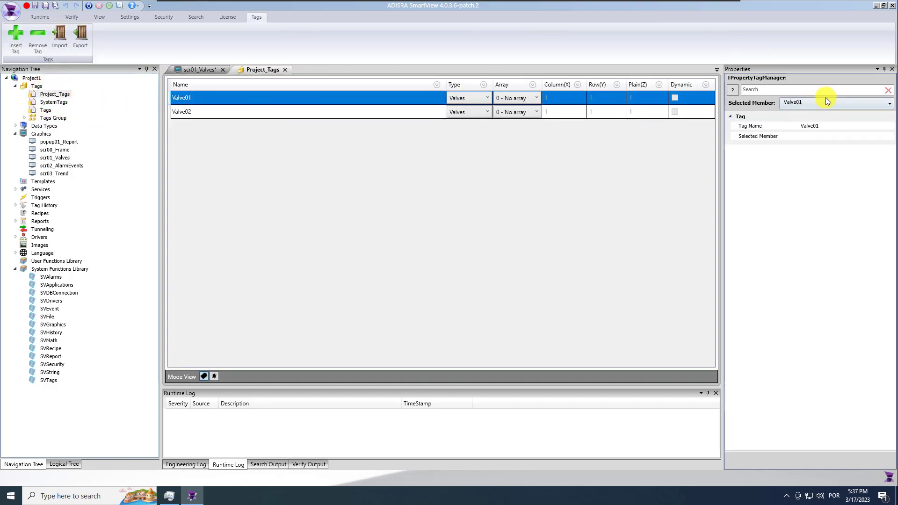
{"action": "left_click", "coordinate": [835, 103]}
{"action": "left_click", "coordinate": [819, 128]}
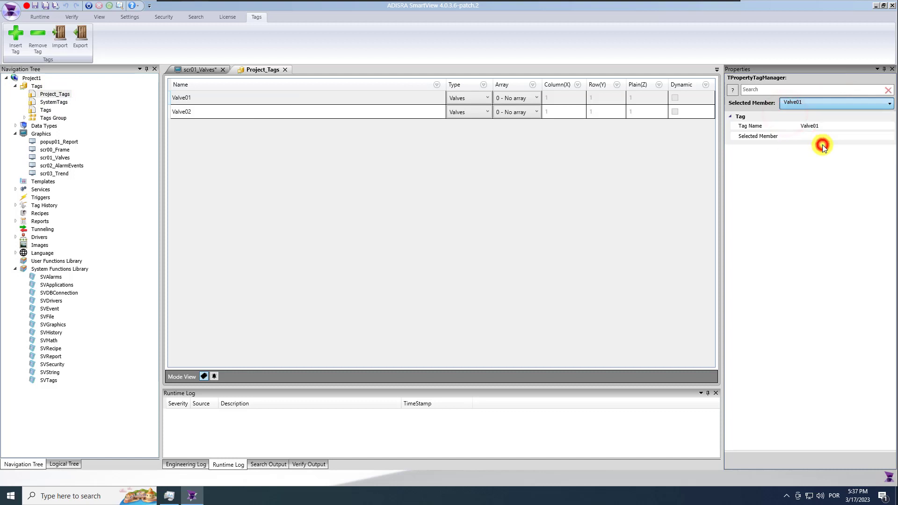
{"action": "left_click", "coordinate": [813, 196]}
{"action": "left_click", "coordinate": [814, 210]}
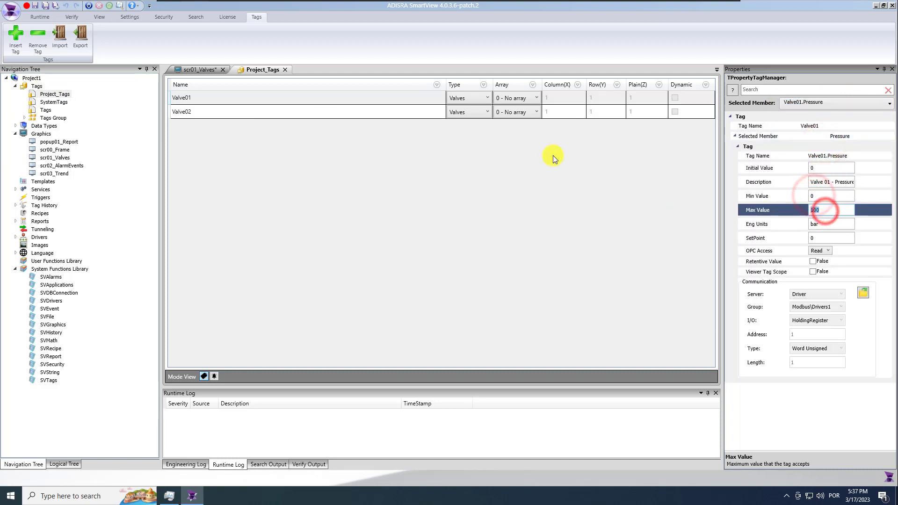
{"action": "left_click", "coordinate": [284, 69]}
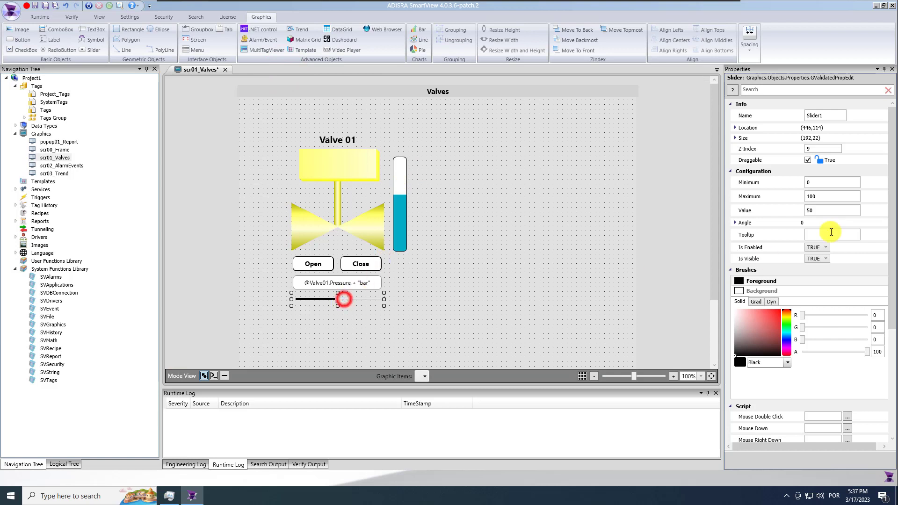
{"action": "left_click", "coordinate": [817, 210]}
{"action": "type", "text": "@Valve01."}
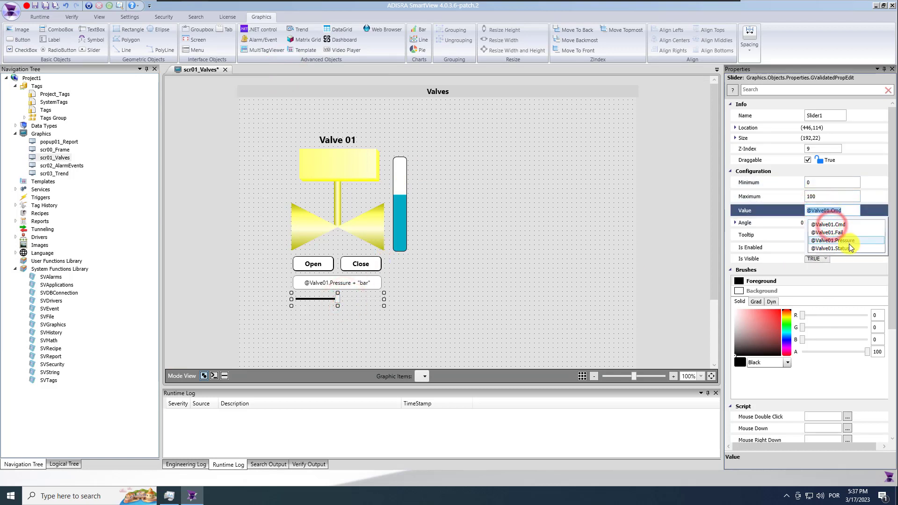
{"action": "left_click", "coordinate": [848, 241]}
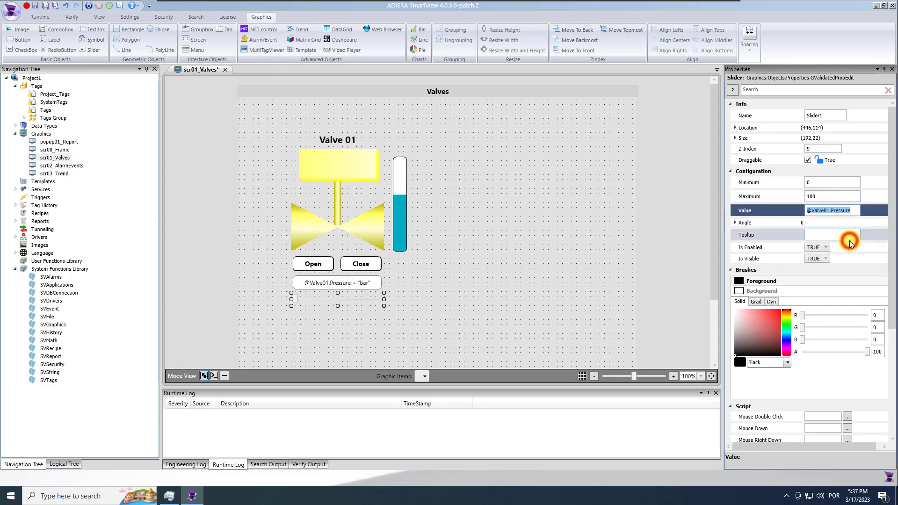
{"action": "left_click", "coordinate": [46, 7]}
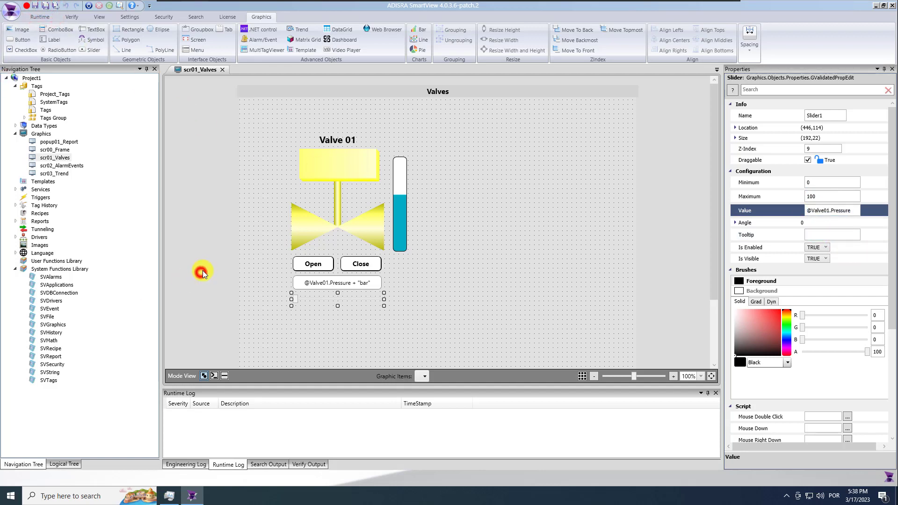
Paste scr00_Frame's rounded rectangle behind the Valve 01 group, save, and start the runtime
{"action": "double_click", "coordinate": [60, 150]}
{"action": "left_click", "coordinate": [204, 218]}
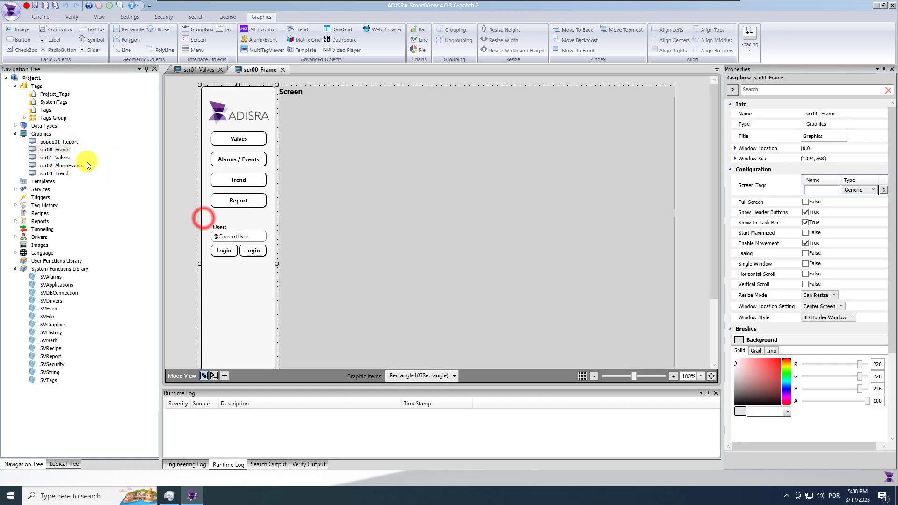
{"action": "left_click", "coordinate": [283, 69]}
{"action": "left_click", "coordinate": [256, 211]}
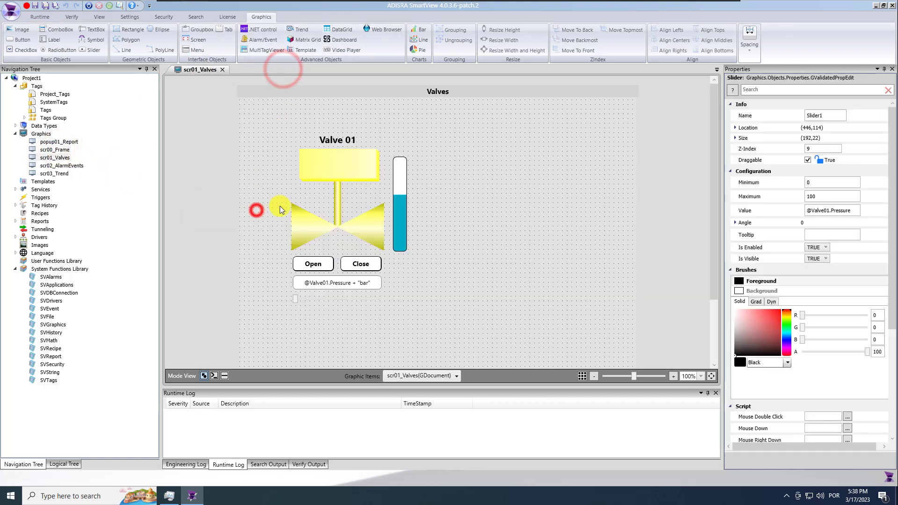
{"action": "key", "text": "ctrl+v"}
{"action": "left_click_drag", "start_coordinate": [319, 82], "coordinate": [392, 142]}
{"action": "left_click", "coordinate": [588, 42]}
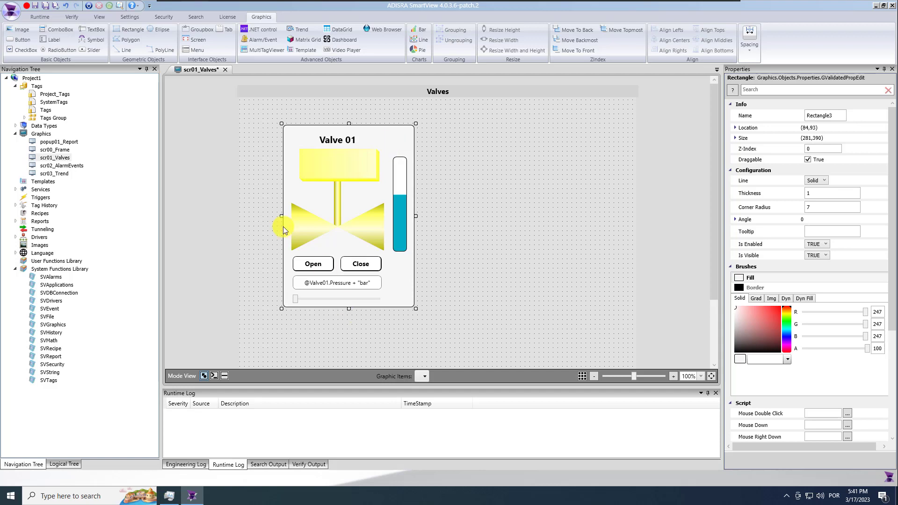
{"action": "left_click", "coordinate": [45, 6]}
{"action": "left_click", "coordinate": [89, 6]}
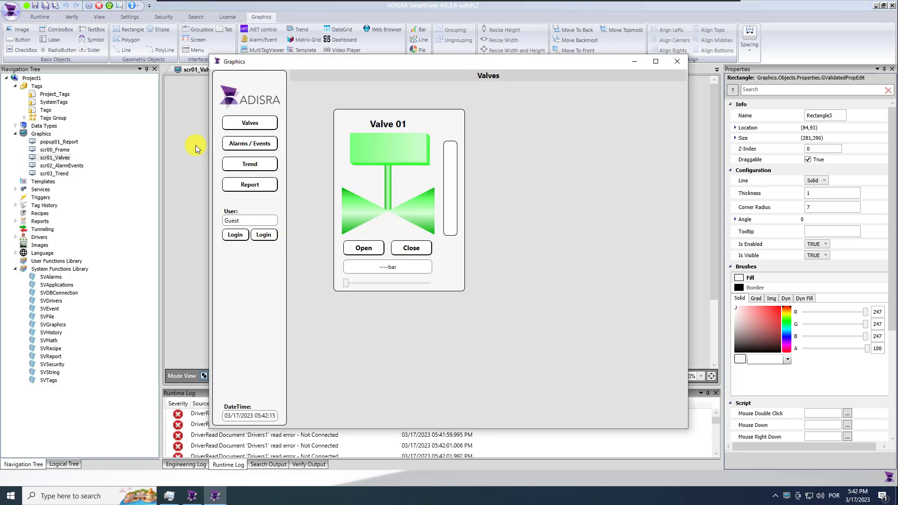
Launch the mod_RSsim Modbus simulator from the desktop and move its window right of Valve 01
{"action": "left_click", "coordinate": [634, 61]}
{"action": "left_click", "coordinate": [876, 6]}
{"action": "left_click", "coordinate": [281, 14]}
{"action": "left_click", "coordinate": [211, 108]}
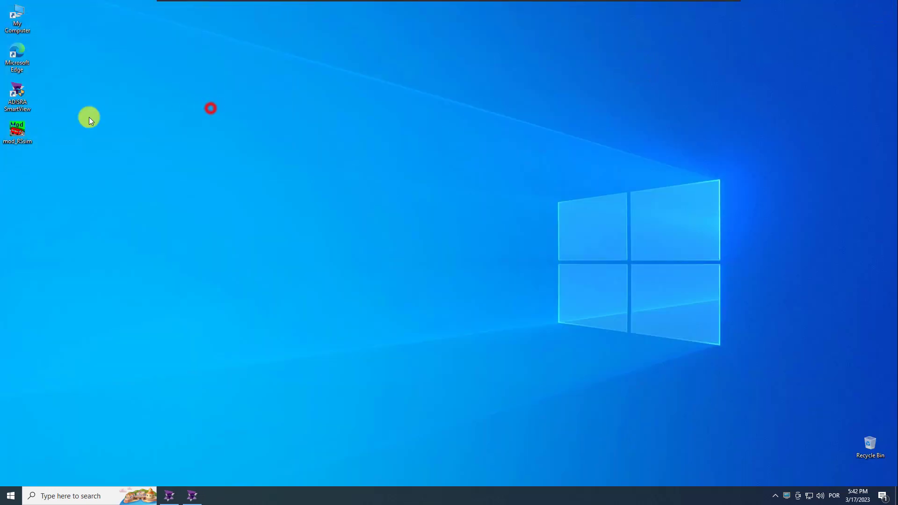
{"action": "left_click", "coordinate": [19, 131]}
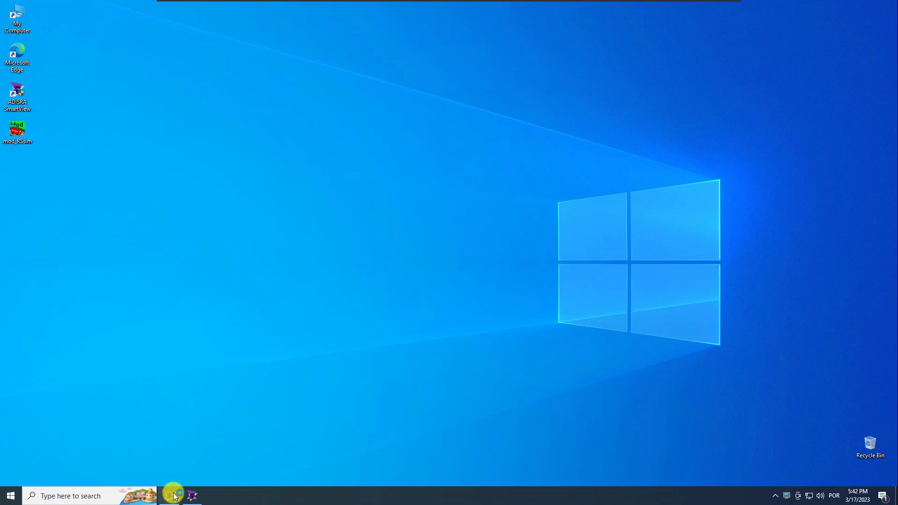
{"action": "left_click", "coordinate": [522, 280]}
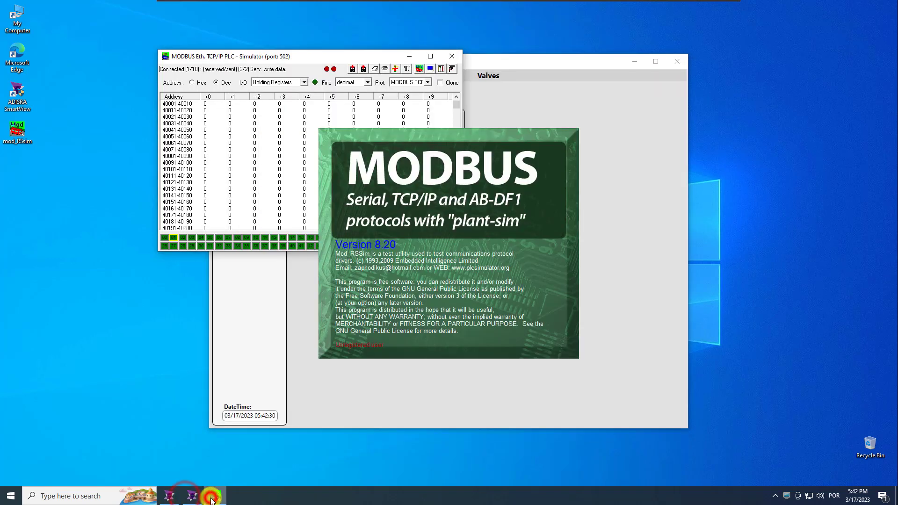
{"action": "left_click", "coordinate": [311, 56]}
{"action": "left_click_drag", "start_coordinate": [330, 52], "coordinate": [714, 171]}
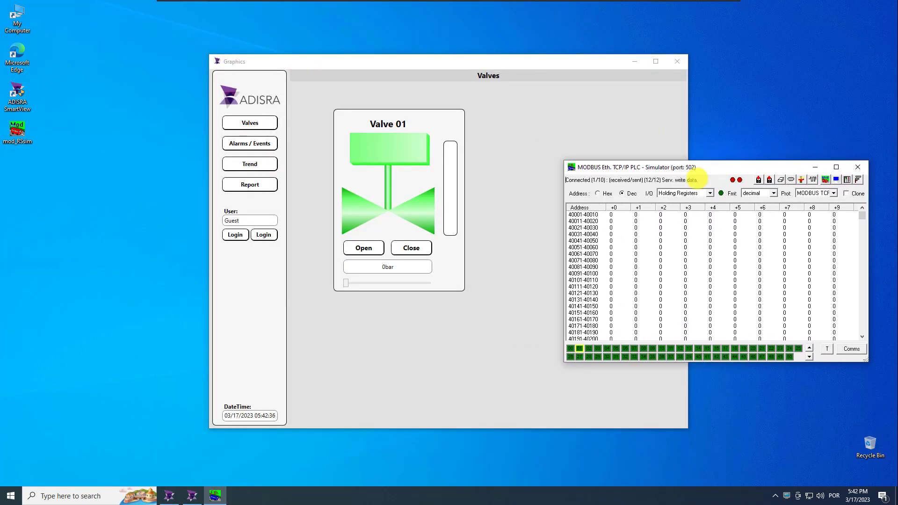
Show Coil Outputs and toggle coils +15, +14 and +13 to check Valve 01's states
{"action": "left_click", "coordinate": [709, 194]}
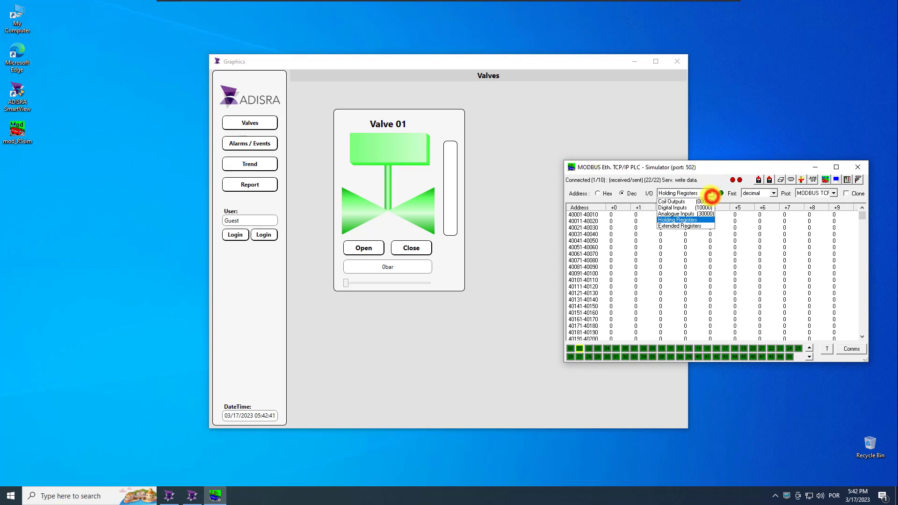
{"action": "left_click", "coordinate": [693, 205]}
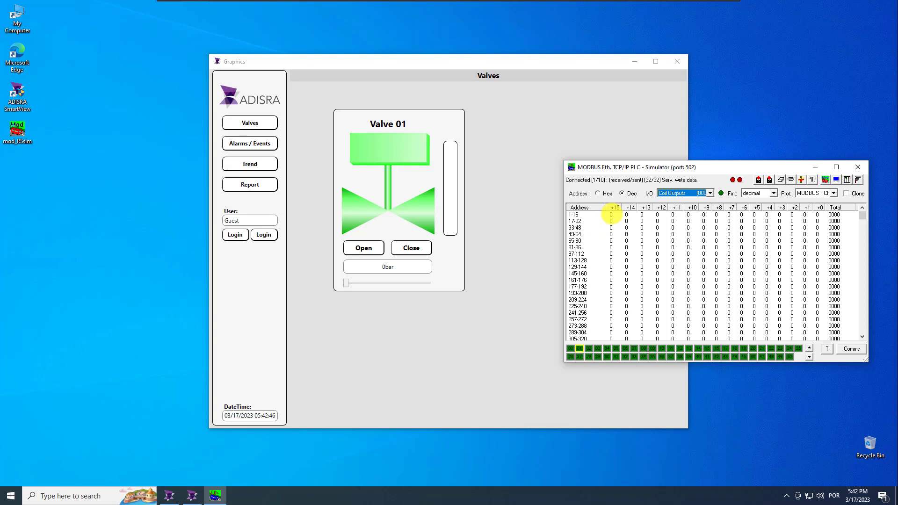
{"action": "double_click", "coordinate": [614, 216]}
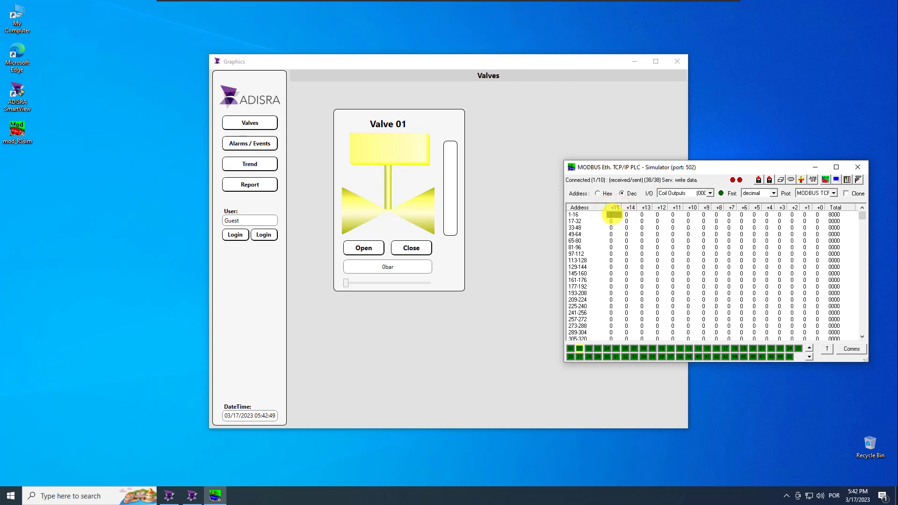
{"action": "double_click", "coordinate": [612, 214]}
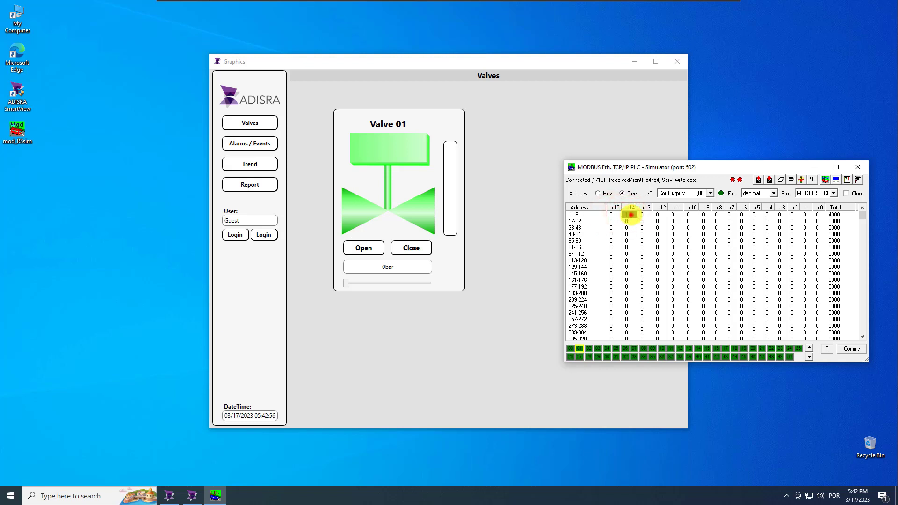
{"action": "double_click", "coordinate": [631, 215]}
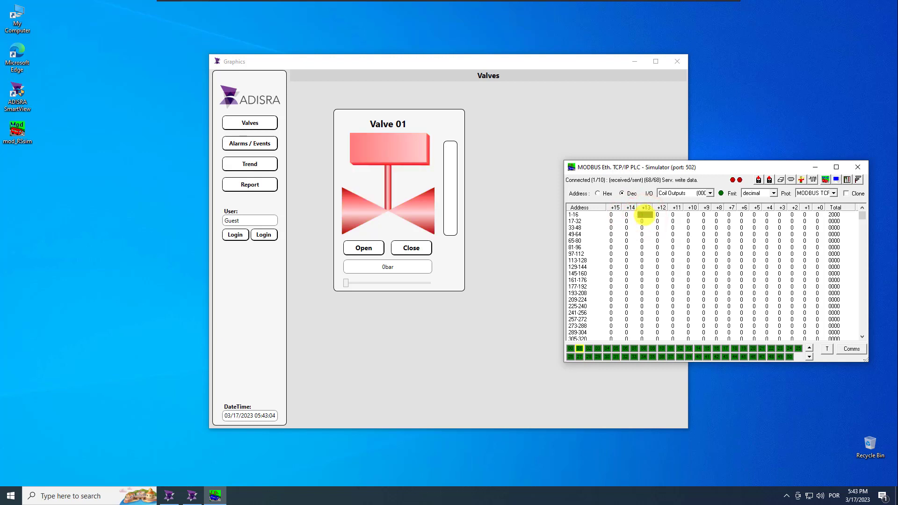
{"action": "double_click", "coordinate": [645, 215]}
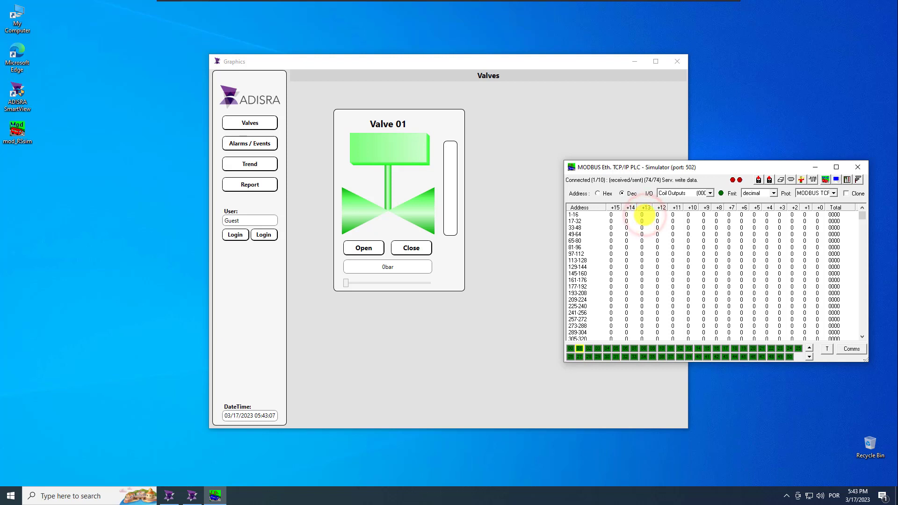
{"action": "left_click_drag", "start_coordinate": [613, 162], "coordinate": [747, 130]}
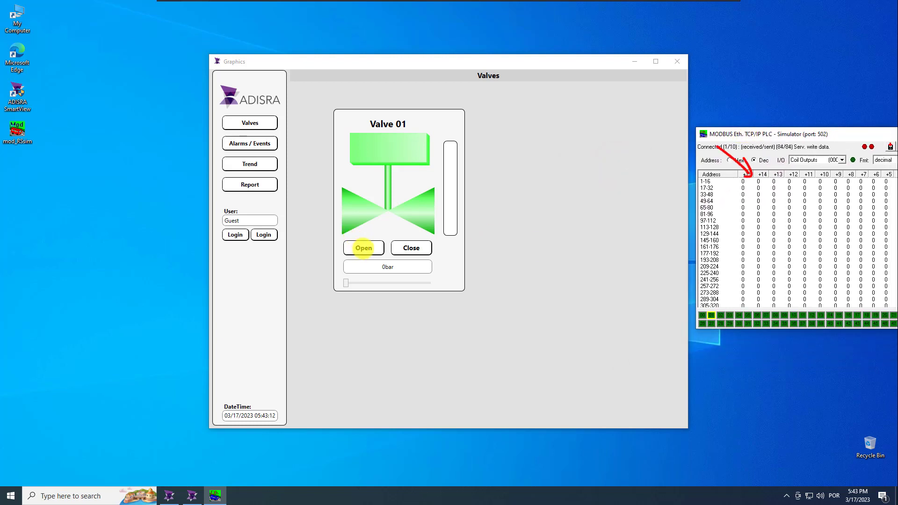
Test Valve 01's Open and Close commands from the runtime screen
{"action": "left_click", "coordinate": [364, 248]}
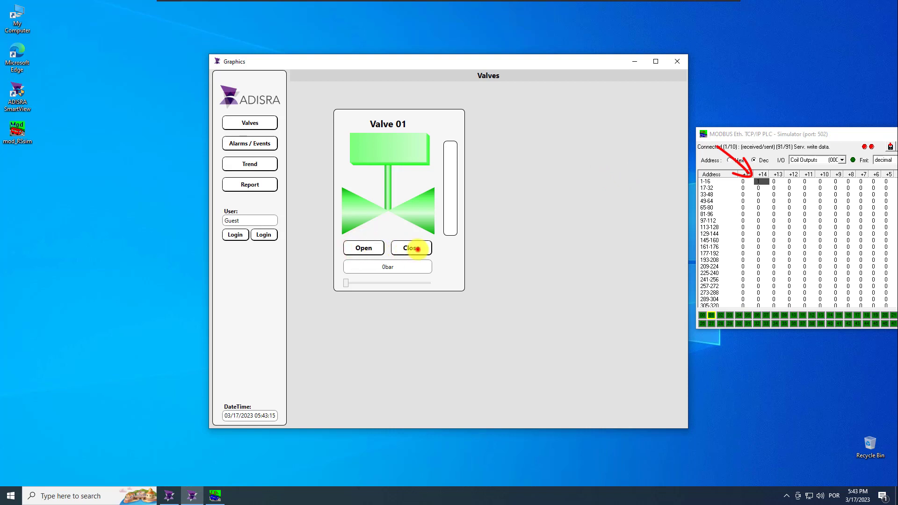
{"action": "left_click", "coordinate": [365, 247]}
{"action": "left_click", "coordinate": [411, 248]}
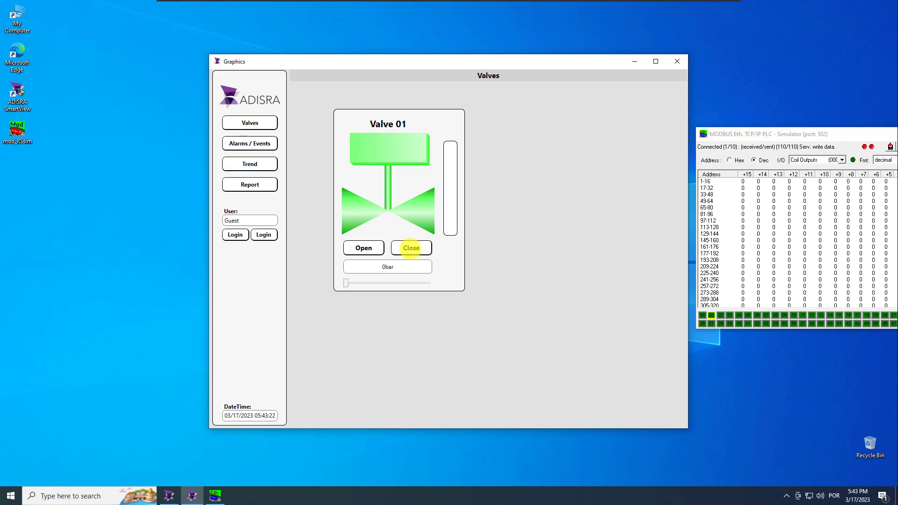
{"action": "left_click", "coordinate": [829, 160]}
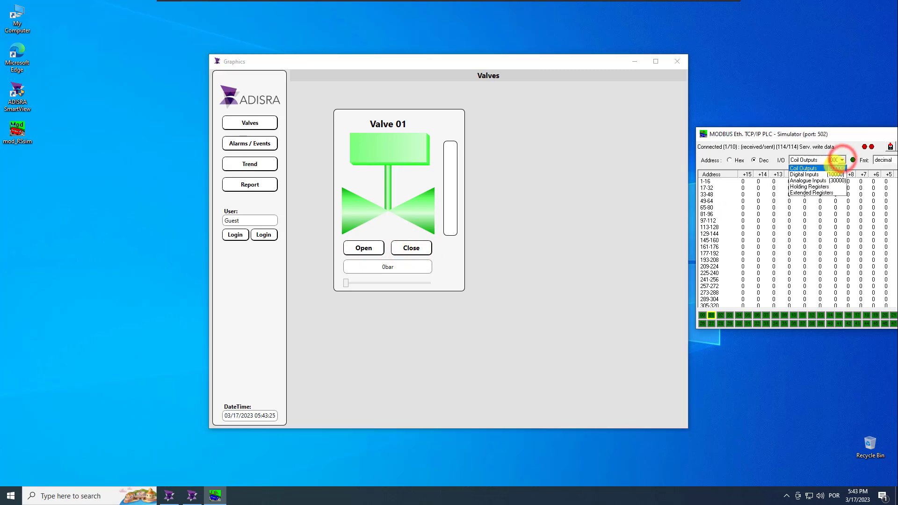
Set holding register 40001 to 80 so Valve 01 reads 80bar
{"action": "left_click", "coordinate": [819, 186]}
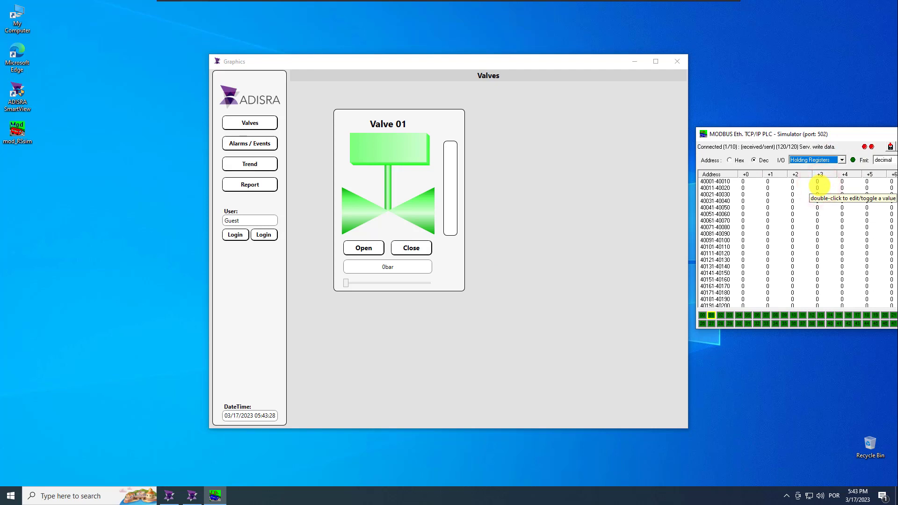
{"action": "double_click", "coordinate": [749, 181]}
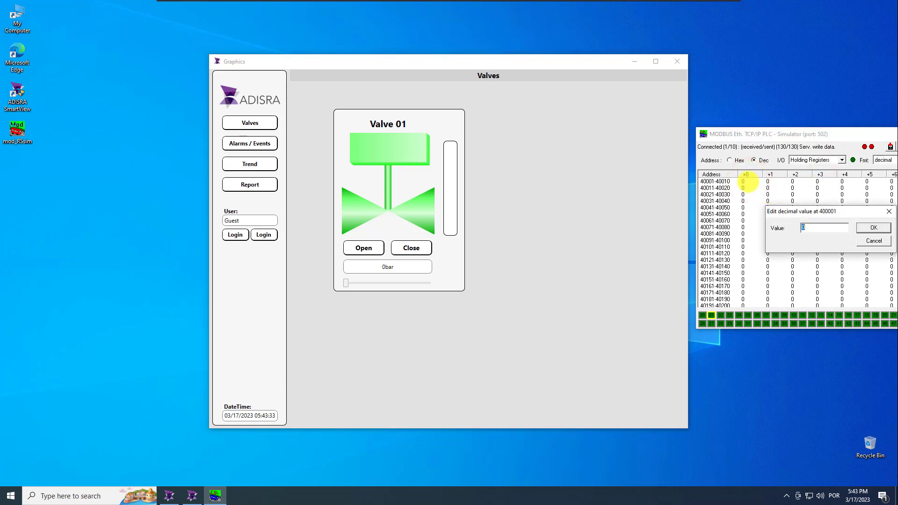
{"action": "key", "text": "Return"}
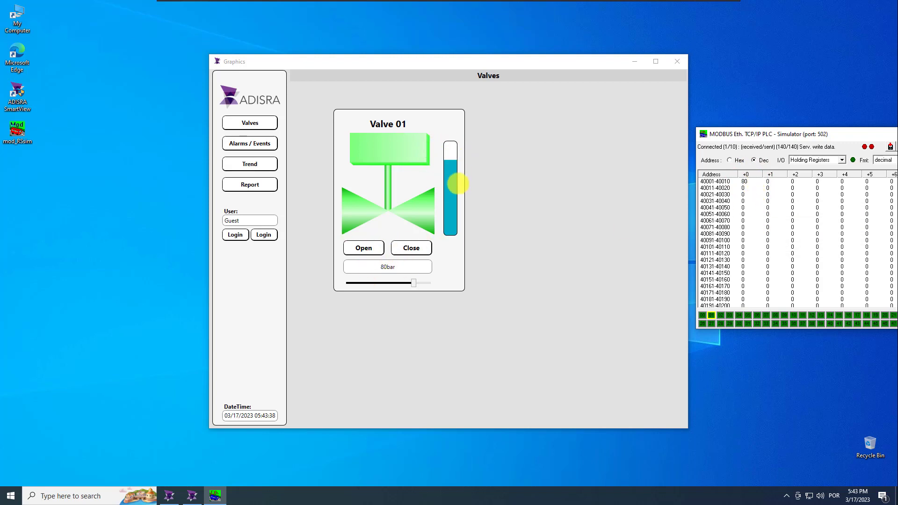
Lower Valve 01's pressure slider to 17bar and close the Modbus simulator
{"action": "left_click_drag", "start_coordinate": [413, 283], "coordinate": [360, 283]}
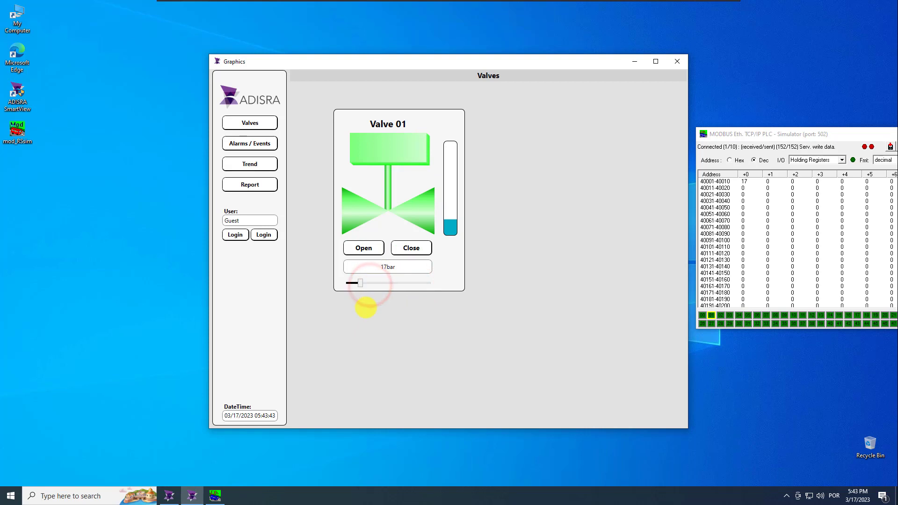
{"action": "left_click_drag", "start_coordinate": [837, 134], "coordinate": [577, 151]}
{"action": "left_click", "coordinate": [731, 164]}
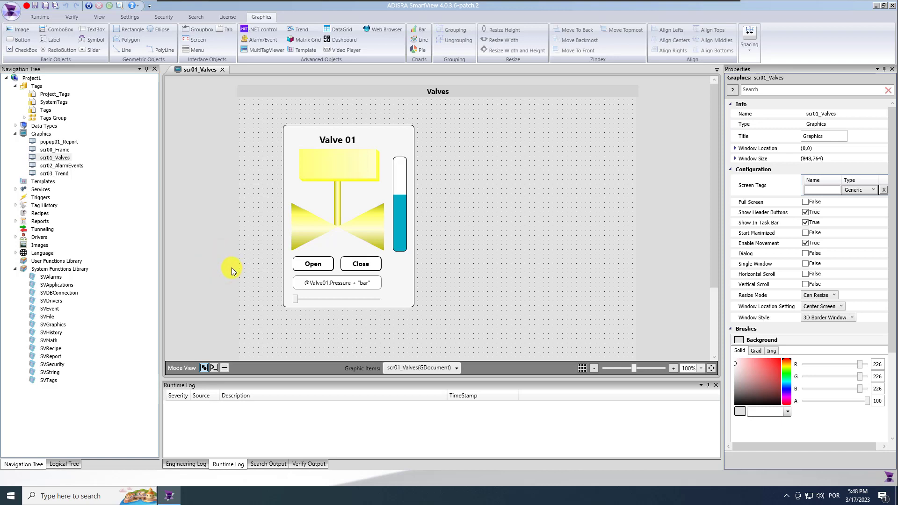
Collapse the Graphics and System Functions Library branches and select the Templates folder
{"action": "left_click", "coordinate": [15, 133]}
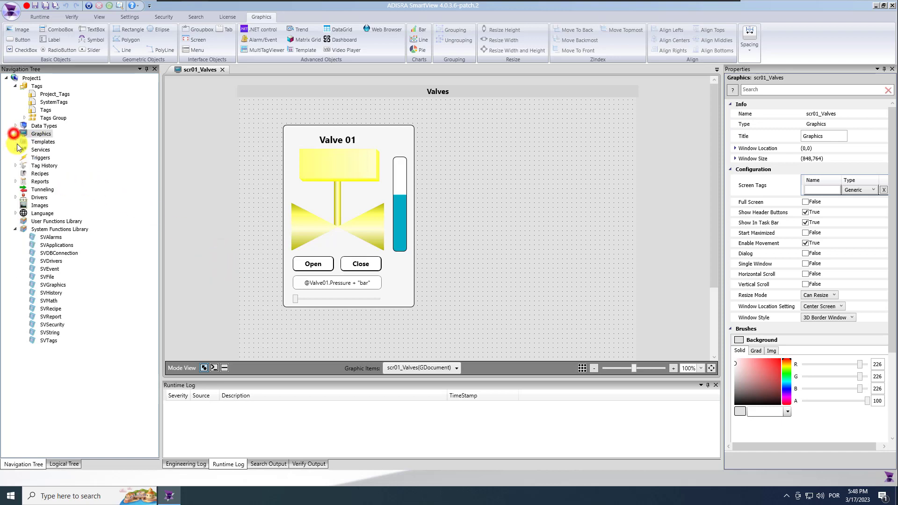
{"action": "left_click", "coordinate": [15, 230]}
{"action": "left_click", "coordinate": [20, 142]}
Create a new template document under Templates named 'Valve'
{"action": "right_click", "coordinate": [56, 147]}
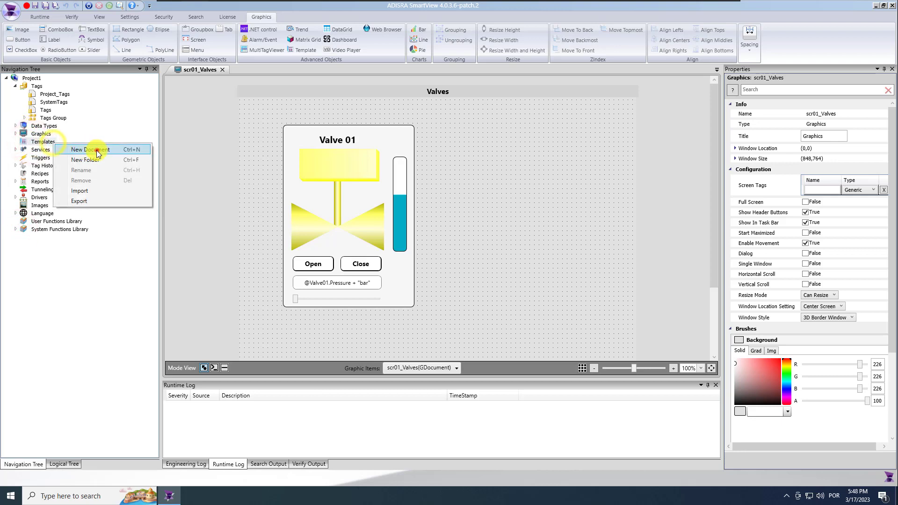
{"action": "left_click", "coordinate": [97, 149]}
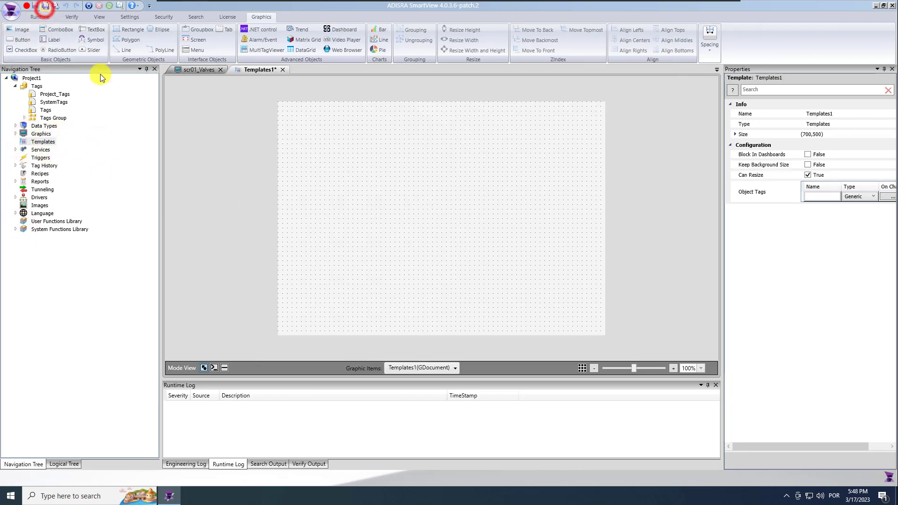
{"action": "type", "text": "Valve"}
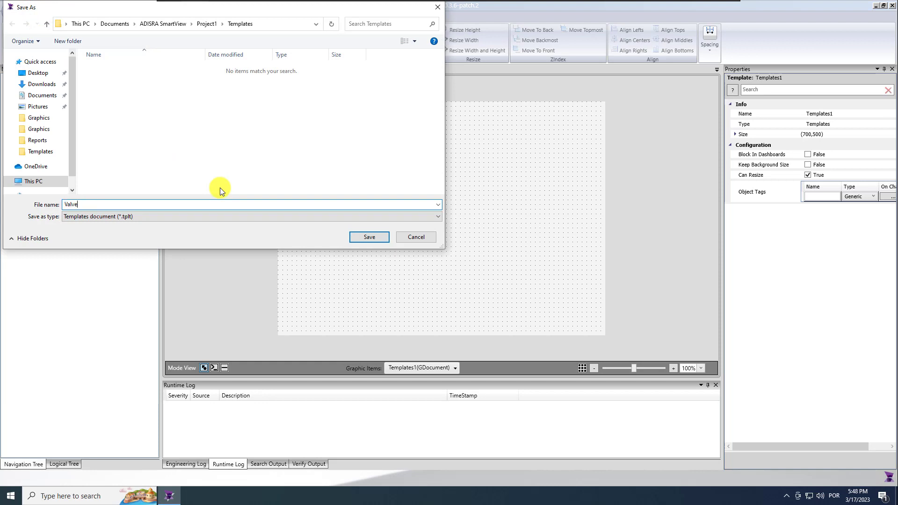
{"action": "key", "text": "Return"}
{"action": "left_click", "coordinate": [351, 199]}
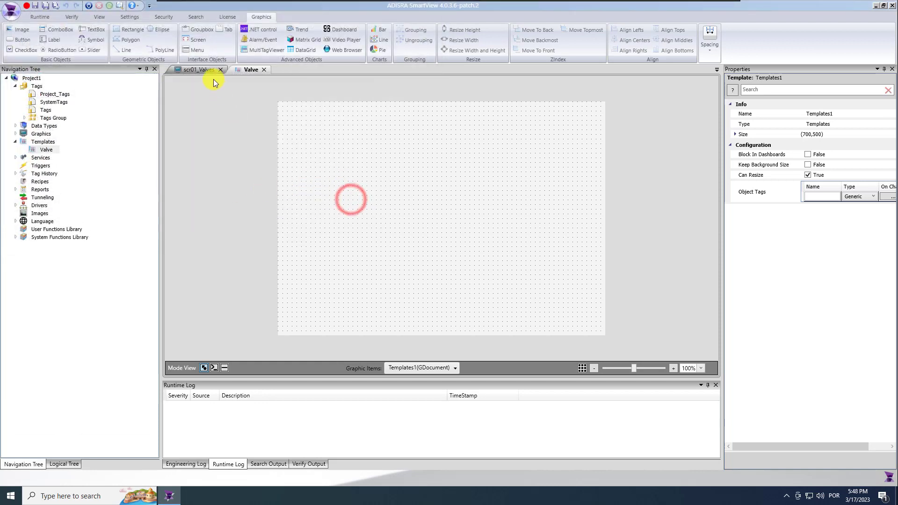
Move the Valve 01 group from scr01_Valves into the Valve template's top-left area
{"action": "left_click", "coordinate": [202, 69]}
{"action": "left_click_drag", "start_coordinate": [275, 119], "coordinate": [419, 313]}
{"action": "key", "text": "Delete"}
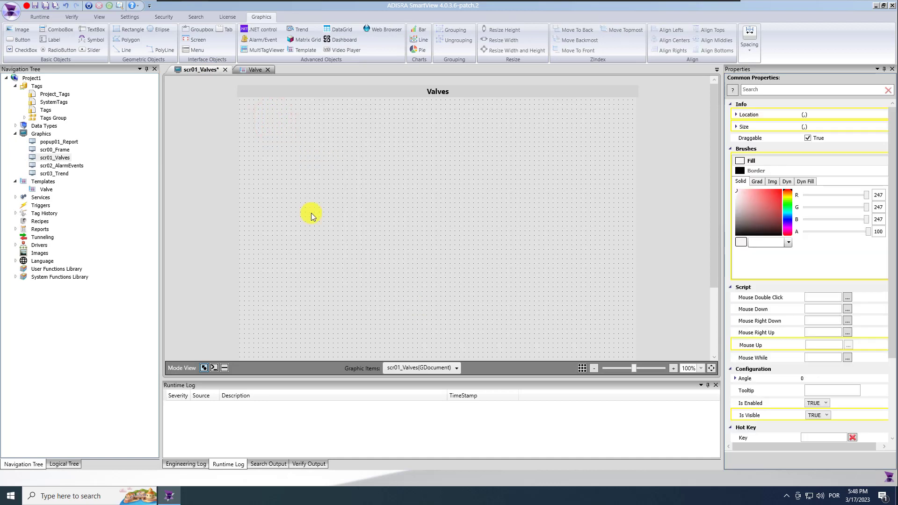
{"action": "left_click", "coordinate": [46, 7]}
{"action": "left_click", "coordinate": [248, 70]}
{"action": "left_click", "coordinate": [357, 222]}
{"action": "key", "text": "ctrl+v"}
{"action": "left_click_drag", "start_coordinate": [374, 229], "coordinate": [342, 196]}
{"action": "left_click", "coordinate": [520, 229]}
Give the Valve template an initial size of 400 wide by 350 high
{"action": "left_click", "coordinate": [735, 134]}
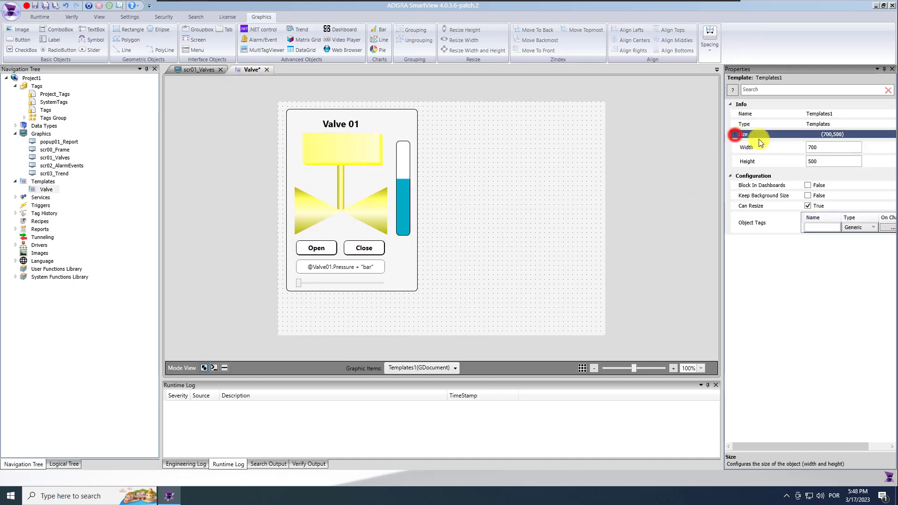
{"action": "left_click", "coordinate": [819, 149]}
{"action": "left_click", "coordinate": [822, 161]}
{"action": "type", "text": "350"}
{"action": "key", "text": "Return"}
{"action": "left_click", "coordinate": [822, 147]}
{"action": "type", "text": "400"}
{"action": "key", "text": "Return"}
Correct the Valve template size to 350 wide by 430 high
{"action": "left_click", "coordinate": [488, 259]}
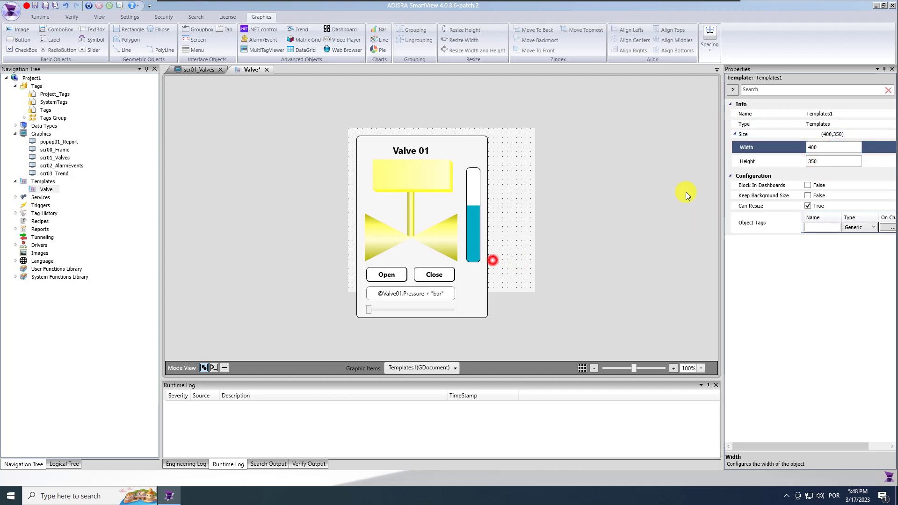
{"action": "left_click", "coordinate": [823, 162]}
{"action": "type", "text": "400"}
{"action": "key", "text": "Return"}
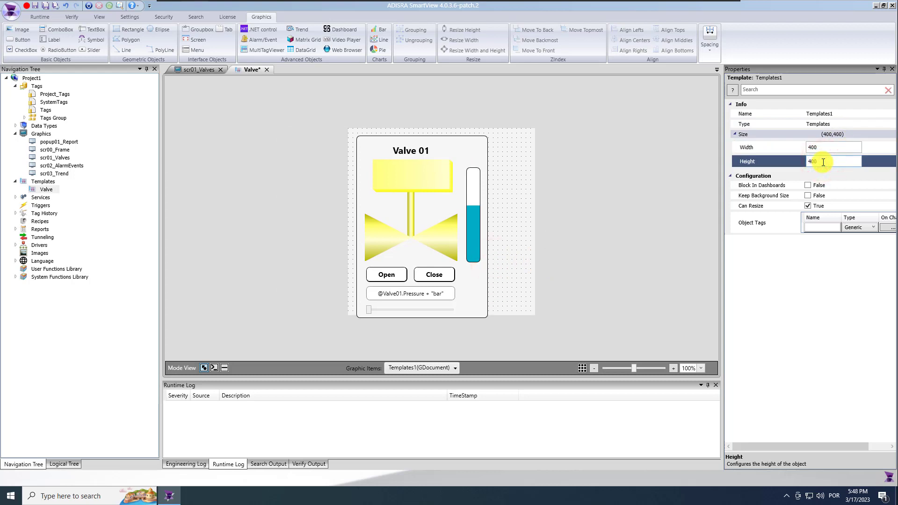
{"action": "type", "text": "430"}
{"action": "key", "text": "Return"}
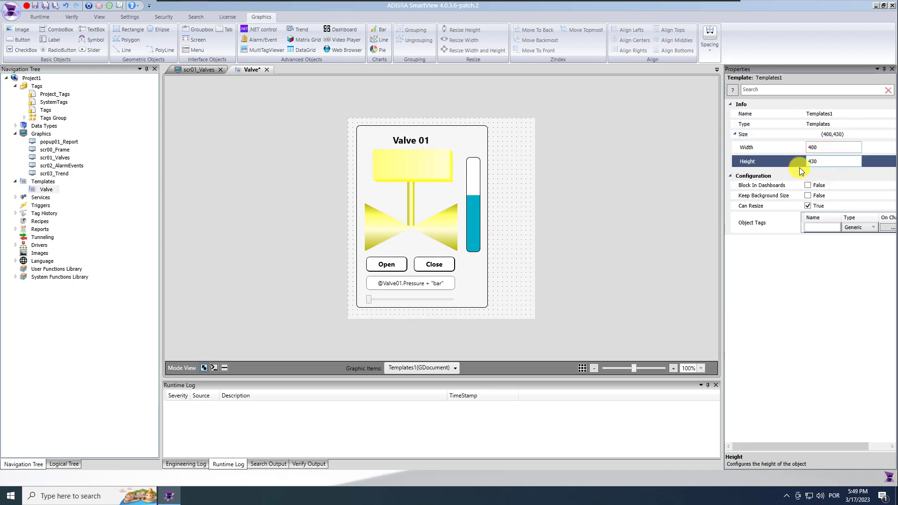
{"action": "left_click", "coordinate": [821, 148]}
{"action": "type", "text": "350"}
{"action": "key", "text": "Return"}
{"action": "left_click", "coordinate": [584, 253]}
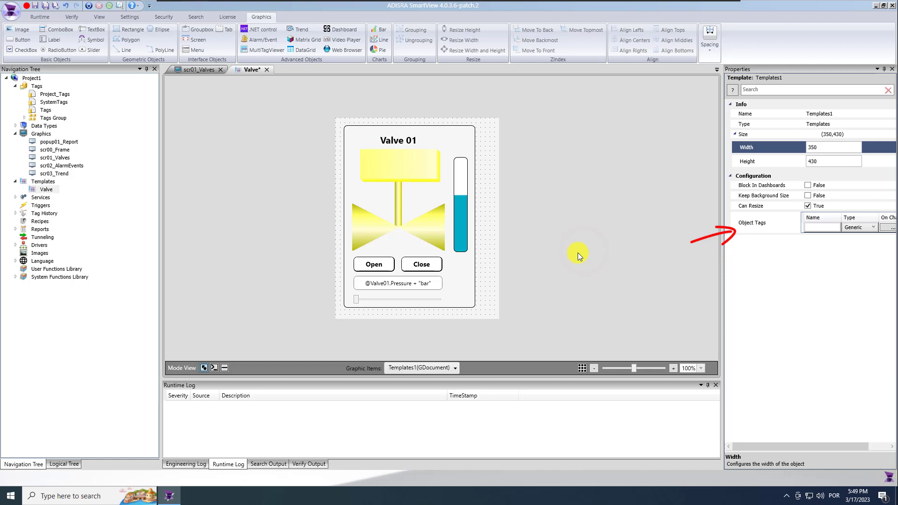
{"action": "left_click", "coordinate": [489, 236]}
{"action": "left_click", "coordinate": [517, 237]}
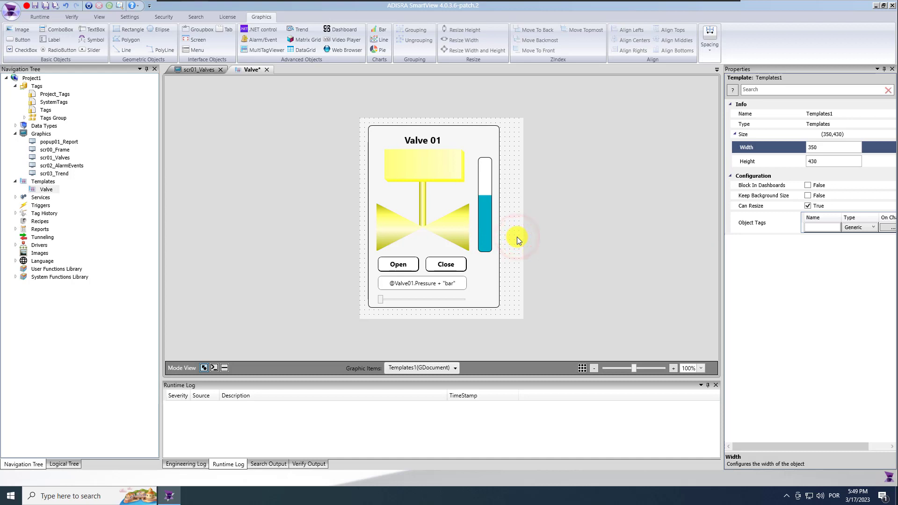
Add the pressure, status and fail object tags to the Valve template
{"action": "left_click", "coordinate": [819, 226]}
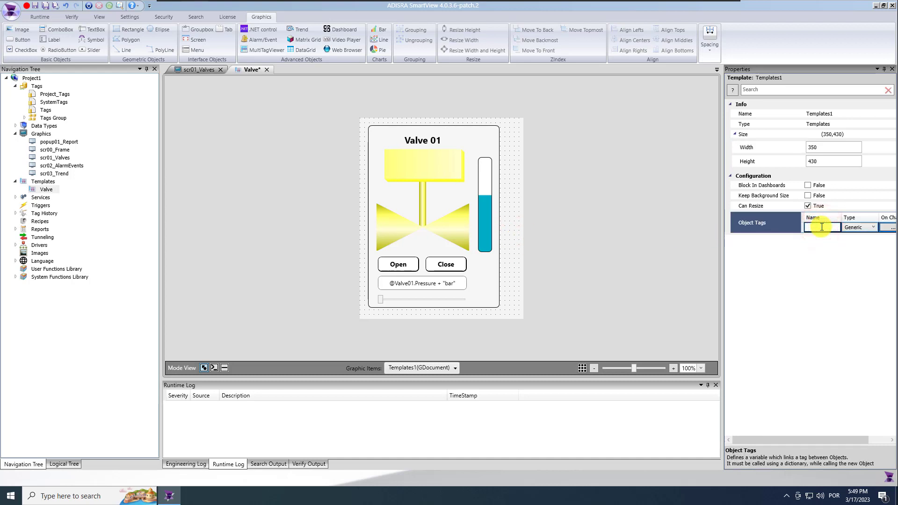
{"action": "key", "text": "Return"}
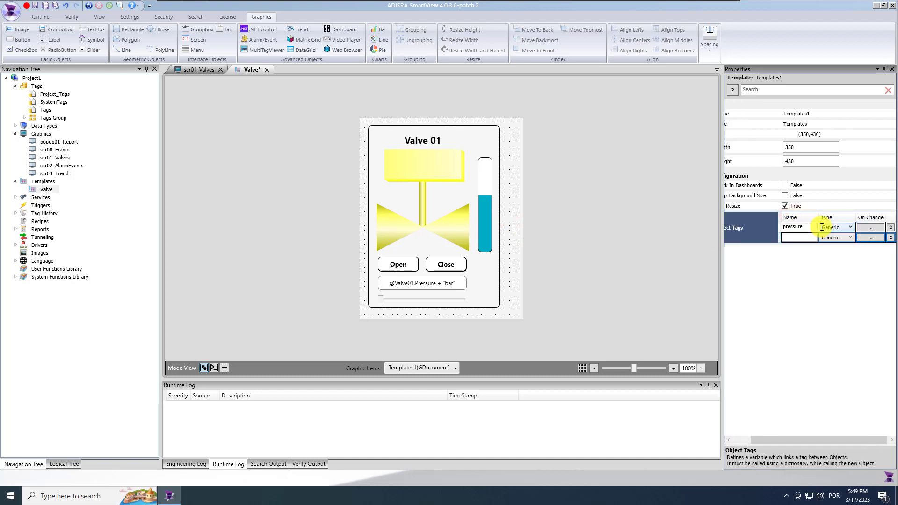
{"action": "left_click", "coordinate": [809, 237]}
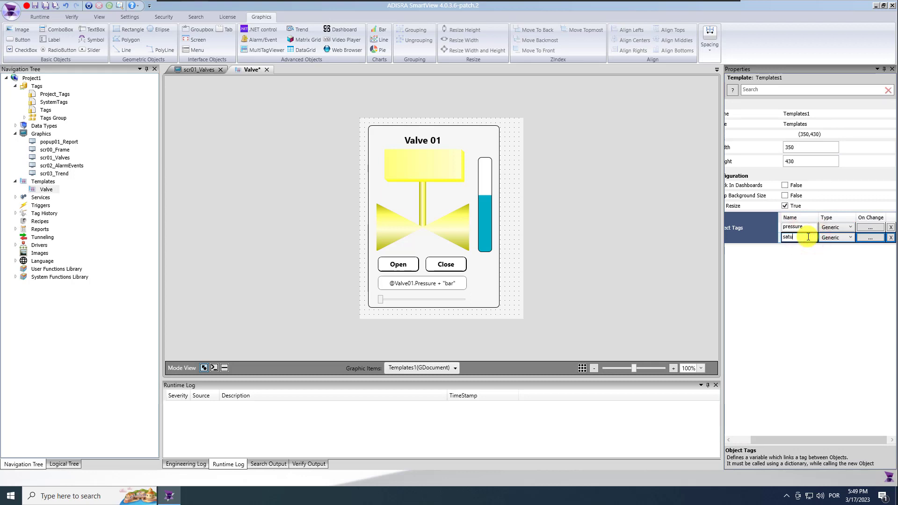
{"action": "type", "text": "status"}
{"action": "key", "text": "Return"}
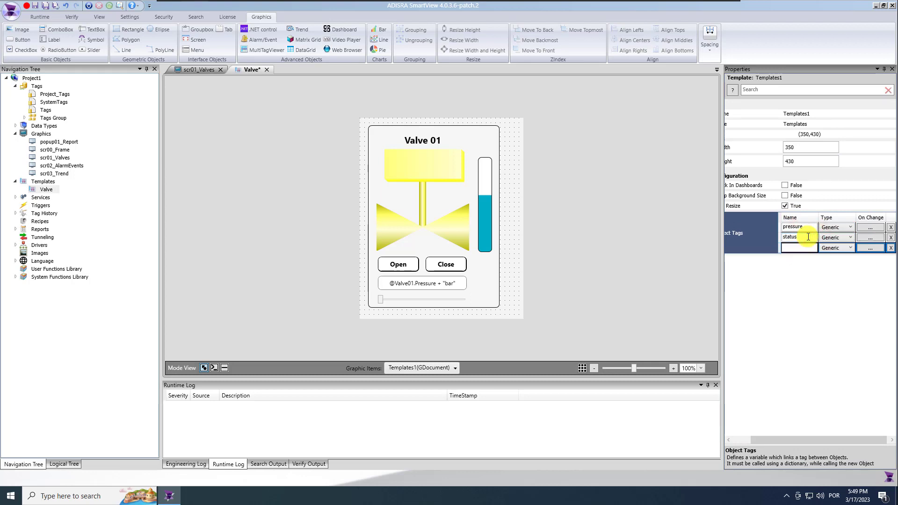
{"action": "type", "text": "fail"}
{"action": "key", "text": "Return"}
Add the names and cmd object tags and save the template
{"action": "left_click", "coordinate": [800, 258]}
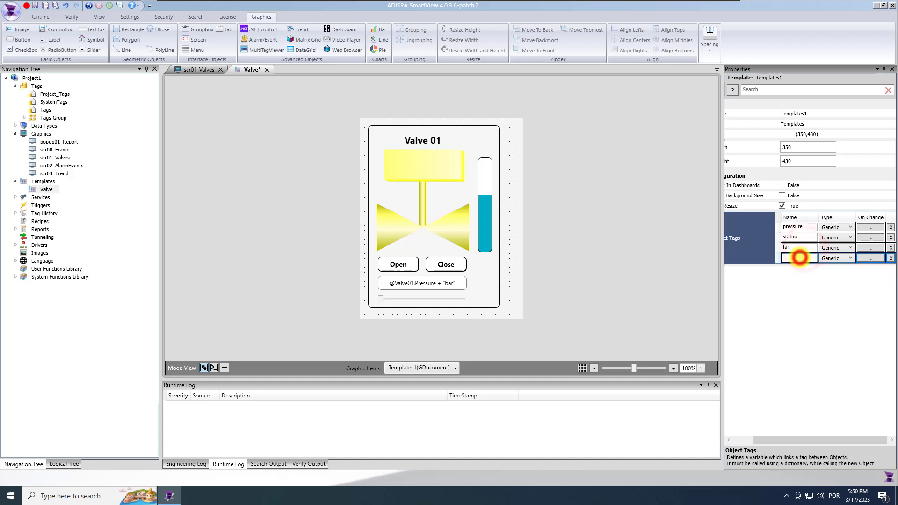
{"action": "type", "text": "names"}
{"action": "key", "text": "Return"}
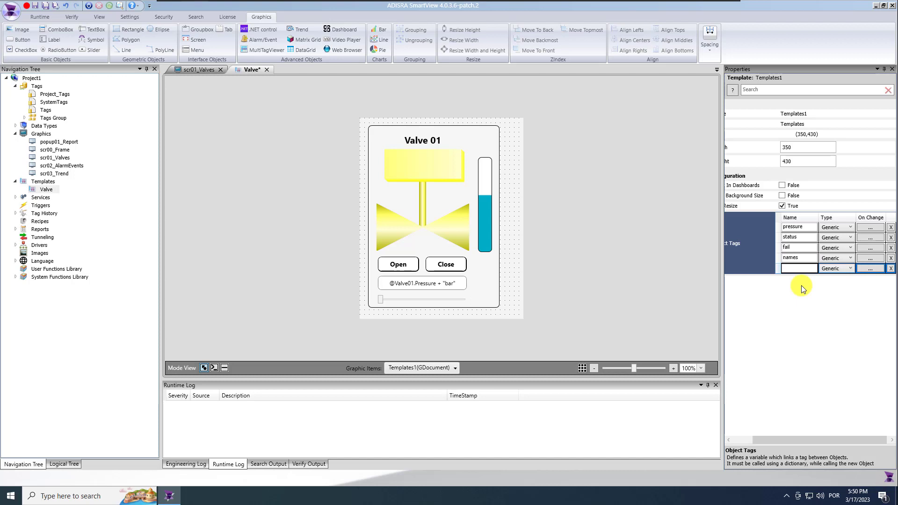
{"action": "left_click", "coordinate": [802, 269]}
{"action": "type", "text": "cmd"}
{"action": "key", "text": "Return"}
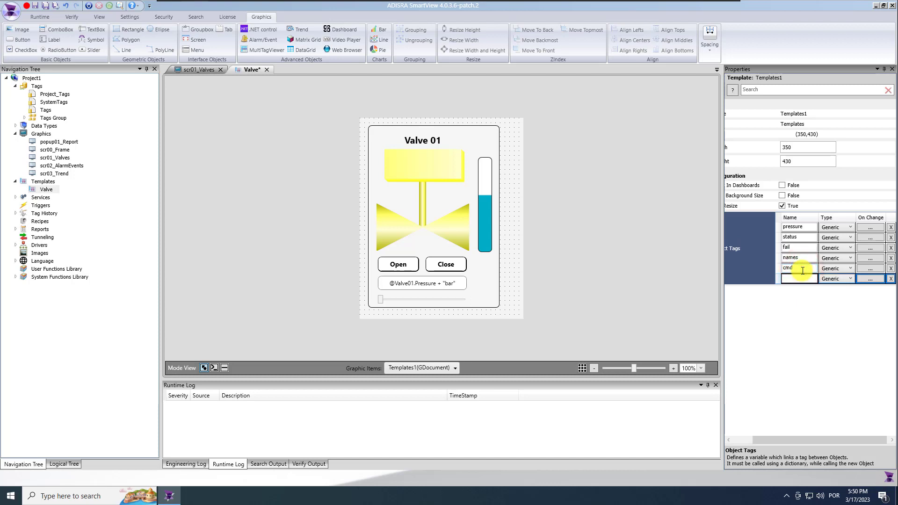
{"action": "left_click", "coordinate": [45, 6]}
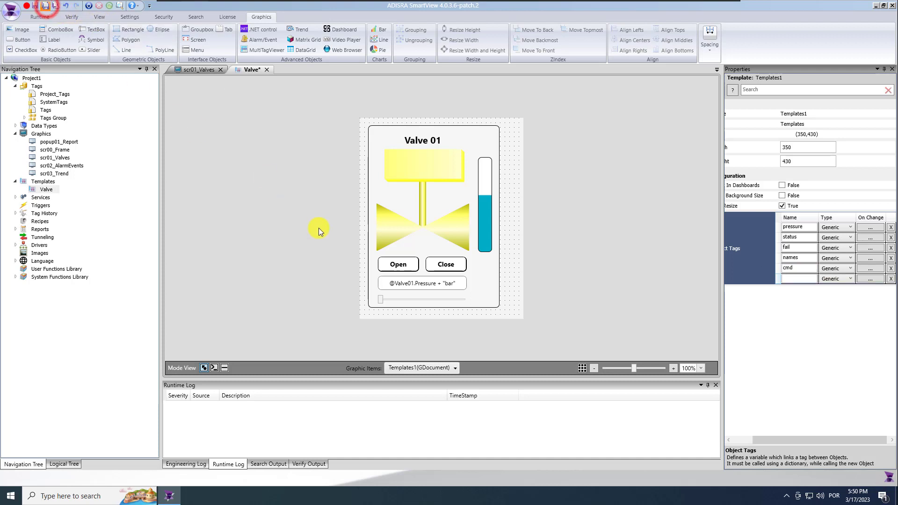
{"action": "left_click", "coordinate": [422, 284]}
Bind the pressure text box and the slider value to the #pressure tag
{"action": "left_click", "coordinate": [820, 183]}
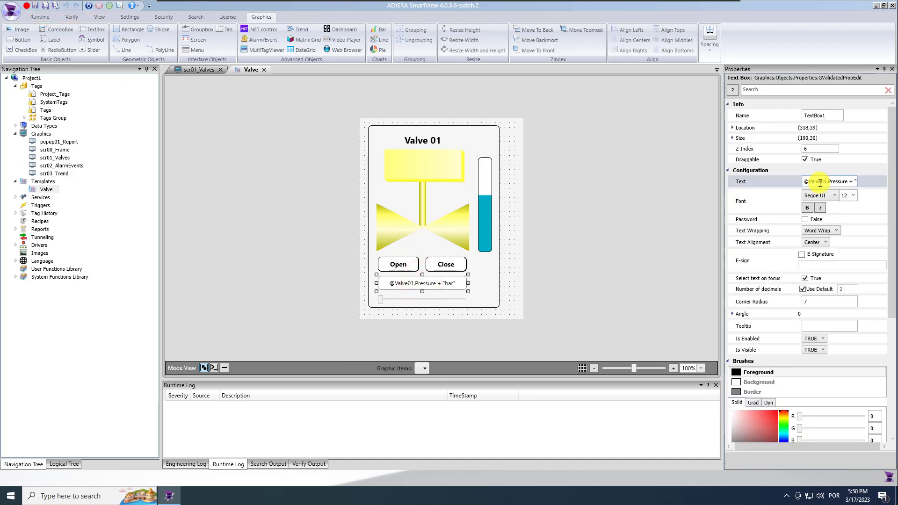
{"action": "left_click", "coordinate": [820, 182]}
{"action": "left_click", "coordinate": [823, 182]}
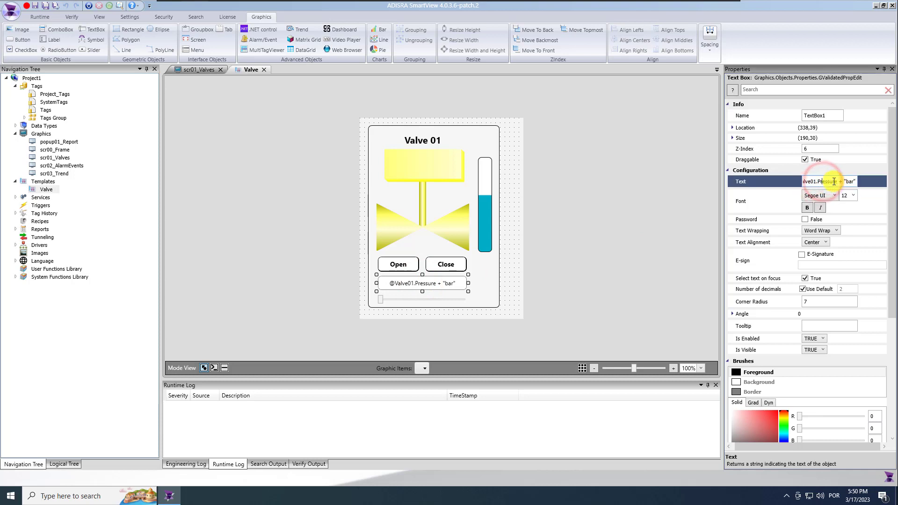
{"action": "key", "text": "BackSpace"}
{"action": "key", "text": "BackSpace"}
{"action": "key", "text": "BackSpace"}
{"action": "key", "text": "BackSpace"}
{"action": "key", "text": "BackSpace"}
{"action": "key", "text": "BackSpace"}
{"action": "key", "text": "BackSpace"}
{"action": "key", "text": "BackSpace"}
{"action": "key", "text": "BackSpace"}
{"action": "key", "text": "BackSpace"}
{"action": "key", "text": "BackSpace"}
{"action": "key", "text": "BackSpace"}
{"action": "key", "text": "BackSpace"}
{"action": "key", "text": "BackSpace"}
{"action": "key", "text": "BackSpace"}
{"action": "key", "text": "BackSpace"}
{"action": "key", "text": "BackSpace"}
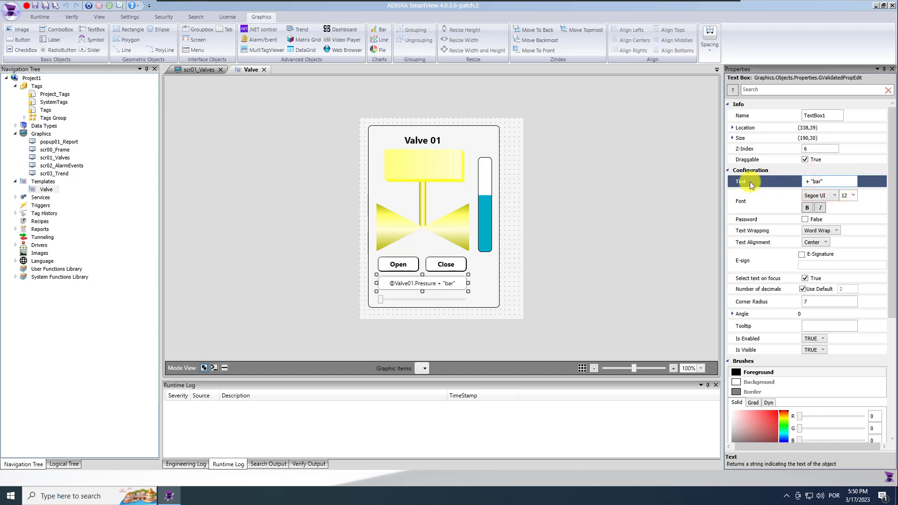
{"action": "type", "text": "#pressure"}
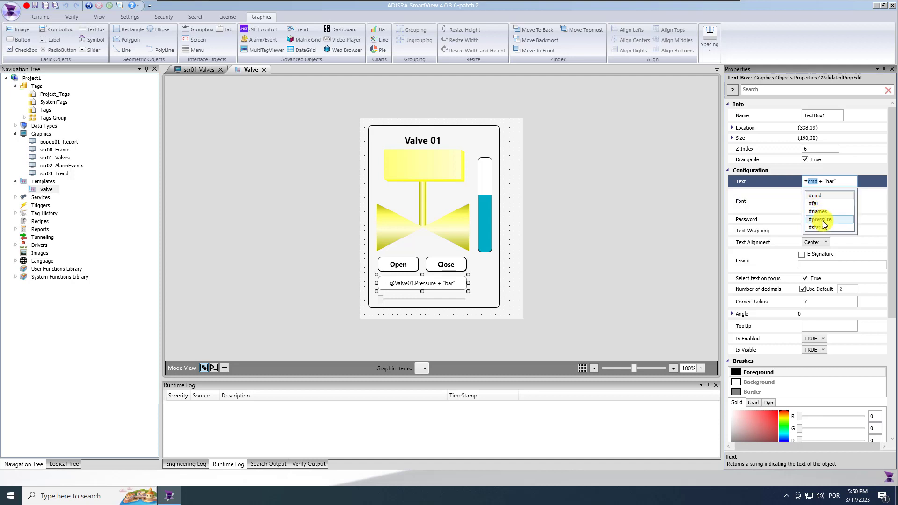
{"action": "left_click", "coordinate": [824, 222]}
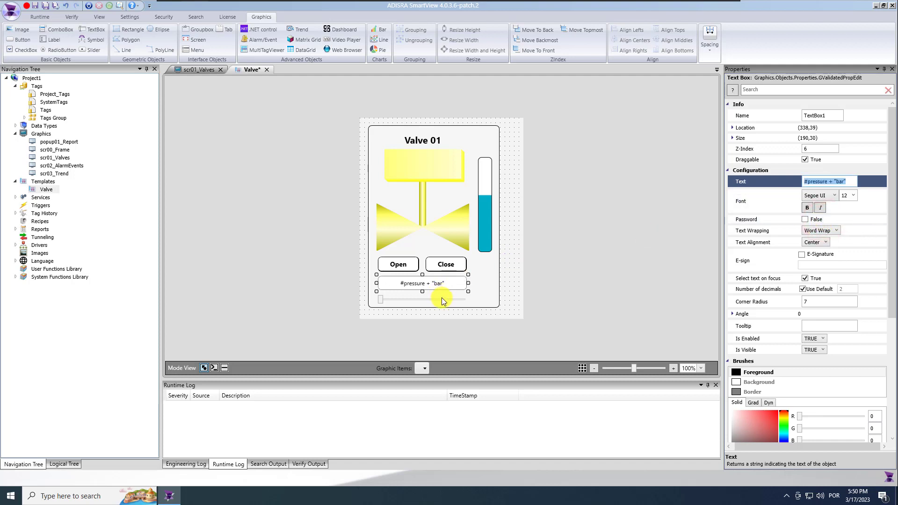
{"action": "left_click", "coordinate": [443, 300]}
{"action": "left_click", "coordinate": [838, 211]}
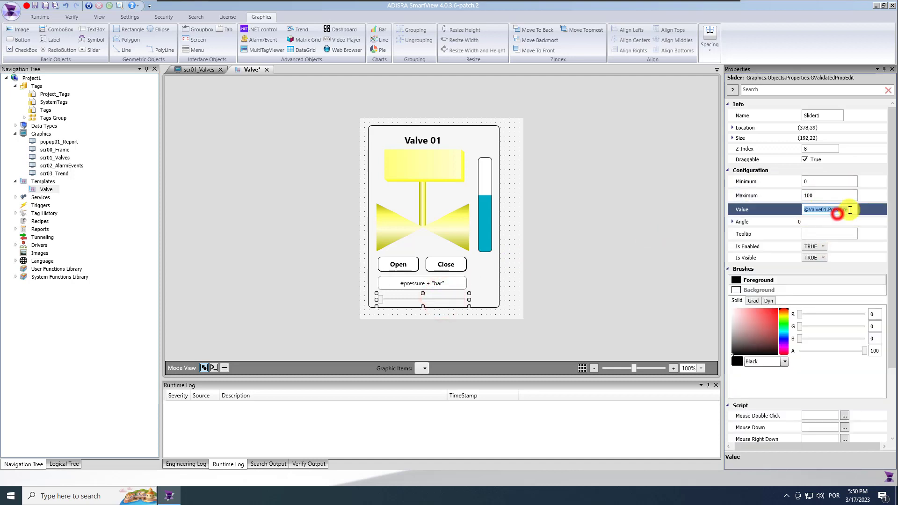
{"action": "type", "text": "@p"}
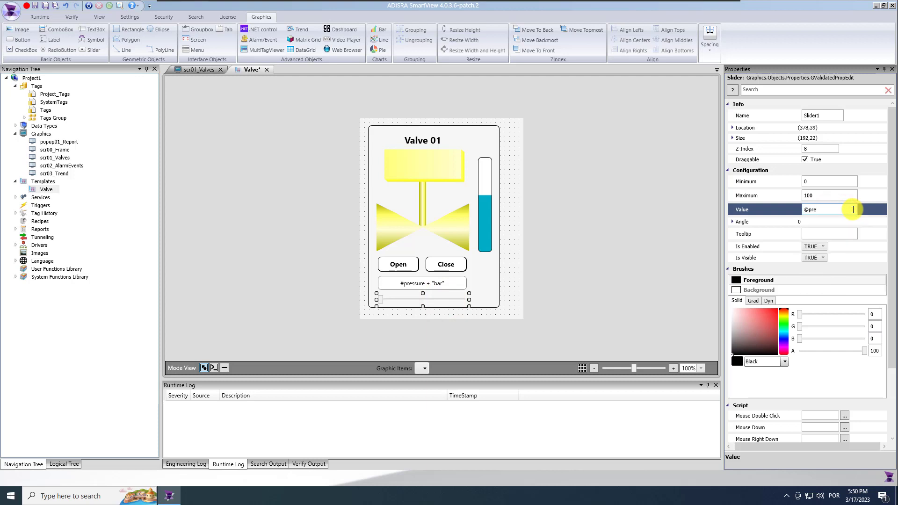
{"action": "type", "text": "#p"}
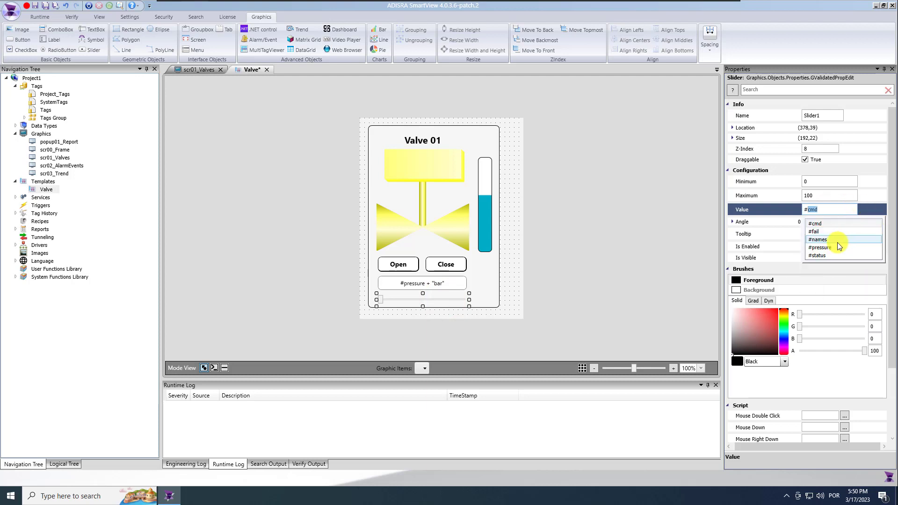
{"action": "left_click", "coordinate": [833, 243]}
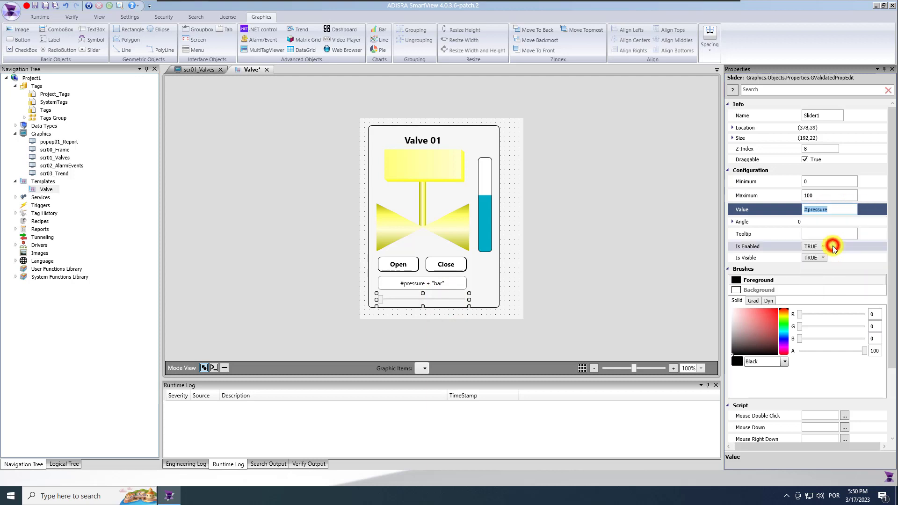
Make the Open button's Mouse Up script set #cmd instead of Valve01.cmd
{"action": "left_click", "coordinate": [415, 265]}
{"action": "left_click", "coordinate": [225, 368]}
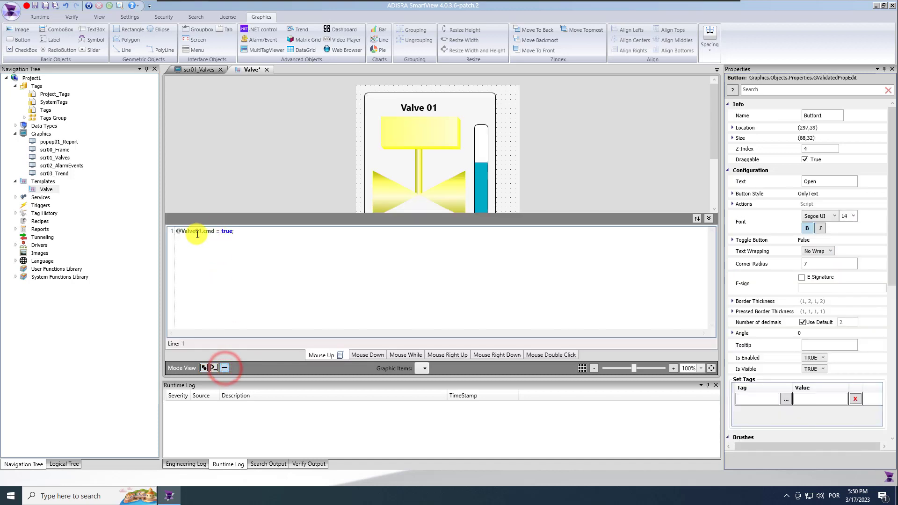
{"action": "left_click_drag", "start_coordinate": [177, 231], "coordinate": [217, 232]}
{"action": "type", "text": "#"}
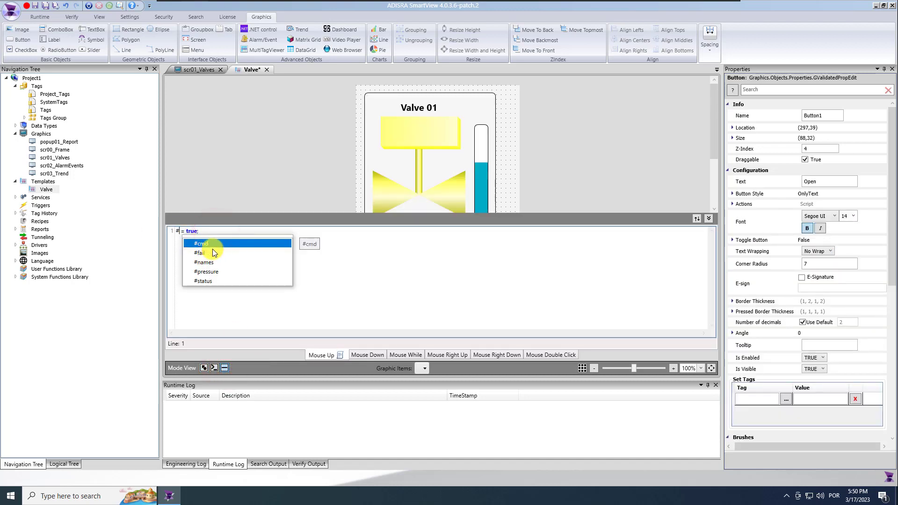
{"action": "left_click", "coordinate": [201, 244]}
{"action": "left_click", "coordinate": [203, 368]}
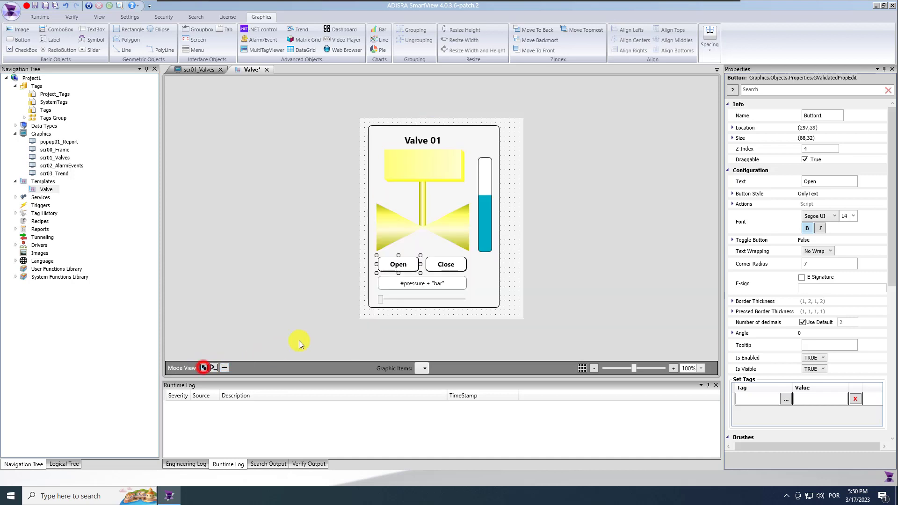
Make the Close button's Mouse Up script clear #cmd instead of valve01.cmd
{"action": "left_click", "coordinate": [446, 265]}
{"action": "left_click", "coordinate": [225, 368]}
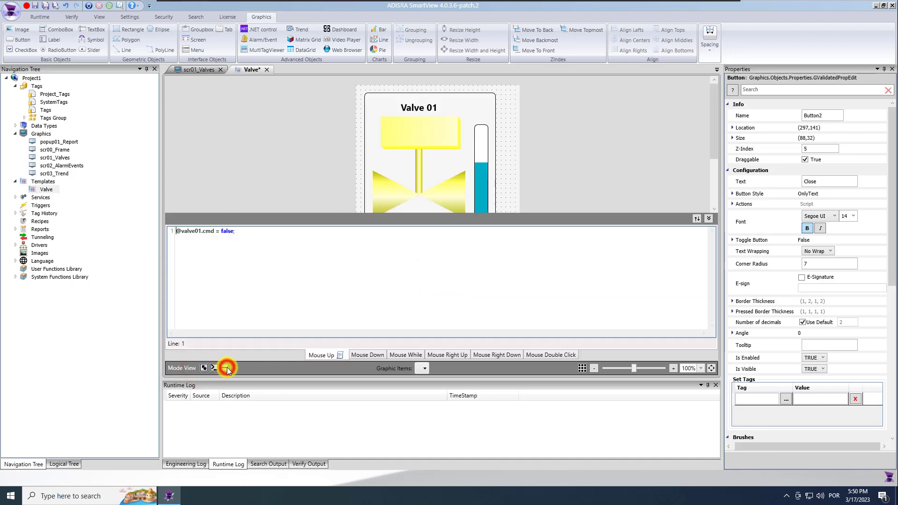
{"action": "left_click_drag", "start_coordinate": [213, 232], "coordinate": [124, 230]}
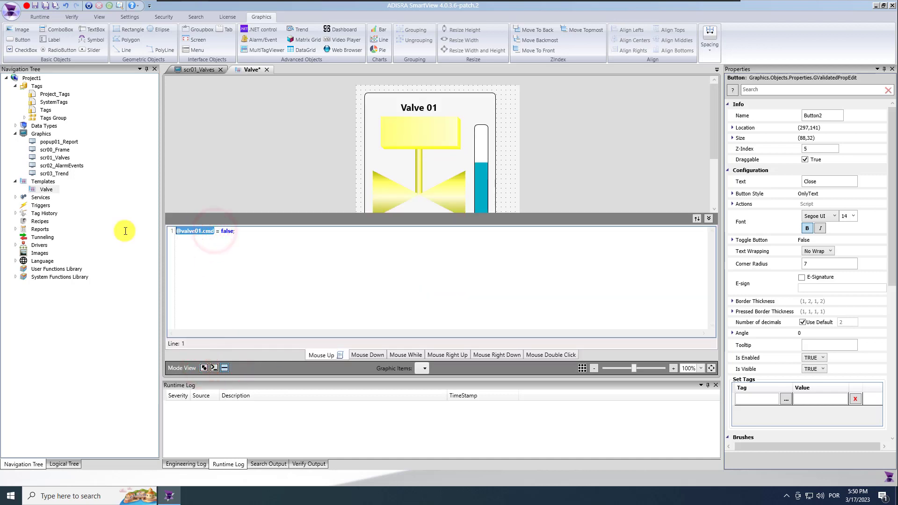
{"action": "type", "text": "#"}
{"action": "left_click", "coordinate": [206, 242]}
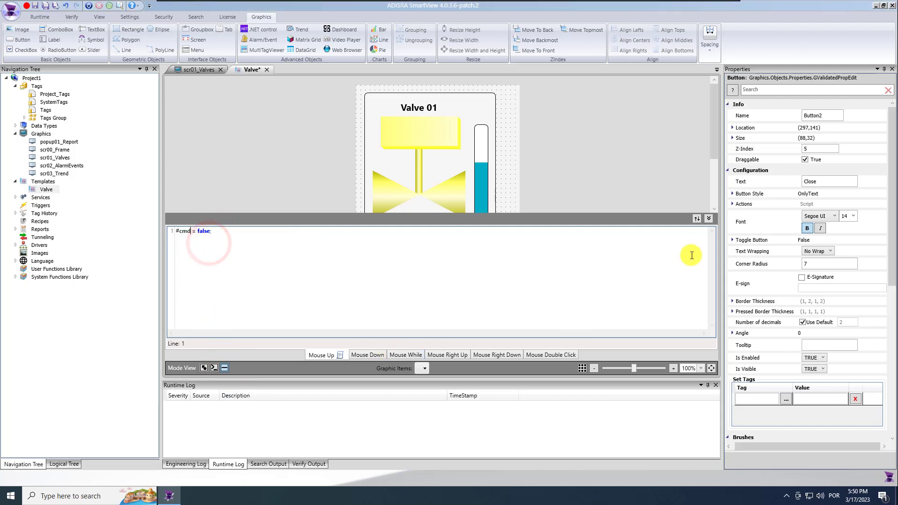
{"action": "left_click", "coordinate": [709, 218]}
{"action": "left_click", "coordinate": [487, 215]}
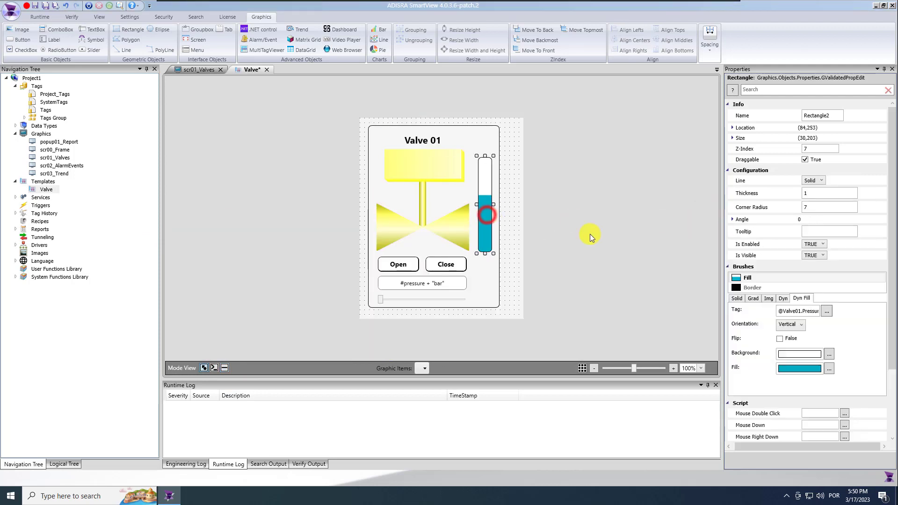
Drive the blue level bar's fill from the #pressure tag
{"action": "left_click", "coordinate": [798, 311]}
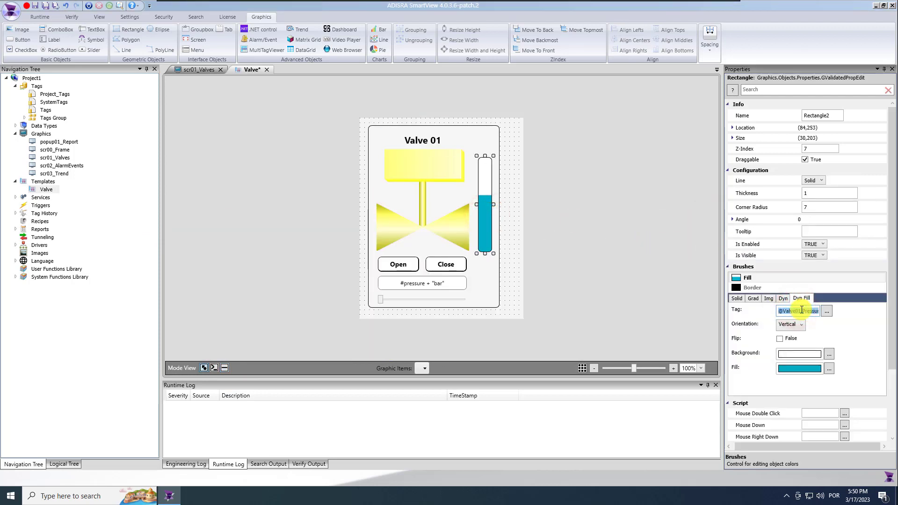
{"action": "type", "text": "#"}
{"action": "left_click", "coordinate": [798, 347]}
Make the yellow valve visible only when #fail == true, moving it aside
{"action": "left_click", "coordinate": [435, 173]}
{"action": "left_click", "coordinate": [834, 264]}
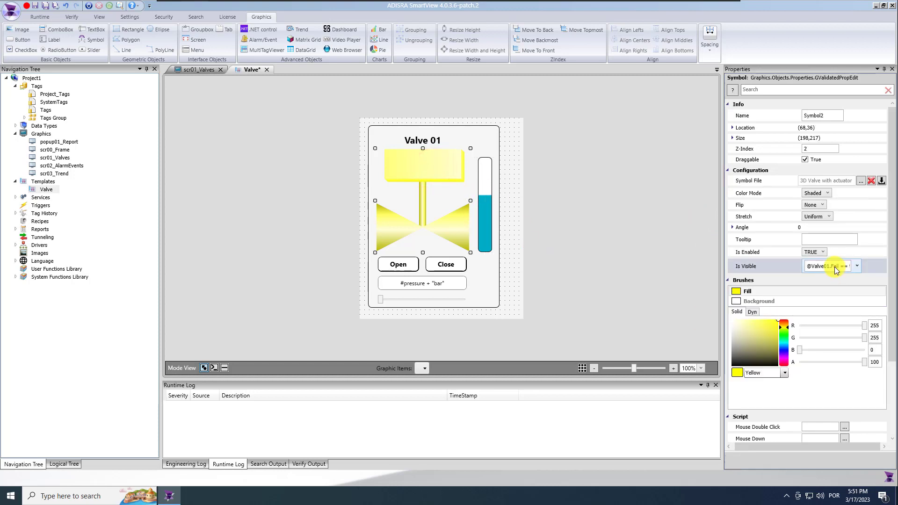
{"action": "left_click", "coordinate": [835, 266]}
{"action": "double_click", "coordinate": [830, 296]}
{"action": "type", "text": "#"}
{"action": "left_click", "coordinate": [821, 321]}
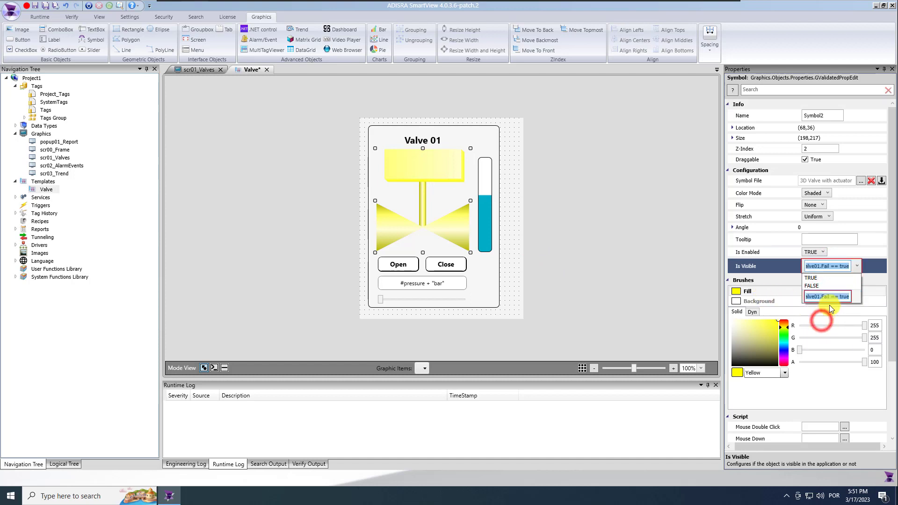
{"action": "left_click_drag", "start_coordinate": [830, 298], "coordinate": [748, 298]}
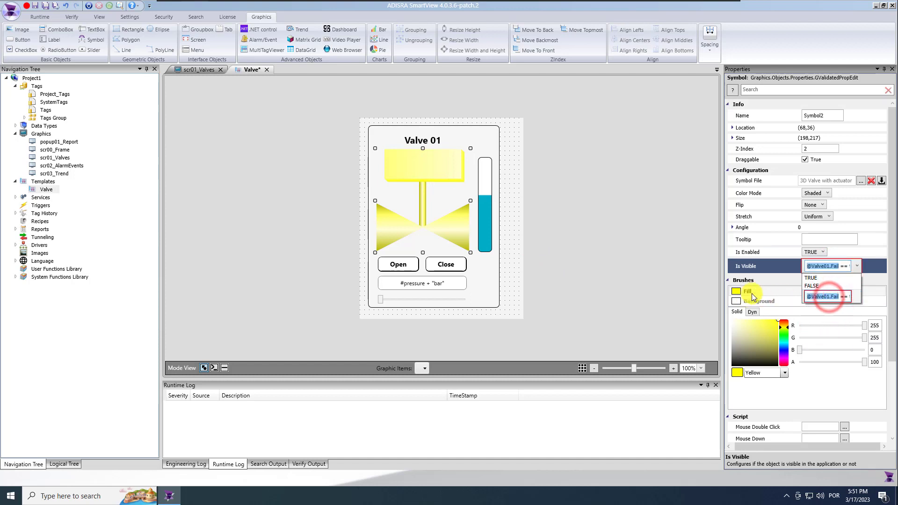
{"action": "type", "text": "# == true"}
{"action": "left_click", "coordinate": [819, 316]}
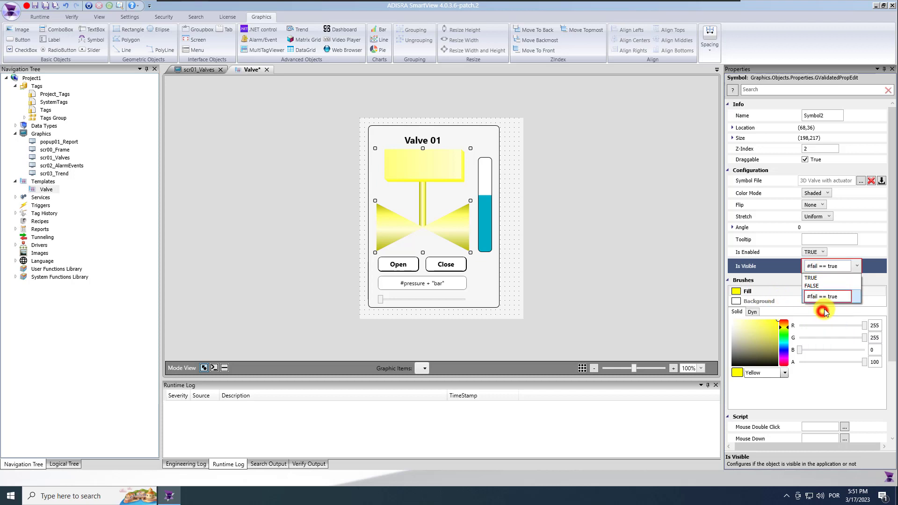
{"action": "left_click", "coordinate": [507, 252]}
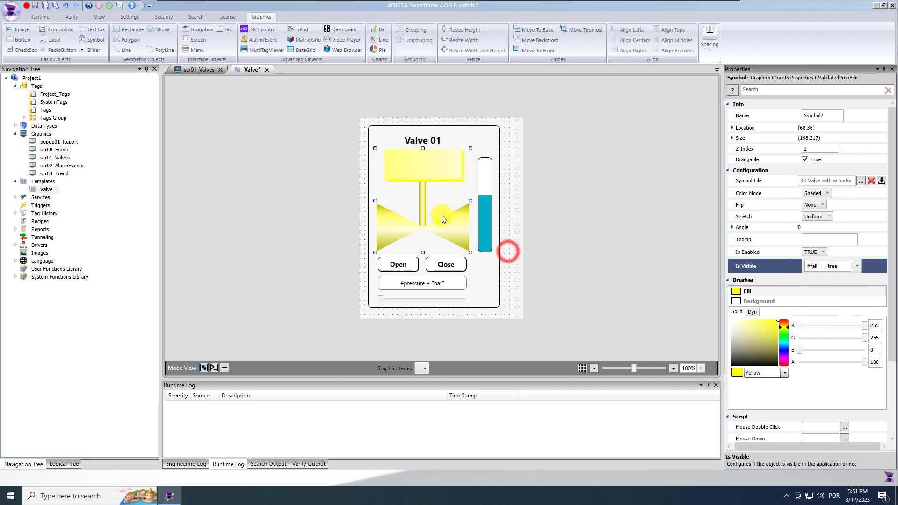
{"action": "left_click_drag", "start_coordinate": [420, 172], "coordinate": [289, 144]}
Set the gray valve's colour expression to #status and center both valves on each other
{"action": "left_click", "coordinate": [485, 169]}
{"action": "left_click", "coordinate": [821, 334]}
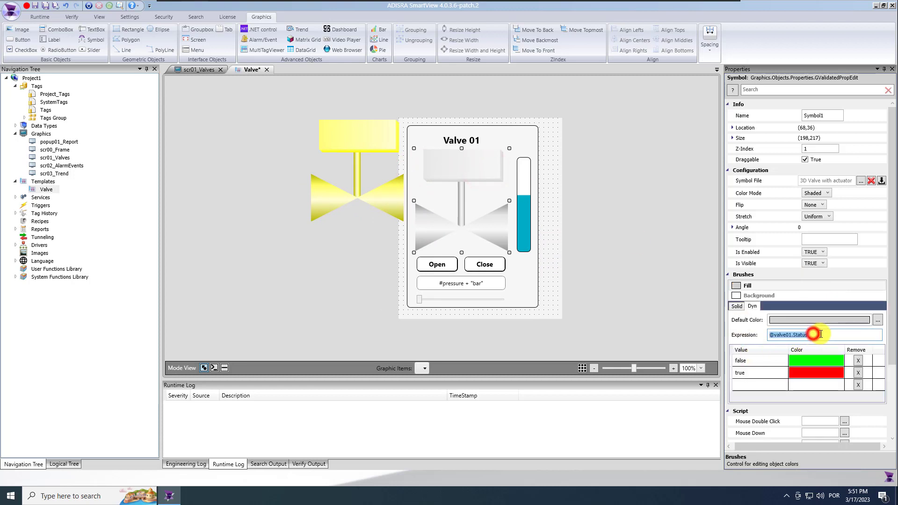
{"action": "type", "text": "#status"}
{"action": "left_click", "coordinate": [805, 347]}
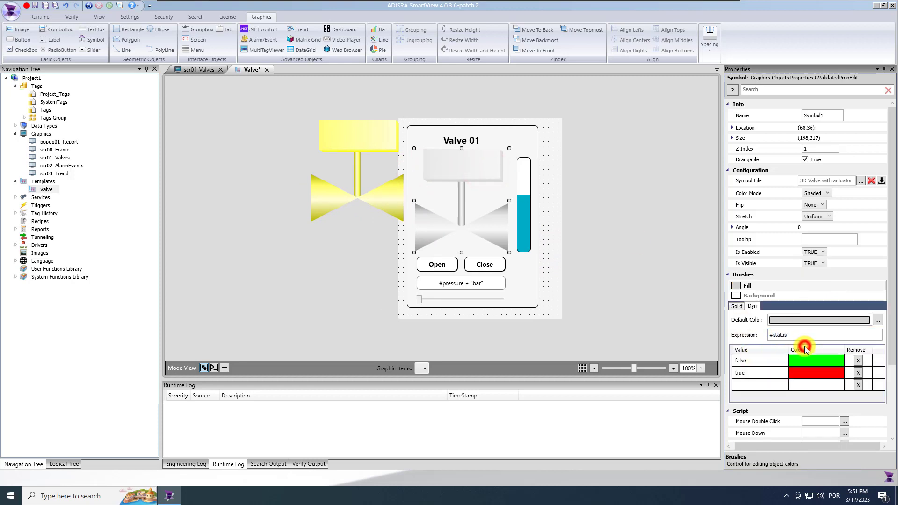
{"action": "left_click", "coordinate": [363, 204]}
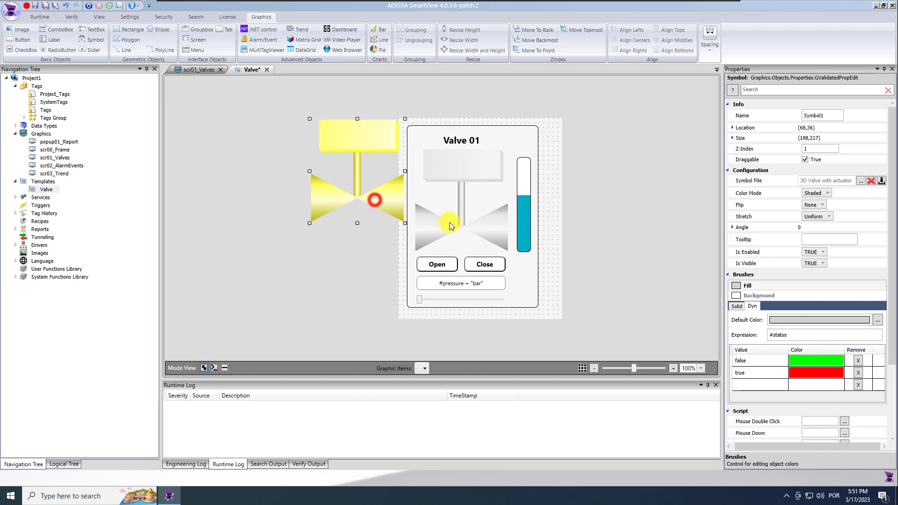
{"action": "left_click", "coordinate": [458, 162], "text": "ctrl"}
{"action": "left_click", "coordinate": [625, 41]}
{"action": "left_click", "coordinate": [674, 41]}
Set the title label text to #names, then save and close the Valve template
{"action": "left_click", "coordinate": [436, 142]}
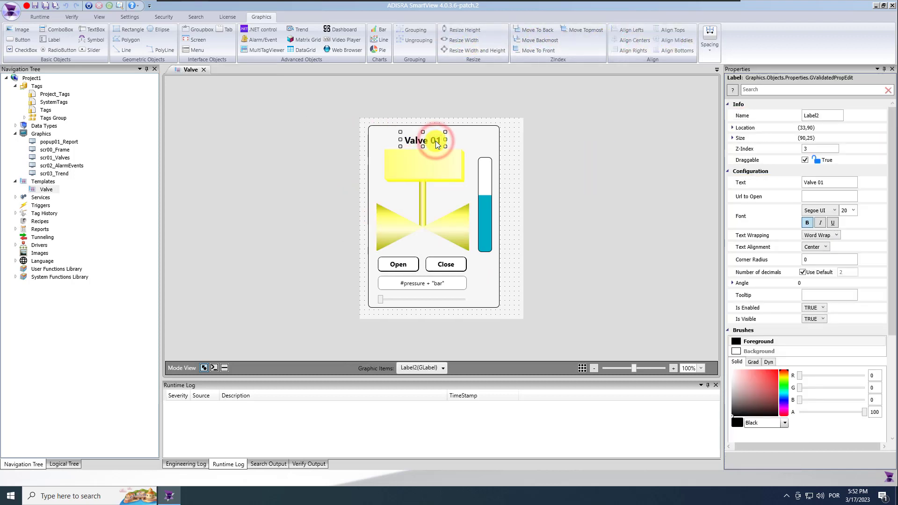
{"action": "left_click", "coordinate": [828, 183]}
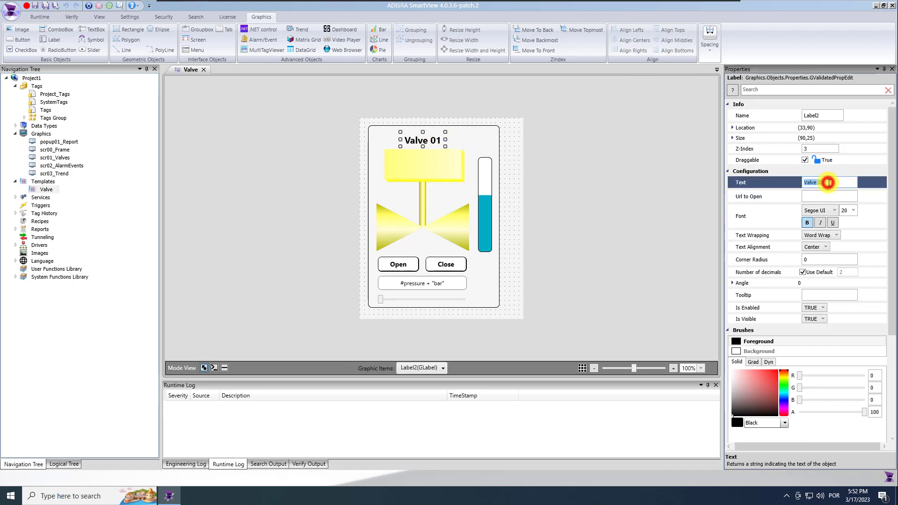
{"action": "type", "text": "#names"}
{"action": "left_click", "coordinate": [819, 214]}
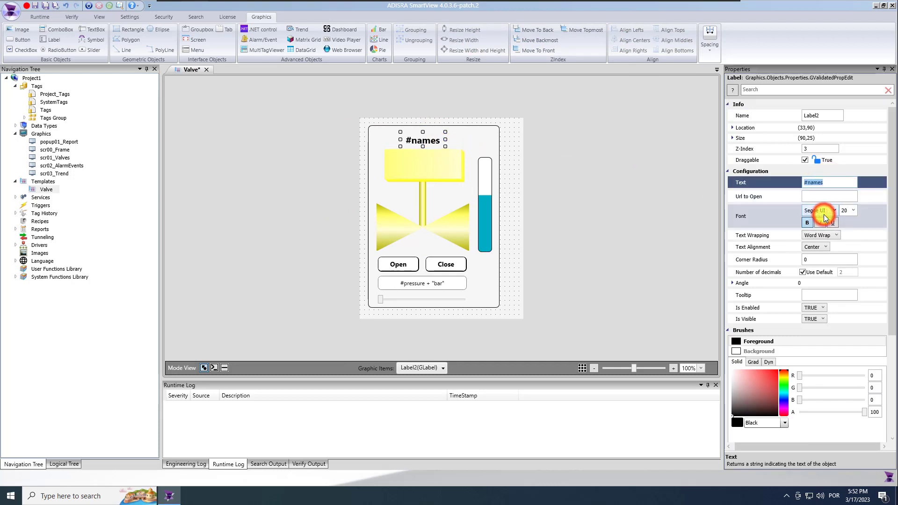
{"action": "left_click", "coordinate": [581, 190]}
{"action": "left_click", "coordinate": [46, 6]}
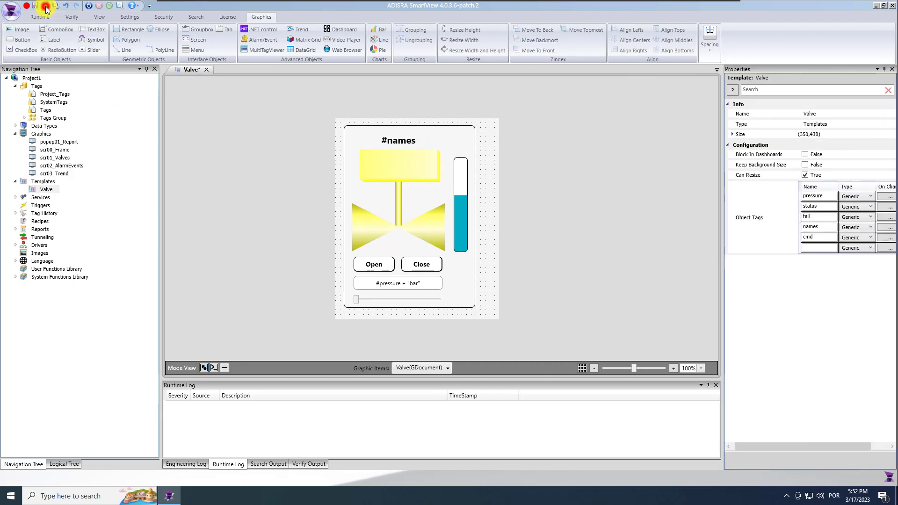
{"action": "left_click", "coordinate": [207, 69]}
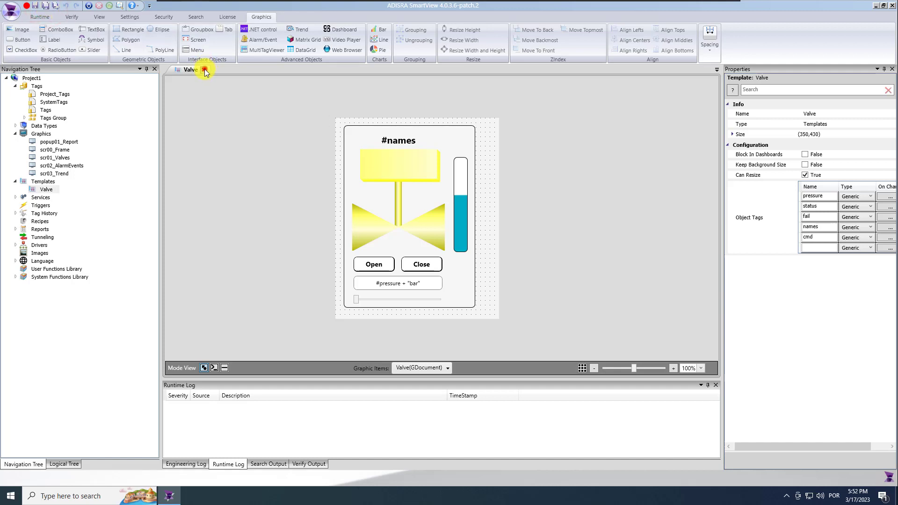
Insert one Valve template instance onto the scr01_Valves screen and position it
{"action": "double_click", "coordinate": [64, 160]}
{"action": "left_click", "coordinate": [342, 180]}
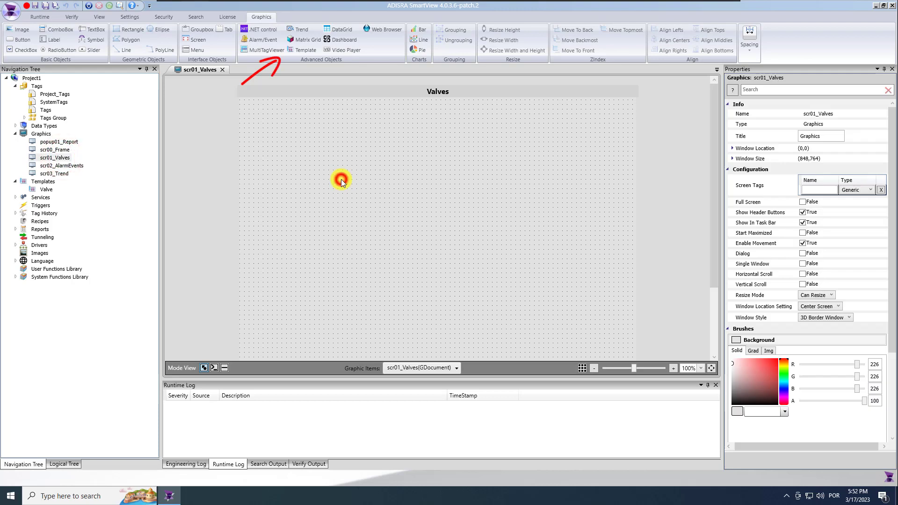
{"action": "left_click", "coordinate": [305, 50]}
{"action": "left_click", "coordinate": [391, 167]}
{"action": "left_click", "coordinate": [572, 348]}
{"action": "left_click", "coordinate": [260, 146]}
{"action": "left_click_drag", "start_coordinate": [330, 210], "coordinate": [519, 187]}
Duplicate the Valve instance and align the tops of both copies
{"action": "key", "text": "ctrl+c"}
{"action": "key", "text": "ctrl+v"}
{"action": "left_click", "coordinate": [368, 180], "text": "ctrl"}
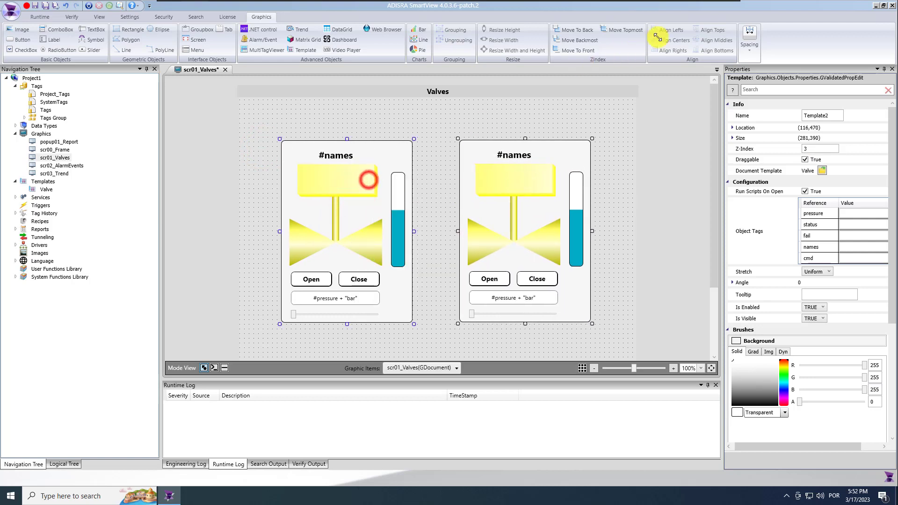
{"action": "left_click", "coordinate": [700, 31]}
{"action": "left_click", "coordinate": [582, 111]}
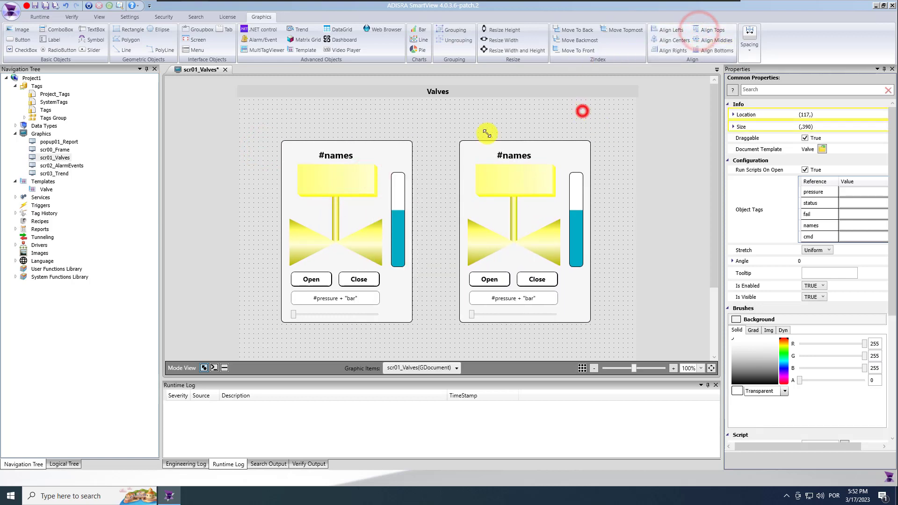
{"action": "left_click", "coordinate": [327, 181]}
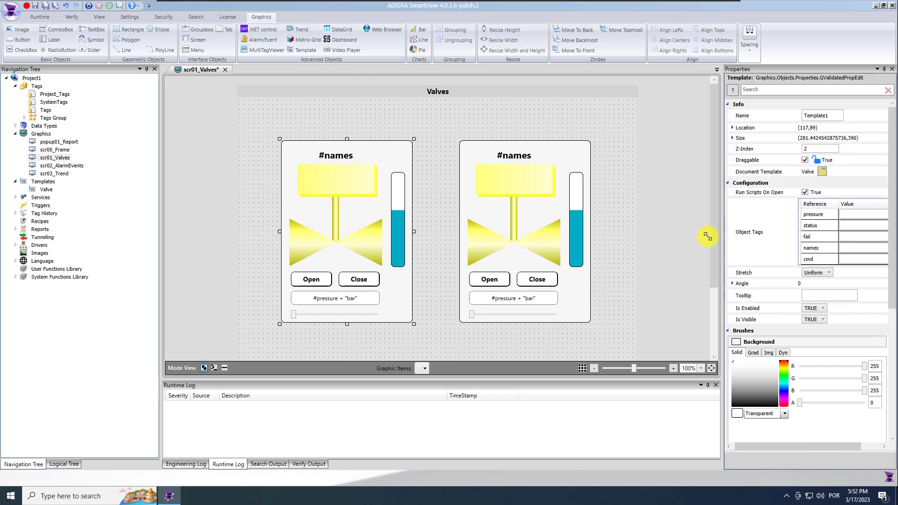
{"action": "left_click_drag", "start_coordinate": [723, 240], "coordinate": [656, 239]}
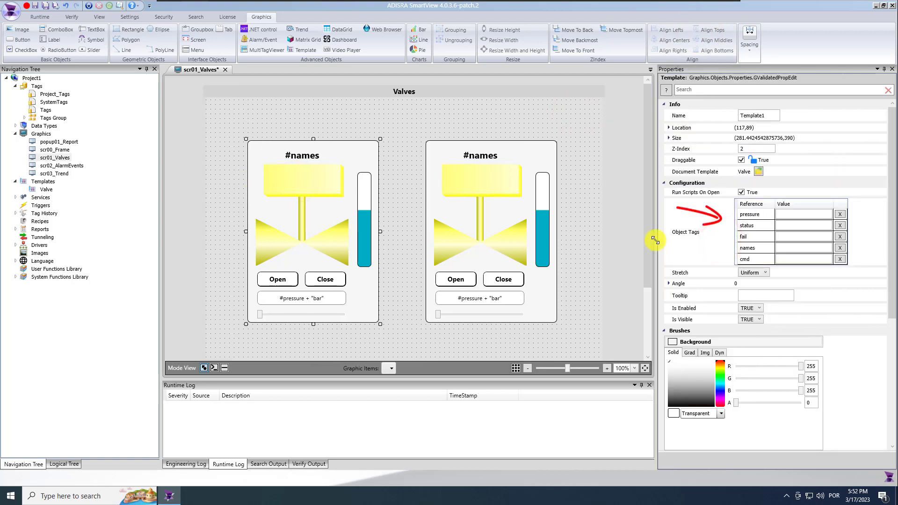
{"action": "left_click", "coordinate": [801, 213]}
{"action": "type", "text": "@valve01"}
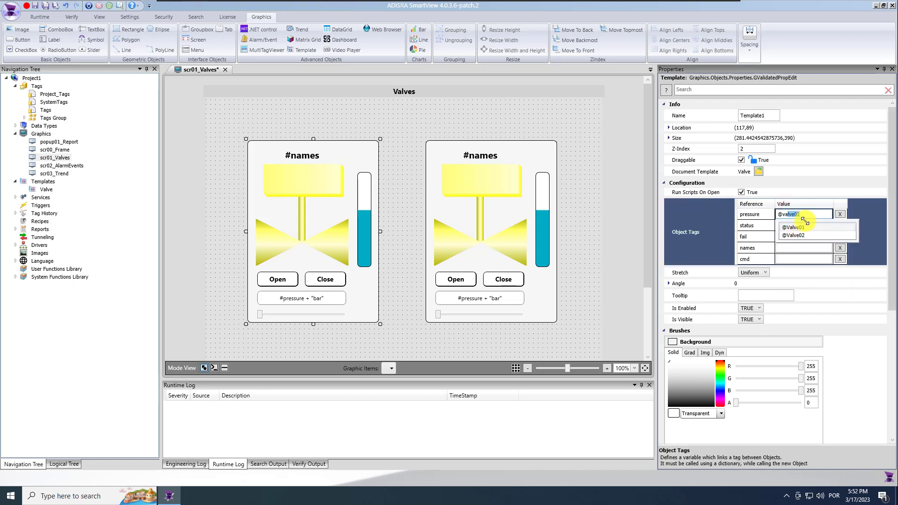
{"action": "left_click", "coordinate": [808, 226]}
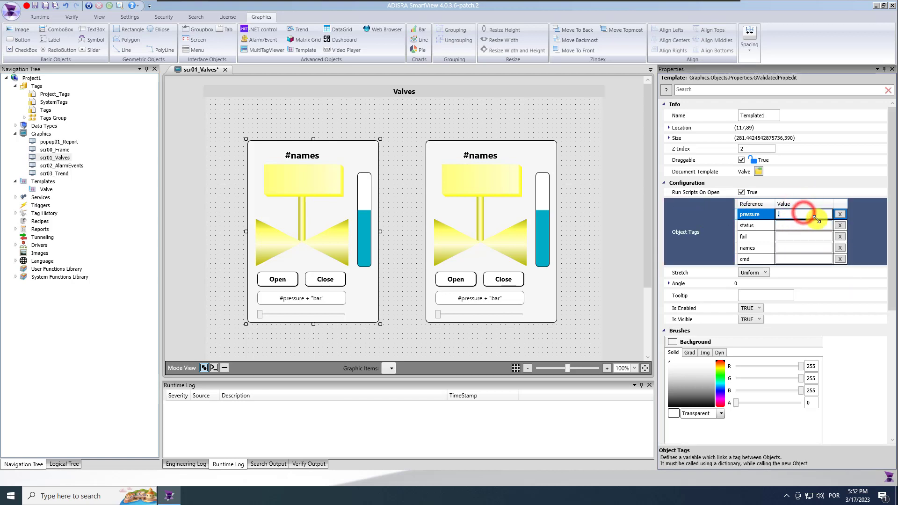
{"action": "type", "text": "@valve01"}
{"action": "left_click", "coordinate": [818, 227]}
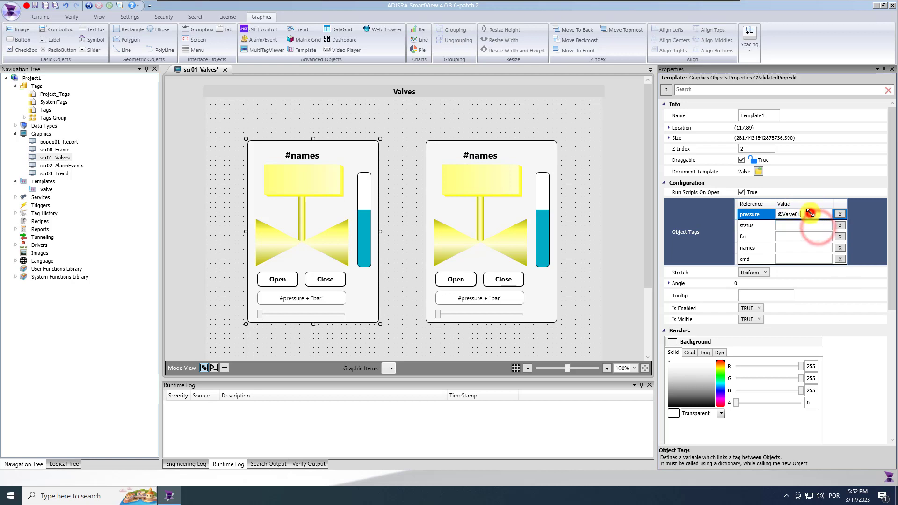
{"action": "type", "text": "."}
{"action": "left_click", "coordinate": [817, 242]}
{"action": "left_click", "coordinate": [806, 215]}
{"action": "left_click_drag", "start_coordinate": [803, 214], "coordinate": [767, 219]}
{"action": "key", "text": "ctrl+c"}
{"action": "left_click", "coordinate": [785, 226]}
{"action": "key", "text": "ctrl+v"}
{"action": "left_click", "coordinate": [815, 263]}
{"action": "left_click", "coordinate": [803, 237]}
{"action": "key", "text": "ctrl+v"}
{"action": "left_click", "coordinate": [813, 257]}
{"action": "left_click", "coordinate": [798, 258]}
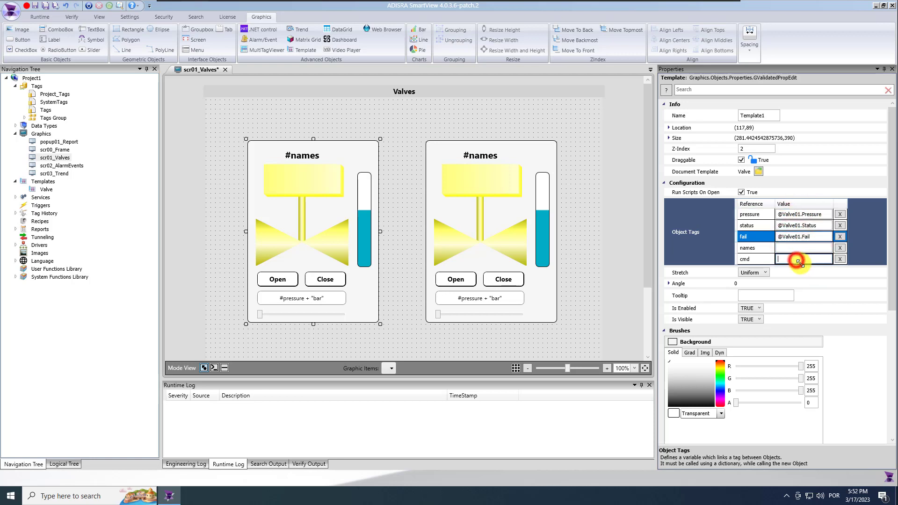
{"action": "key", "text": "ctrl+v"}
{"action": "left_click", "coordinate": [807, 272]}
{"action": "left_click", "coordinate": [798, 248]}
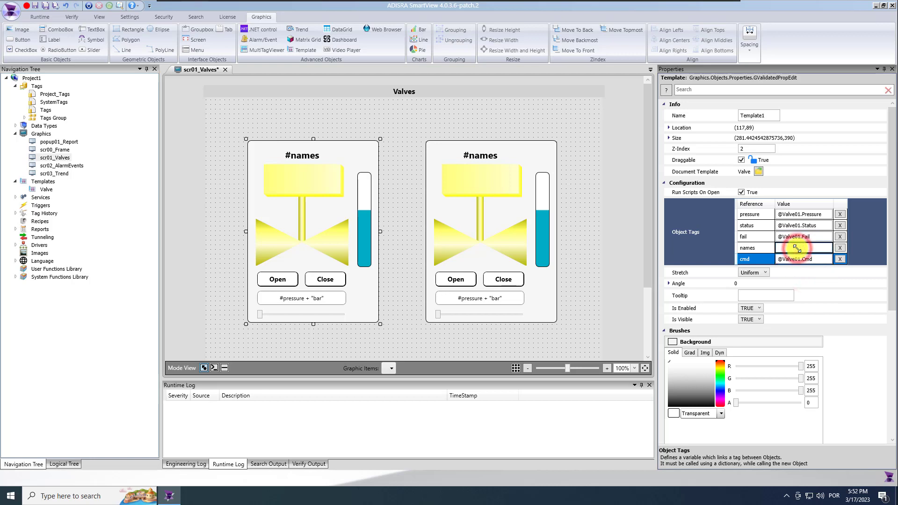
{"action": "double_click", "coordinate": [50, 94]}
Set the Valve01.Status description to 'Valve 01' and save the project
{"action": "left_click", "coordinate": [756, 104]}
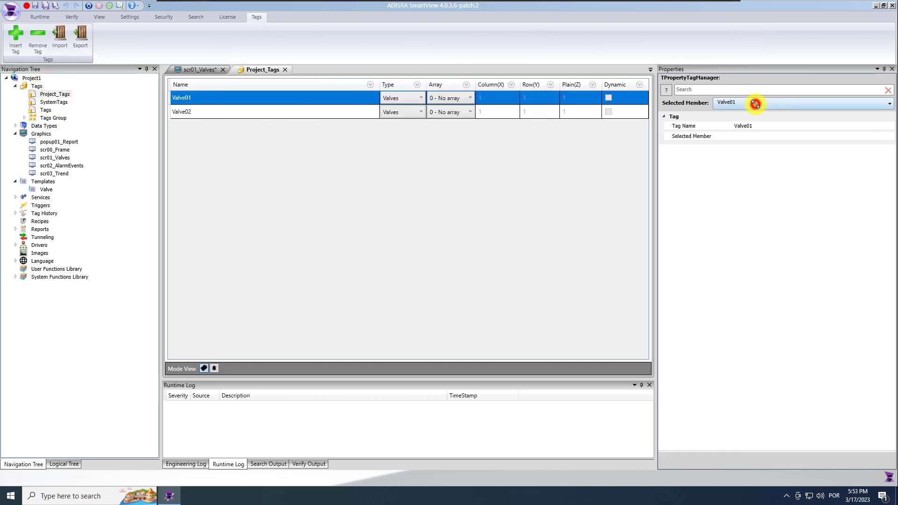
{"action": "left_click", "coordinate": [716, 115]}
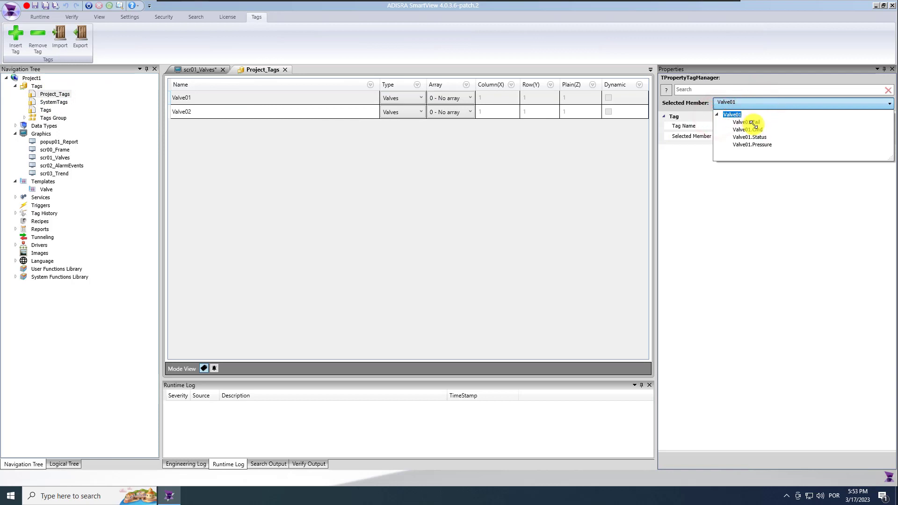
{"action": "left_click", "coordinate": [757, 137]}
{"action": "left_click", "coordinate": [763, 178]}
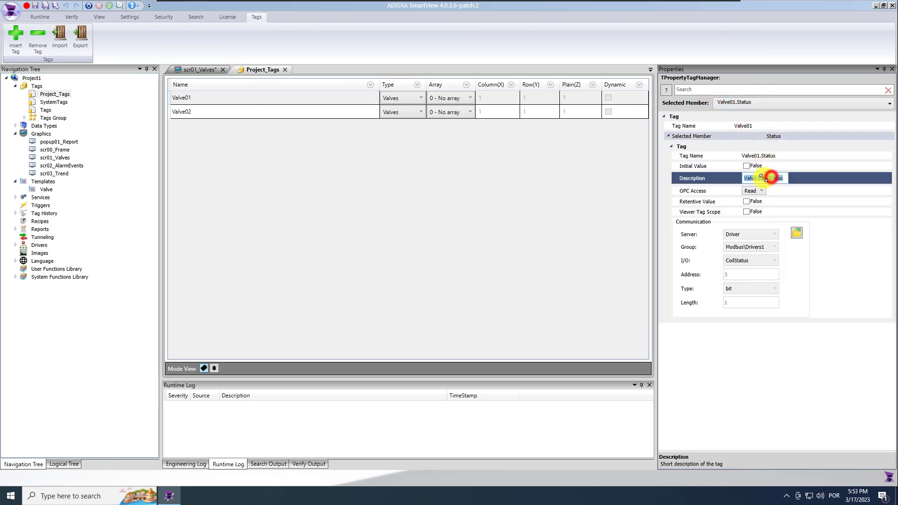
{"action": "type", "text": "Valve 01"}
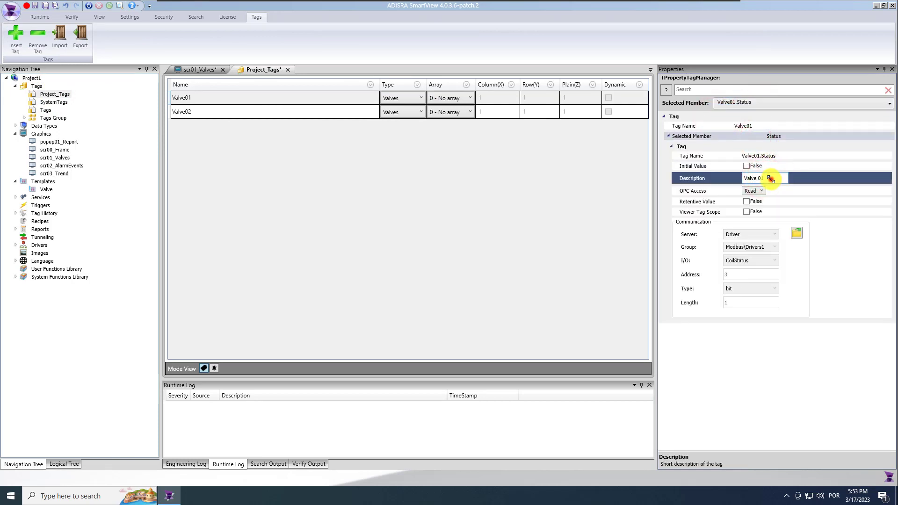
{"action": "left_click", "coordinate": [46, 5]}
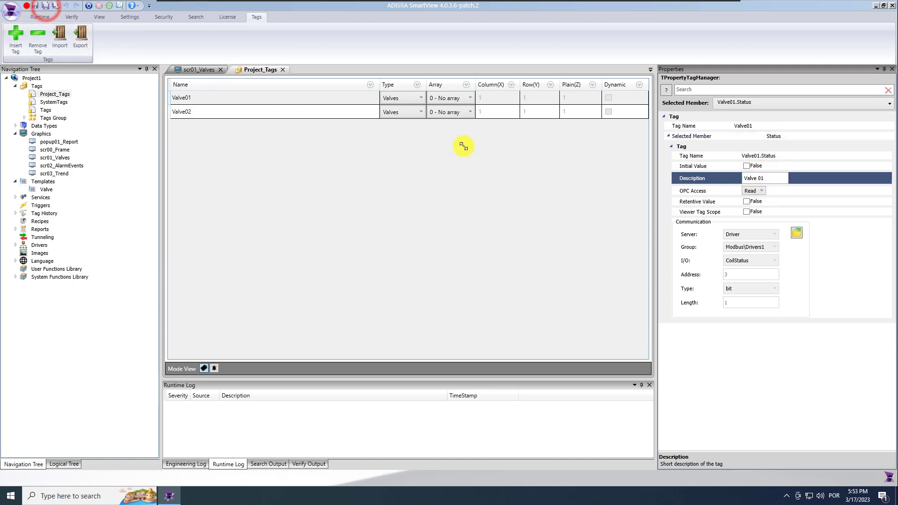
{"action": "left_click", "coordinate": [282, 70]}
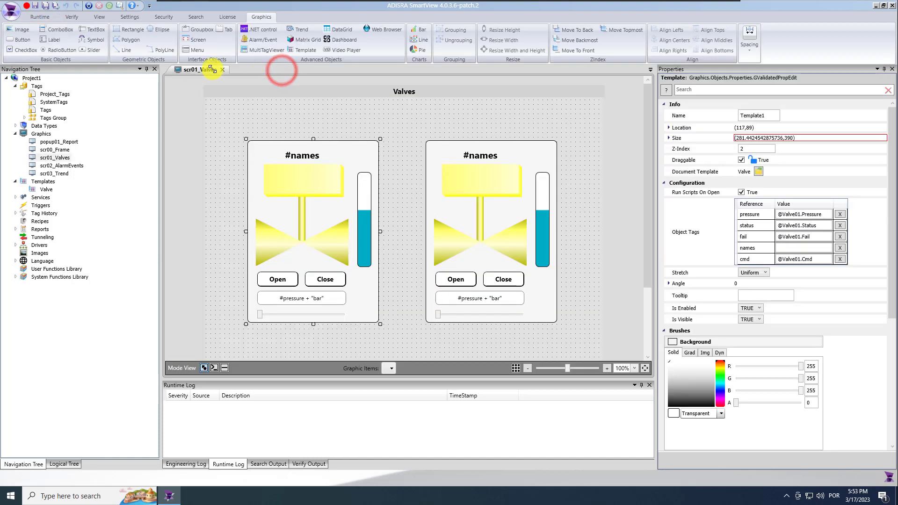
Trim the Valve02.Status description to 'Valve 02', save, and close Project_Tags
{"action": "double_click", "coordinate": [45, 110]}
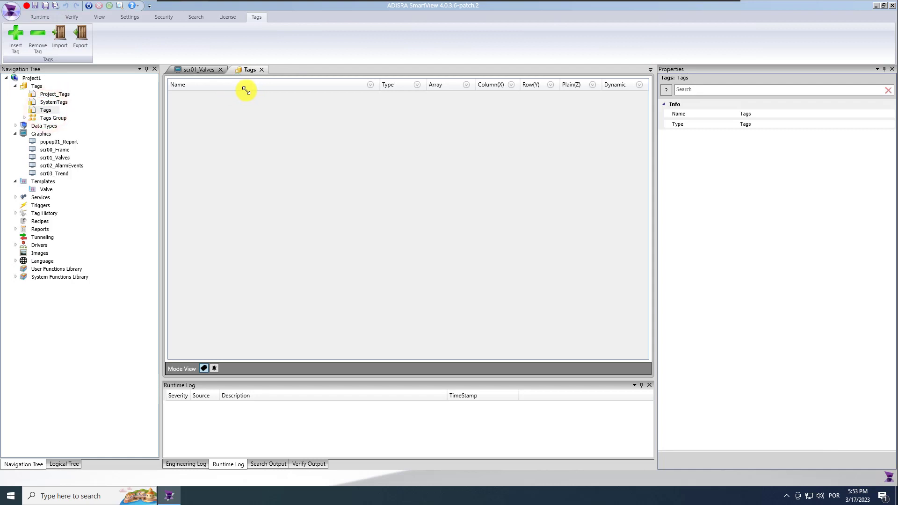
{"action": "left_click", "coordinate": [262, 70]}
{"action": "double_click", "coordinate": [62, 95]}
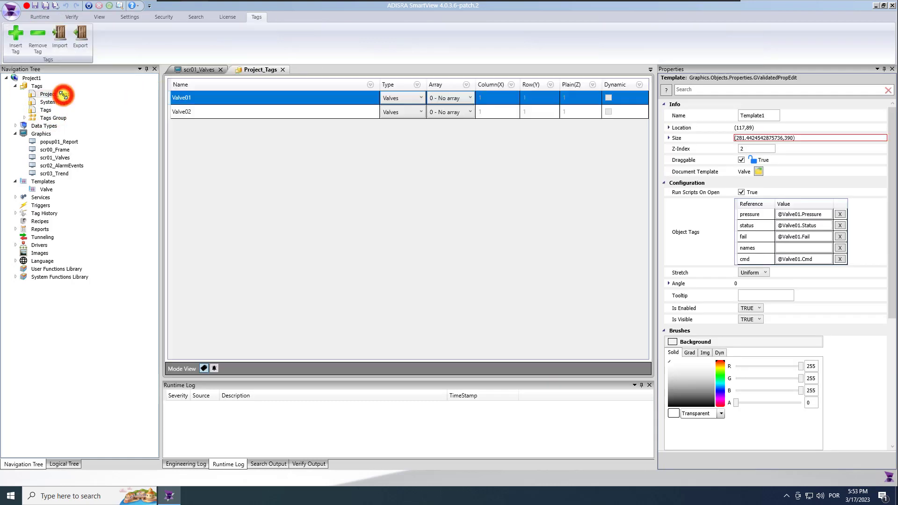
{"action": "left_click", "coordinate": [227, 111]}
{"action": "left_click", "coordinate": [806, 105]}
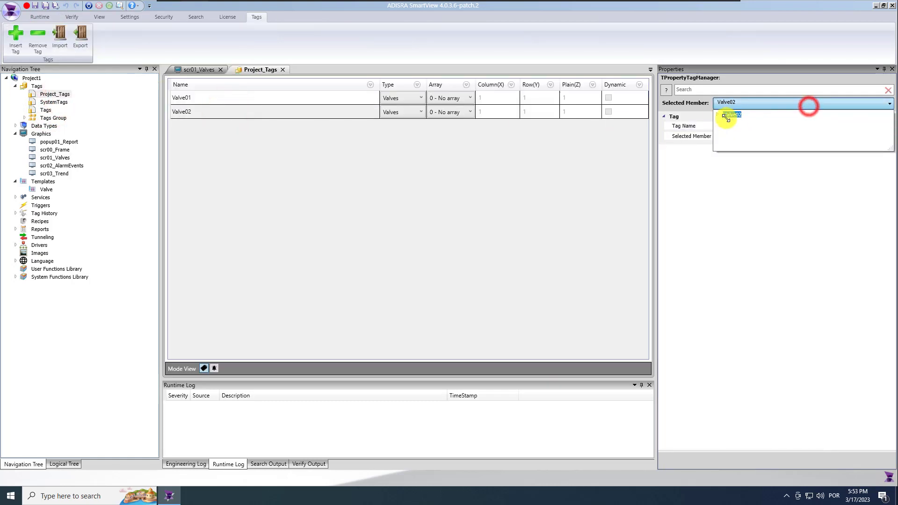
{"action": "left_click", "coordinate": [718, 113]}
{"action": "left_click", "coordinate": [758, 137]}
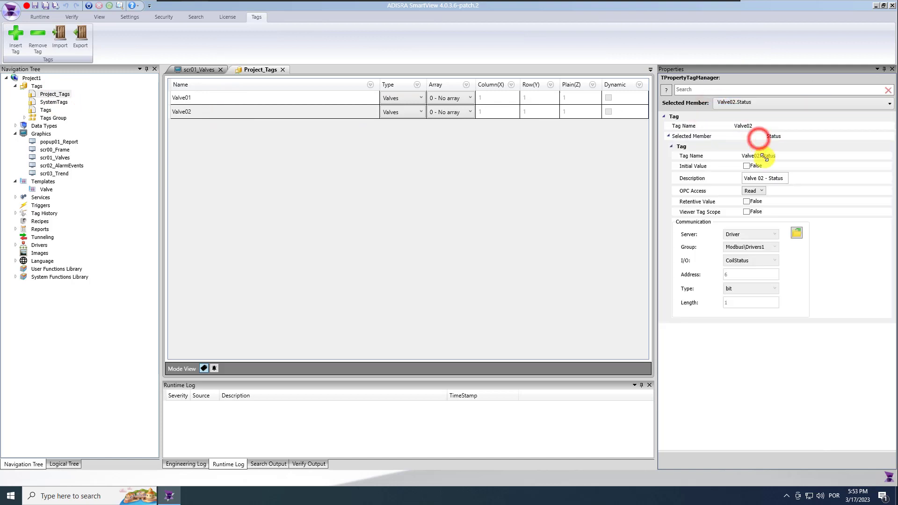
{"action": "left_click", "coordinate": [764, 178]}
{"action": "left_click_drag", "start_coordinate": [764, 178], "coordinate": [799, 180]}
{"action": "key", "text": "Delete"}
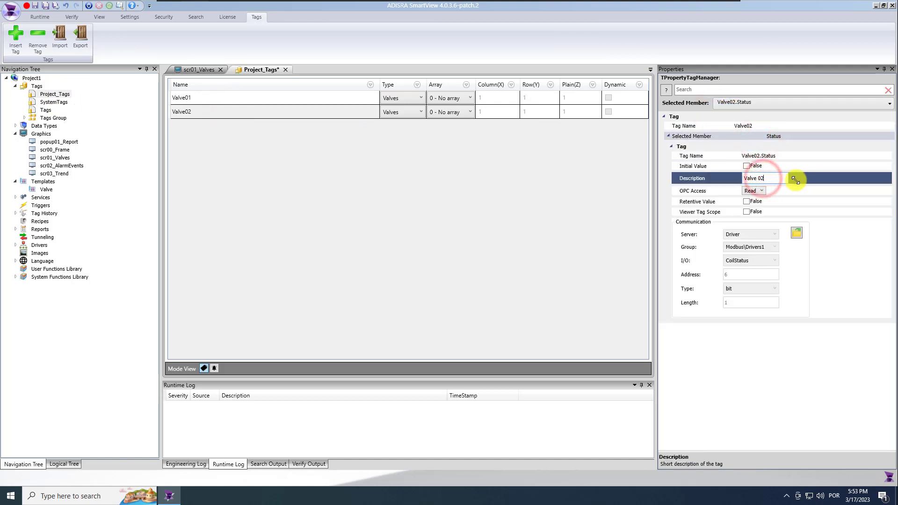
{"action": "left_click", "coordinate": [45, 5]}
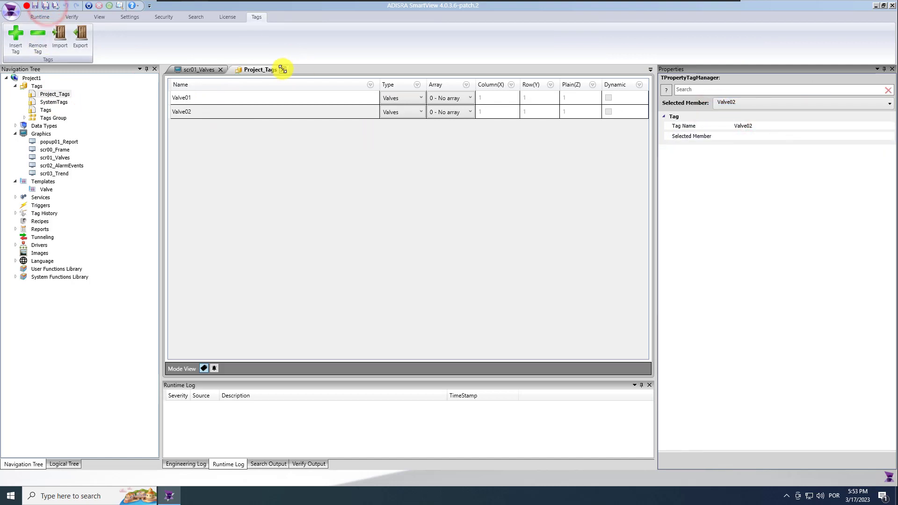
{"action": "left_click", "coordinate": [282, 69]}
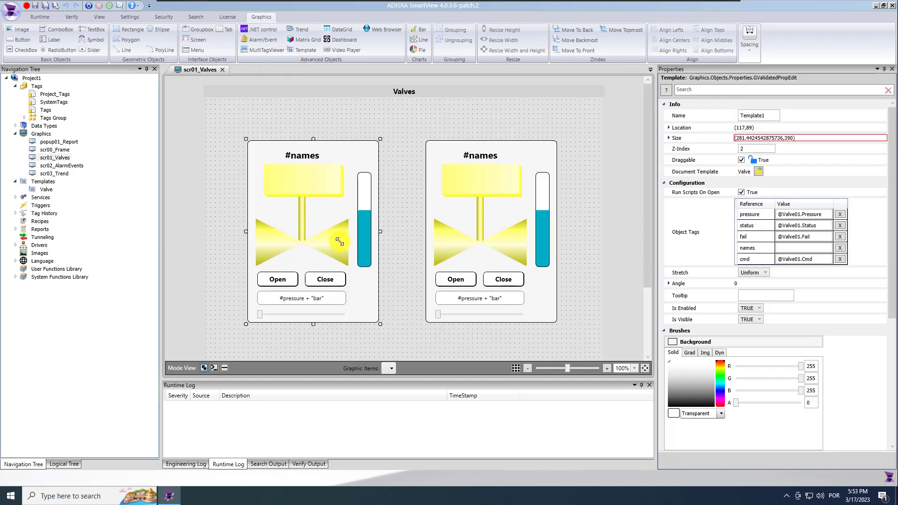
{"action": "left_click", "coordinate": [801, 248]}
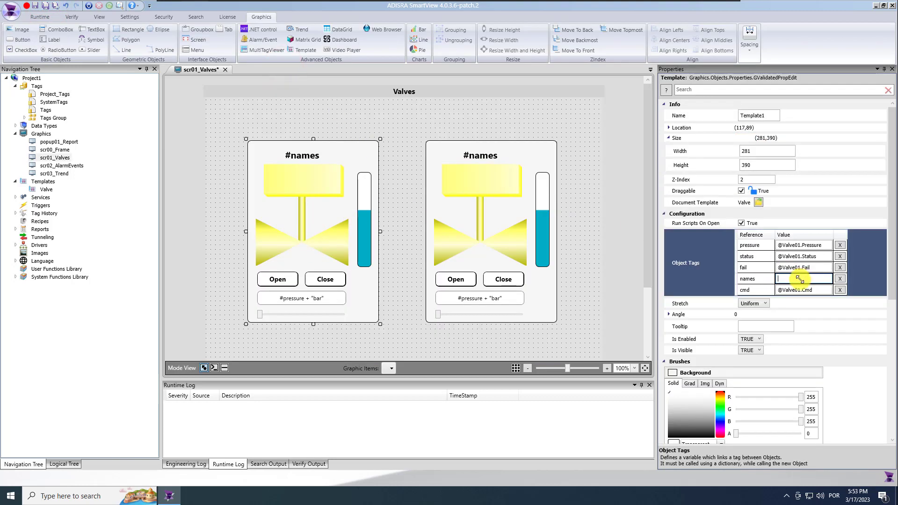
{"action": "type", "text": "@Valve01.Cmd"}
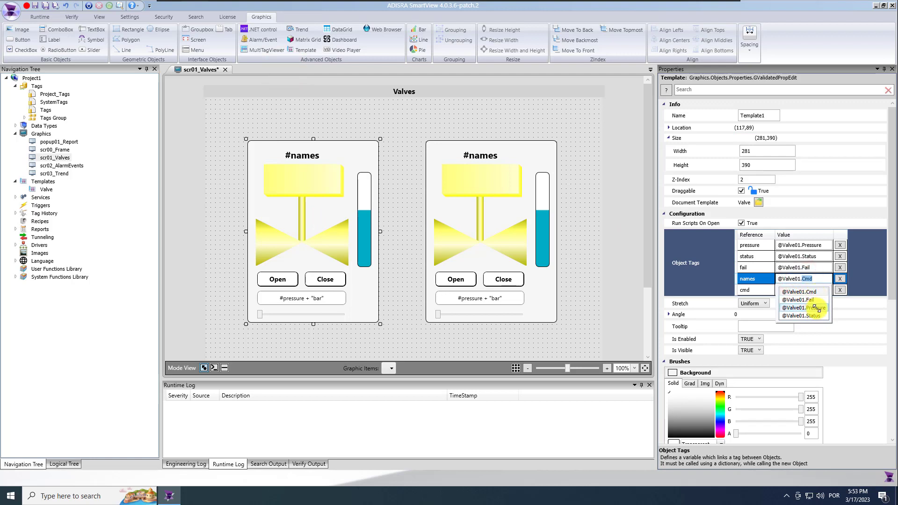
{"action": "left_click", "coordinate": [814, 315]}
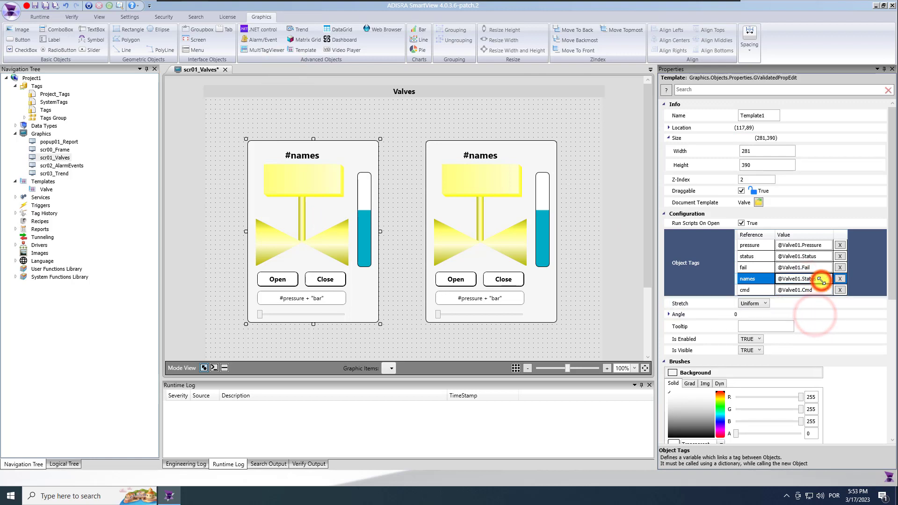
{"action": "type", "text": ".AlarmActive"}
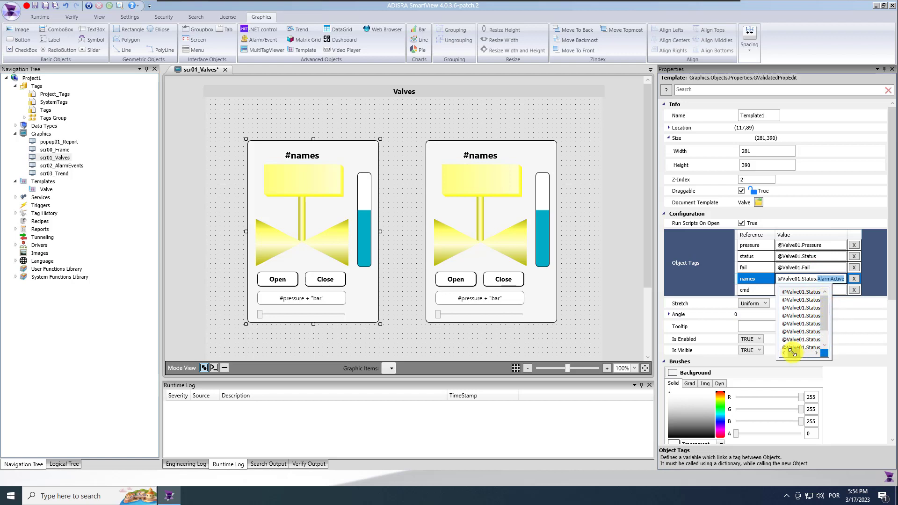
{"action": "left_click", "coordinate": [808, 307]}
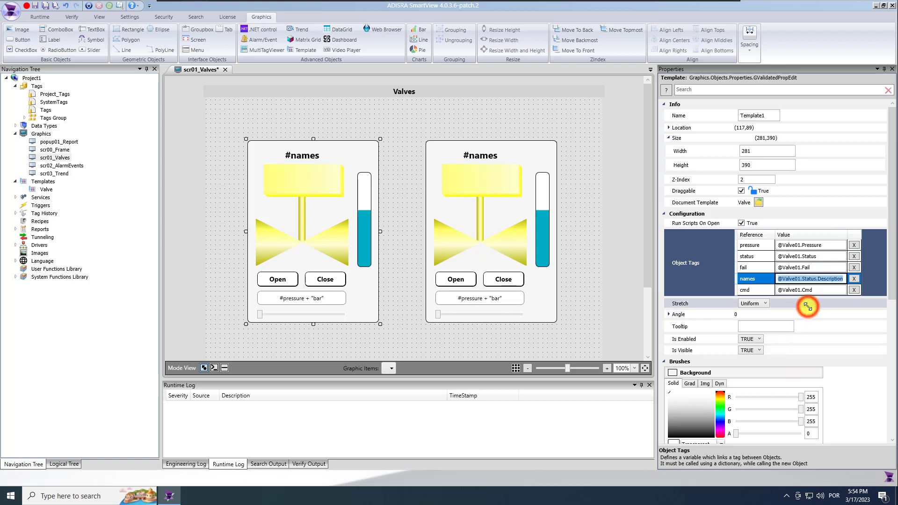
Link the right valve's pressure, status and fail tags to Valve02's Pressure, Status and Fail
{"action": "left_click", "coordinate": [453, 227]}
{"action": "left_click", "coordinate": [805, 211]}
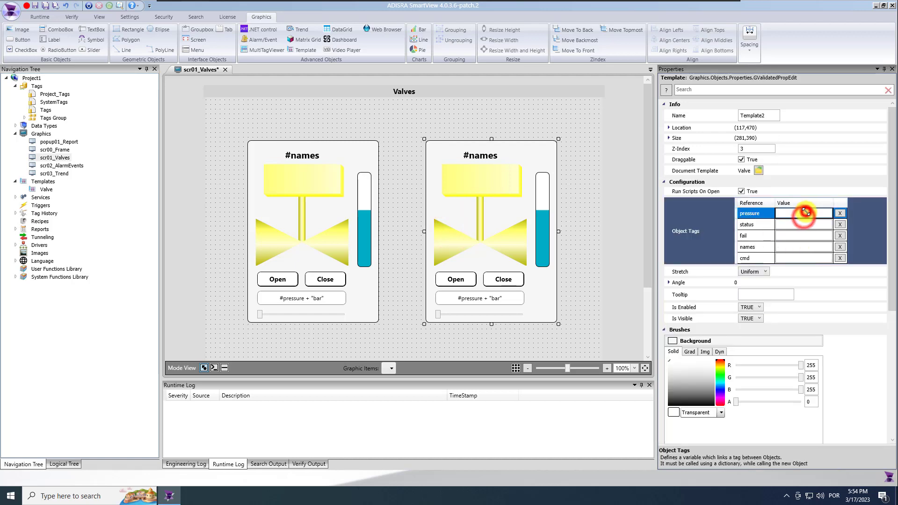
{"action": "type", "text": "@Valve01"}
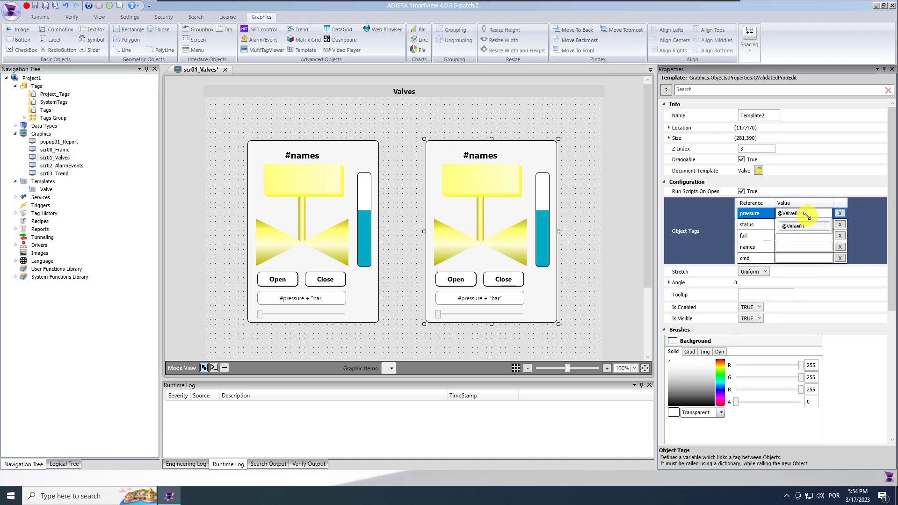
{"action": "key", "text": "BackSpace"}
{"action": "type", "text": "2.Cmd"}
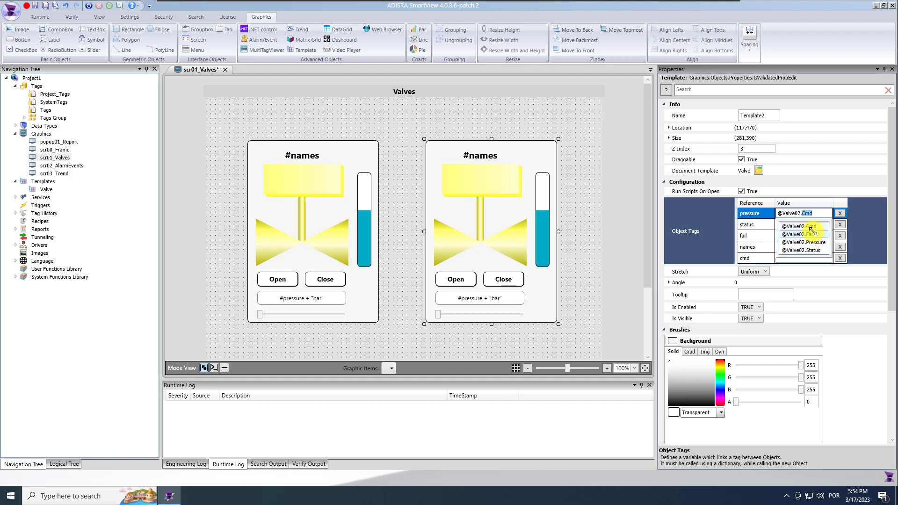
{"action": "left_click", "coordinate": [815, 244]}
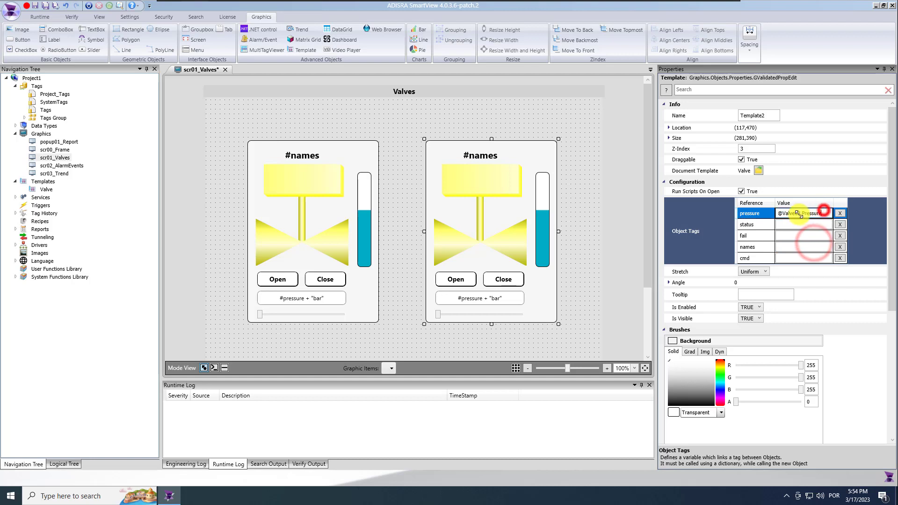
{"action": "left_click", "coordinate": [784, 224]}
{"action": "type", "text": "@Valve02.Cmd"}
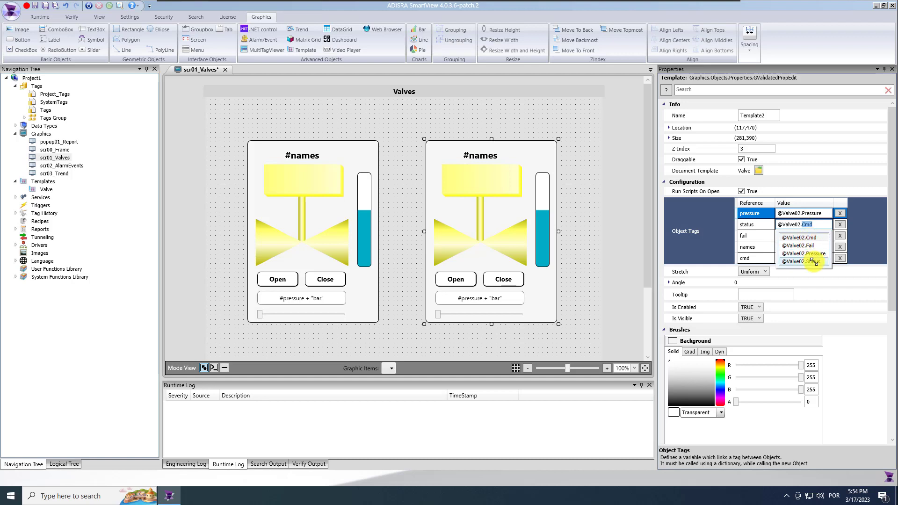
{"action": "left_click", "coordinate": [814, 262]}
{"action": "left_click", "coordinate": [802, 235]}
{"action": "type", "text": "@Valve02."}
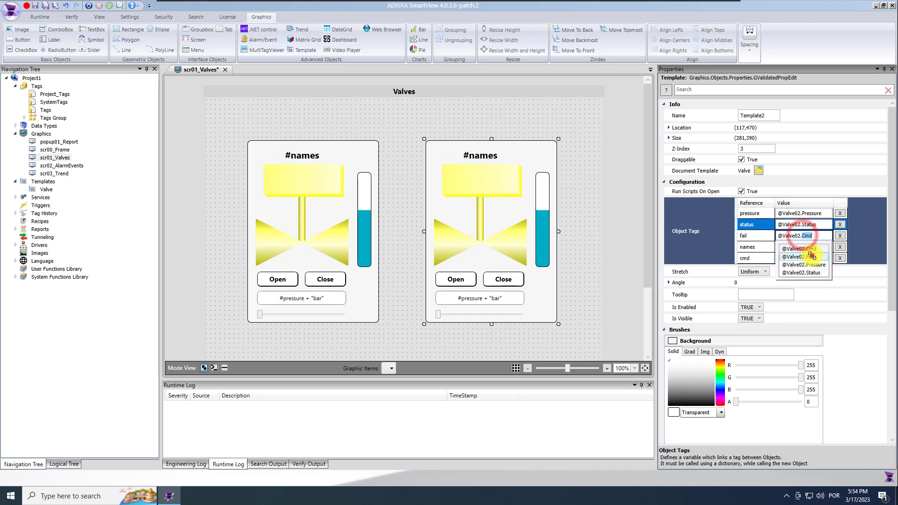
{"action": "left_click", "coordinate": [812, 256]}
{"action": "left_click", "coordinate": [800, 247]}
{"action": "type", "text": "@Valve02."}
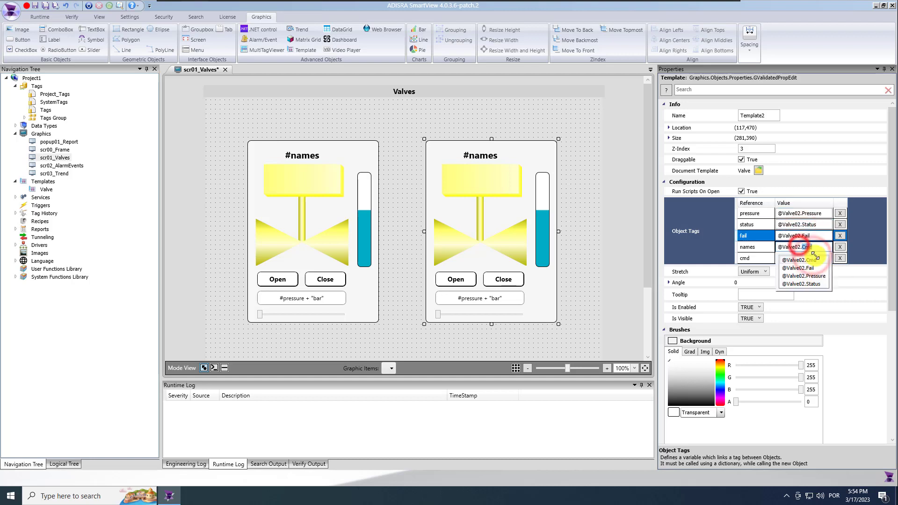
{"action": "left_click", "coordinate": [814, 282]}
{"action": "left_click", "coordinate": [822, 248]}
{"action": "type", "text": "."}
{"action": "left_click_drag", "start_coordinate": [798, 321], "coordinate": [803, 320]}
{"action": "left_click", "coordinate": [801, 276]}
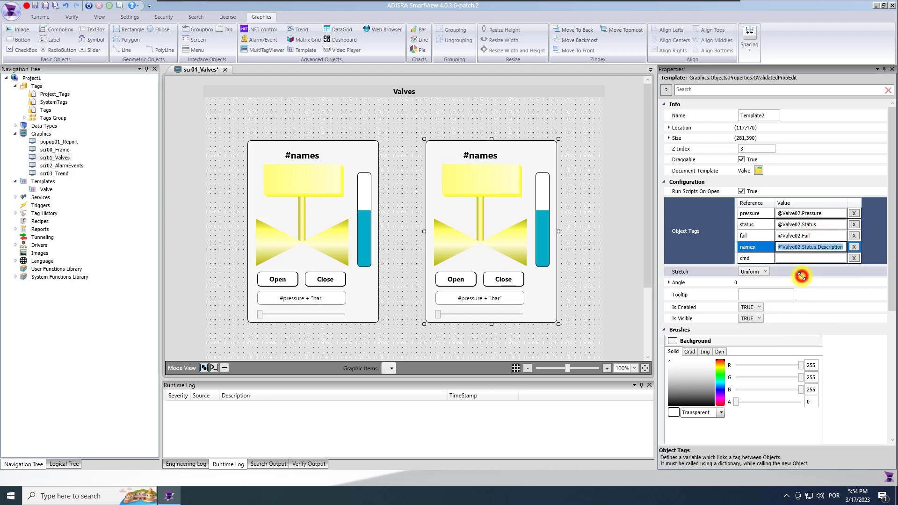
{"action": "left_click", "coordinate": [801, 258]}
{"action": "type", "text": "@Valve02."}
{"action": "left_click", "coordinate": [809, 271]}
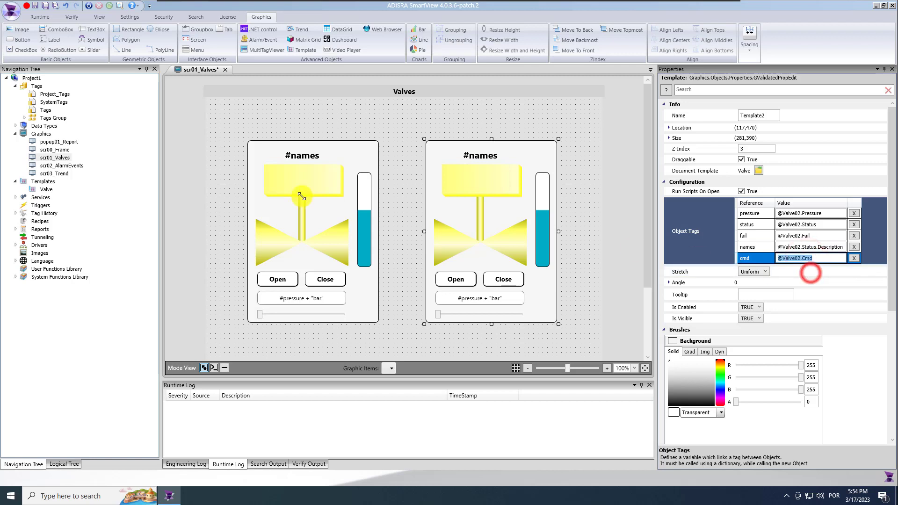
{"action": "left_click", "coordinate": [46, 7]}
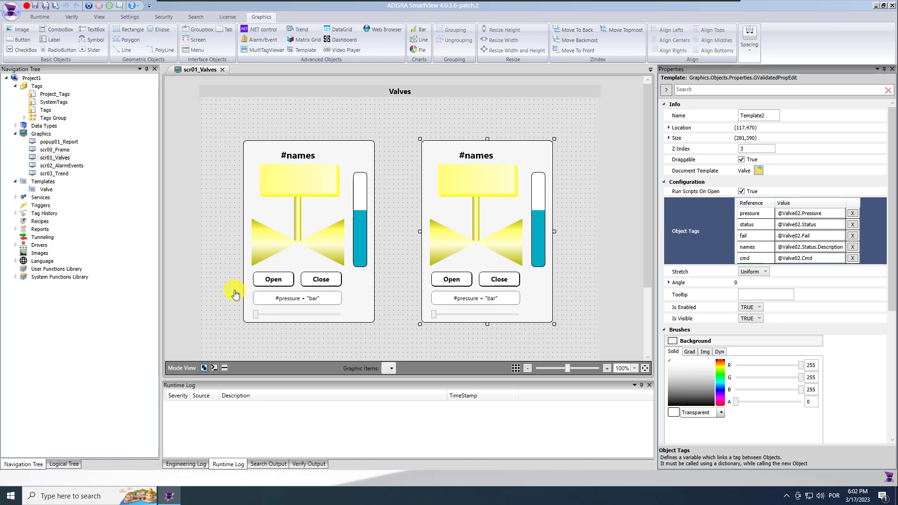
Save all files, run the project, and minimize the Graphics runtime and editor windows
{"action": "left_click", "coordinate": [235, 206]}
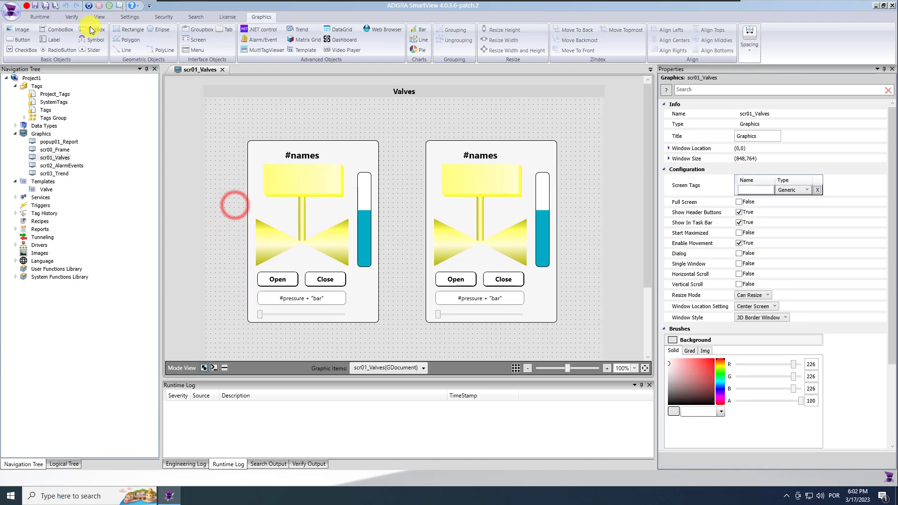
{"action": "left_click", "coordinate": [45, 7]}
{"action": "left_click", "coordinate": [88, 7]}
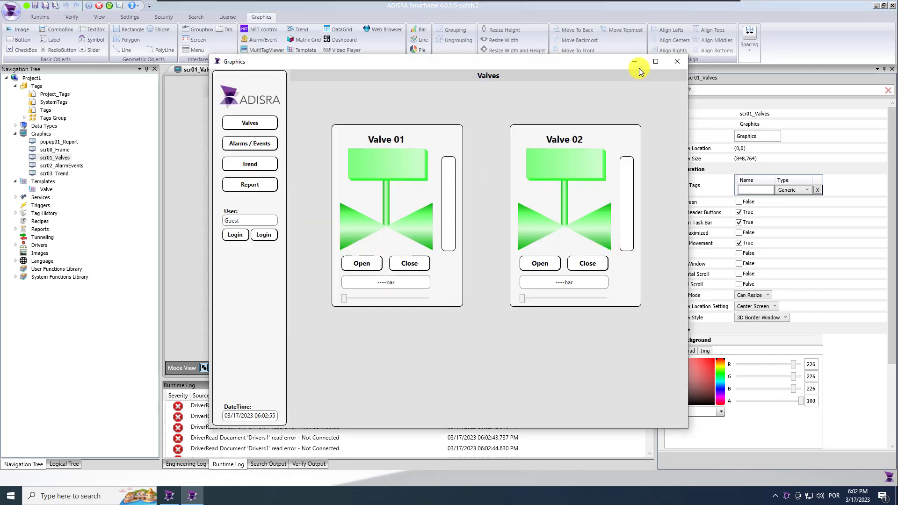
{"action": "left_click", "coordinate": [635, 62]}
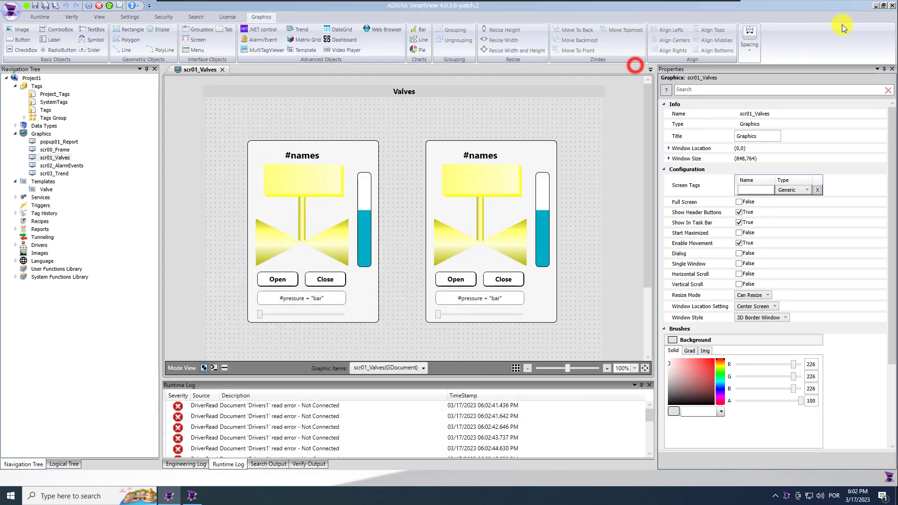
{"action": "left_click", "coordinate": [877, 6]}
Launch Mod_RSSim and set holding register 40001 to 20 for Valve 01's pressure
{"action": "double_click", "coordinate": [29, 131]}
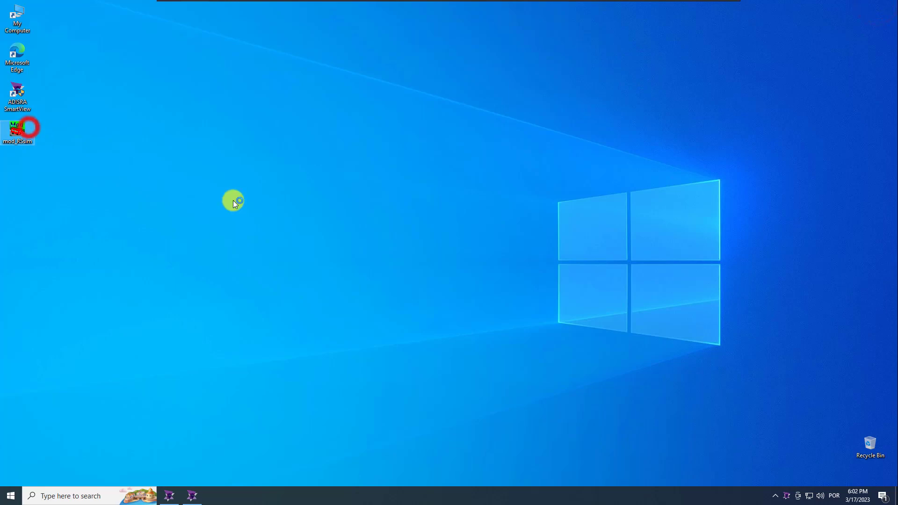
{"action": "left_click", "coordinate": [517, 278]}
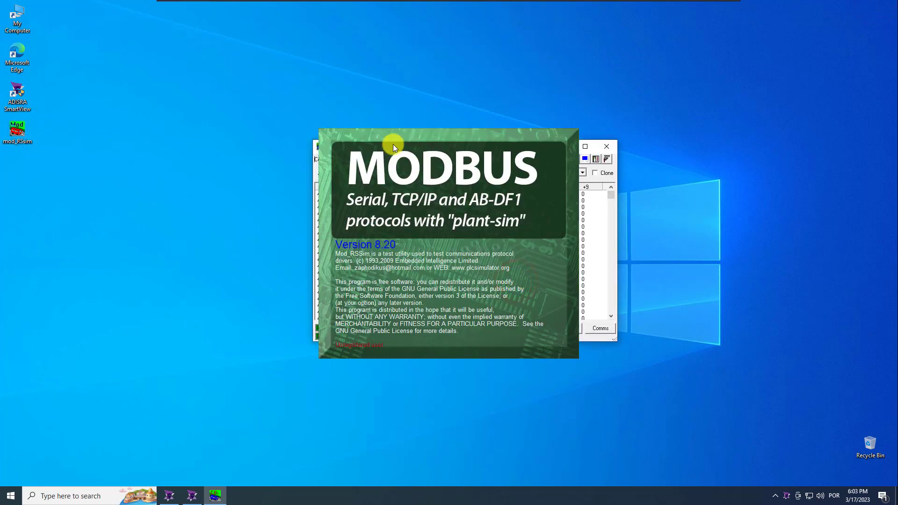
{"action": "left_click_drag", "start_coordinate": [347, 146], "coordinate": [782, 151]}
{"action": "left_click", "coordinate": [193, 496]}
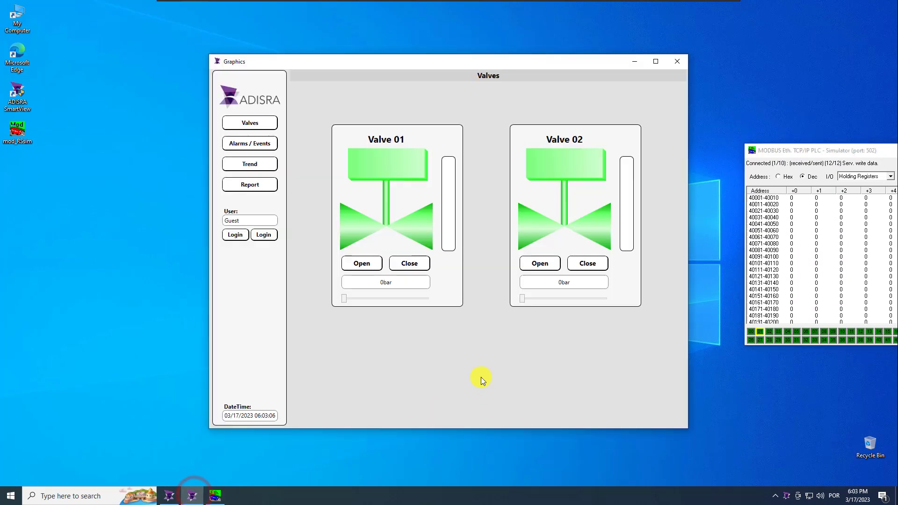
{"action": "double_click", "coordinate": [801, 195]}
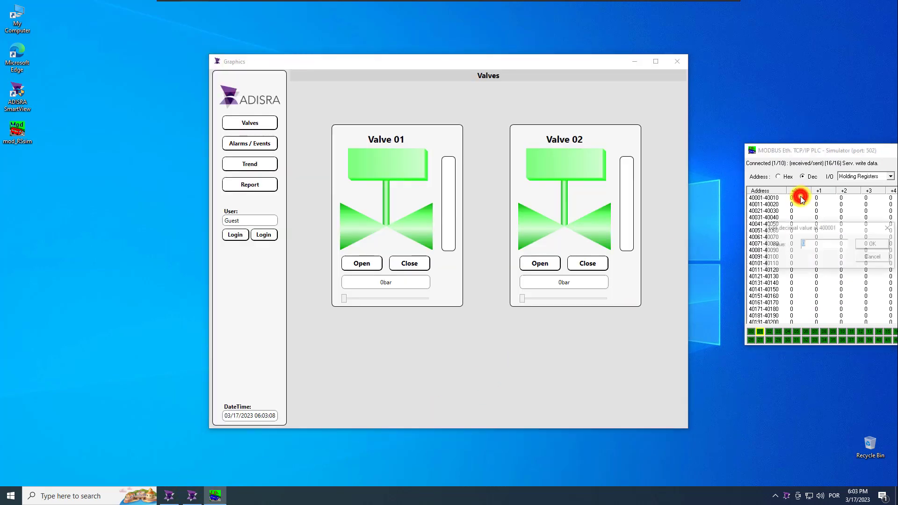
{"action": "type", "text": "20"}
{"action": "key", "text": "Return"}
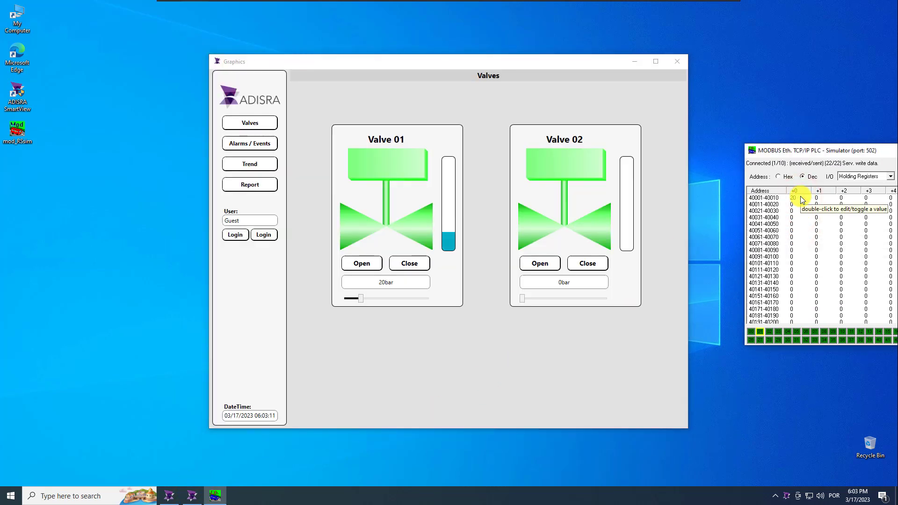
{"action": "double_click", "coordinate": [817, 199]}
{"action": "key", "text": "Return"}
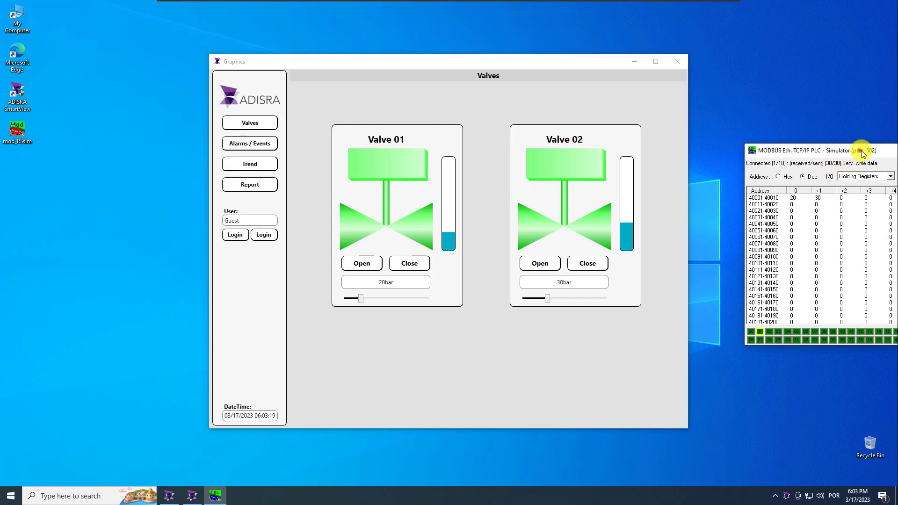
Show the coil outputs and command Valve 01 and Valve 02 open, then closed
{"action": "left_click_drag", "start_coordinate": [858, 149], "coordinate": [804, 161]}
{"action": "left_click", "coordinate": [839, 189]}
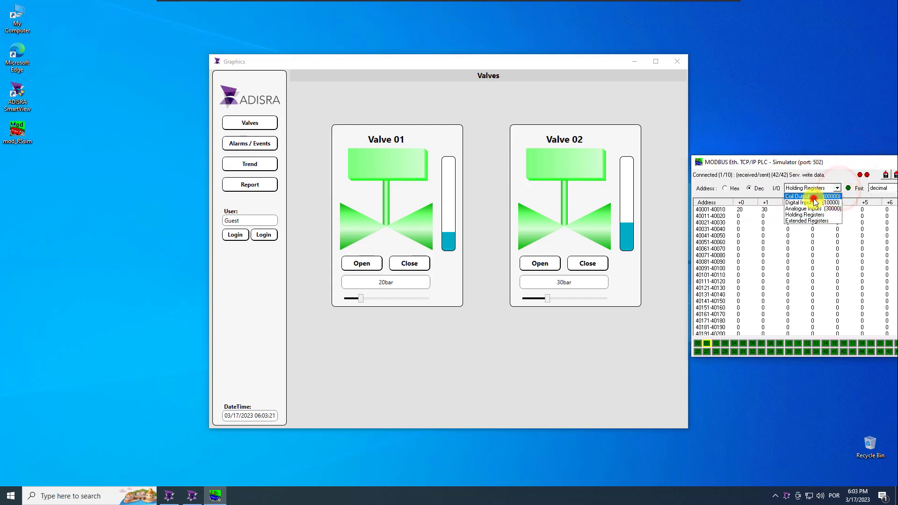
{"action": "left_click", "coordinate": [814, 197]}
{"action": "left_click", "coordinate": [365, 269]}
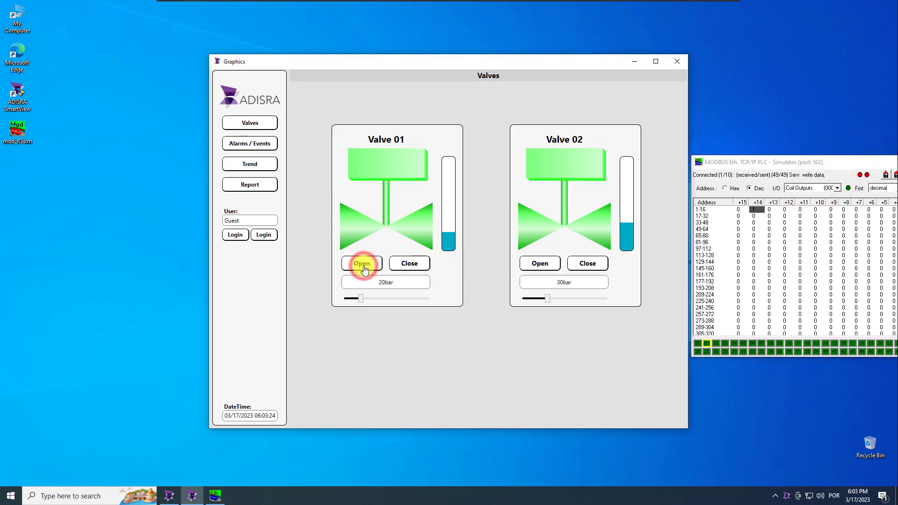
{"action": "left_click", "coordinate": [536, 263]}
{"action": "left_click", "coordinate": [405, 267]}
{"action": "left_click", "coordinate": [591, 265]}
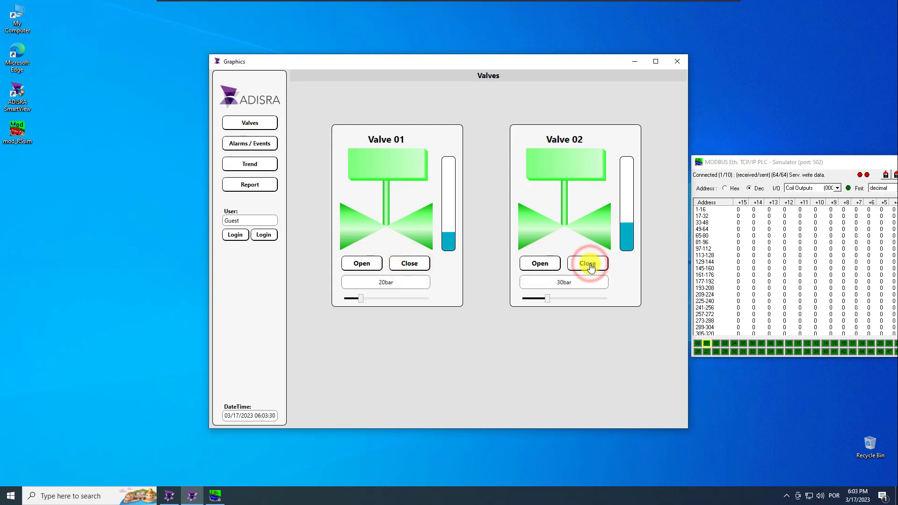
Toggle the Valve 01 and Valve 02 failure coils on and back off
{"action": "double_click", "coordinate": [772, 213]}
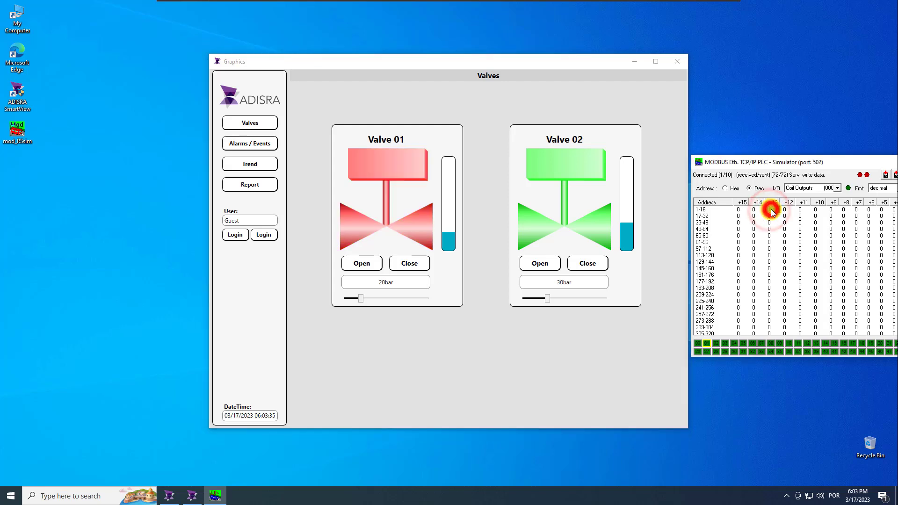
{"action": "double_click", "coordinate": [818, 213]}
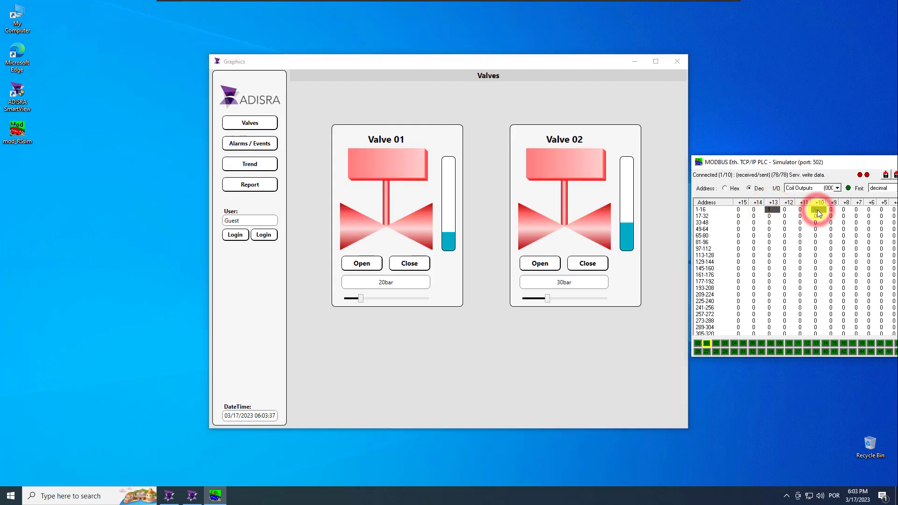
{"action": "double_click", "coordinate": [818, 213]}
{"action": "double_click", "coordinate": [771, 213]}
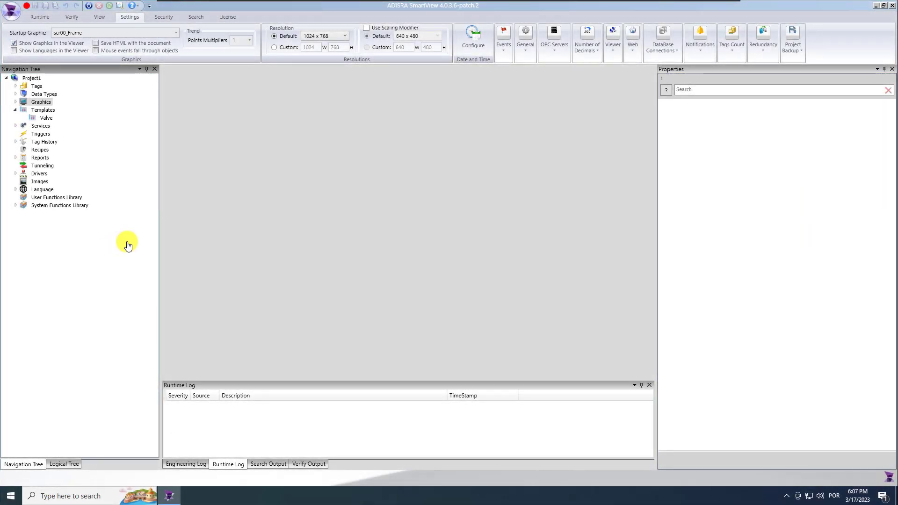
Open scr02_AlarmEvents and set its background colour to RGB 226, 226, 226
{"action": "left_click", "coordinate": [16, 110]}
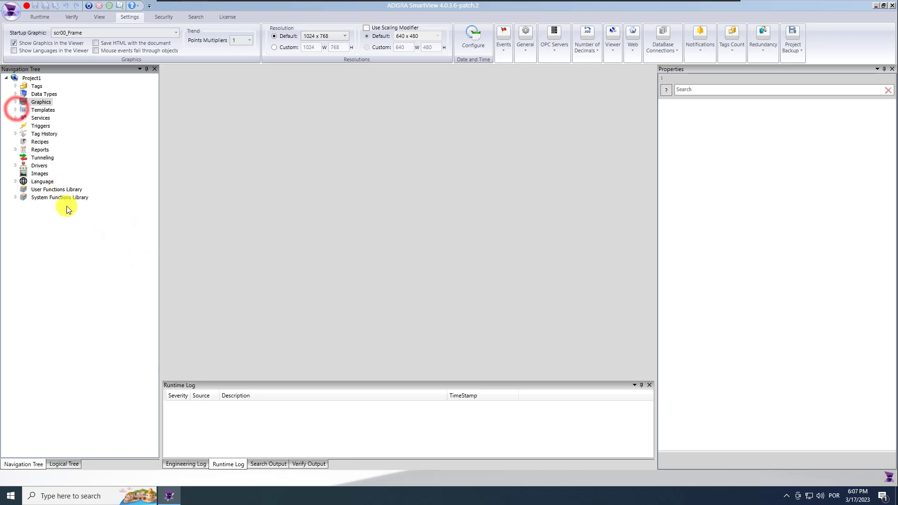
{"action": "left_click", "coordinate": [16, 102]}
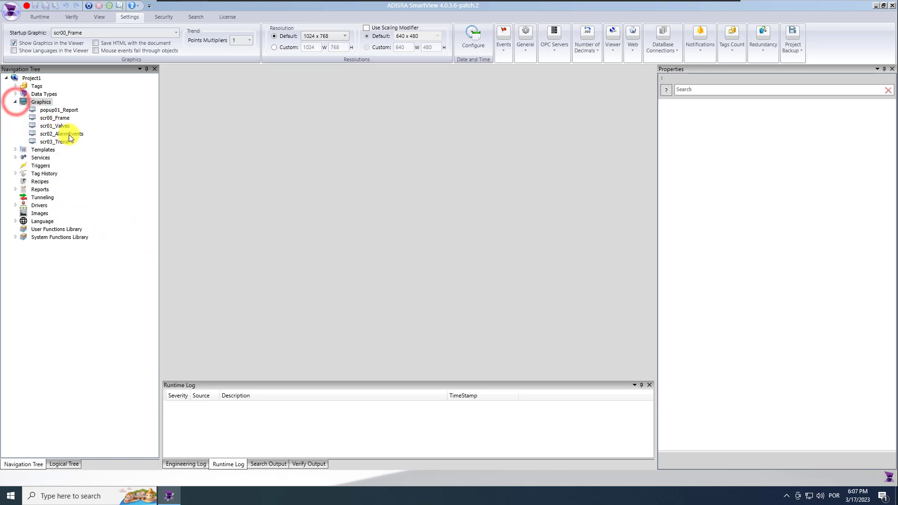
{"action": "double_click", "coordinate": [83, 134]}
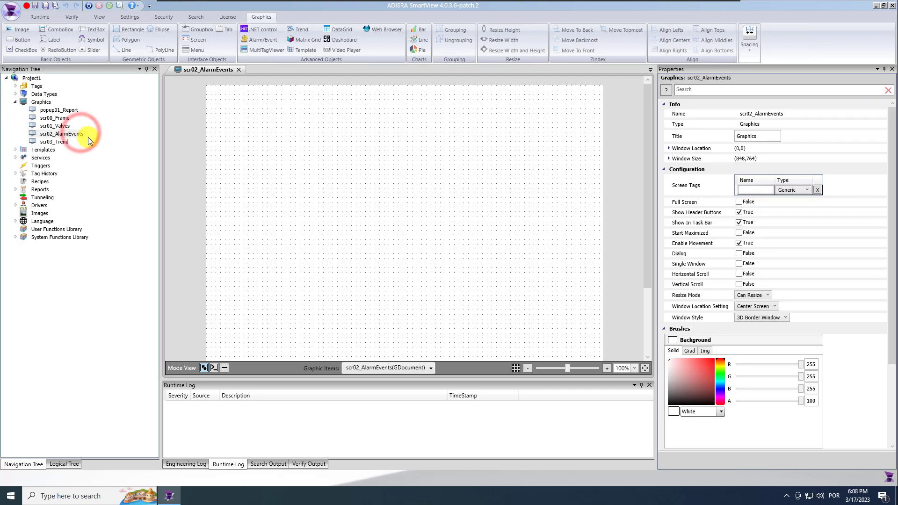
{"action": "left_click", "coordinate": [326, 214]}
{"action": "left_click", "coordinate": [807, 366]}
{"action": "type", "text": "226"}
{"action": "left_click_drag", "start_coordinate": [818, 377], "coordinate": [796, 389]}
{"action": "type", "text": "226226"}
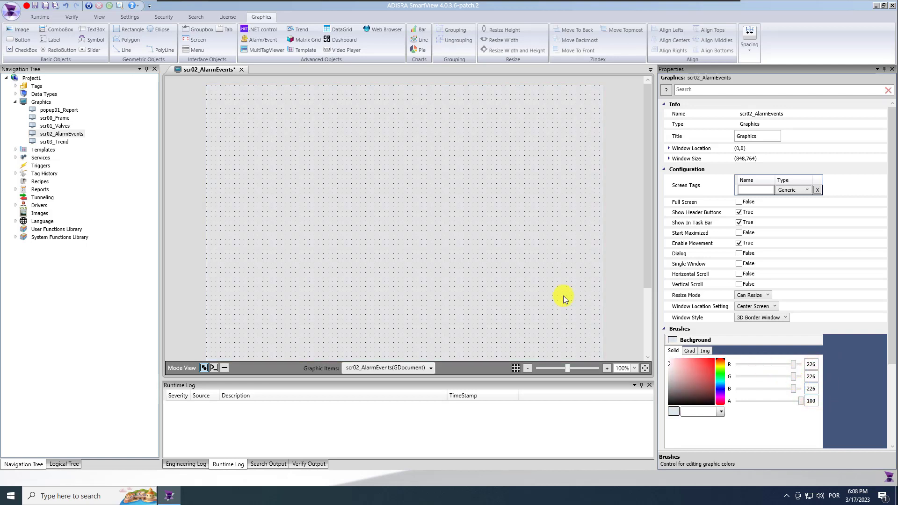
Copy the header bar and title label from scr01_Valves onto scr02_AlarmEvents
{"action": "double_click", "coordinate": [60, 126]}
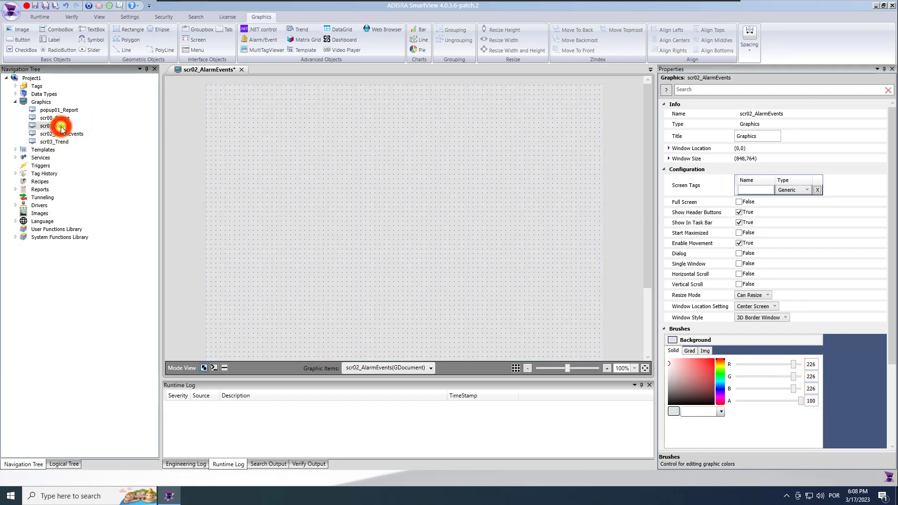
{"action": "left_click", "coordinate": [405, 91]}
{"action": "left_click", "coordinate": [347, 92], "text": "ctrl"}
{"action": "key", "text": "ctrl+c"}
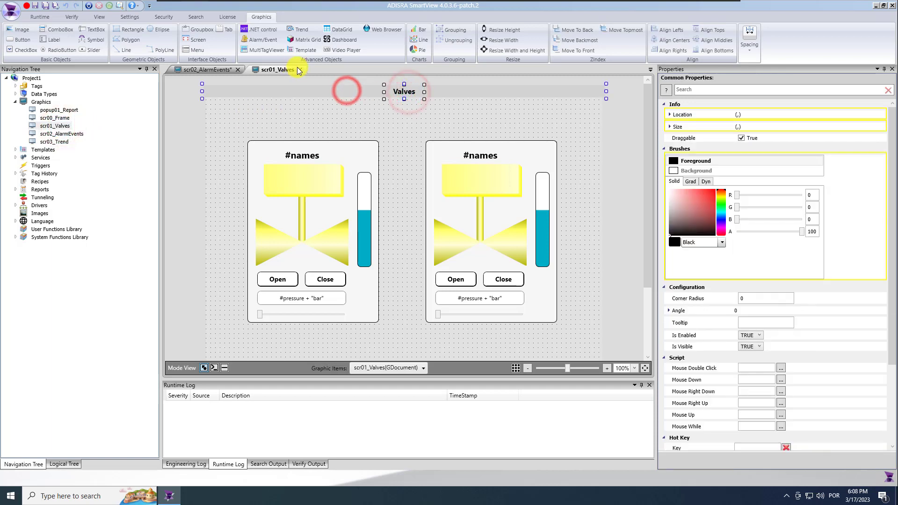
{"action": "left_click", "coordinate": [300, 70]}
{"action": "left_click", "coordinate": [375, 131]}
{"action": "key", "text": "ctrl+v"}
Retitle the label 'Alarms / Events', widen it, and centre it on the header bar
{"action": "left_click", "coordinate": [403, 119]}
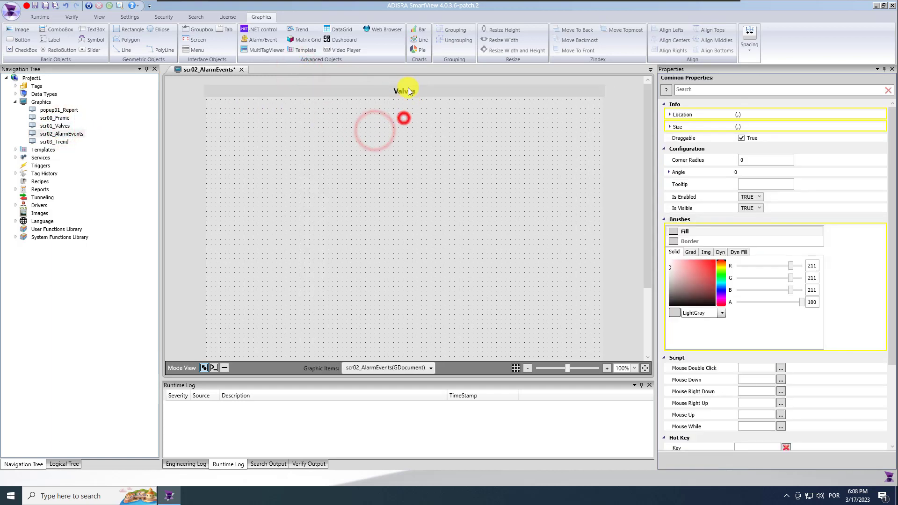
{"action": "left_click", "coordinate": [405, 91]}
{"action": "left_click", "coordinate": [768, 185]}
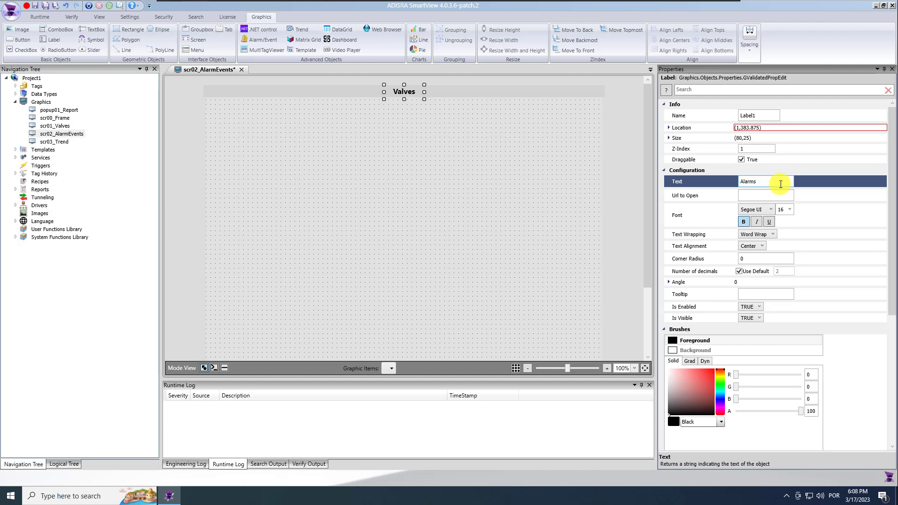
{"action": "key", "text": "Return"}
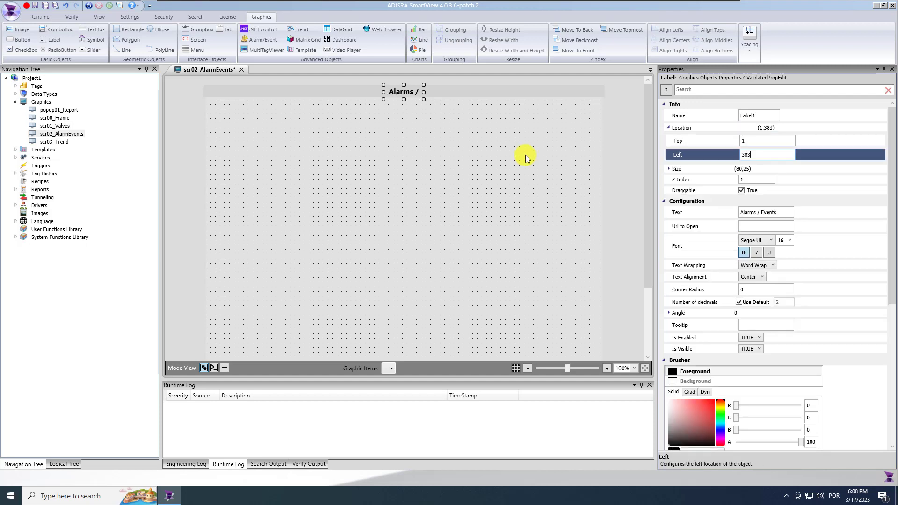
{"action": "left_click", "coordinate": [526, 157]}
{"action": "left_click", "coordinate": [423, 94]}
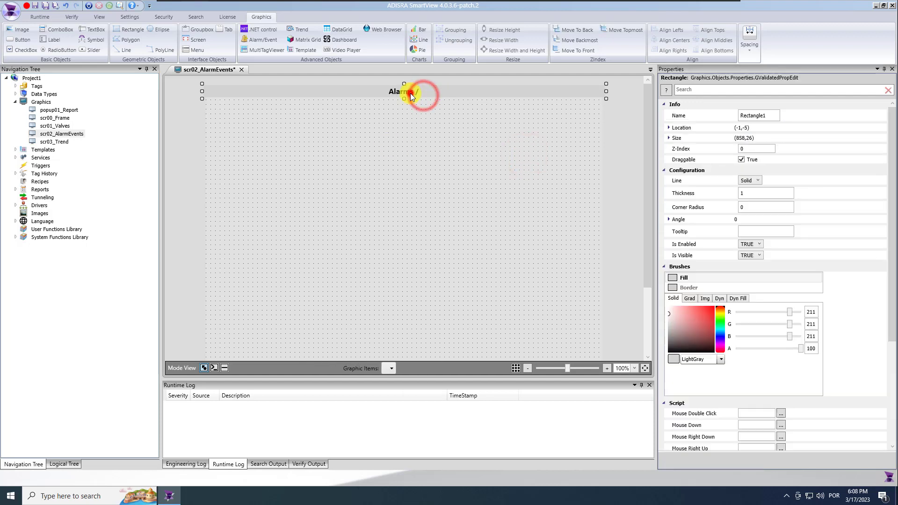
{"action": "left_click", "coordinate": [411, 93]}
{"action": "left_click_drag", "start_coordinate": [424, 93], "coordinate": [447, 93]}
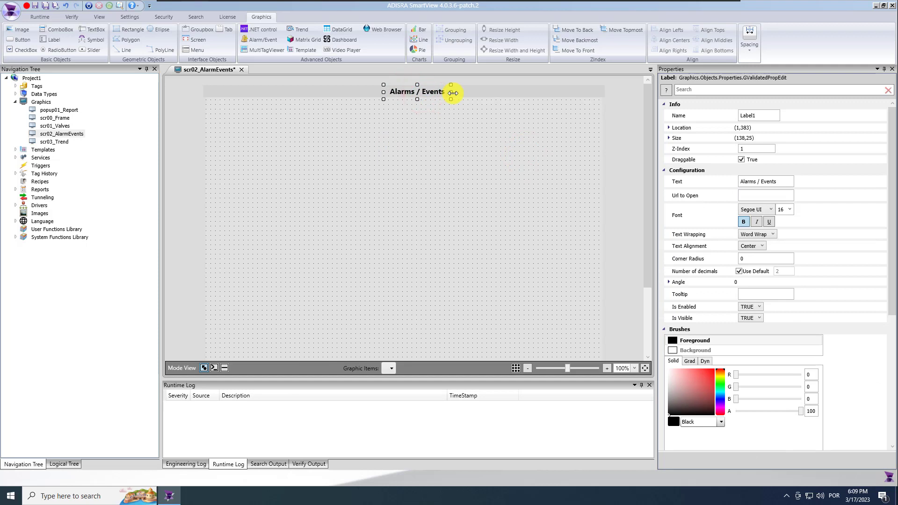
{"action": "left_click", "coordinate": [559, 89], "text": "ctrl"}
{"action": "left_click", "coordinate": [669, 39]}
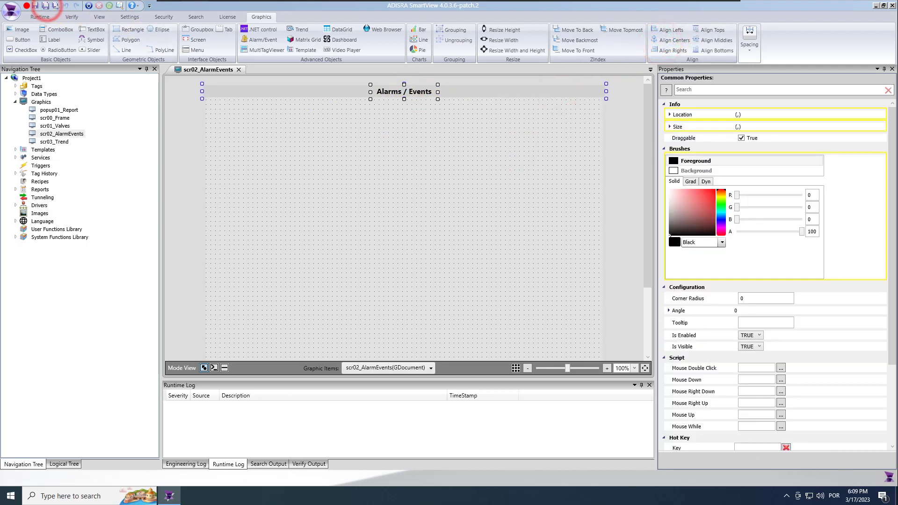
{"action": "left_click", "coordinate": [262, 171]}
Draw an alarm/event grid below the title bar and shorten it to about half height
{"action": "left_click", "coordinate": [259, 40]}
{"action": "left_click_drag", "start_coordinate": [212, 107], "coordinate": [599, 283]}
{"action": "mouse_move", "coordinate": [648, 262]}
{"action": "left_mouse_down"}
{"action": "mouse_move", "coordinate": [655, 330]}
{"action": "mouse_move", "coordinate": [653, 250]}
{"action": "left_mouse_up"}
{"action": "left_click_drag", "start_coordinate": [405, 283], "coordinate": [420, 191]}
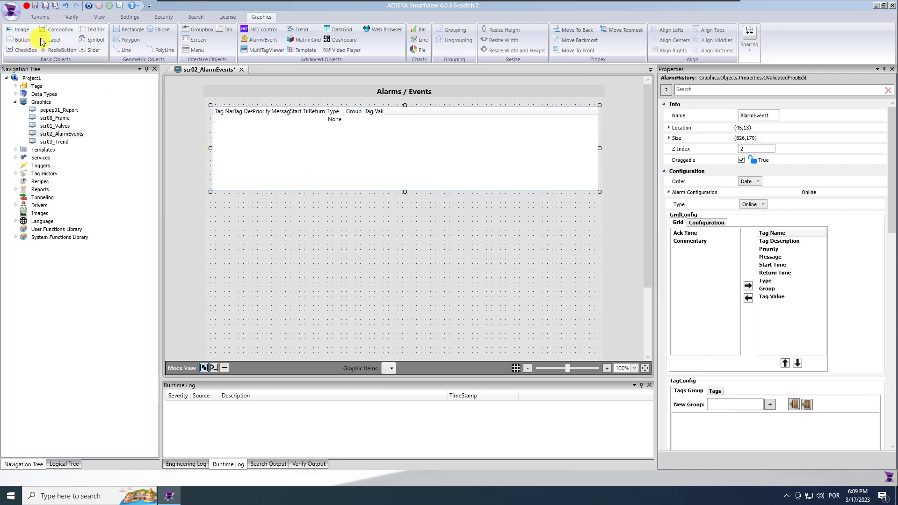
Add a bold, centre-aligned 'Current Alarms' label and place it just above the grid
{"action": "left_click", "coordinate": [240, 200]}
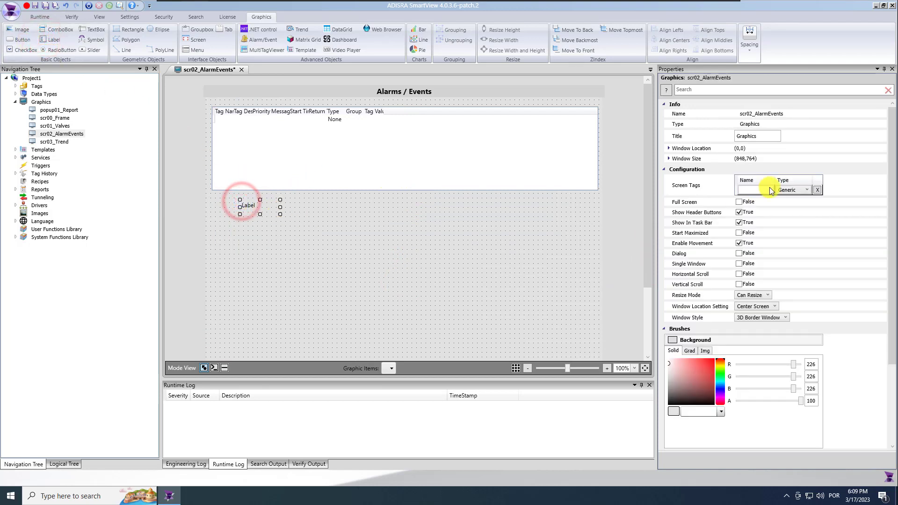
{"action": "left_click", "coordinate": [758, 190]}
{"action": "type", "text": "Corrent"}
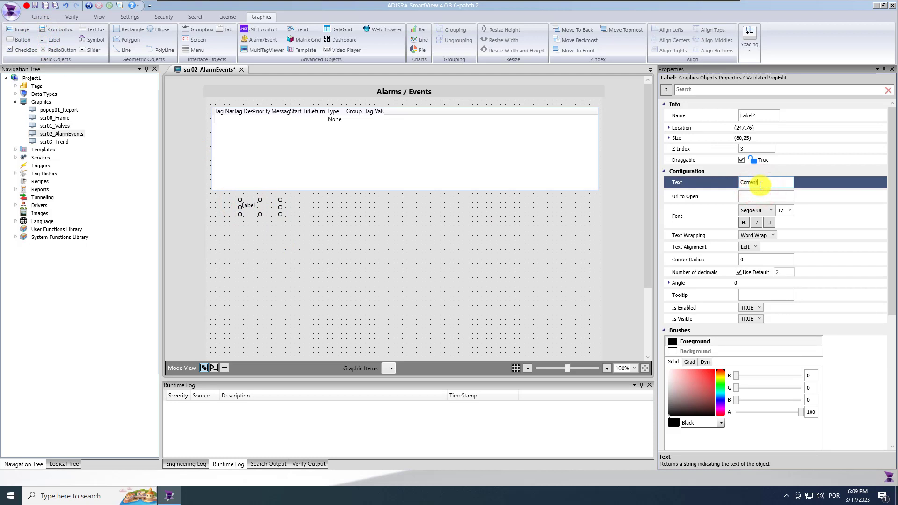
{"action": "type", "text": " Alarms"}
{"action": "left_click", "coordinate": [746, 182]}
{"action": "key", "text": "BackSpace"}
{"action": "type", "text": "u"}
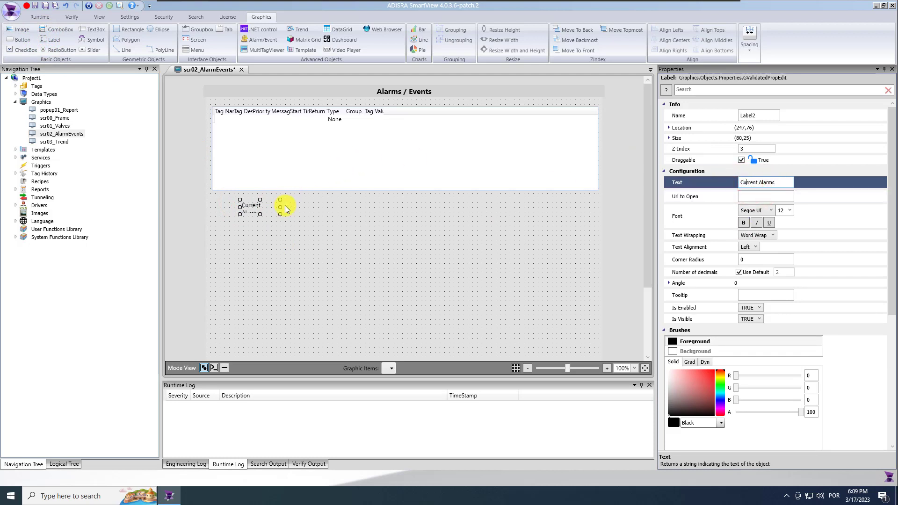
{"action": "left_click_drag", "start_coordinate": [294, 207], "coordinate": [405, 105]}
{"action": "left_click", "coordinate": [744, 222]}
{"action": "left_click", "coordinate": [751, 247]}
{"action": "left_click", "coordinate": [753, 262]}
{"action": "left_click_drag", "start_coordinate": [417, 107], "coordinate": [411, 104]}
{"action": "left_click", "coordinate": [394, 138]}
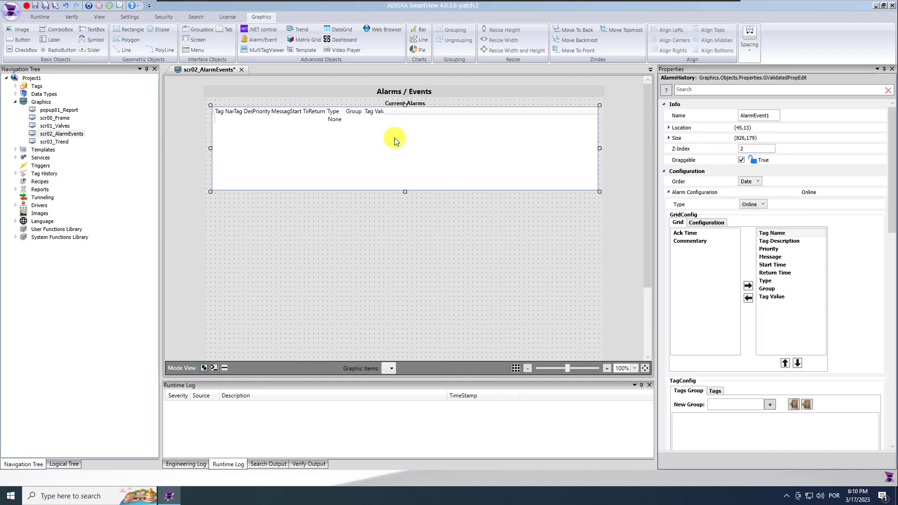
Keep the grid Type Online, put Tag Value and Ack Time first, and hide Priority, Group and Type
{"action": "left_click", "coordinate": [763, 204]}
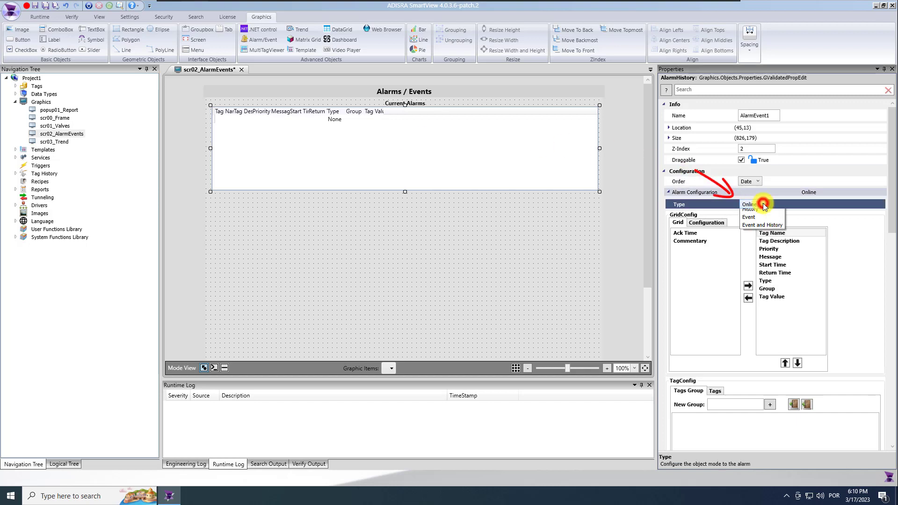
{"action": "left_click", "coordinate": [778, 215]}
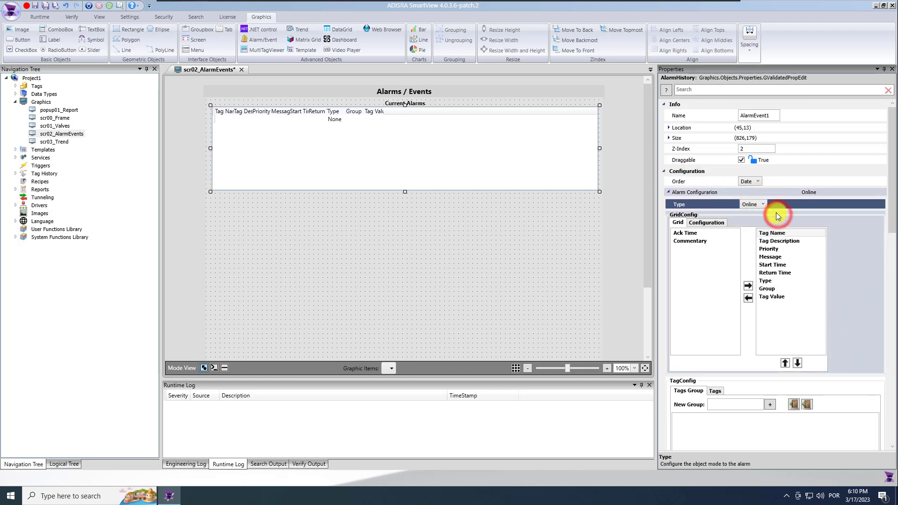
{"action": "left_click", "coordinate": [770, 250]}
{"action": "left_click", "coordinate": [749, 299]}
{"action": "left_click", "coordinate": [749, 285]}
{"action": "left_click", "coordinate": [706, 233]}
{"action": "left_click", "coordinate": [749, 285]}
{"action": "left_click", "coordinate": [769, 265]}
{"action": "left_click", "coordinate": [748, 299]}
{"action": "left_click", "coordinate": [768, 297]}
{"action": "left_click", "coordinate": [748, 298]}
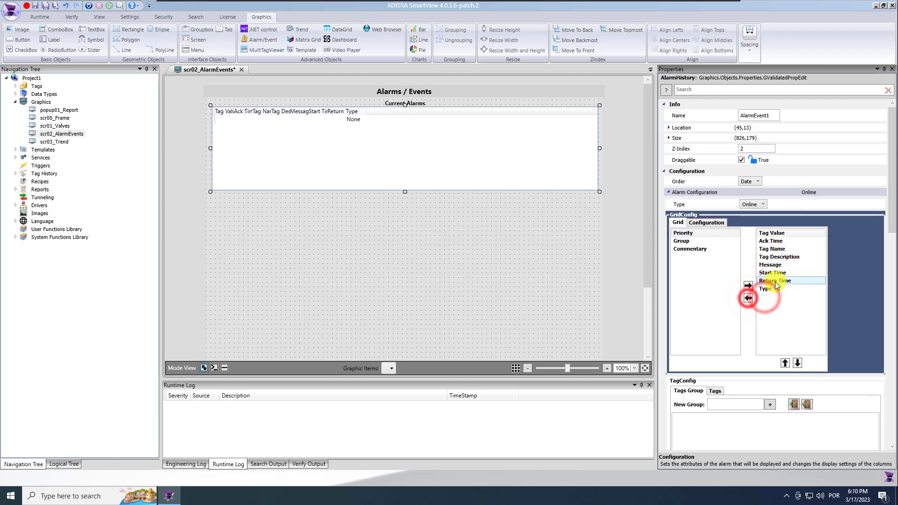
{"action": "left_click", "coordinate": [770, 288]}
{"action": "left_click", "coordinate": [749, 298]}
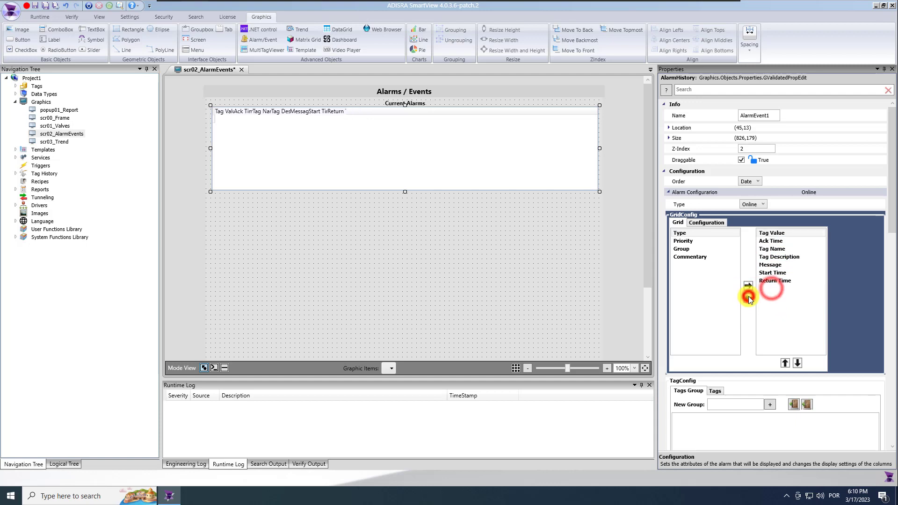
In the Configuration tab, set the Tag Value column width to 100 and Ack Time to 180
{"action": "left_click", "coordinate": [711, 223]}
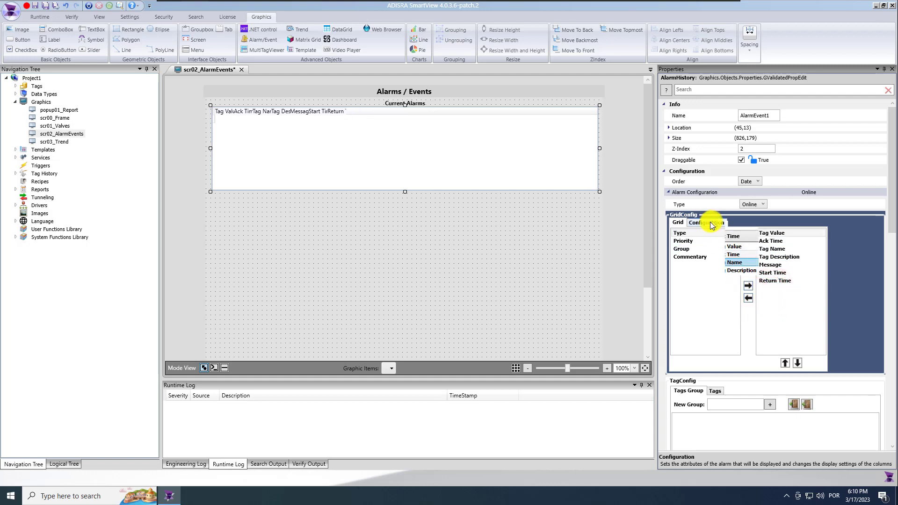
{"action": "left_click", "coordinate": [724, 268]}
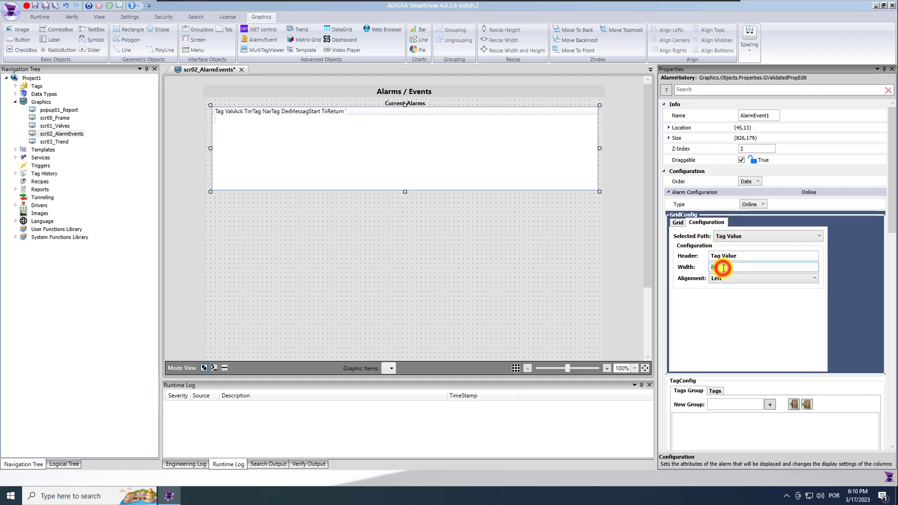
{"action": "type", "text": "100"}
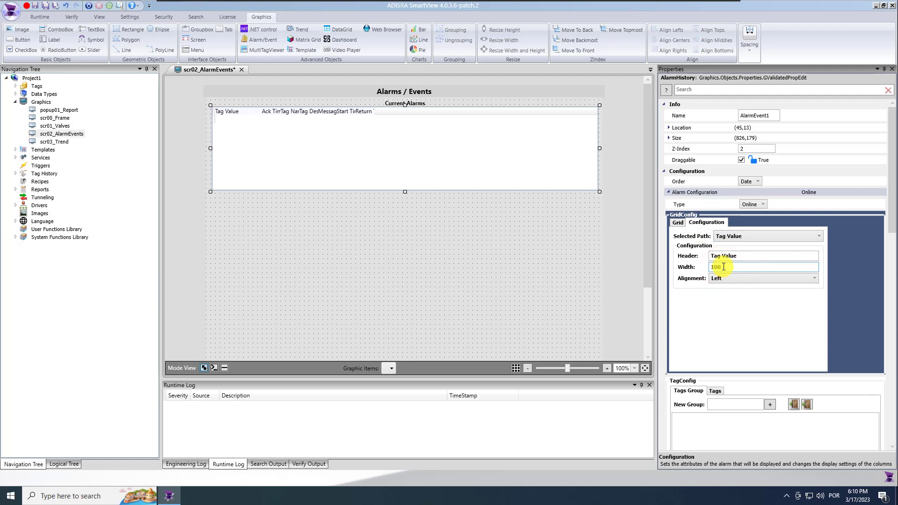
{"action": "left_click", "coordinate": [742, 237]}
{"action": "left_click", "coordinate": [740, 253]}
{"action": "left_click", "coordinate": [732, 267]}
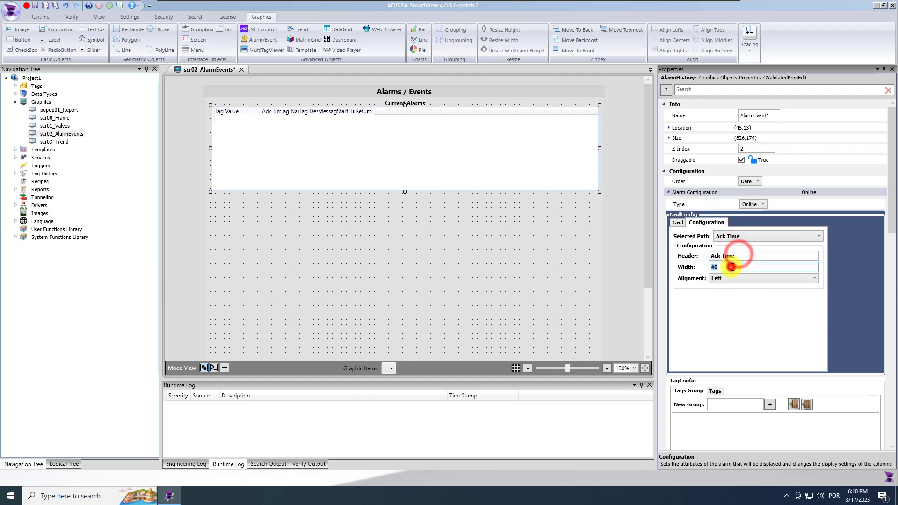
{"action": "type", "text": "180"}
{"action": "left_click", "coordinate": [743, 236]}
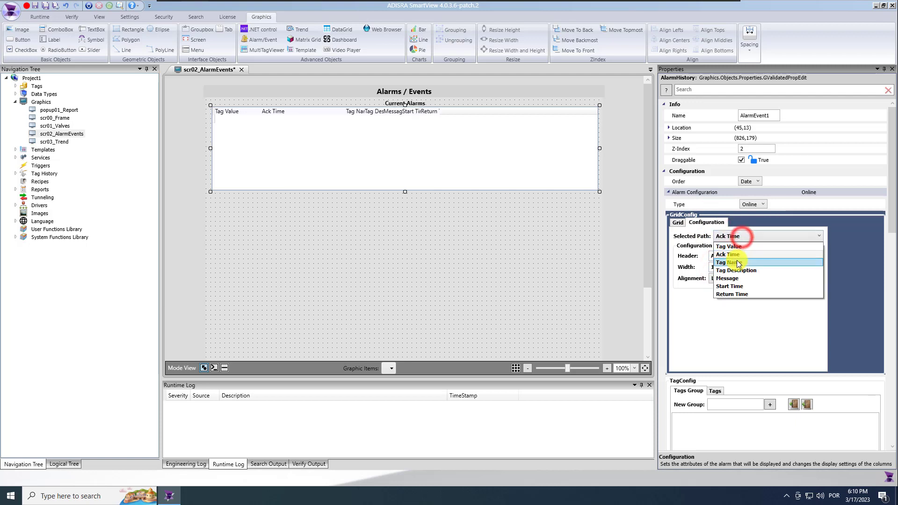
{"action": "left_click", "coordinate": [738, 271]}
{"action": "left_click_drag", "start_coordinate": [893, 193], "coordinate": [894, 269]}
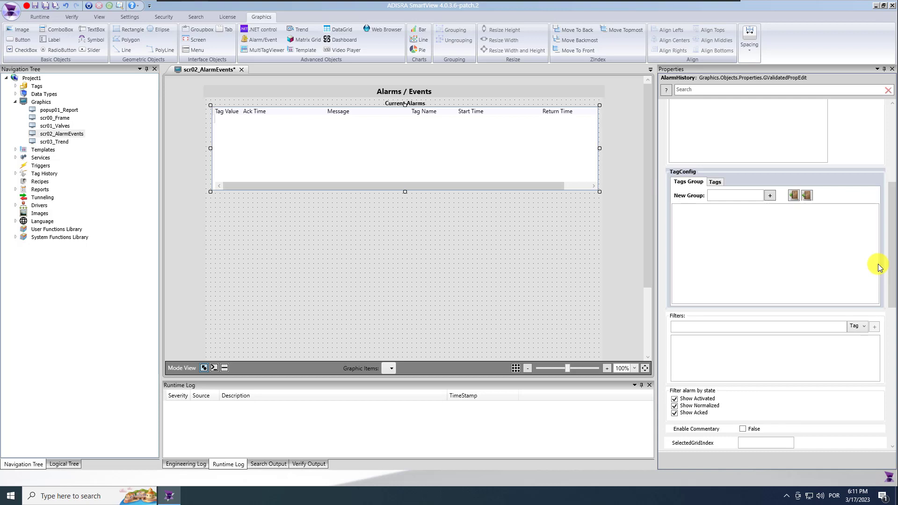
Set the grid to use tag groups and look up Valve01_TagsGroup in the project's tags
{"action": "left_click", "coordinate": [714, 183]}
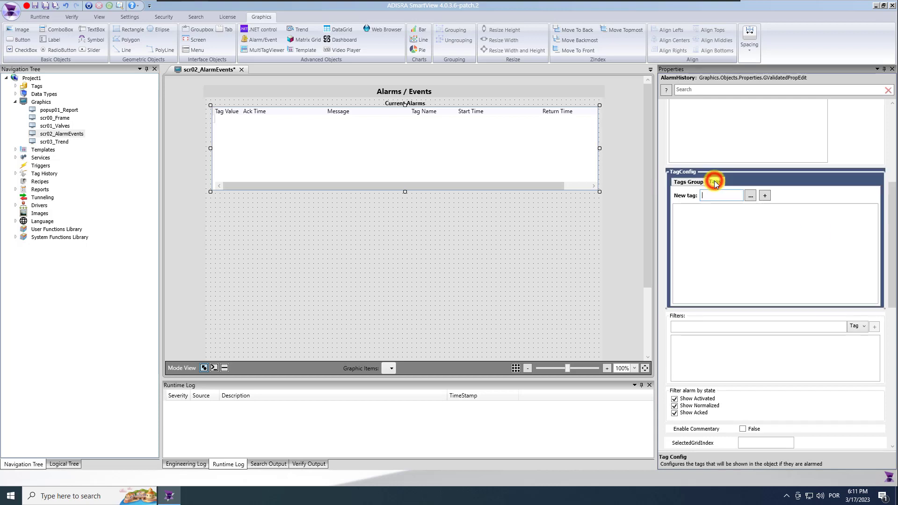
{"action": "left_click", "coordinate": [689, 181]}
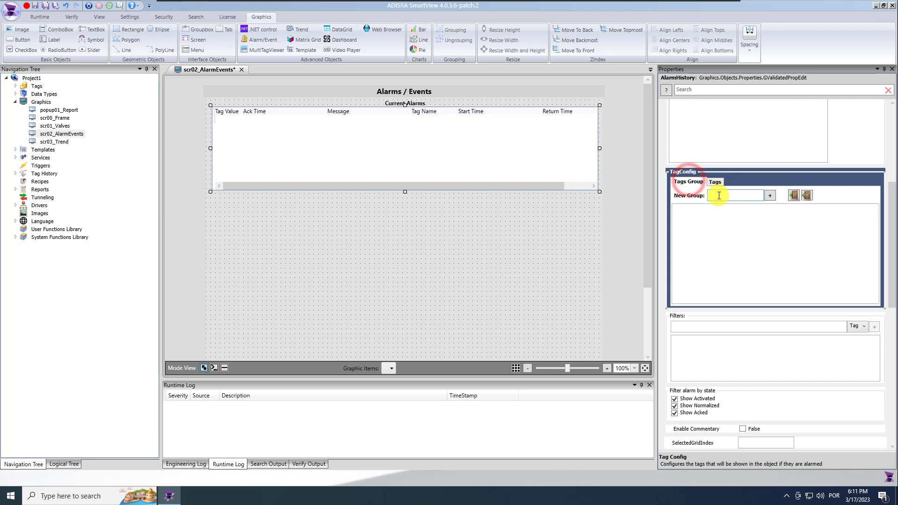
{"action": "left_click", "coordinate": [746, 195]}
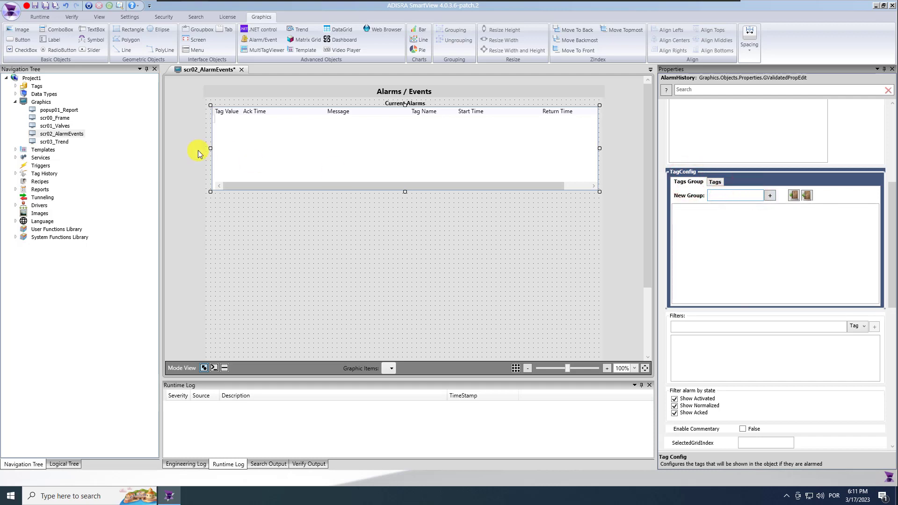
{"action": "left_click", "coordinate": [16, 87]}
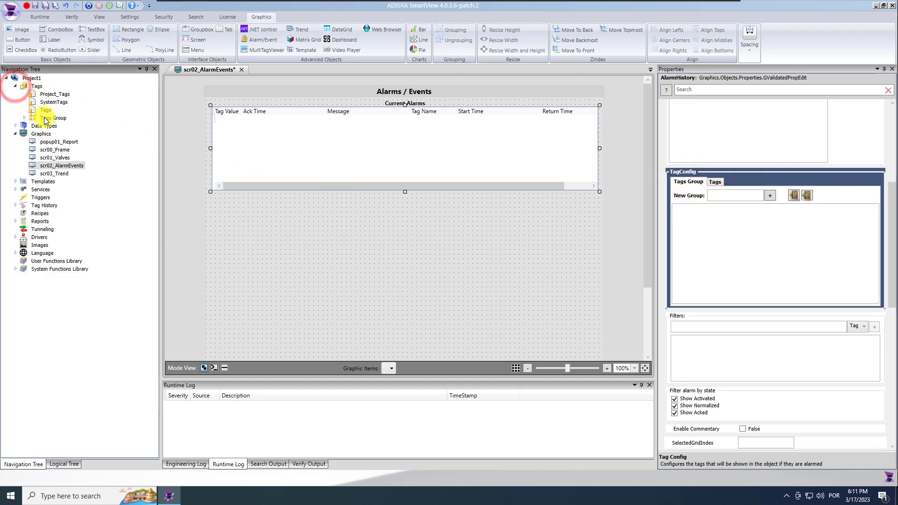
{"action": "left_click", "coordinate": [24, 118]}
{"action": "left_click", "coordinate": [74, 126]}
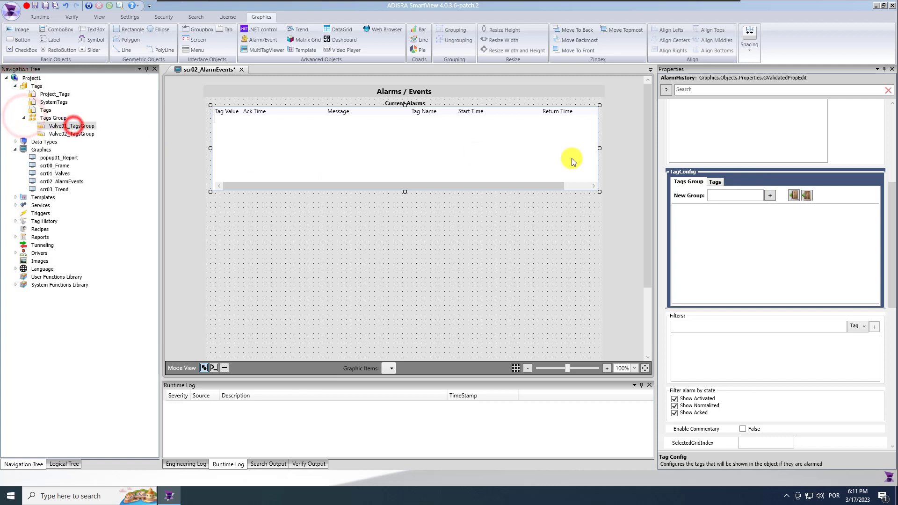
Add Valve01_TagsGroup and Valve02_TagsGroup to the Current Alarms grid's tag groups
{"action": "left_click", "coordinate": [734, 195]}
{"action": "type", "text": "@Valve01"}
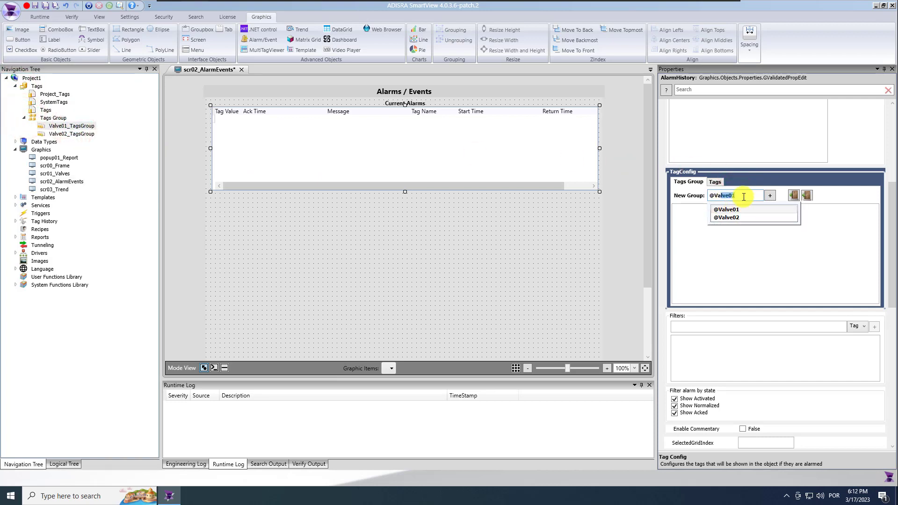
{"action": "left_click_drag", "start_coordinate": [744, 197], "coordinate": [692, 198]}
{"action": "key", "text": "BackSpace"}
{"action": "type", "text": "Va"}
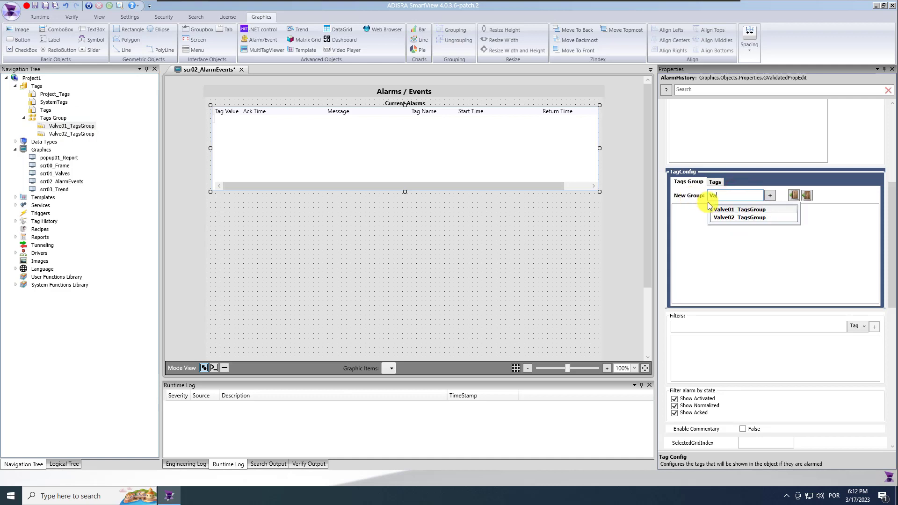
{"action": "left_click", "coordinate": [733, 211]}
{"action": "left_click", "coordinate": [769, 196]}
{"action": "type", "text": "Va"}
{"action": "left_click", "coordinate": [750, 218]}
{"action": "left_click", "coordinate": [770, 196]}
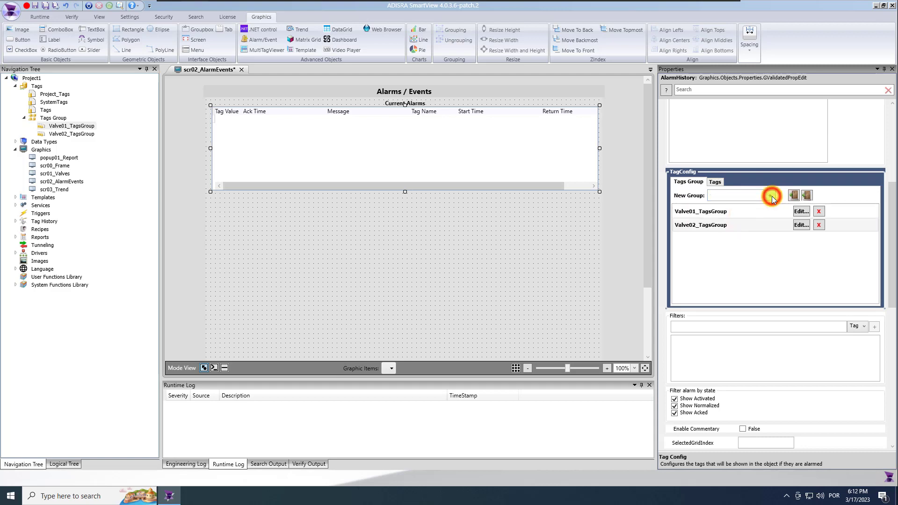
Duplicate the Current Alarms title and grid, center the copy below, and stretch the grid taller
{"action": "left_click", "coordinate": [418, 103]}
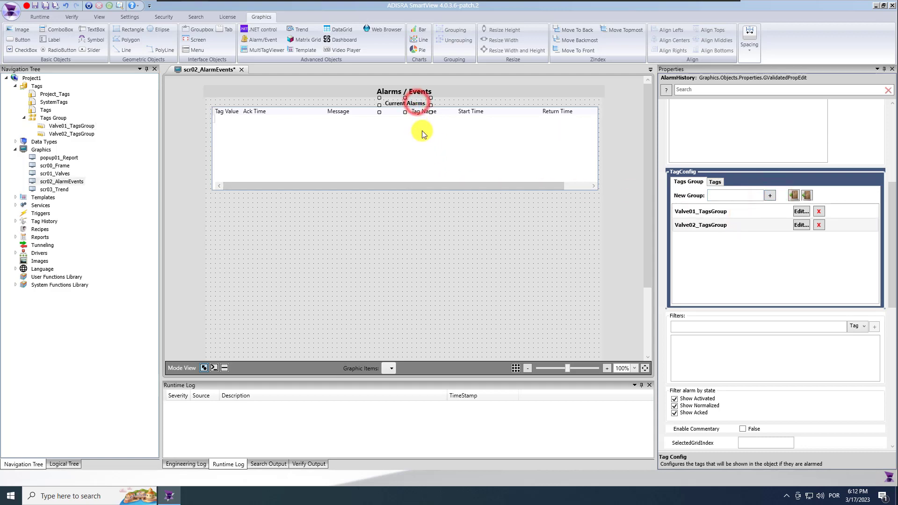
{"action": "left_click", "coordinate": [421, 132], "text": "ctrl"}
{"action": "key", "text": "ctrl+c"}
{"action": "key", "text": "ctrl+v"}
{"action": "left_click_drag", "start_coordinate": [410, 145], "coordinate": [403, 226]}
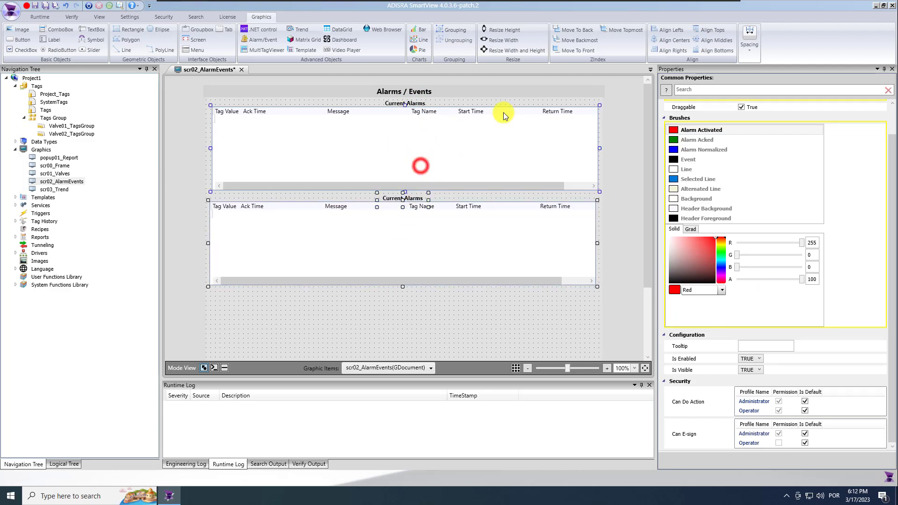
{"action": "left_click", "coordinate": [676, 38]}
{"action": "left_click", "coordinate": [460, 308]}
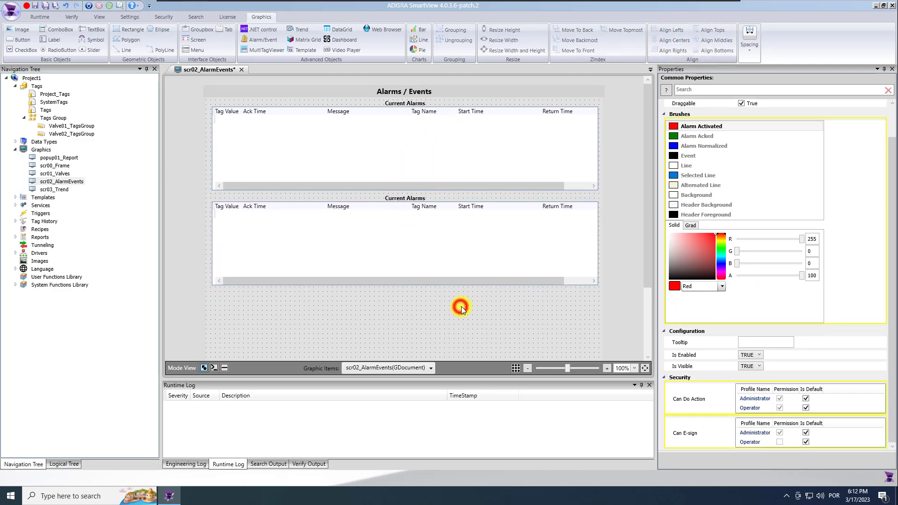
{"action": "scroll", "coordinate": [521, 260], "scroll_direction": "down", "scroll_amount": 3}
{"action": "left_click", "coordinate": [484, 177]}
{"action": "left_click_drag", "start_coordinate": [405, 195], "coordinate": [430, 351]}
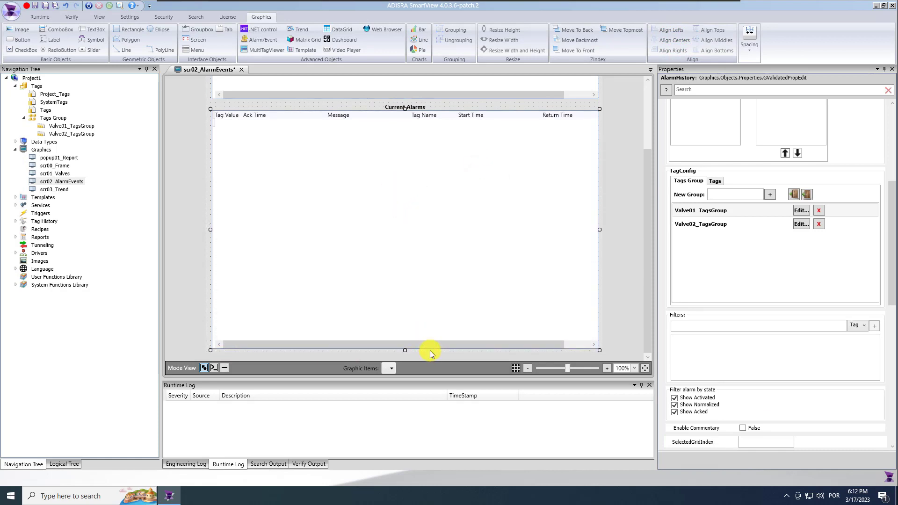
{"action": "left_click", "coordinate": [401, 107]}
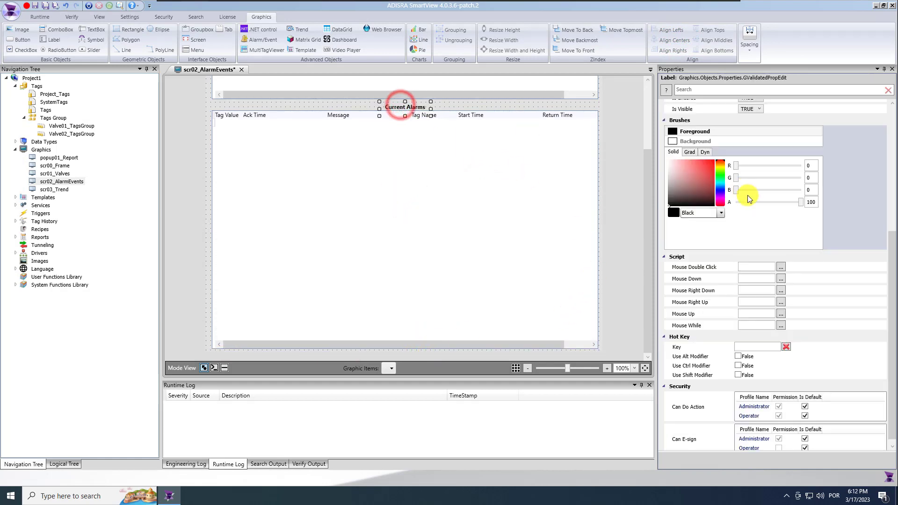
Retitle the lower label 'Alarm and Event History' and widen it to fit
{"action": "left_click_drag", "start_coordinate": [892, 267], "coordinate": [892, 134]}
{"action": "left_click", "coordinate": [764, 181]}
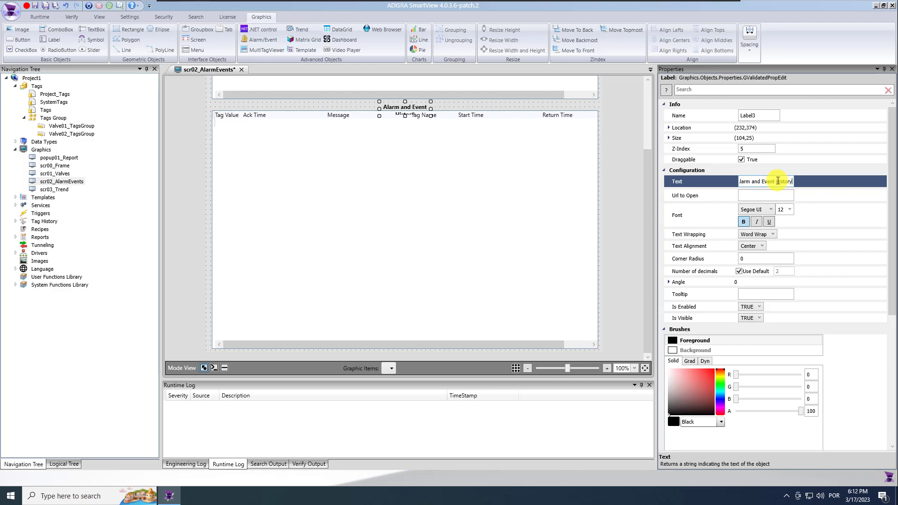
{"action": "left_click", "coordinate": [428, 107]}
{"action": "left_click_drag", "start_coordinate": [432, 114], "coordinate": [456, 108]}
Set the lower grid's Type to Event and History
{"action": "left_click", "coordinate": [409, 137]}
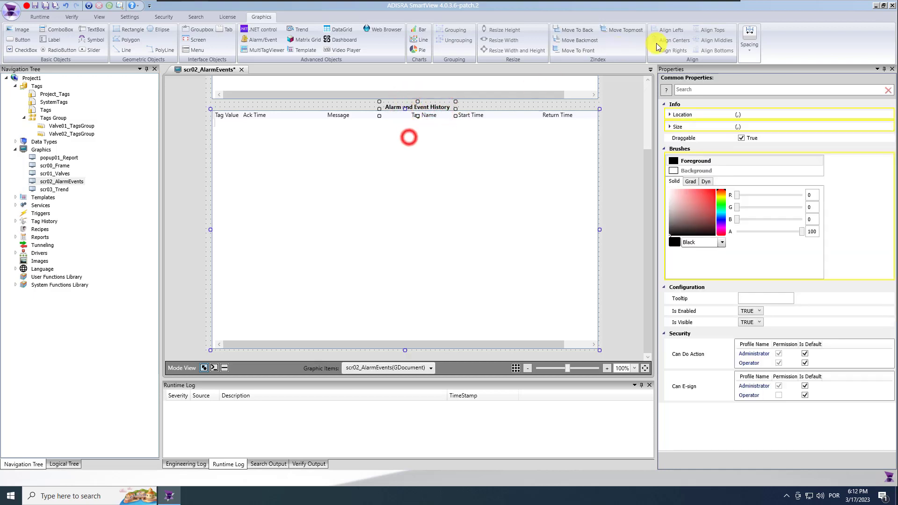
{"action": "left_click", "coordinate": [610, 114]}
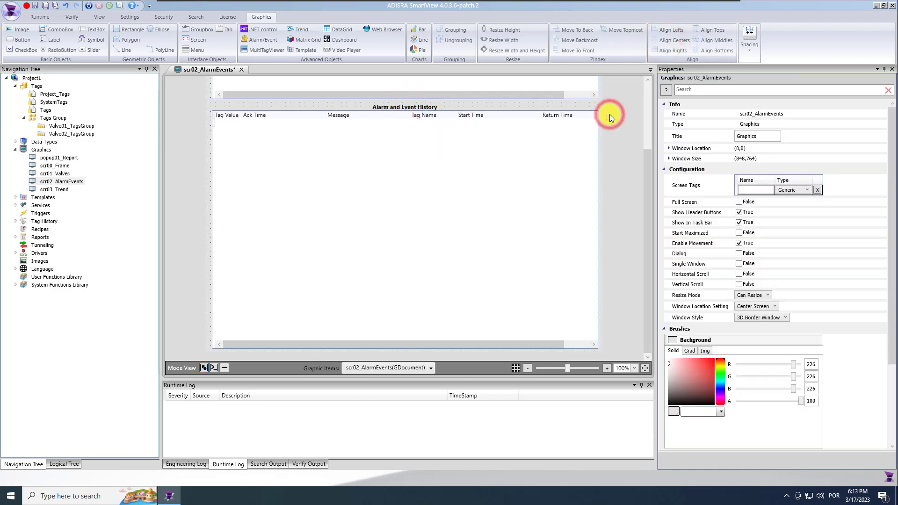
{"action": "left_click", "coordinate": [507, 255]}
{"action": "left_click", "coordinate": [749, 206]}
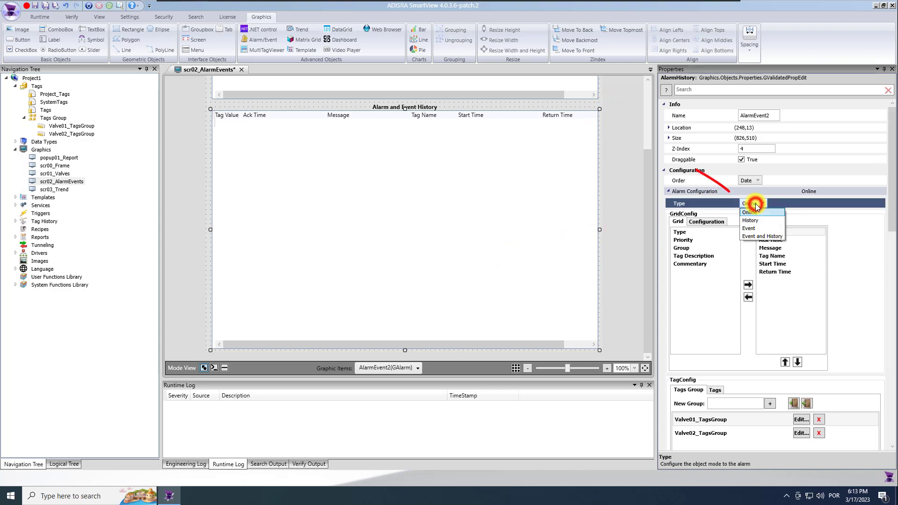
{"action": "left_click", "coordinate": [771, 234]}
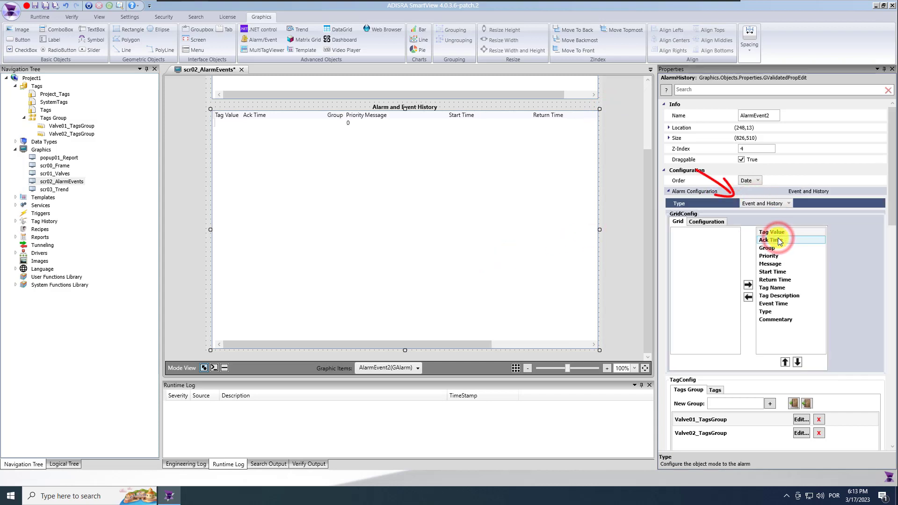
Hide the Group, Priority, Tag Description, Type and Commentary columns from the lower grid
{"action": "left_click", "coordinate": [773, 248]}
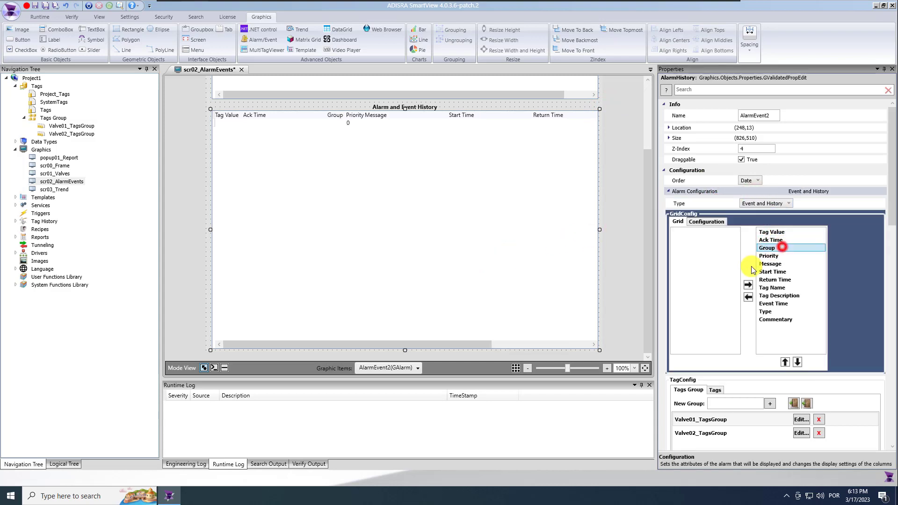
{"action": "left_click", "coordinate": [749, 297]}
{"action": "left_click", "coordinate": [748, 297]}
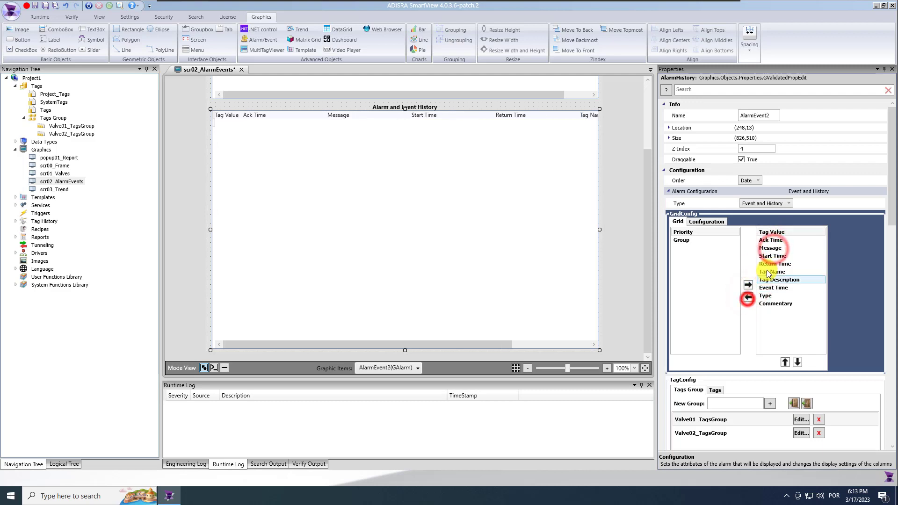
{"action": "left_click", "coordinate": [779, 279]}
{"action": "left_click", "coordinate": [748, 298]}
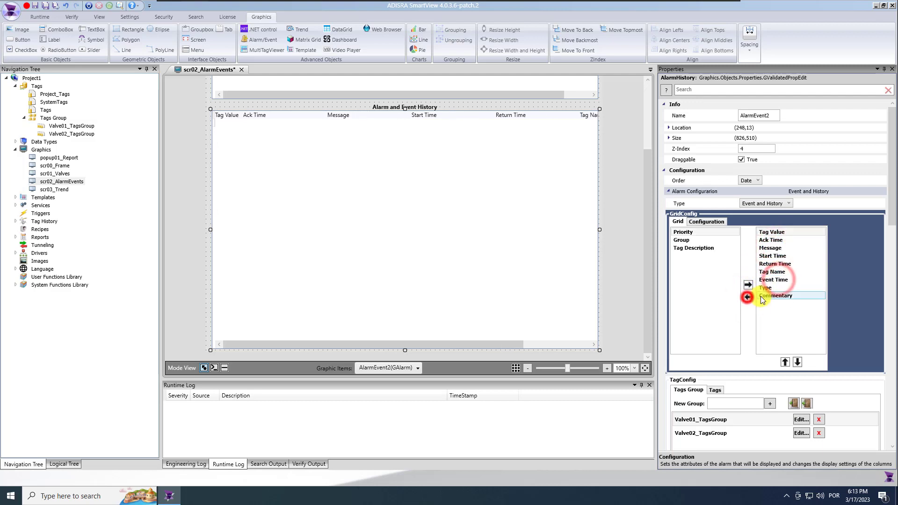
{"action": "left_click", "coordinate": [748, 298]}
{"action": "left_click", "coordinate": [749, 298]}
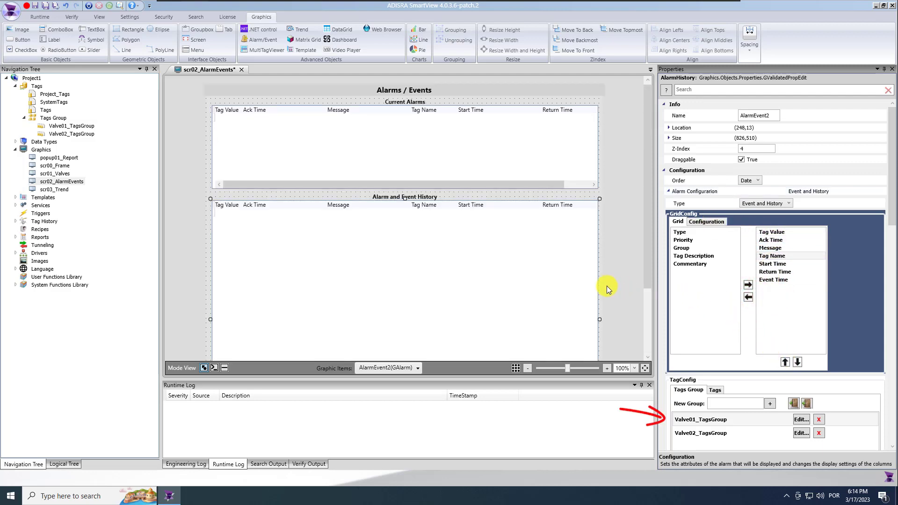
Save all, then enable Save Events To Disk and Never Delete History with Proprietary save type
{"action": "left_click", "coordinate": [45, 7]}
{"action": "left_click", "coordinate": [615, 251]}
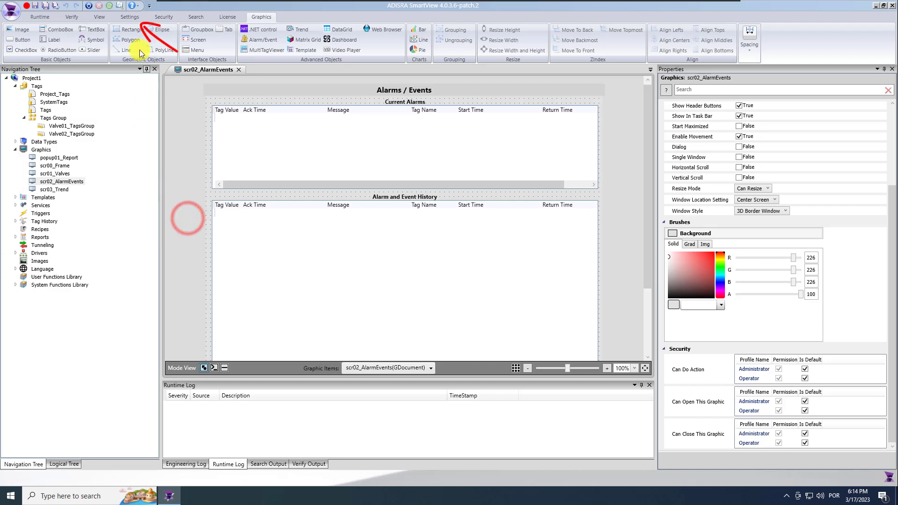
{"action": "left_click", "coordinate": [129, 17]}
{"action": "left_click", "coordinate": [511, 43]}
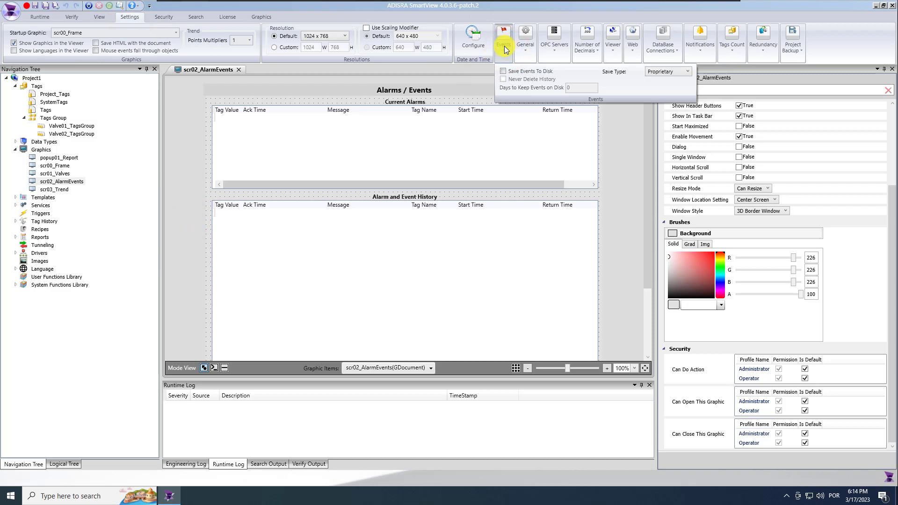
{"action": "left_click", "coordinate": [503, 71]}
{"action": "left_click", "coordinate": [503, 79]}
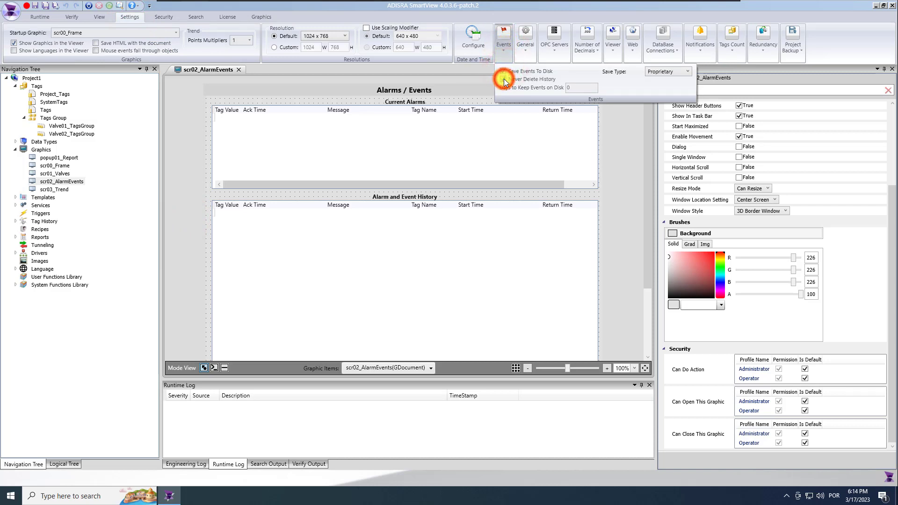
{"action": "left_click", "coordinate": [670, 71]}
{"action": "left_click", "coordinate": [674, 80]}
{"action": "left_click", "coordinate": [629, 125]}
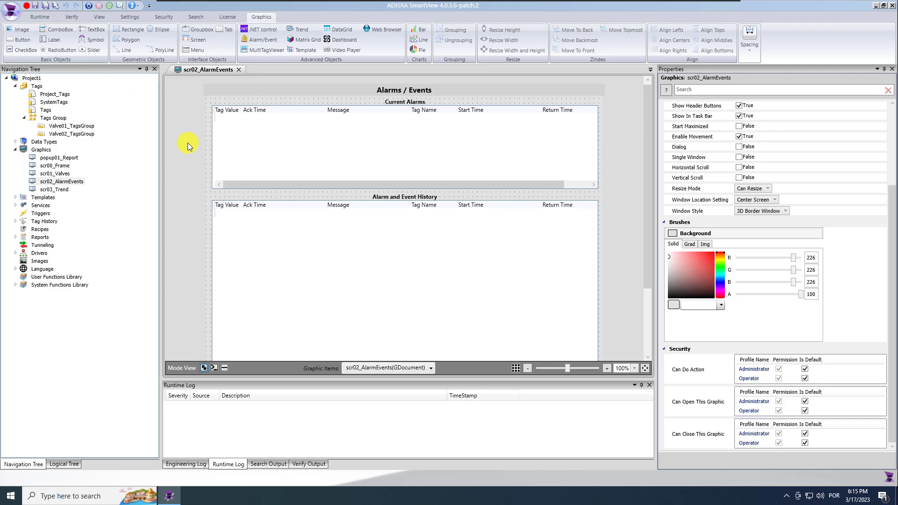
{"action": "left_click", "coordinate": [15, 285]}
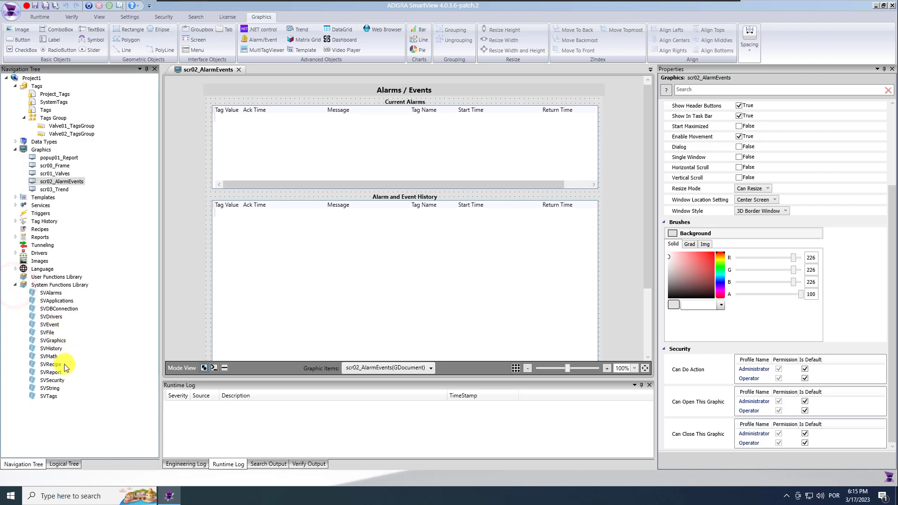
{"action": "double_click", "coordinate": [50, 324]}
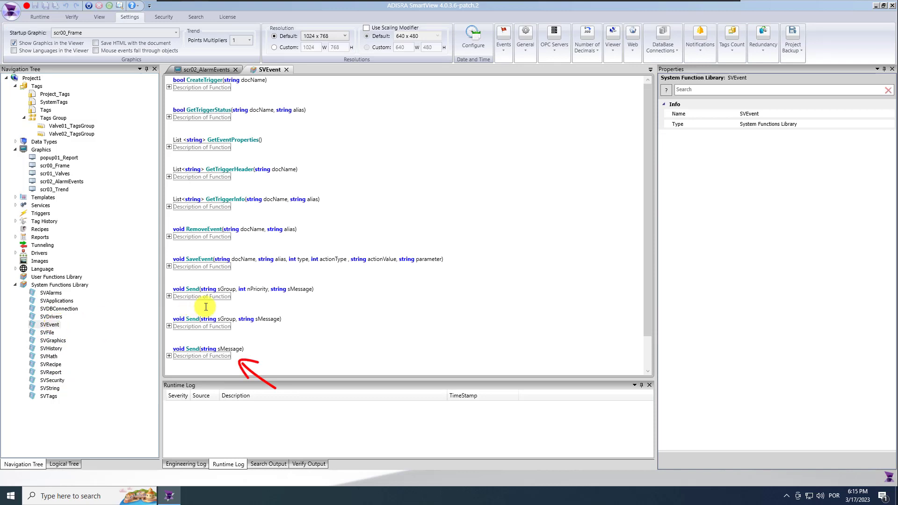
{"action": "scroll", "coordinate": [168, 248], "scroll_direction": "down", "scroll_amount": 2}
{"action": "left_click", "coordinate": [287, 69]}
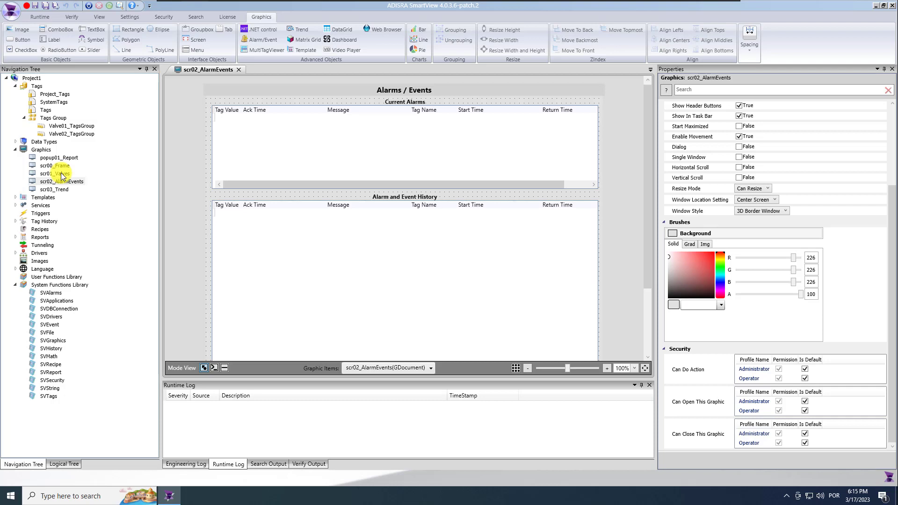
{"action": "left_click", "coordinate": [15, 197]}
{"action": "double_click", "coordinate": [35, 206]}
{"action": "left_click", "coordinate": [365, 264]}
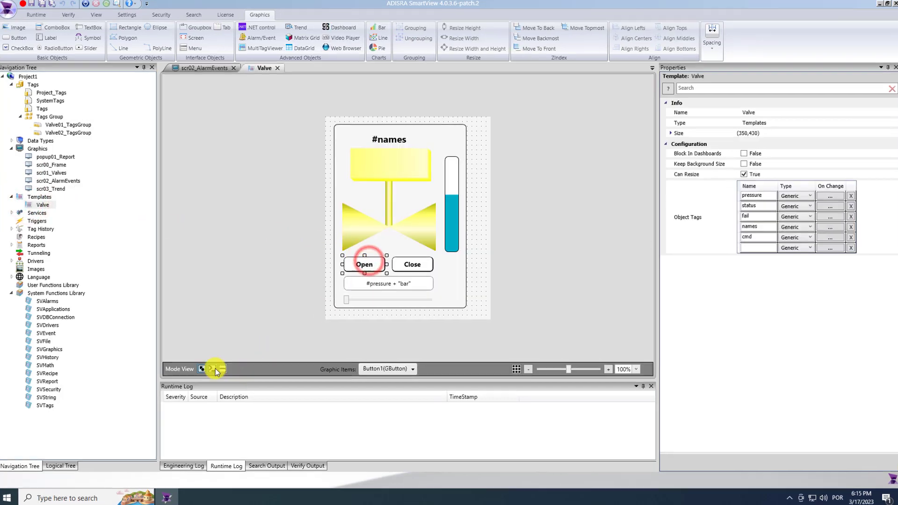
{"action": "left_click", "coordinate": [221, 369]}
{"action": "left_click", "coordinate": [216, 232]}
{"action": "key", "text": "Return"}
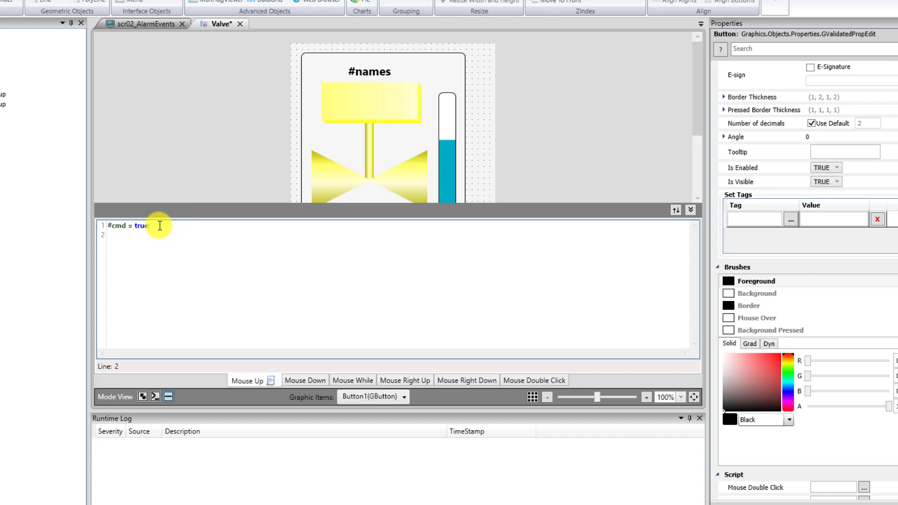
{"action": "type", "text": "SVE"}
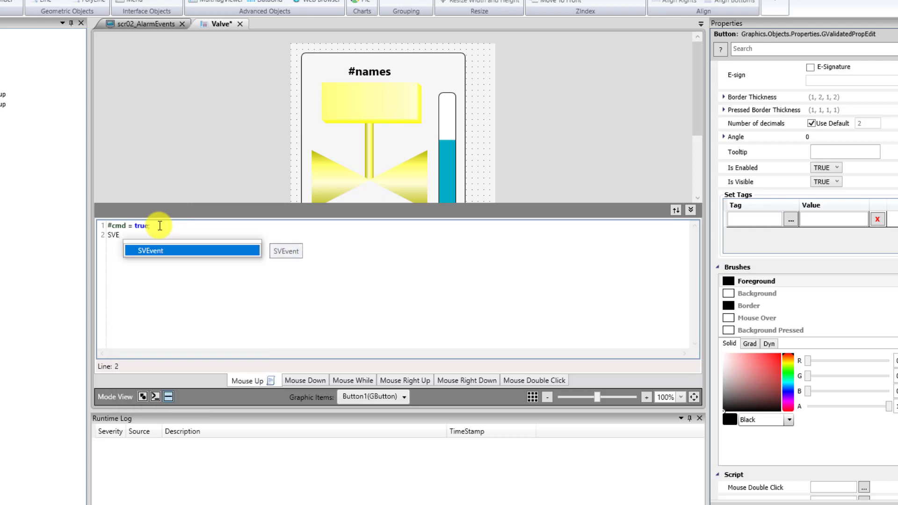
{"action": "double_click", "coordinate": [195, 252]}
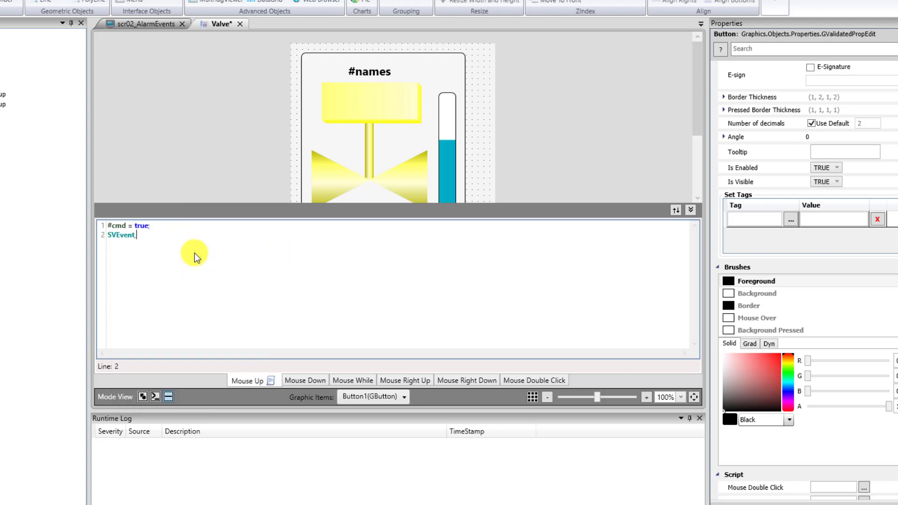
{"action": "type", "text": ".Send(\"\" +"}
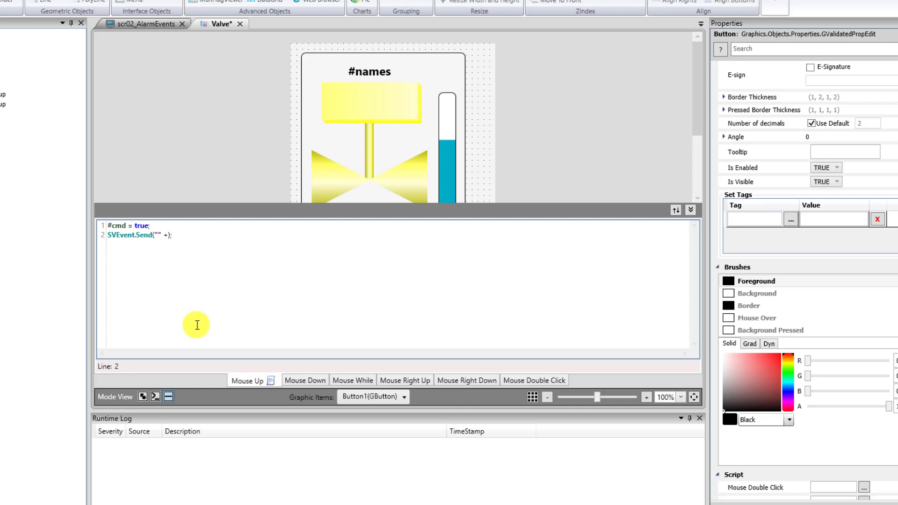
{"action": "type", "text": "#names"}
{"action": "type", "text": "+ \" Close"}
{"action": "key", "text": "BackSpace"}
{"action": "type", "text": "Open Command Sent by \" + "}
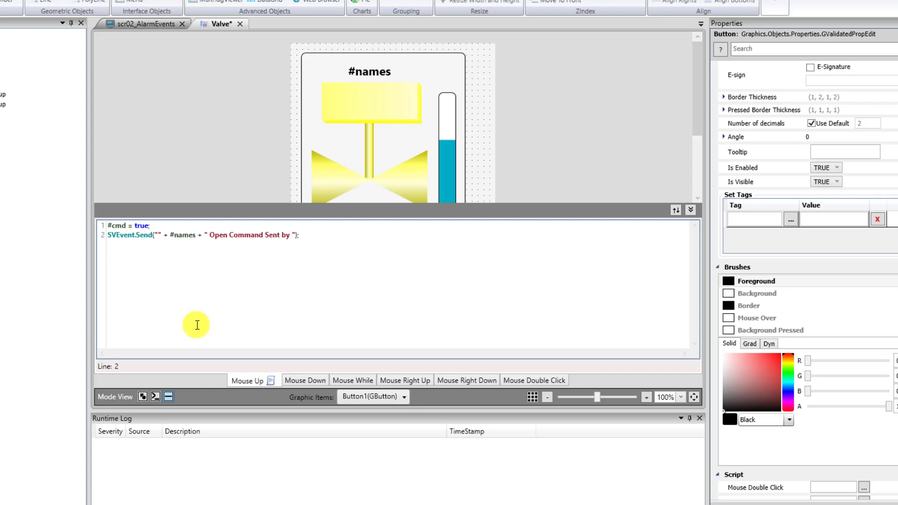
{"action": "type", "text": "@CurrentUser\".\""}
{"action": "key", "text": "ctrl+s"}
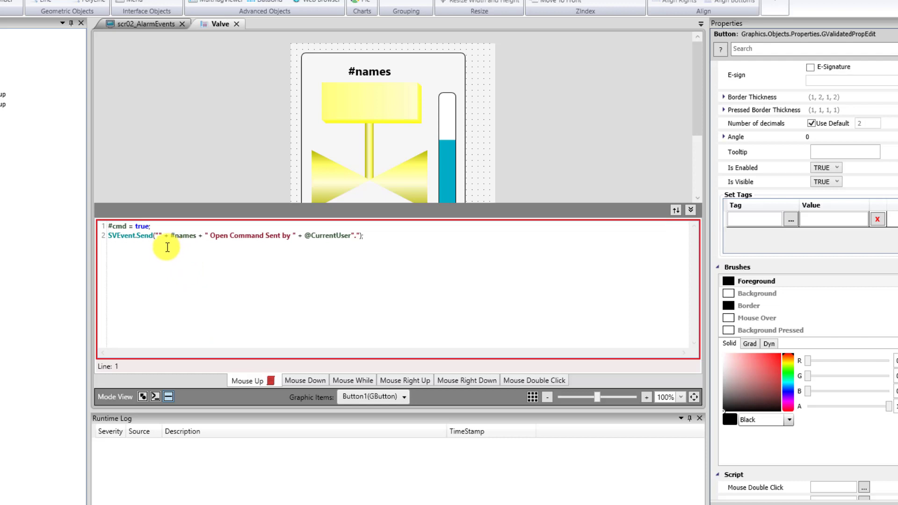
Remove the spaces around #names and end the Open event message with '.'
{"action": "left_click", "coordinate": [170, 236]}
{"action": "key", "text": "BackSpace"}
{"action": "left_click", "coordinate": [196, 236]}
{"action": "key", "text": "BackSpace"}
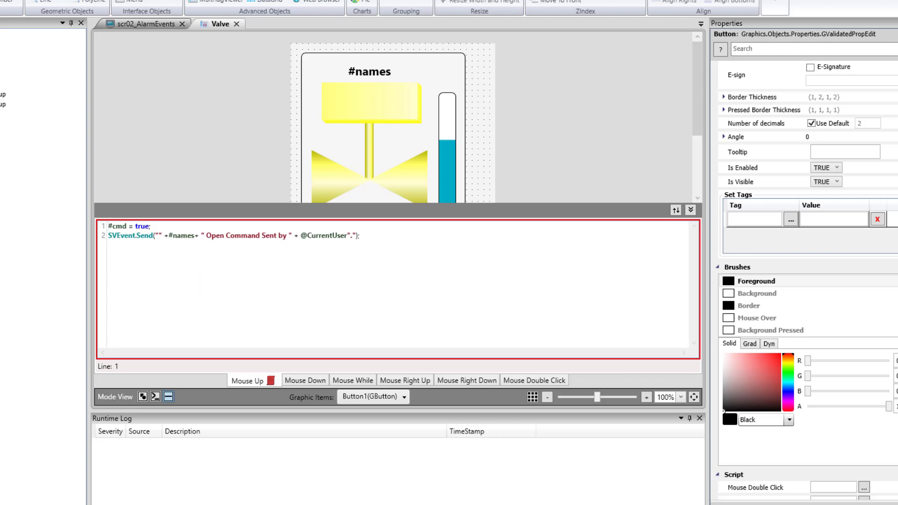
{"action": "left_click", "coordinate": [335, 274]}
{"action": "left_click", "coordinate": [346, 236]}
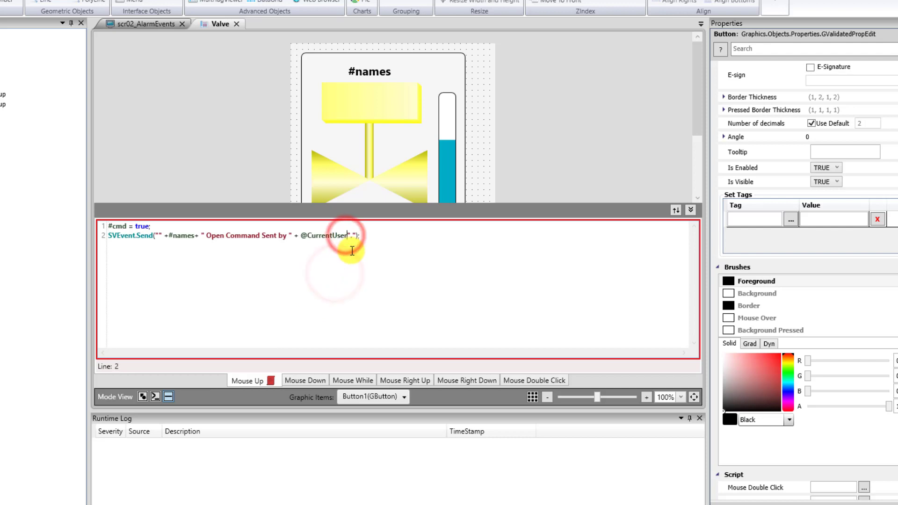
{"action": "type", "text": "+\".\""}
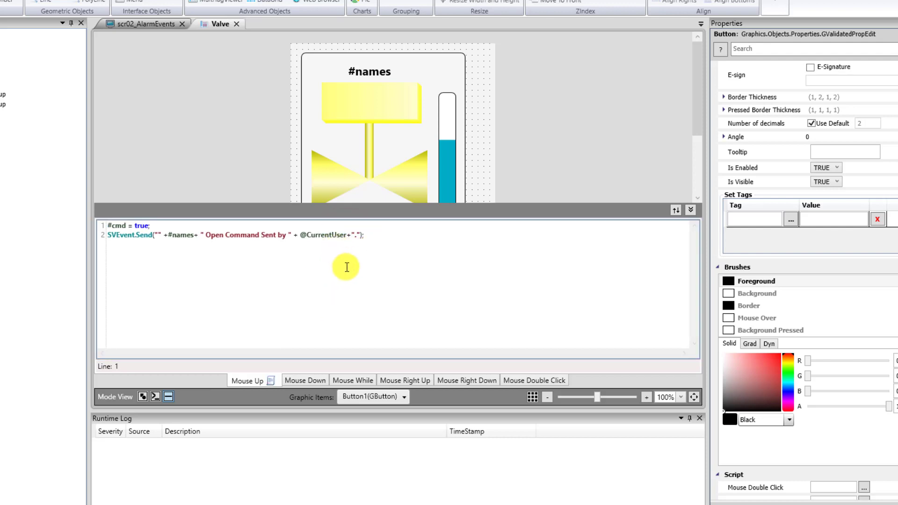
{"action": "left_click_drag", "start_coordinate": [373, 235], "coordinate": [103, 236]}
Change the Close button's event message from Open to Close
{"action": "left_click", "coordinate": [693, 210]}
{"action": "left_click", "coordinate": [407, 263]}
{"action": "left_click", "coordinate": [168, 396]}
{"action": "left_click", "coordinate": [278, 304]}
{"action": "double_click", "coordinate": [214, 235]}
{"action": "type", "text": "Close"}
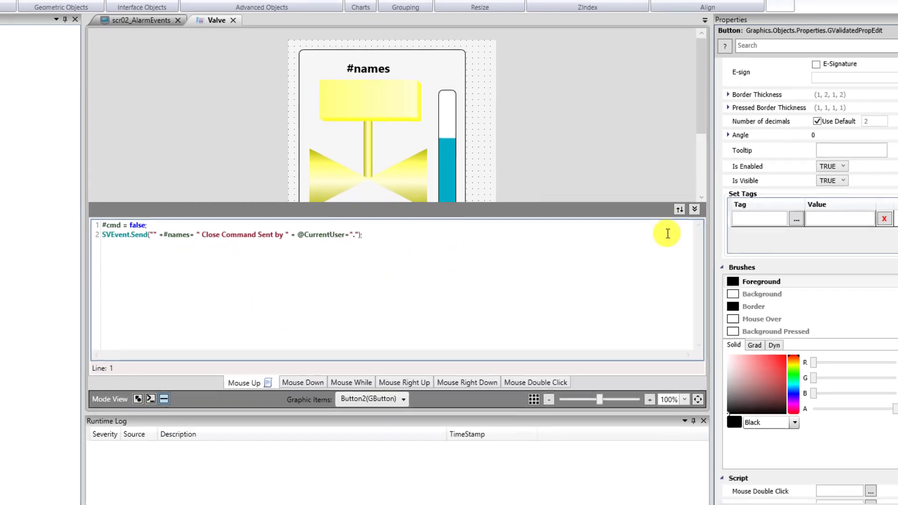
{"action": "left_click", "coordinate": [691, 210]}
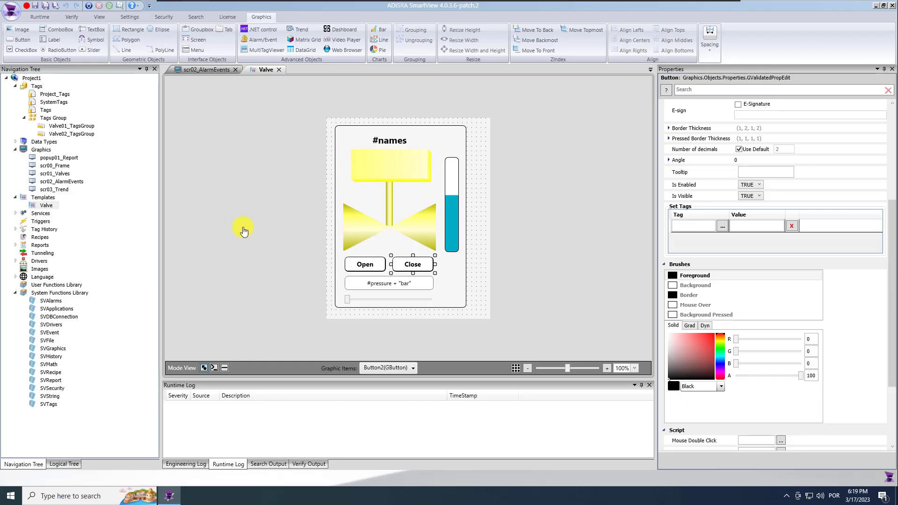
Close the Valve and scr02_AlarmEvents screens, then minimize the runtime and SmartView windows
{"action": "left_click", "coordinate": [140, 214]}
{"action": "left_click", "coordinate": [279, 69]}
{"action": "left_click", "coordinate": [238, 69]}
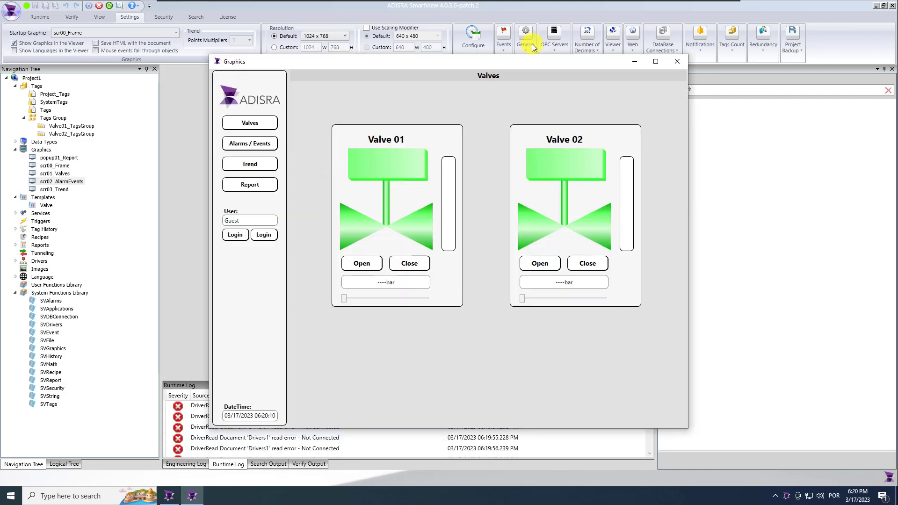
{"action": "left_click", "coordinate": [634, 60]}
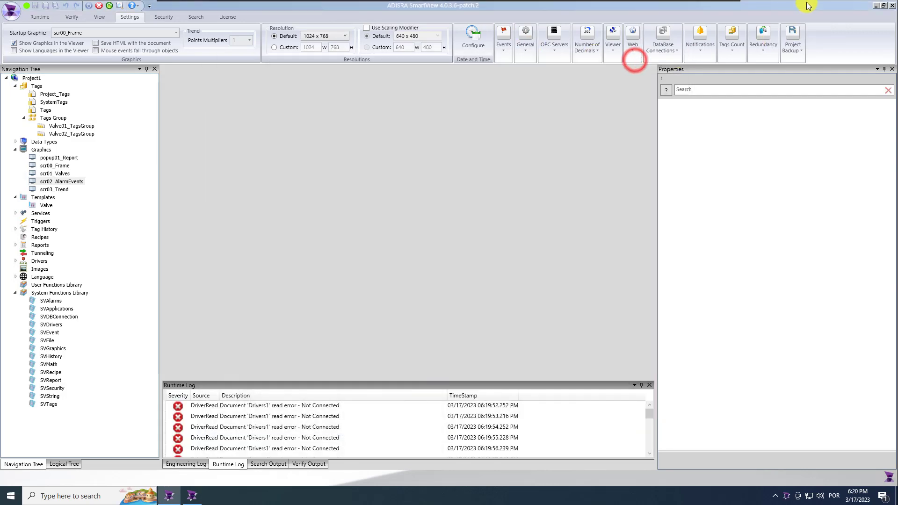
{"action": "left_click", "coordinate": [876, 6]}
Launch mod_RSsim, move it to the right edge, and show the runtime's Alarms / Events screen
{"action": "double_click", "coordinate": [25, 133]}
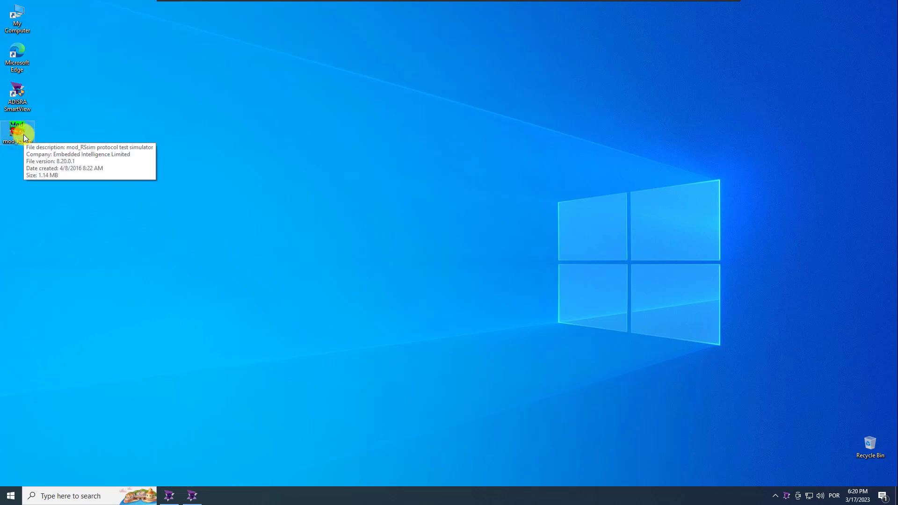
{"action": "left_click", "coordinate": [514, 275]}
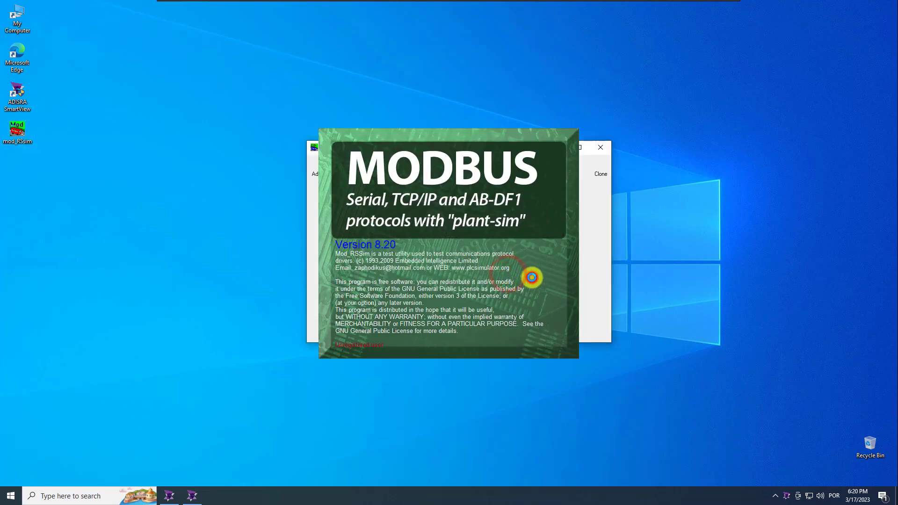
{"action": "left_click_drag", "start_coordinate": [417, 149], "coordinate": [800, 146]}
{"action": "left_click", "coordinate": [192, 495]}
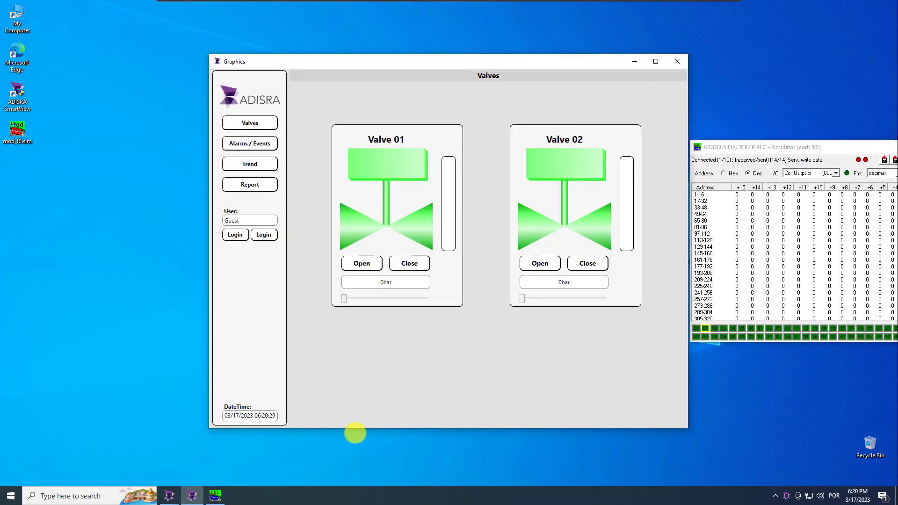
{"action": "left_click", "coordinate": [265, 143]}
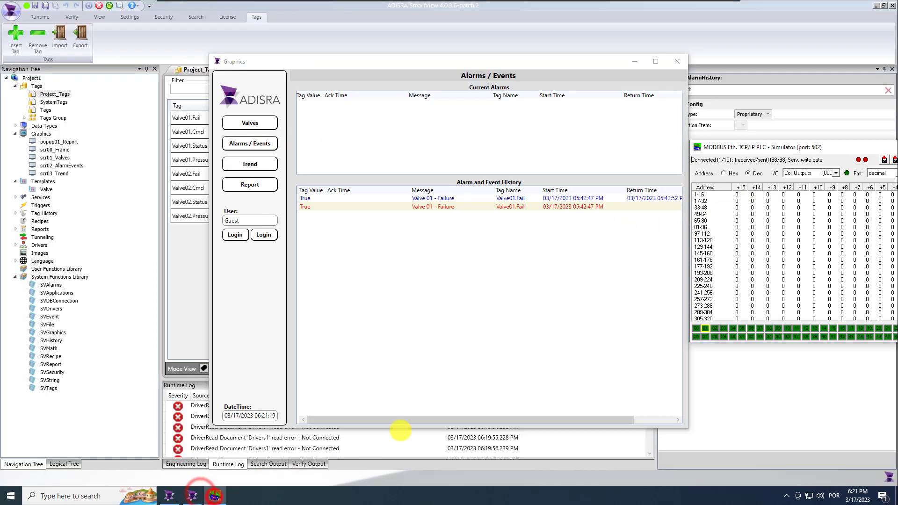
Show Holding Registers and set 40001 to 91 and 40002 to 92 to trigger alarms
{"action": "left_click", "coordinate": [833, 173]}
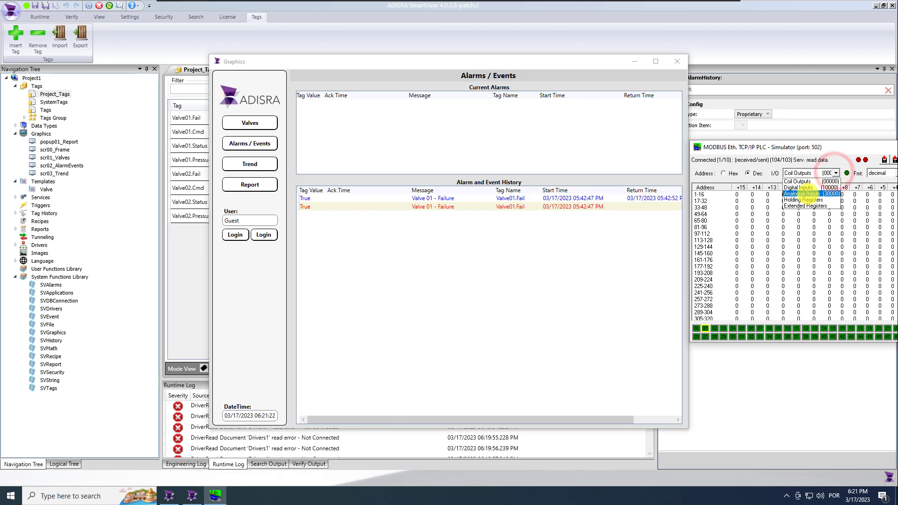
{"action": "left_click", "coordinate": [803, 200]}
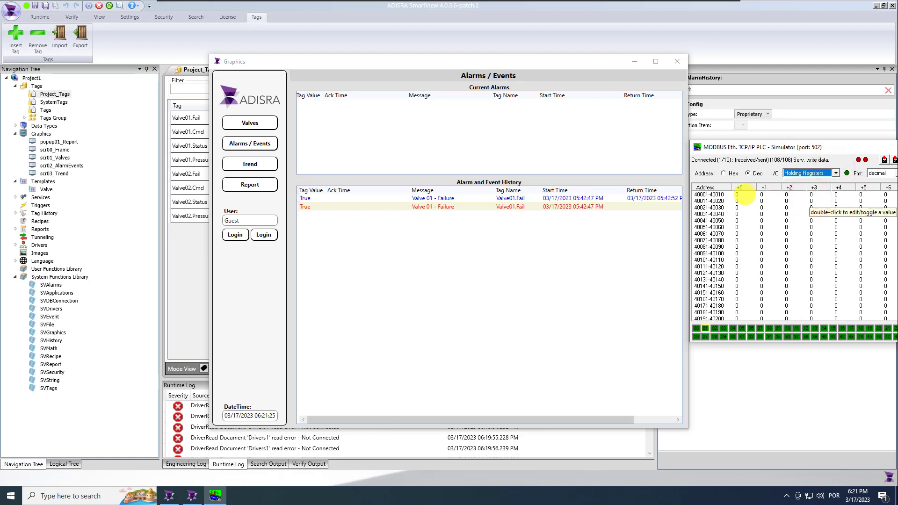
{"action": "double_click", "coordinate": [739, 195]}
{"action": "type", "text": "91"}
{"action": "key", "text": "Return"}
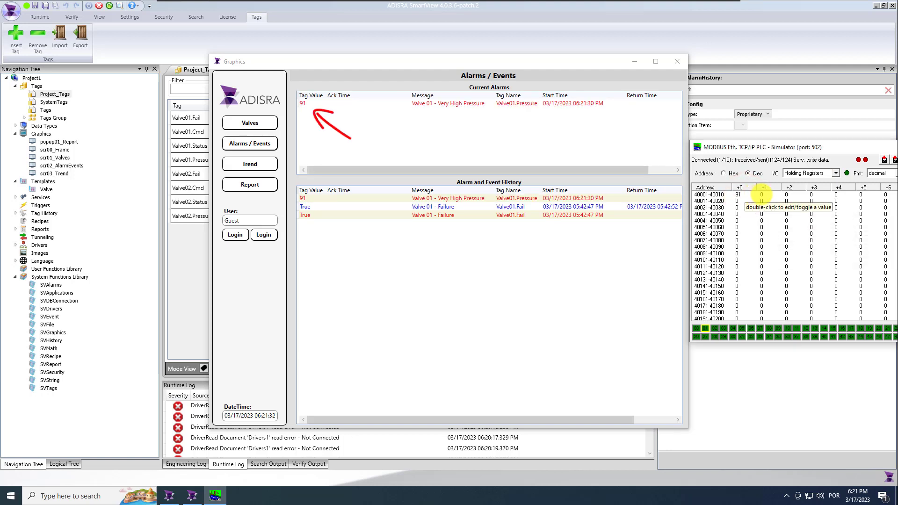
{"action": "double_click", "coordinate": [762, 195]}
{"action": "type", "text": "92"}
{"action": "key", "text": "Return"}
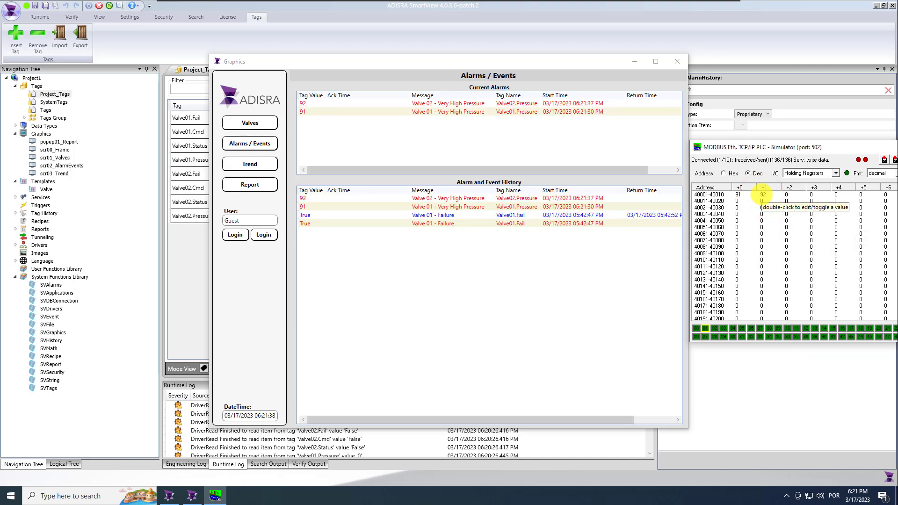
Lower 40002 to 89 and 40001 to 87, then acknowledge both valve pressure alarms
{"action": "double_click", "coordinate": [763, 194]}
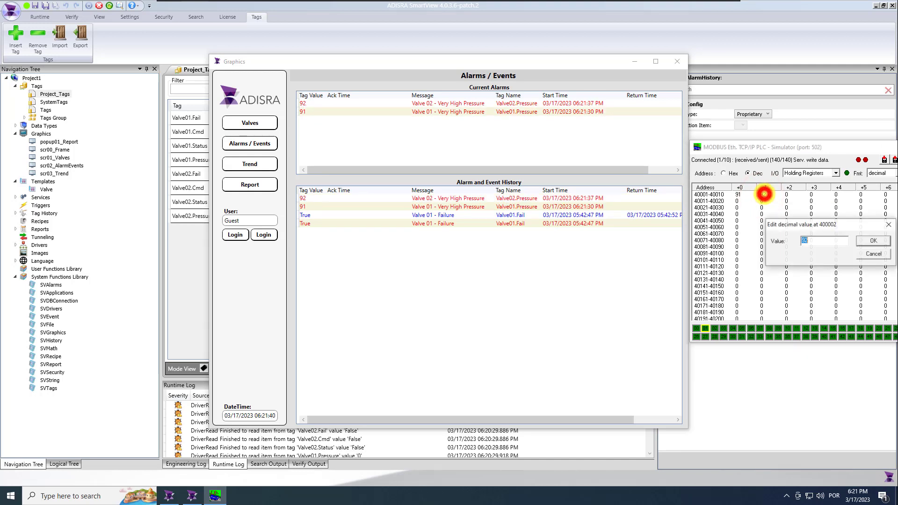
{"action": "type", "text": "89"}
{"action": "key", "text": "Return"}
{"action": "double_click", "coordinate": [739, 194]}
{"action": "type", "text": "87"}
{"action": "key", "text": "Return"}
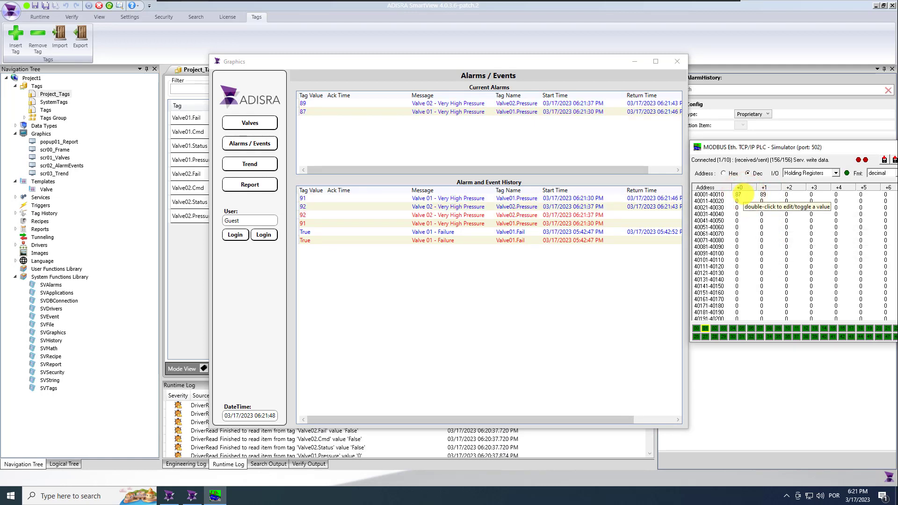
{"action": "left_click", "coordinate": [330, 112]}
{"action": "left_click", "coordinate": [321, 102]}
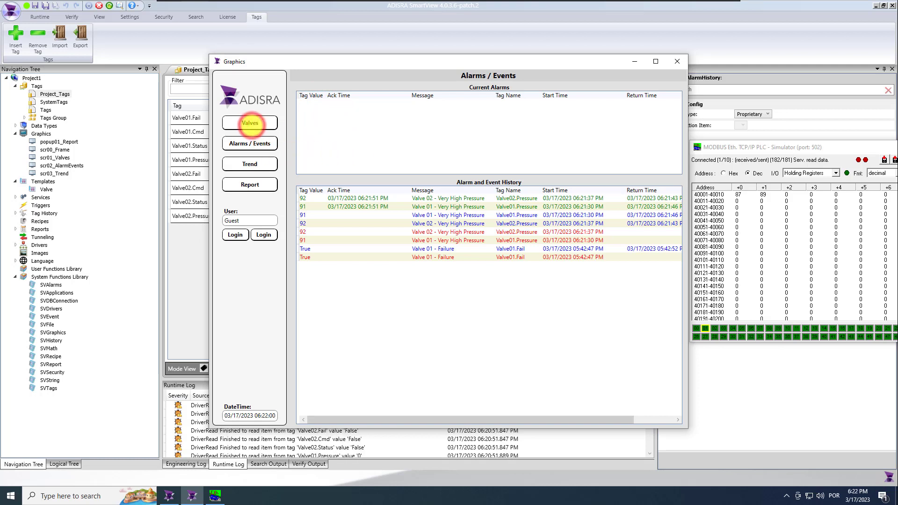
Send Open then Close to Valve 01 and select its Close Command event in history
{"action": "left_click", "coordinate": [249, 123]}
{"action": "left_click", "coordinate": [362, 263]}
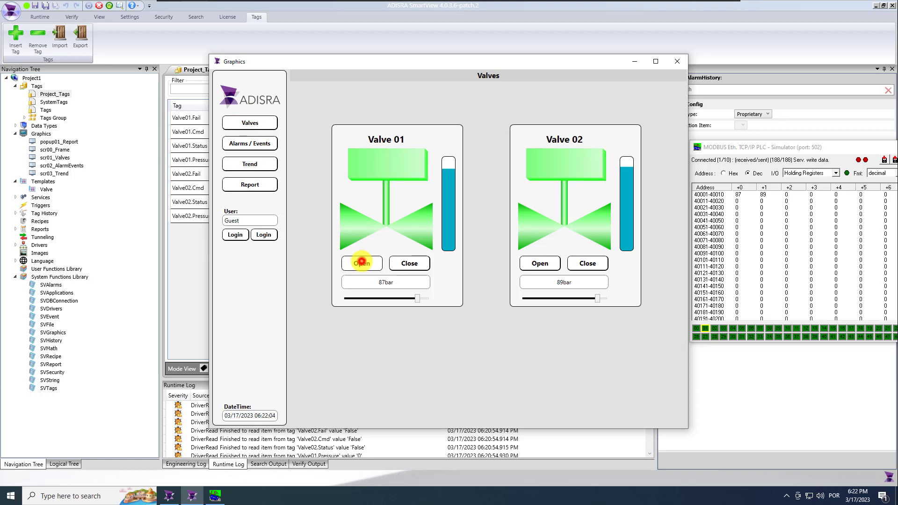
{"action": "left_click", "coordinate": [409, 264]}
{"action": "left_click", "coordinate": [260, 144]}
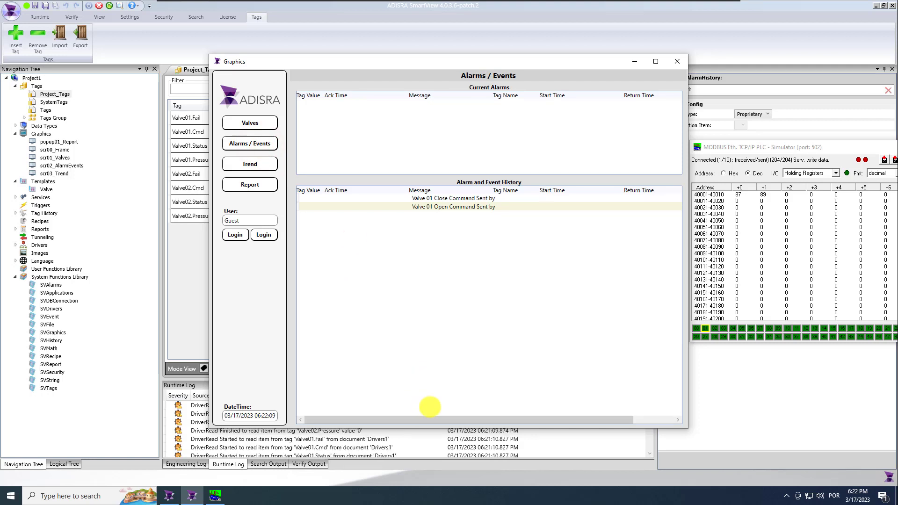
{"action": "left_click", "coordinate": [439, 199]}
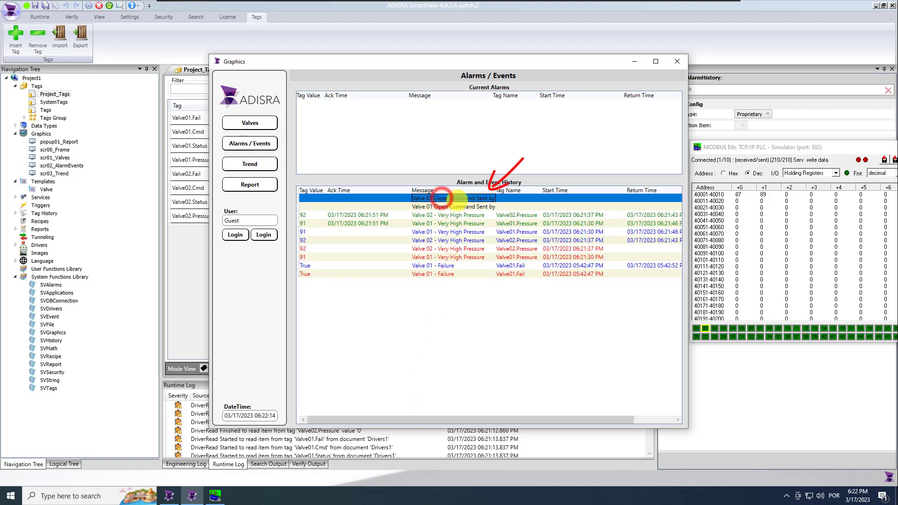
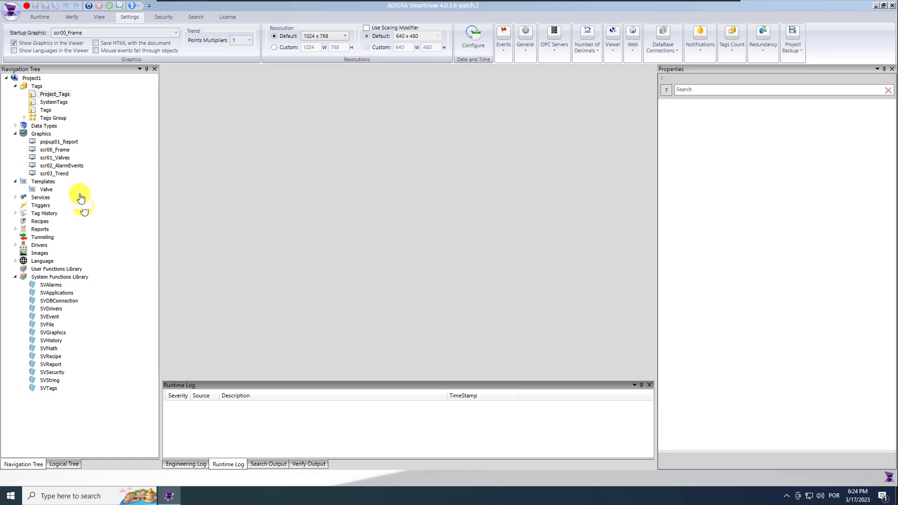
Open scr03_Trend and set its screen background to light grey, RGB 226
{"action": "left_click", "coordinate": [60, 174]}
{"action": "double_click", "coordinate": [61, 174]}
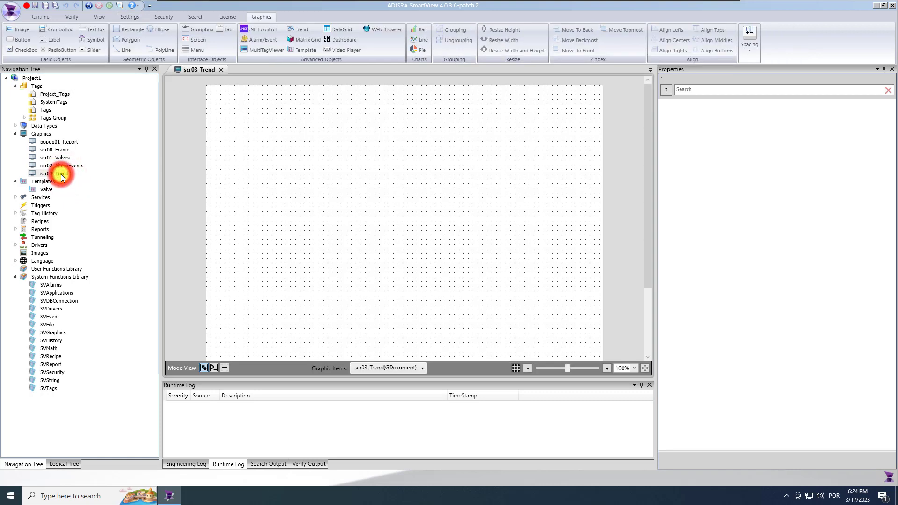
{"action": "left_click", "coordinate": [301, 205]}
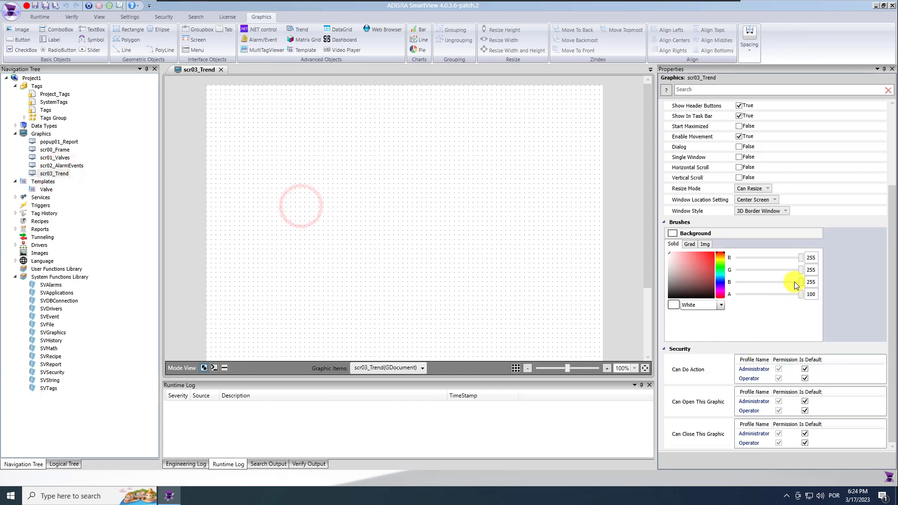
{"action": "left_click", "coordinate": [816, 258]}
{"action": "left_click_drag", "start_coordinate": [817, 258], "coordinate": [771, 258]}
{"action": "type", "text": "226"}
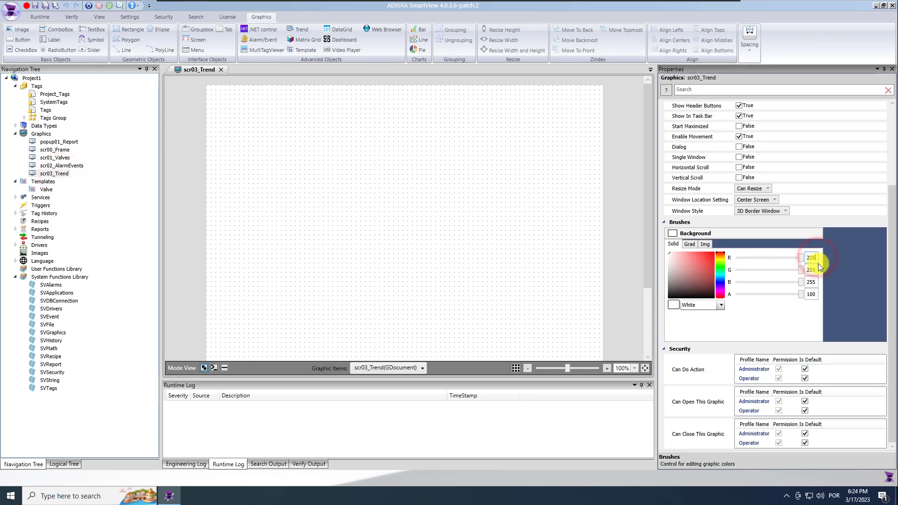
{"action": "left_click", "coordinate": [817, 270]}
{"action": "type", "text": "225"}
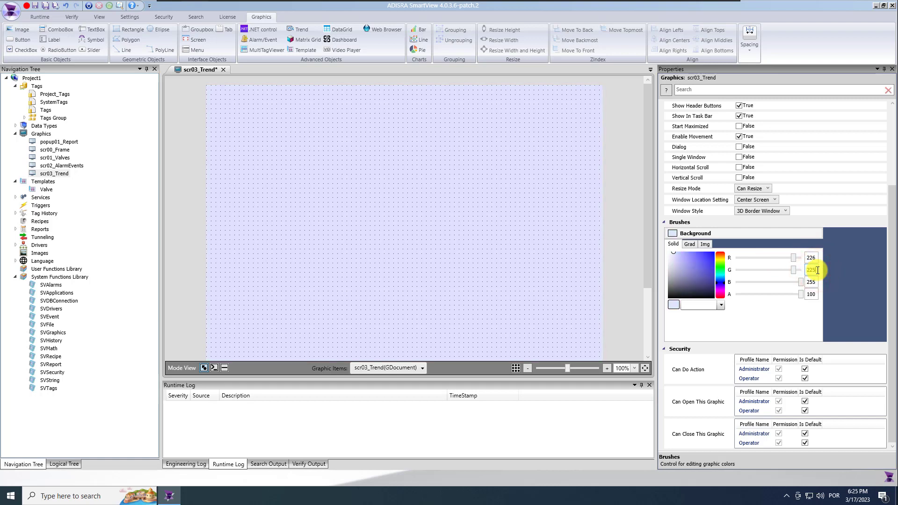
{"action": "left_click", "coordinate": [813, 281]}
{"action": "type", "text": "226"}
{"action": "key", "text": "Return"}
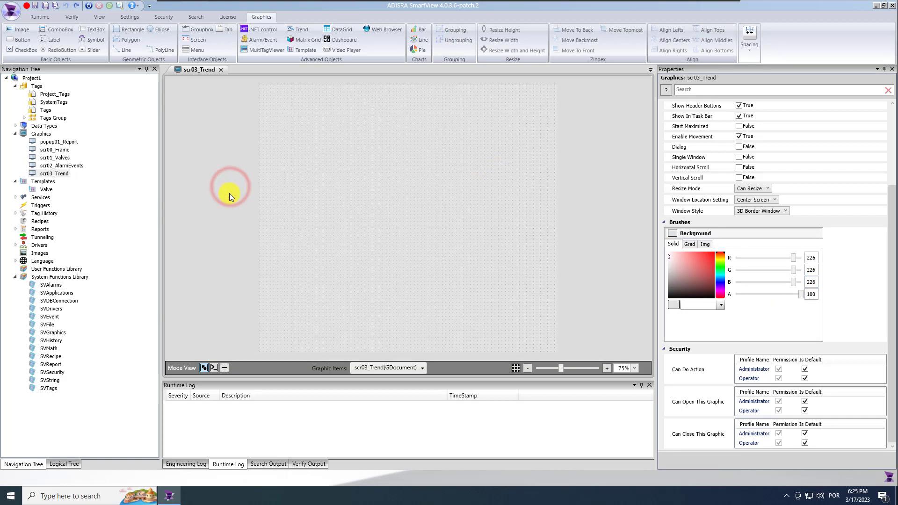
Copy the Alarms / Events title banner from scr02_AlarmEvents and paste it onto scr03_Trend
{"action": "left_click", "coordinate": [52, 165]}
{"action": "left_click", "coordinate": [395, 91]}
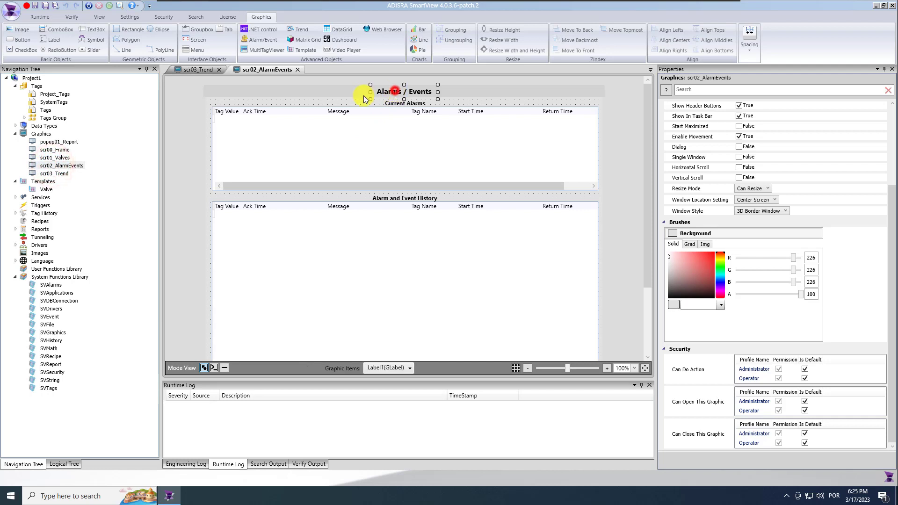
{"action": "left_click", "coordinate": [346, 93], "text": "ctrl"}
{"action": "left_click", "coordinate": [298, 70]}
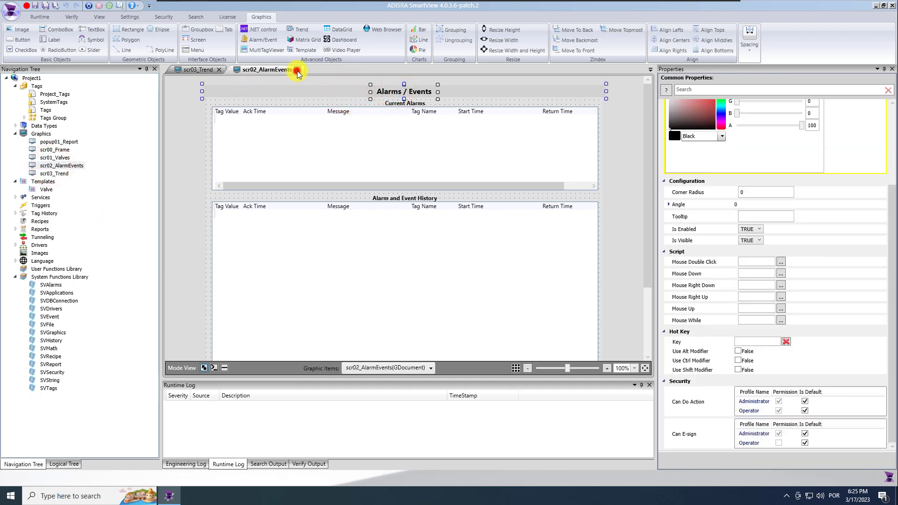
{"action": "left_click", "coordinate": [194, 145]}
{"action": "key", "text": "ctrl+v"}
Change the pasted title label's text to 'Trend'
{"action": "left_click", "coordinate": [415, 130]}
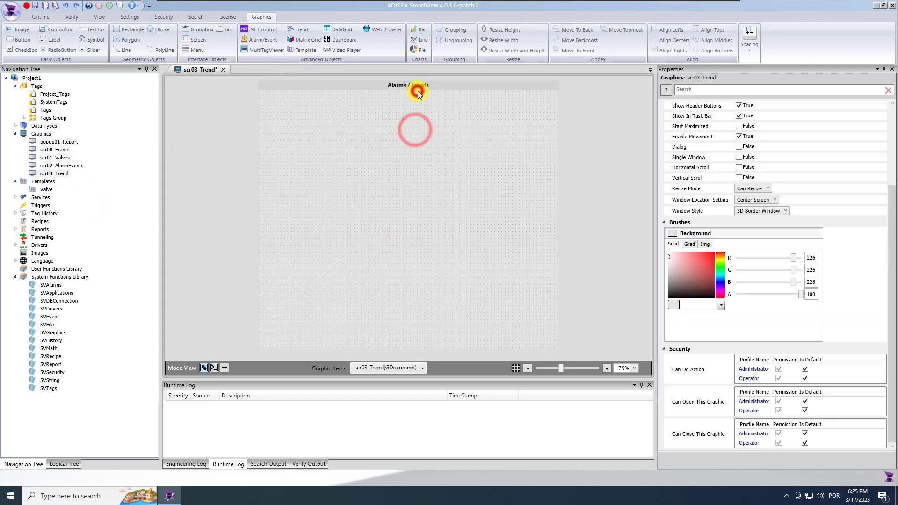
{"action": "left_click", "coordinate": [417, 86]}
{"action": "scroll", "coordinate": [781, 159], "scroll_direction": "up", "scroll_amount": 2}
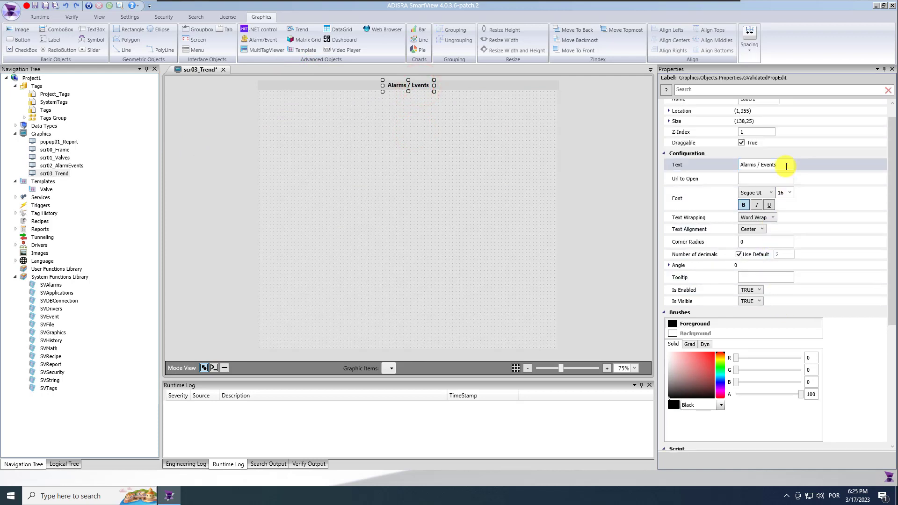
{"action": "left_click", "coordinate": [787, 168]}
{"action": "type", "text": "Tren"}
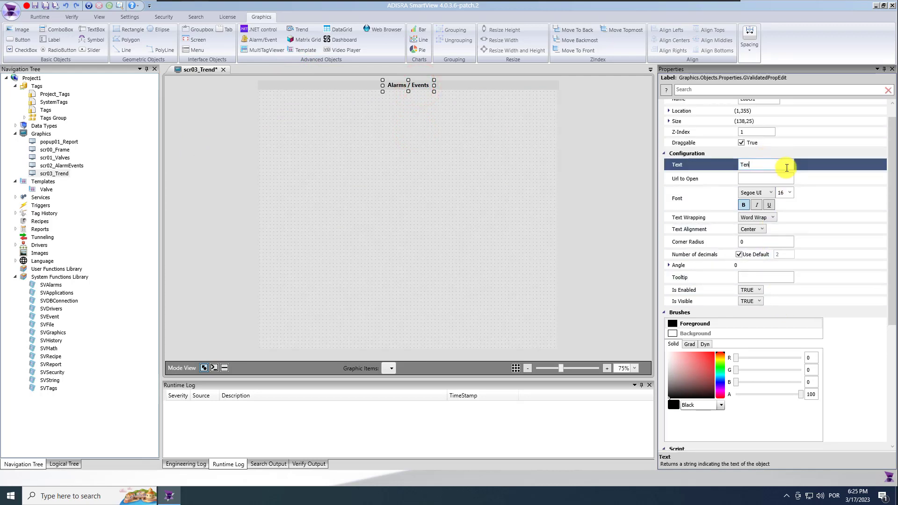
{"action": "type", "text": "d"}
{"action": "left_click", "coordinate": [414, 118]}
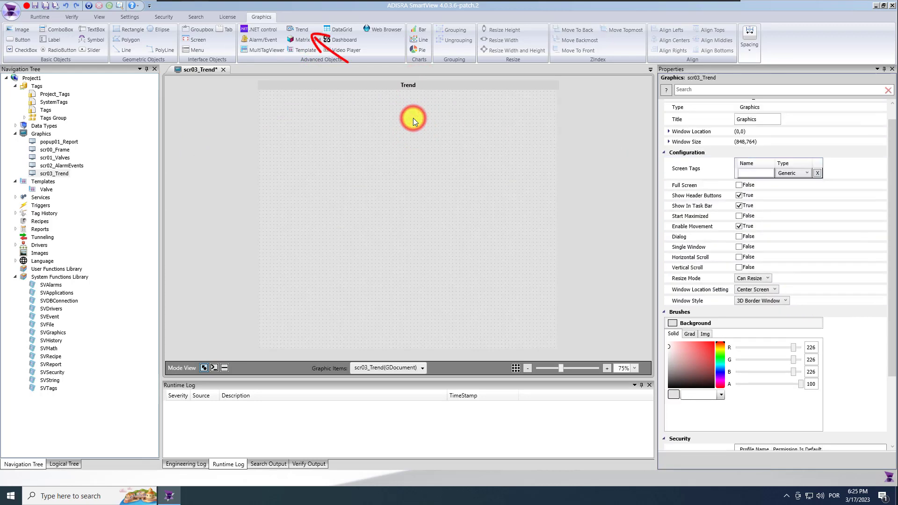
Draw a Trend chart of about 837 by 621 below the title banner and position it
{"action": "left_click", "coordinate": [298, 29]}
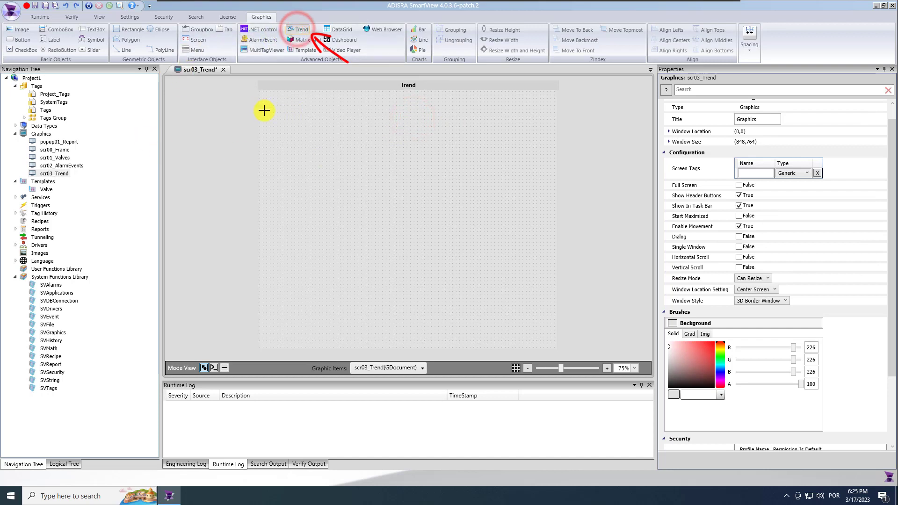
{"action": "mouse_move", "coordinate": [261, 118]}
{"action": "left_mouse_down"}
{"action": "mouse_move", "coordinate": [482, 232]}
{"action": "mouse_move", "coordinate": [556, 302]}
{"action": "left_mouse_up"}
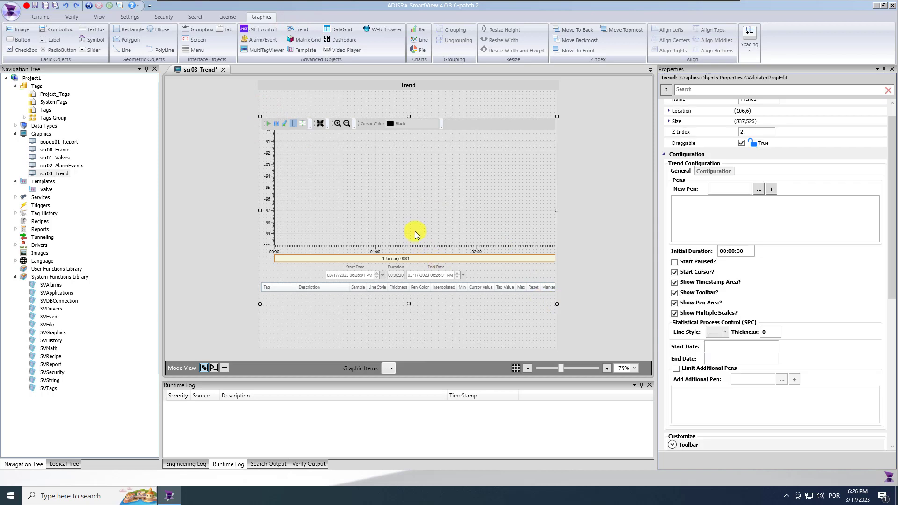
{"action": "left_click_drag", "start_coordinate": [413, 219], "coordinate": [410, 343]}
{"action": "left_click_drag", "start_coordinate": [421, 279], "coordinate": [422, 280]}
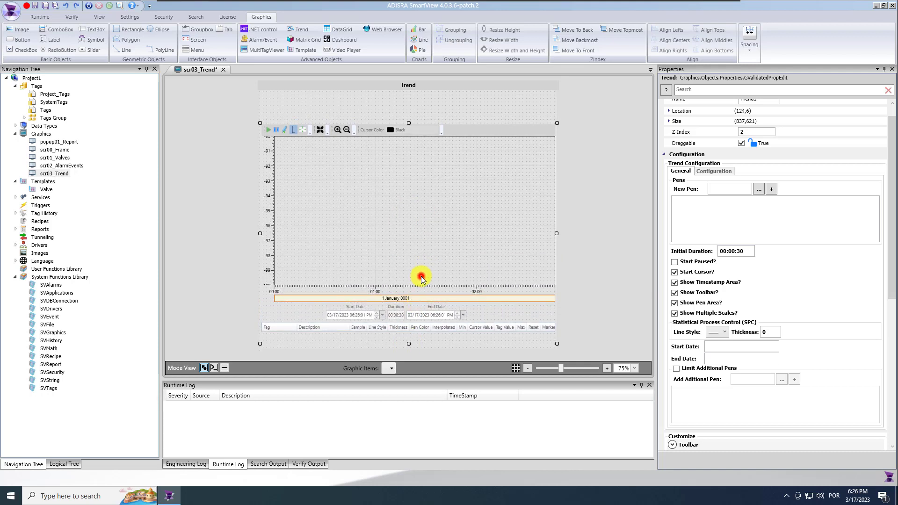
Add Valve01.Pressure and Valve02.Pressure as pens on the trend chart
{"action": "left_click", "coordinate": [729, 189]}
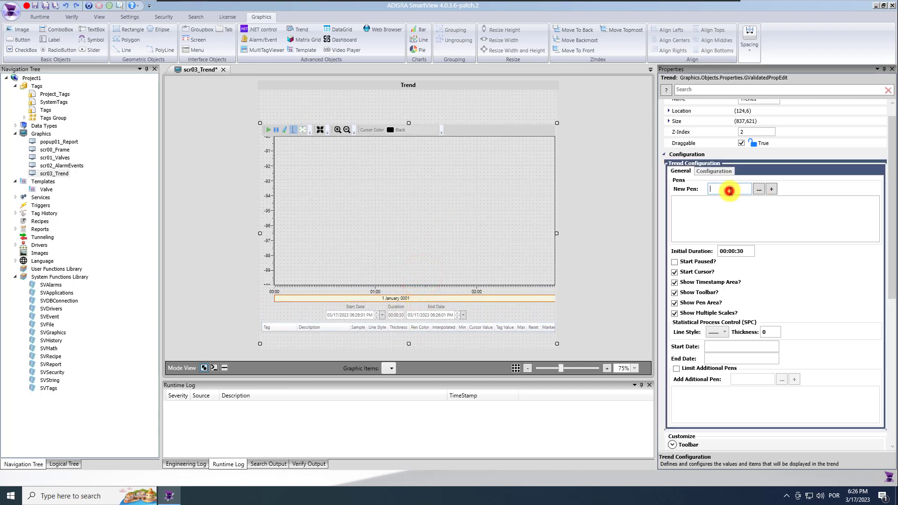
{"action": "type", "text": "@valve01"}
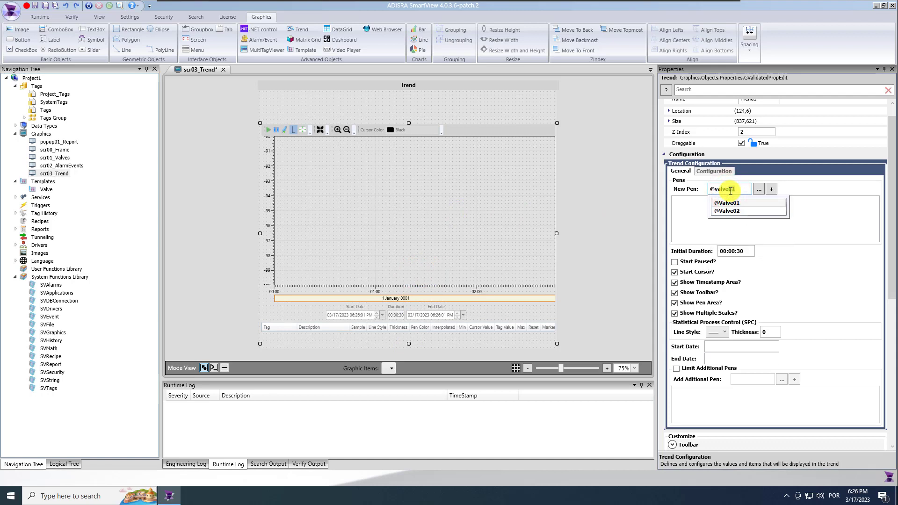
{"action": "left_click", "coordinate": [750, 204]}
{"action": "left_click", "coordinate": [734, 217]}
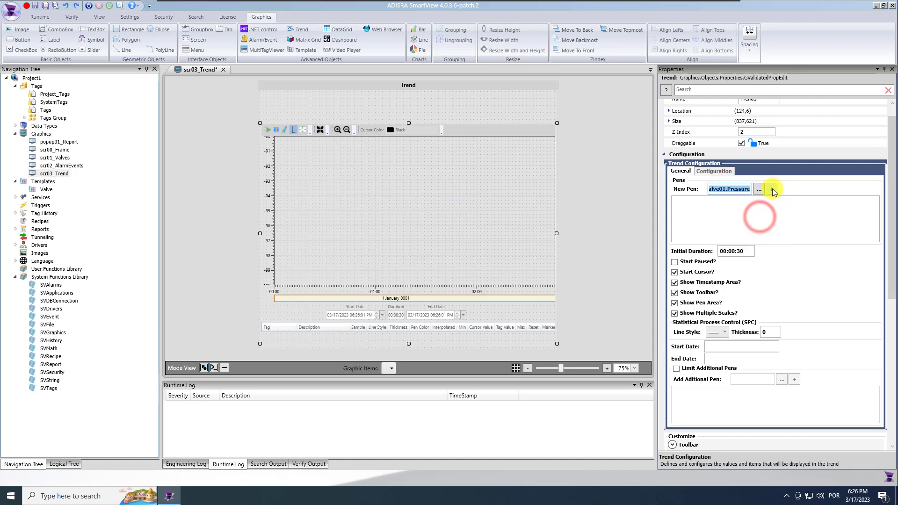
{"action": "left_click", "coordinate": [772, 189]}
{"action": "left_click", "coordinate": [730, 189]}
{"action": "type", "text": "valve01"}
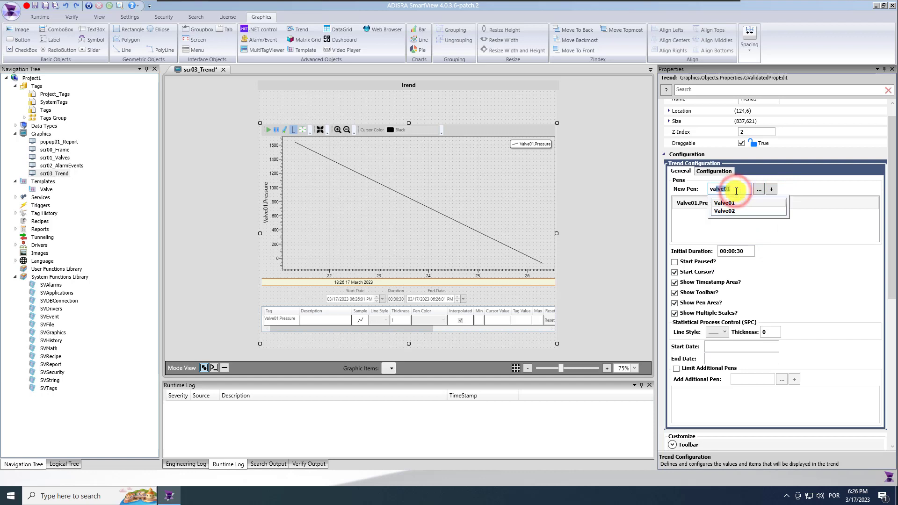
{"action": "left_click", "coordinate": [744, 211]}
{"action": "left_click", "coordinate": [758, 217]}
{"action": "left_click", "coordinate": [771, 189]}
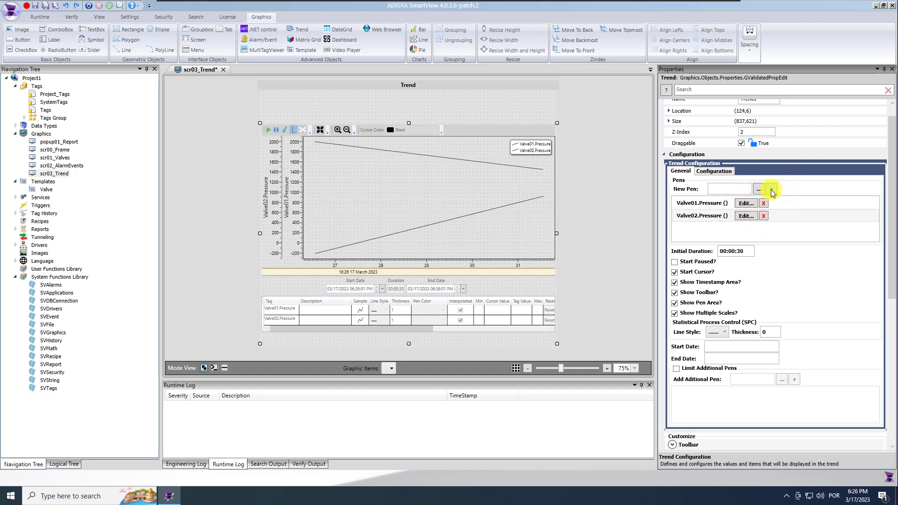
Set the Initial Duration to 00:04:00 and toggle the pen area, toolbar and timestamp options off and on
{"action": "left_click", "coordinate": [733, 252]}
{"action": "type", "text": "4"}
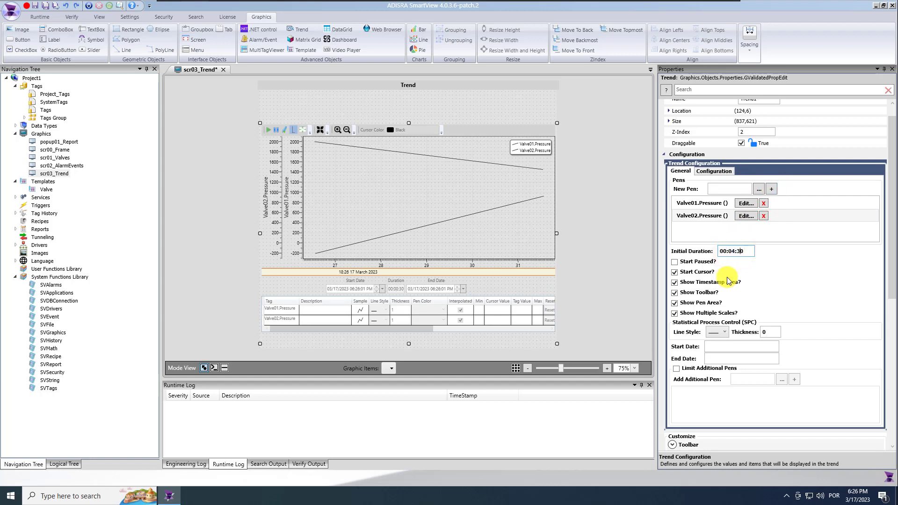
{"action": "left_click", "coordinate": [674, 304]}
{"action": "left_click", "coordinate": [675, 304]}
{"action": "left_click", "coordinate": [675, 293]}
{"action": "left_click", "coordinate": [674, 294]}
{"action": "left_click", "coordinate": [675, 283]}
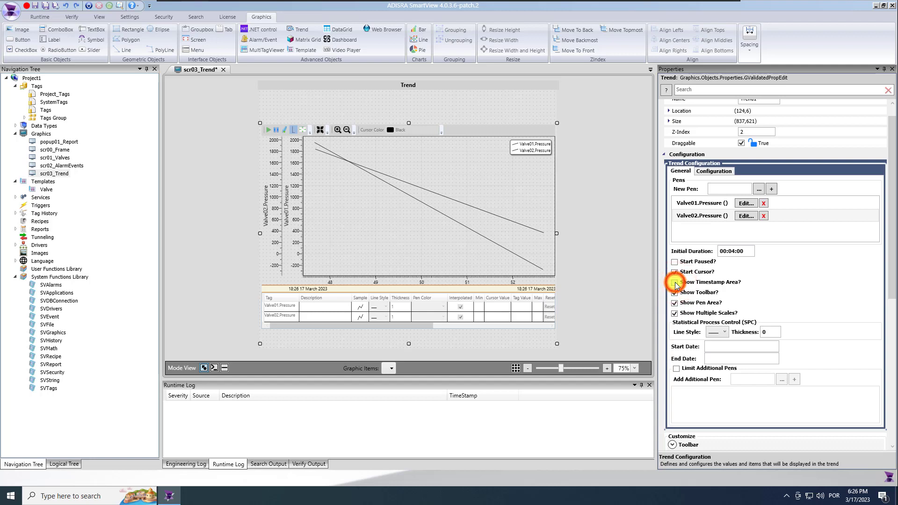
{"action": "left_click", "coordinate": [674, 282]}
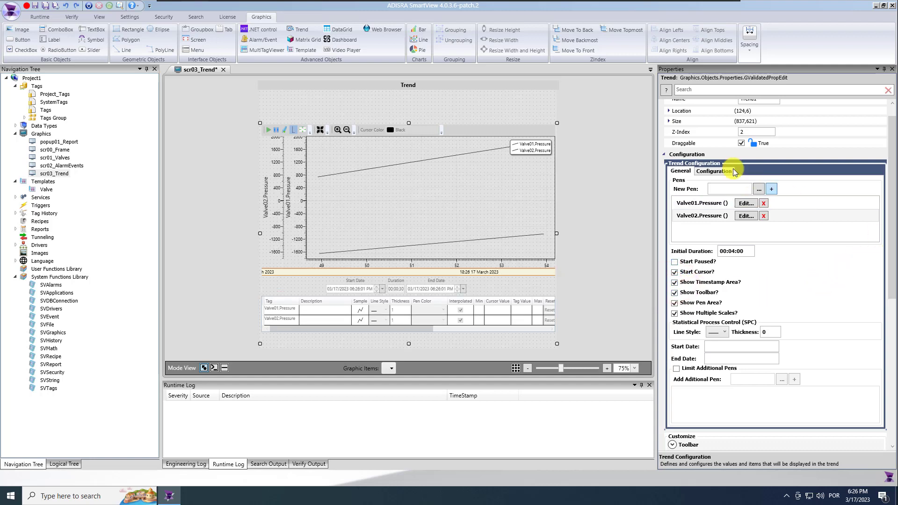
Make the Valve01.Pressure pen red with thickness 3
{"action": "left_click", "coordinate": [714, 172]}
{"action": "left_click", "coordinate": [736, 181]}
{"action": "left_click", "coordinate": [763, 180]}
{"action": "left_click", "coordinate": [762, 180]}
{"action": "left_click", "coordinate": [757, 195]}
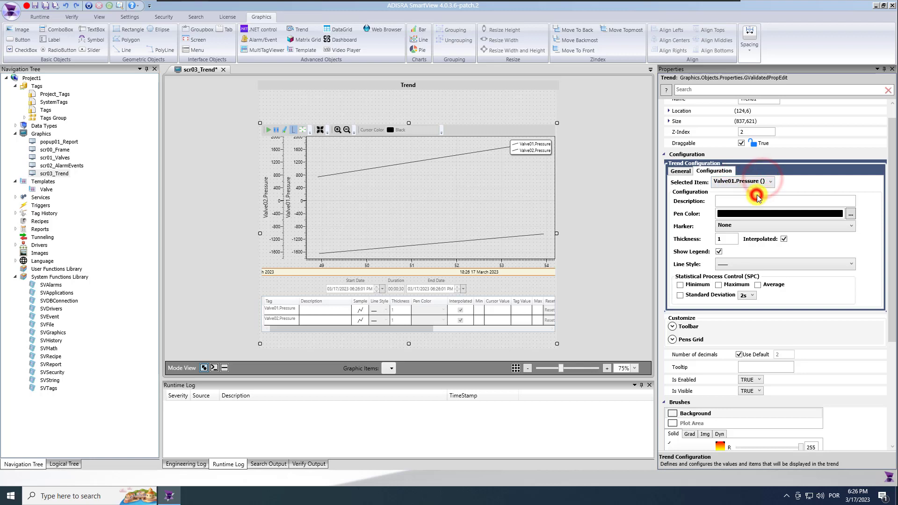
{"action": "left_click", "coordinate": [850, 214]}
{"action": "left_click_drag", "start_coordinate": [411, 220], "coordinate": [421, 200]}
{"action": "left_click", "coordinate": [469, 300]}
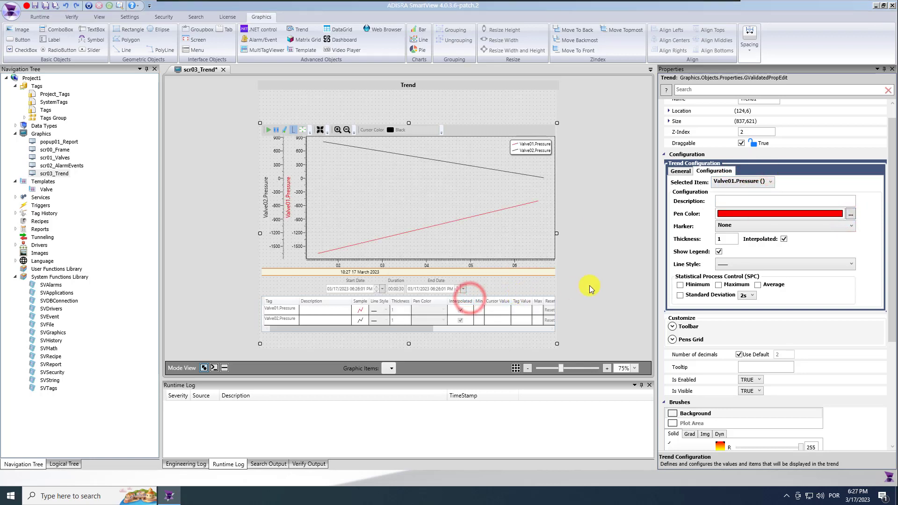
{"action": "left_click", "coordinate": [714, 240]}
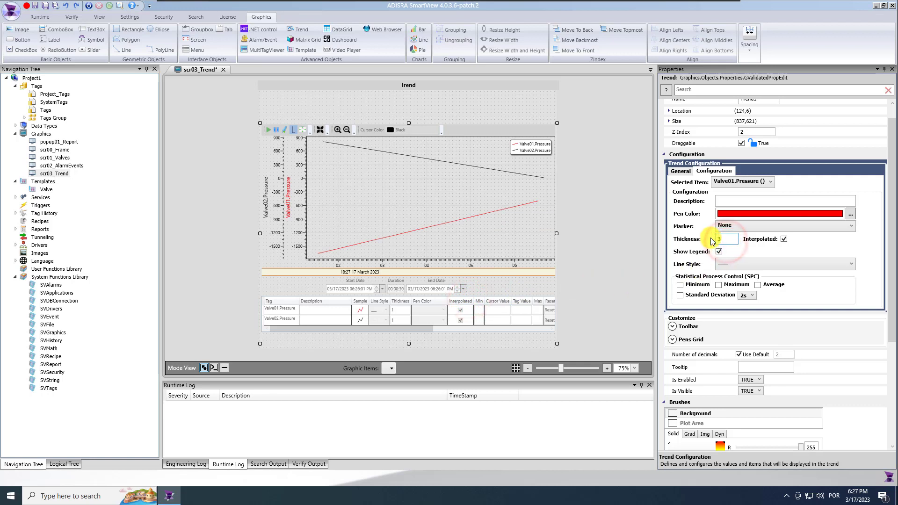
{"action": "type", "text": "3"}
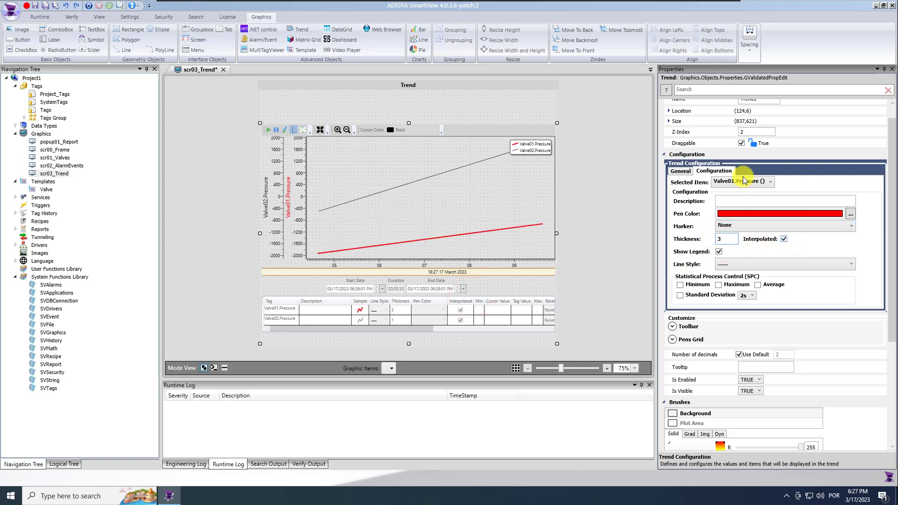
Make the Valve02.Pressure pen blue with thickness 3 and save the screen
{"action": "left_click", "coordinate": [755, 186]}
{"action": "left_click", "coordinate": [754, 197]}
{"action": "left_click", "coordinate": [852, 214]}
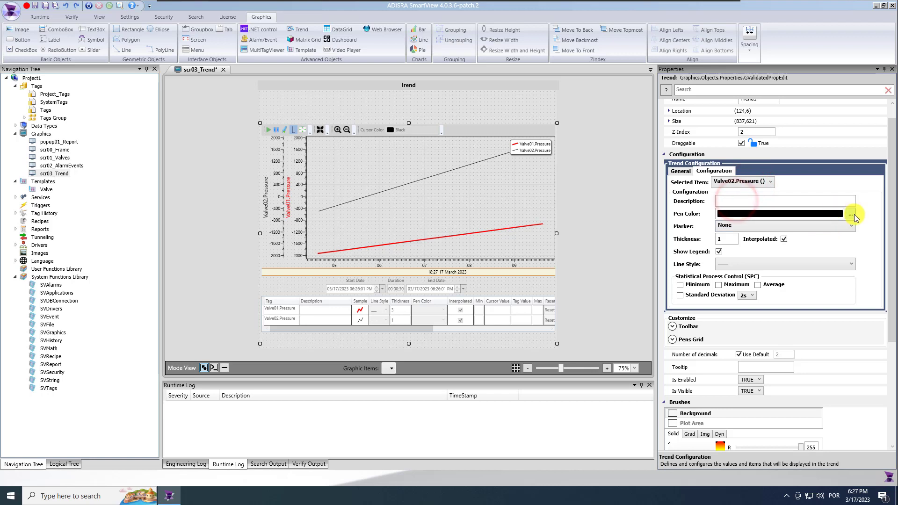
{"action": "left_click", "coordinate": [424, 232]}
{"action": "left_click", "coordinate": [461, 299]}
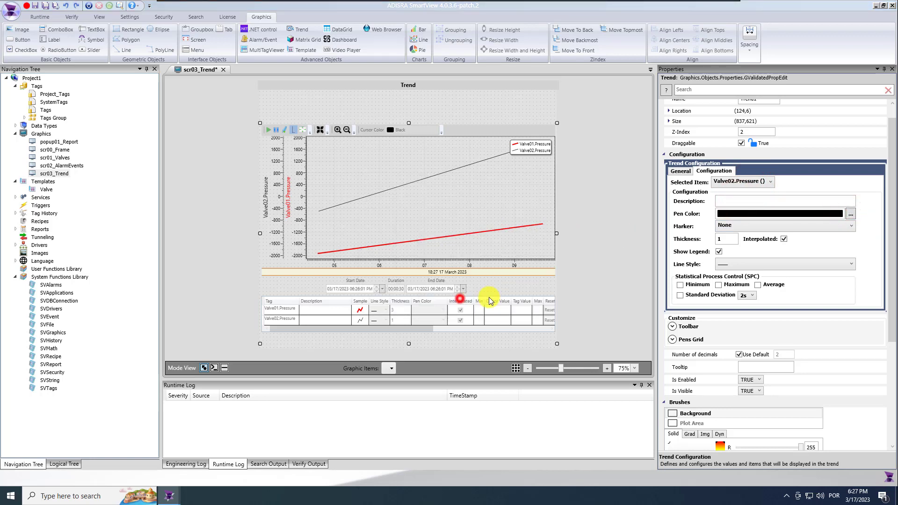
{"action": "double_click", "coordinate": [719, 239]}
{"action": "type", "text": "3"}
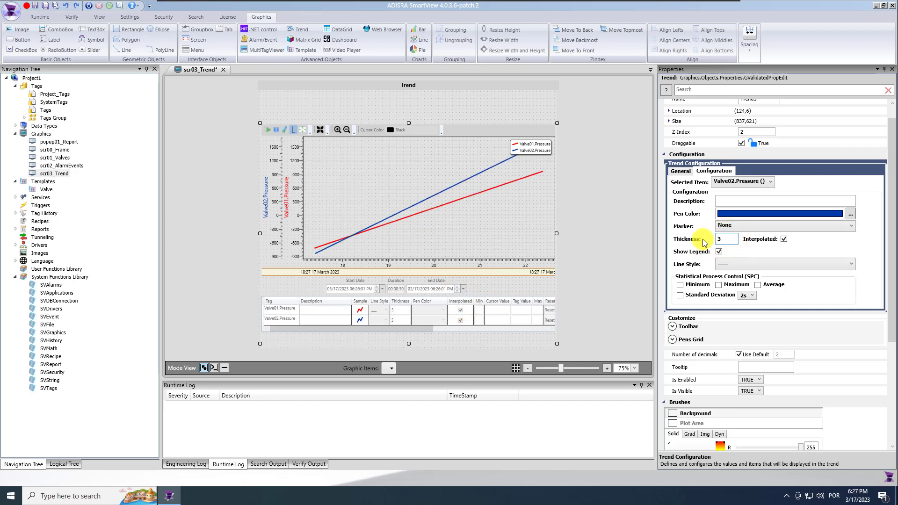
{"action": "left_click", "coordinate": [45, 5]}
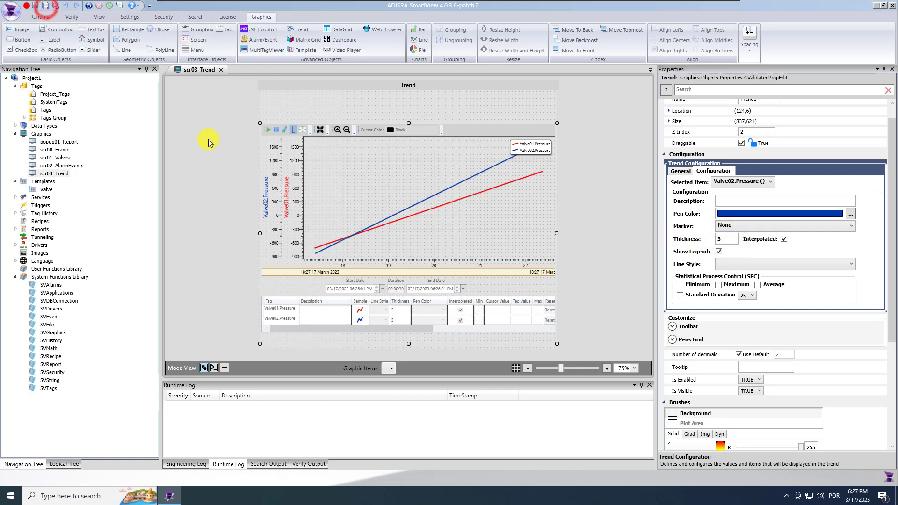
Start the HMI runtime and open the Mod_RSsim PLC simulator at the right screen edge
{"action": "left_click", "coordinate": [88, 5]}
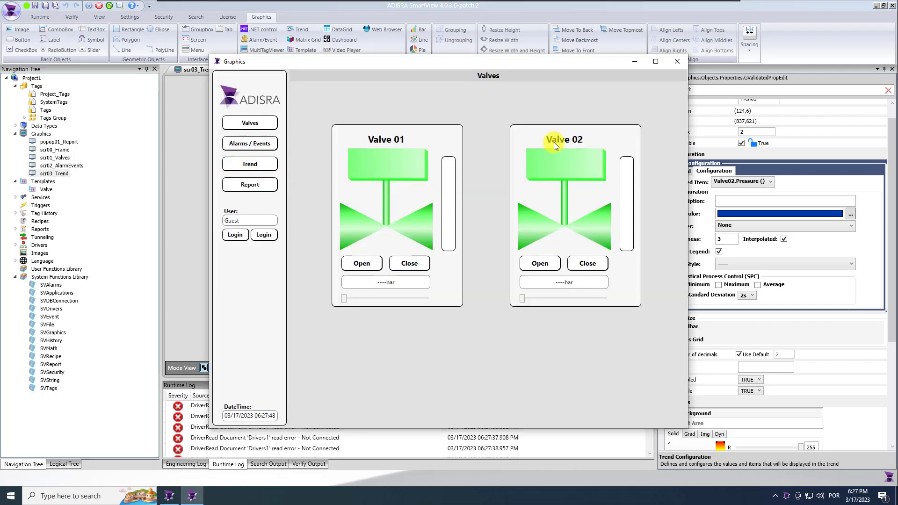
{"action": "left_click", "coordinate": [633, 62]}
{"action": "left_click", "coordinate": [876, 6]}
{"action": "double_click", "coordinate": [12, 131]}
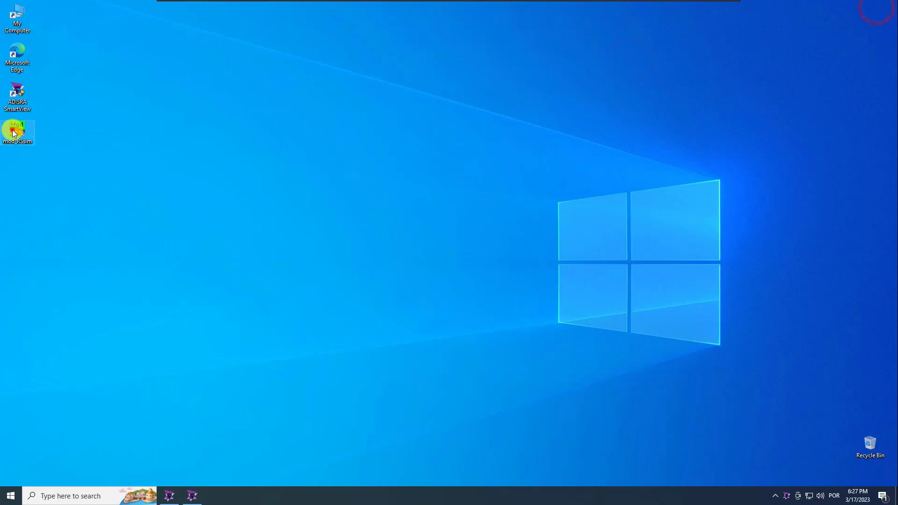
{"action": "left_click", "coordinate": [515, 275]}
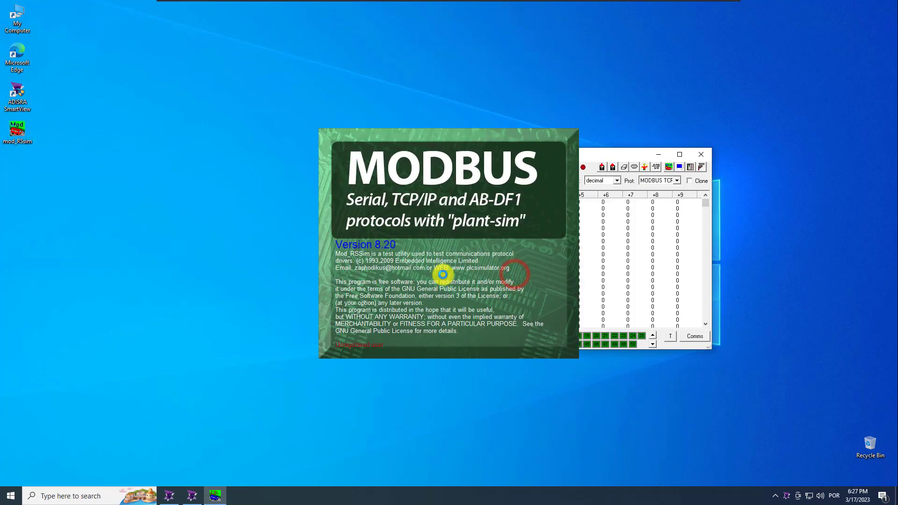
{"action": "left_click", "coordinate": [561, 234]}
{"action": "left_click_drag", "start_coordinate": [521, 154], "coordinate": [876, 167]}
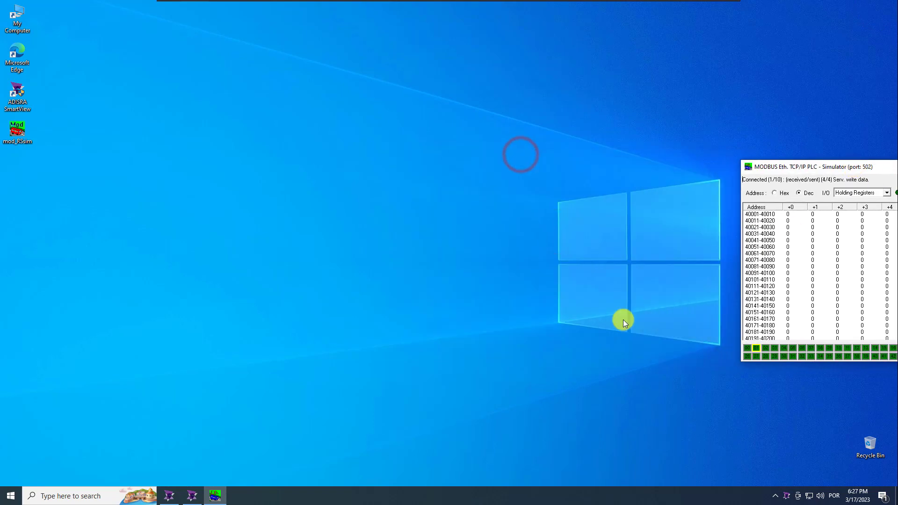
Show the runtime Trend page and set register 40001 to 12 and 40002 to 23
{"action": "left_click", "coordinate": [198, 499]}
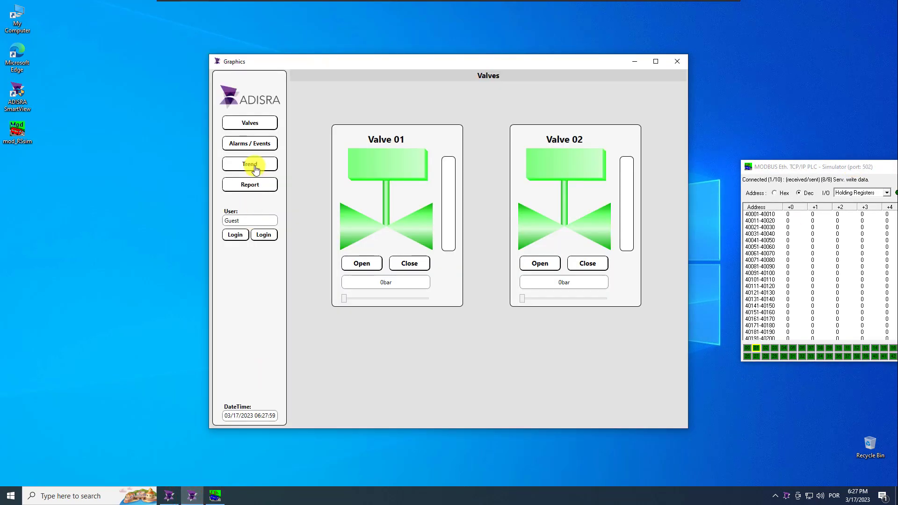
{"action": "left_click", "coordinate": [254, 167]}
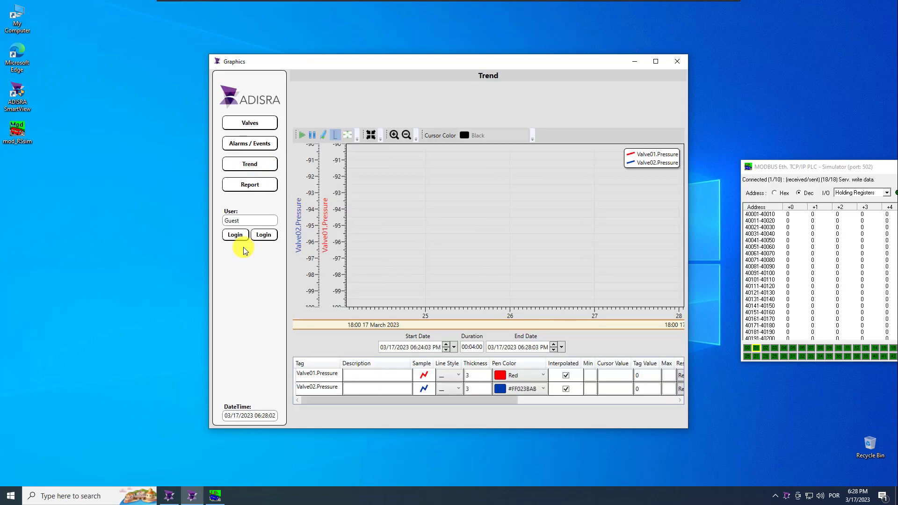
{"action": "double_click", "coordinate": [791, 215]}
{"action": "left_click", "coordinate": [891, 244]}
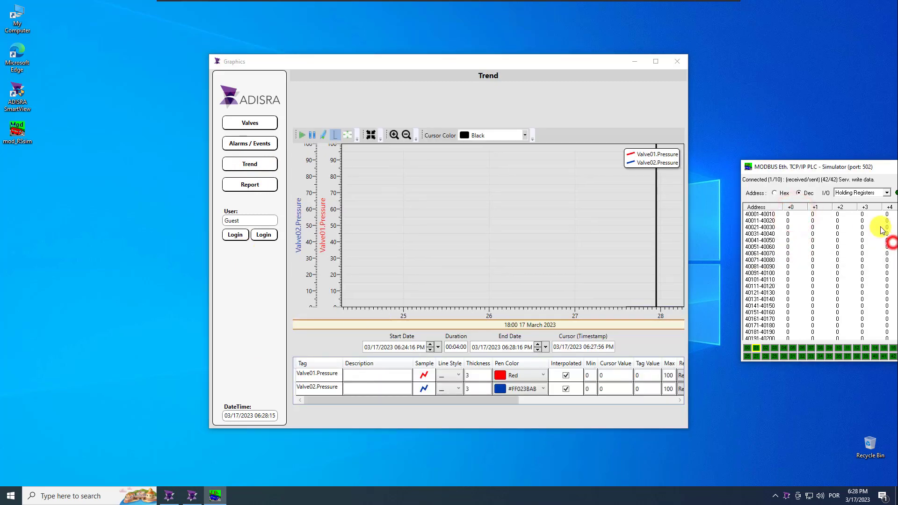
{"action": "double_click", "coordinate": [796, 214]}
{"action": "type", "text": "12"}
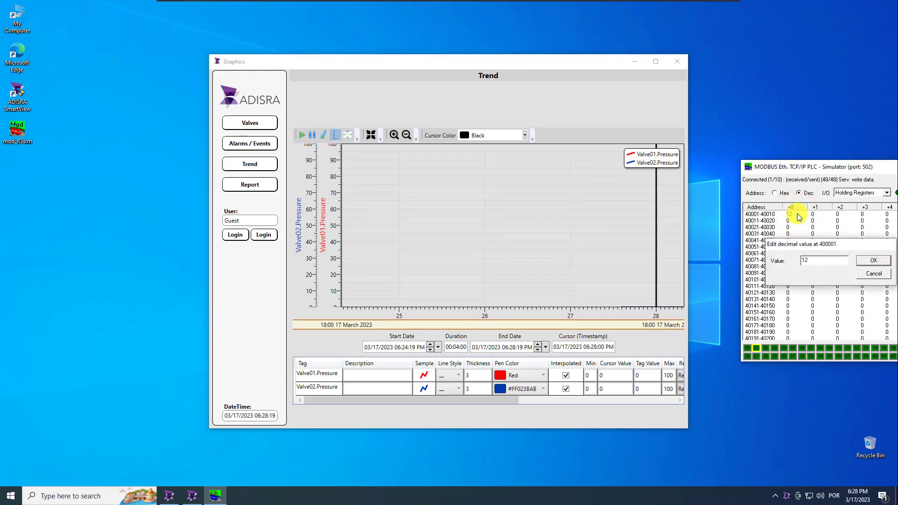
{"action": "key", "text": "Return"}
{"action": "double_click", "coordinate": [815, 215]}
{"action": "type", "text": "23"}
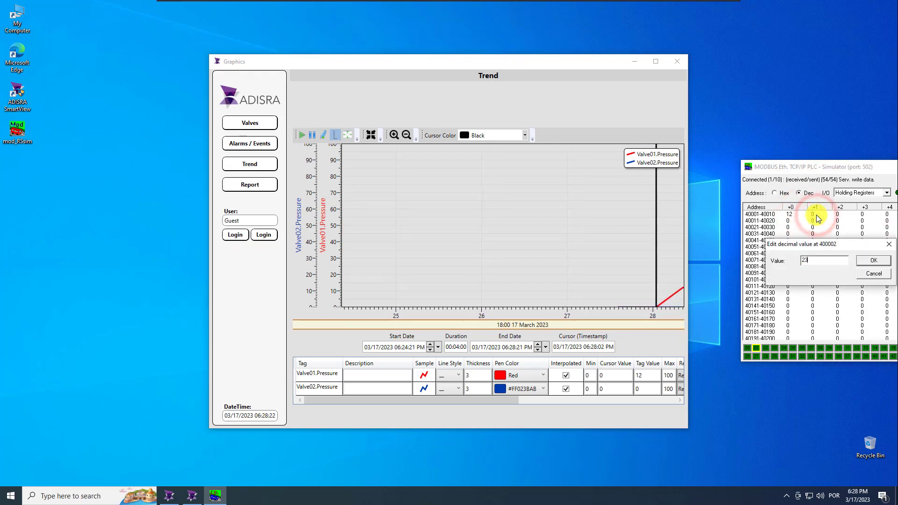
{"action": "key", "text": "Return"}
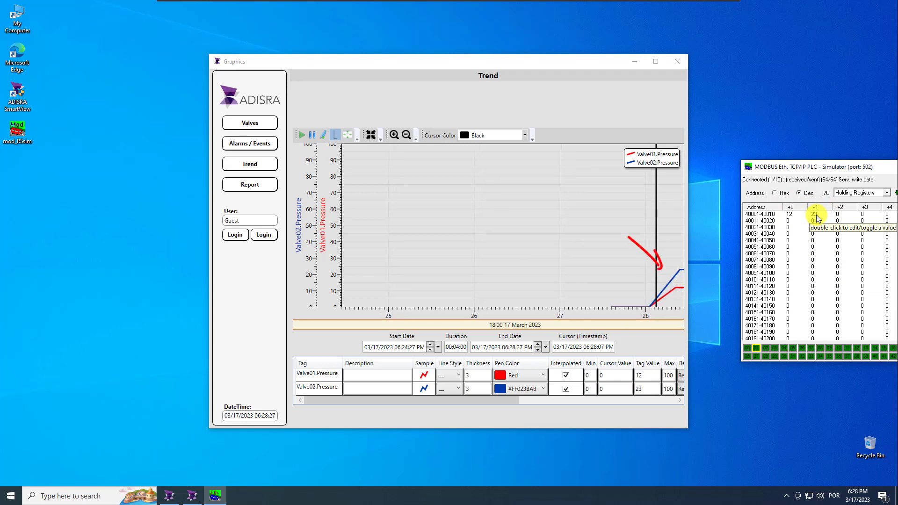
Change register 40001 to 20 and 40002 to 31 to watch the pressures plot
{"action": "double_click", "coordinate": [791, 215]}
{"action": "type", "text": "2"}
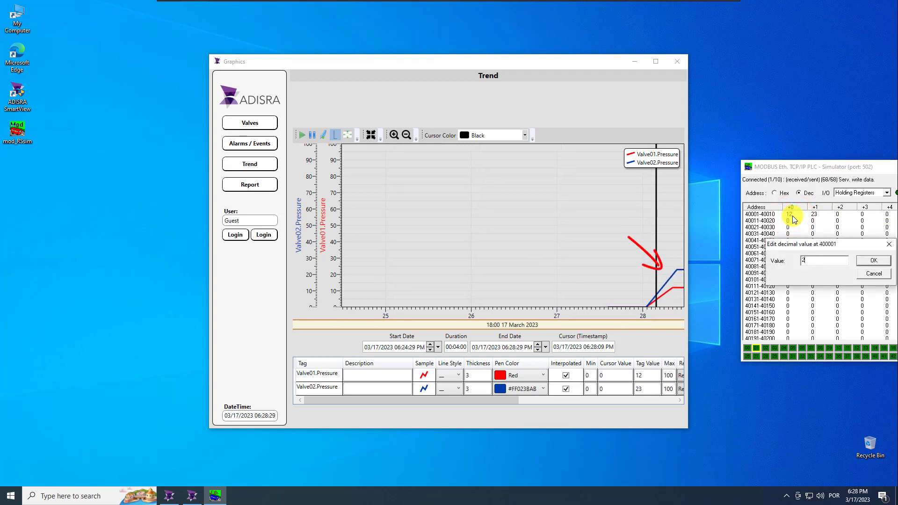
{"action": "type", "text": "0"}
{"action": "key", "text": "Return"}
{"action": "double_click", "coordinate": [815, 215]}
{"action": "type", "text": "31"}
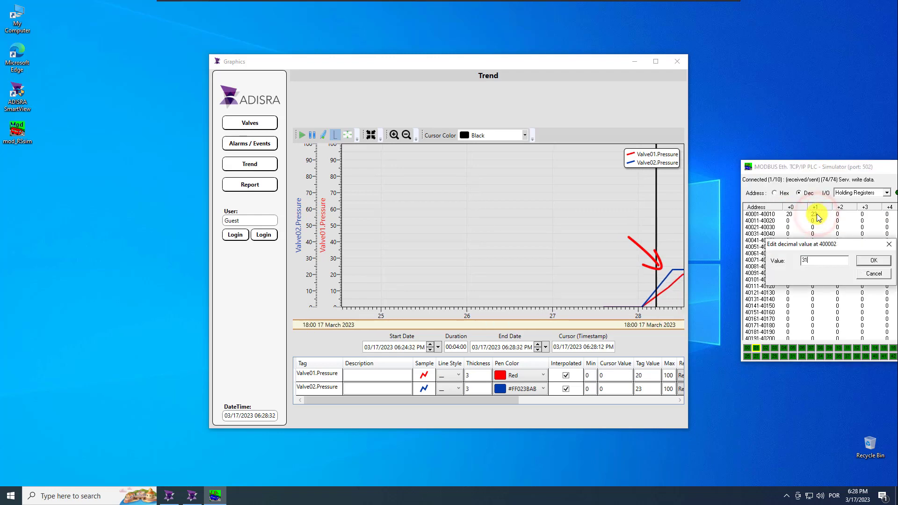
{"action": "key", "text": "Return"}
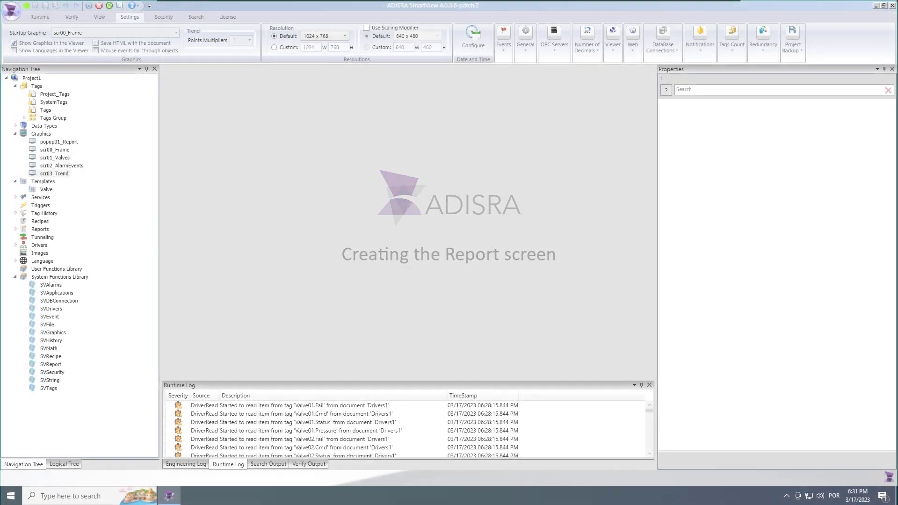
Open popup01_Report and give it a grey background, RGB 226
{"action": "left_click", "coordinate": [193, 209]}
{"action": "double_click", "coordinate": [59, 141]}
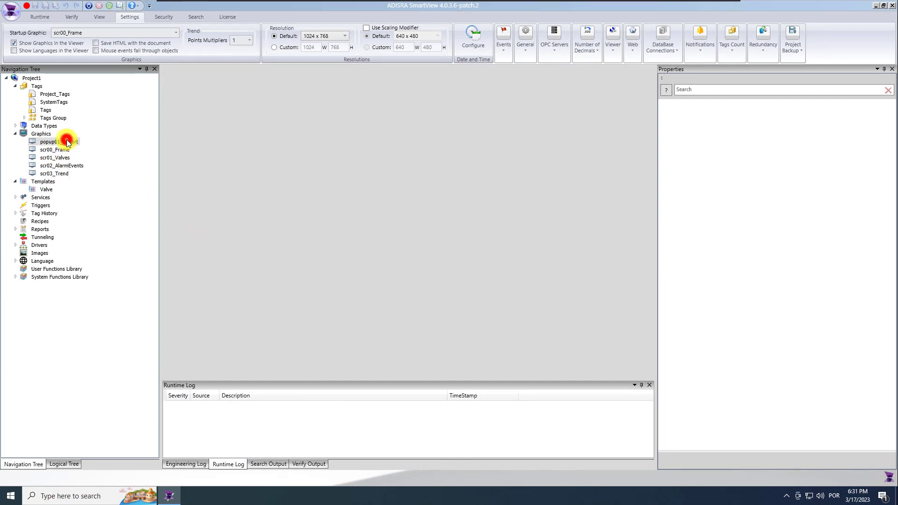
{"action": "left_click", "coordinate": [359, 223]}
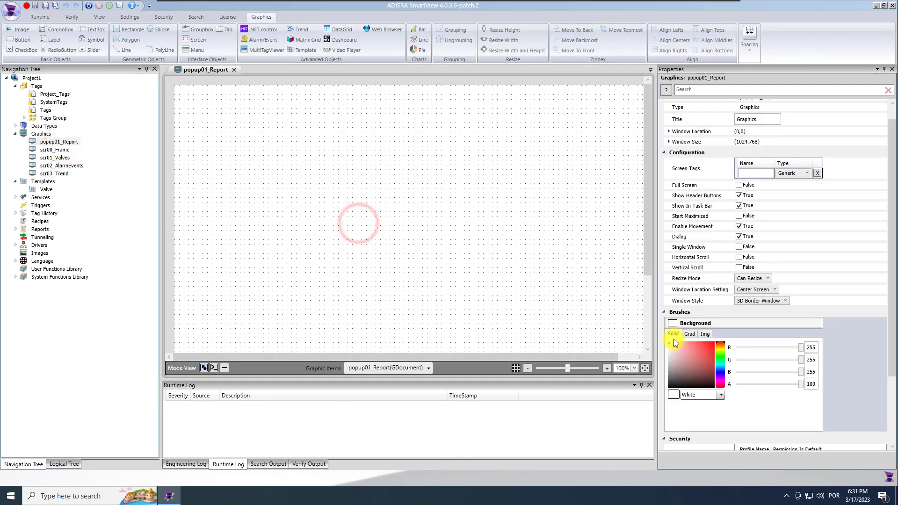
{"action": "left_click", "coordinate": [815, 347]}
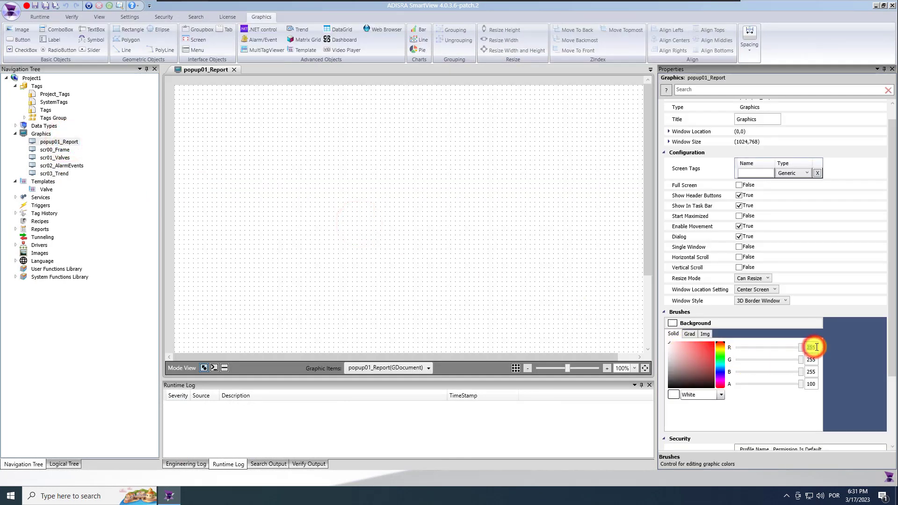
{"action": "type", "text": "226"}
{"action": "left_click", "coordinate": [814, 358]}
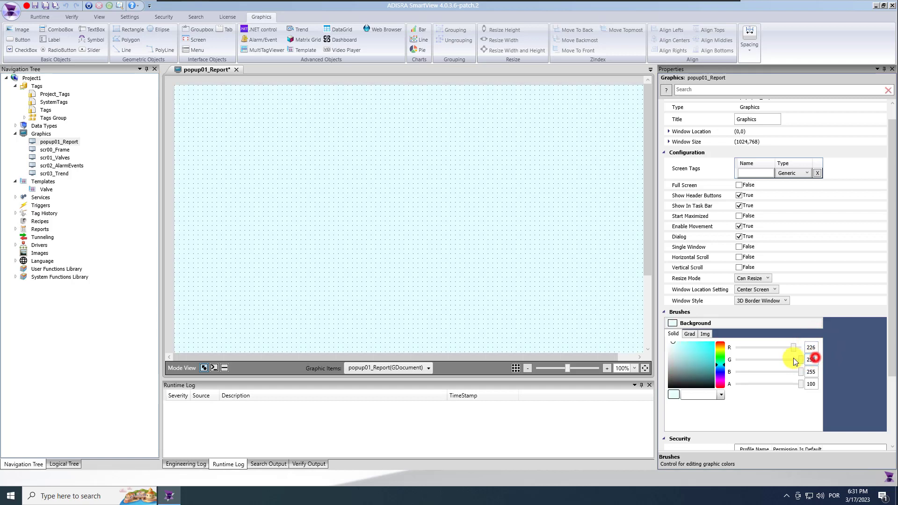
{"action": "left_click_drag", "start_coordinate": [798, 372], "coordinate": [793, 372]}
{"action": "type", "text": "226"}
{"action": "key", "text": "Return"}
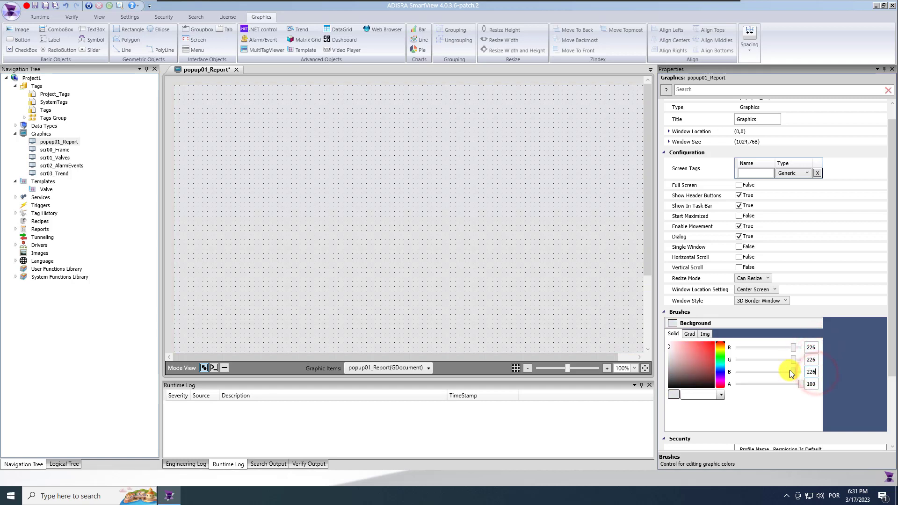
{"action": "left_click", "coordinate": [463, 272]}
Set the popup window size to 200 by 200
{"action": "scroll", "coordinate": [462, 240], "scroll_direction": "down", "scroll_amount": 1}
{"action": "scroll", "coordinate": [462, 242], "scroll_direction": "down", "scroll_amount": 3}
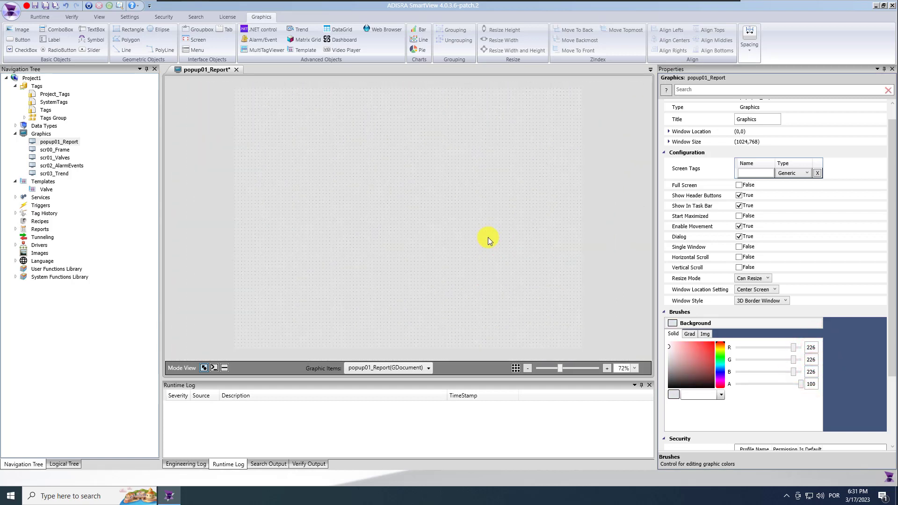
{"action": "left_click", "coordinate": [668, 142]}
{"action": "left_click", "coordinate": [764, 154]}
{"action": "type", "text": "200"}
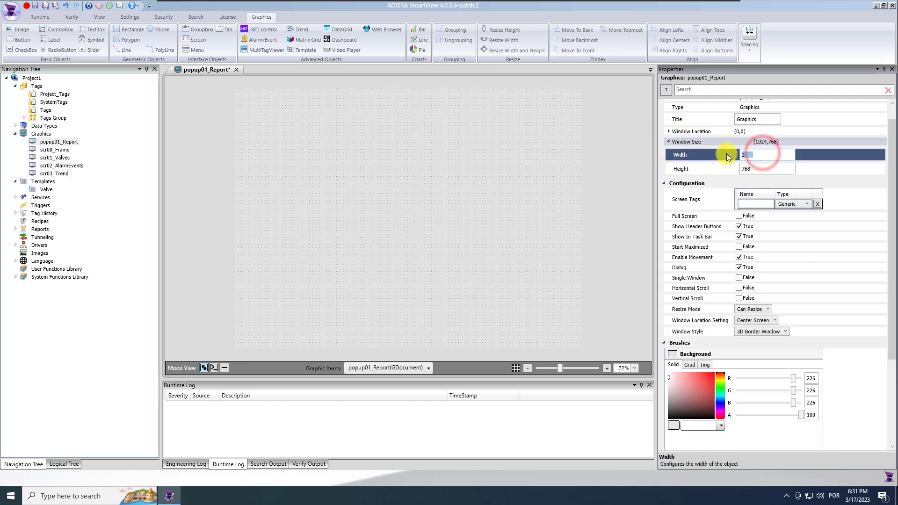
{"action": "left_click", "coordinate": [756, 168]}
{"action": "type", "text": "200"}
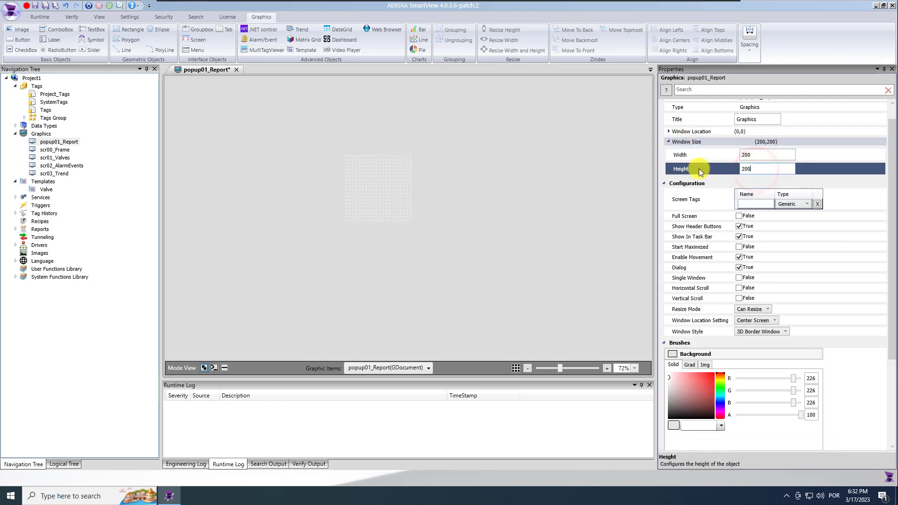
{"action": "scroll", "coordinate": [425, 212], "scroll_direction": "up", "scroll_amount": 3}
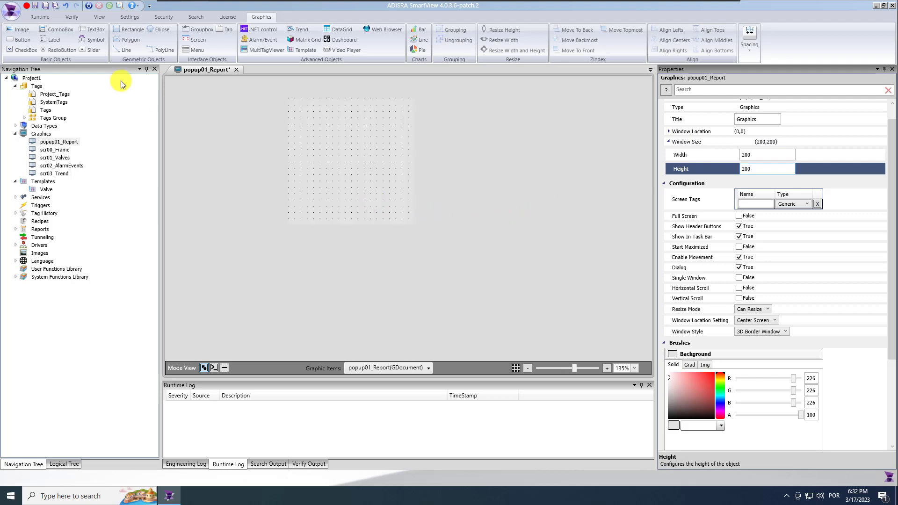
Paste the rounded rectangle from scr00_Frame onto the popup and resize it to about 192 by 191
{"action": "double_click", "coordinate": [60, 150]}
{"action": "left_click", "coordinate": [211, 218]}
{"action": "left_click", "coordinate": [296, 69]}
{"action": "left_click", "coordinate": [445, 261]}
{"action": "key", "text": "ctrl+v"}
{"action": "left_click_drag", "start_coordinate": [452, 284], "coordinate": [448, 268]}
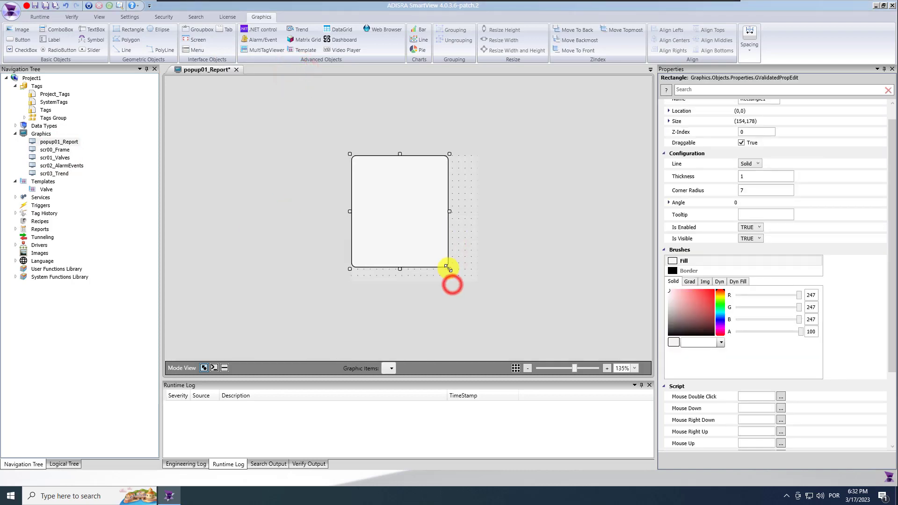
{"action": "left_click_drag", "start_coordinate": [393, 206], "coordinate": [395, 208]}
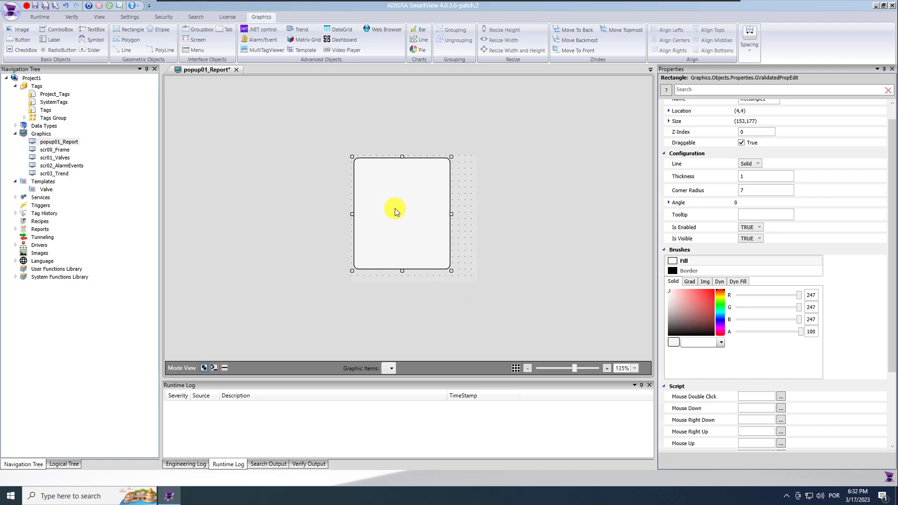
{"action": "left_click_drag", "start_coordinate": [451, 214], "coordinate": [476, 213]}
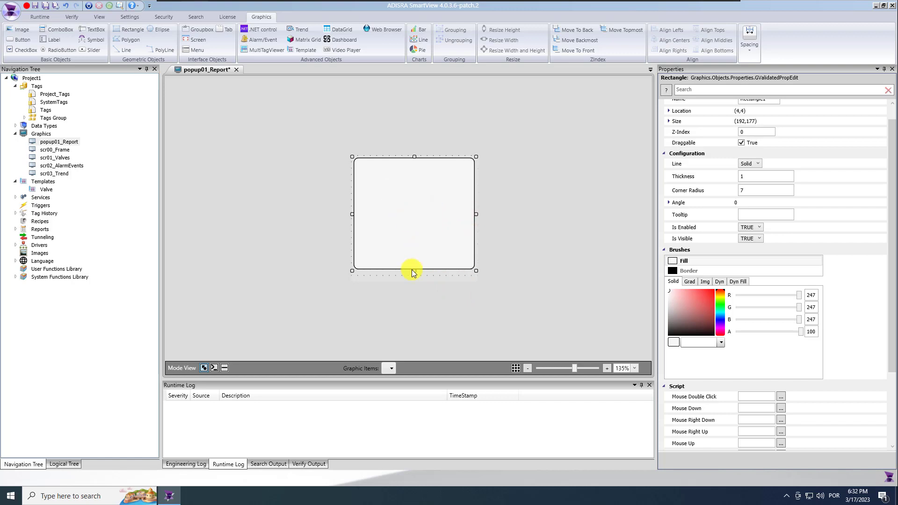
{"action": "left_click_drag", "start_coordinate": [414, 275], "coordinate": [414, 280]}
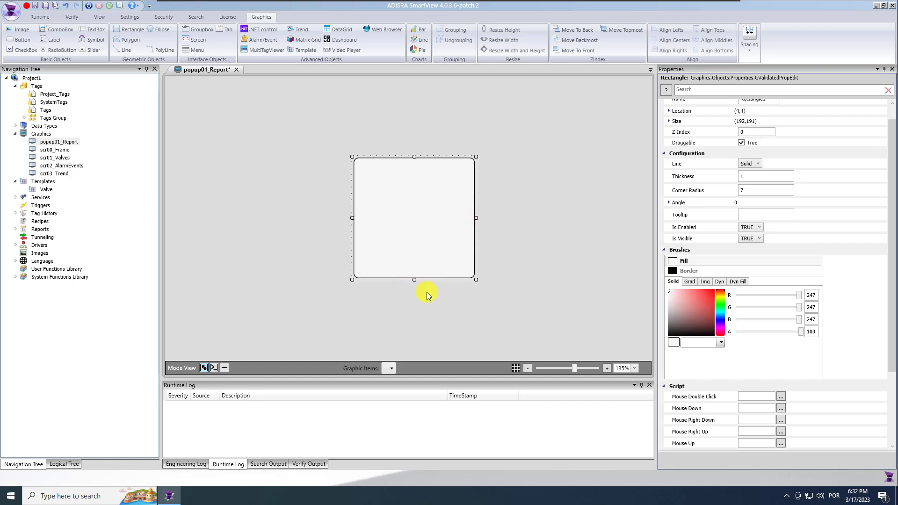
{"action": "left_click", "coordinate": [425, 299]}
Draw a 'Save Report' button with bold size-14 text and corner radius 7
{"action": "left_click", "coordinate": [21, 39]}
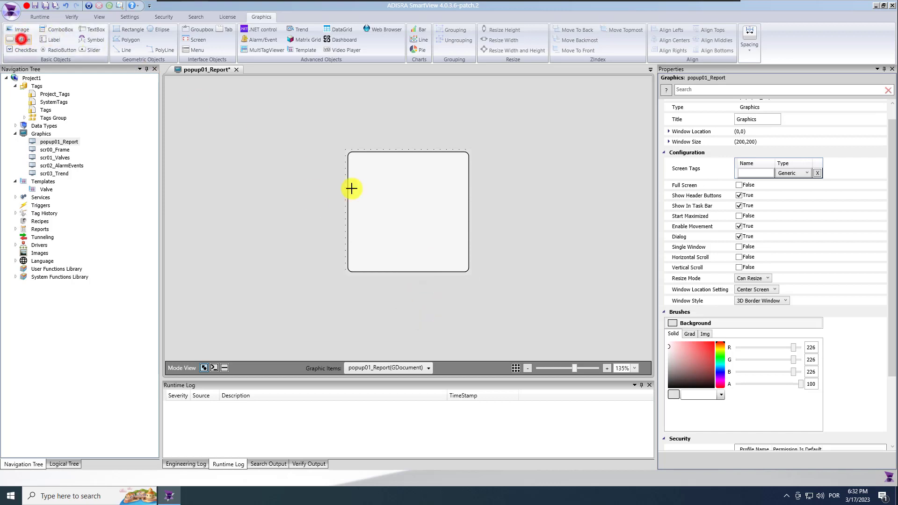
{"action": "mouse_move", "coordinate": [365, 182]}
{"action": "left_mouse_down"}
{"action": "mouse_move", "coordinate": [448, 206]}
{"action": "mouse_move", "coordinate": [406, 186]}
{"action": "left_mouse_up"}
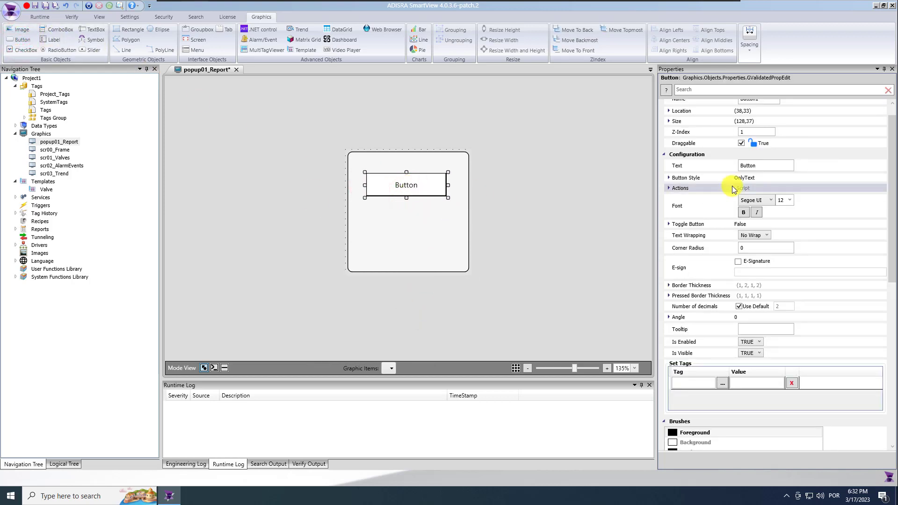
{"action": "left_click", "coordinate": [766, 166]}
{"action": "type", "text": "SAve R"}
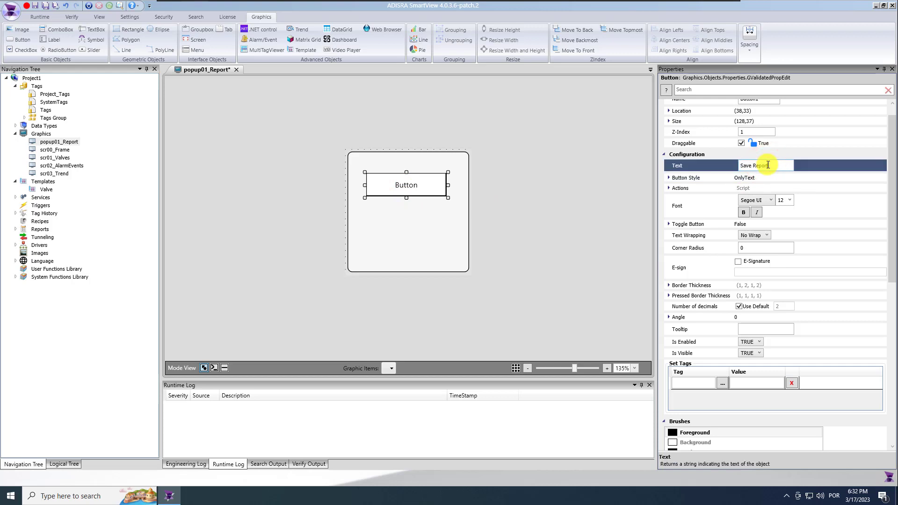
{"action": "type", "text": "eport"}
{"action": "left_click", "coordinate": [744, 212]}
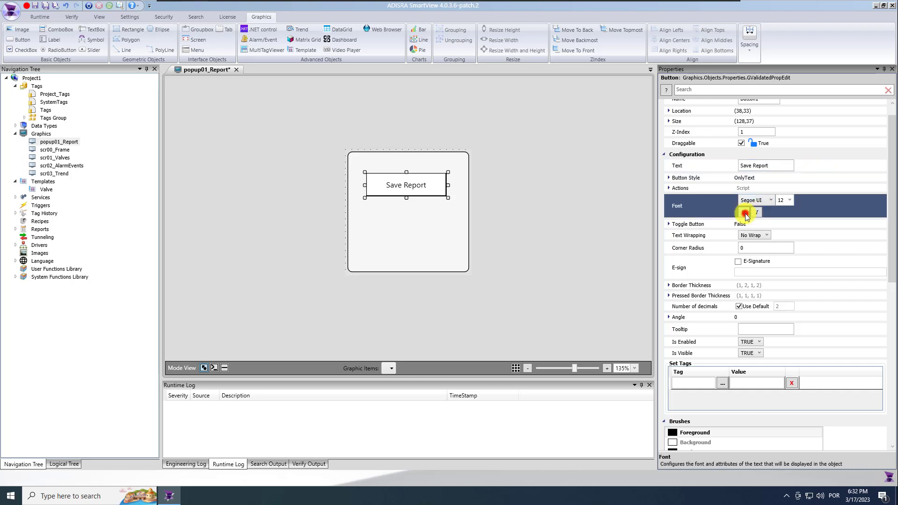
{"action": "left_click", "coordinate": [790, 200]}
{"action": "left_click", "coordinate": [786, 252]}
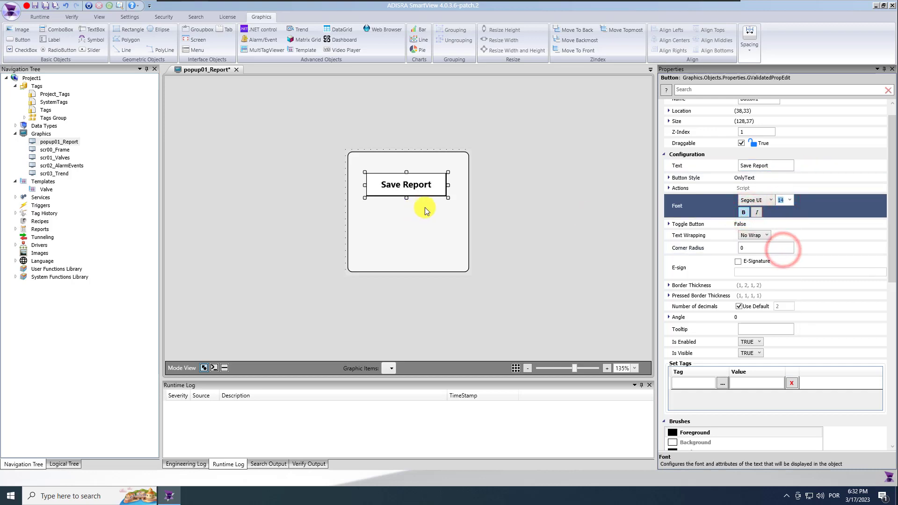
{"action": "left_click", "coordinate": [747, 248]}
{"action": "type", "text": "7"}
Duplicate the button below the original and centre both buttons on the panel
{"action": "left_click", "coordinate": [407, 184]}
{"action": "key", "text": "ctrl+c"}
{"action": "key", "text": "ctrl+v"}
{"action": "left_click_drag", "start_coordinate": [419, 205], "coordinate": [408, 227]}
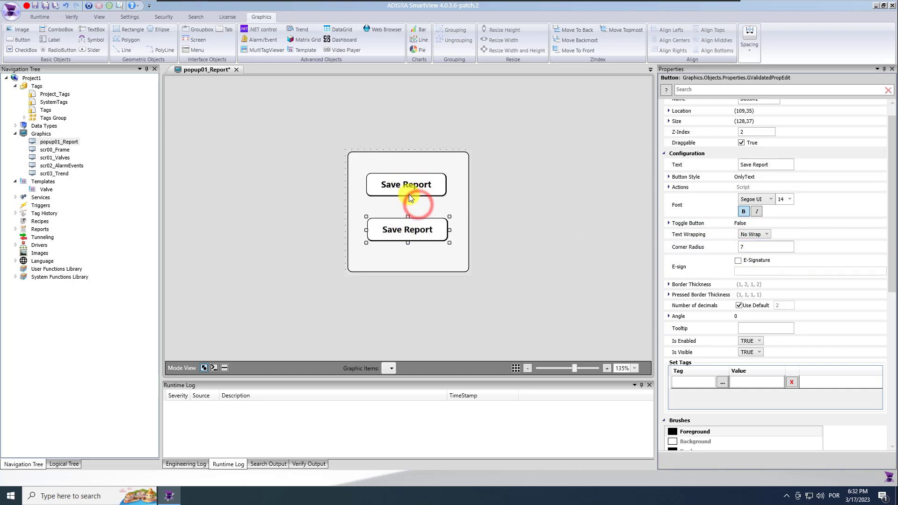
{"action": "left_click", "coordinate": [411, 188], "text": "ctrl"}
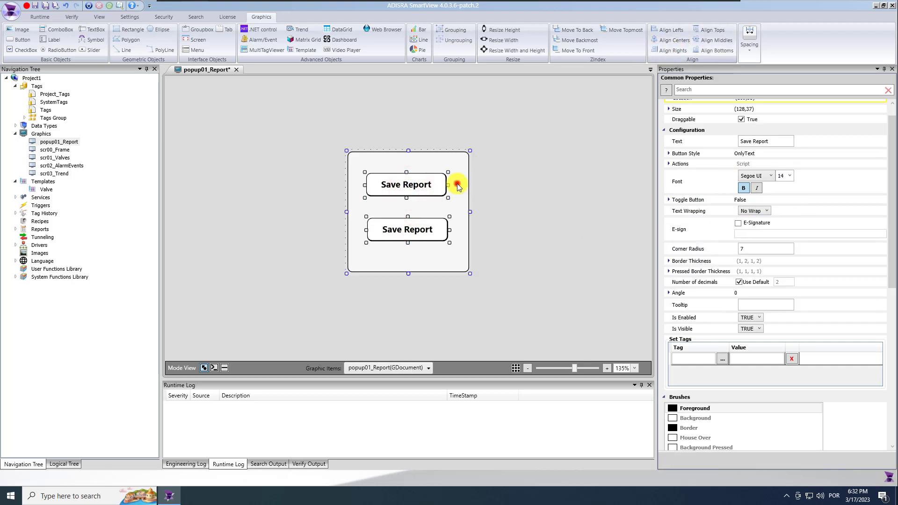
{"action": "left_click", "coordinate": [458, 183], "text": "ctrl"}
{"action": "left_click", "coordinate": [678, 41]}
{"action": "left_click", "coordinate": [538, 213]}
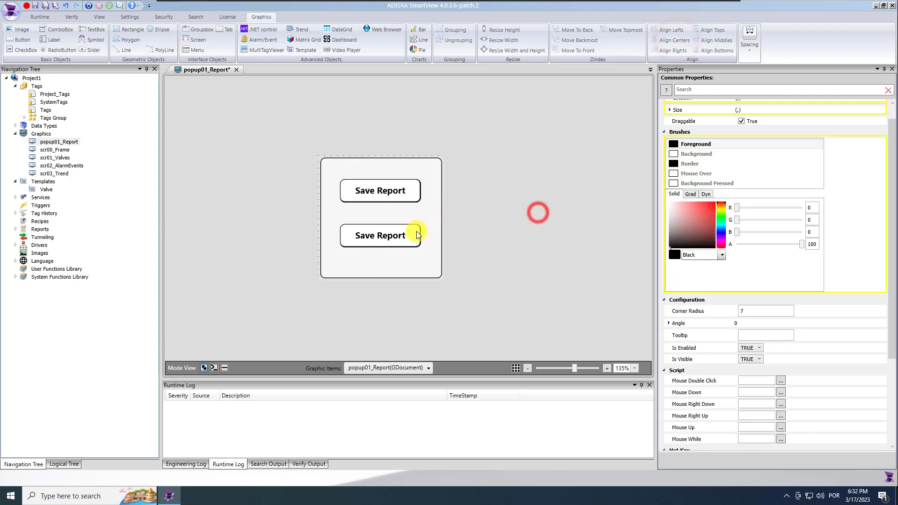
{"action": "left_click", "coordinate": [398, 238]}
{"action": "left_click", "coordinate": [393, 200], "text": "ctrl"}
{"action": "key", "text": "Down"}
{"action": "key", "text": "Down"}
{"action": "key", "text": "Down"}
{"action": "key", "text": "Down"}
{"action": "key", "text": "Down"}
{"action": "key", "text": "Down"}
{"action": "key", "text": "Down"}
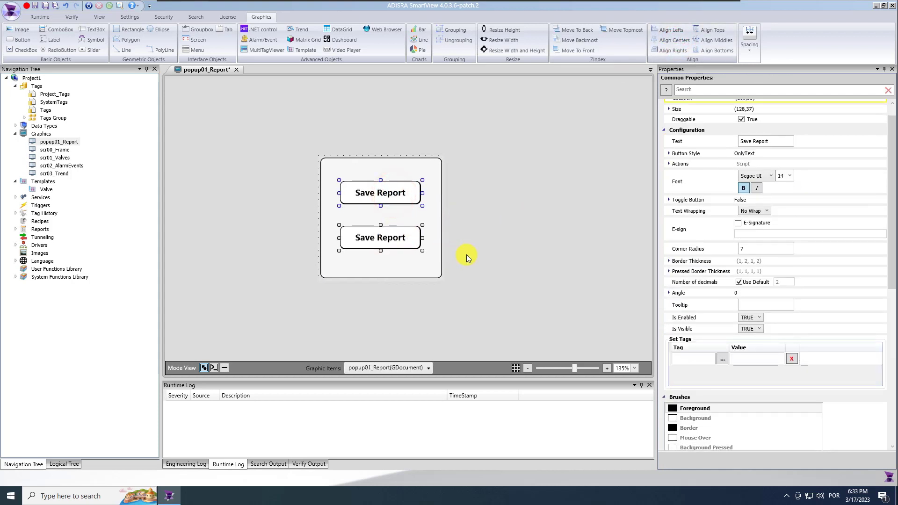
{"action": "left_click", "coordinate": [494, 254]}
Change the lower button's caption to 'Open Report'
{"action": "left_click", "coordinate": [418, 239]}
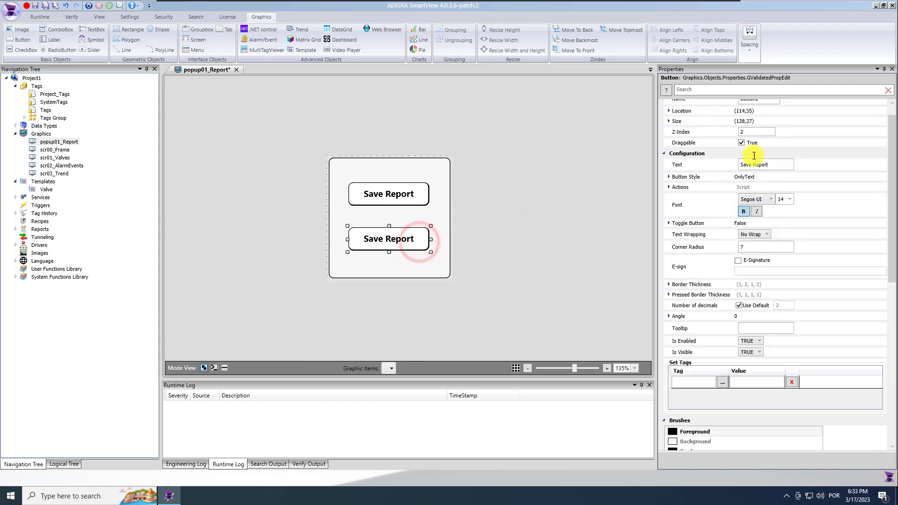
{"action": "left_click", "coordinate": [887, 161]}
{"action": "left_click", "coordinate": [770, 181]}
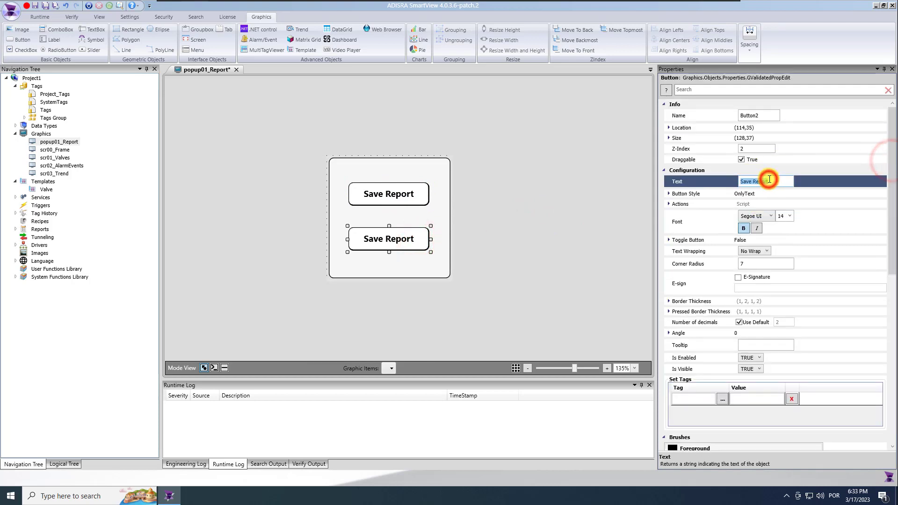
{"action": "type", "text": "Open"}
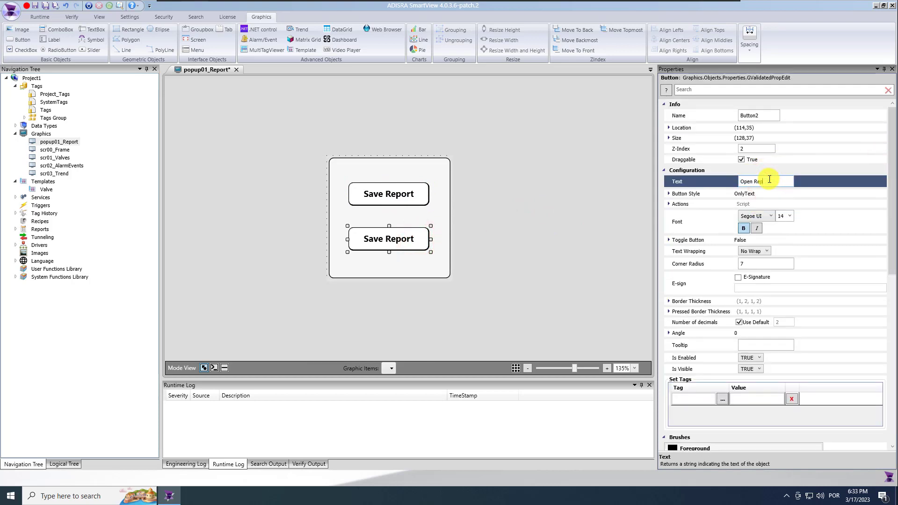
{"action": "left_click", "coordinate": [407, 196]}
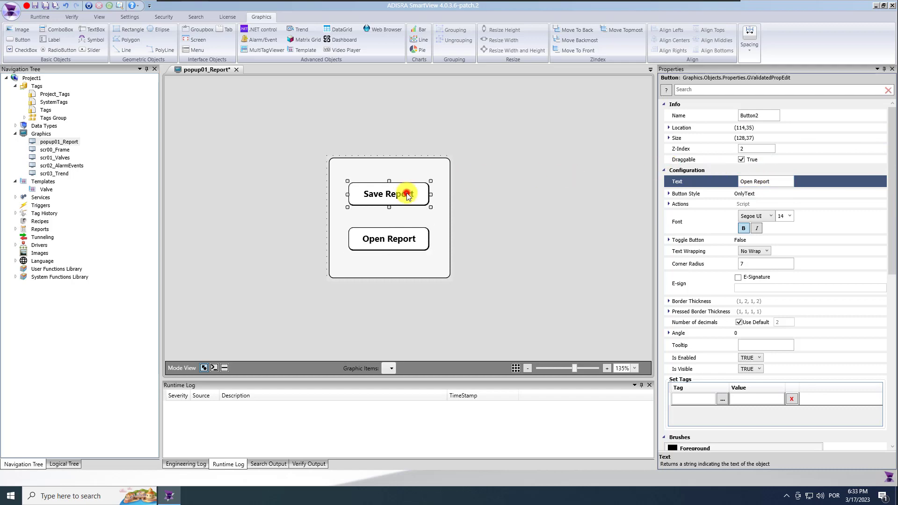
Begin the Save Report Mouse Up script with string path = SVApplications.ProjectPath()
{"action": "left_click", "coordinate": [225, 368]}
{"action": "left_click", "coordinate": [290, 263]}
{"action": "type", "text": "string pat"}
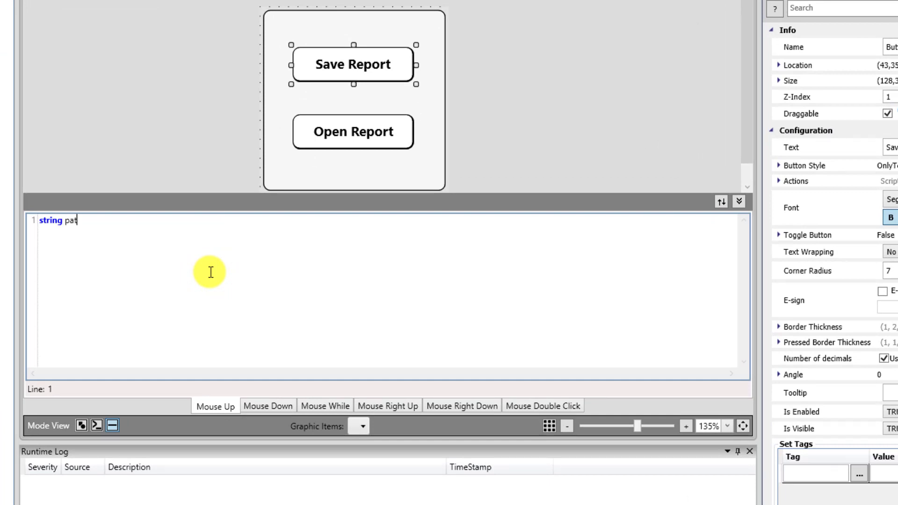
{"action": "type", "text": "h = (SV"}
{"action": "key", "text": "Down"}
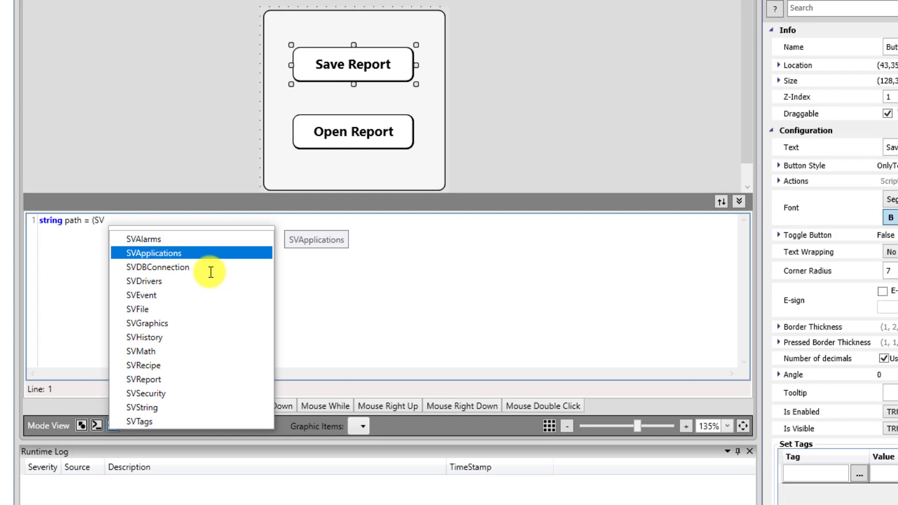
{"action": "key", "text": "Return"}
{"action": "type", "text": "."}
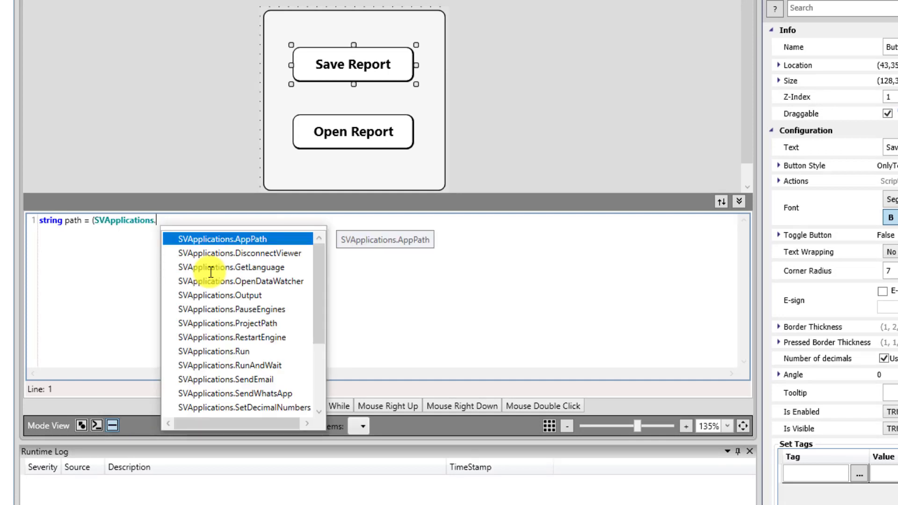
{"action": "type", "text": "Pro"}
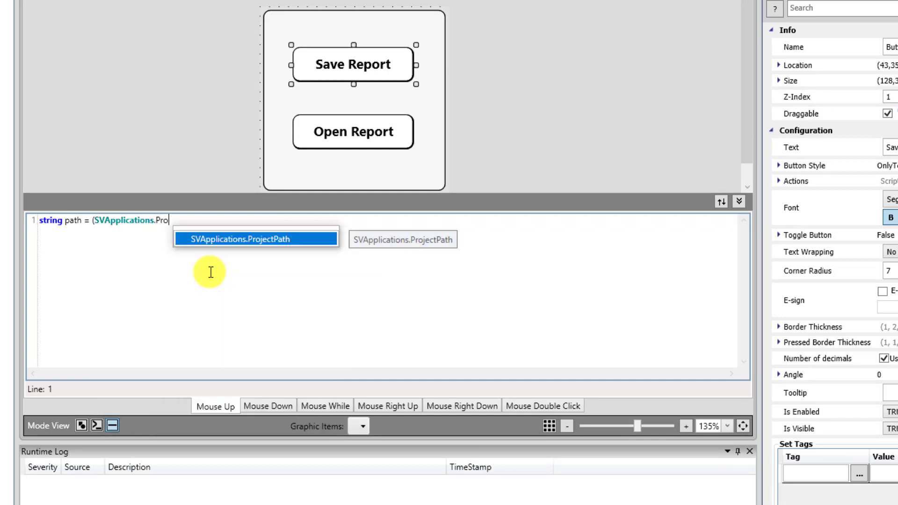
{"action": "key", "text": "Return"}
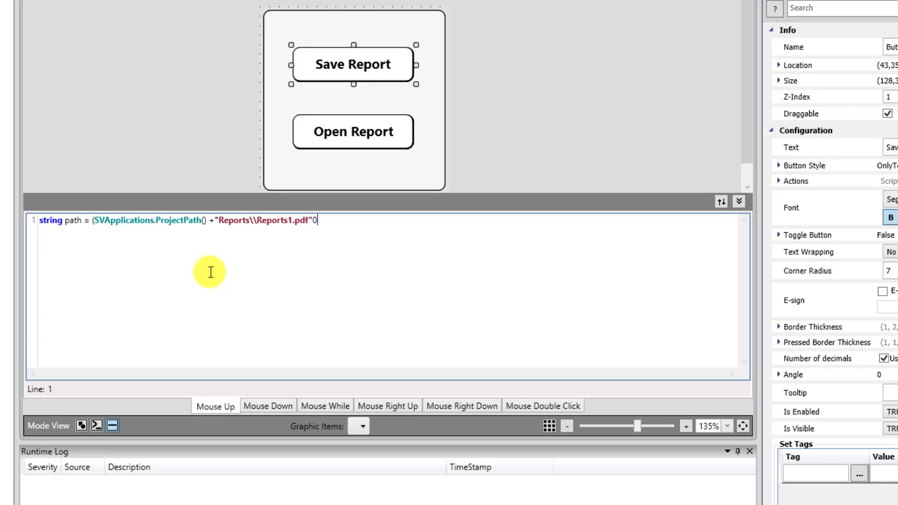
Add SVReport.SaveFile("Reports1",path) to the script and close the script editor
{"action": "type", "text": "; SVR"}
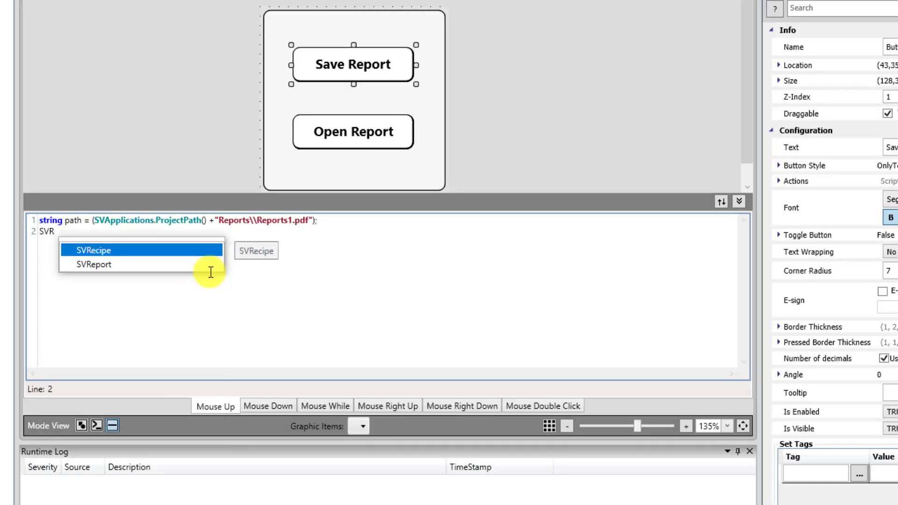
{"action": "key", "text": "Down"}
{"action": "key", "text": "Return"}
{"action": "type", "text": "."}
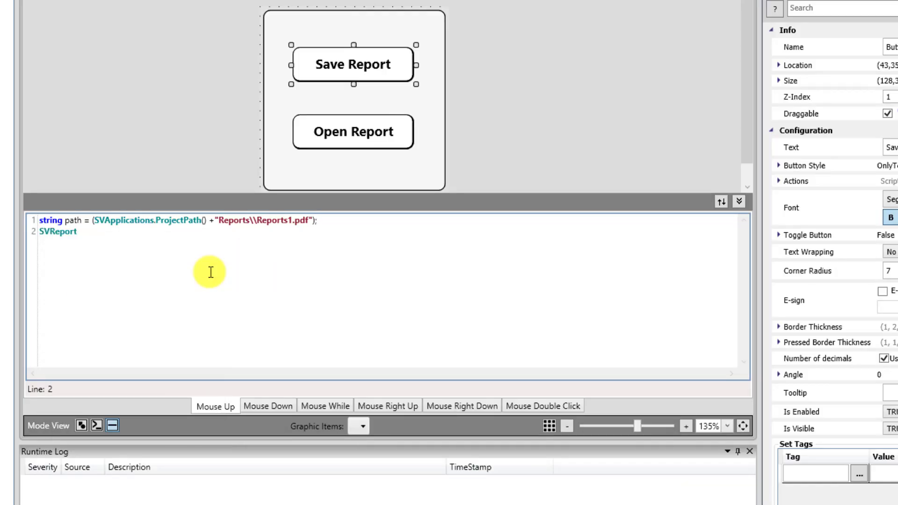
{"action": "key", "text": "Down"}
{"action": "key", "text": "Down"}
{"action": "key", "text": "Return"}
{"action": "type", "text": "\"Reports"}
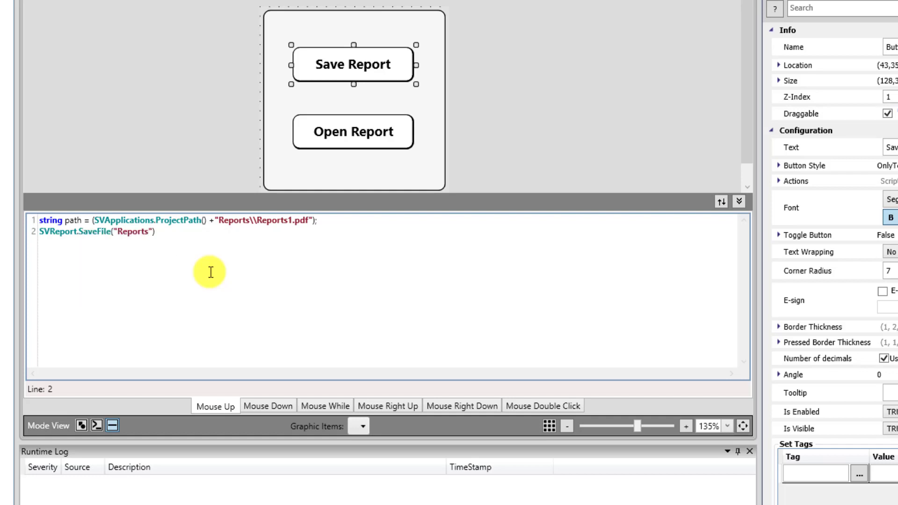
{"action": "type", "text": "1\",path"}
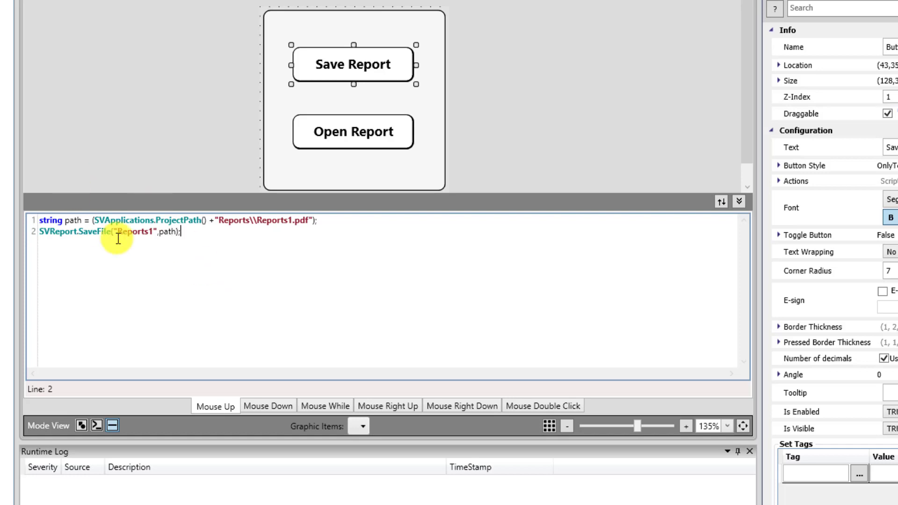
{"action": "left_click", "coordinate": [171, 258]}
{"action": "left_click", "coordinate": [739, 202]}
Start the Open Report script with path = SVApplications.ProjectPath() + "Reports//Reports1.pdf"
{"action": "left_click", "coordinate": [384, 223]}
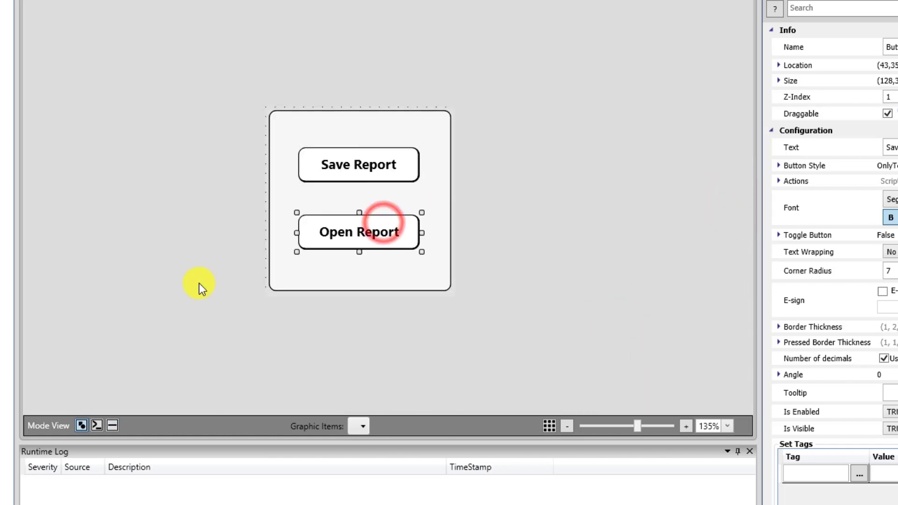
{"action": "left_click", "coordinate": [112, 425]}
{"action": "left_click", "coordinate": [157, 281]}
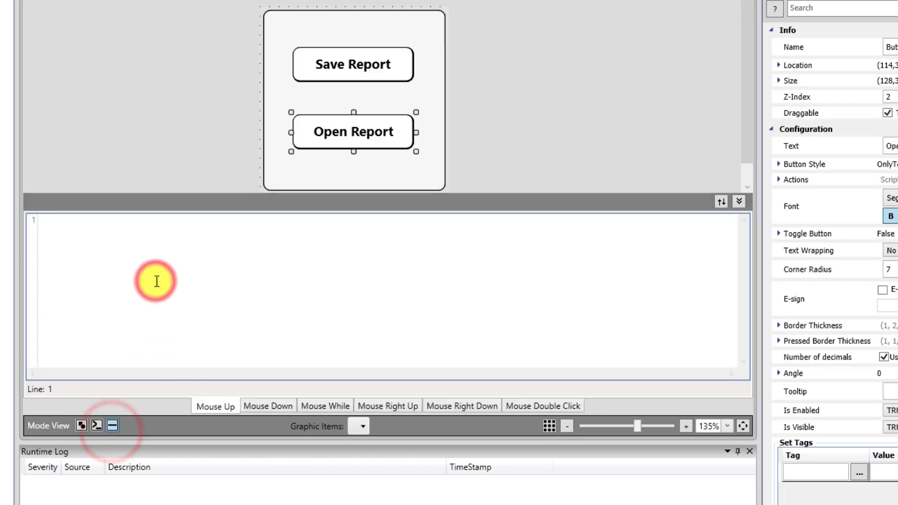
{"action": "type", "text": "string path = "}
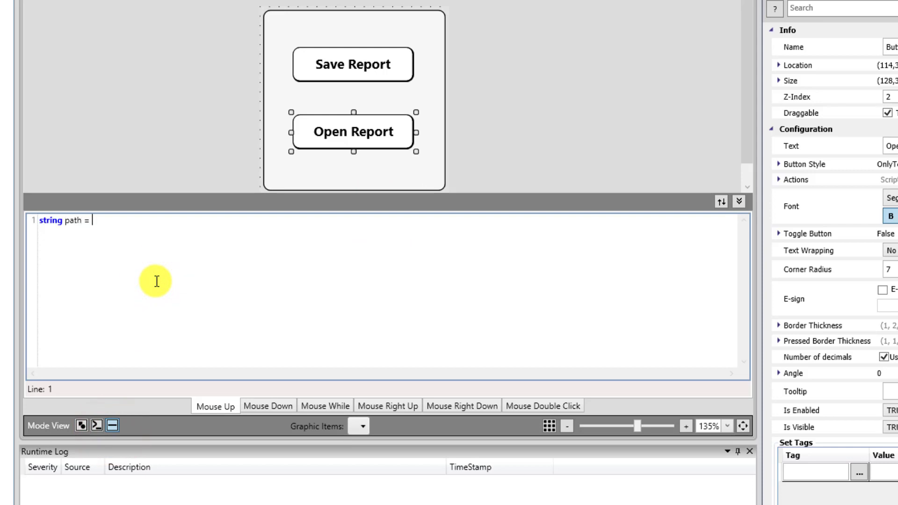
{"action": "type", "text": "(SVA"}
{"action": "key", "text": "Down"}
{"action": "key", "text": "Return"}
{"action": "type", "text": ".Pr"}
{"action": "key", "text": "Return"}
{"action": "type", "text": "()"}
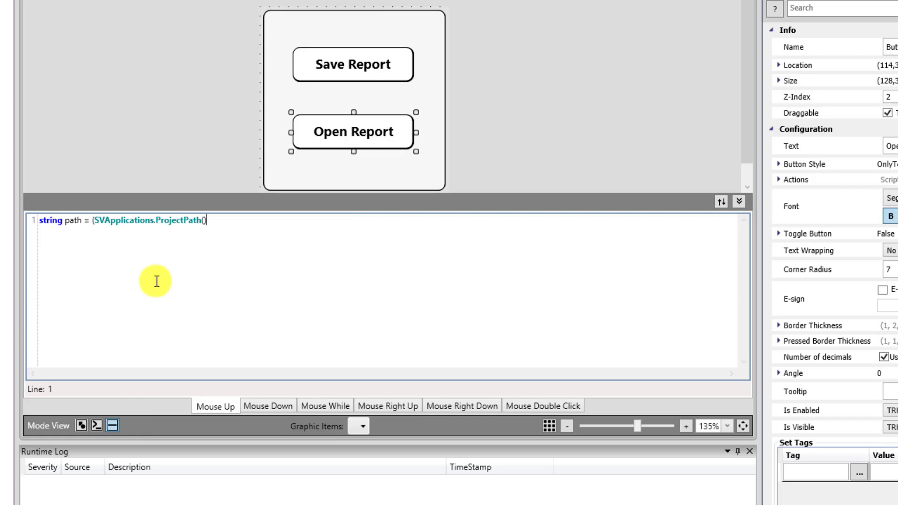
{"action": "type", "text": " + \"Reports//Reports1.pdf\");"}
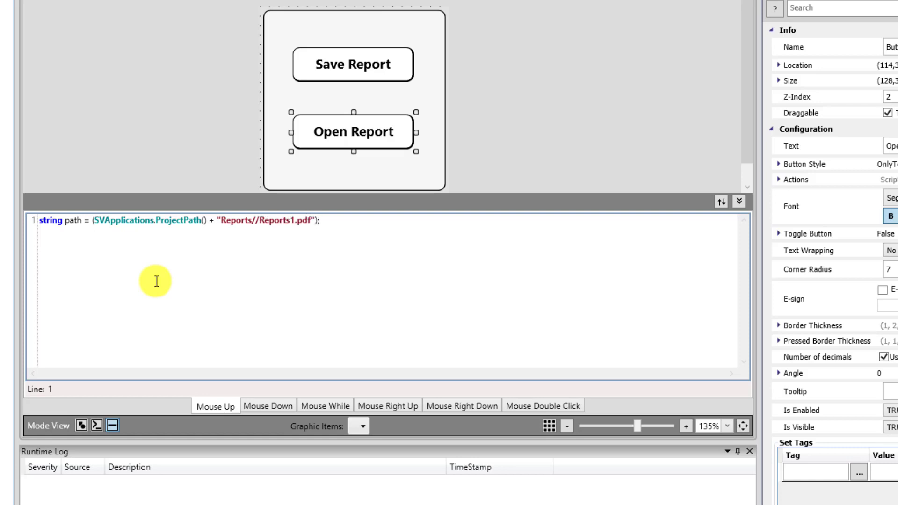
Add SVApplications.Run(path) on a second line and save the script
{"action": "key", "text": "Return"}
{"action": "type", "text": "SV"}
{"action": "key", "text": "Down"}
{"action": "key", "text": "Return"}
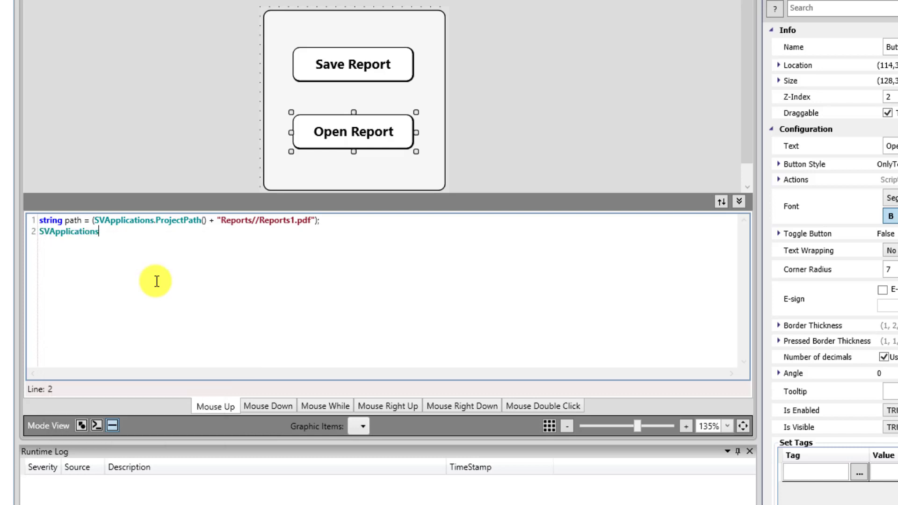
{"action": "type", "text": ".R"}
{"action": "key", "text": "Down"}
{"action": "key", "text": "Return"}
{"action": "type", "text": "()"}
{"action": "key", "text": "Left"}
{"action": "type", "text": "path"}
{"action": "key", "text": "ctrl+s"}
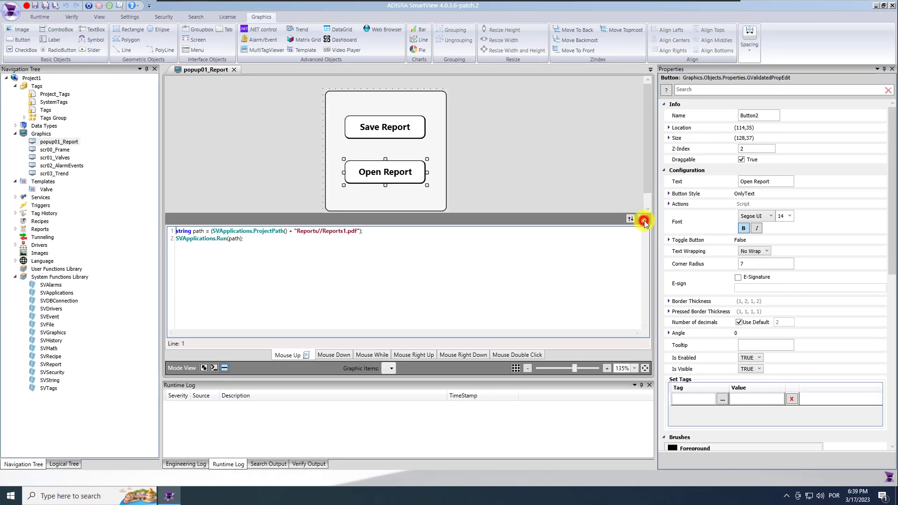
{"action": "left_click", "coordinate": [739, 201]}
{"action": "left_click", "coordinate": [220, 253]}
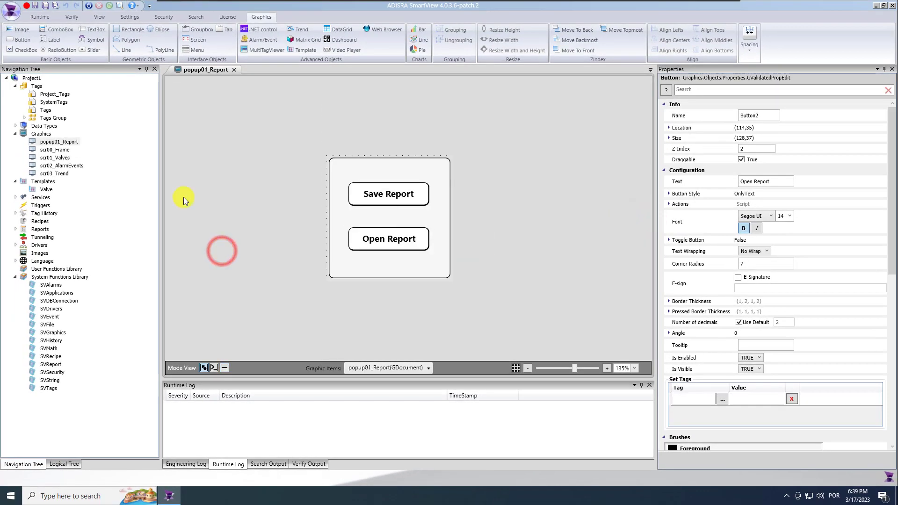
Minimize the editor, start the mod_RSsim Modbus simulator and move its window to the right
{"action": "left_click", "coordinate": [45, 7]}
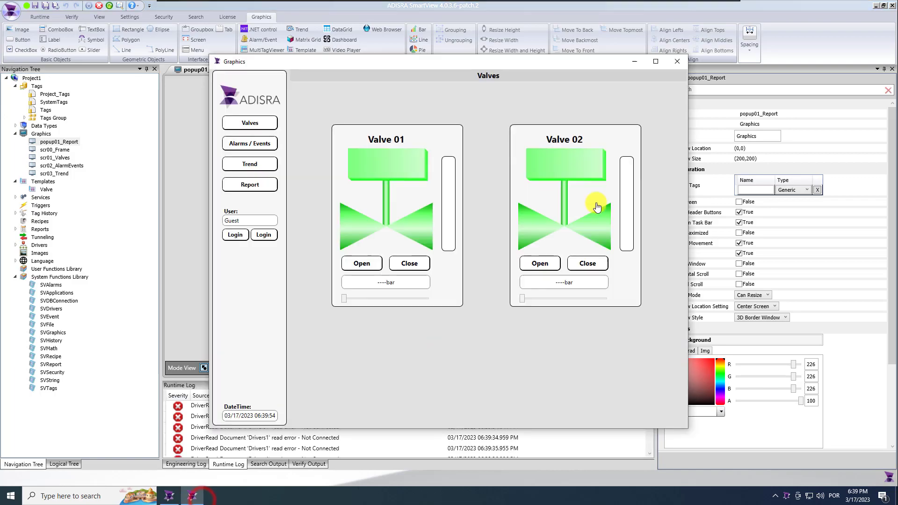
{"action": "left_click", "coordinate": [877, 5]}
{"action": "left_click", "coordinate": [27, 134]}
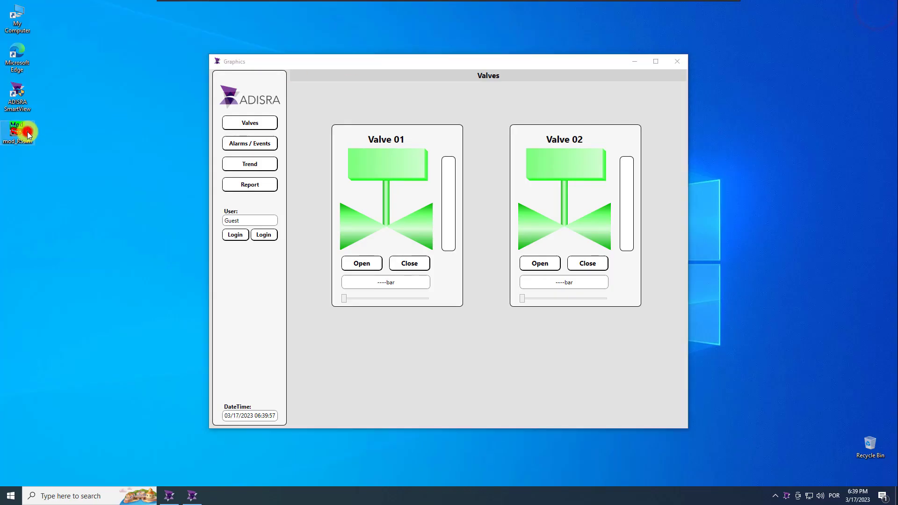
{"action": "left_click", "coordinate": [518, 278]}
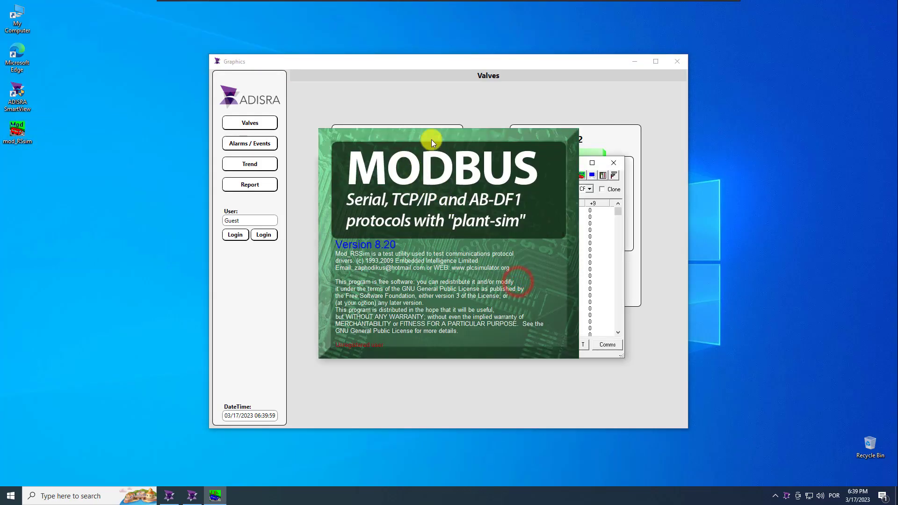
{"action": "left_click", "coordinate": [431, 141]}
{"action": "left_click_drag", "start_coordinate": [401, 162], "coordinate": [780, 131]}
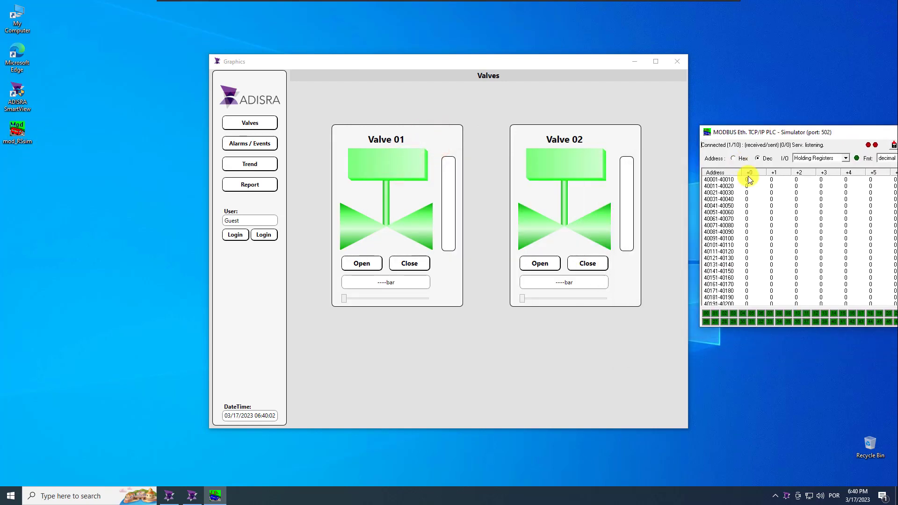
Set Modbus registers 40001 to 70 and 40002 to 65 in Mod_RSsim
{"action": "double_click", "coordinate": [749, 180]}
{"action": "type", "text": "70"}
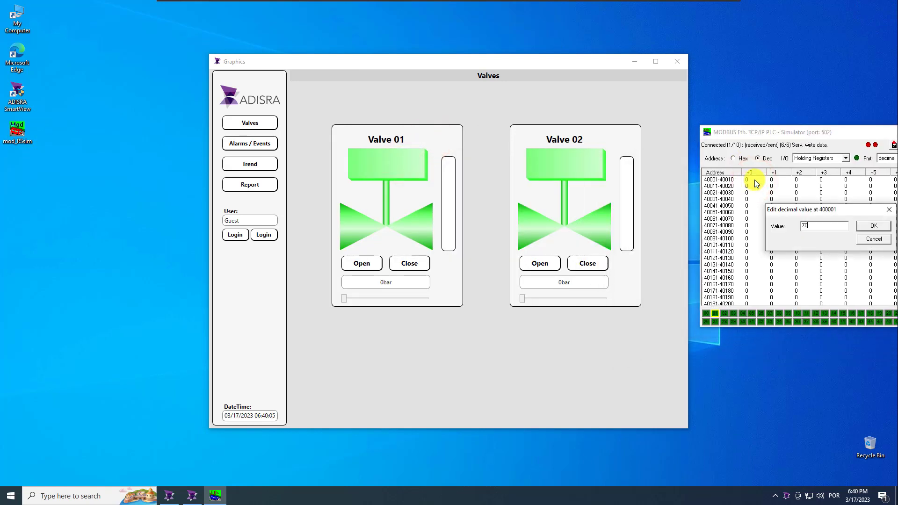
{"action": "key", "text": "Return"}
{"action": "double_click", "coordinate": [776, 180]}
{"action": "type", "text": "65"}
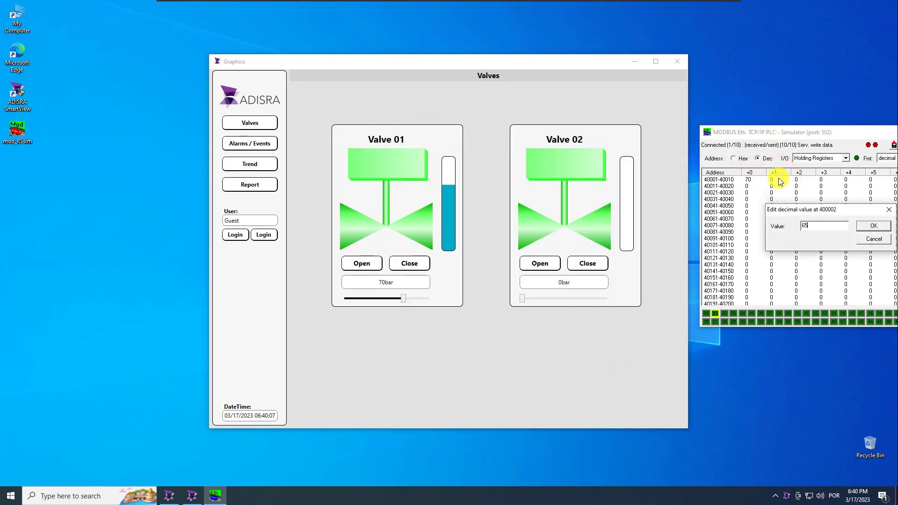
{"action": "key", "text": "Return"}
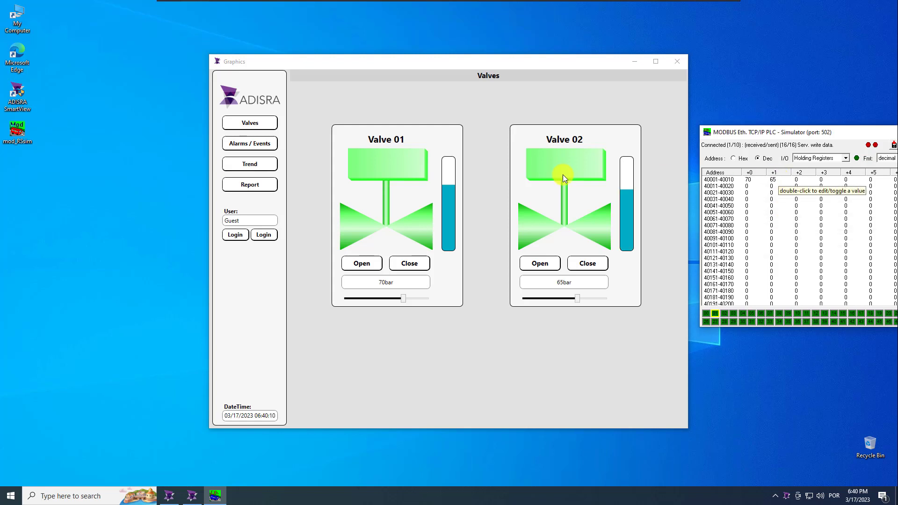
Save the Pressure Report as a PDF, view it, then minimize the viewer and runtime
{"action": "left_click", "coordinate": [250, 184]}
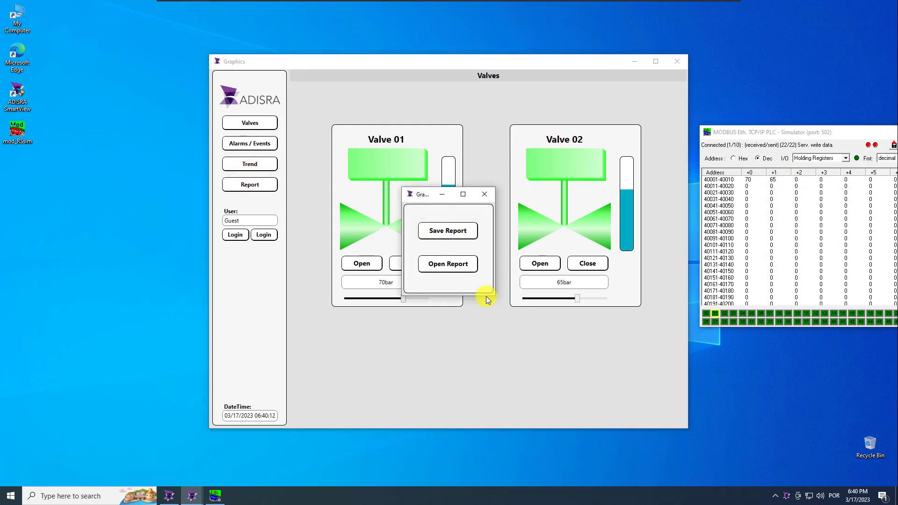
{"action": "left_click", "coordinate": [456, 236]}
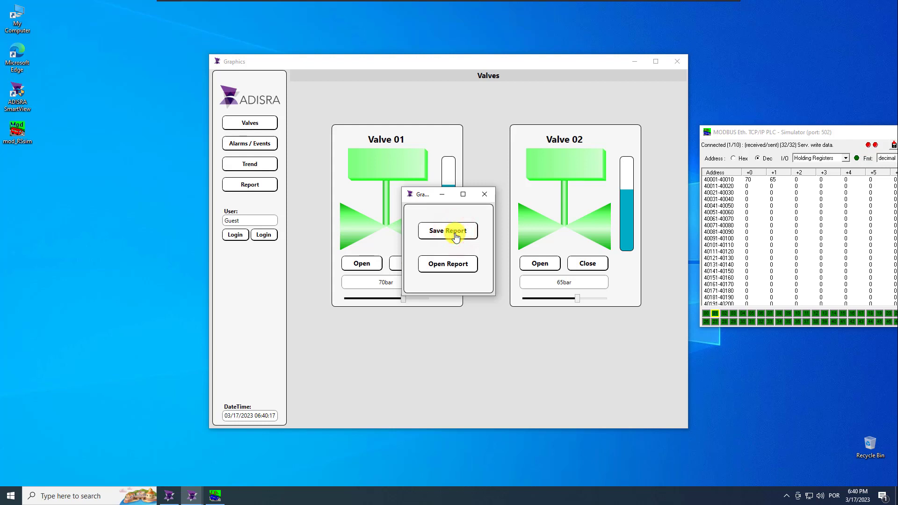
{"action": "left_click", "coordinate": [464, 265]}
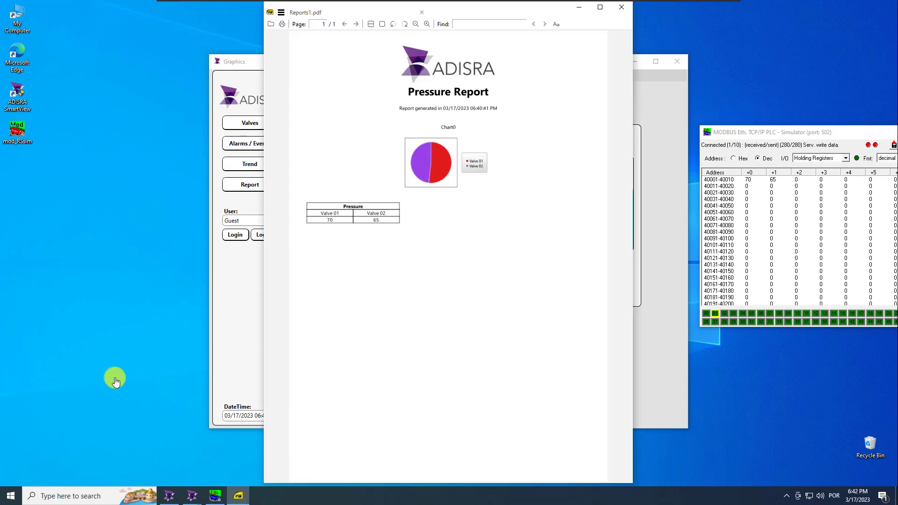
{"action": "left_click", "coordinate": [579, 8]}
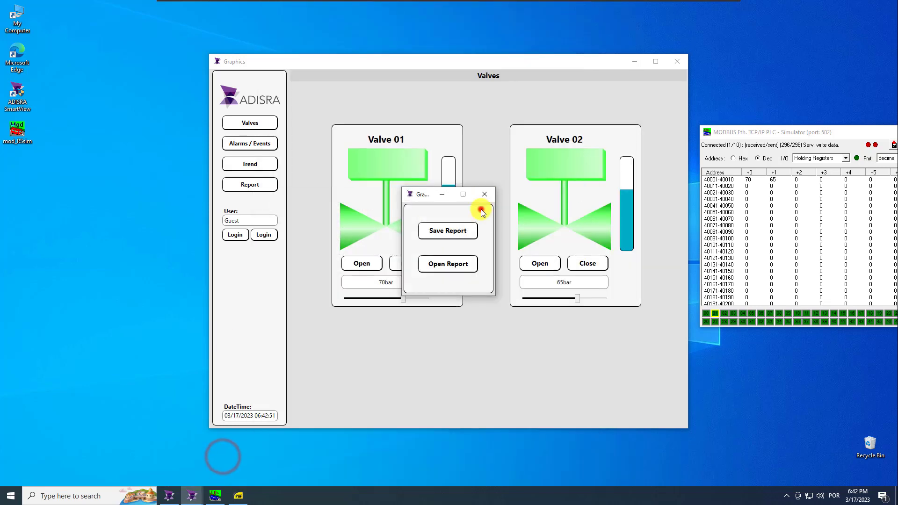
{"action": "left_click", "coordinate": [483, 193]}
{"action": "left_click", "coordinate": [635, 61]}
{"action": "left_click", "coordinate": [172, 150]}
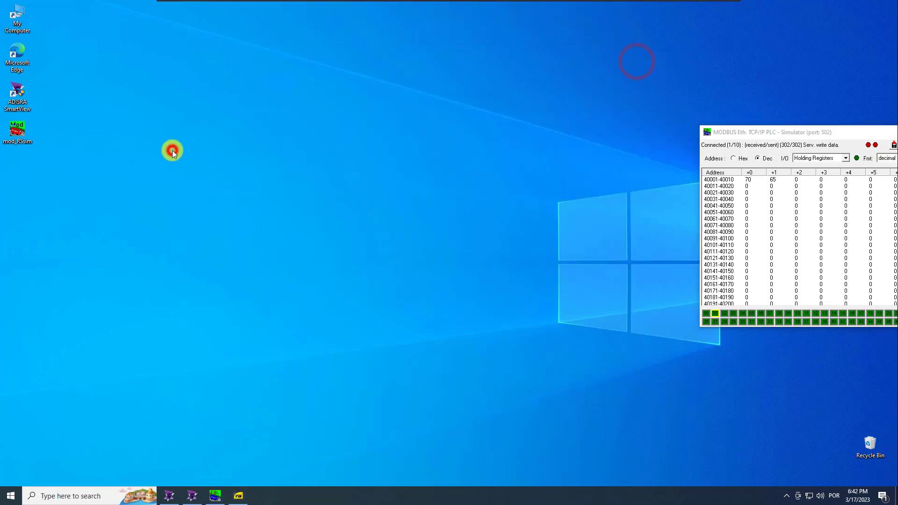
Browse to Documents > ADISRA SmartView > Project1 > Reports and select Reports1.pdf
{"action": "left_click", "coordinate": [204, 215]}
{"action": "key", "text": "super+e"}
{"action": "double_click", "coordinate": [414, 168]}
{"action": "double_click", "coordinate": [225, 163]}
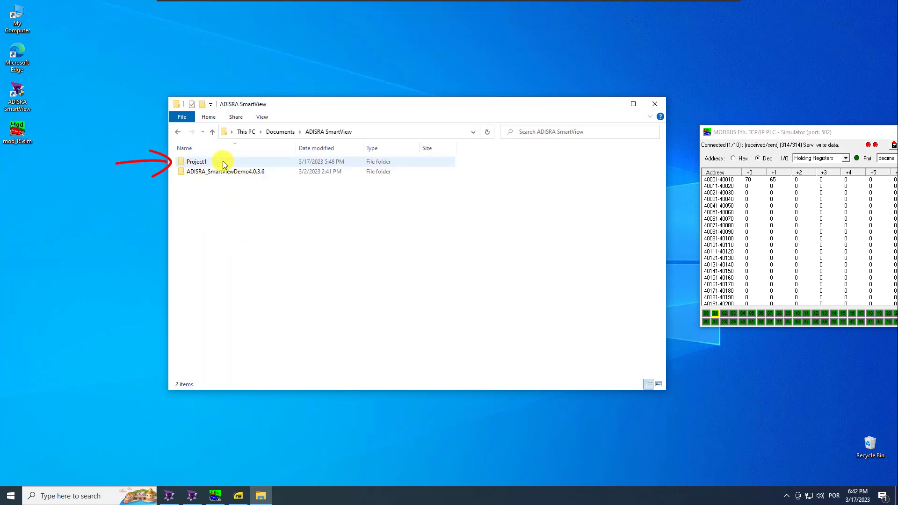
{"action": "double_click", "coordinate": [223, 162]}
{"action": "double_click", "coordinate": [203, 283]}
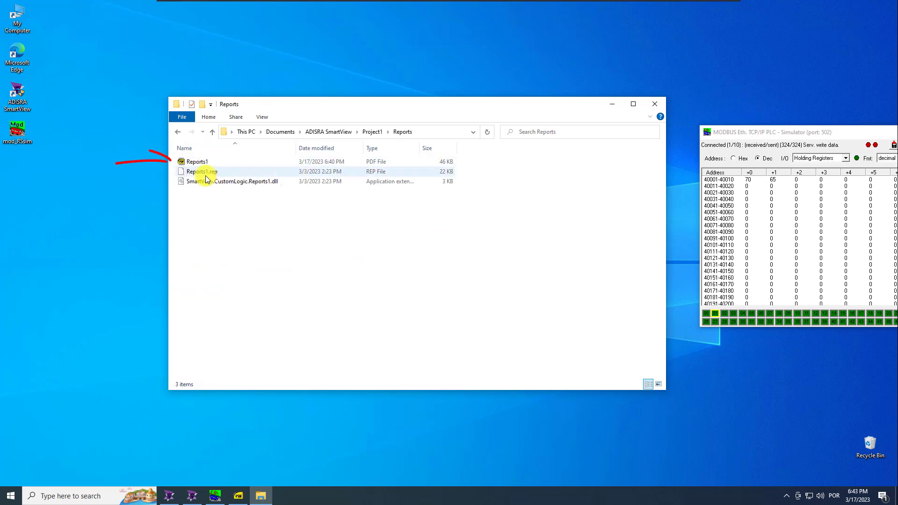
{"action": "left_click", "coordinate": [203, 161]}
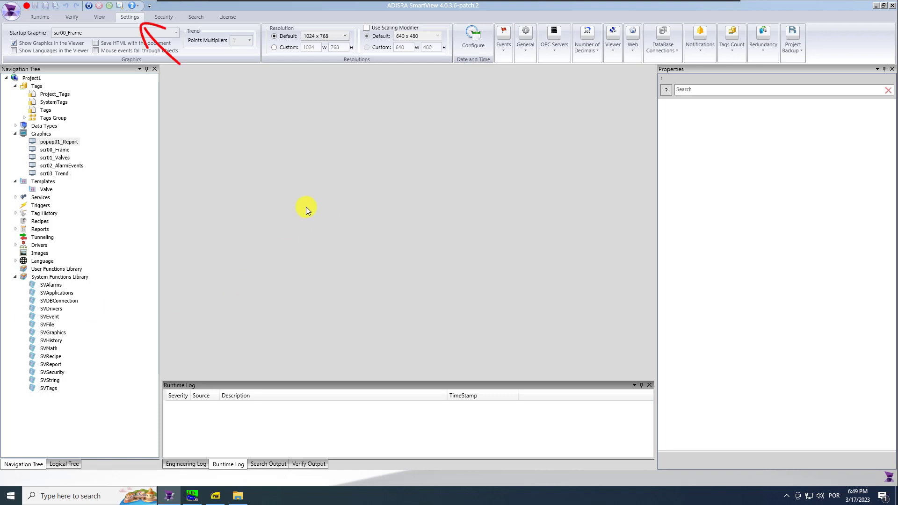
Create a Project1 desktop shortcut from General settings, then close the SmartView editor
{"action": "left_click", "coordinate": [128, 17]}
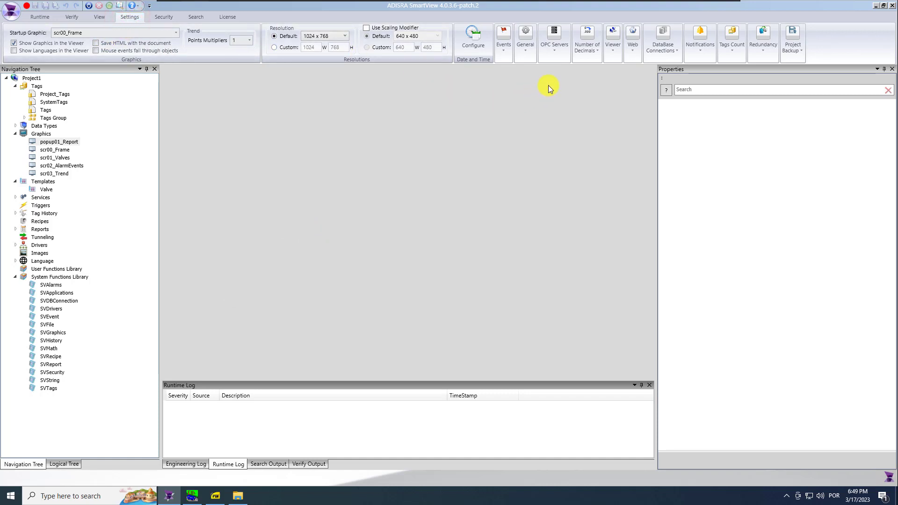
{"action": "left_click", "coordinate": [523, 44]}
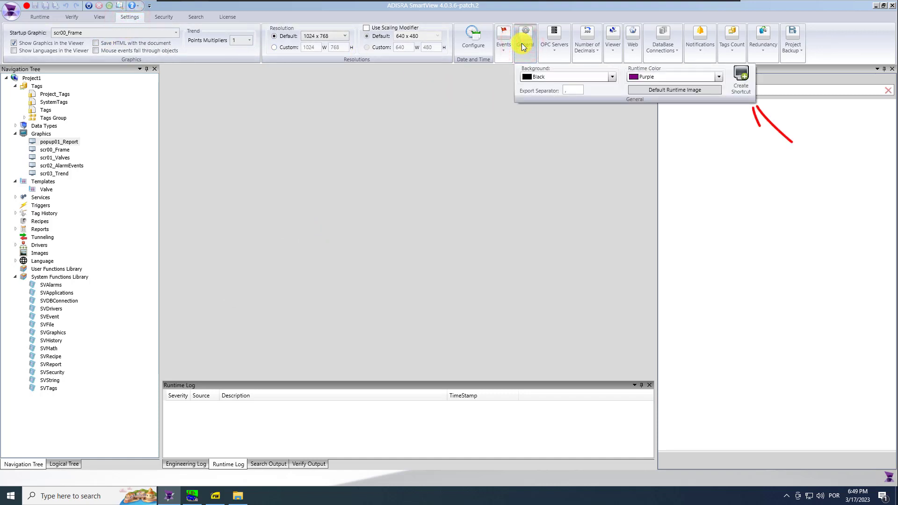
{"action": "left_click", "coordinate": [744, 75]}
{"action": "left_click", "coordinate": [473, 161]}
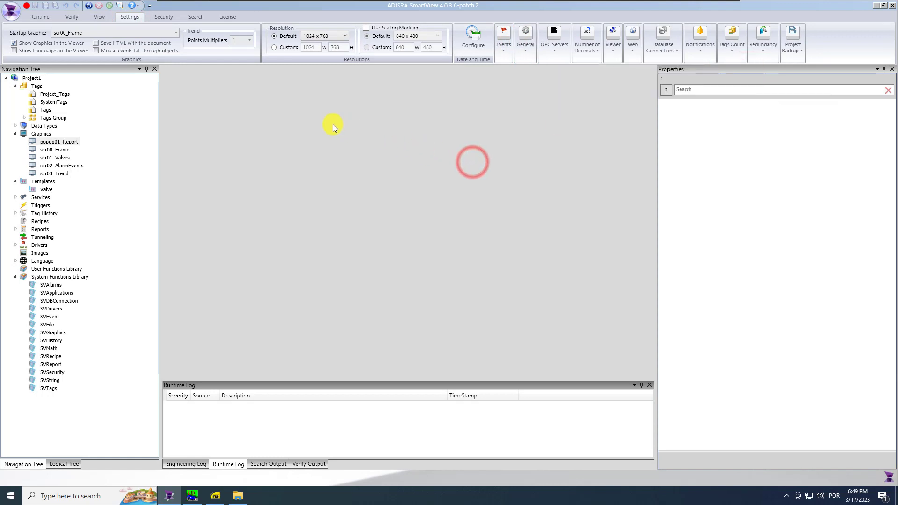
{"action": "left_click", "coordinate": [21, 164]}
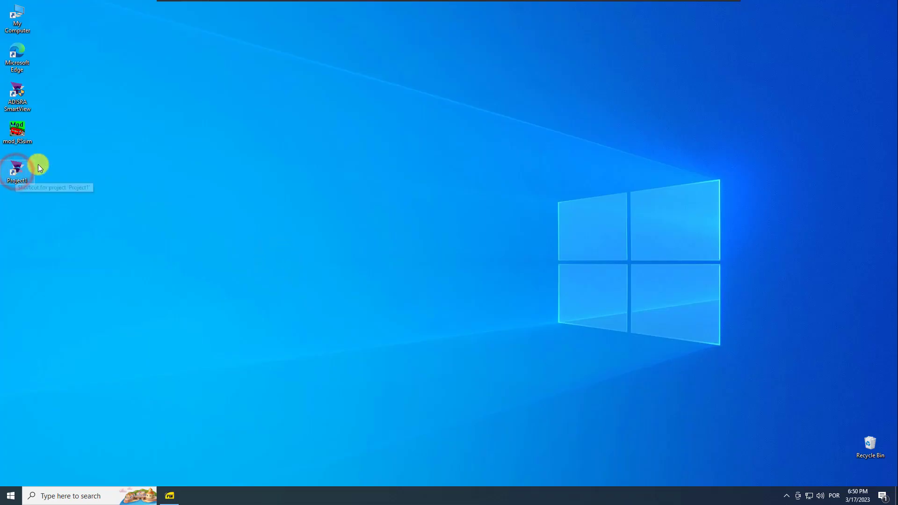
{"action": "left_click", "coordinate": [54, 205]}
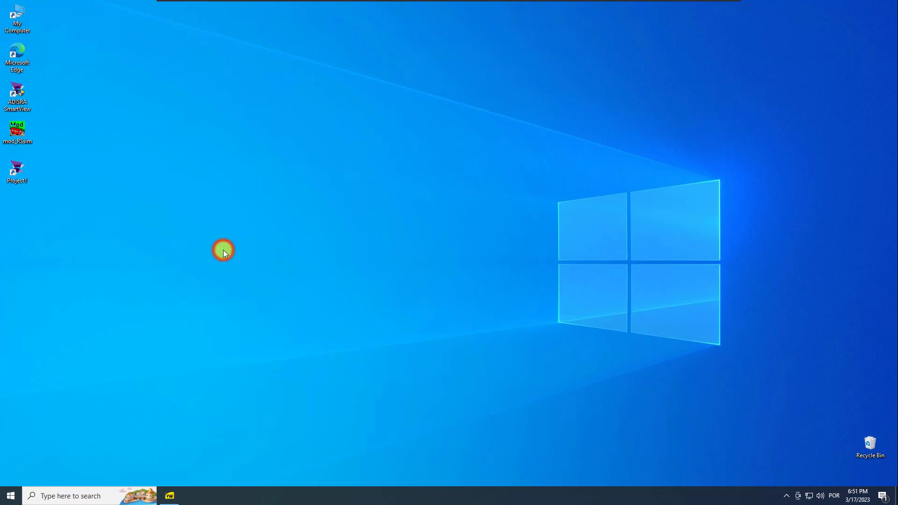
Copy the Project1 folder from Documents\ADISRA SmartView onto the desktop
{"action": "key", "text": "super+e"}
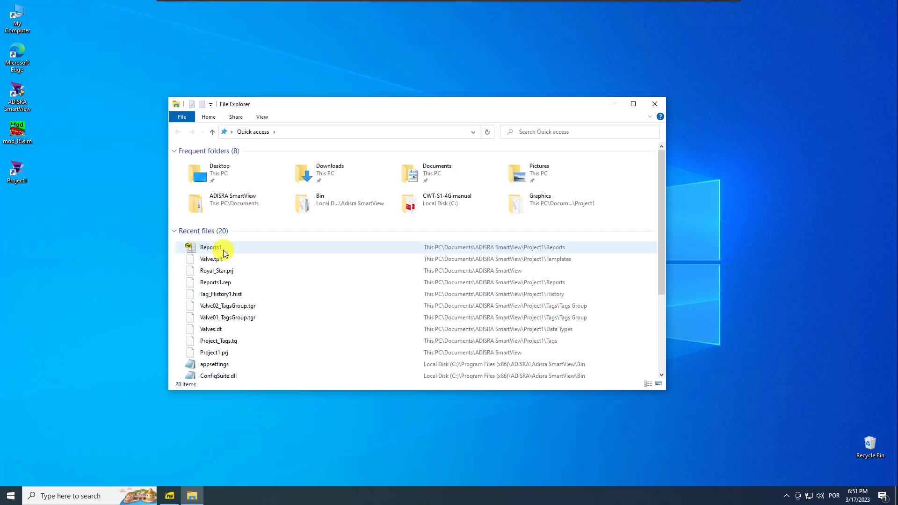
{"action": "left_click", "coordinate": [427, 171]}
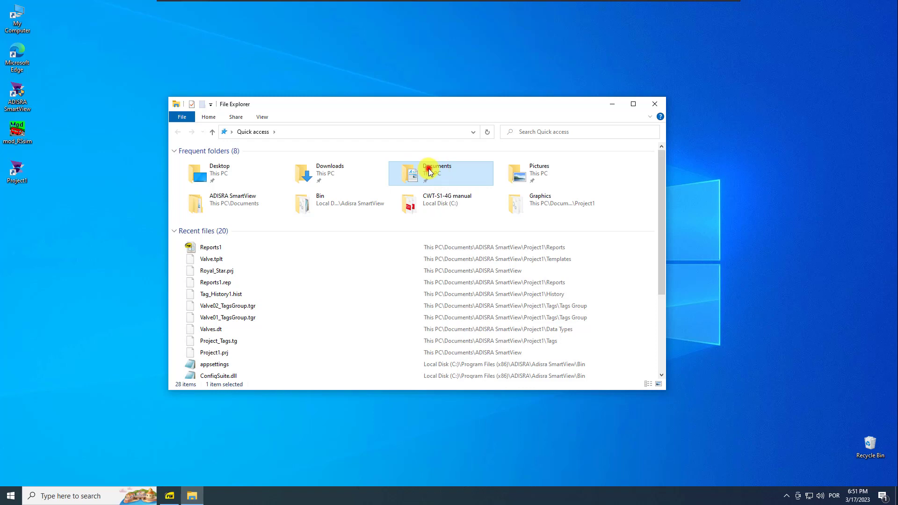
{"action": "double_click", "coordinate": [427, 172]}
{"action": "left_click", "coordinate": [203, 165]}
{"action": "double_click", "coordinate": [203, 164]}
{"action": "double_click", "coordinate": [201, 162]}
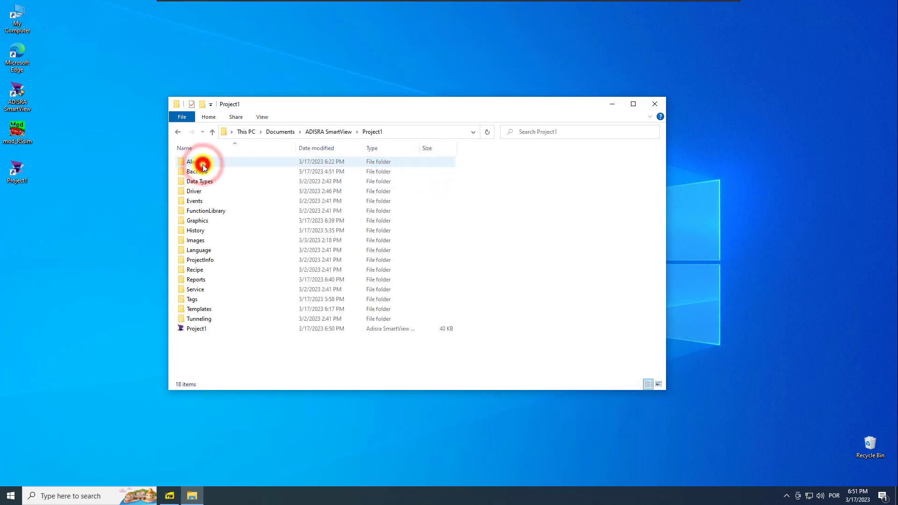
{"action": "left_click", "coordinate": [177, 133]}
{"action": "left_click", "coordinate": [244, 245]}
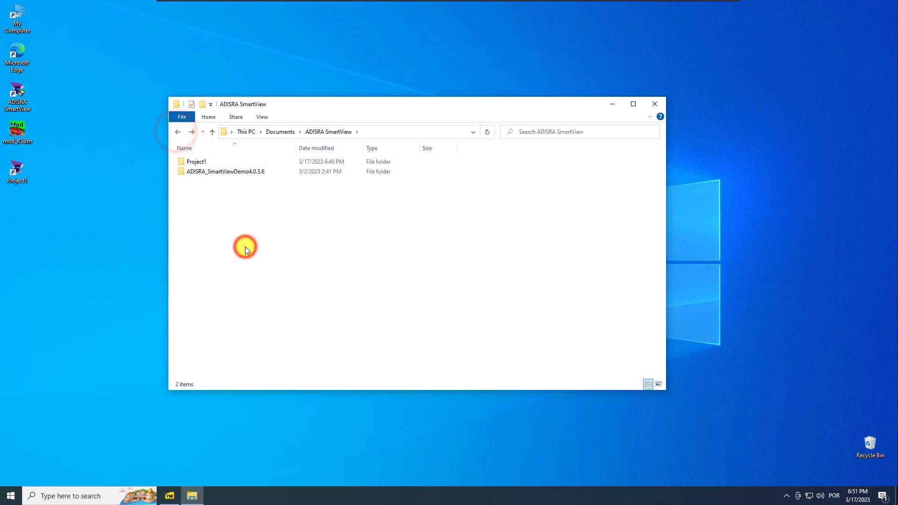
{"action": "right_click", "coordinate": [194, 163]}
{"action": "left_click", "coordinate": [227, 281]}
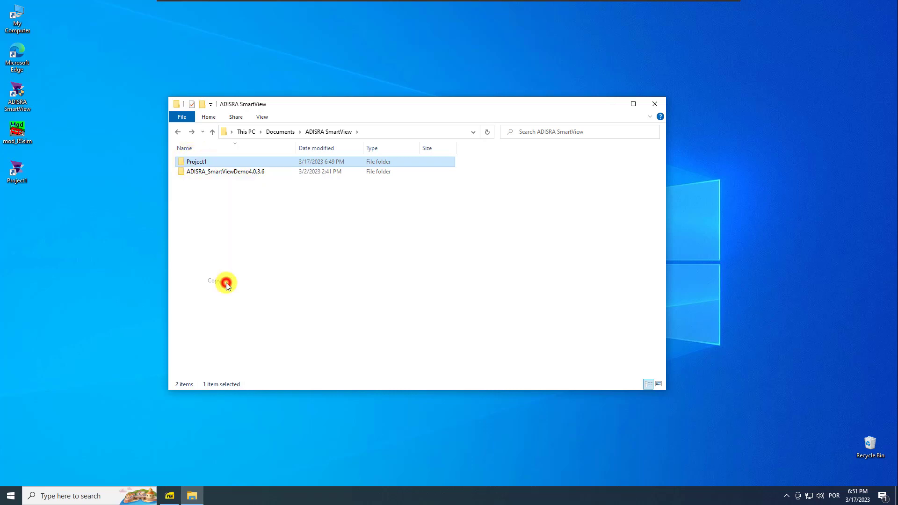
{"action": "left_click", "coordinate": [656, 103]}
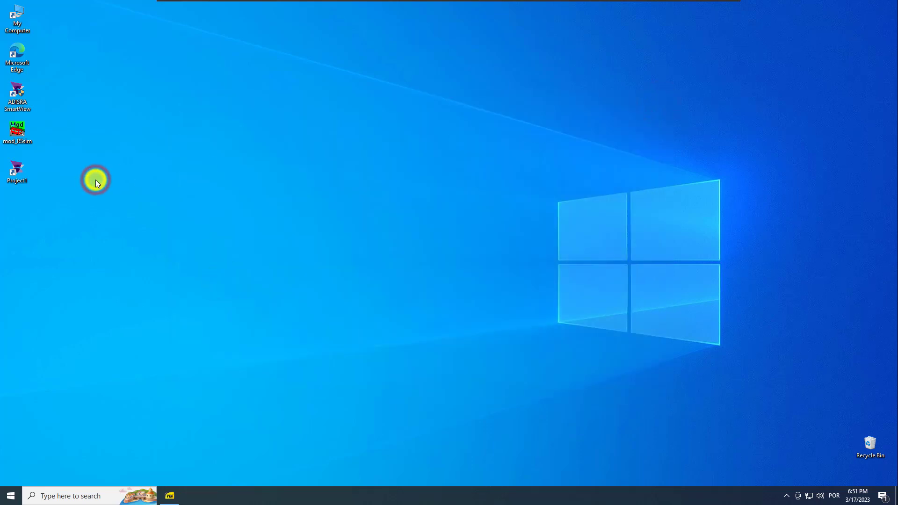
{"action": "right_click", "coordinate": [95, 182]}
{"action": "left_click", "coordinate": [108, 220]}
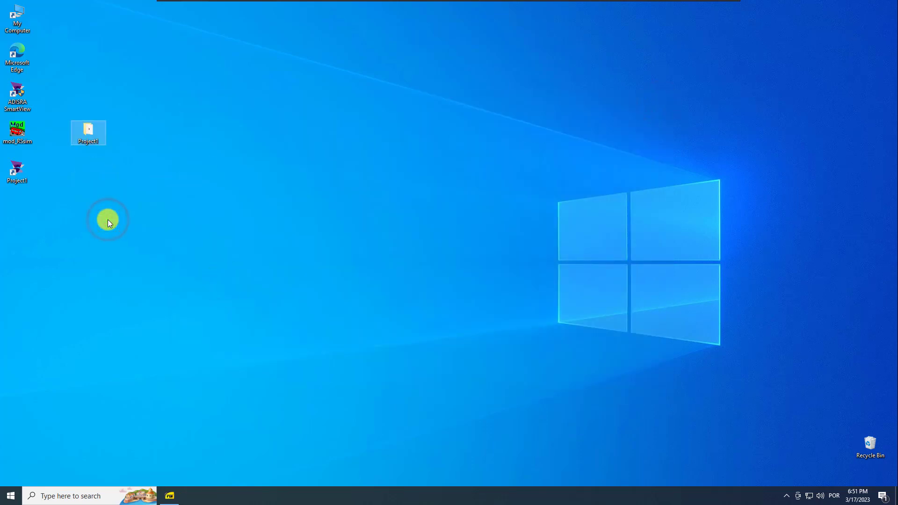
Compress the Project1 folder and shortcut together into a Project1 zip on the desktop
{"action": "left_click_drag", "start_coordinate": [14, 173], "coordinate": [132, 141]}
{"action": "left_click", "coordinate": [119, 178]}
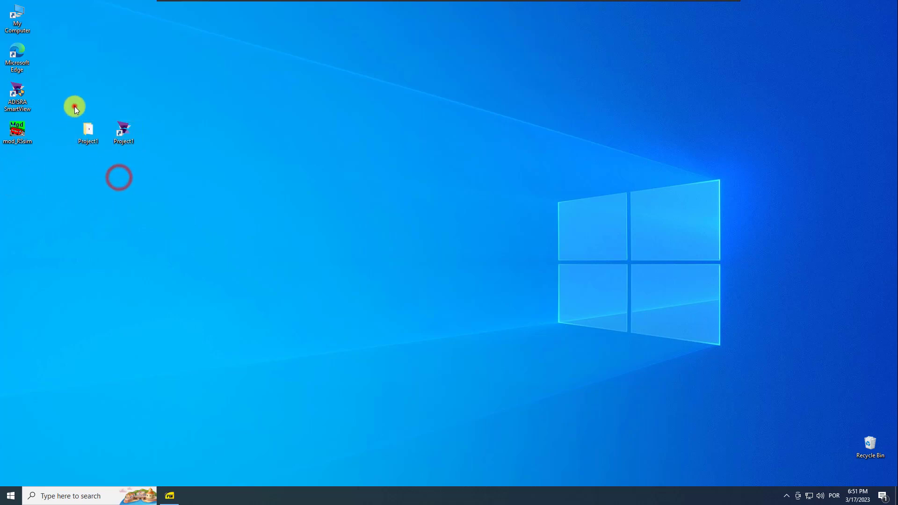
{"action": "left_click_drag", "start_coordinate": [71, 107], "coordinate": [127, 143]}
{"action": "right_click", "coordinate": [127, 137]}
{"action": "mouse_move", "coordinate": [212, 218]}
{"action": "left_click", "coordinate": [305, 231]}
{"action": "left_click", "coordinate": [146, 198]}
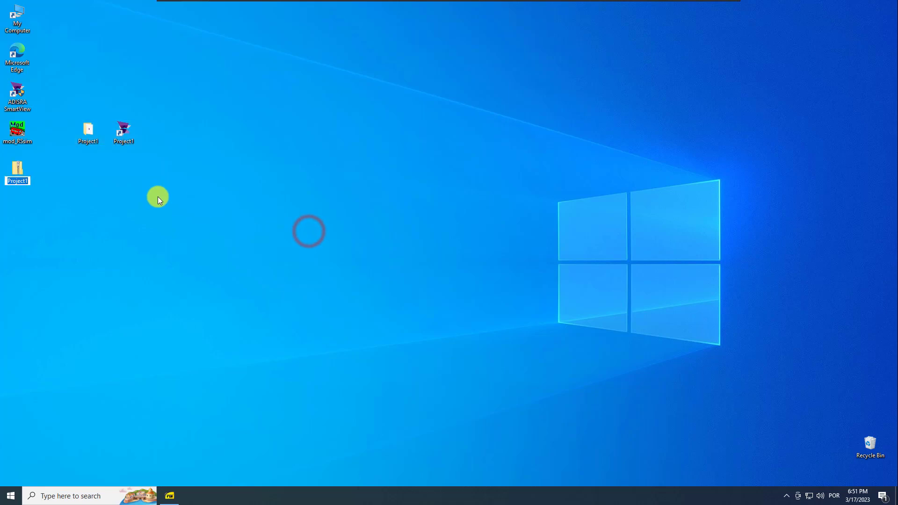
{"action": "left_click_drag", "start_coordinate": [21, 173], "coordinate": [160, 142]}
{"action": "left_click", "coordinate": [156, 184]}
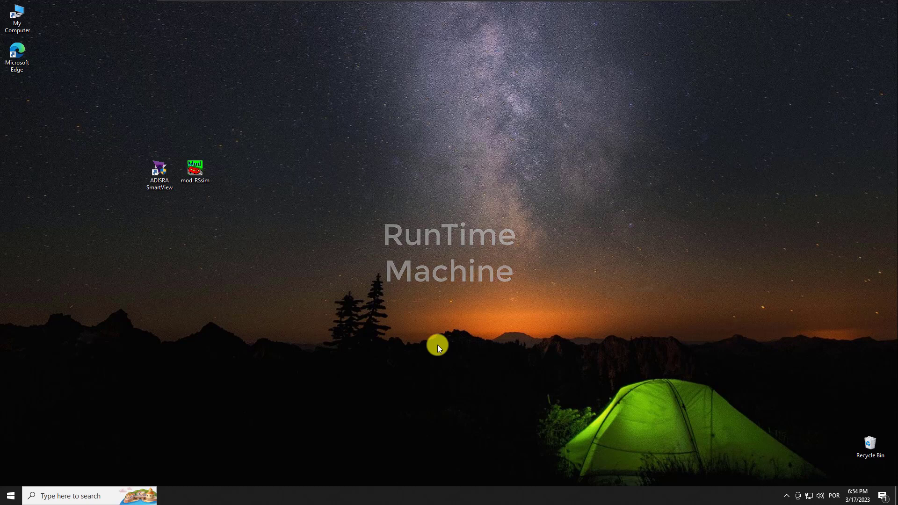
Paste the Project1 zip onto the runtime desktop and extract its contents there
{"action": "key", "text": "ctrl+v"}
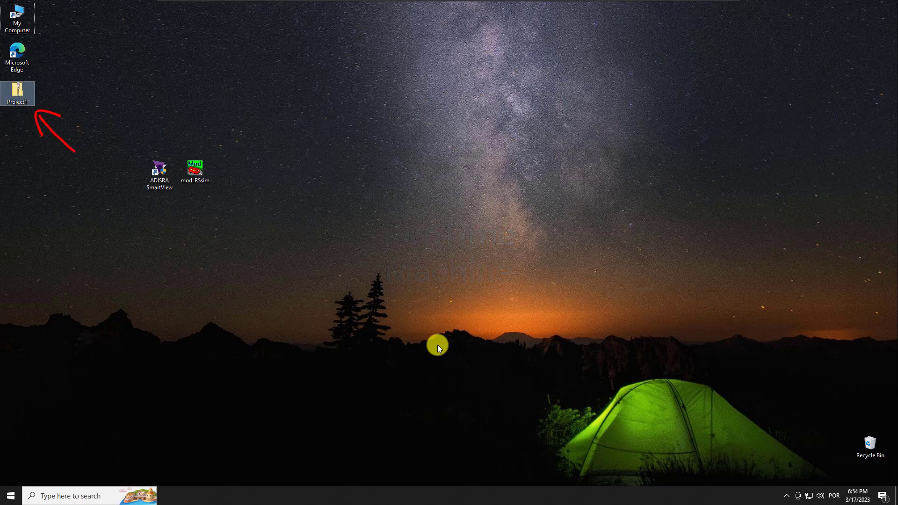
{"action": "left_click_drag", "start_coordinate": [19, 95], "coordinate": [234, 171]}
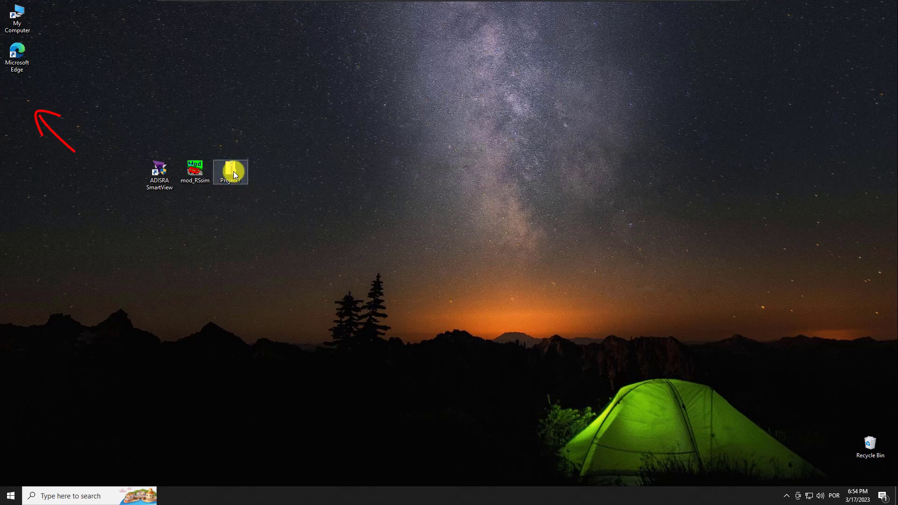
{"action": "double_click", "coordinate": [233, 177]}
{"action": "left_click_drag", "start_coordinate": [256, 108], "coordinate": [516, 102]}
{"action": "left_click_drag", "start_coordinate": [467, 166], "coordinate": [320, 196]}
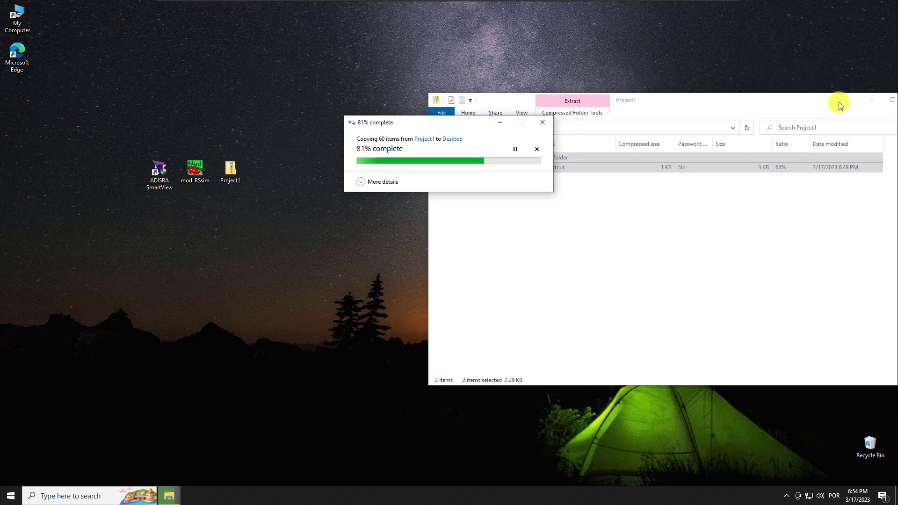
{"action": "left_click_drag", "start_coordinate": [839, 102], "coordinate": [693, 116]}
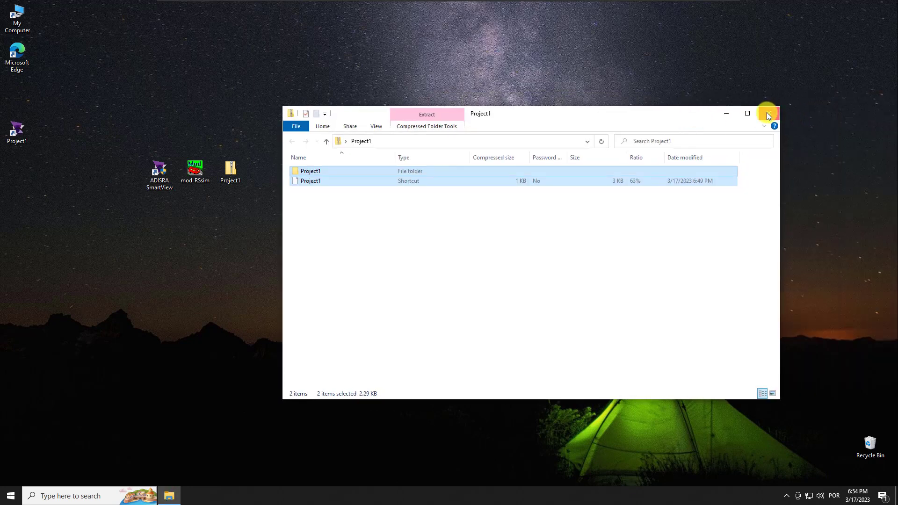
{"action": "left_click", "coordinate": [769, 113]}
{"action": "left_click_drag", "start_coordinate": [21, 134], "coordinate": [168, 217]}
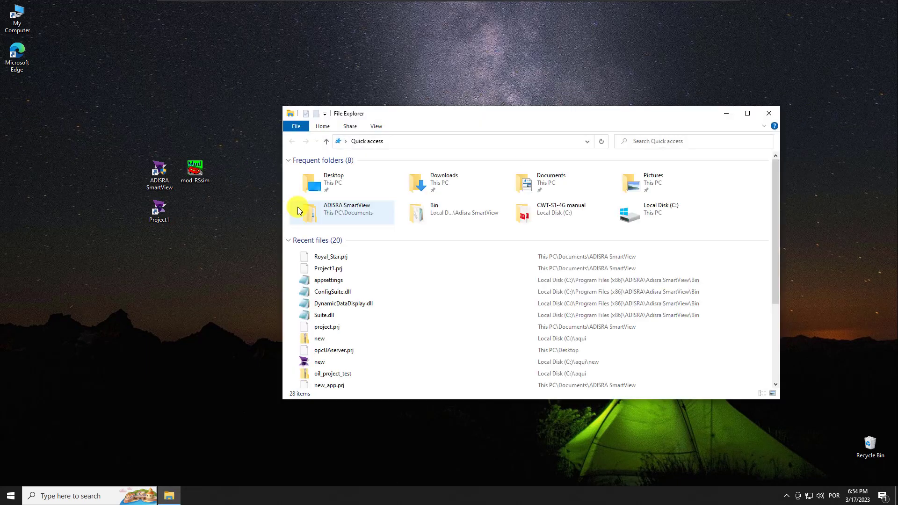
Check Documents\ADISRA SmartView for the restored Project1 folder
{"action": "double_click", "coordinate": [521, 185]}
{"action": "double_click", "coordinate": [339, 173]}
{"action": "double_click", "coordinate": [339, 172]}
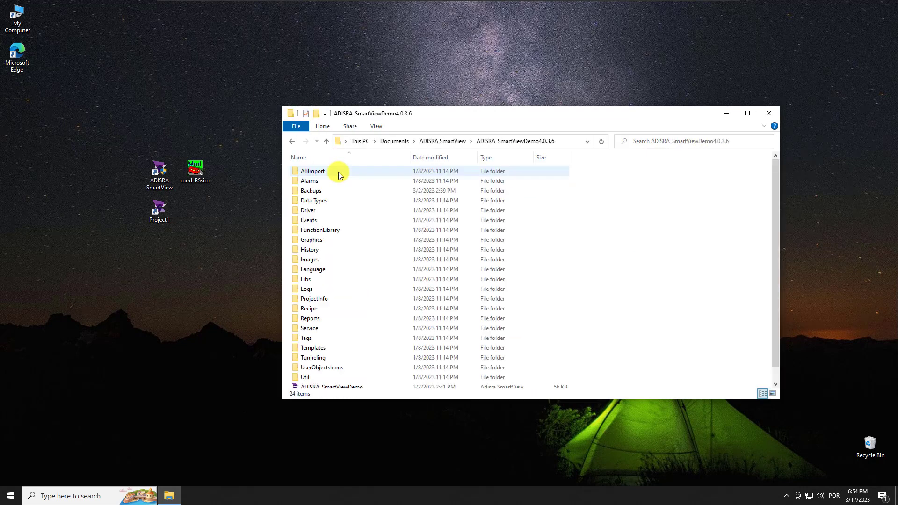
{"action": "left_click", "coordinate": [291, 141]}
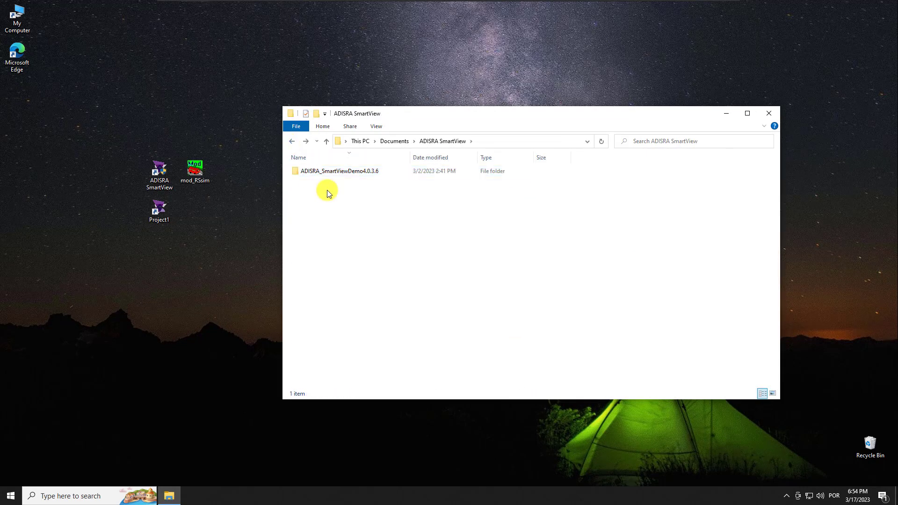
{"action": "left_click", "coordinate": [768, 114]}
Start the mod_RSsim simulator and launch the Project1 runtime shortcut
{"action": "double_click", "coordinate": [201, 172]}
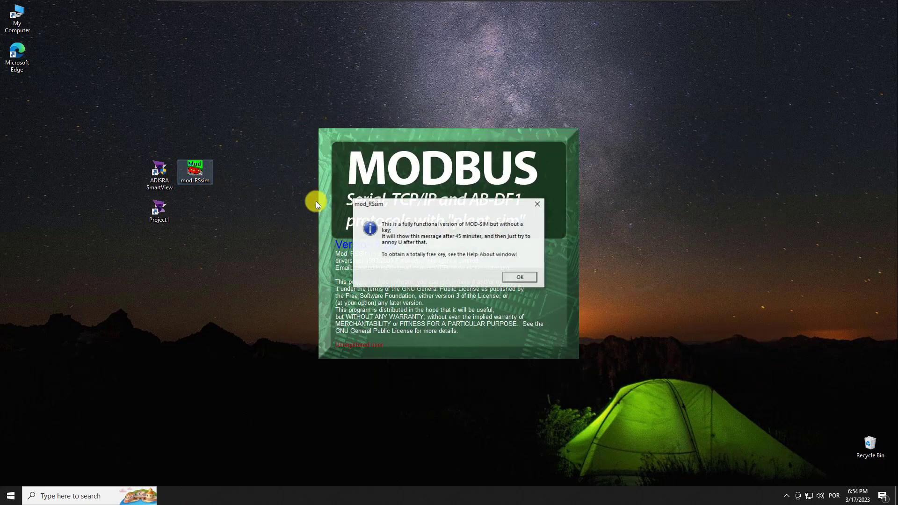
{"action": "left_click", "coordinate": [517, 276]}
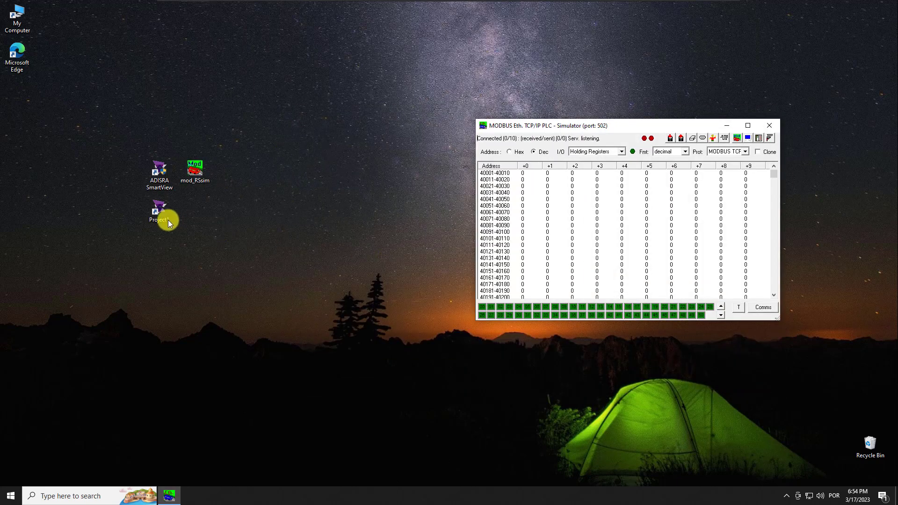
{"action": "double_click", "coordinate": [161, 214]}
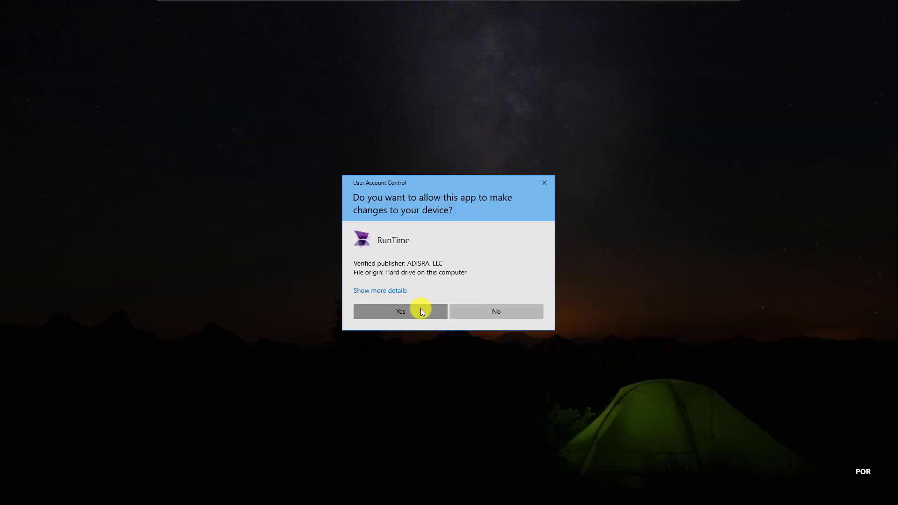
Approve the User Account Control prompt so ADISRA RunTime loads Project1
{"action": "left_click", "coordinate": [420, 308]}
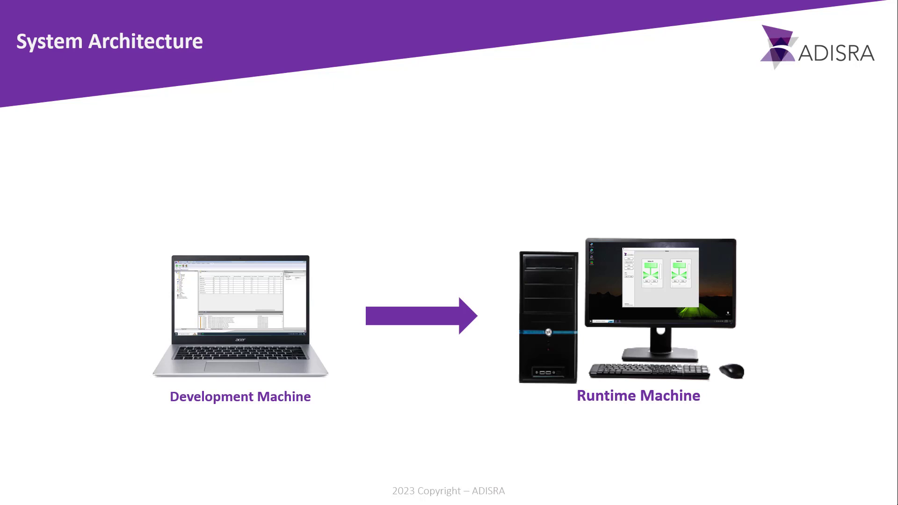
{"action": "mouse_move", "coordinate": [94, 421]}
{"action": "left_mouse_down"}
{"action": "mouse_move", "coordinate": [135, 393]}
{"action": "mouse_move", "coordinate": [131, 413]}
{"action": "left_mouse_up"}
{"action": "mouse_move", "coordinate": [463, 421]}
{"action": "left_mouse_down"}
{"action": "mouse_move", "coordinate": [504, 392]}
{"action": "mouse_move", "coordinate": [502, 413]}
{"action": "left_mouse_up"}
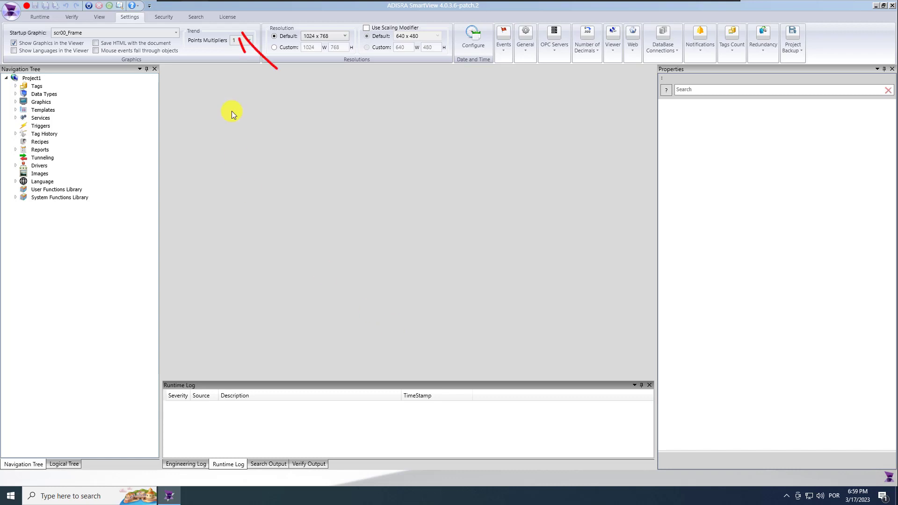
Review the License tab status and the license registration window
{"action": "left_click", "coordinate": [231, 18]}
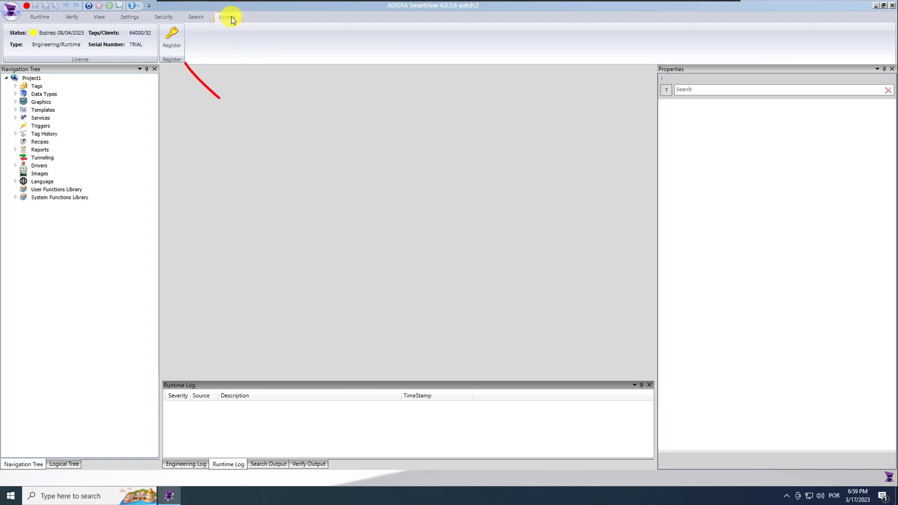
{"action": "left_click", "coordinate": [170, 36]}
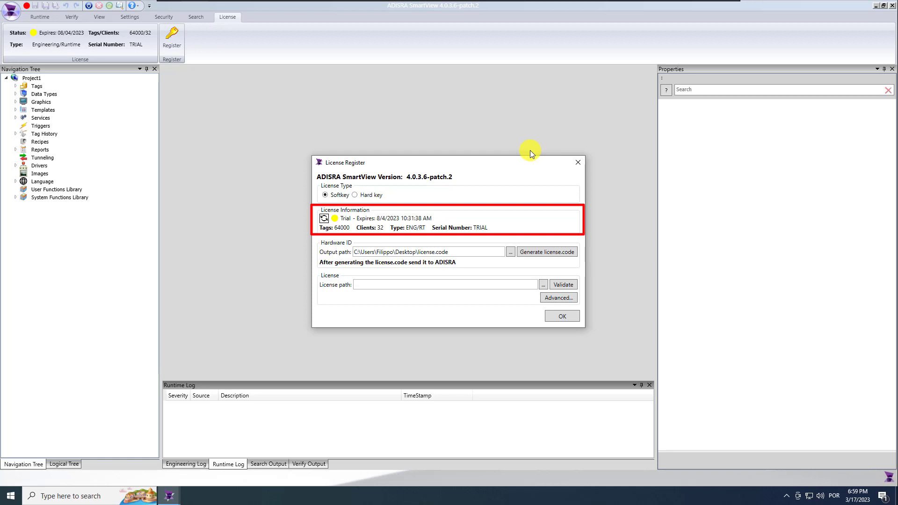
{"action": "left_click", "coordinate": [580, 162]}
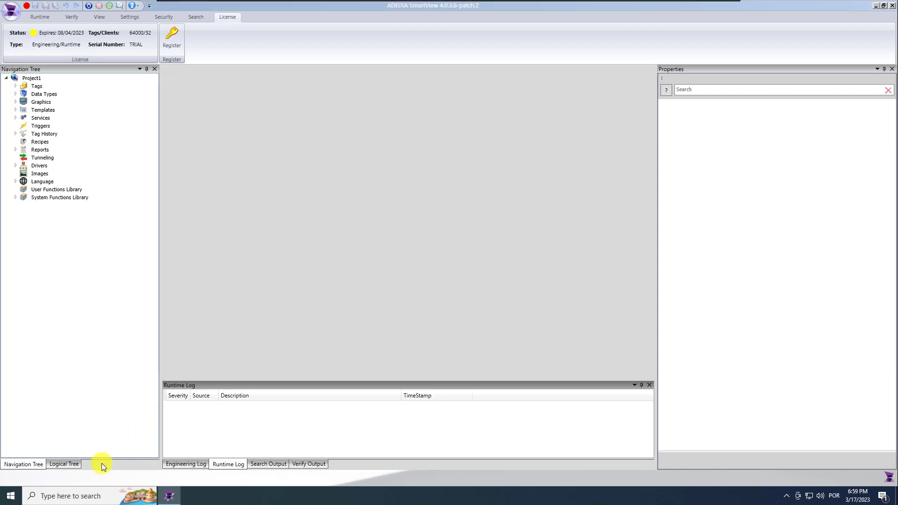
Search Windows for 'license' and run the Register License app with permission
{"action": "left_click", "coordinate": [89, 495]}
{"action": "type", "text": "license"}
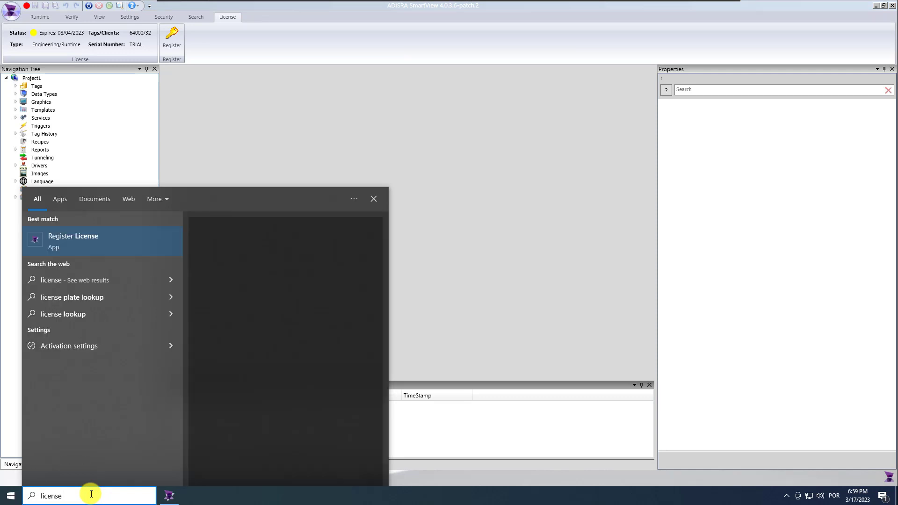
{"action": "left_click", "coordinate": [86, 240]}
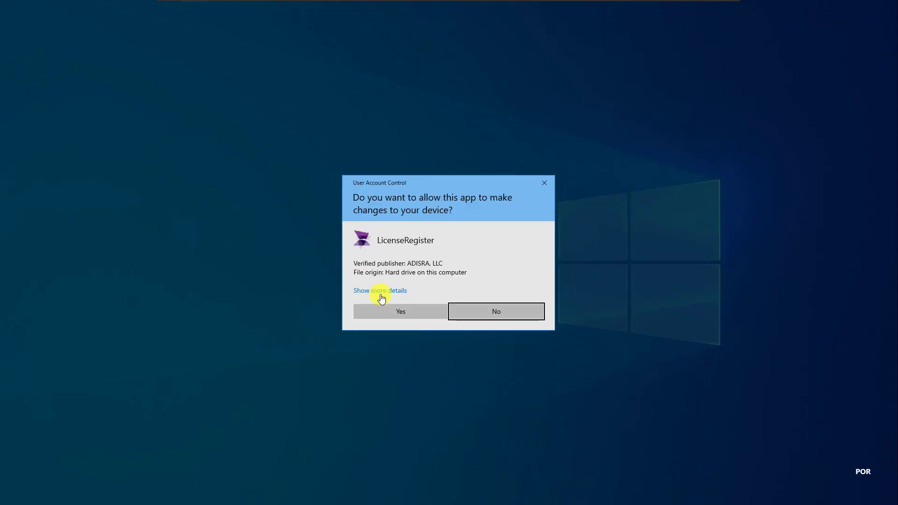
{"action": "left_click", "coordinate": [401, 311]}
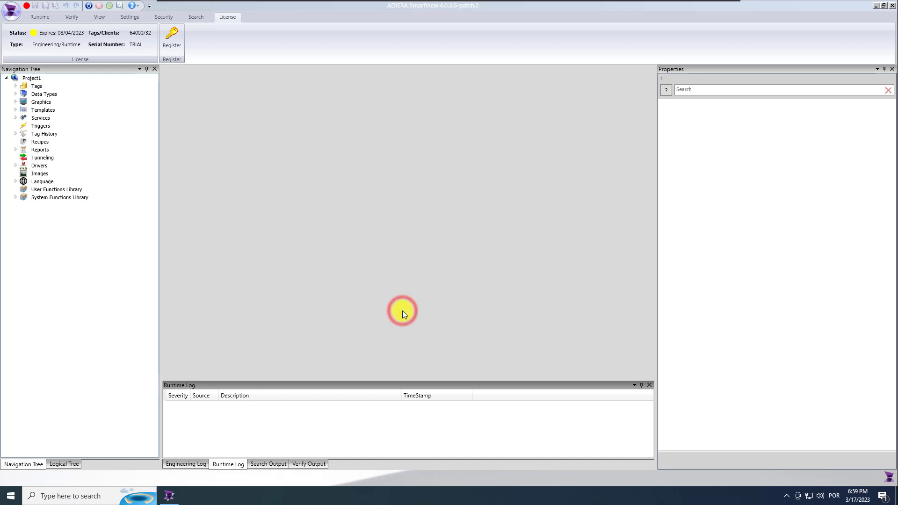